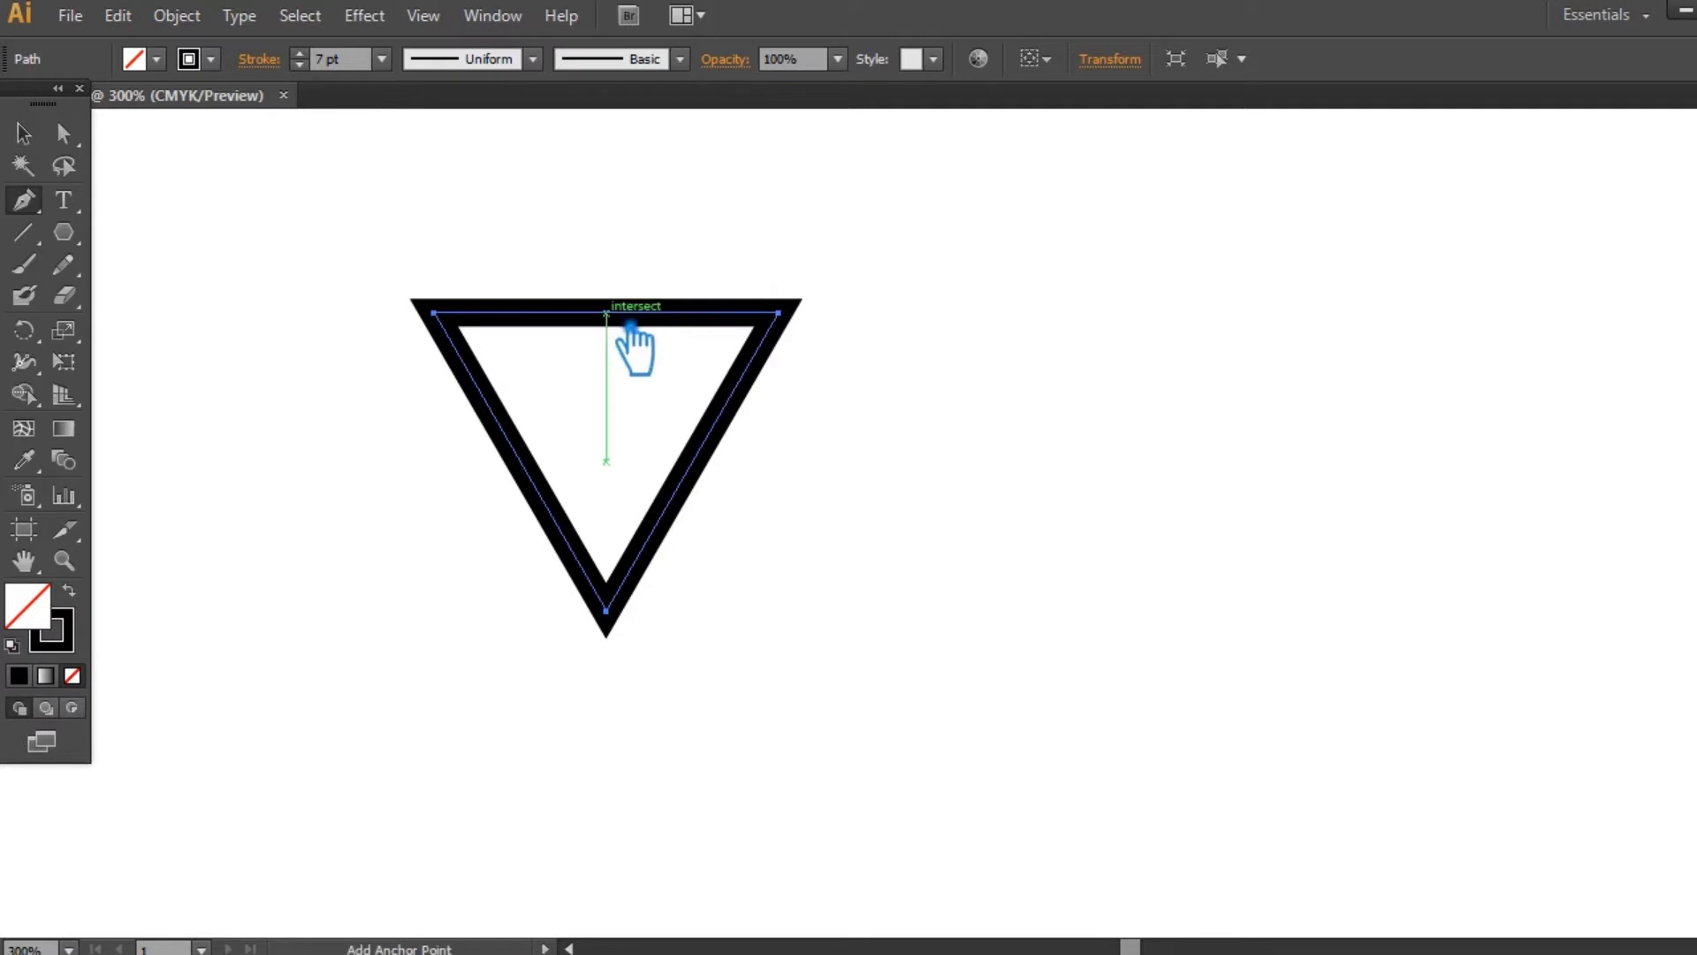
- Delete the triangle's top edge and extend the right arm of the V upward to about X 3.11 in, Y 2.78 in
key(Delete)
click(24, 135)
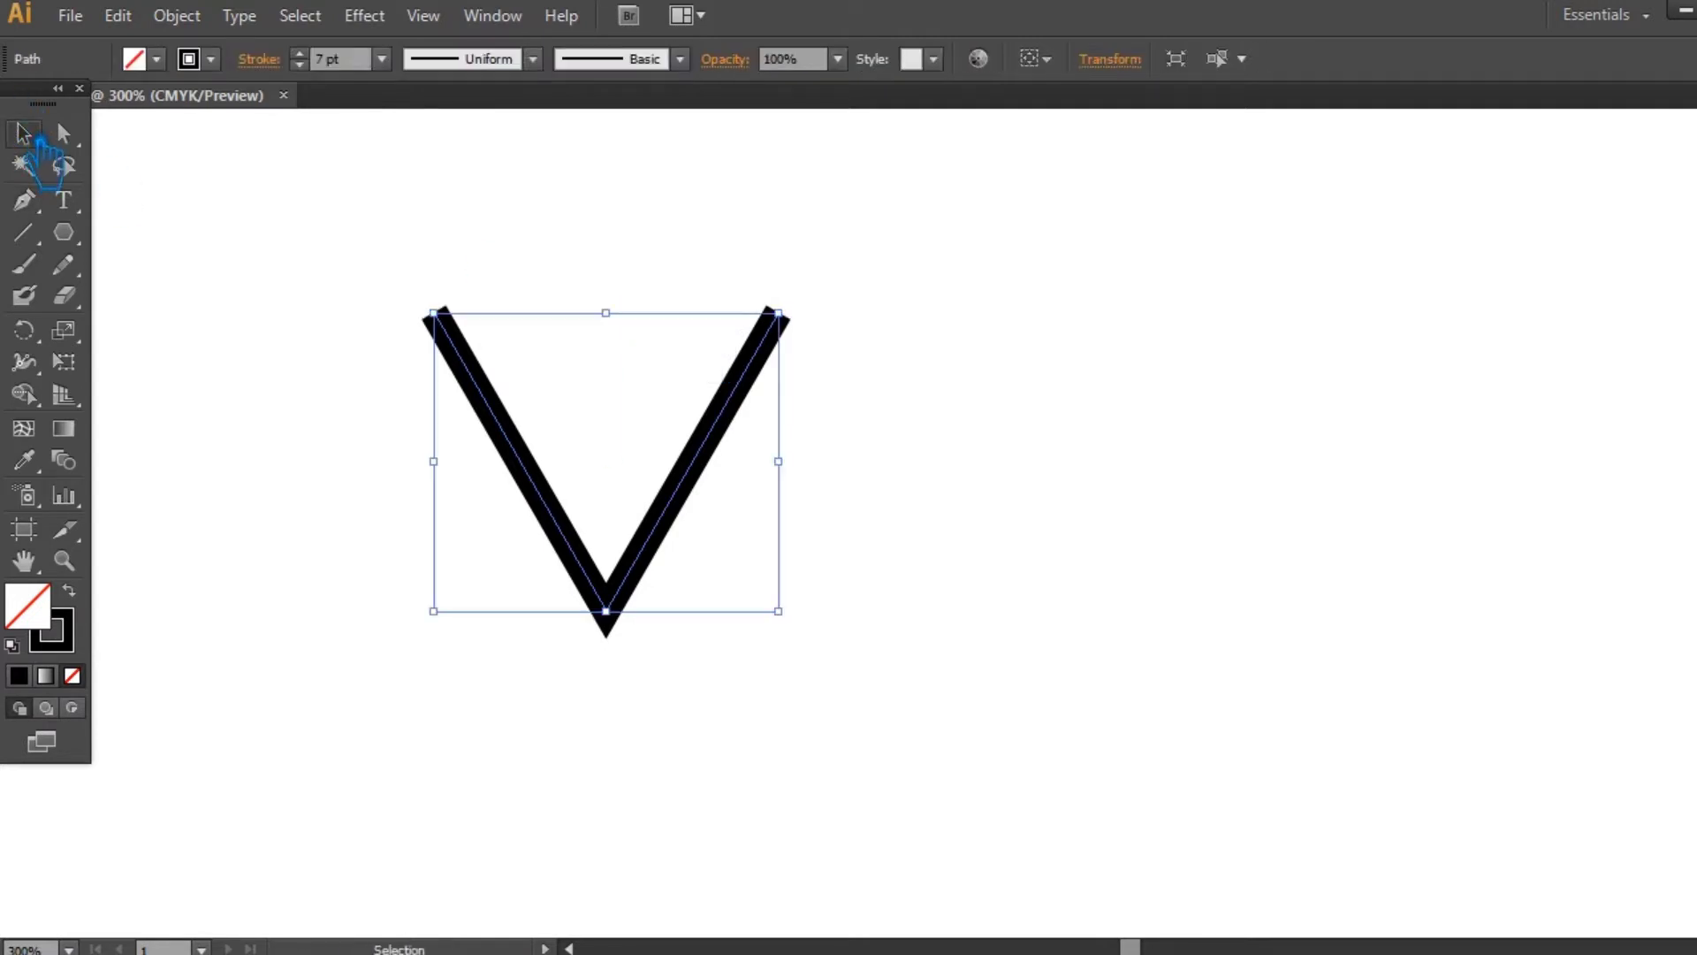
key(p)
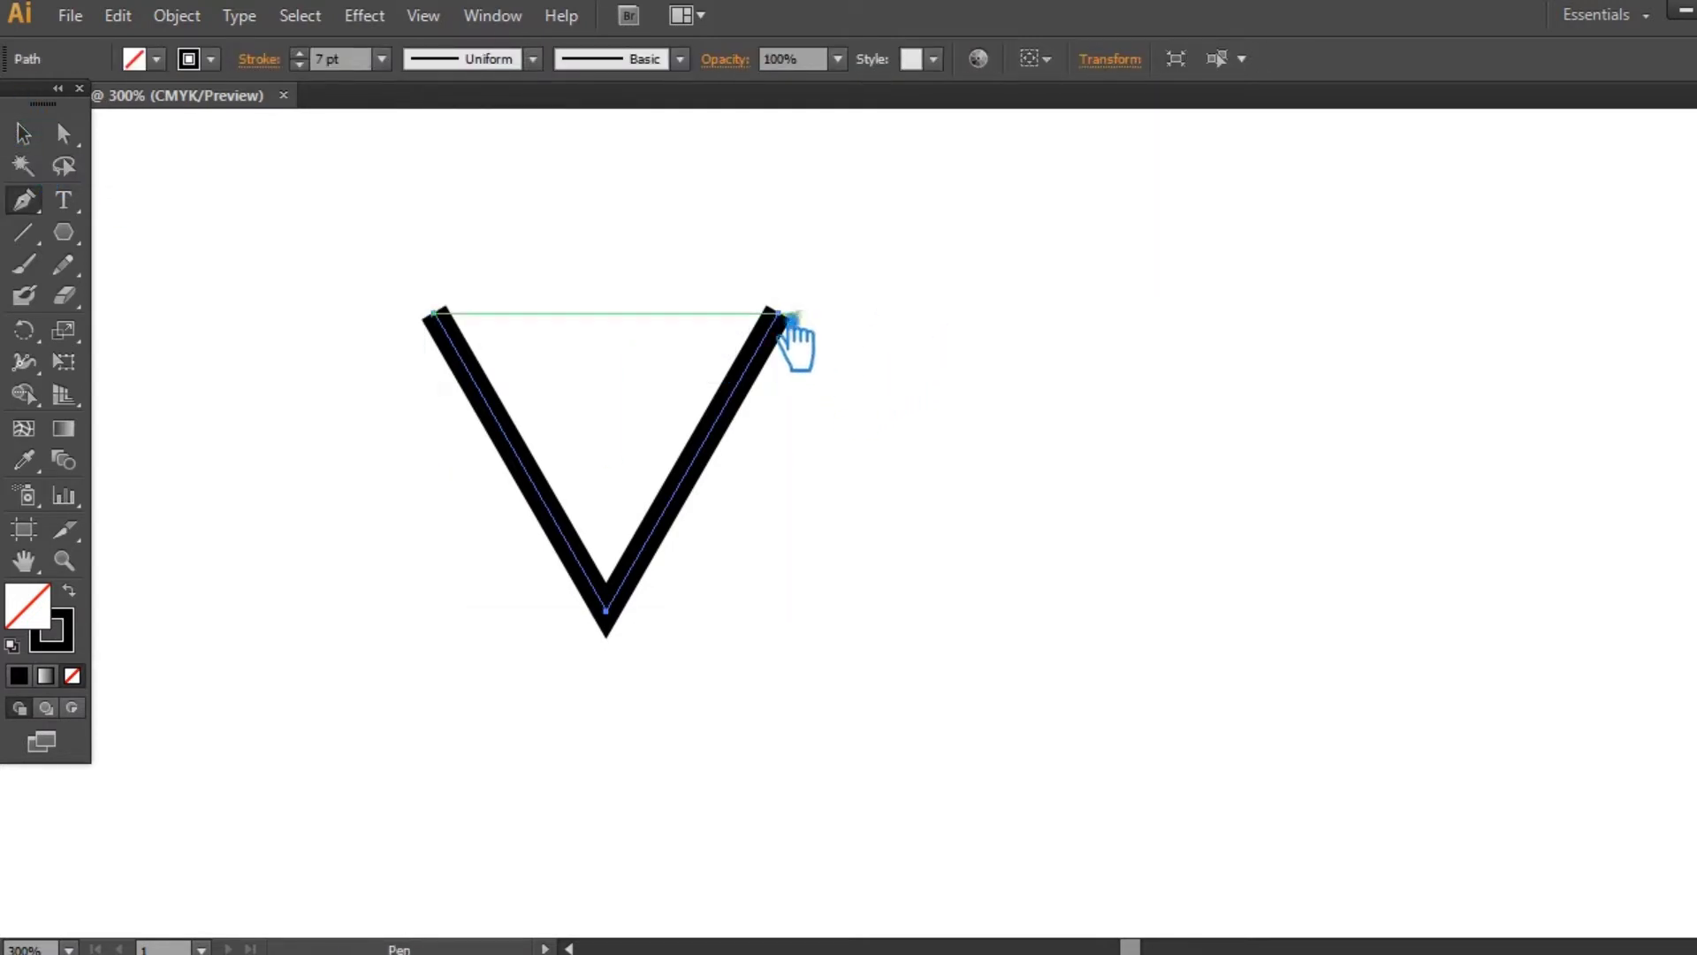
drag(801, 324, 909, 336)
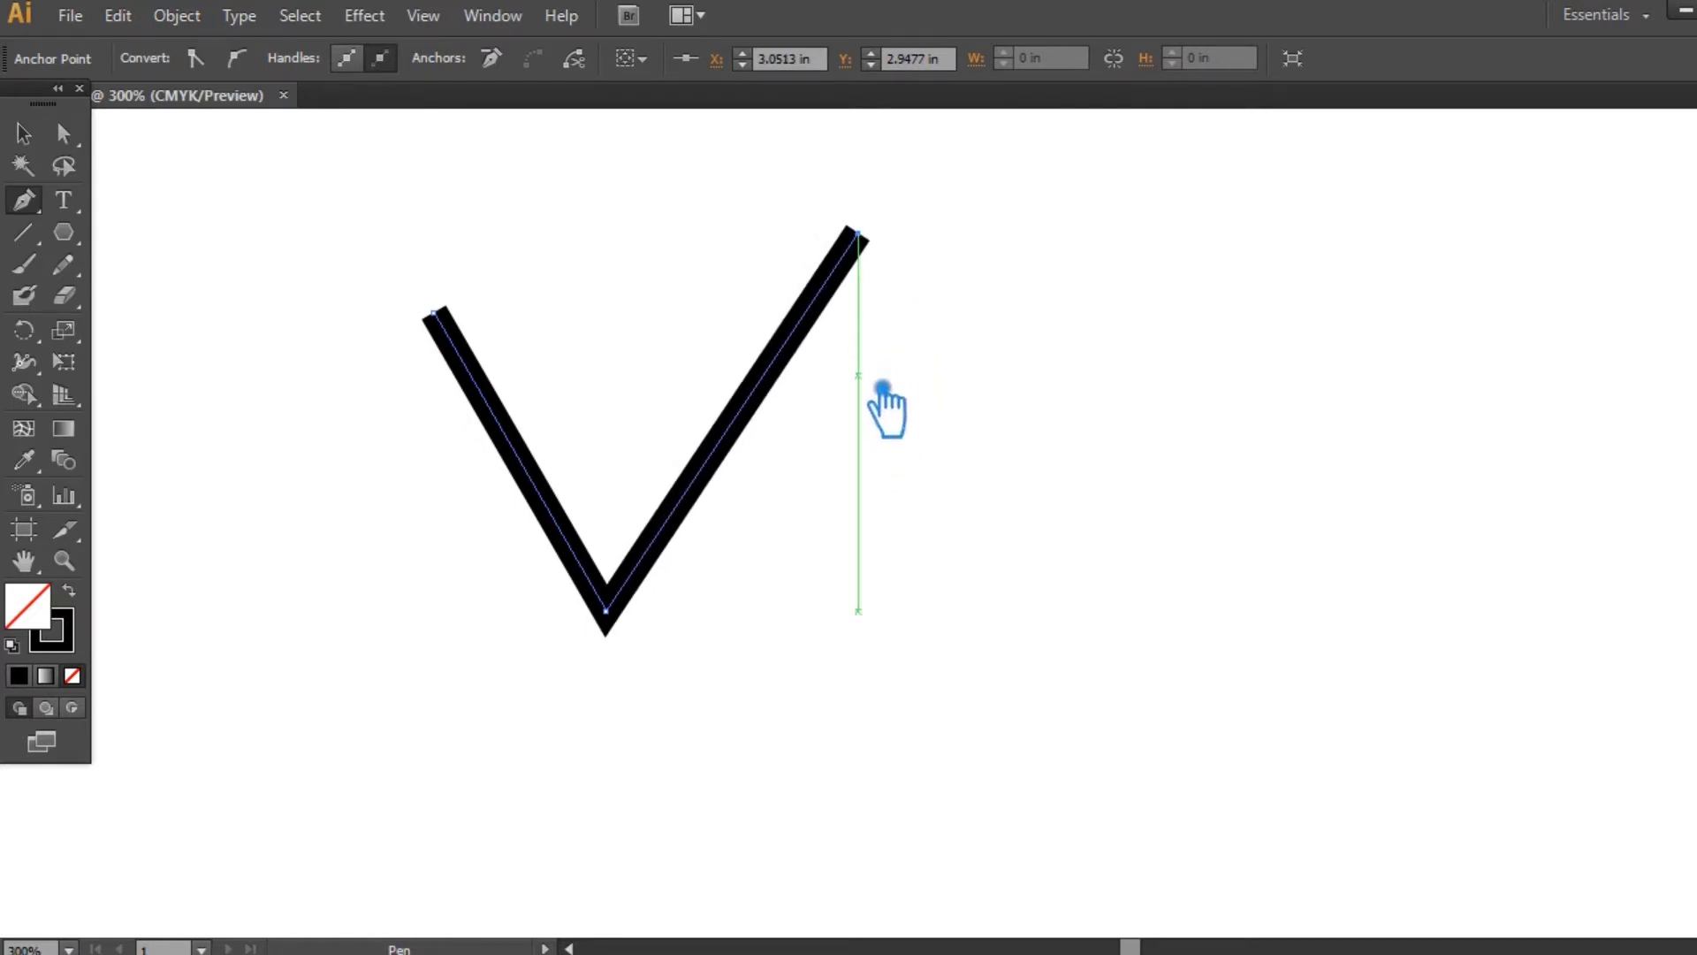
mouse_move(900, 376)
mouse_down()
mouse_move(972, 370)
mouse_move(904, 358)
mouse_up()
click(875, 308)
key(ctrl+z)
click(875, 185)
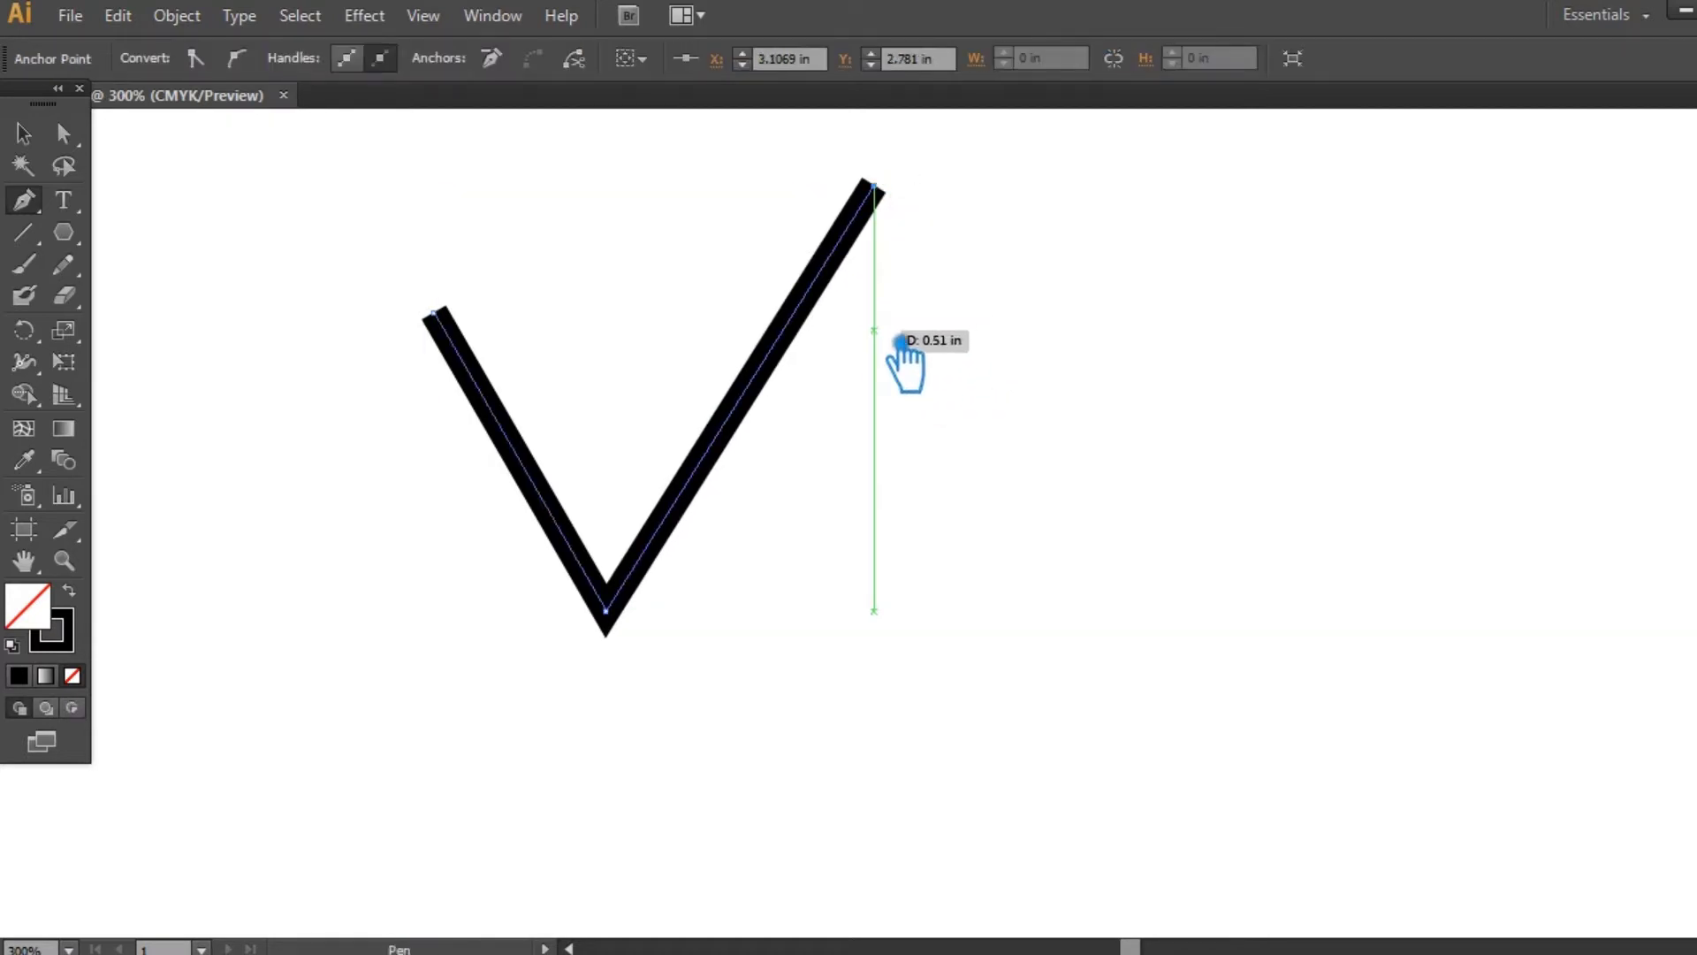
- Add a vertical segment about 0.59 in long, running down from the upper end of the right arm
shift+click(875, 329)
shift+click(875, 348)
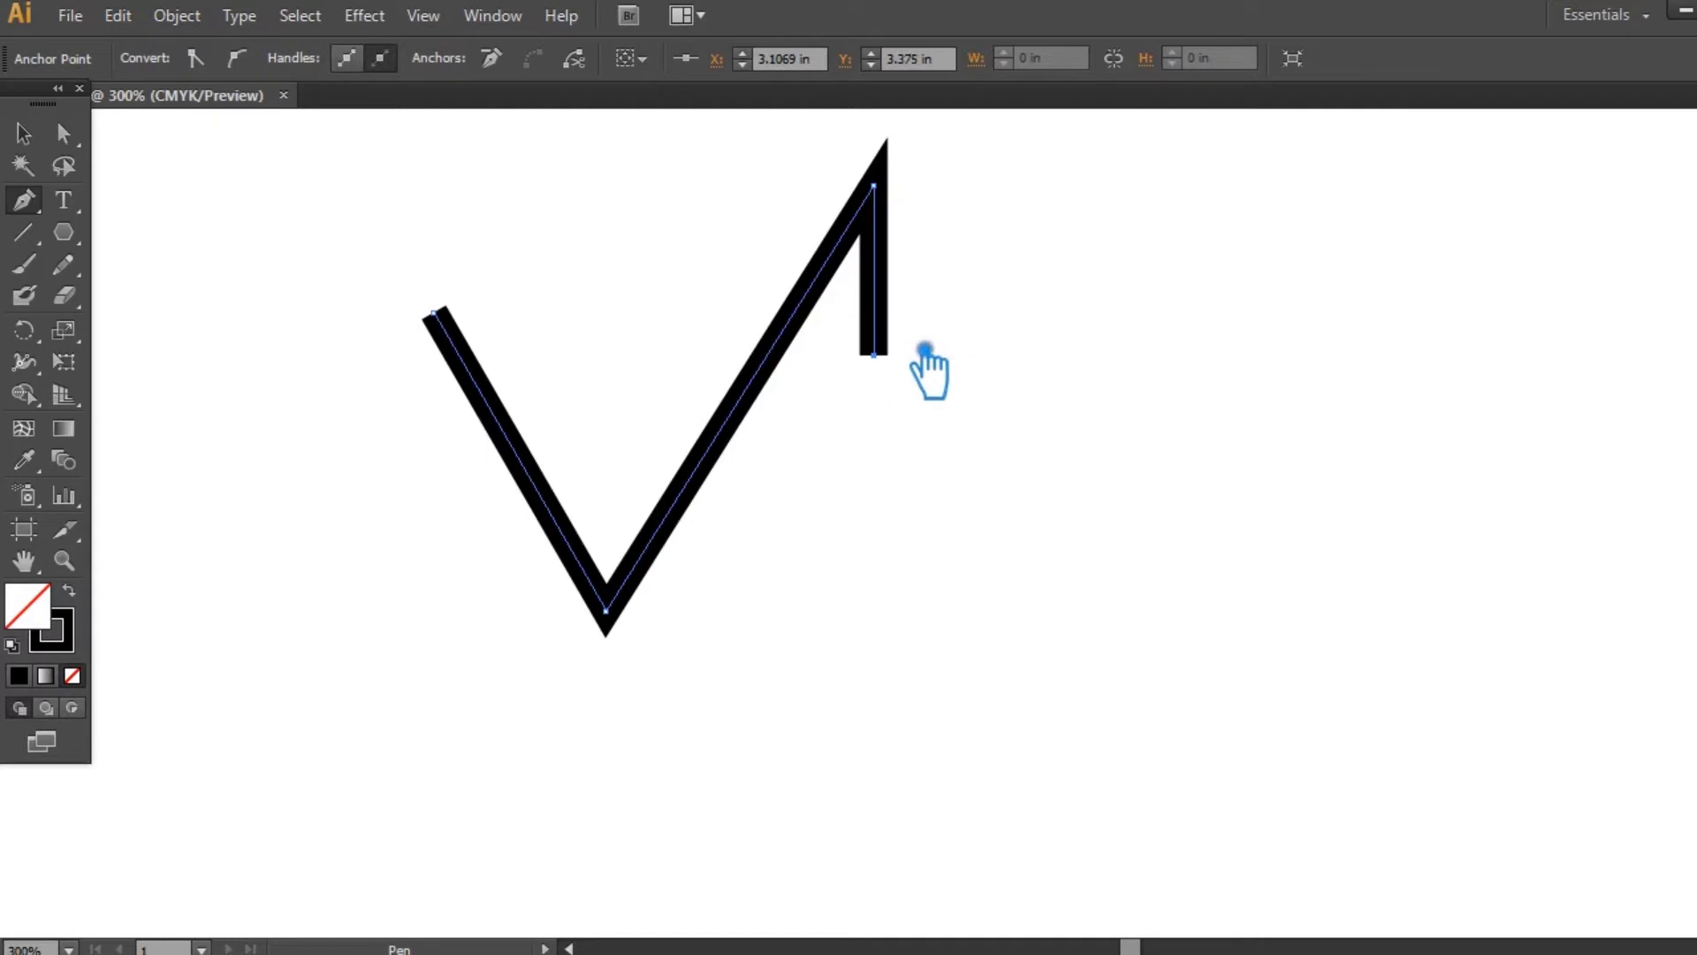
click(49, 141)
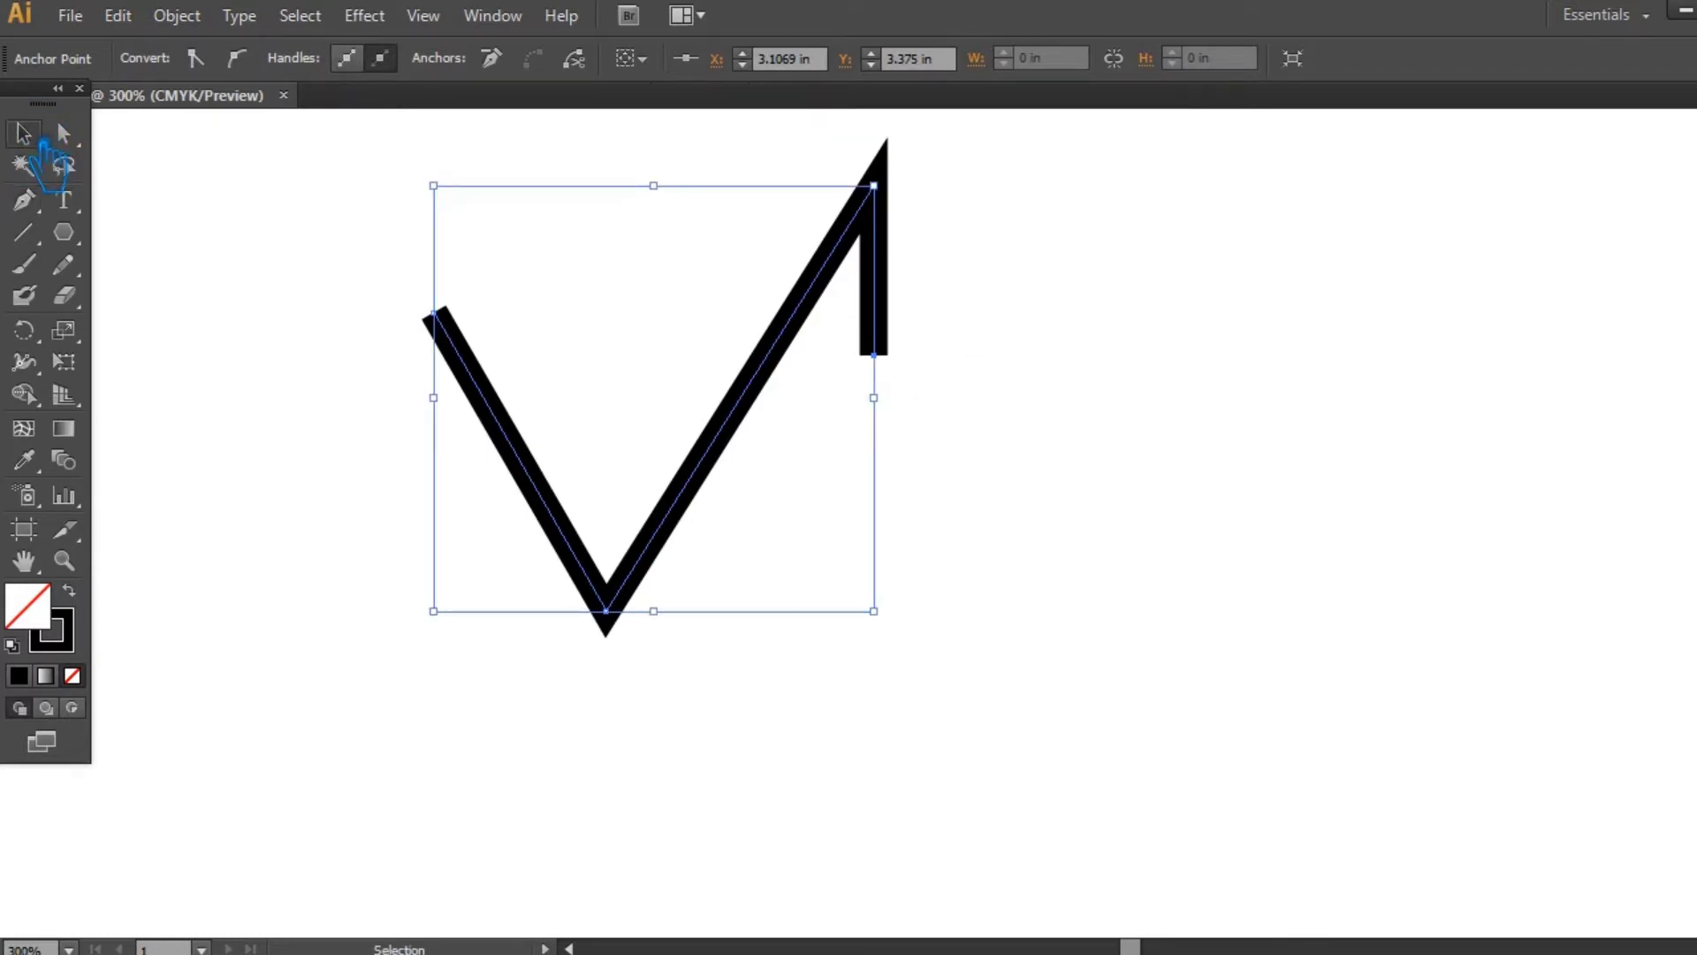
click(237, 250)
- Apply the 15 pt. Round brush to the zigzag path
click(511, 446)
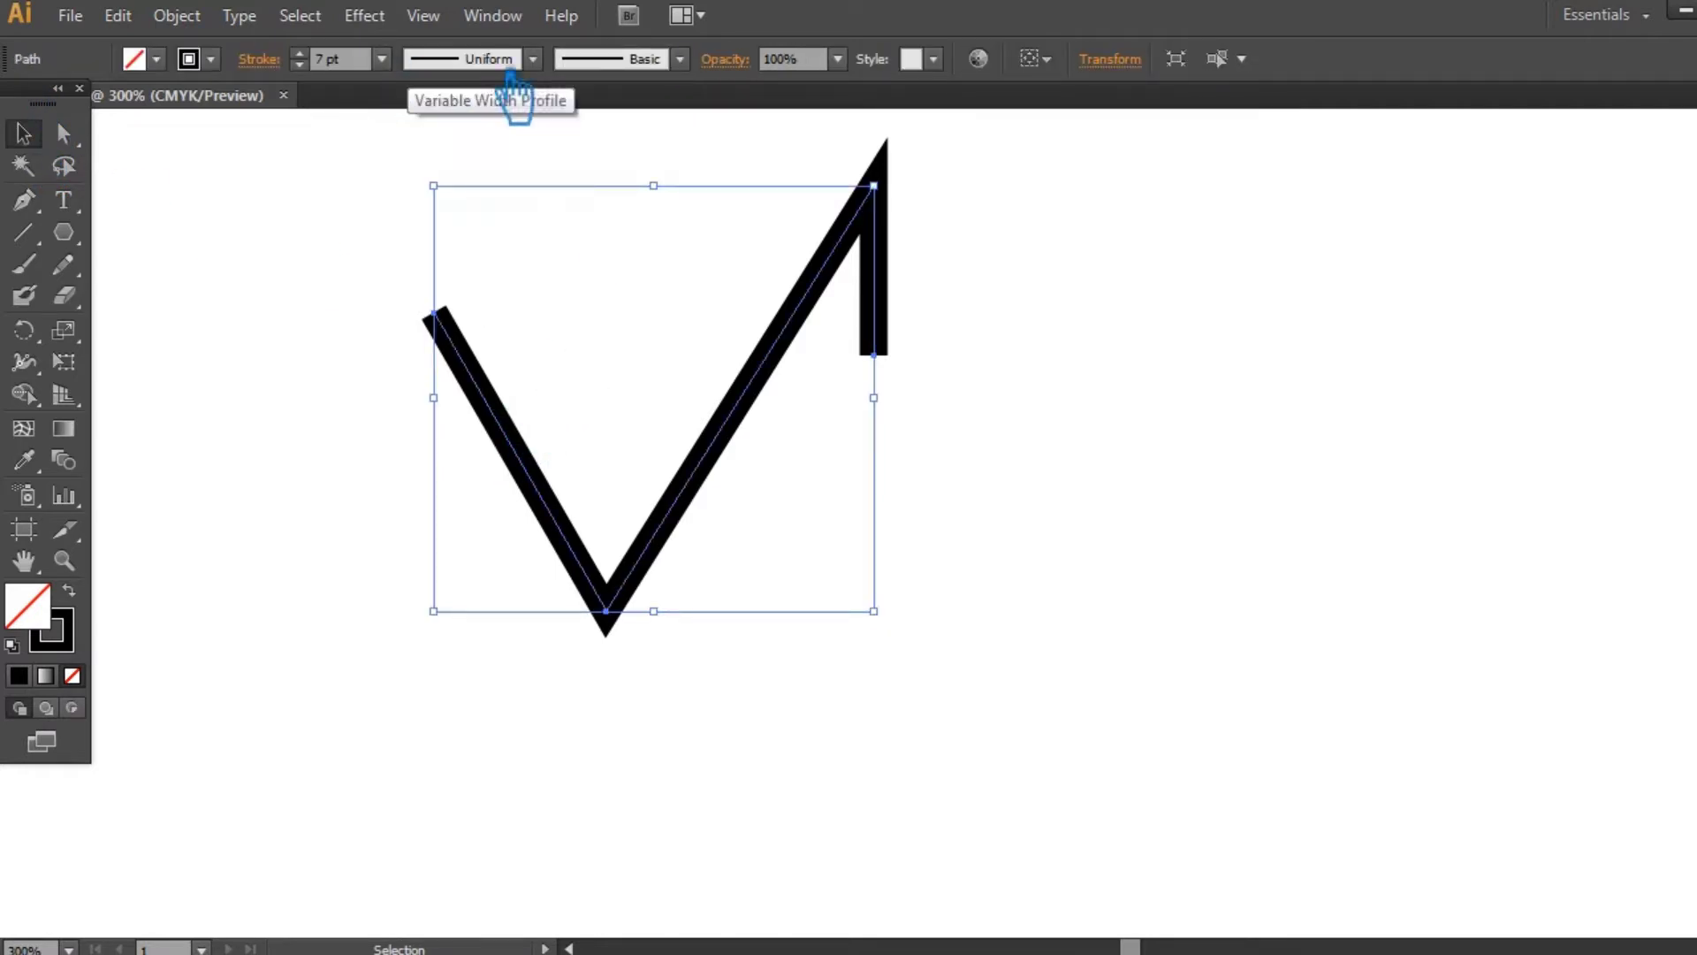
click(680, 58)
click(447, 128)
click(483, 119)
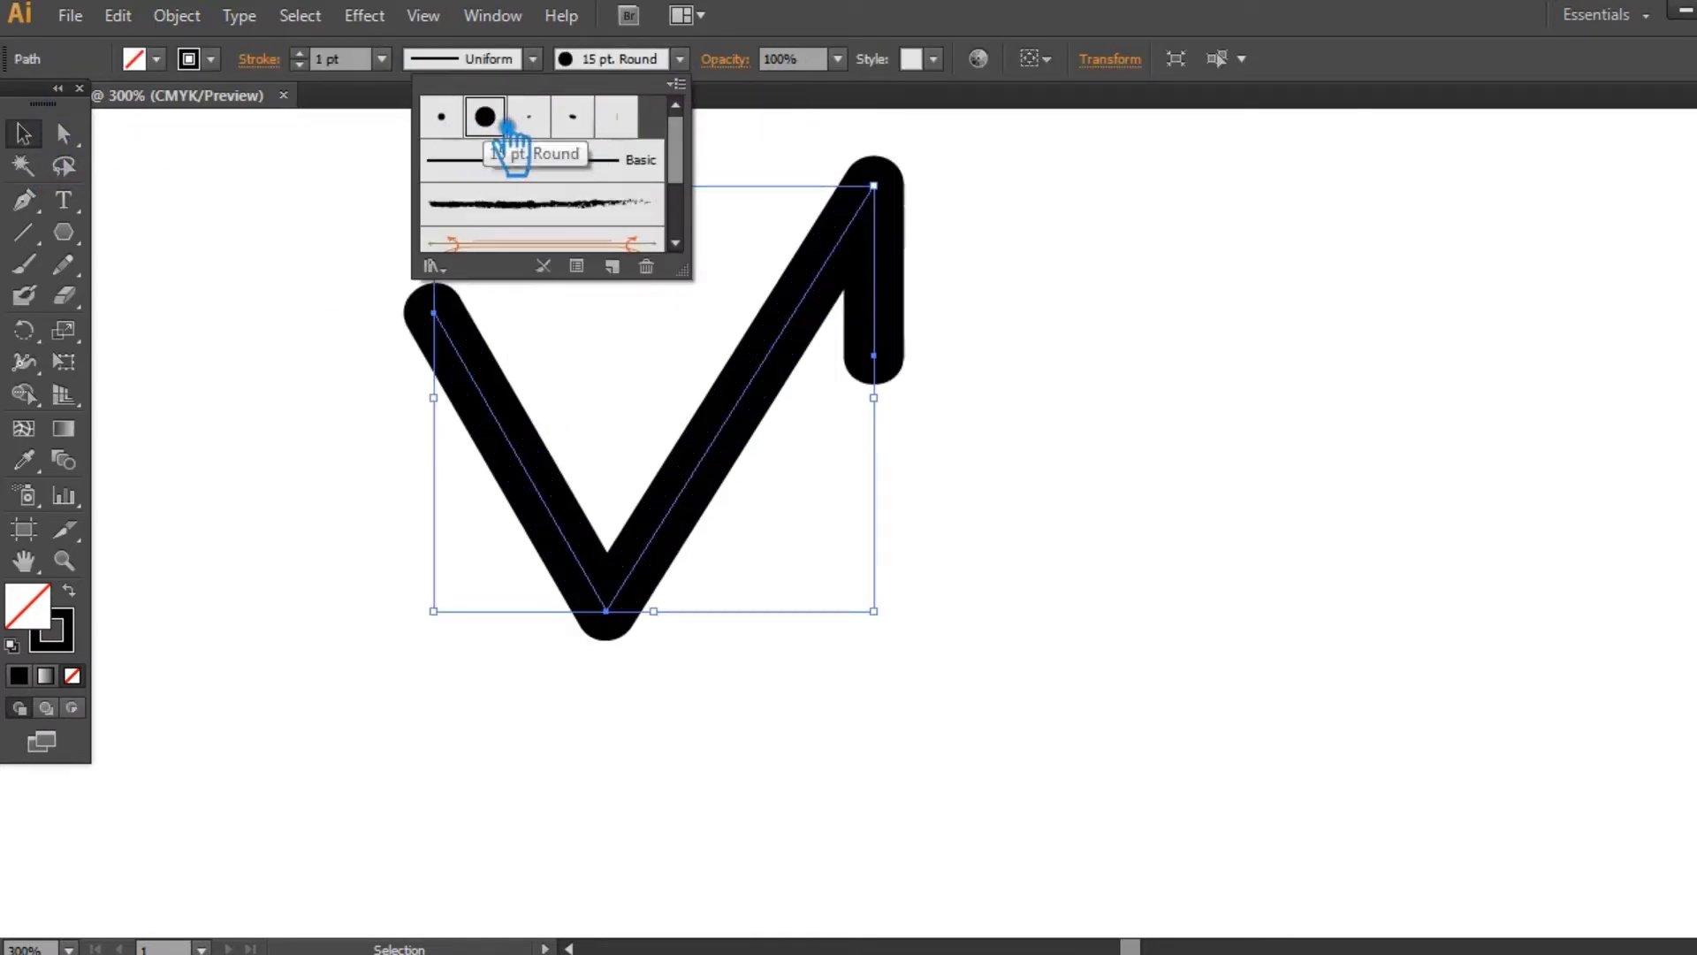
- Set the zigzag path's stroke weight to 0.75 pt
click(381, 60)
click(439, 124)
click(382, 60)
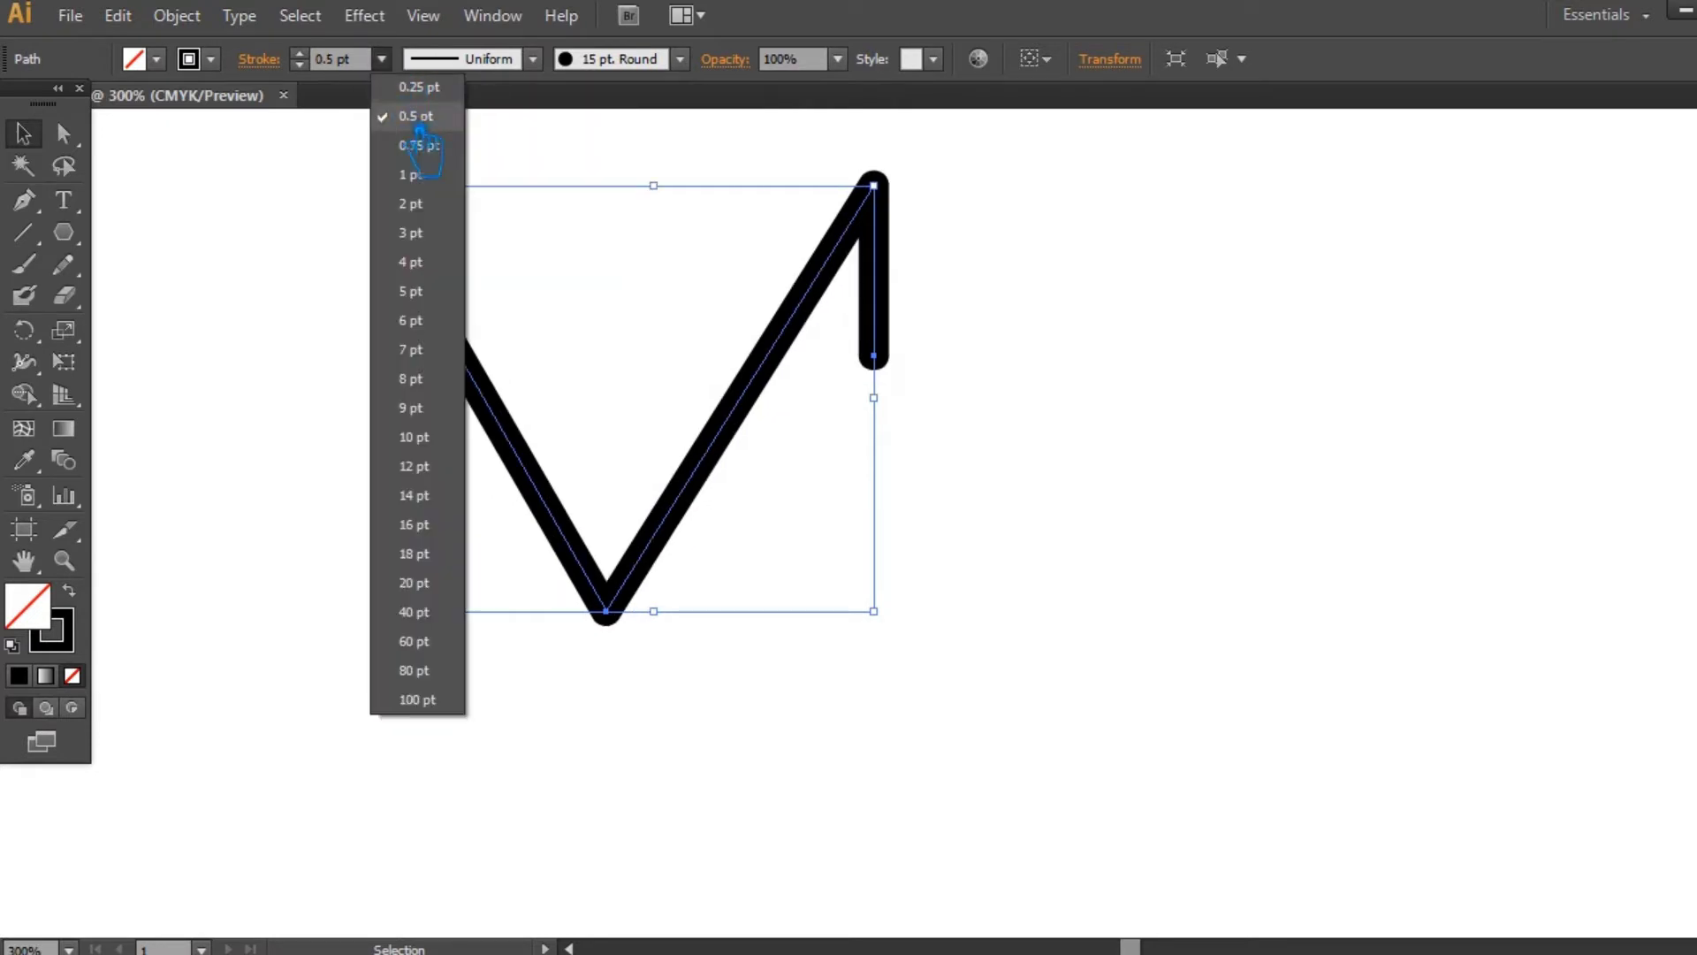
click(412, 145)
click(382, 59)
click(428, 115)
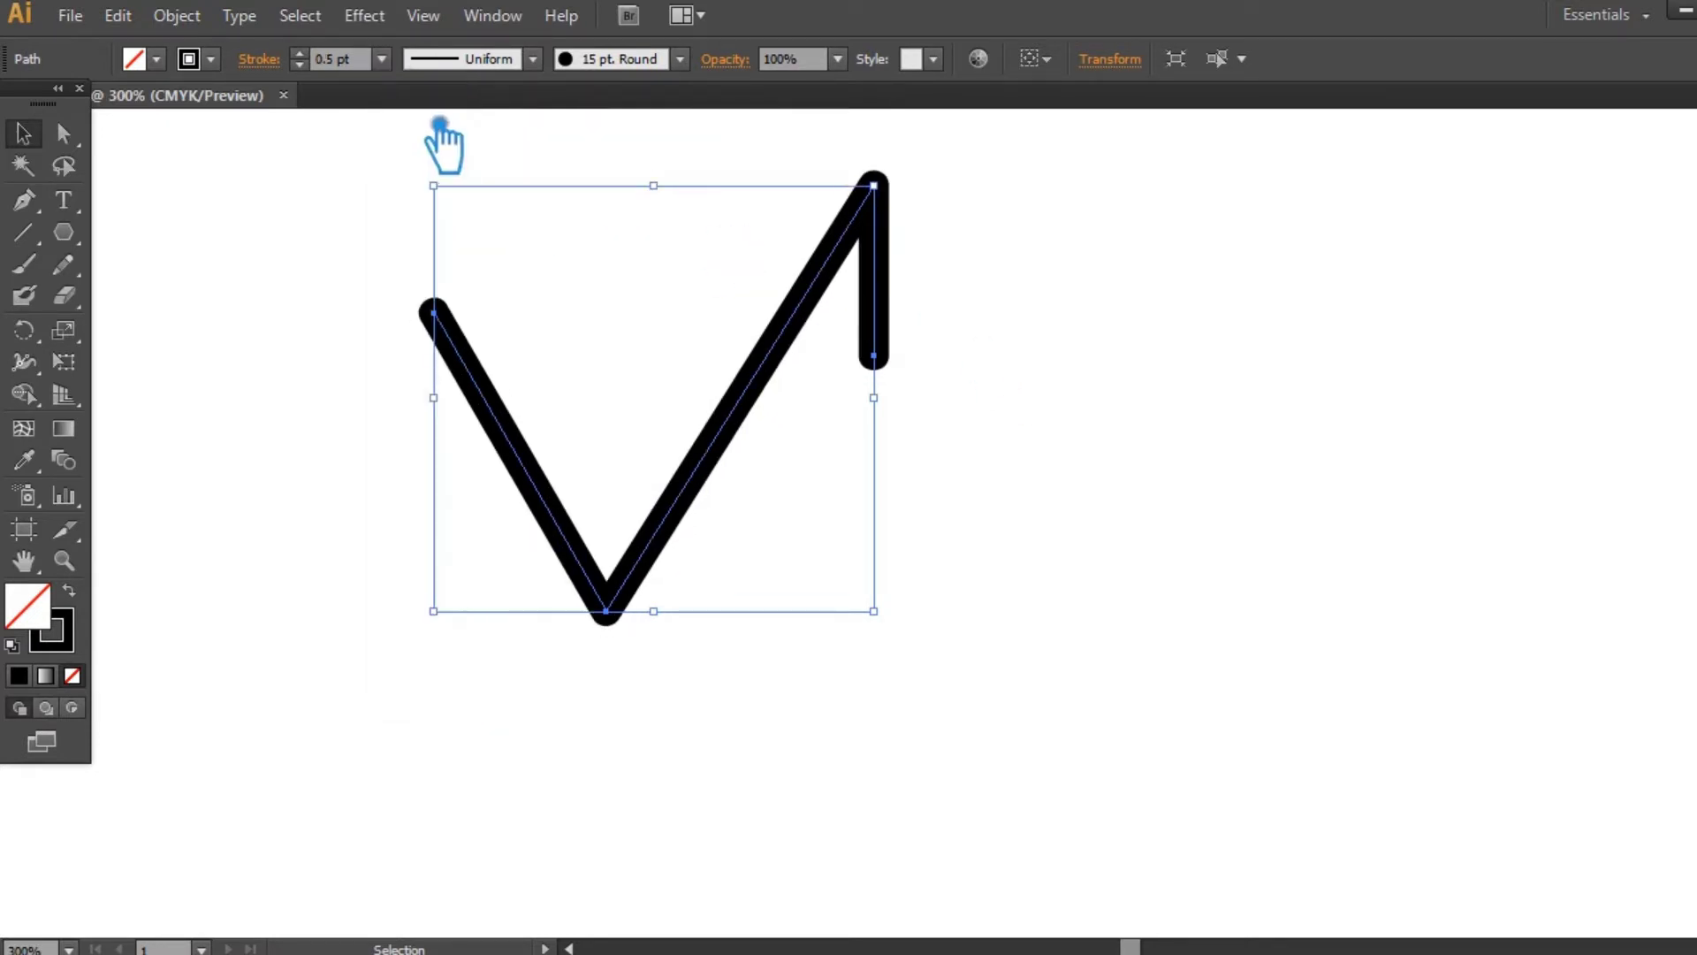
click(382, 60)
click(417, 144)
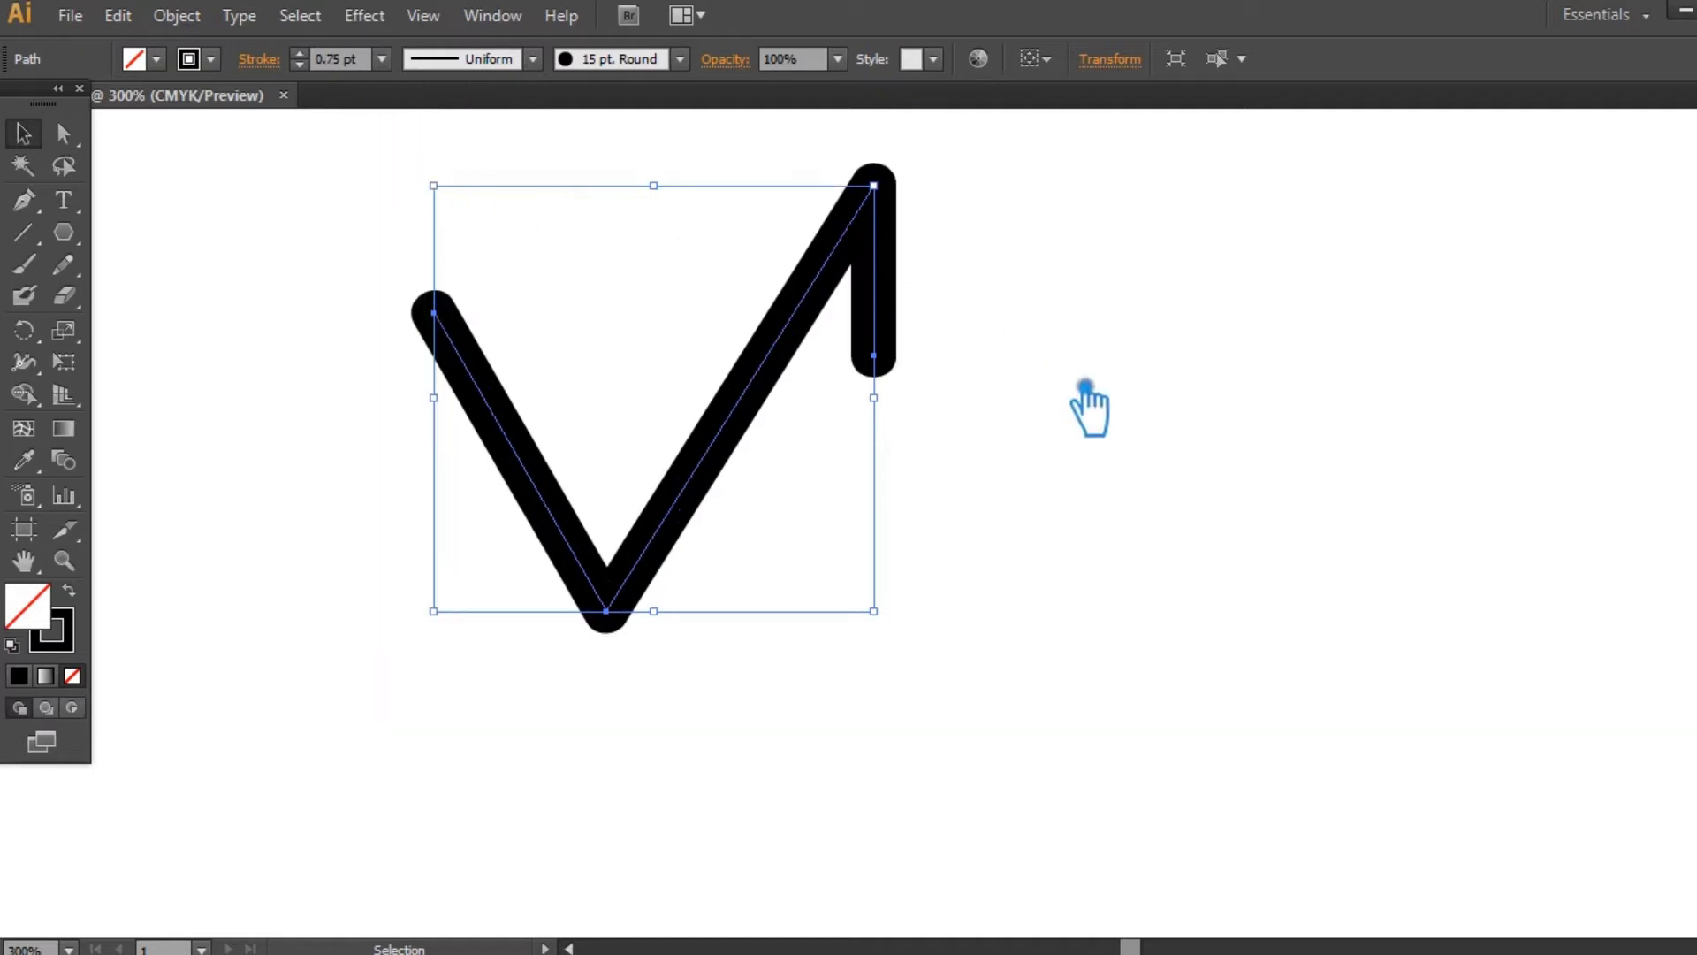
click(1034, 485)
- Nudge the path's right vertical segment upward, and extend its lower end slightly downward
drag(1065, 391, 1065, 477)
key(a)
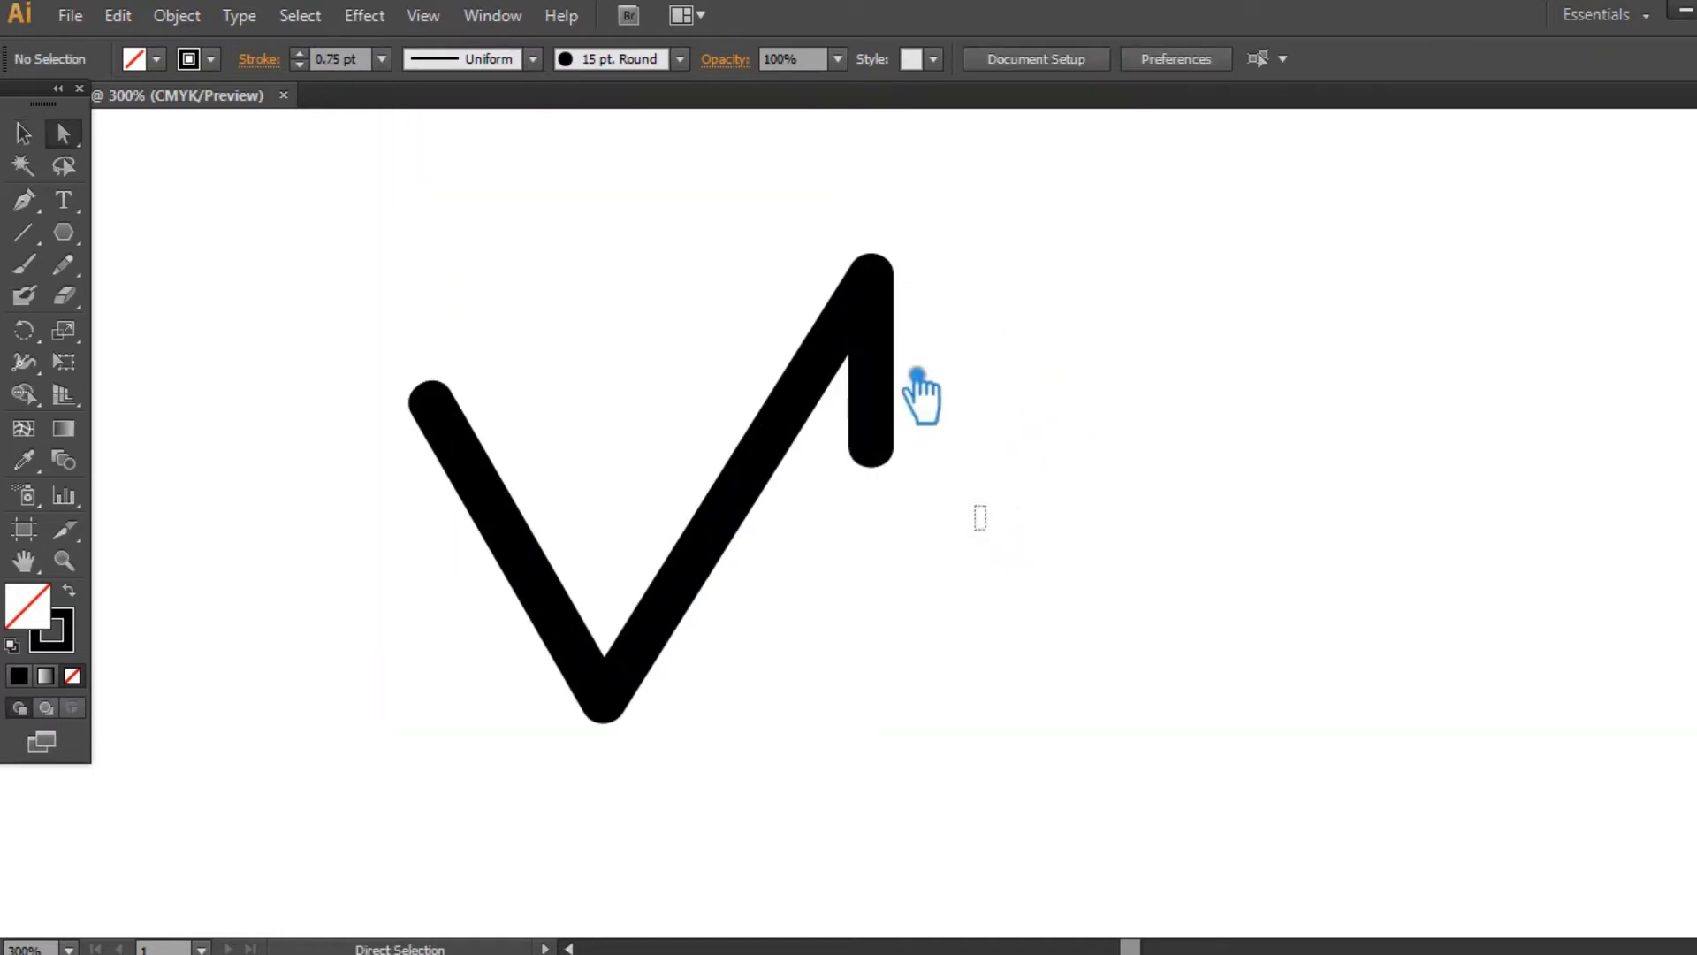
drag(956, 455, 837, 225)
key(Up)
key(Up)
key(Up)
key(Up)
key(Up)
key(Up)
key(Up)
key(Up)
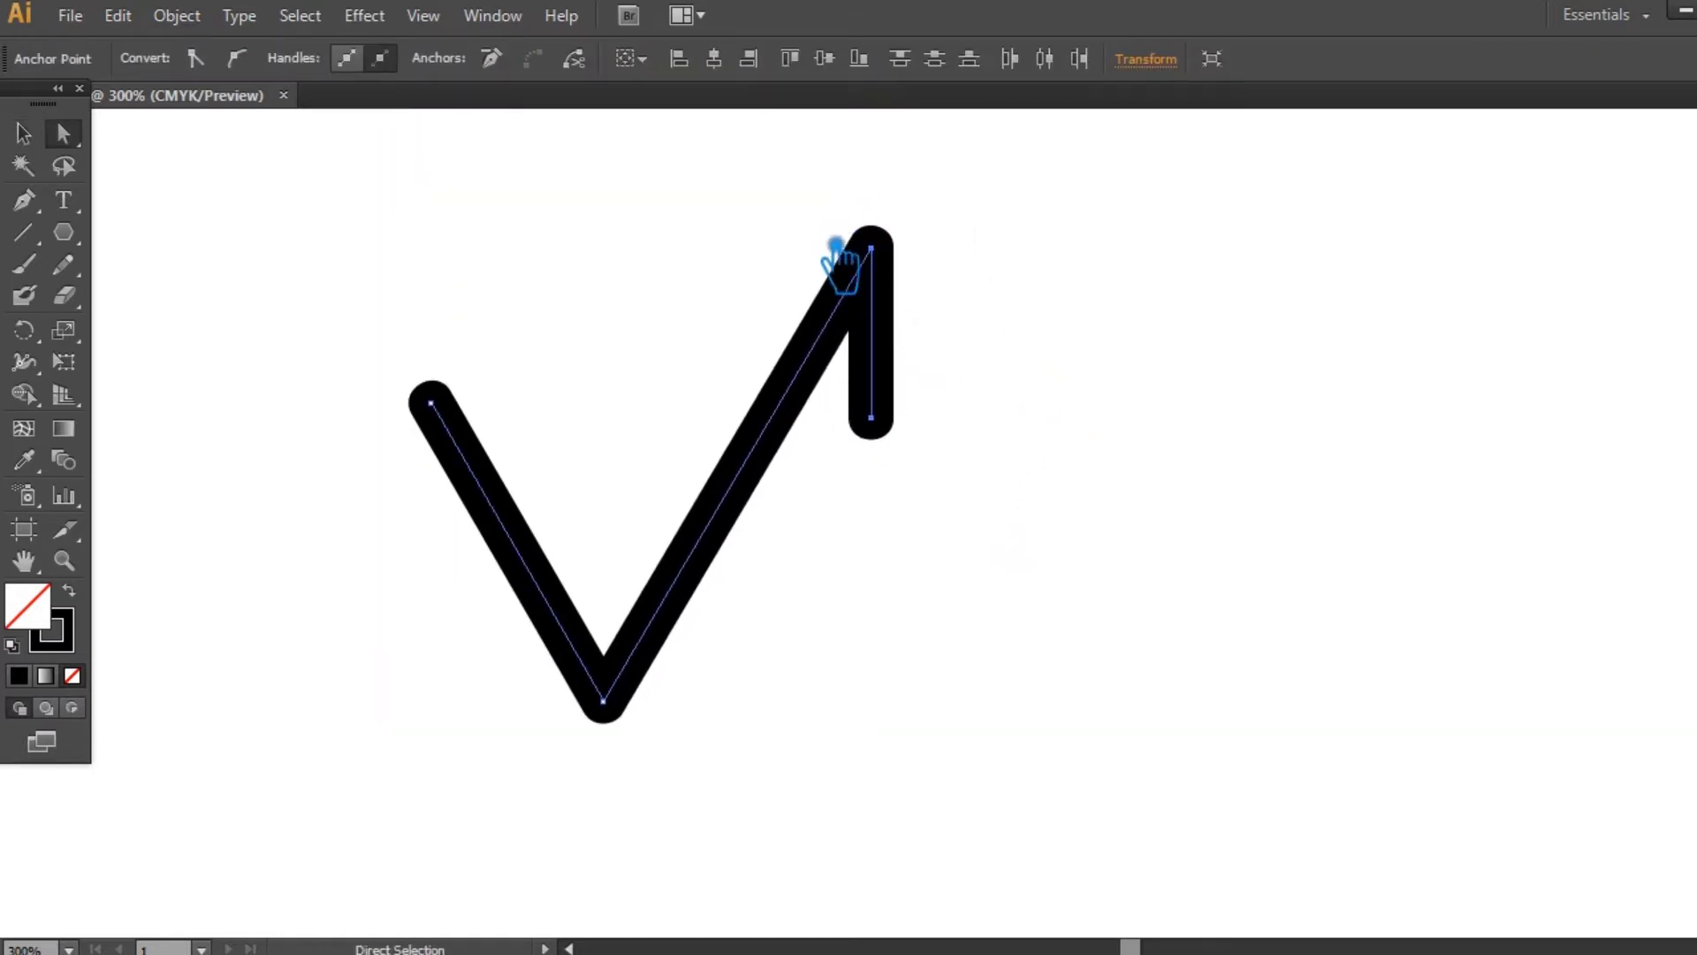
drag(962, 482, 865, 406)
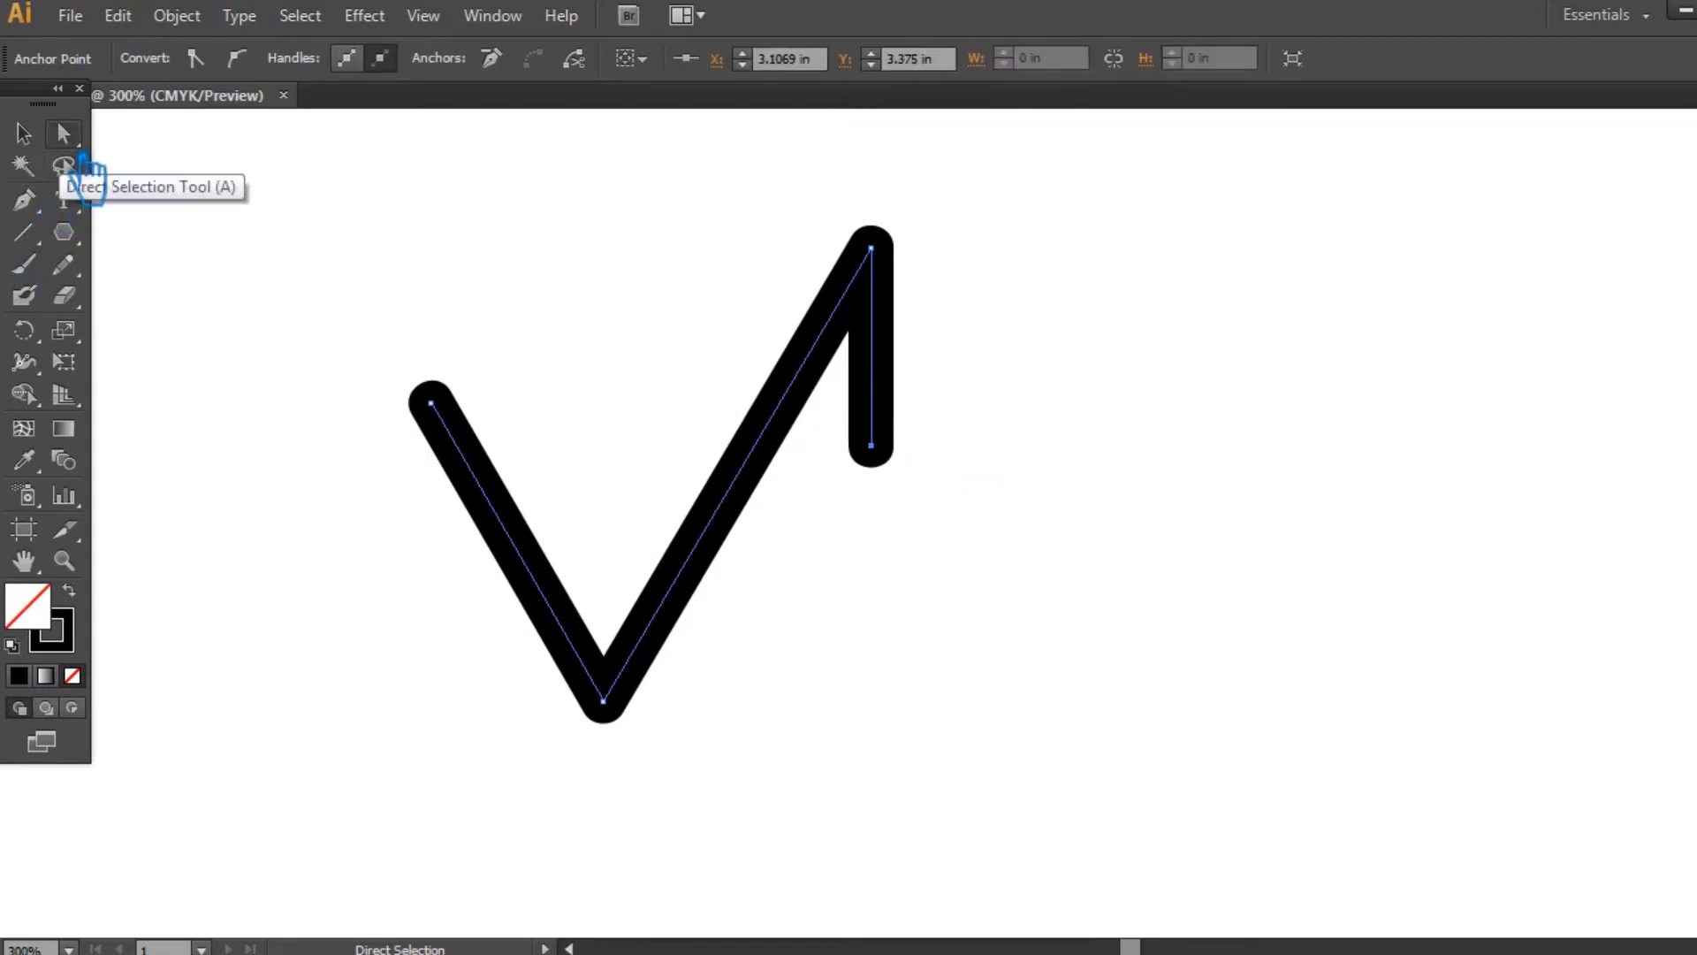
click(23, 133)
click(966, 474)
- Create a reflected copy of the zigzag path across the vertical axis
click(747, 486)
right_click(753, 488)
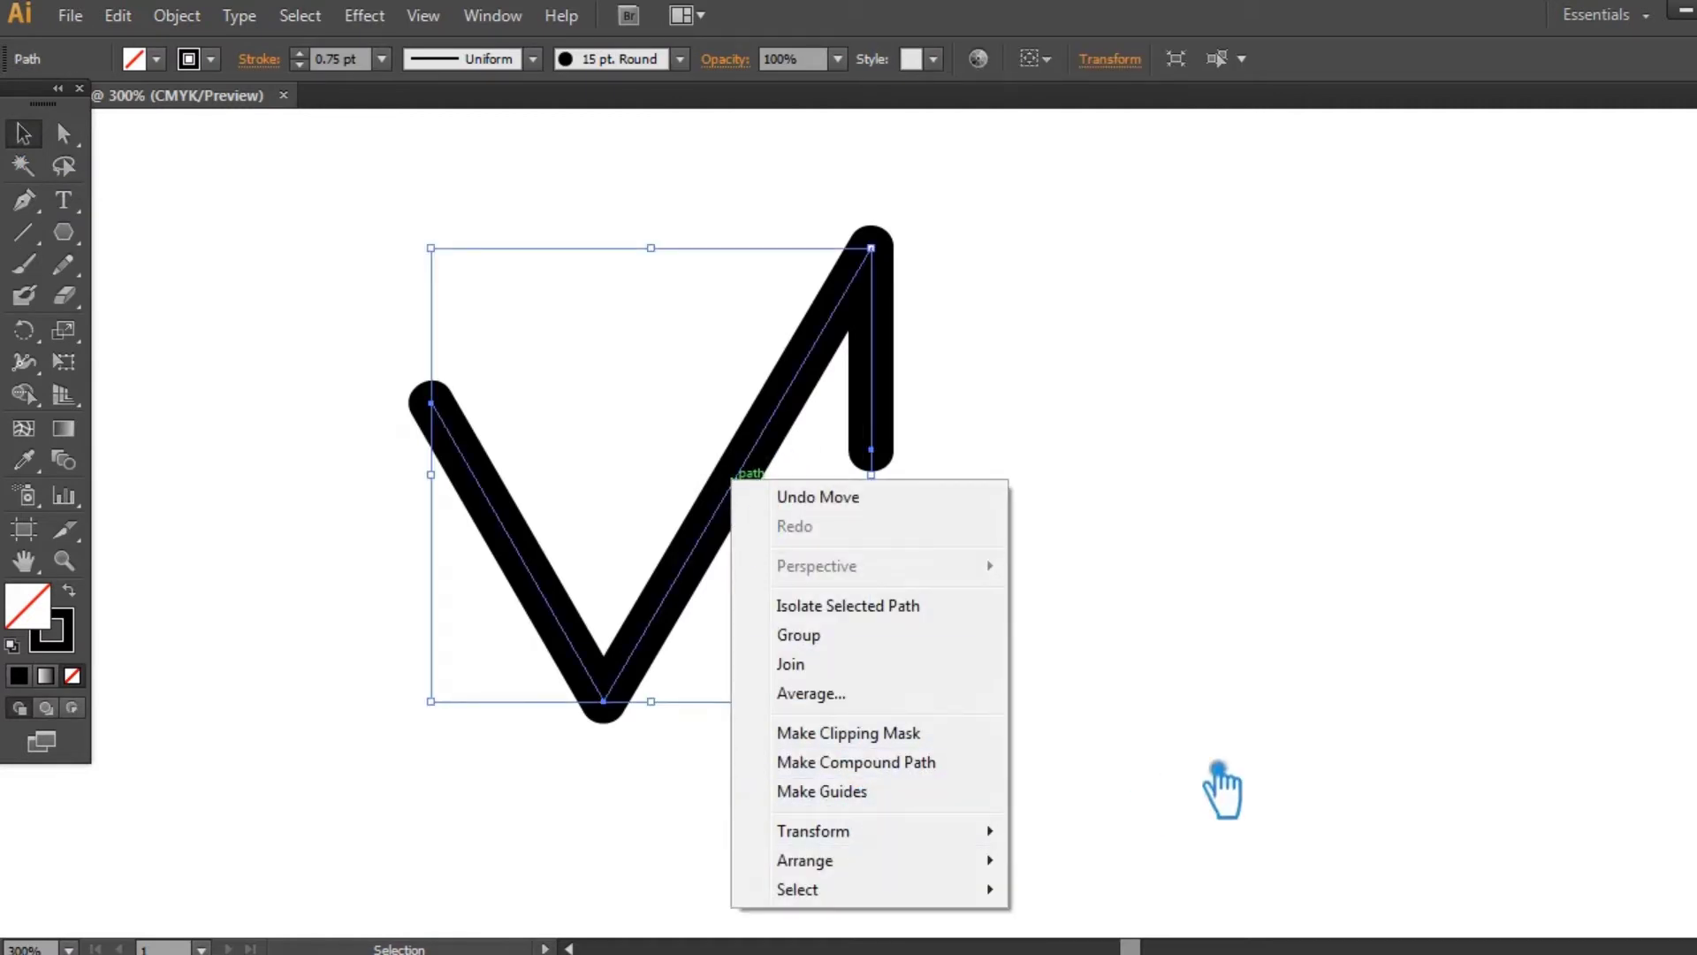
mouse_move(972, 836)
click(1147, 694)
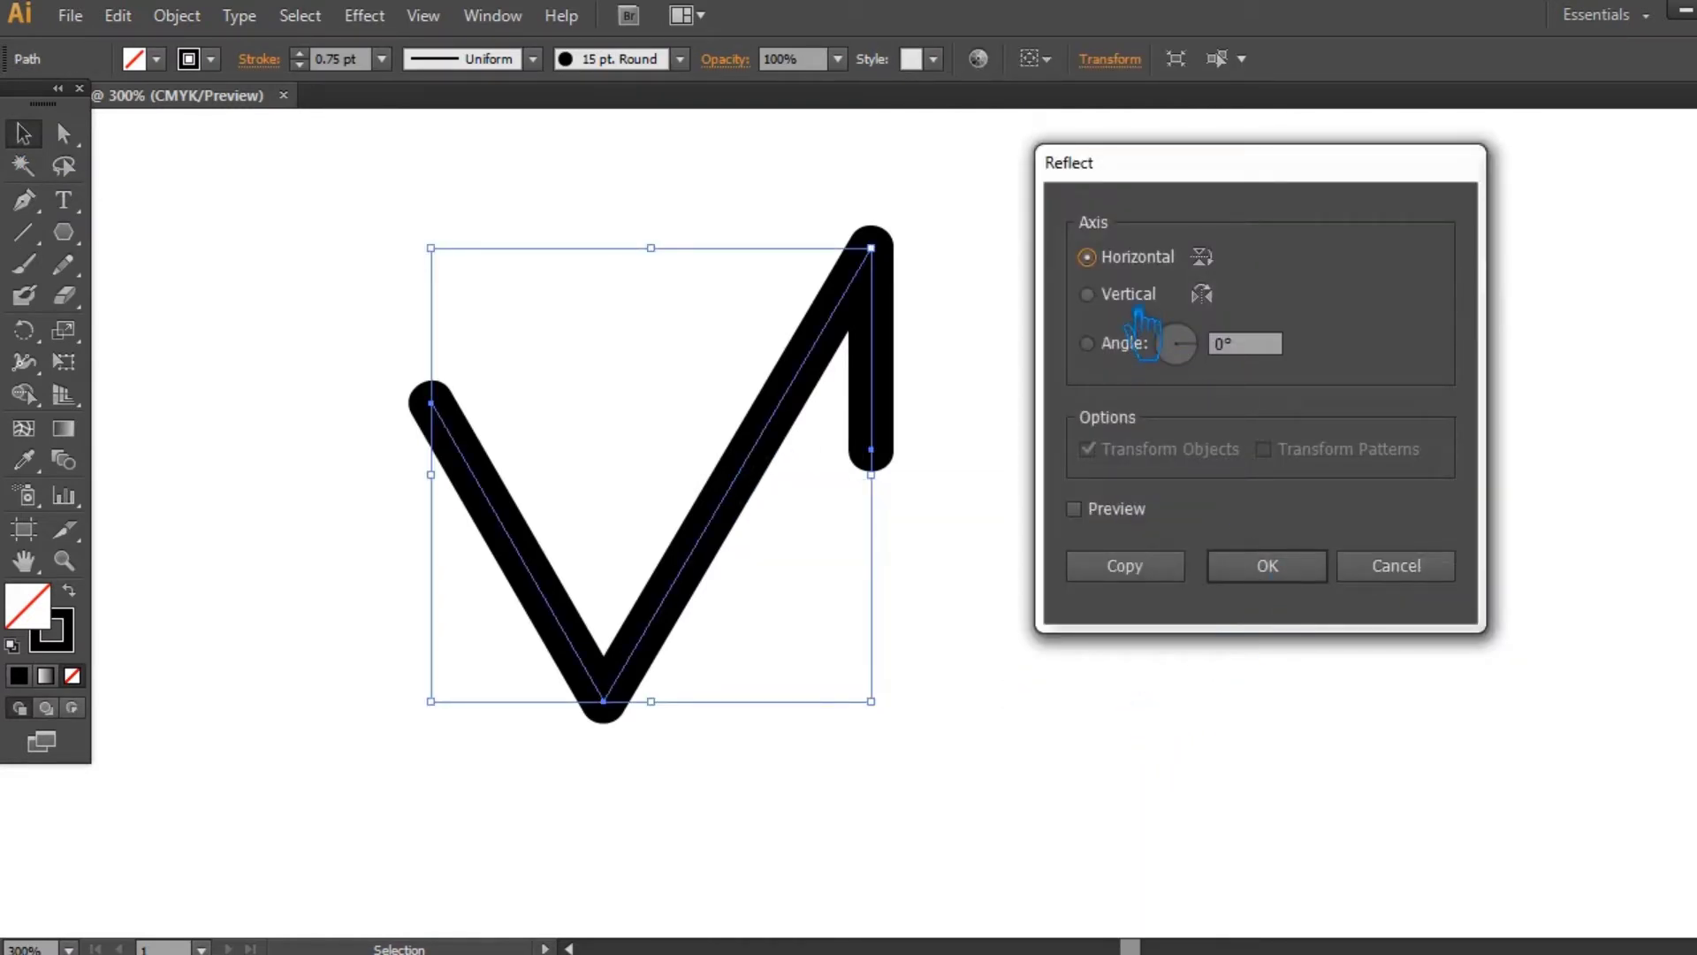
click(1136, 576)
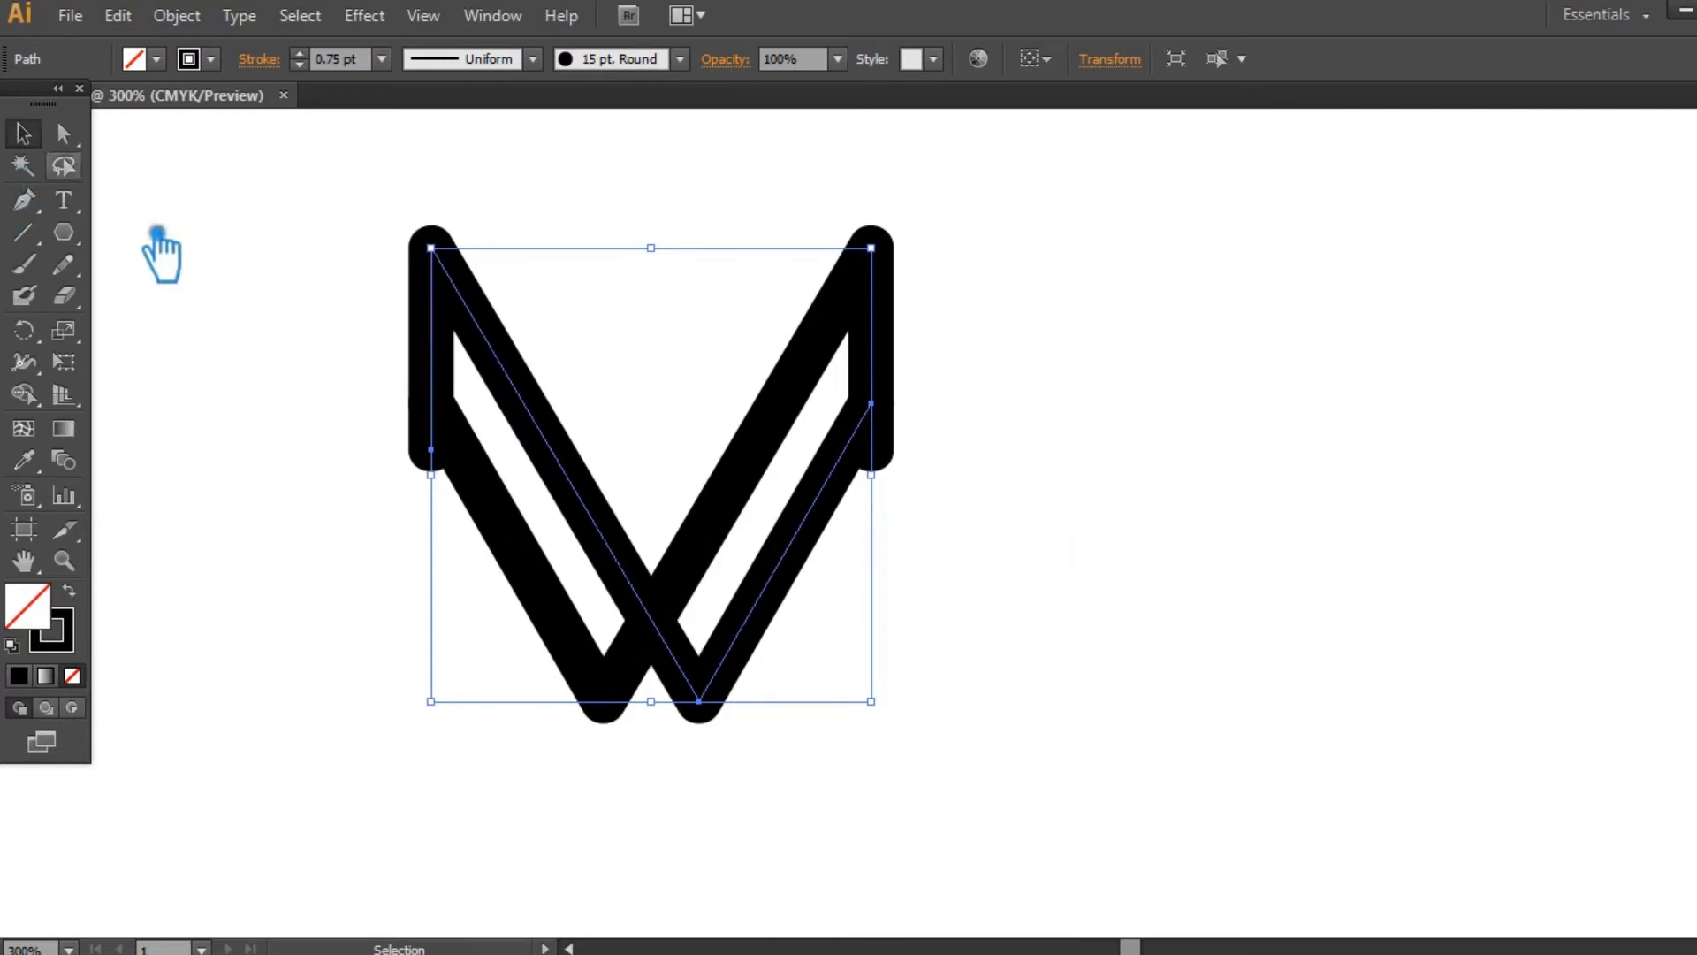
- Slide the mirrored path horizontally to the right so the two paths cross and form an M over a W
click(212, 408)
drag(570, 473, 773, 471)
click(1371, 574)
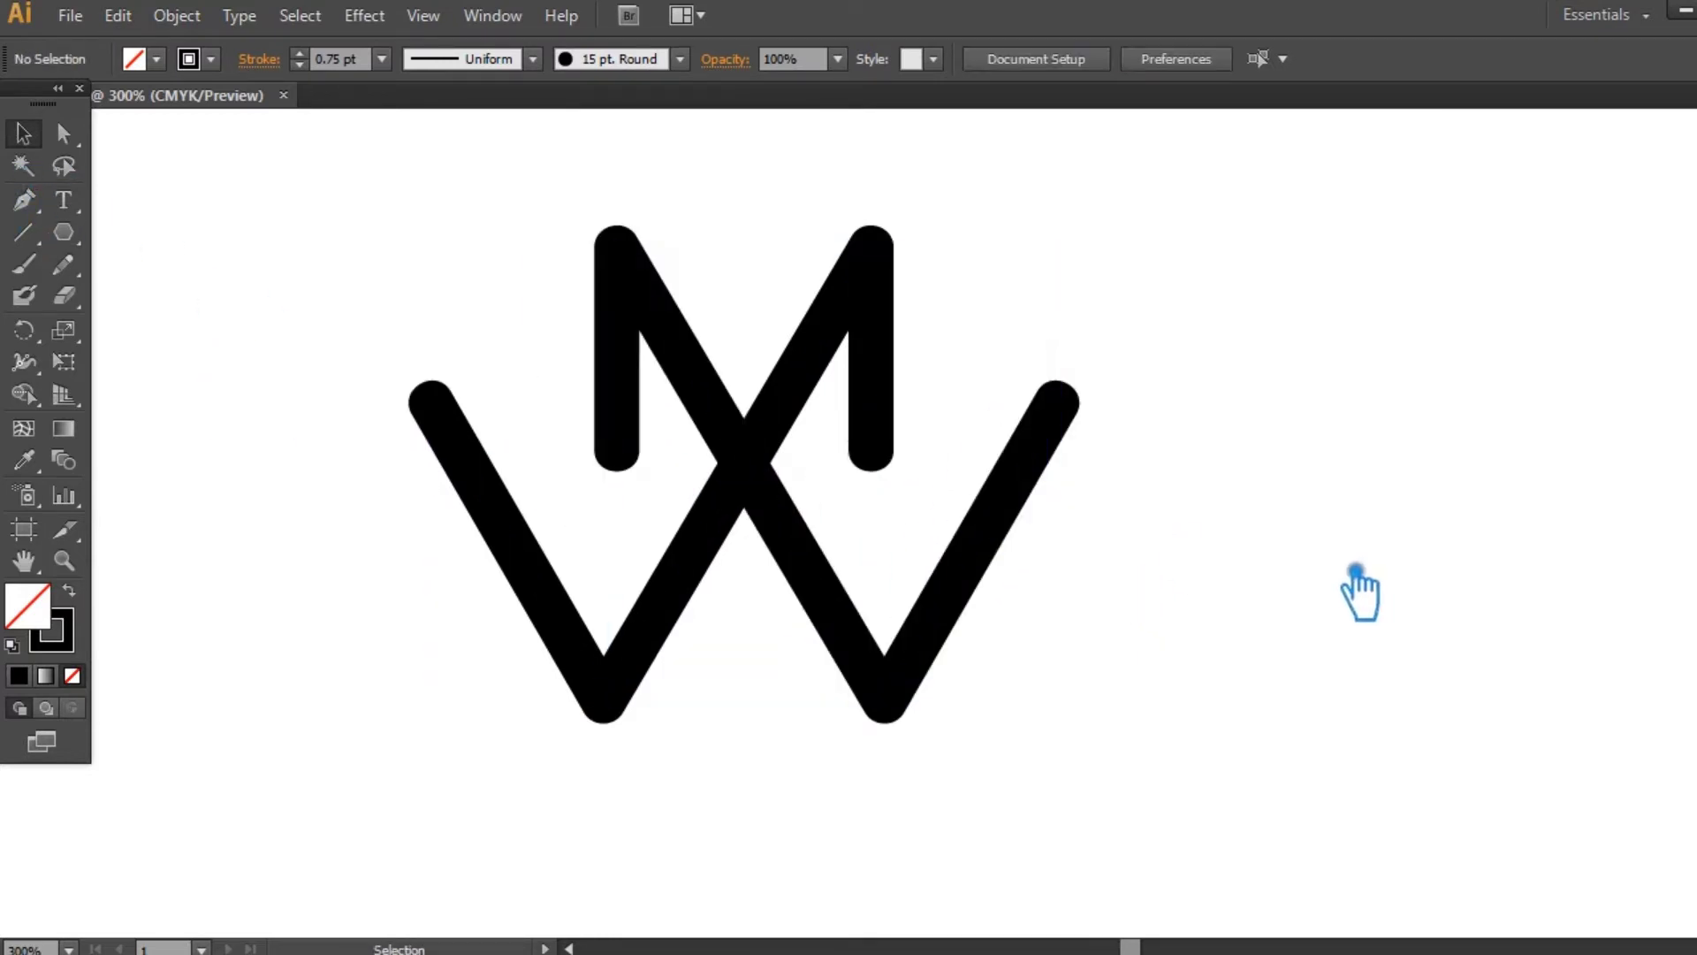
- Lengthen both vertical legs of the M by moving their lower end points down together
key(a)
click(617, 450)
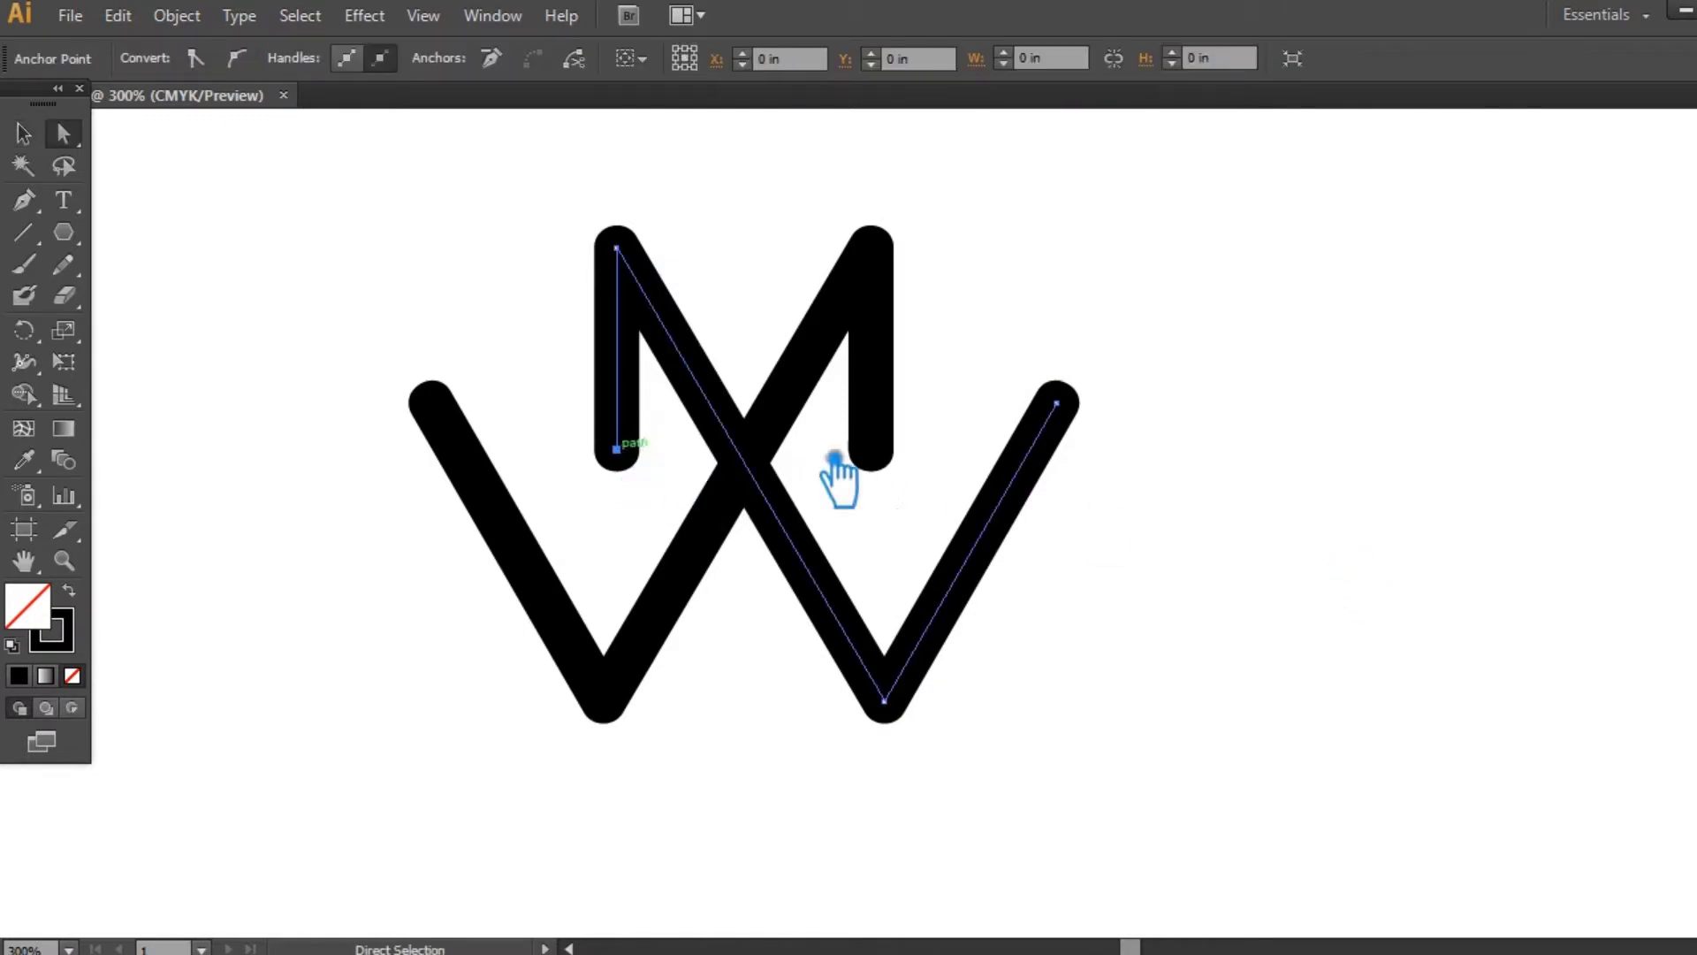
shift+click(871, 449)
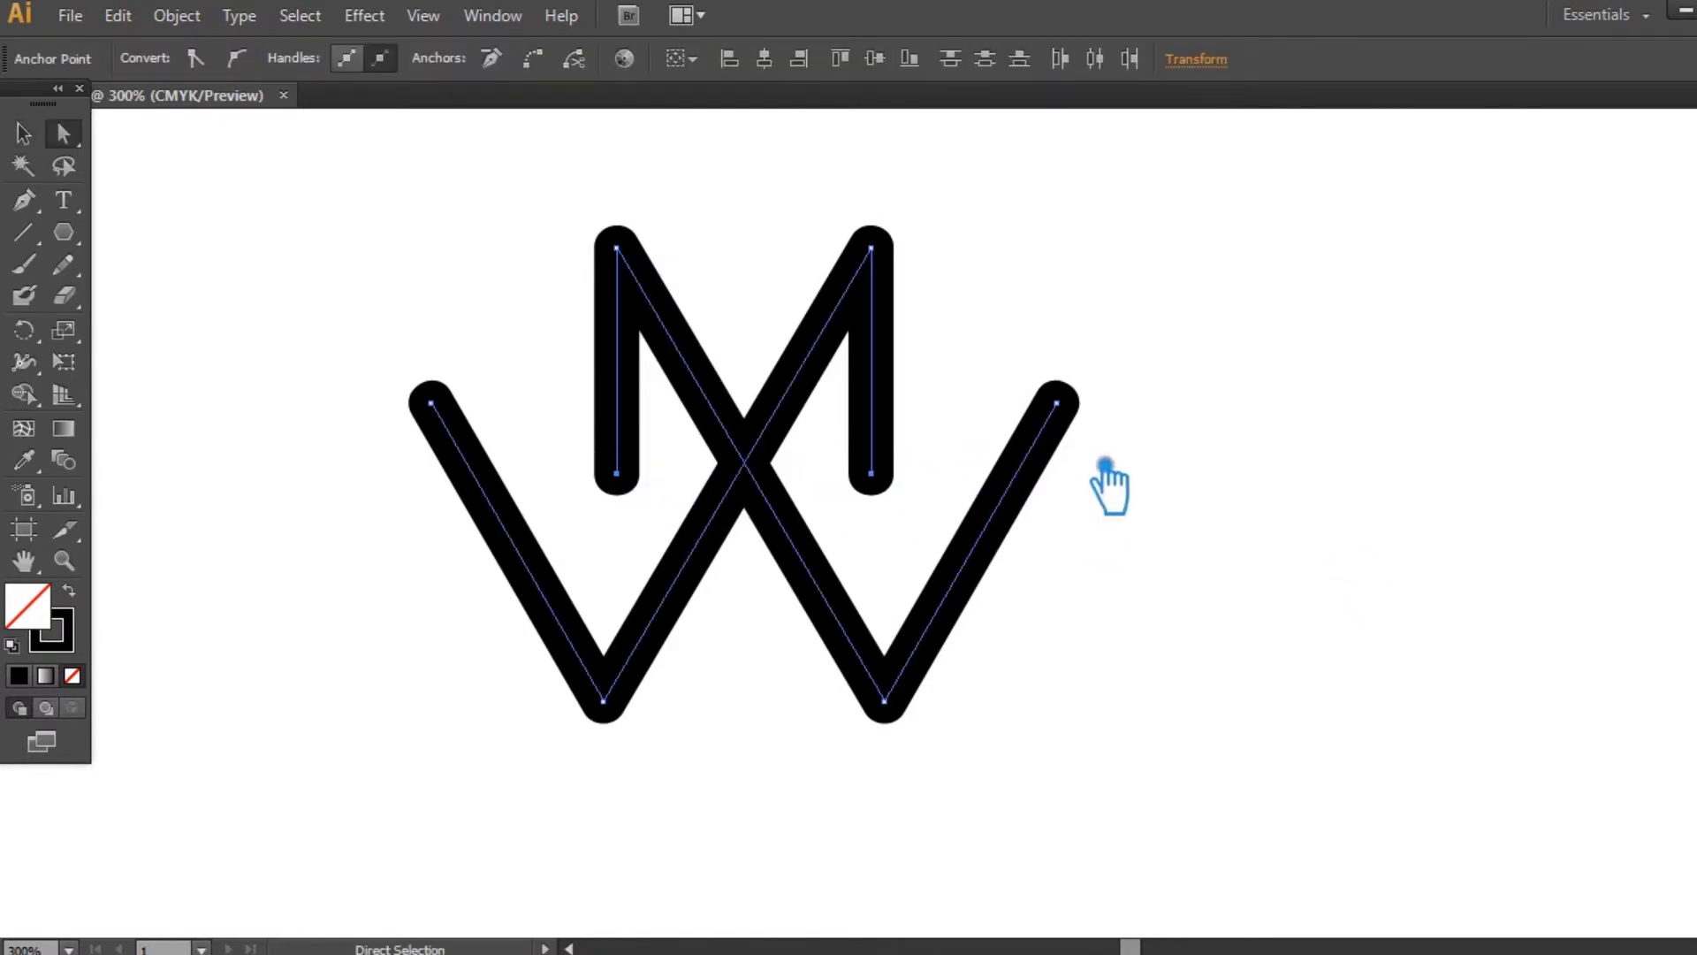
click(24, 134)
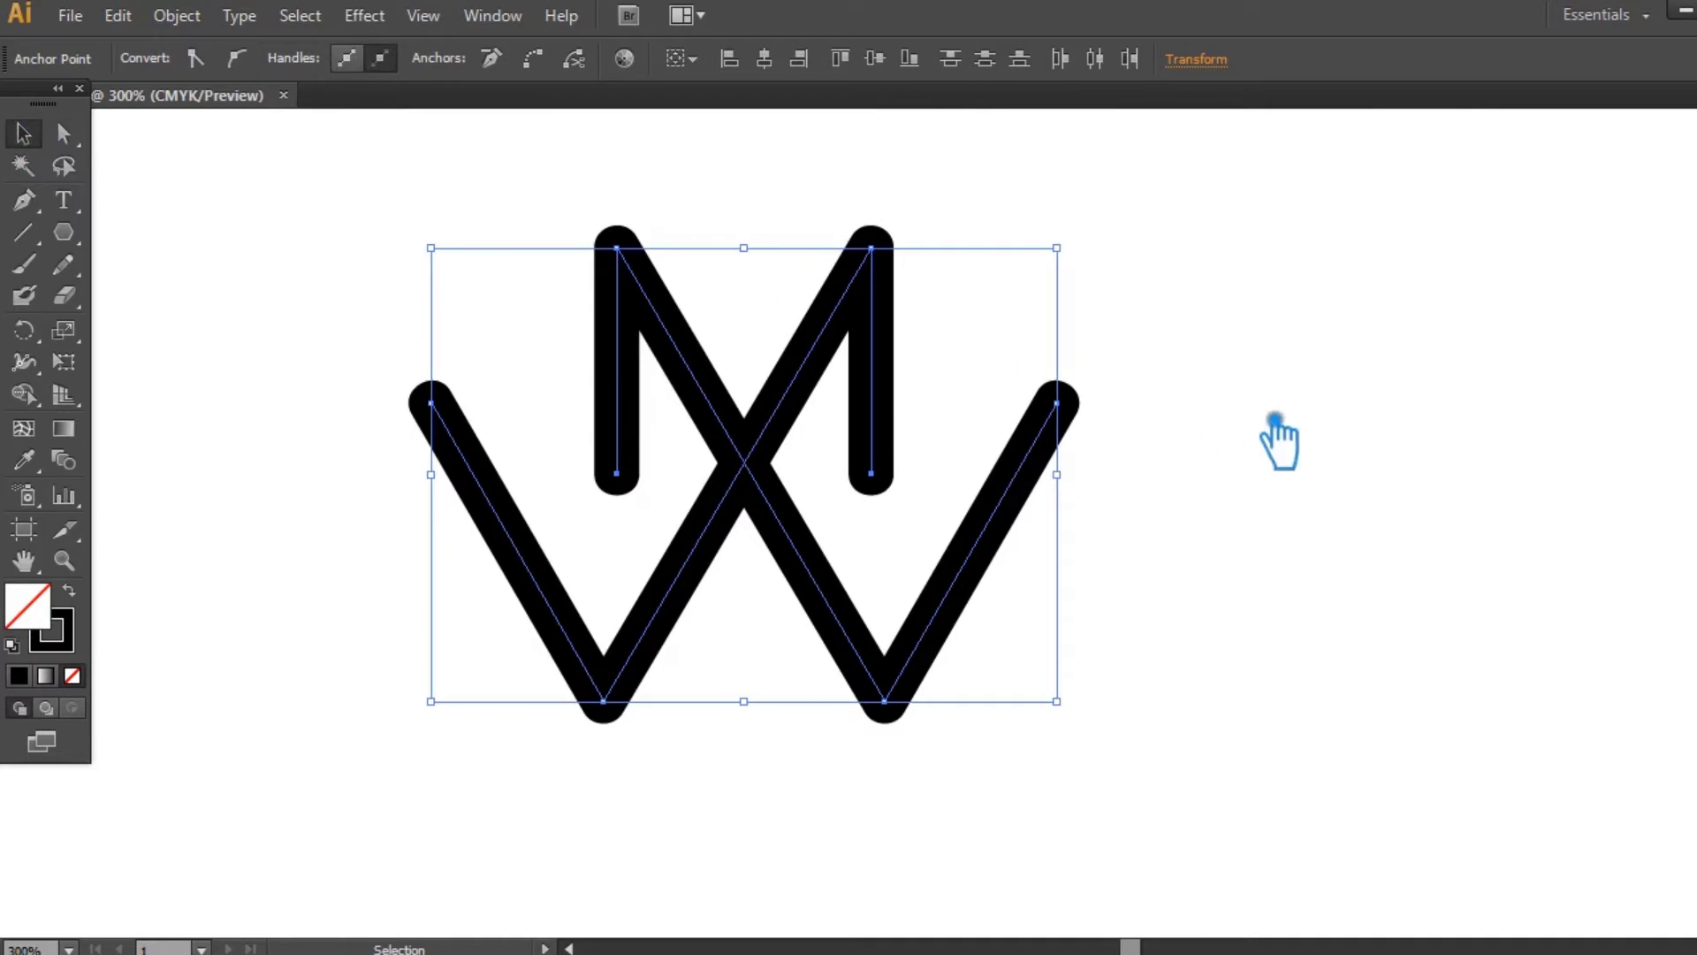
click(1279, 442)
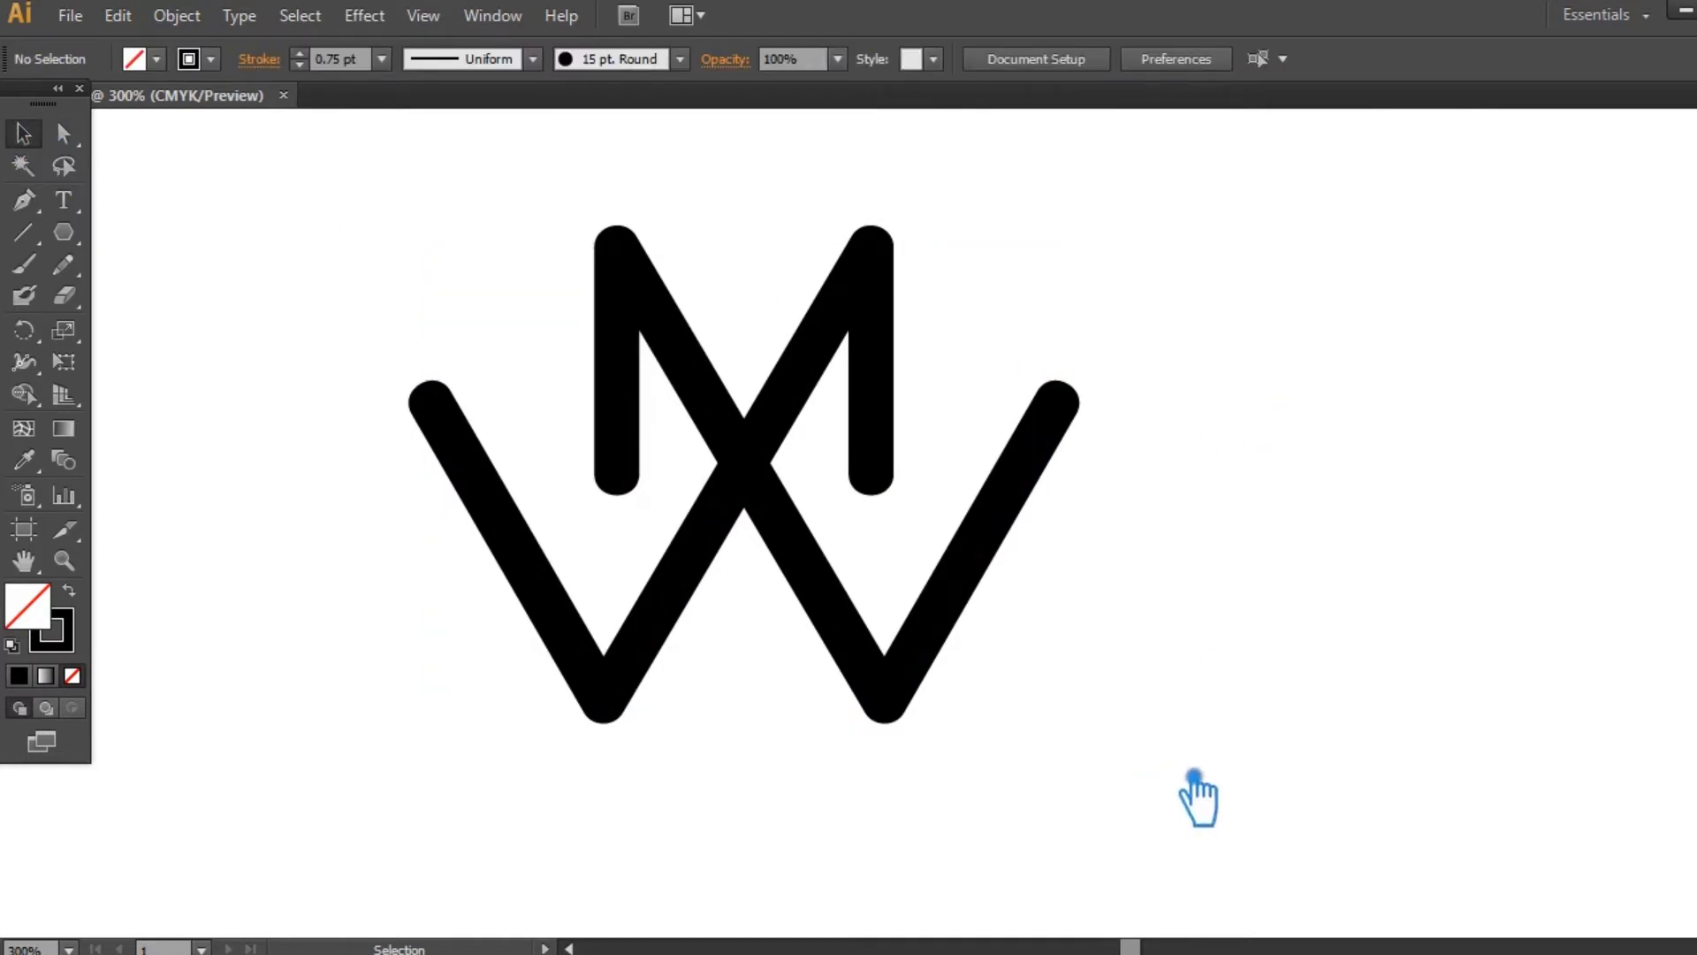
- Set the stroke weight of both monogram paths to 1 pt
drag(1180, 801, 375, 228)
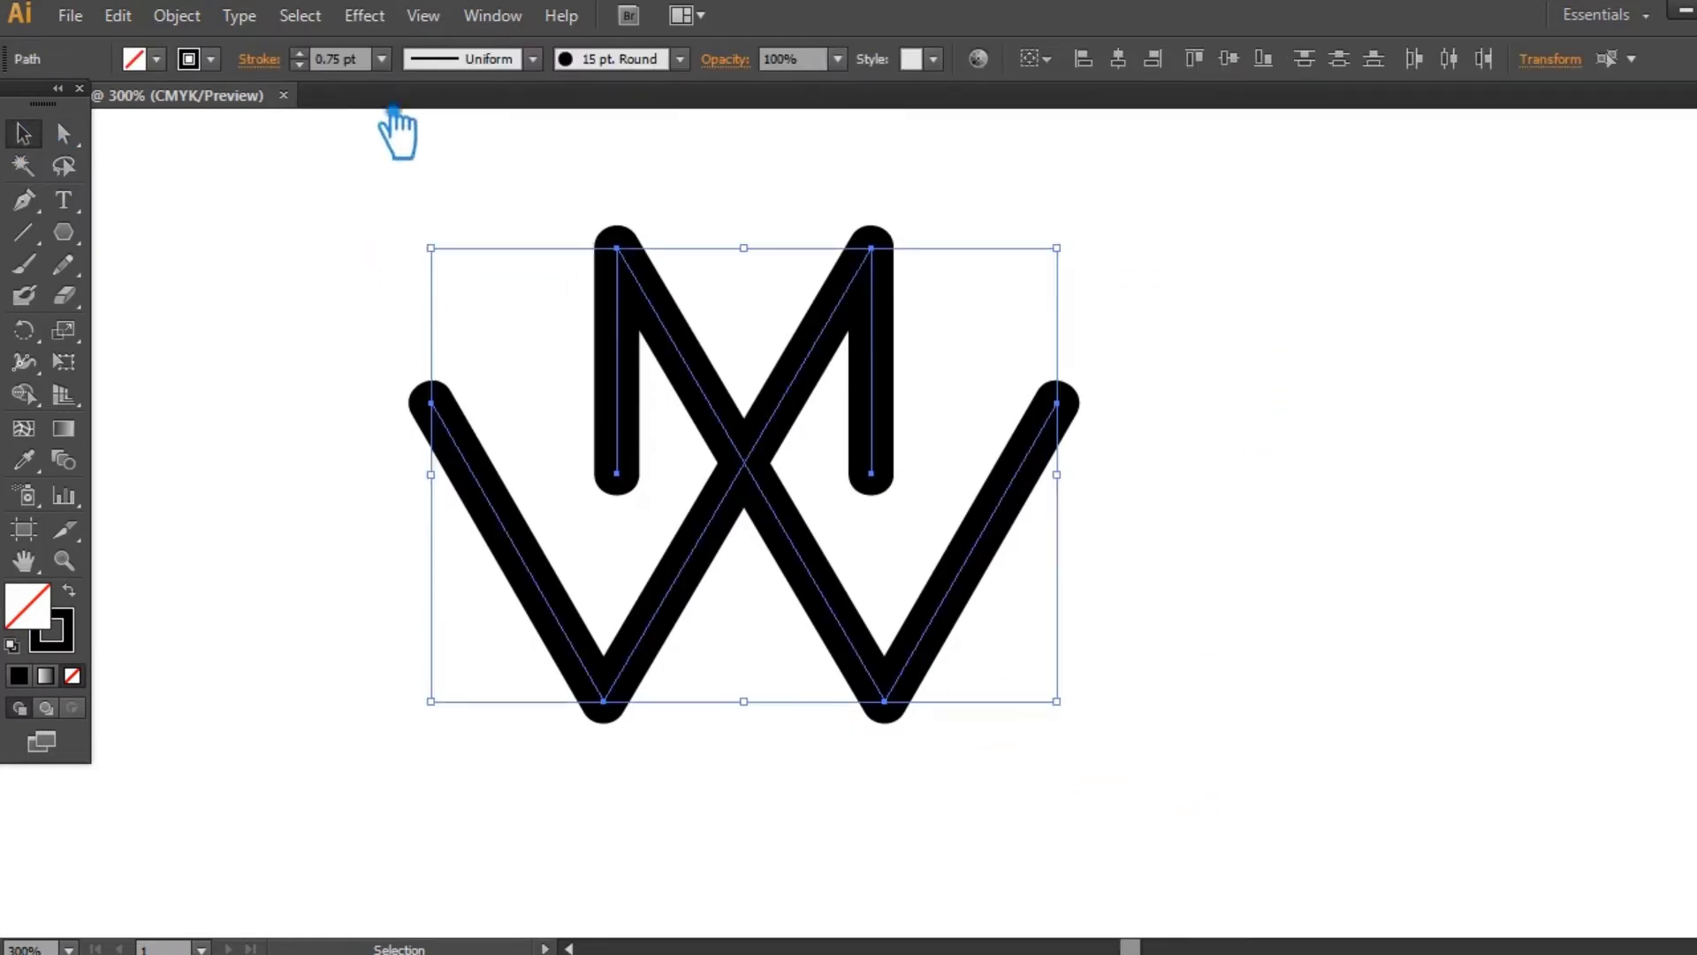
click(381, 58)
click(438, 177)
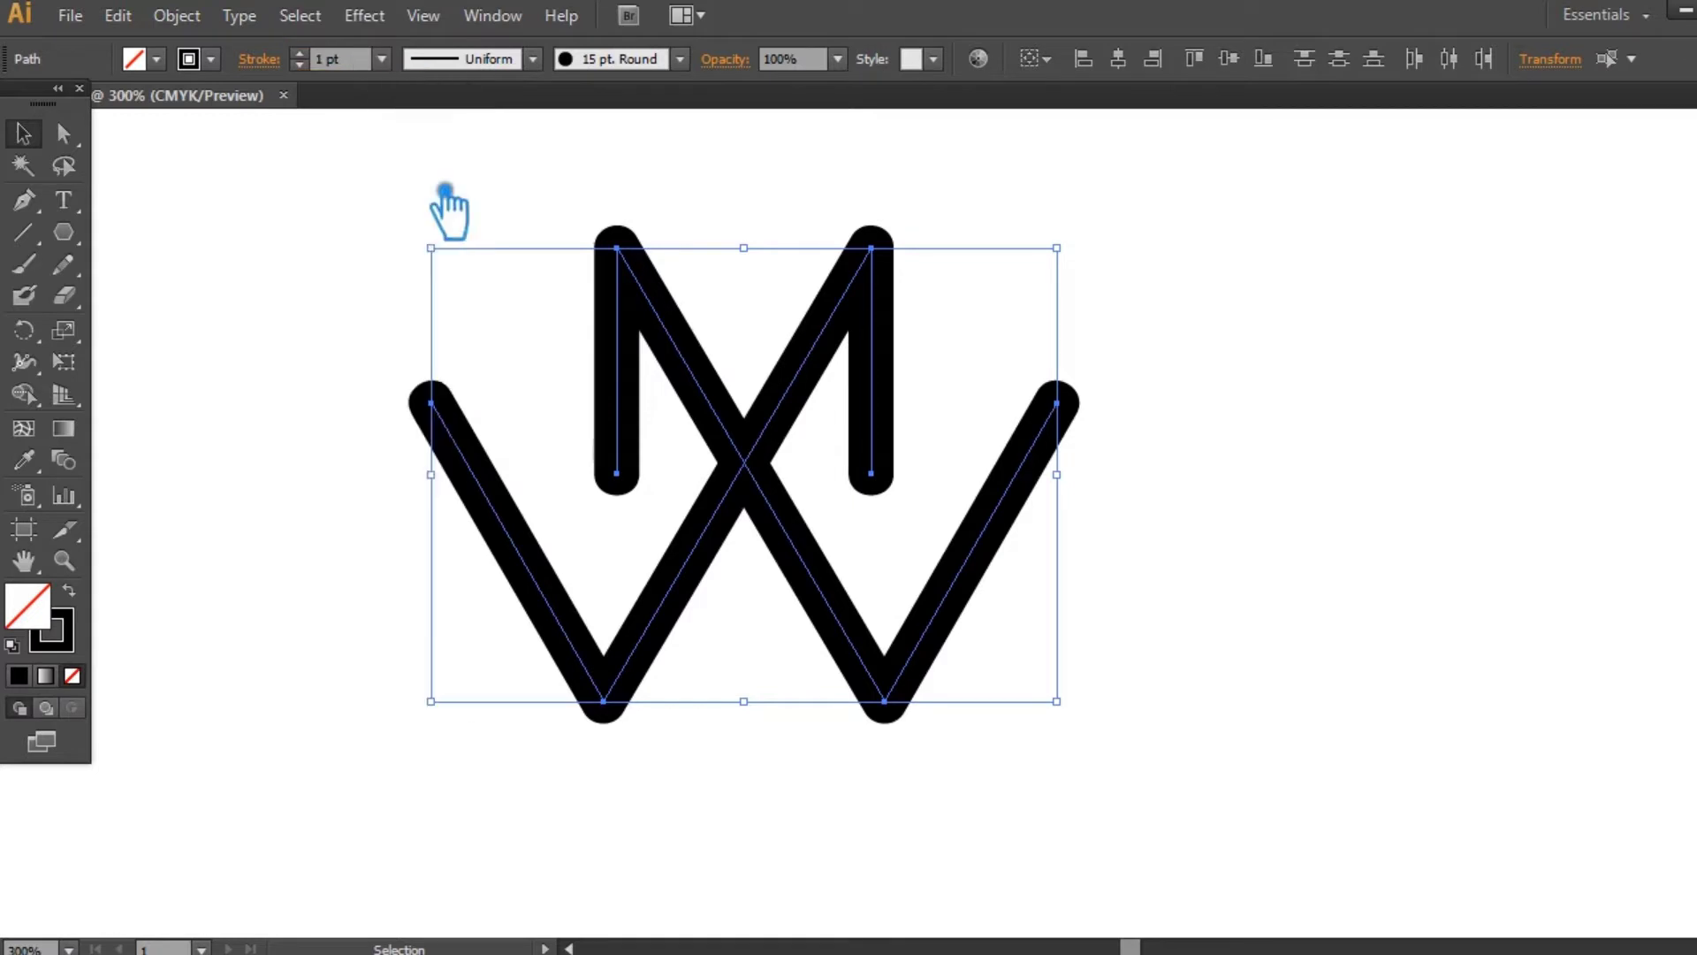
- Shift the mirrored path slightly to the right to widen the monogram
click(341, 237)
drag(809, 565, 829, 565)
click(807, 718)
- Group the two monogram paths and move the group to the left
drag(1141, 791, 274, 243)
key(ctrl+g)
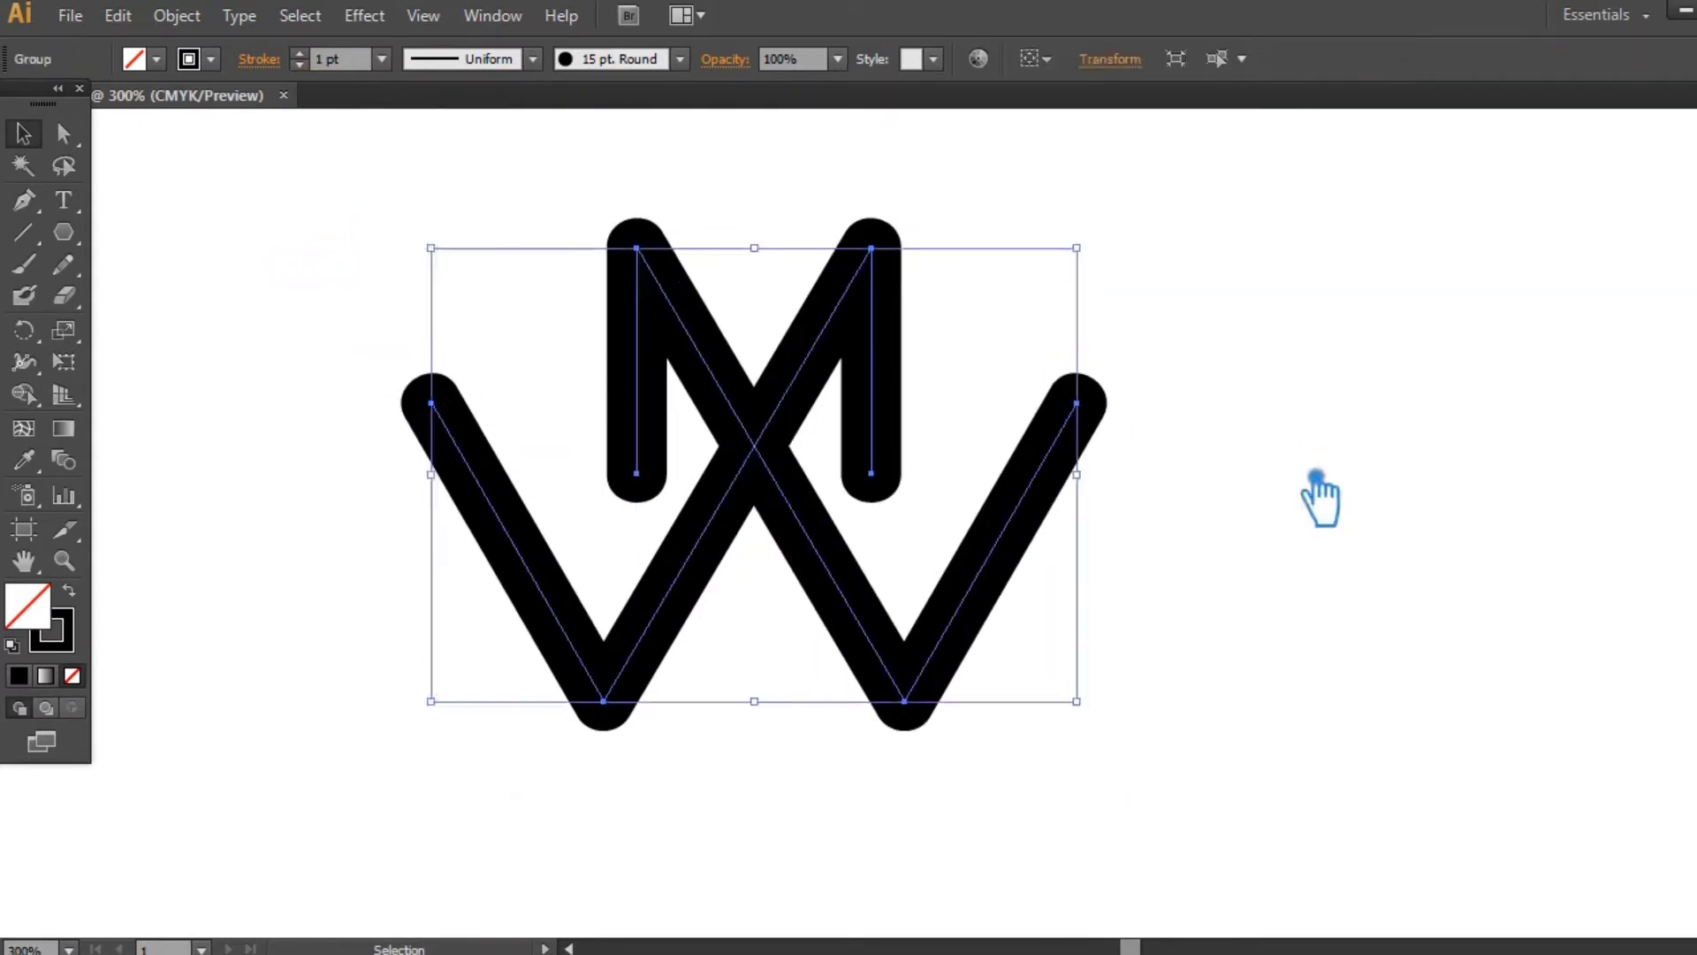
click(1367, 459)
drag(840, 534, 592, 520)
click(1204, 525)
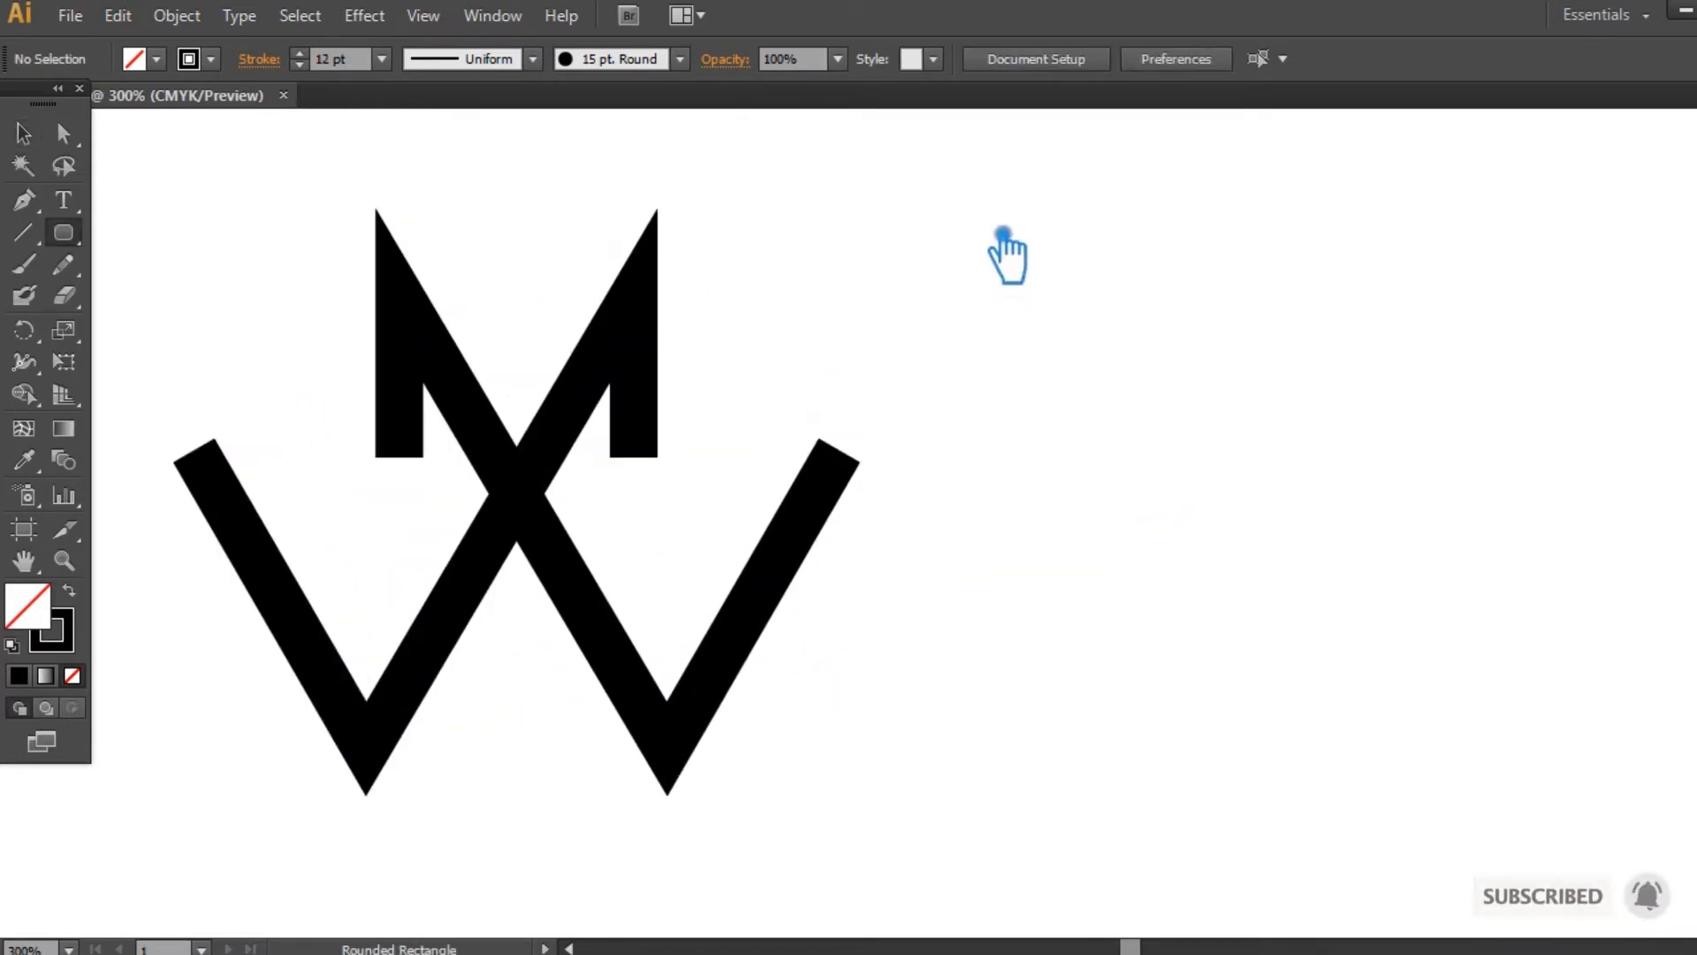
- Draw a tall rounded rectangle to the right of the monogram and delete its upper arcs to leave an open U
mouse_move(967, 230)
mouse_down()
mouse_move(1064, 462)
mouse_move(1241, 773)
mouse_up()
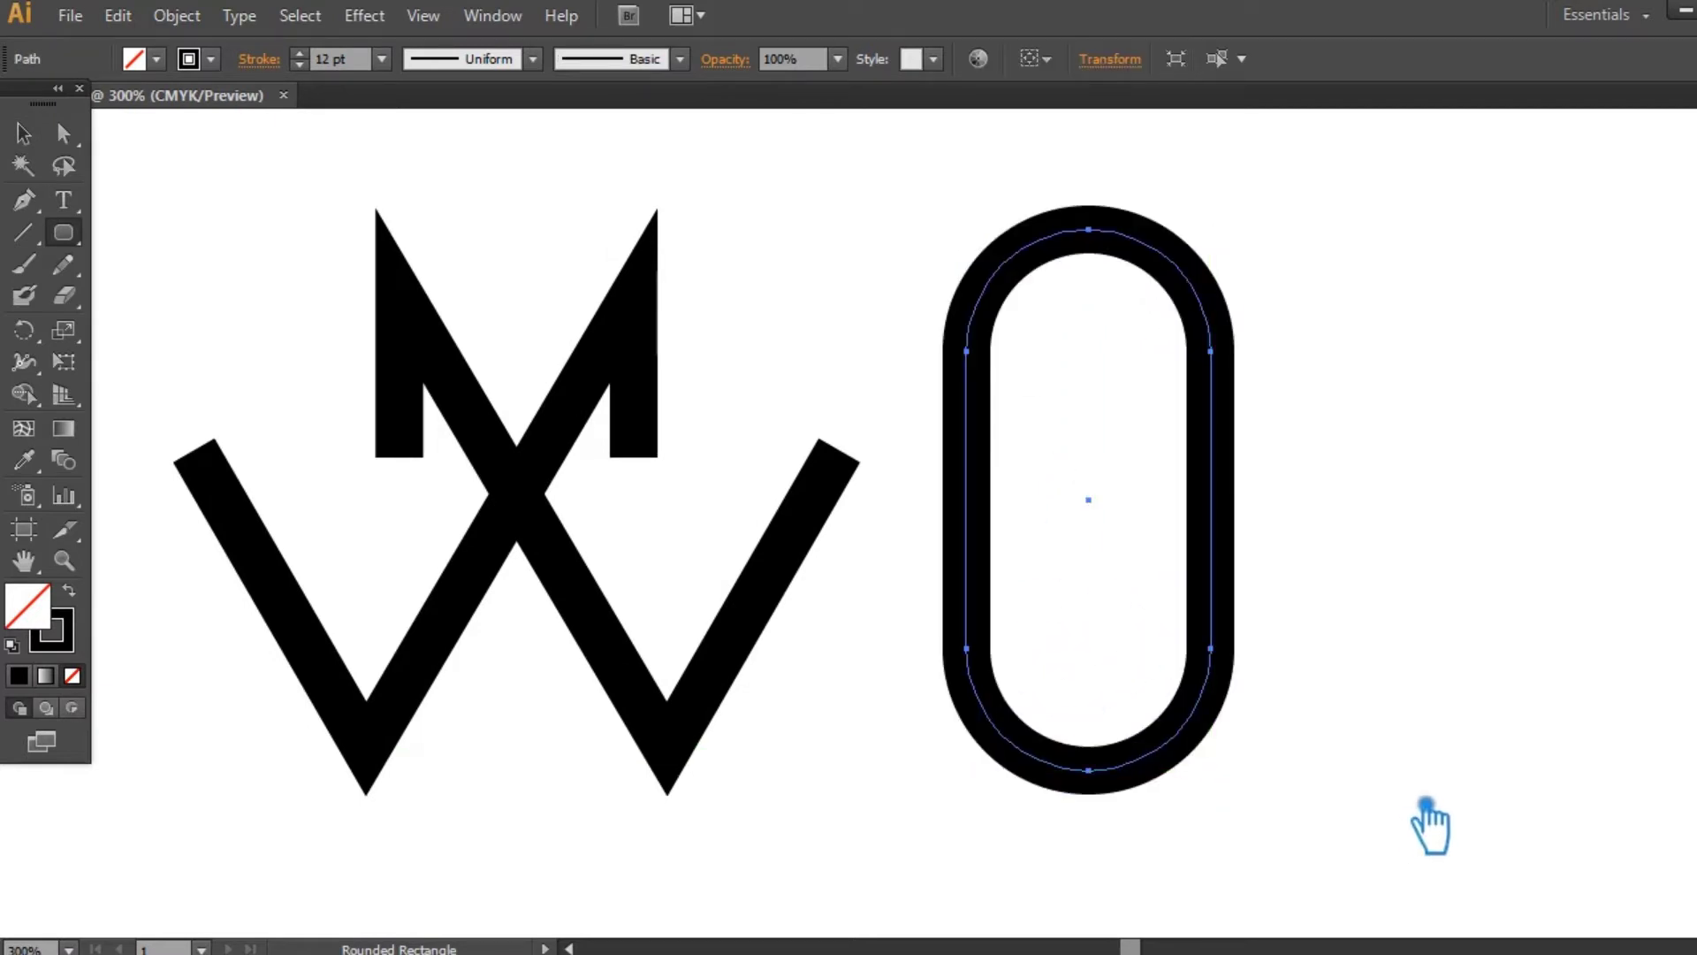
key(a)
click(1089, 230)
key(Delete)
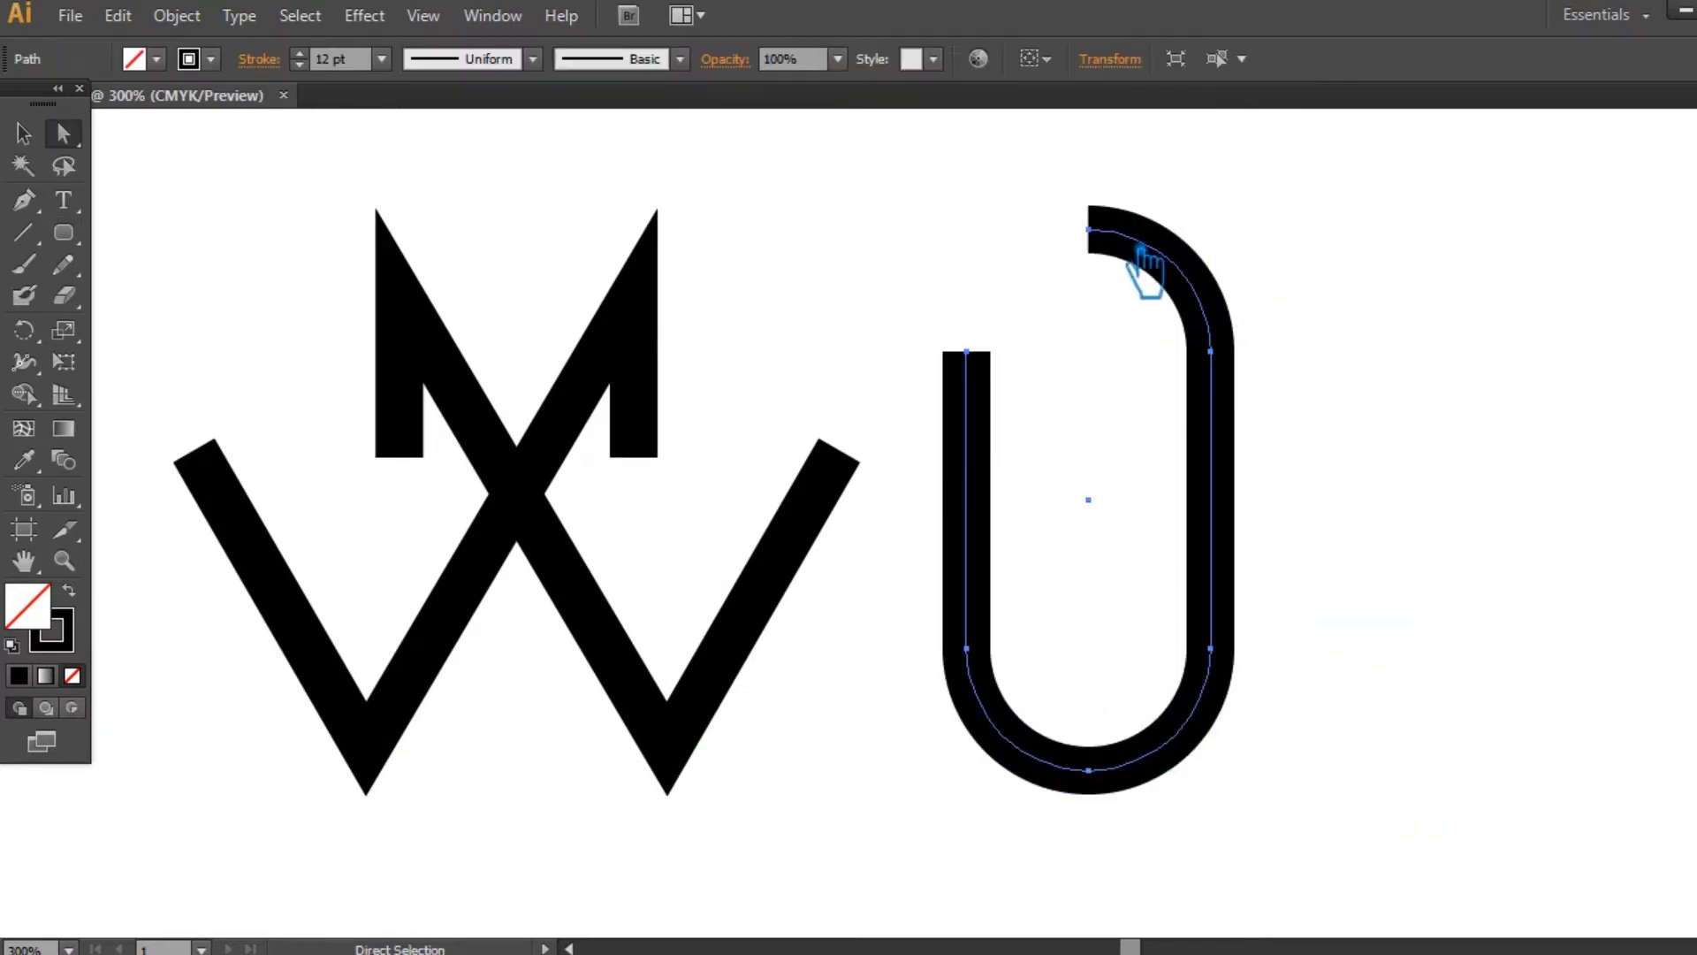
click(1089, 230)
key(Delete)
- Shorten the U by moving the upper end points of both arms down together
drag(1306, 439, 958, 254)
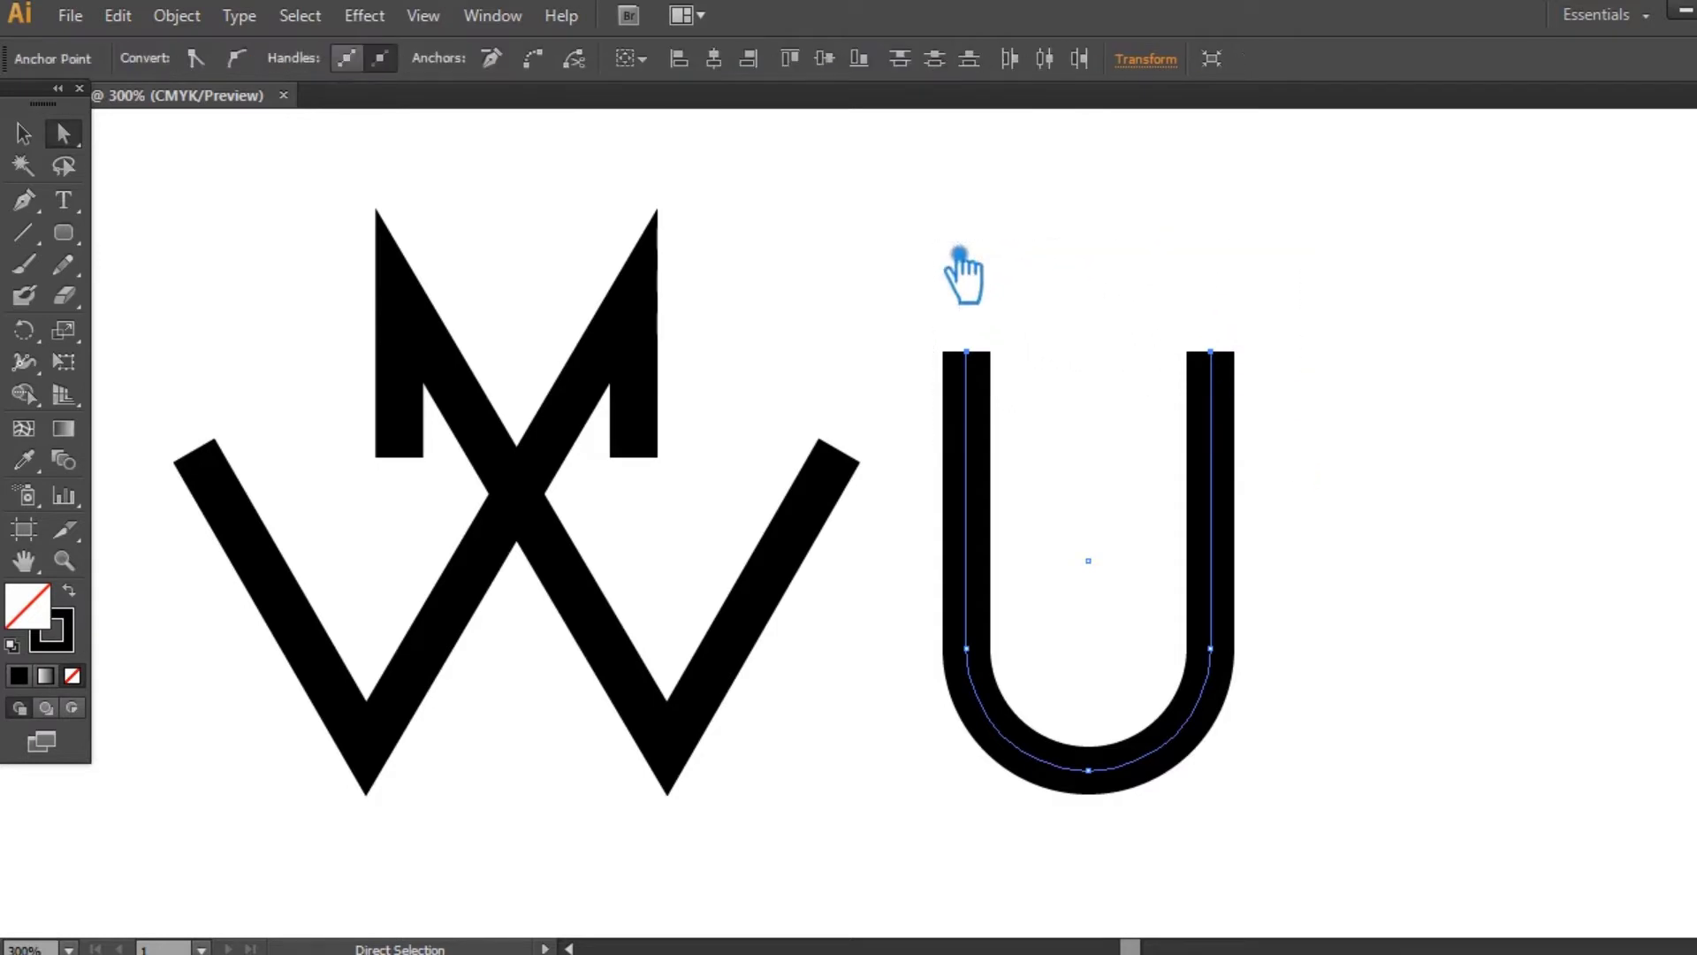
key(Down)
key(Down)
key(Down)
key(Down)
key(Down)
key(Down)
key(Down)
key(Down)
key(Down)
key(Down)
key(Down)
key(Down)
key(Down)
key(Down)
key(Down)
key(Down)
key(Down)
key(Down)
key(Down)
key(Down)
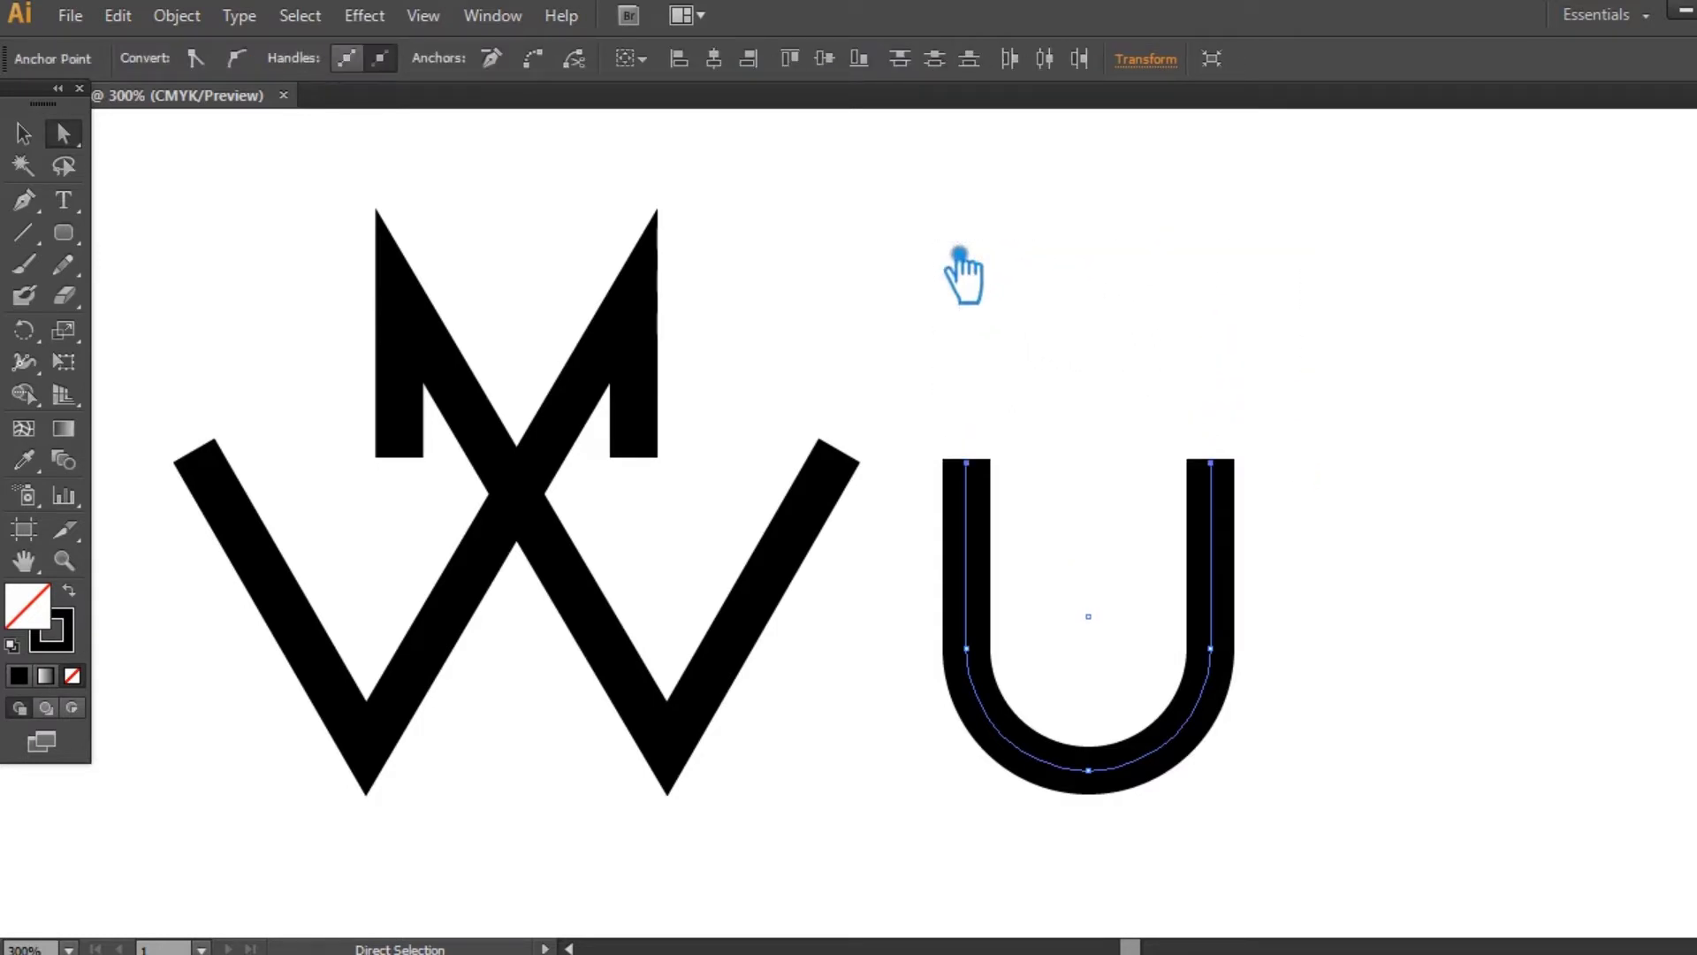
key(Down)
key(Down)
key(Down)
key(Down)
key(Down)
key(Down)
key(Down)
key(Down)
key(Down)
key(Down)
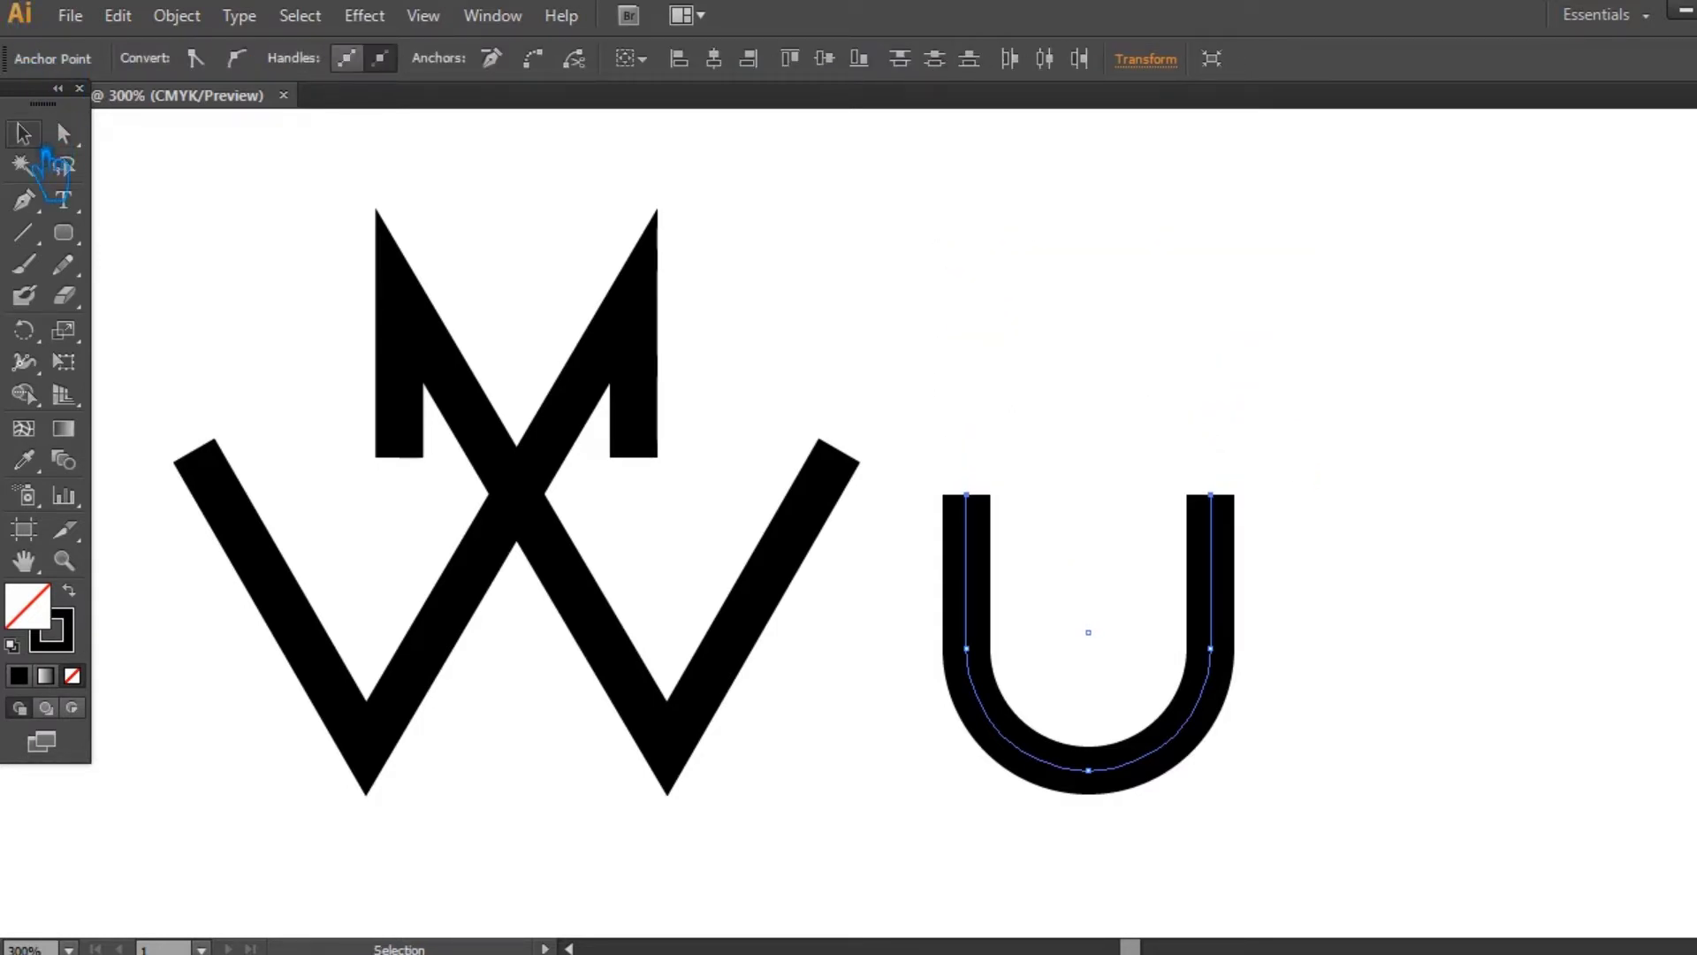
click(1087, 348)
- Apply the 15 pt. Round brush to the U shape and set its stroke weight to 0.75 pt
click(1224, 597)
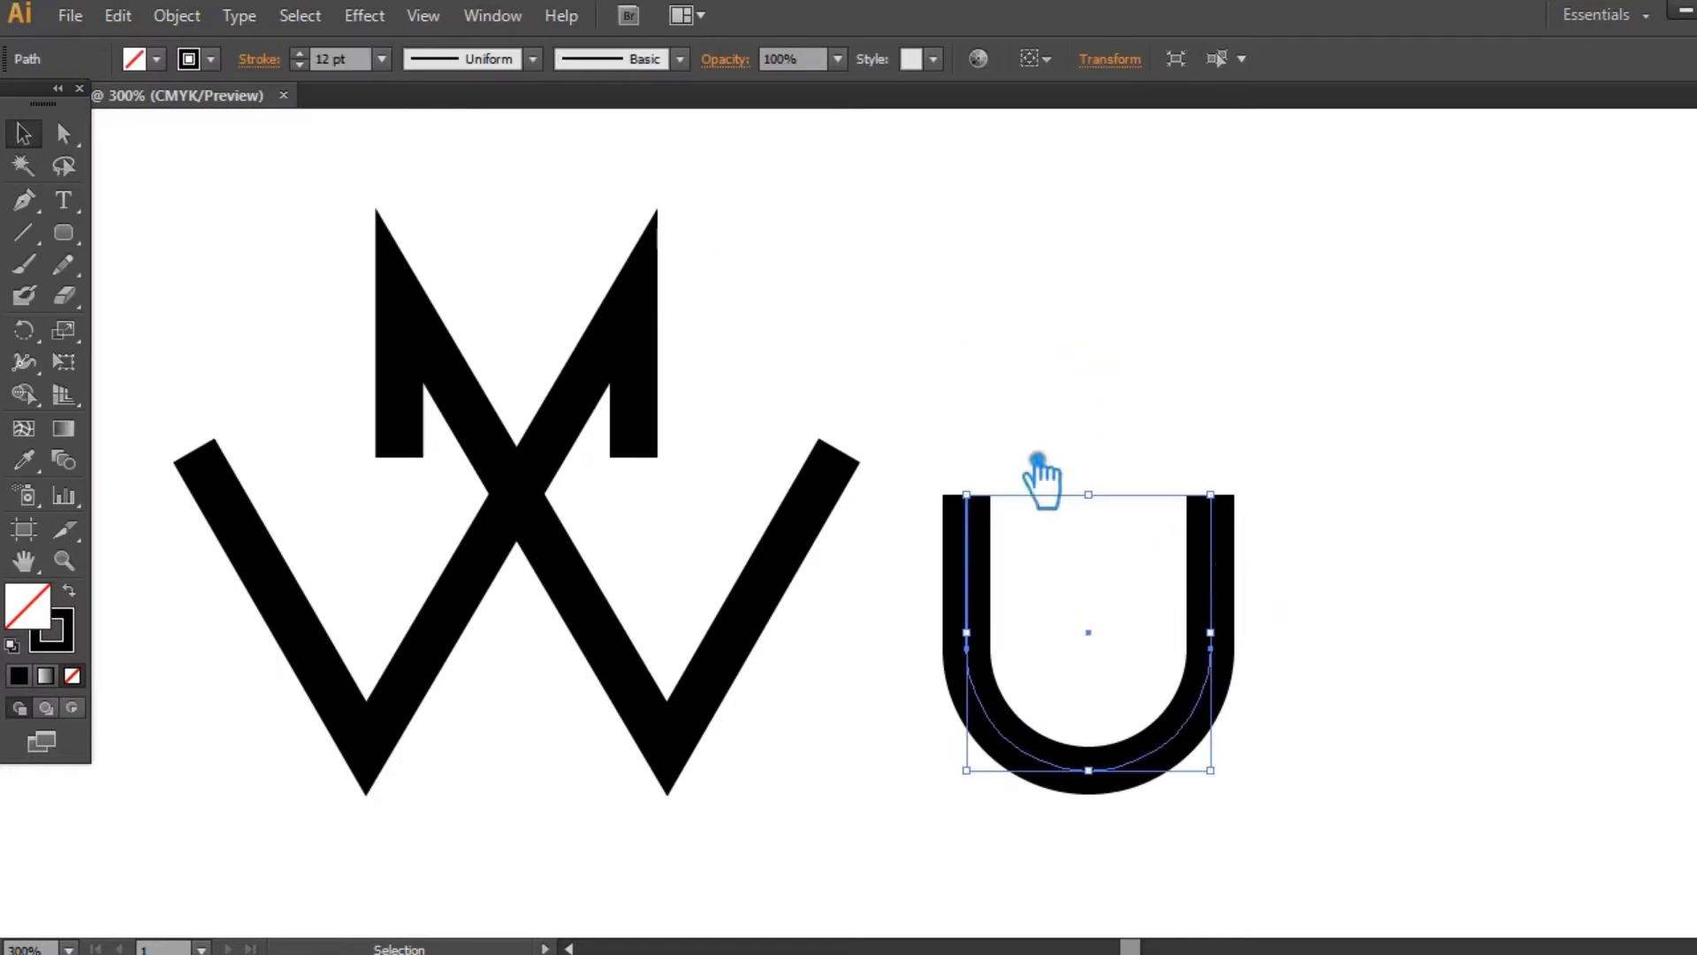
click(663, 70)
click(484, 117)
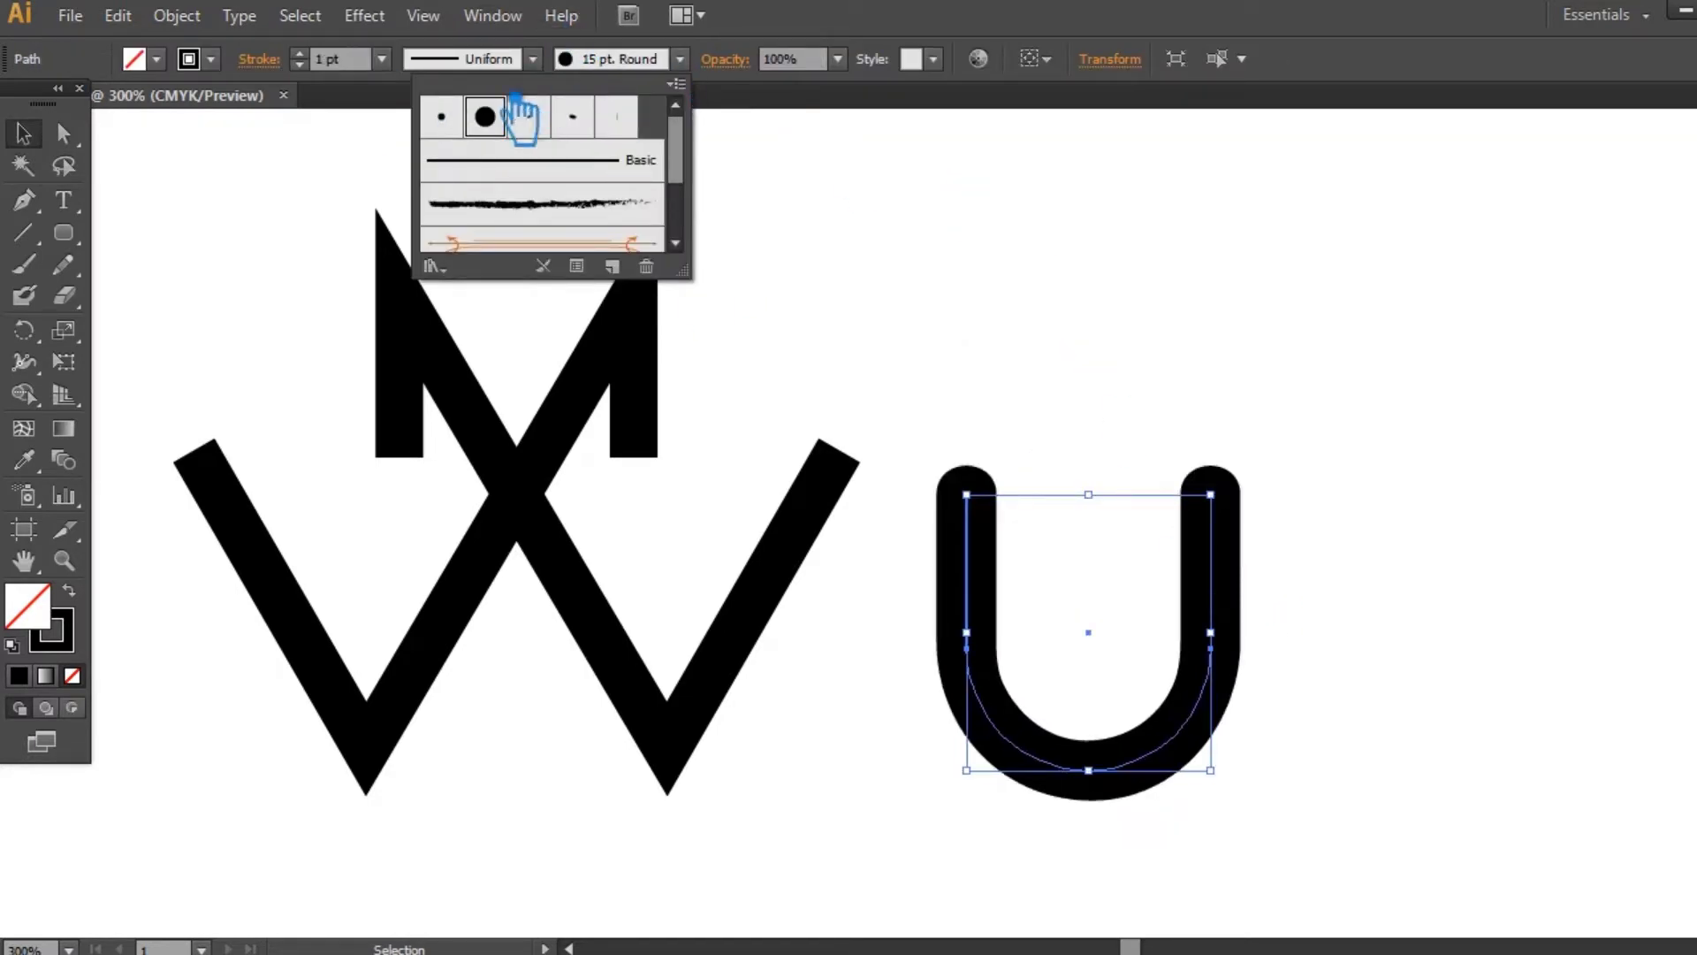
click(381, 59)
click(415, 114)
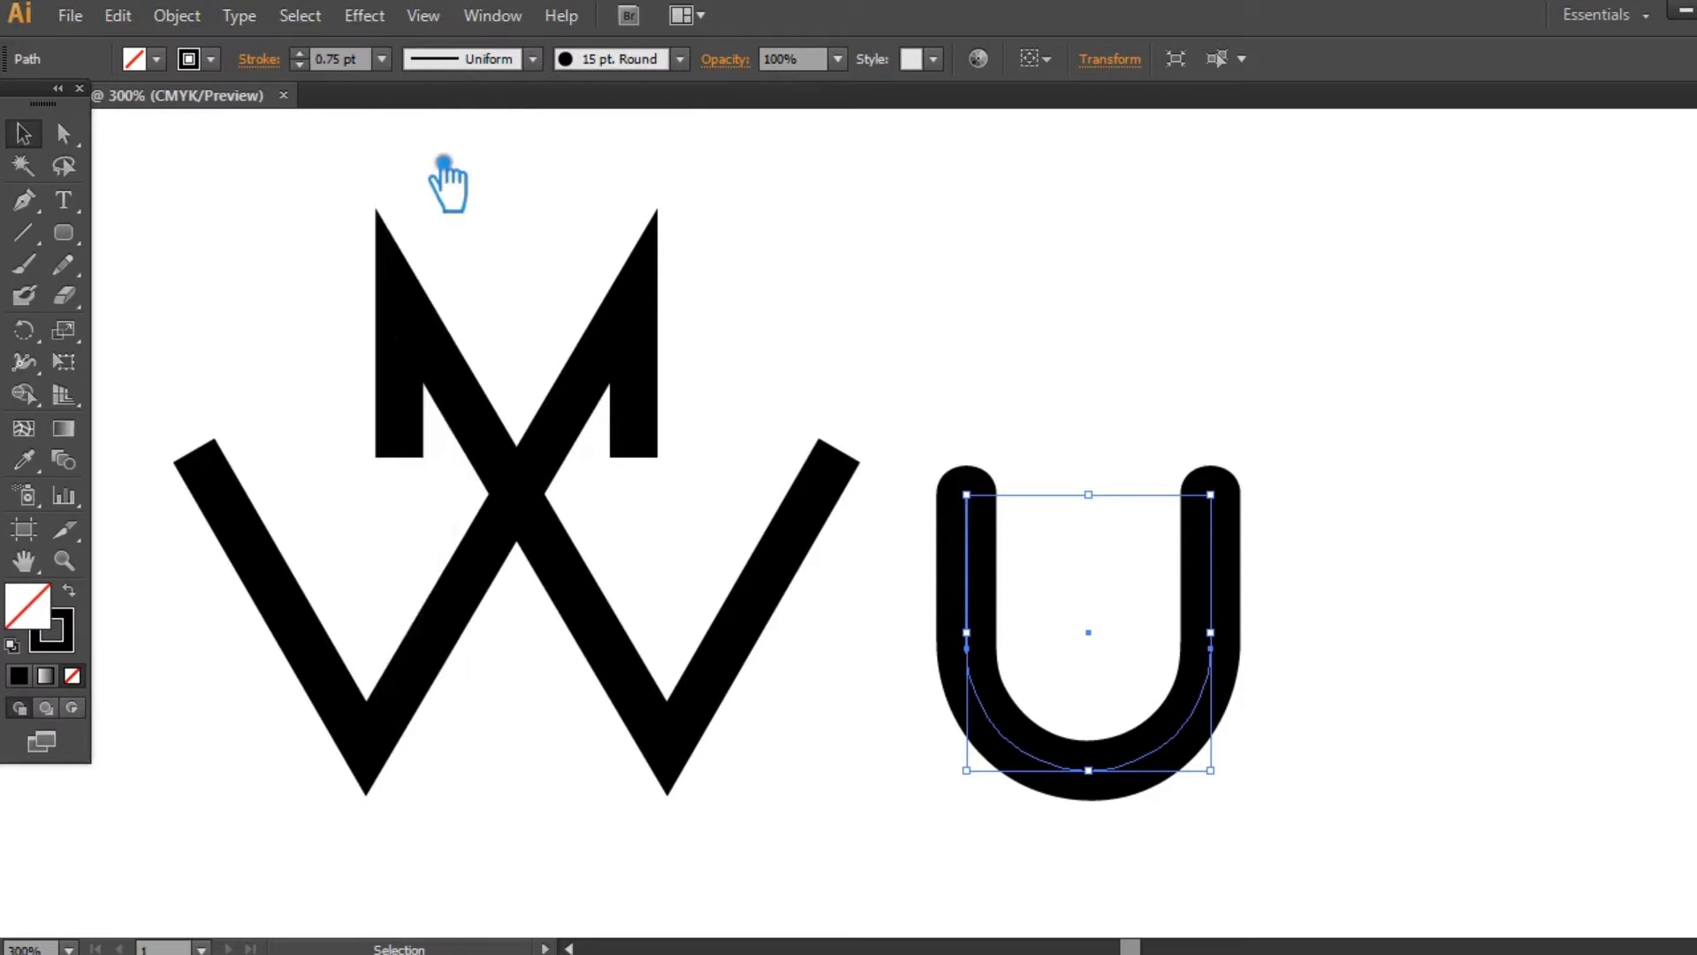
click(1107, 322)
click(1239, 539)
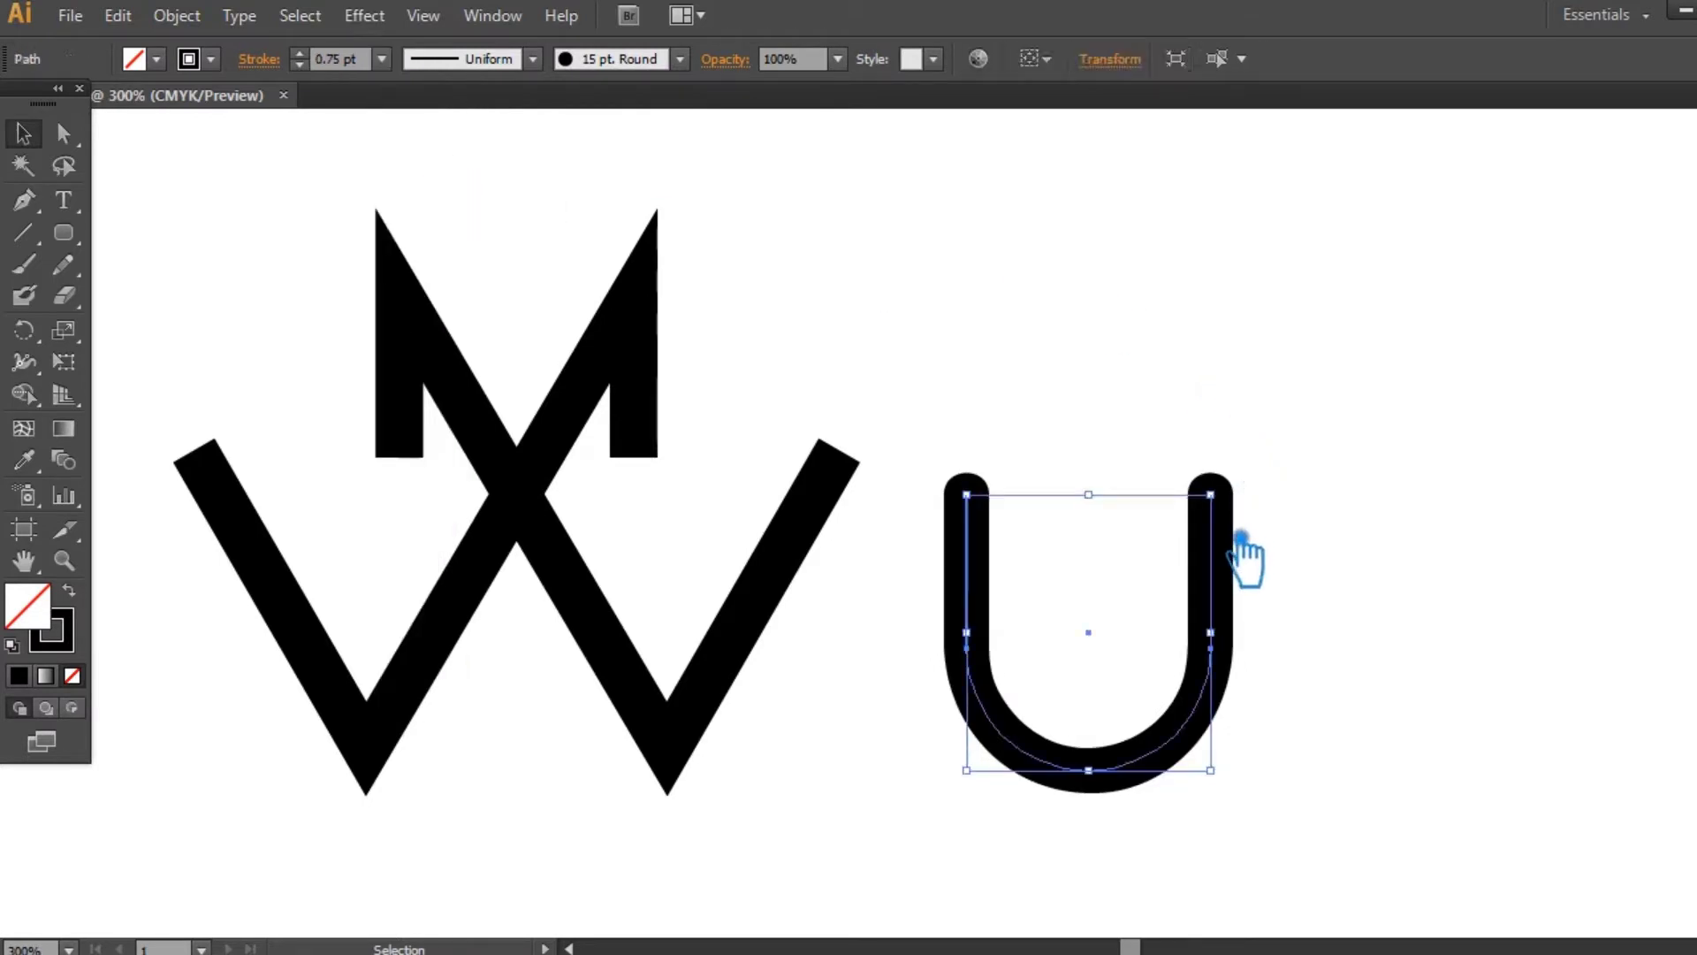
- Set the U shape's stroke weight to 1 pt
click(382, 60)
click(417, 175)
click(1515, 423)
drag(1433, 544, 1380, 510)
- Duplicate the U horizontally to the right so the two shapes interlock with evenly overlapping arms
click(1181, 575)
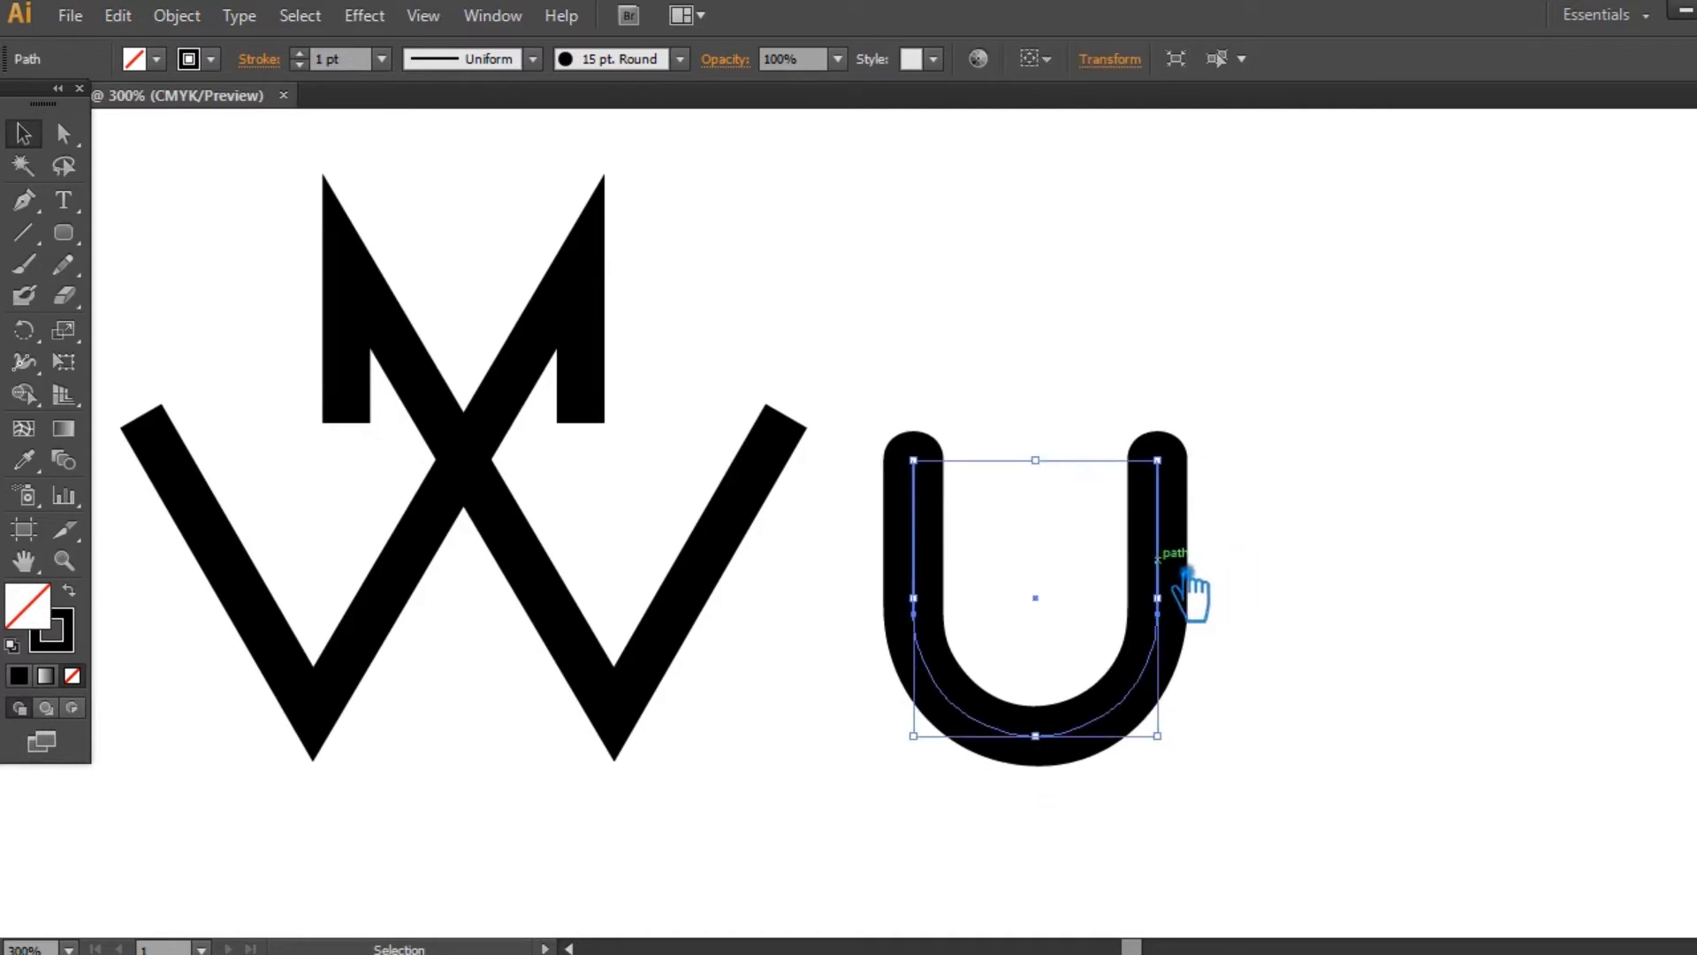
drag(1179, 573, 1291, 601)
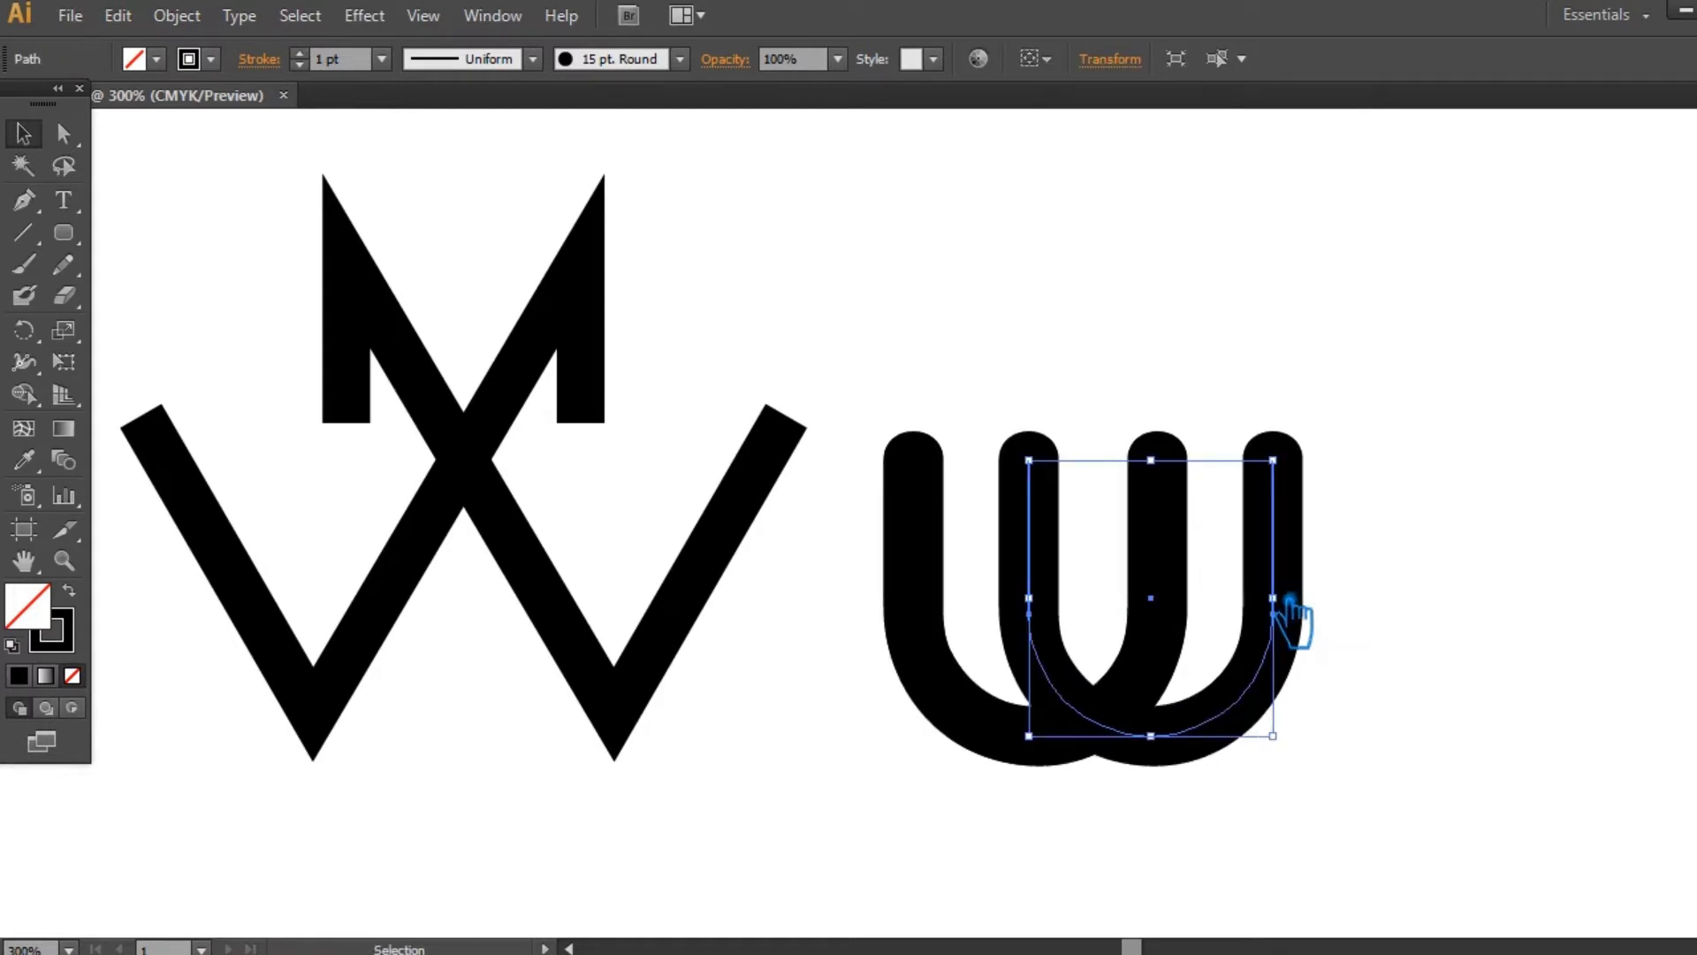
click(1458, 623)
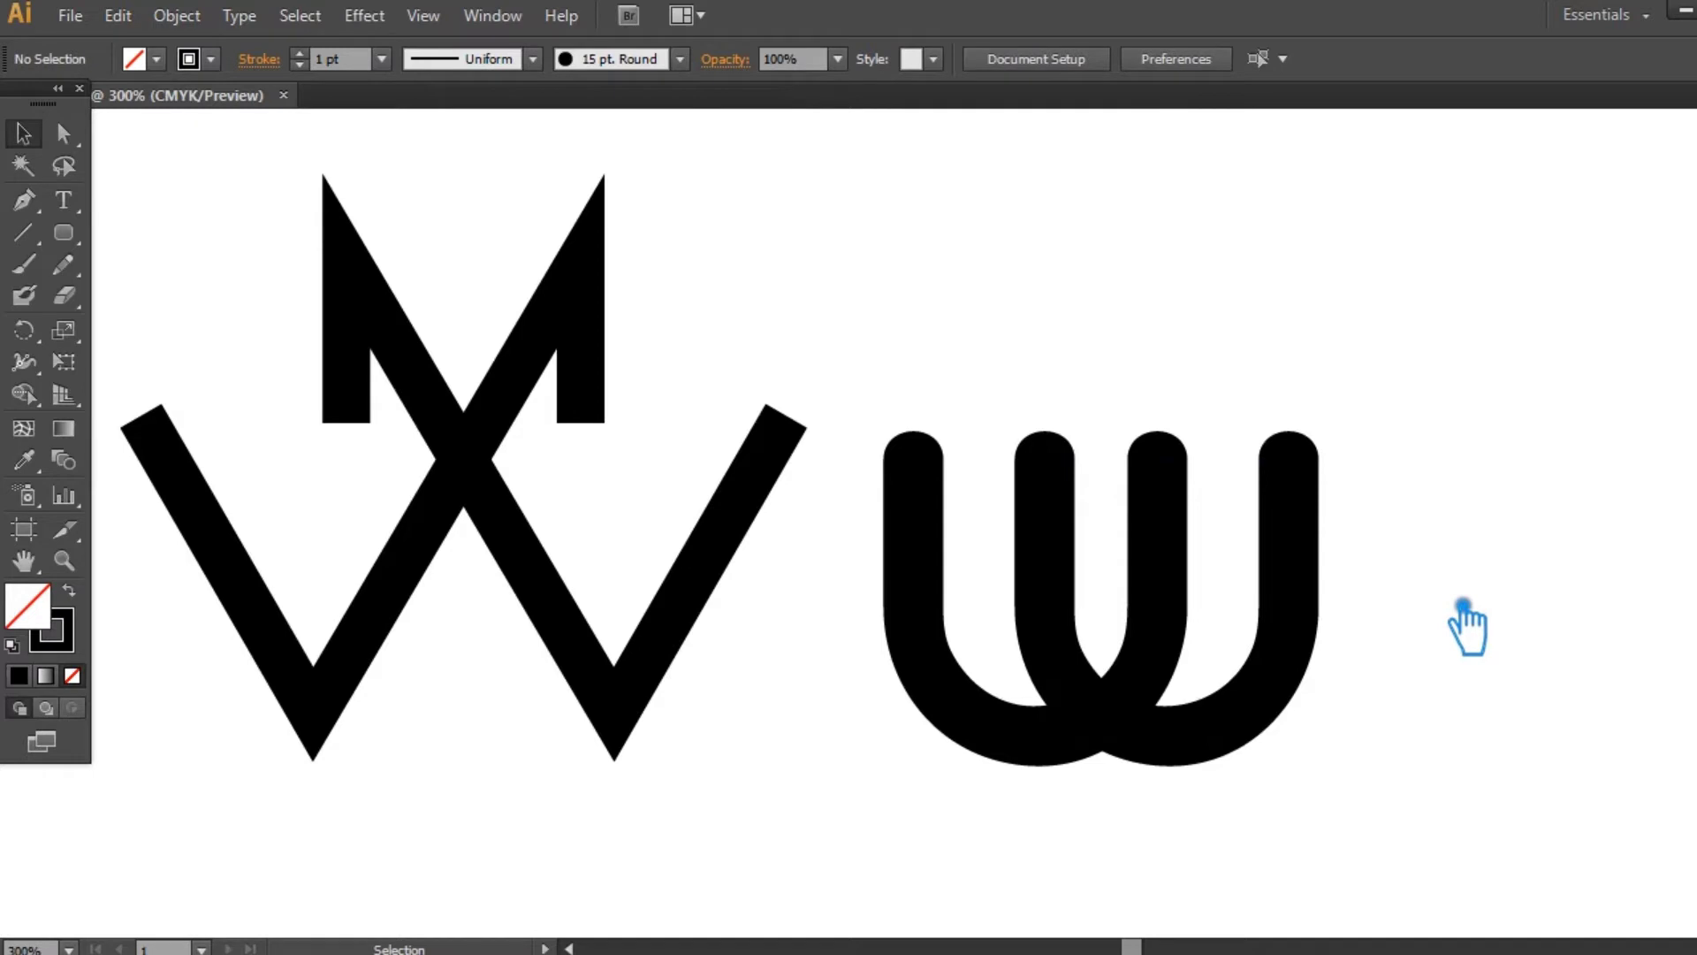
- Set the stroke colour for new shapes to a very dark maroon
drag(106, 239, 181, 292)
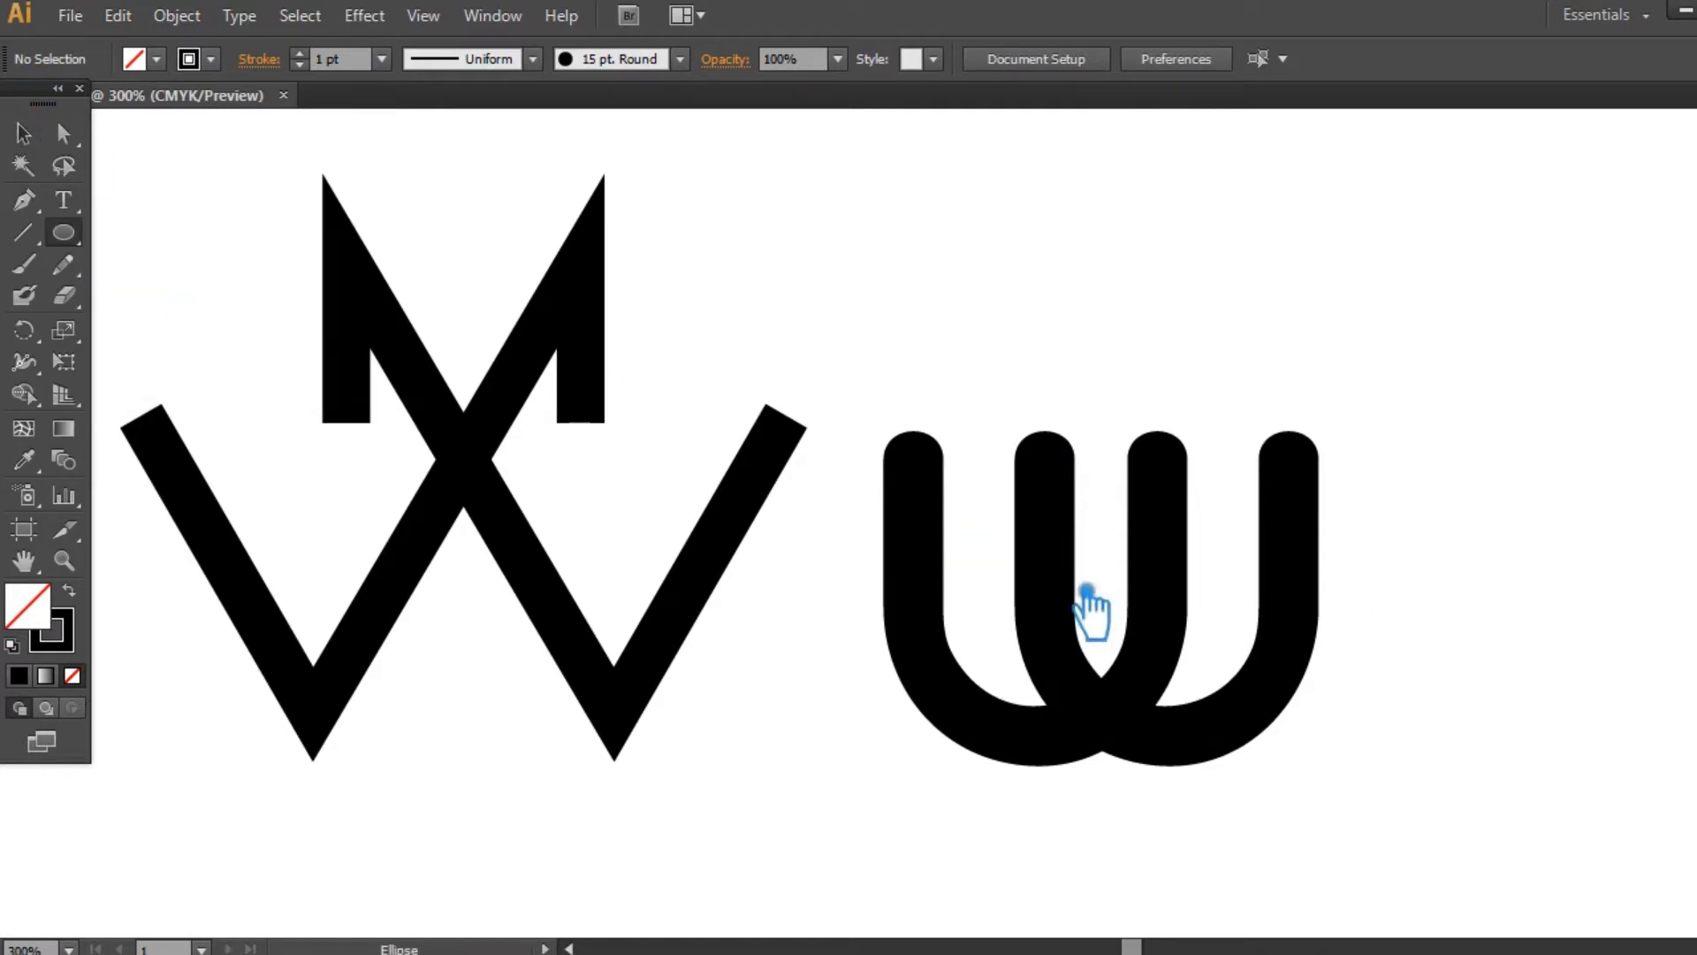
click(53, 630)
click(397, 362)
click(829, 121)
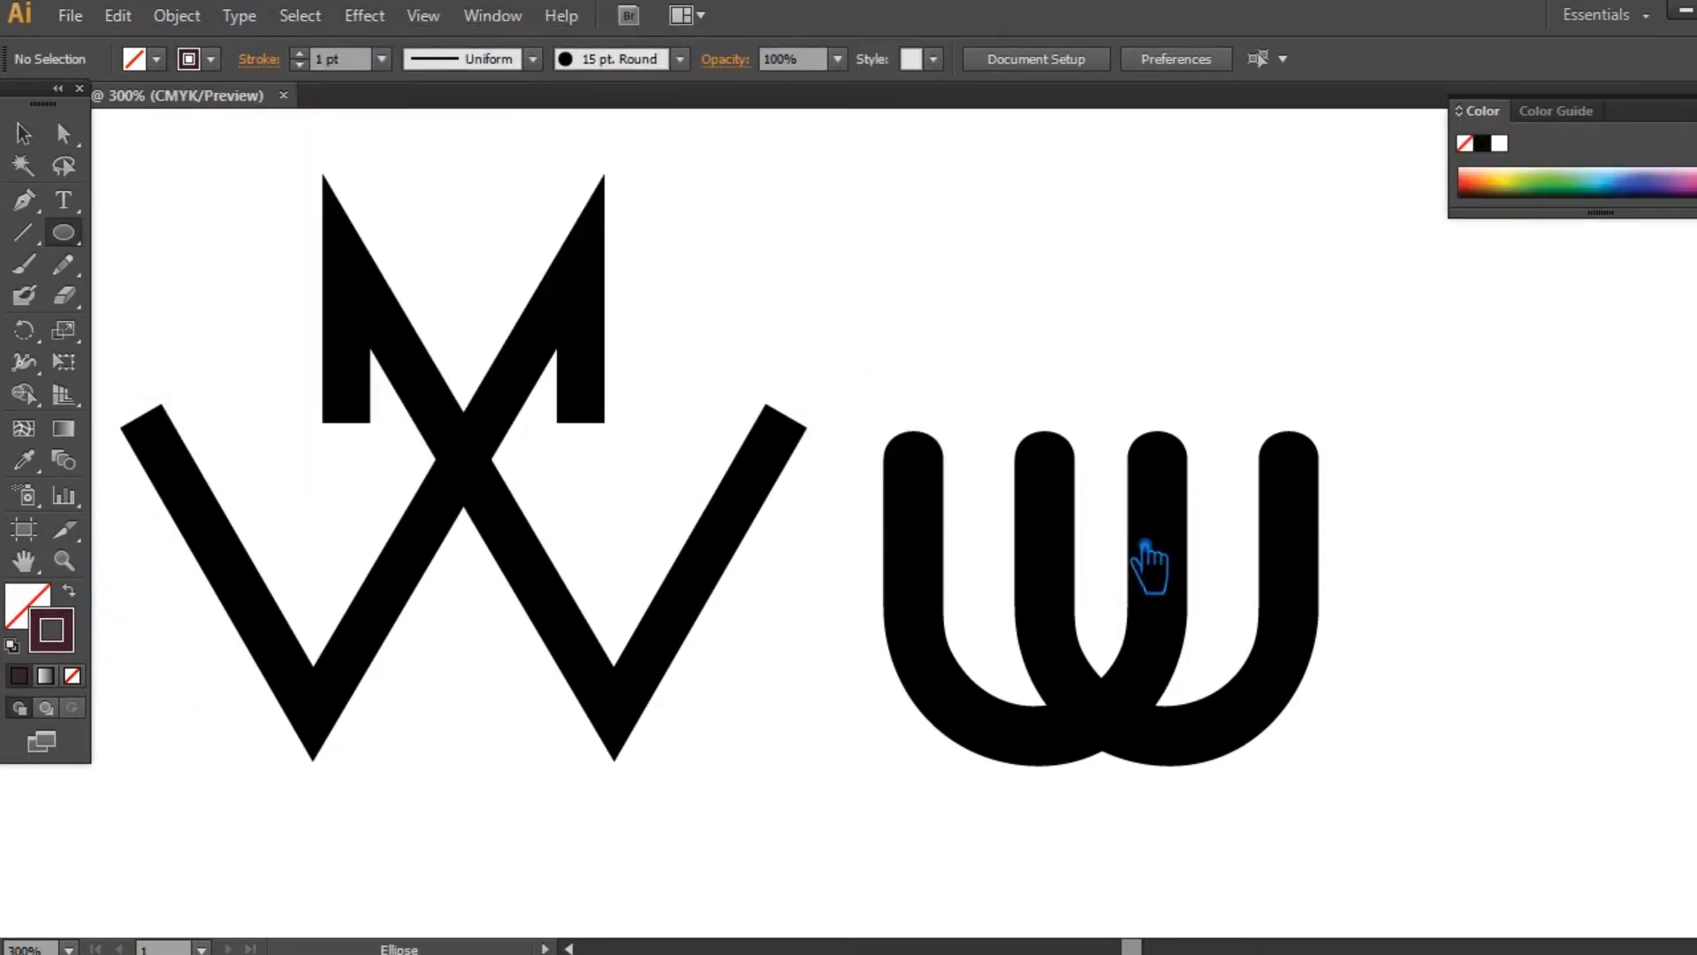
key(v)
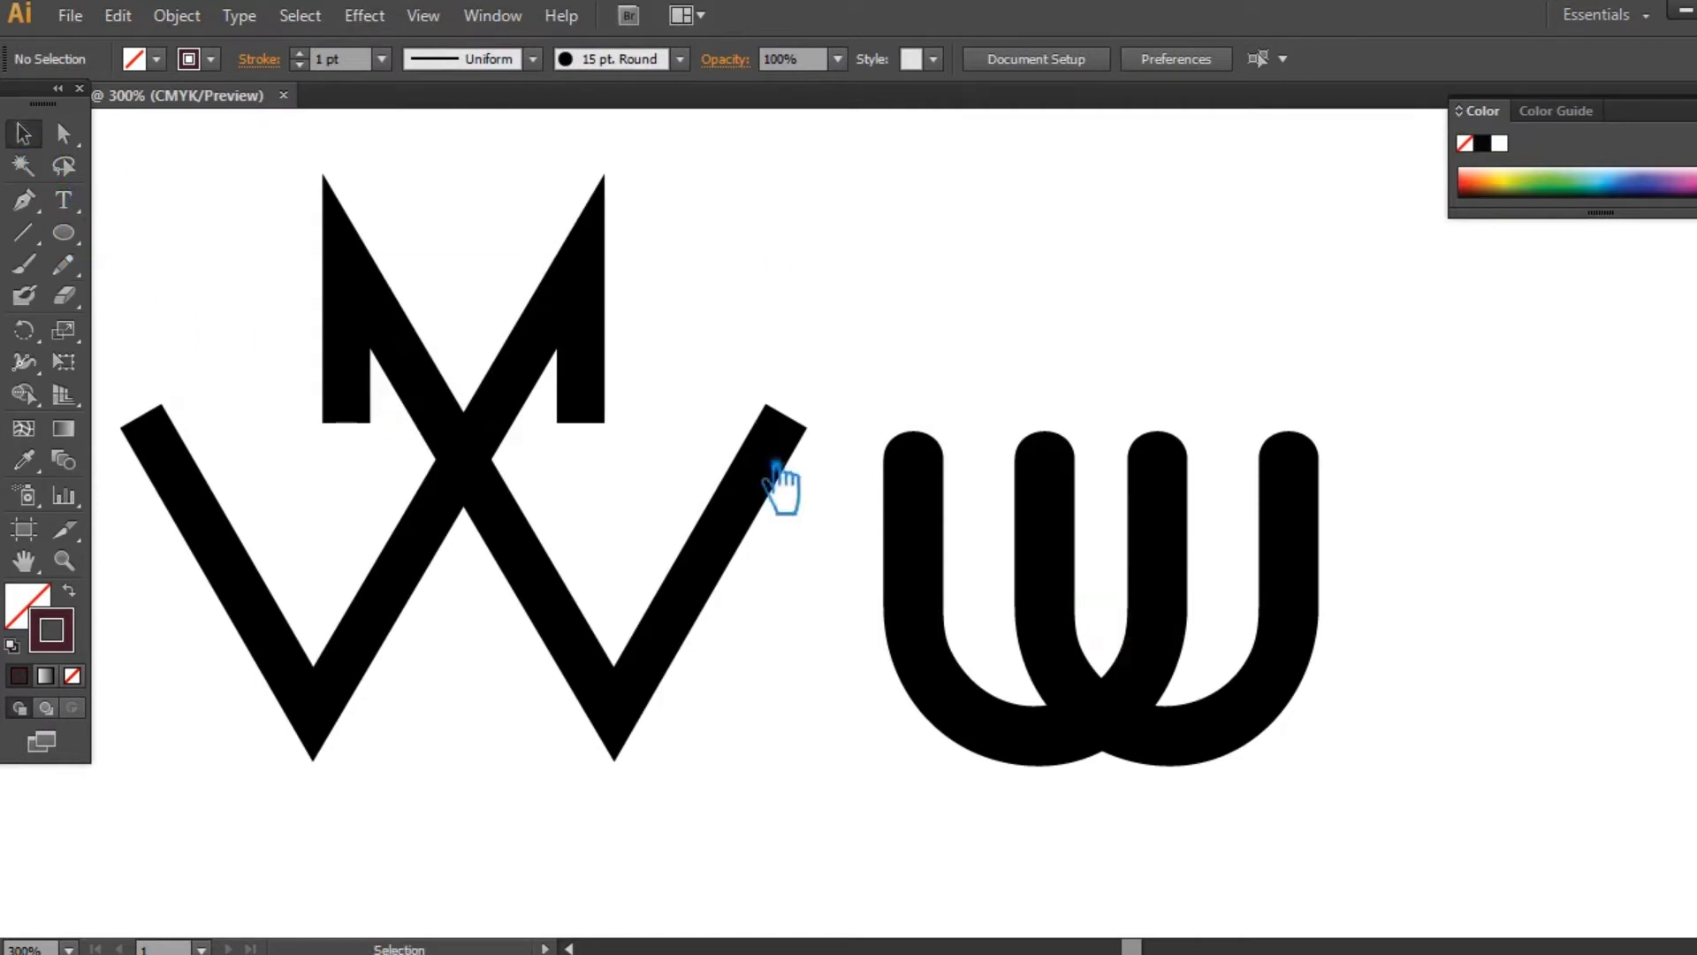
- Draw a circle centred between the two inner arms of the U shapes and apply the 15 pt. Round brush to it
click(1026, 477)
click(63, 232)
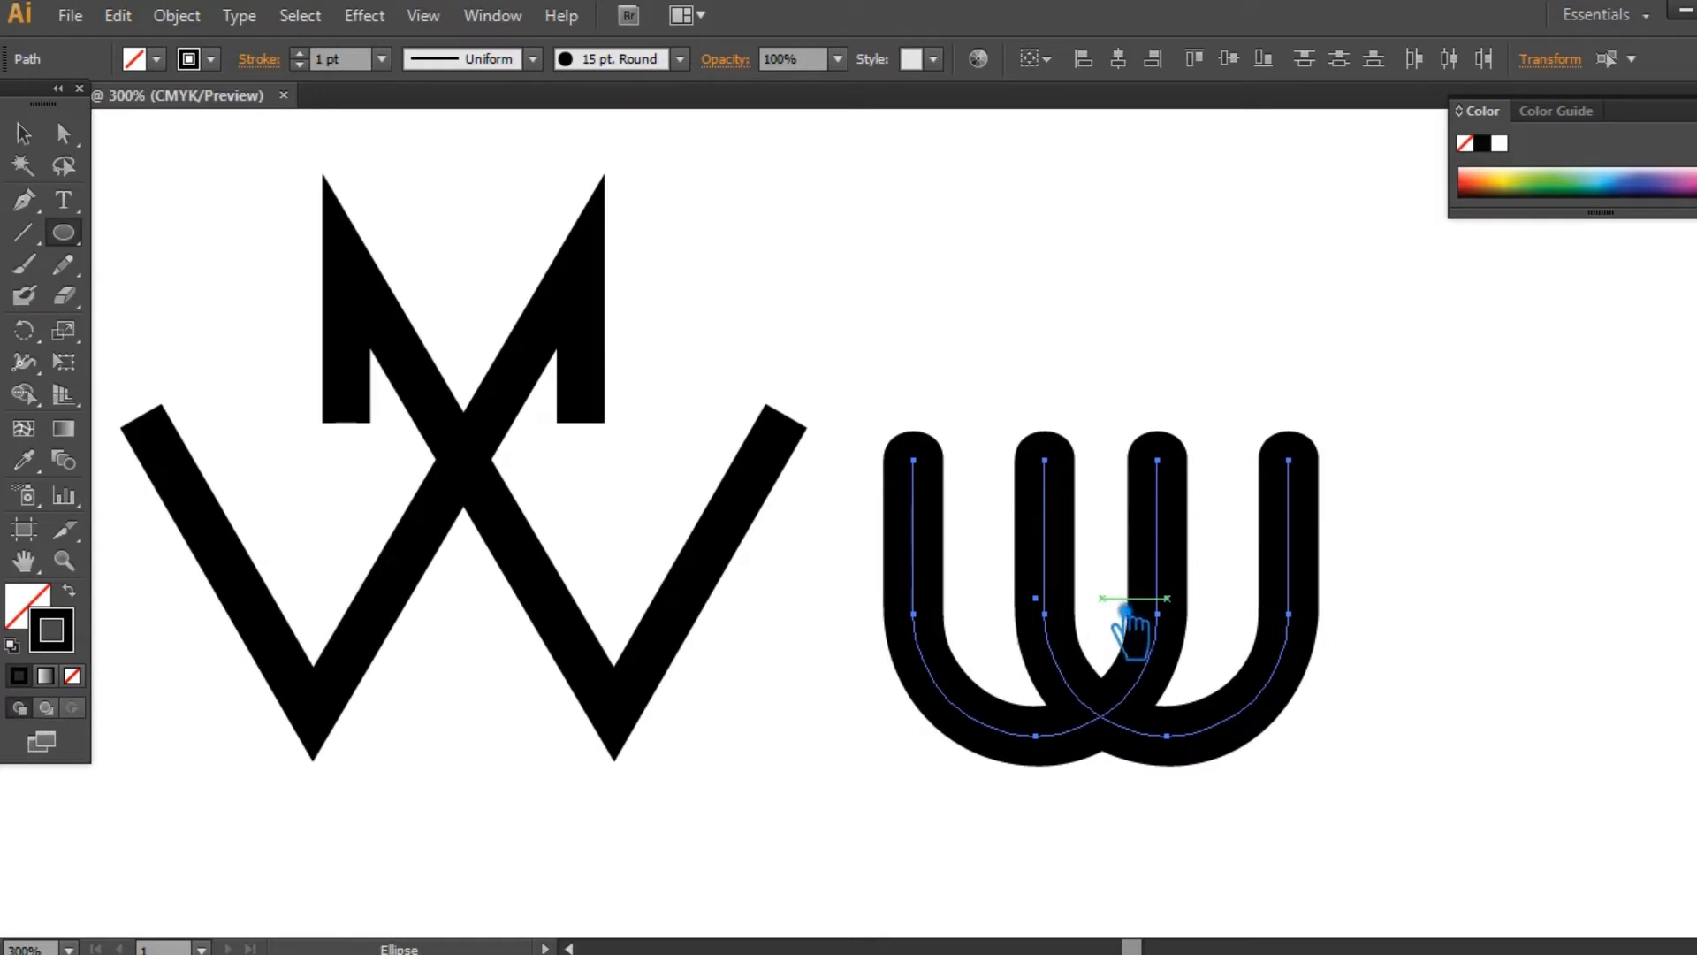
drag(1102, 597, 1195, 675)
key(i)
key(v)
click(679, 58)
click(484, 118)
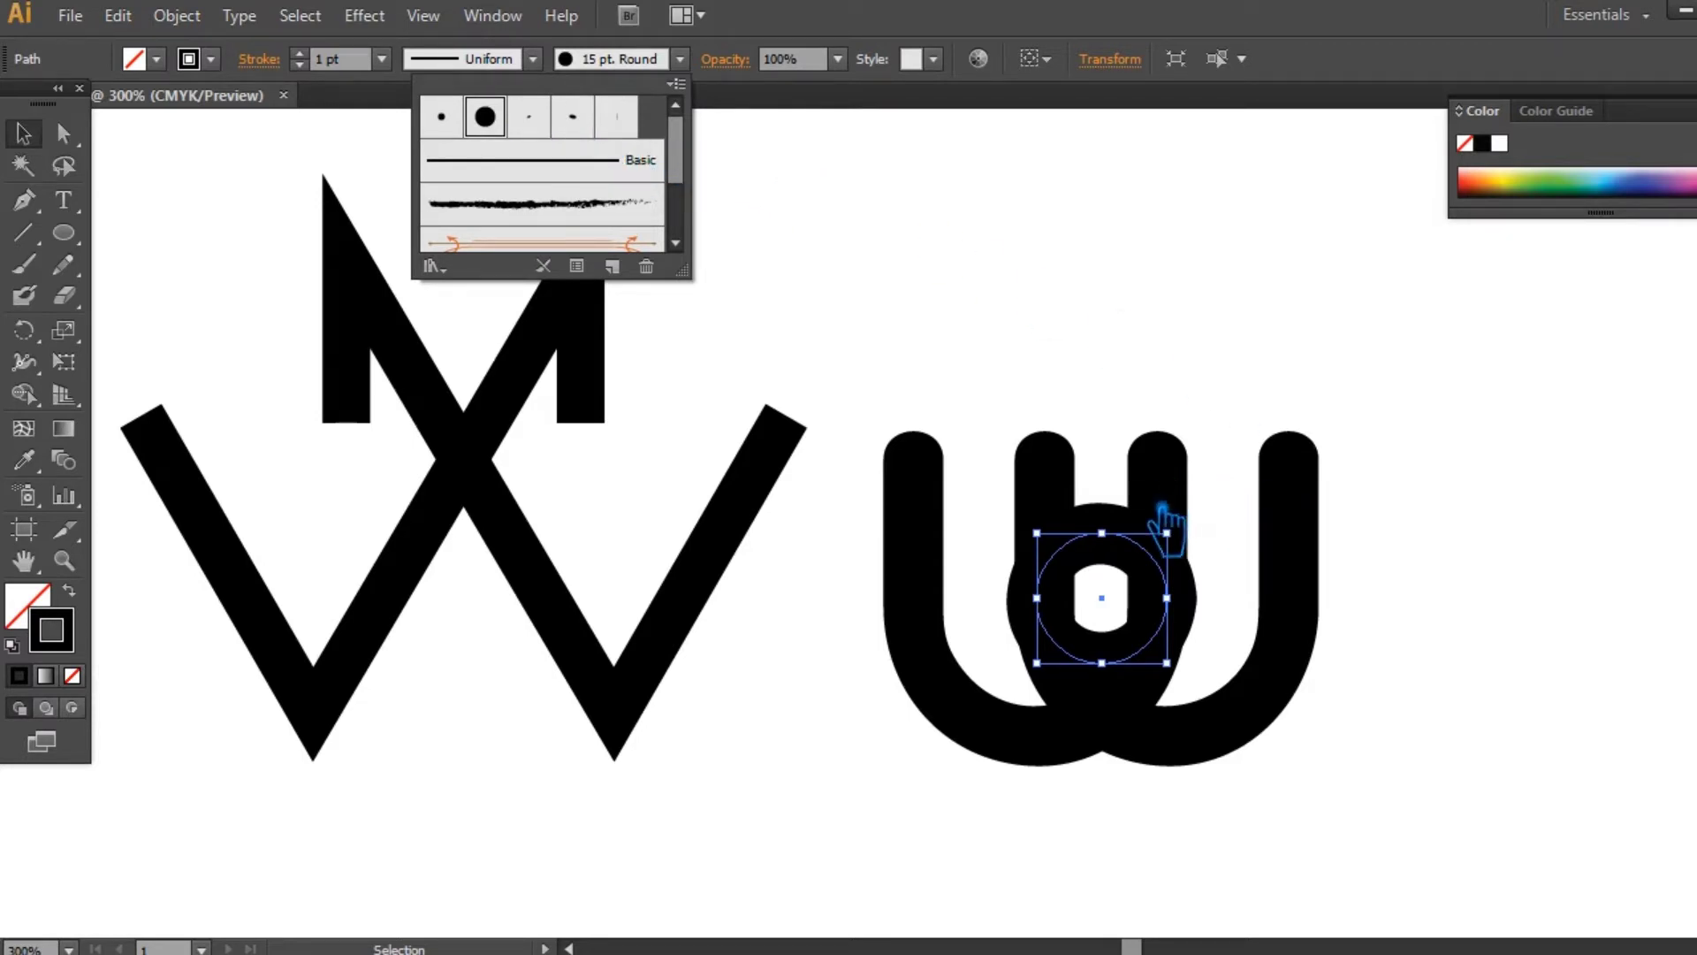
- Set the stroke weight of both U shapes to 0.8 pt
click(1076, 475)
shift+click(933, 499)
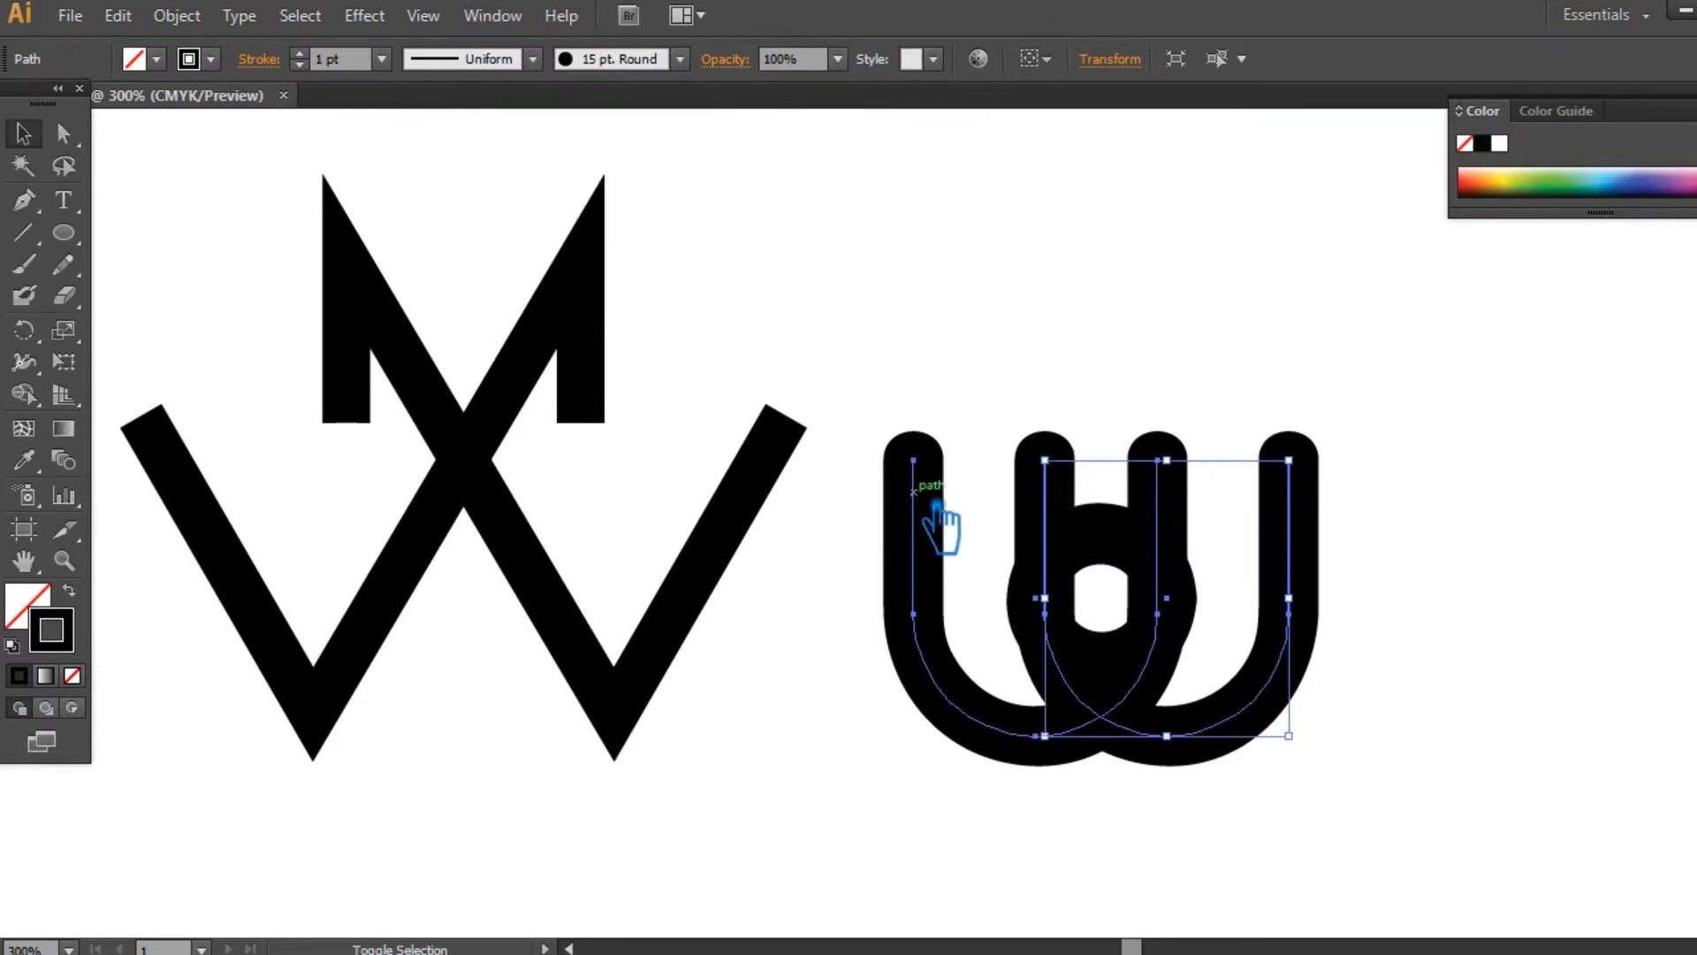
click(382, 59)
click(435, 148)
click(353, 67)
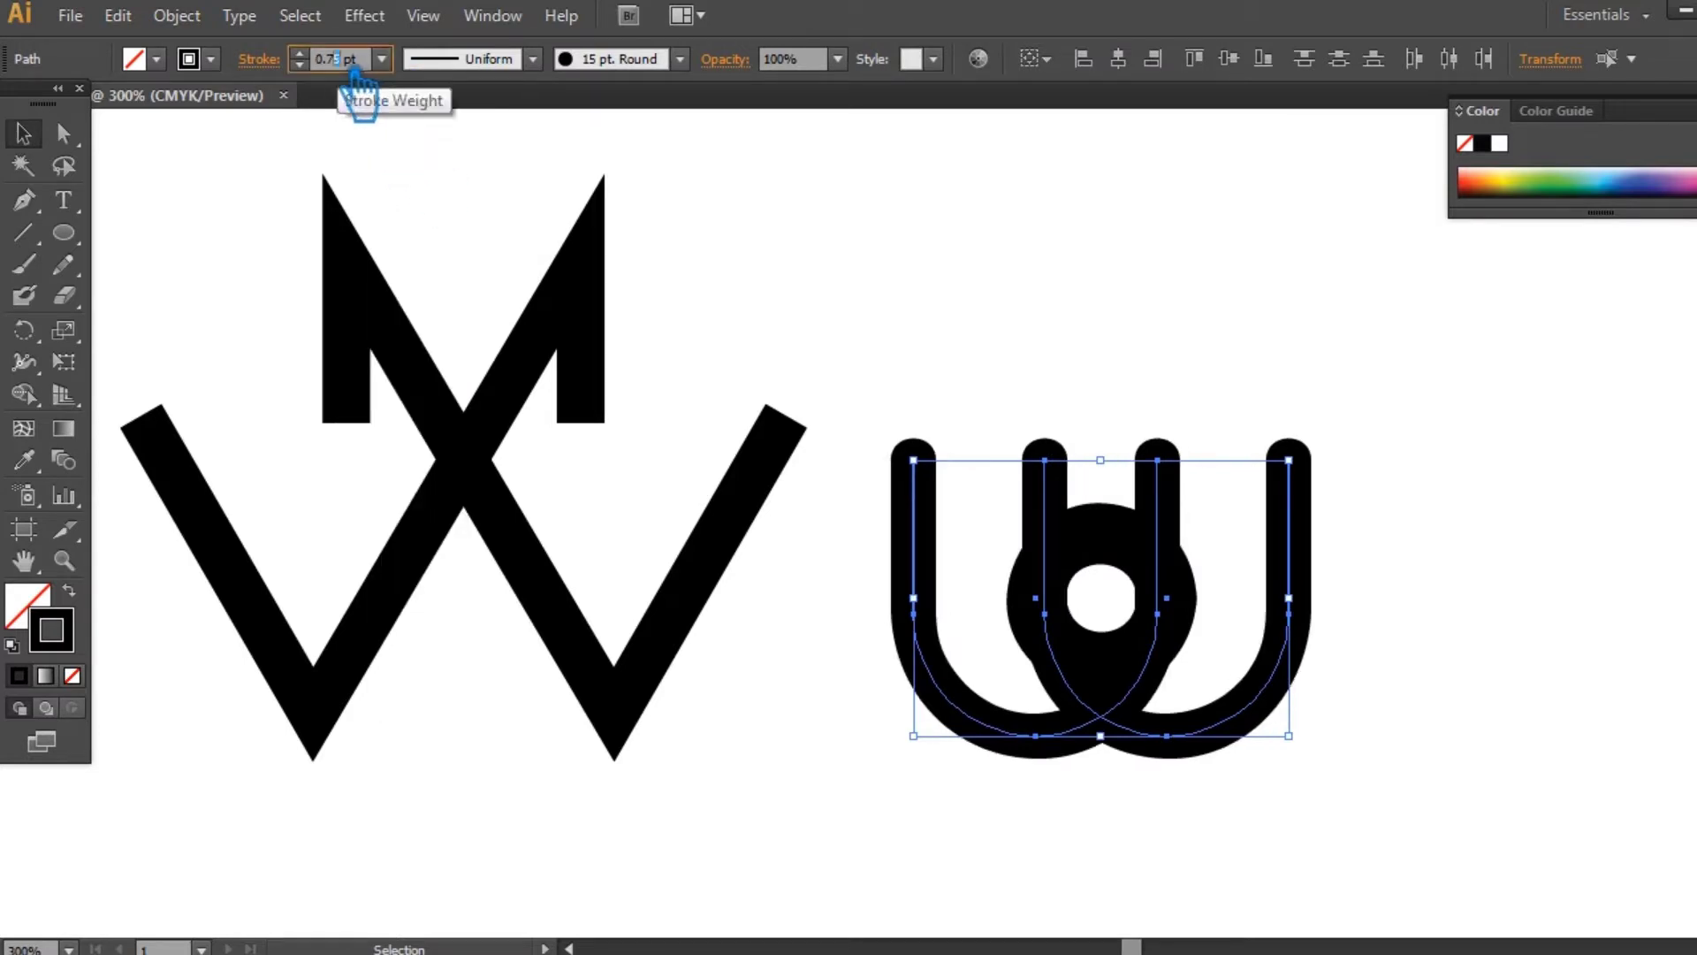
- Set the circle's stroke weight to 0.8 pt and its stroke colour to #665C5F
click(1125, 561)
click(382, 59)
click(417, 152)
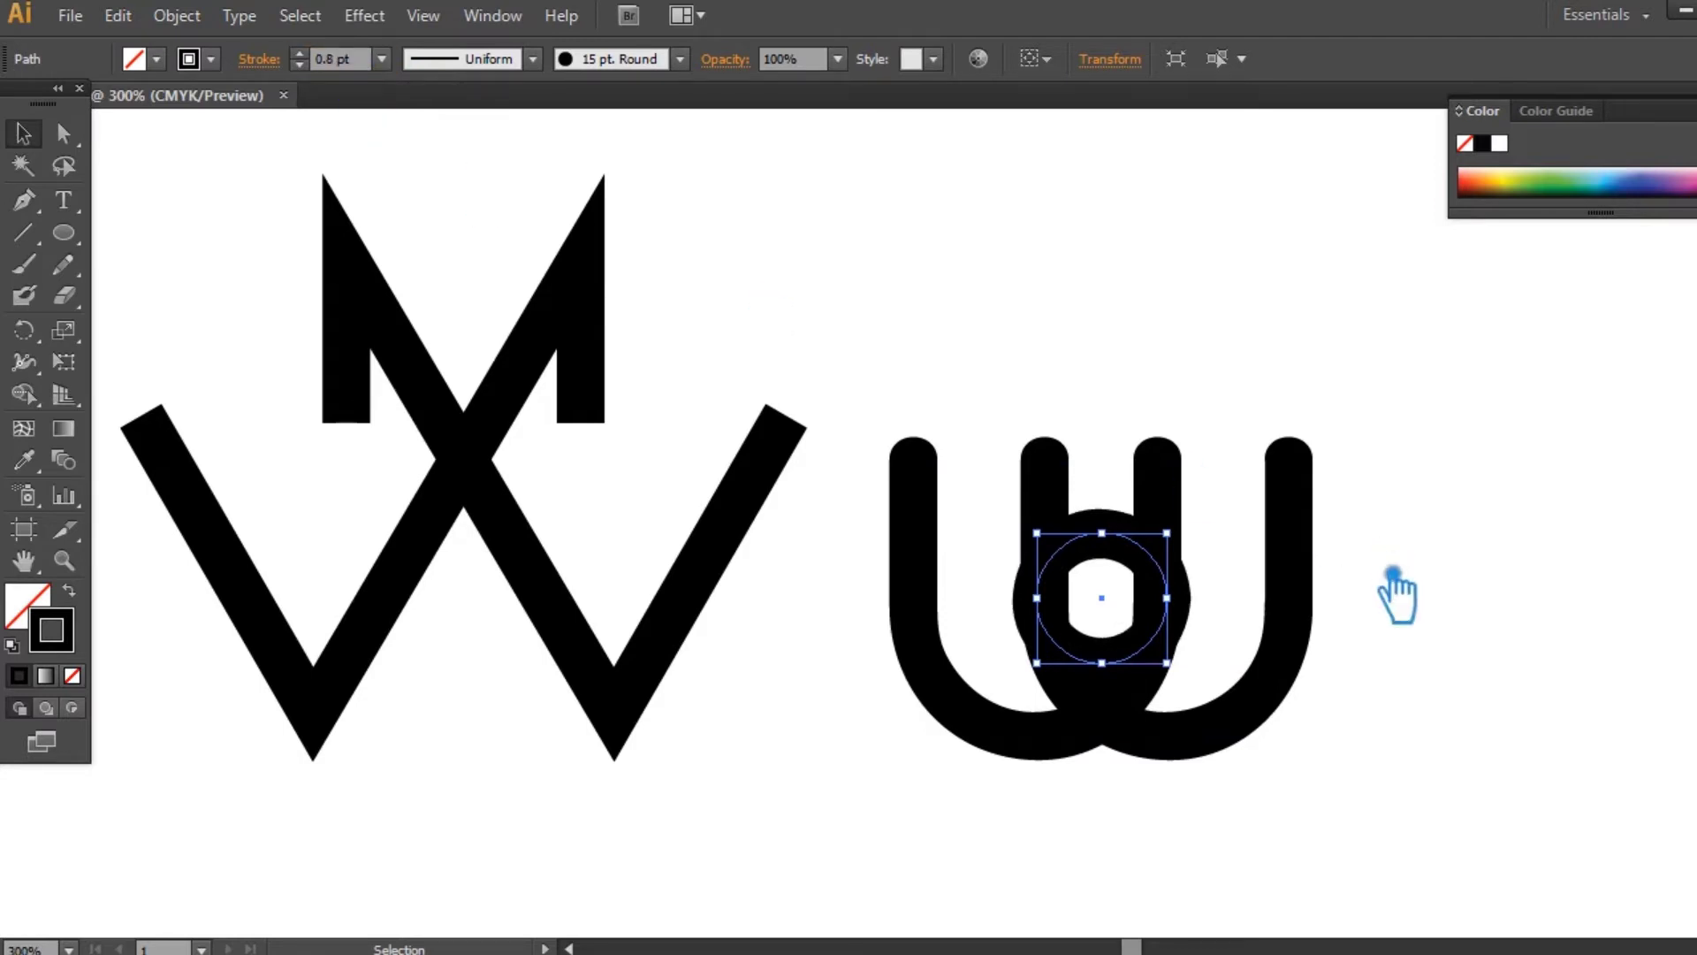
double_click(53, 630)
click(237, 316)
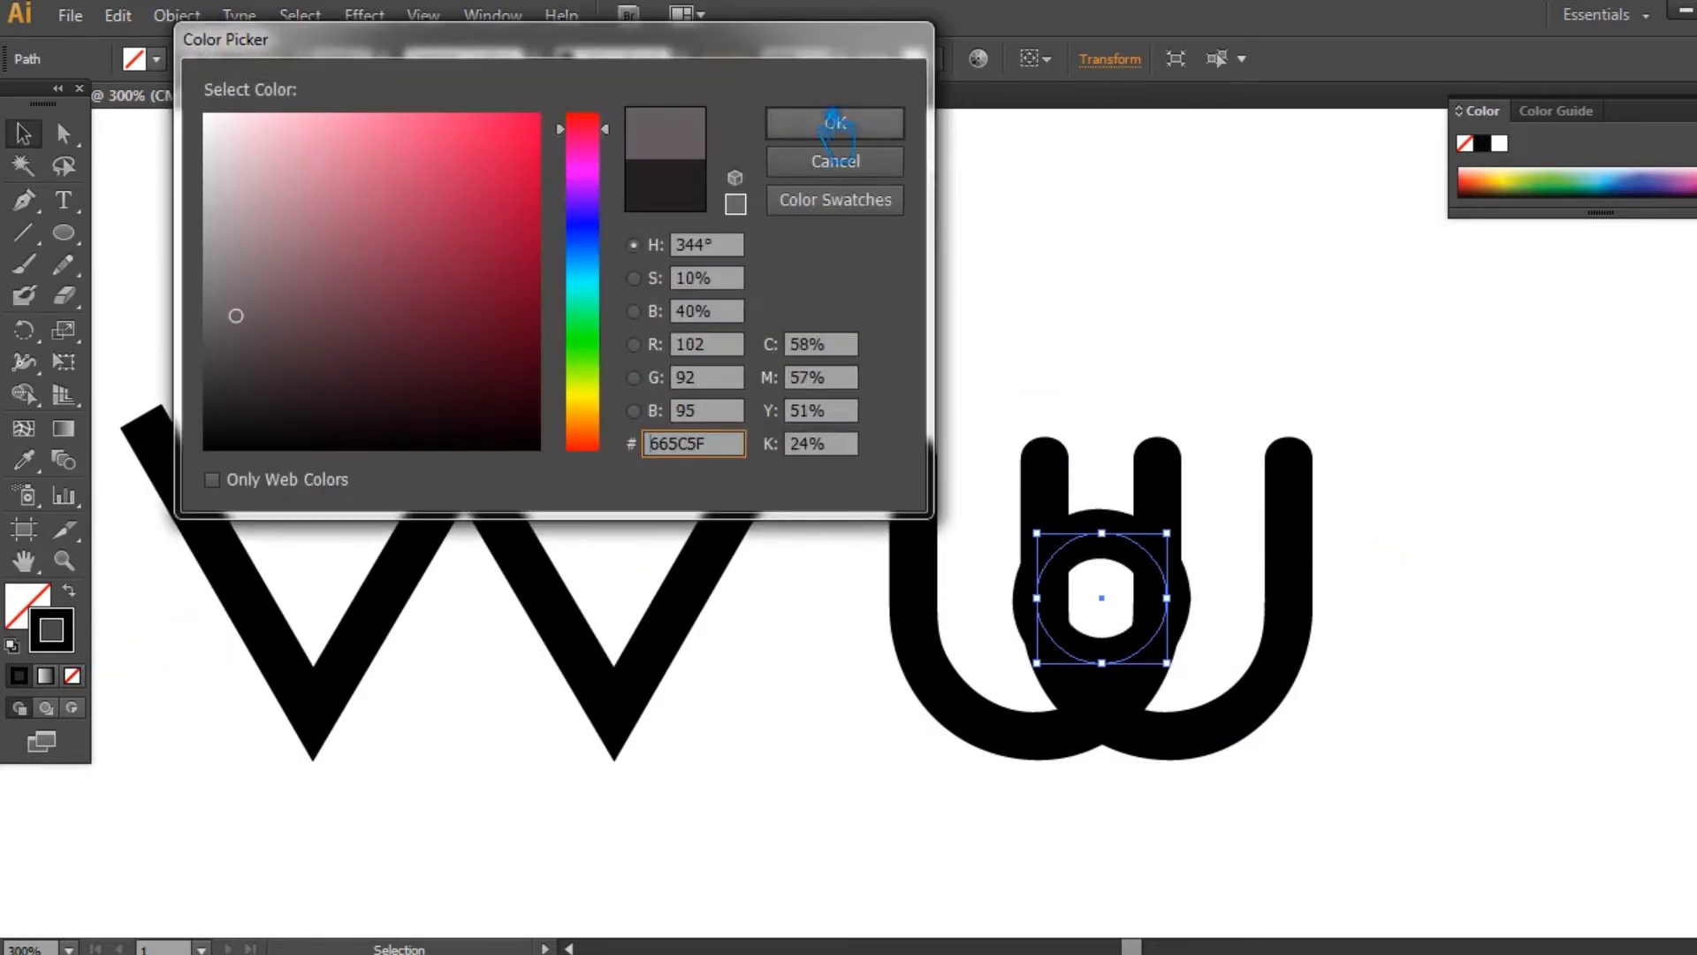
click(834, 122)
click(1461, 464)
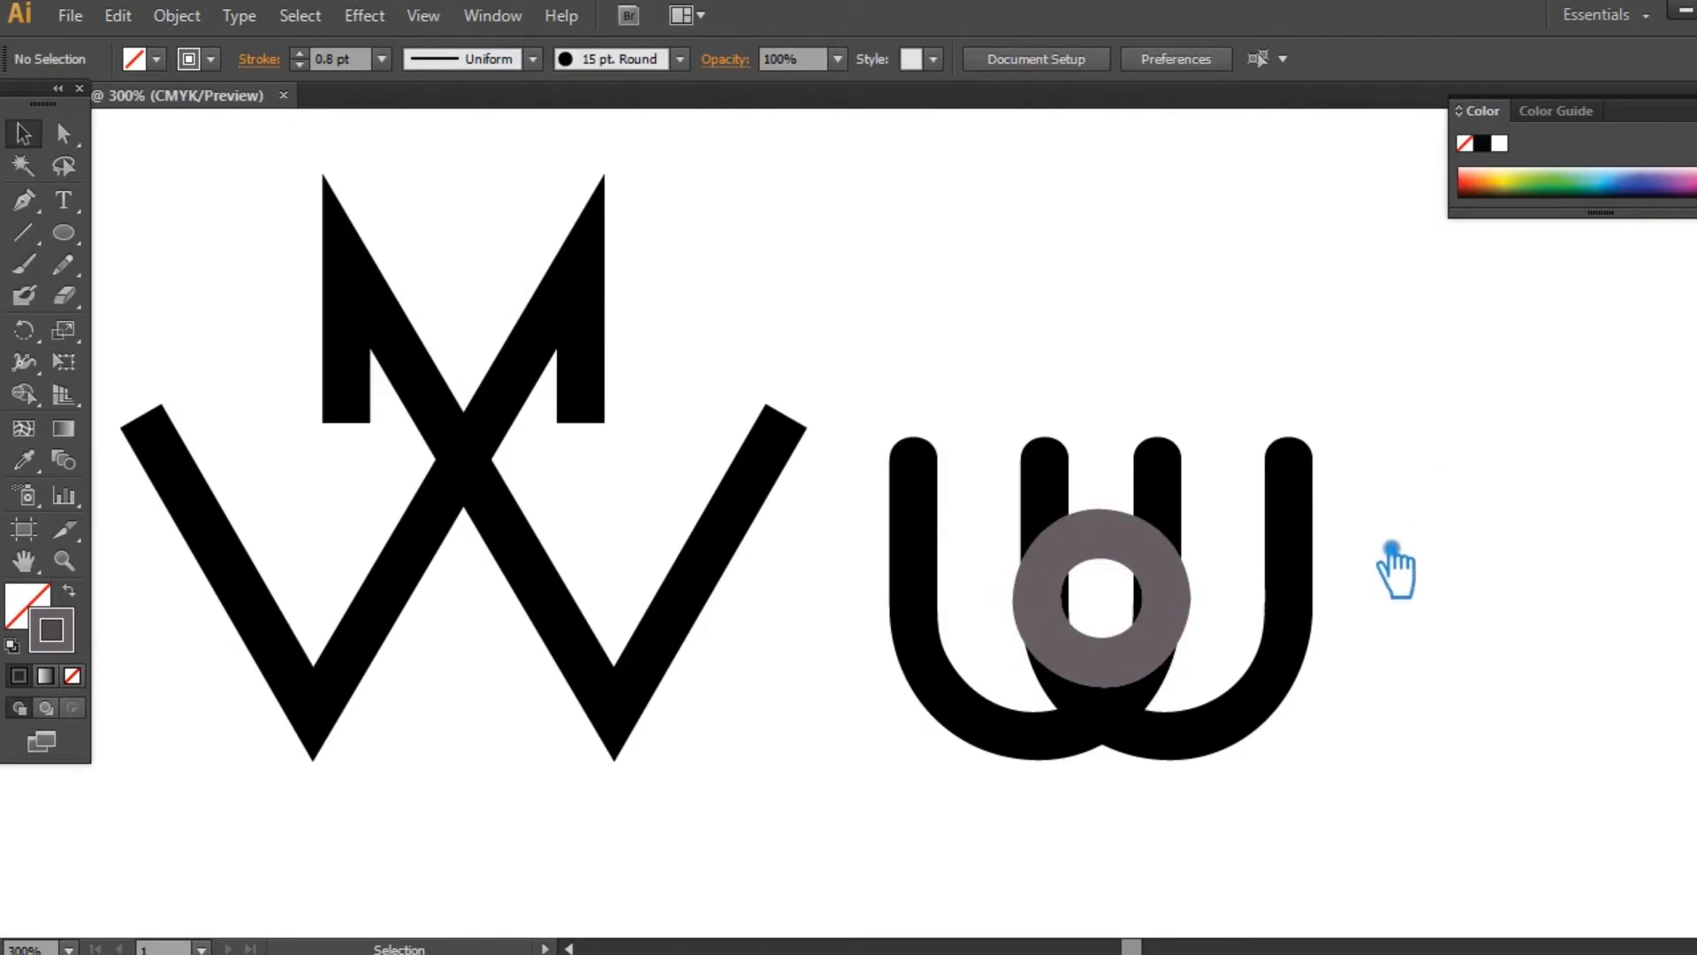
- Try adjusting the circle by nudging its lowest anchor point up and back down
scroll(1394, 565, up, 2)
drag(1400, 561, 738, 464)
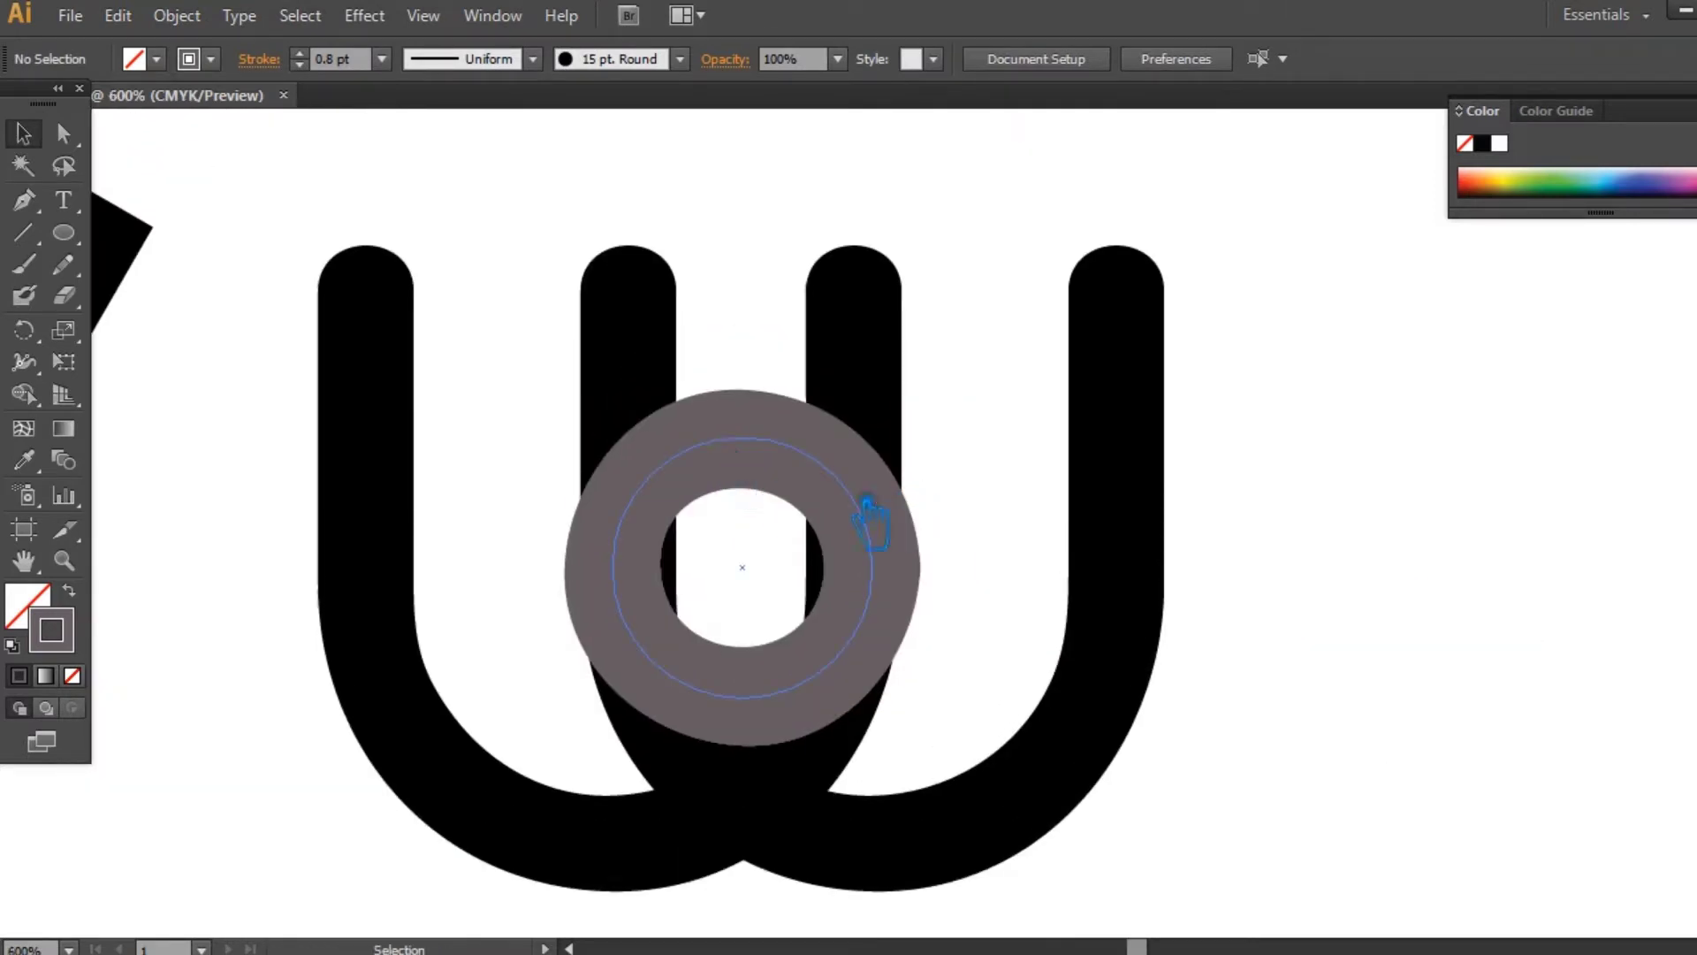
click(805, 465)
key(a)
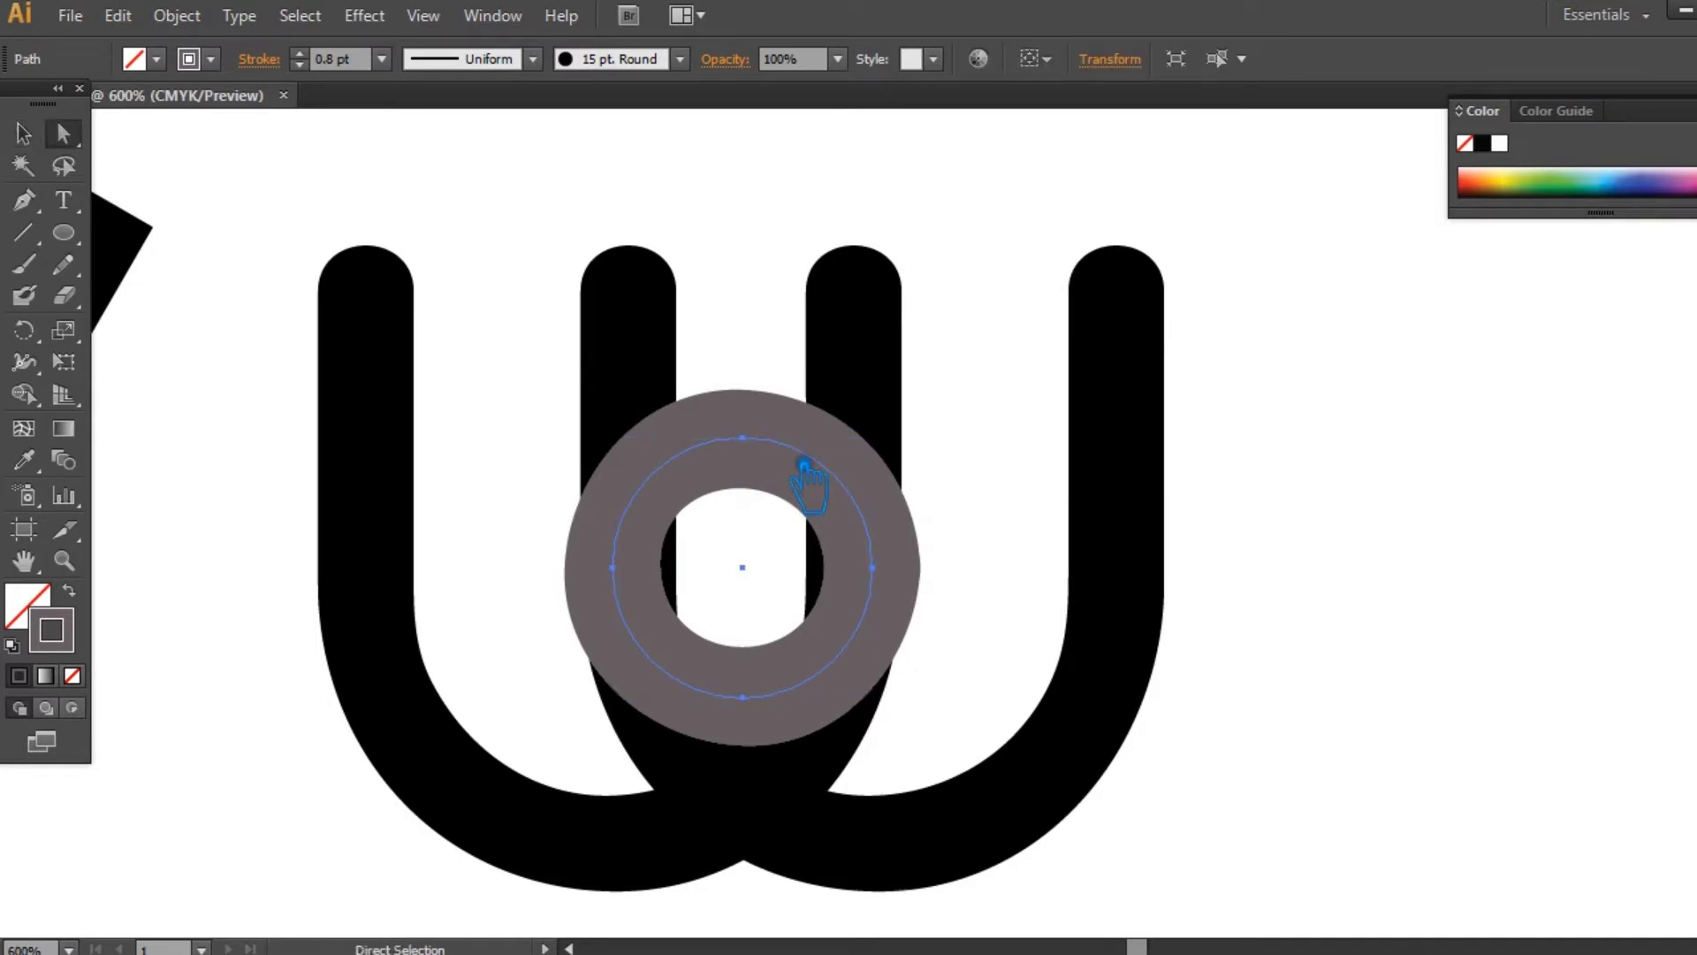
drag(716, 325, 772, 504)
shift+click(612, 567)
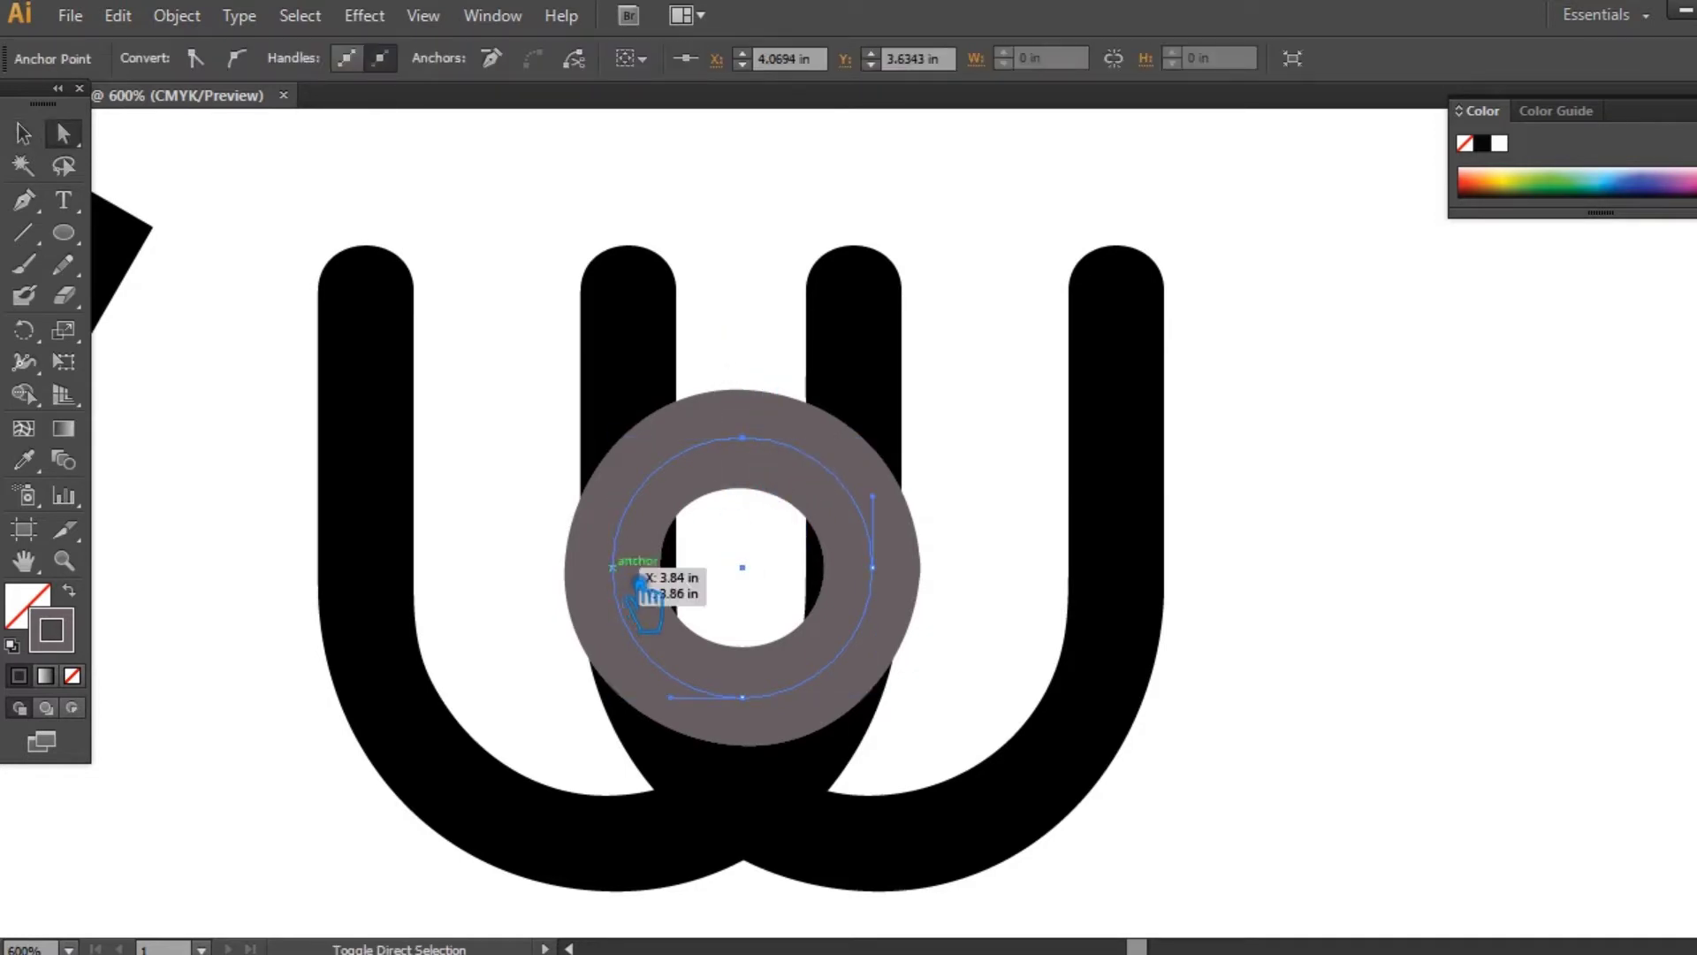
shift+click(872, 567)
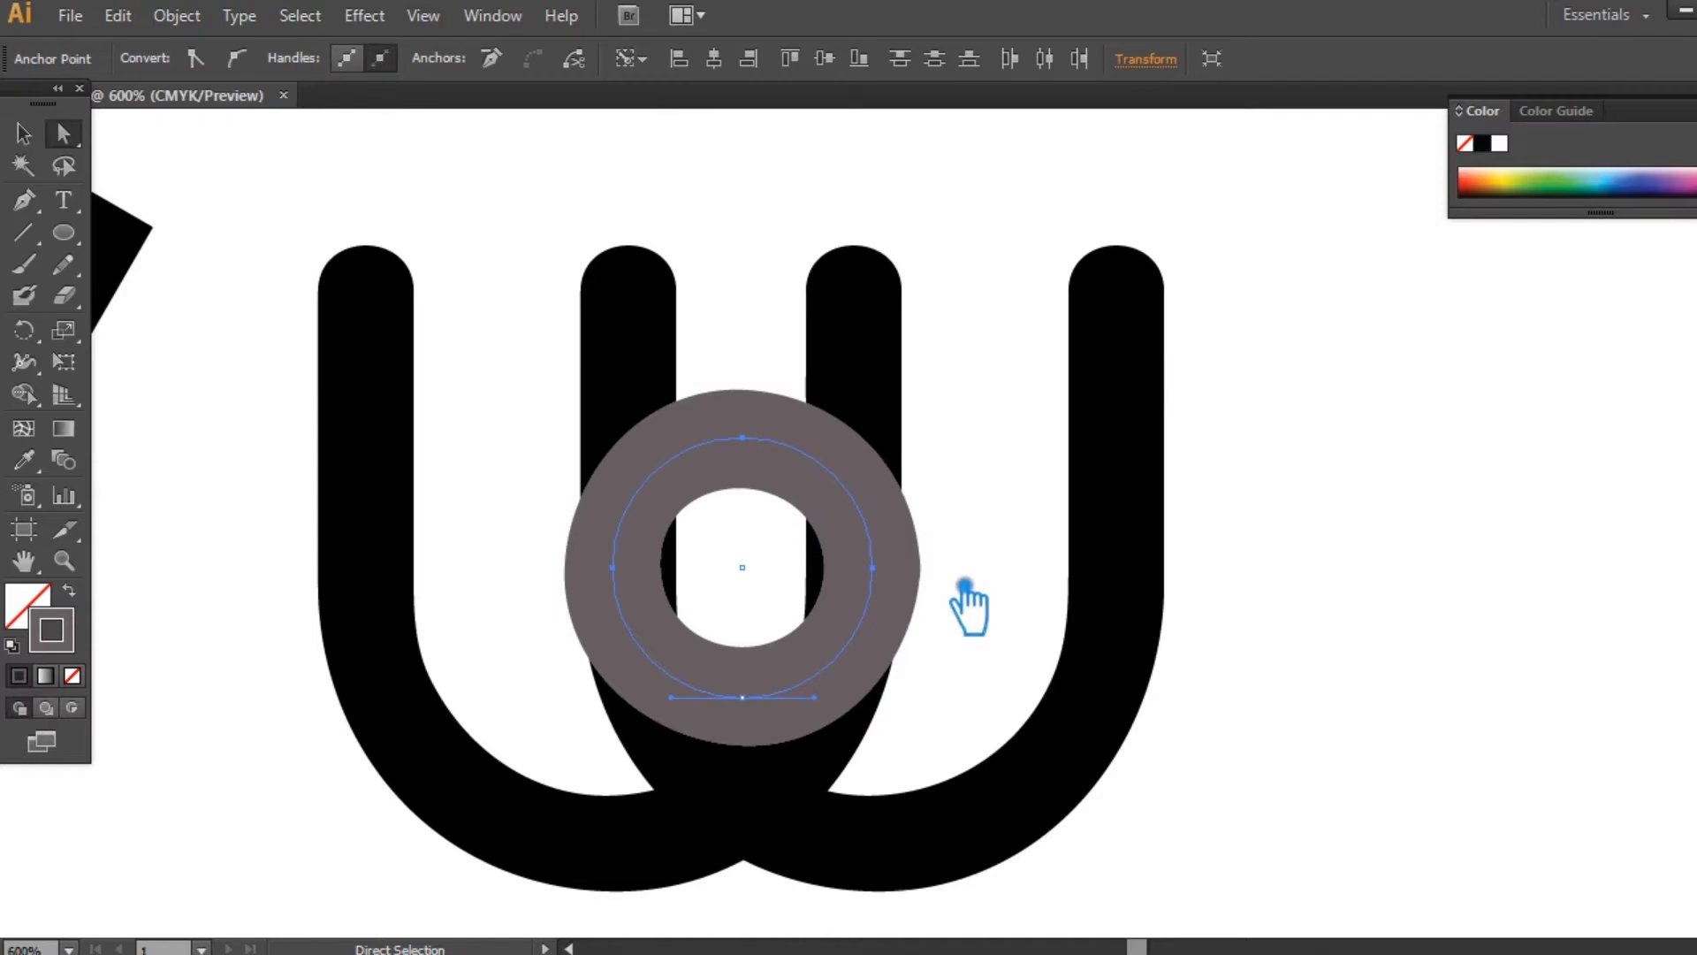
key(Up)
key(Up)
key(Up)
key(Up)
key(Up)
key(Up)
key(Up)
key(Up)
key(Up)
key(Down)
key(Down)
key(Down)
key(Down)
key(Down)
key(Down)
key(Down)
key(Down)
key(Down)
key(Up)
key(v)
click(1439, 670)
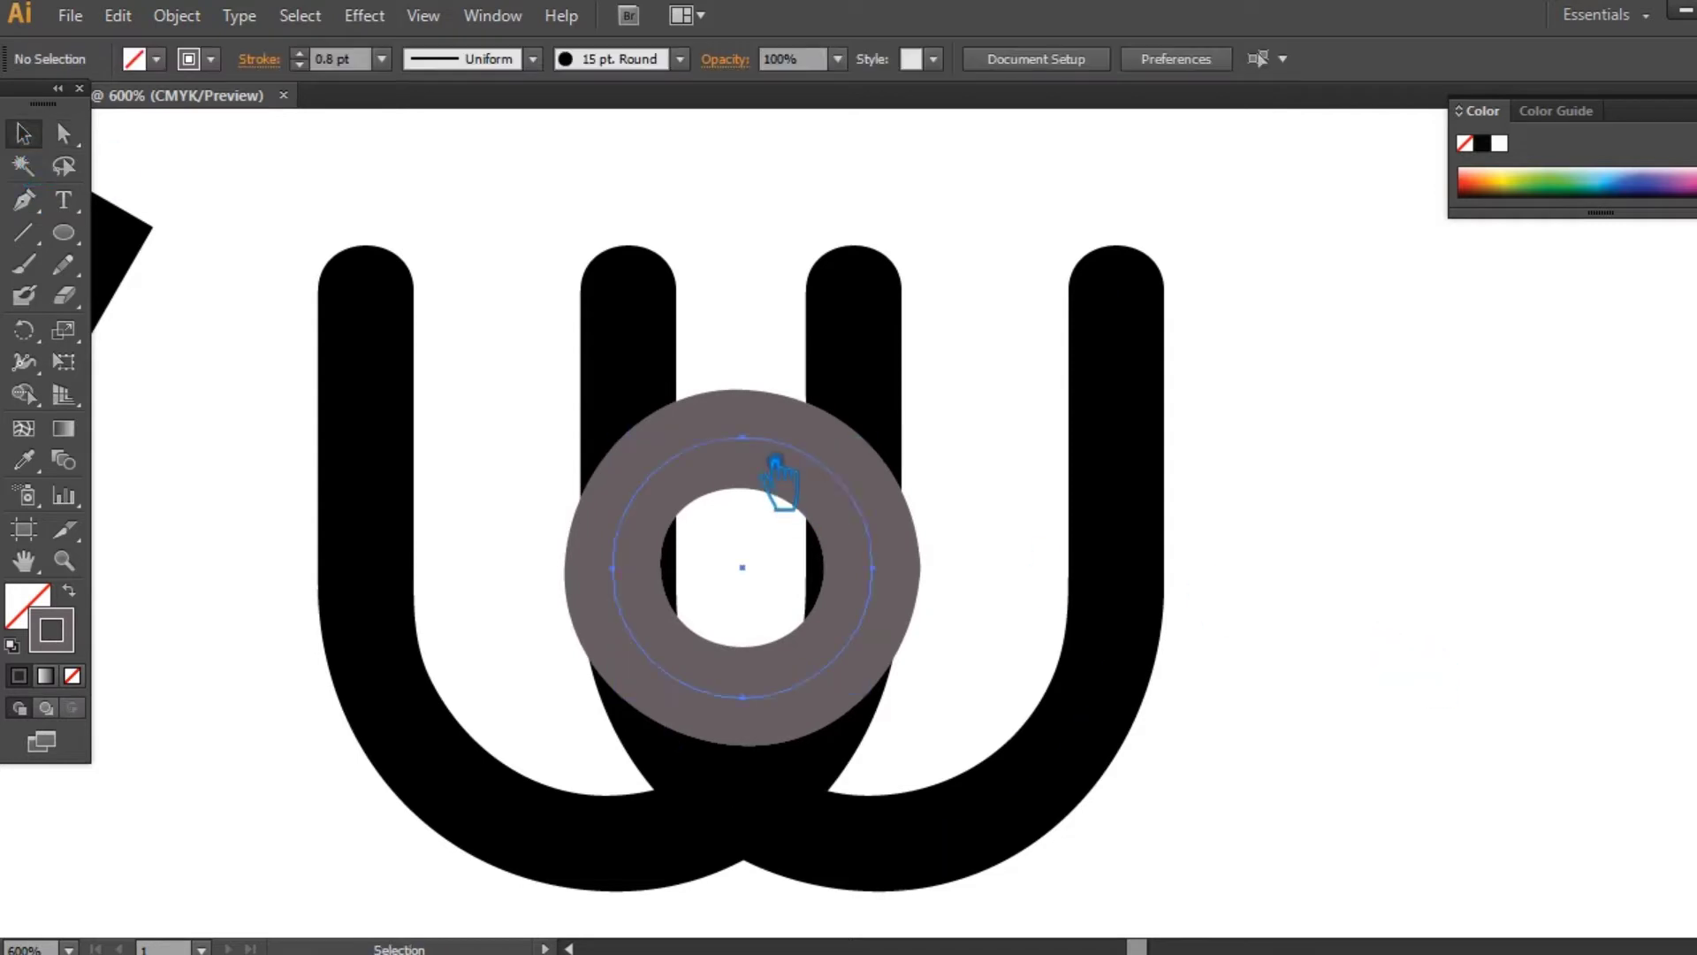
- Shrink the circle so its ring fits the outer edges of the two inner arms, and align the U shapes with it
click(775, 461)
drag(902, 455, 881, 466)
drag(1246, 382, 305, 223)
shift+click(812, 484)
click(1145, 60)
click(1478, 618)
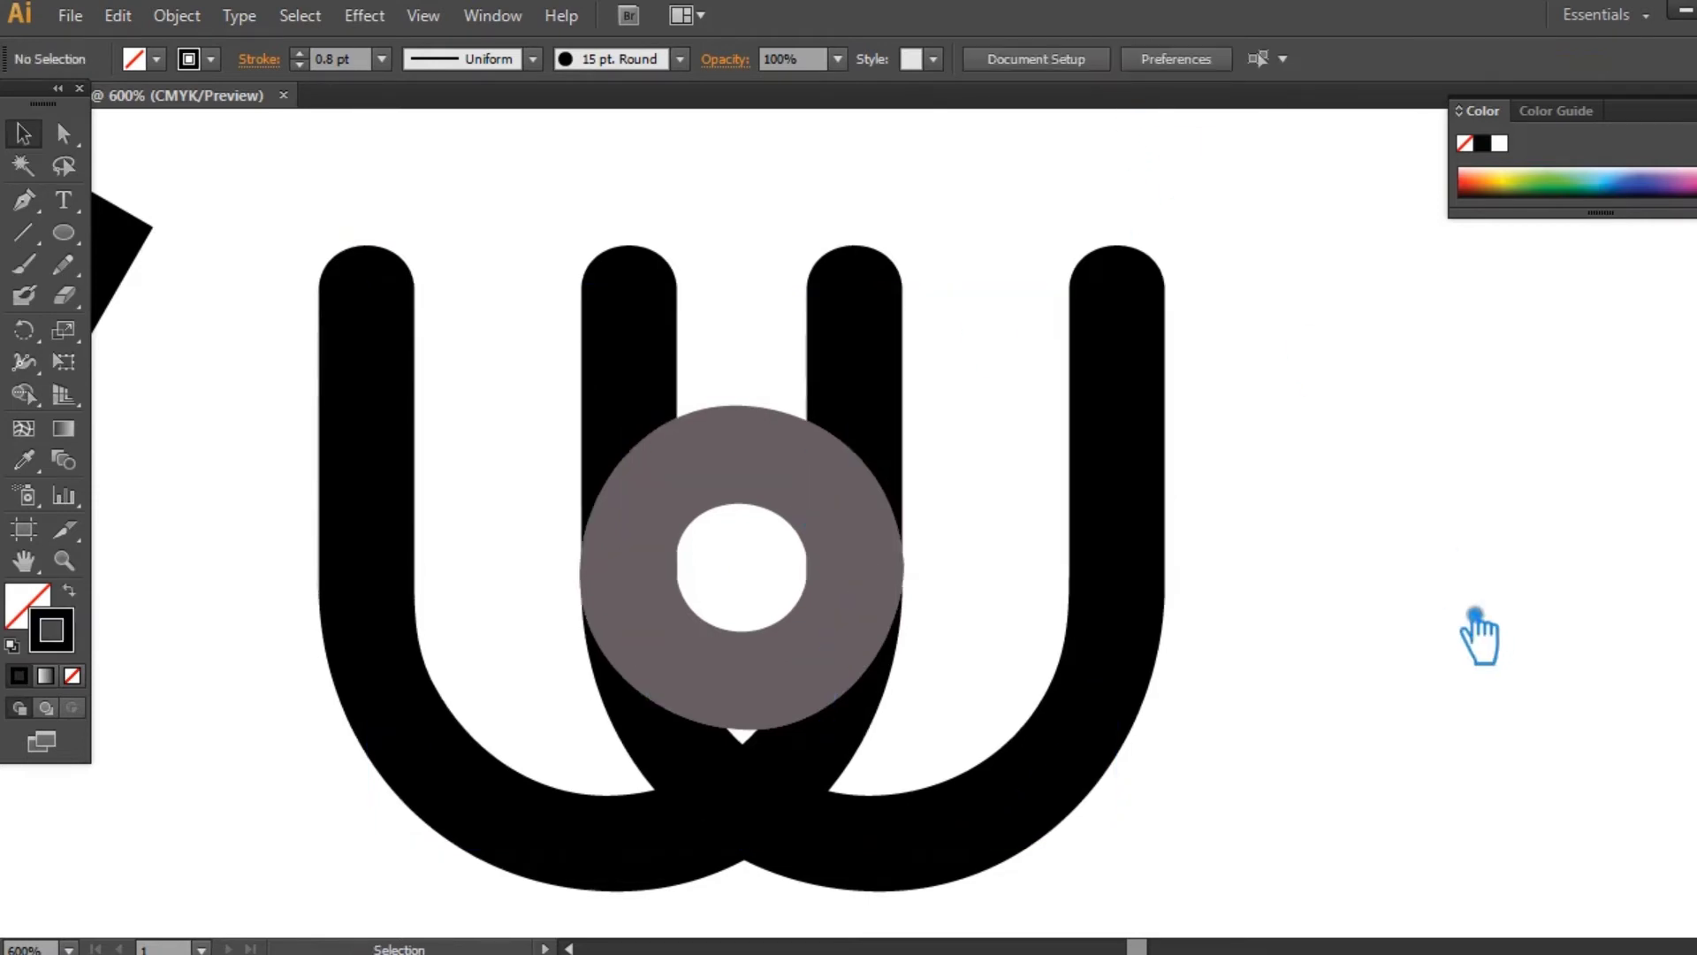
- Expand the appearance of both U shapes and the ring into filled outlines
drag(1337, 909, 289, 172)
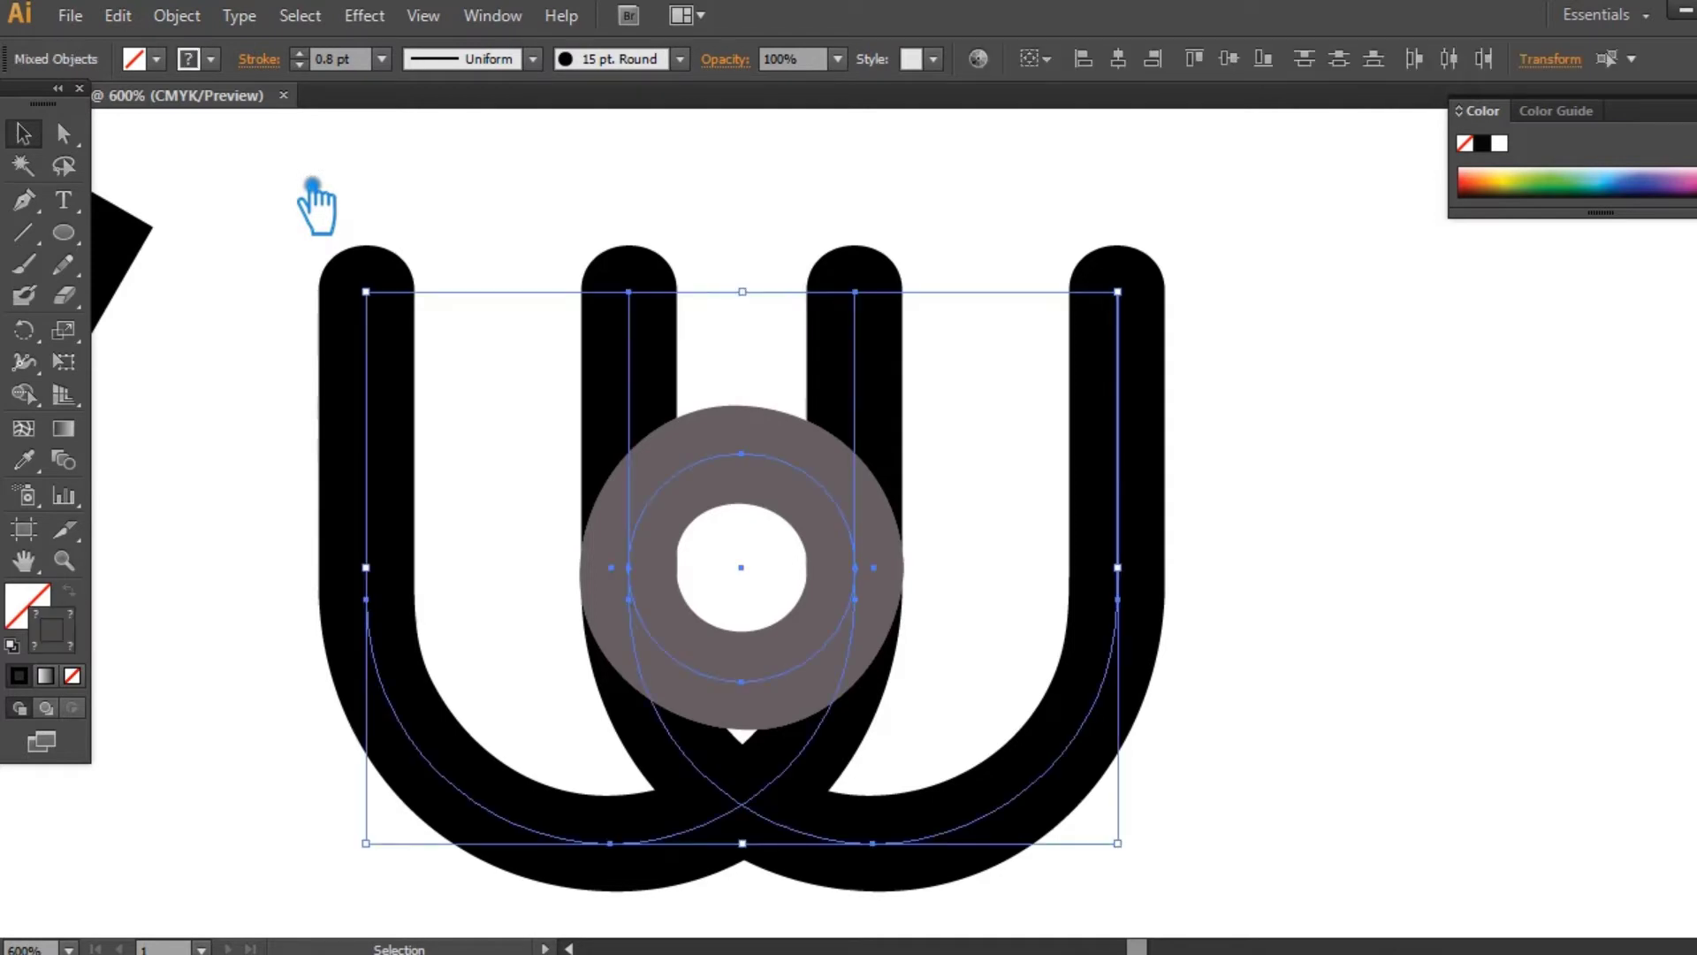
click(177, 15)
click(274, 327)
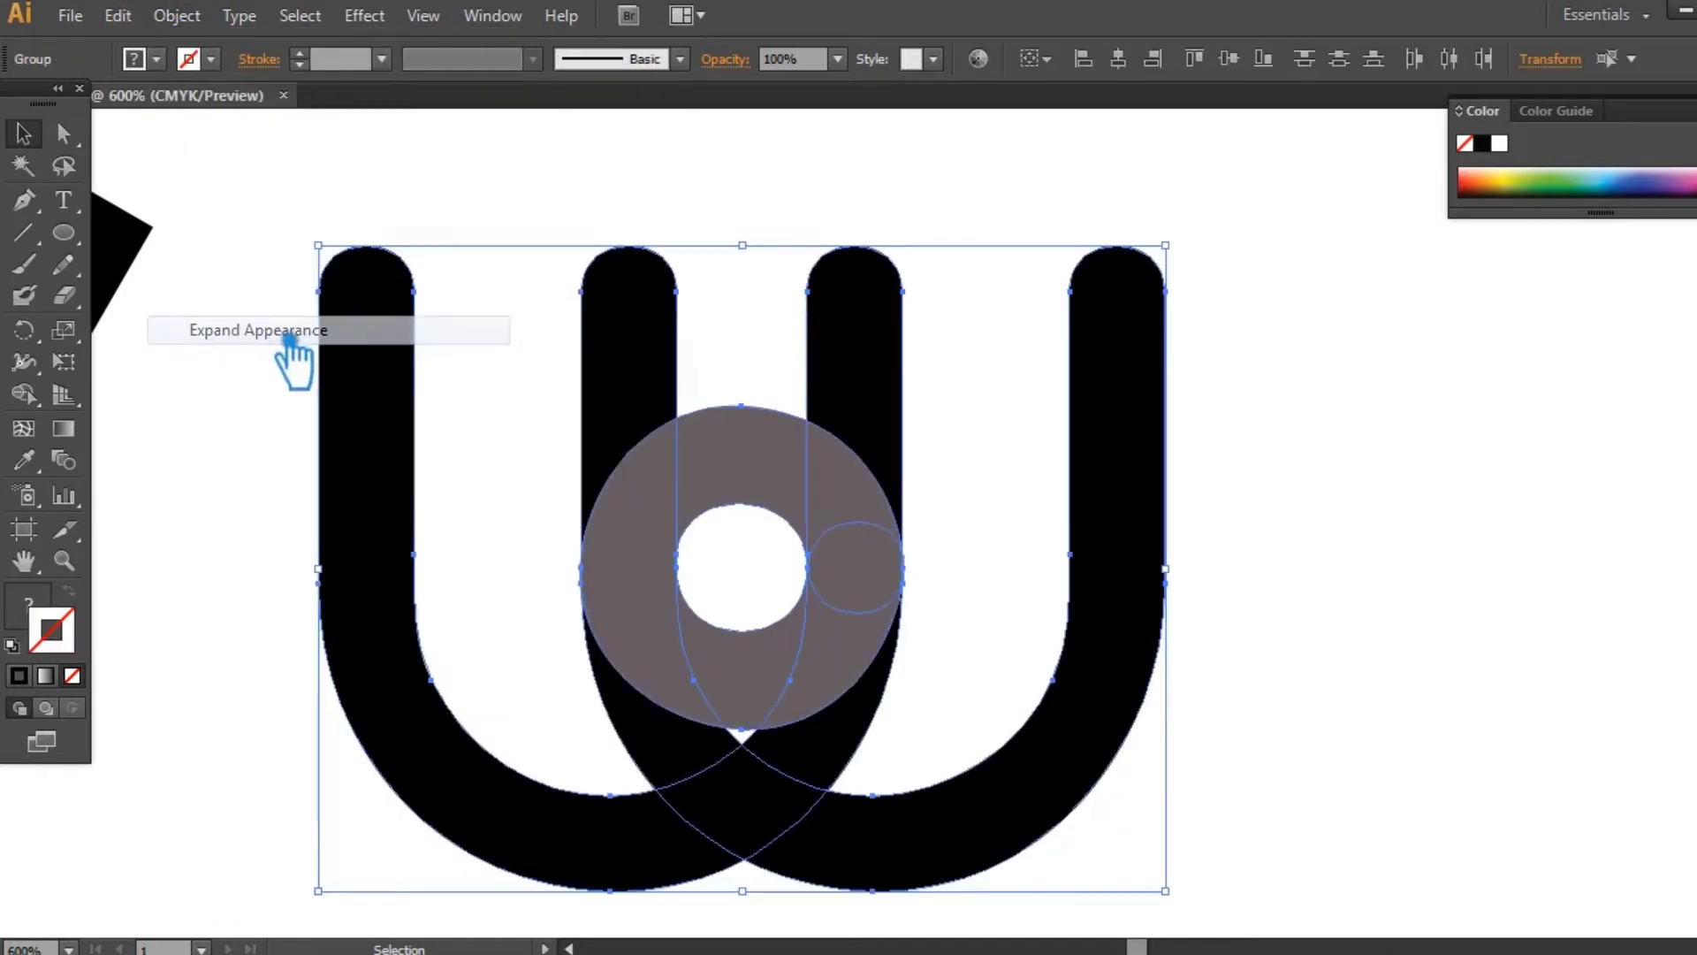
click(1367, 645)
- Unite the ring's expanded outlines with the Pathfinder
click(806, 473)
key(ctrl+shift+F9)
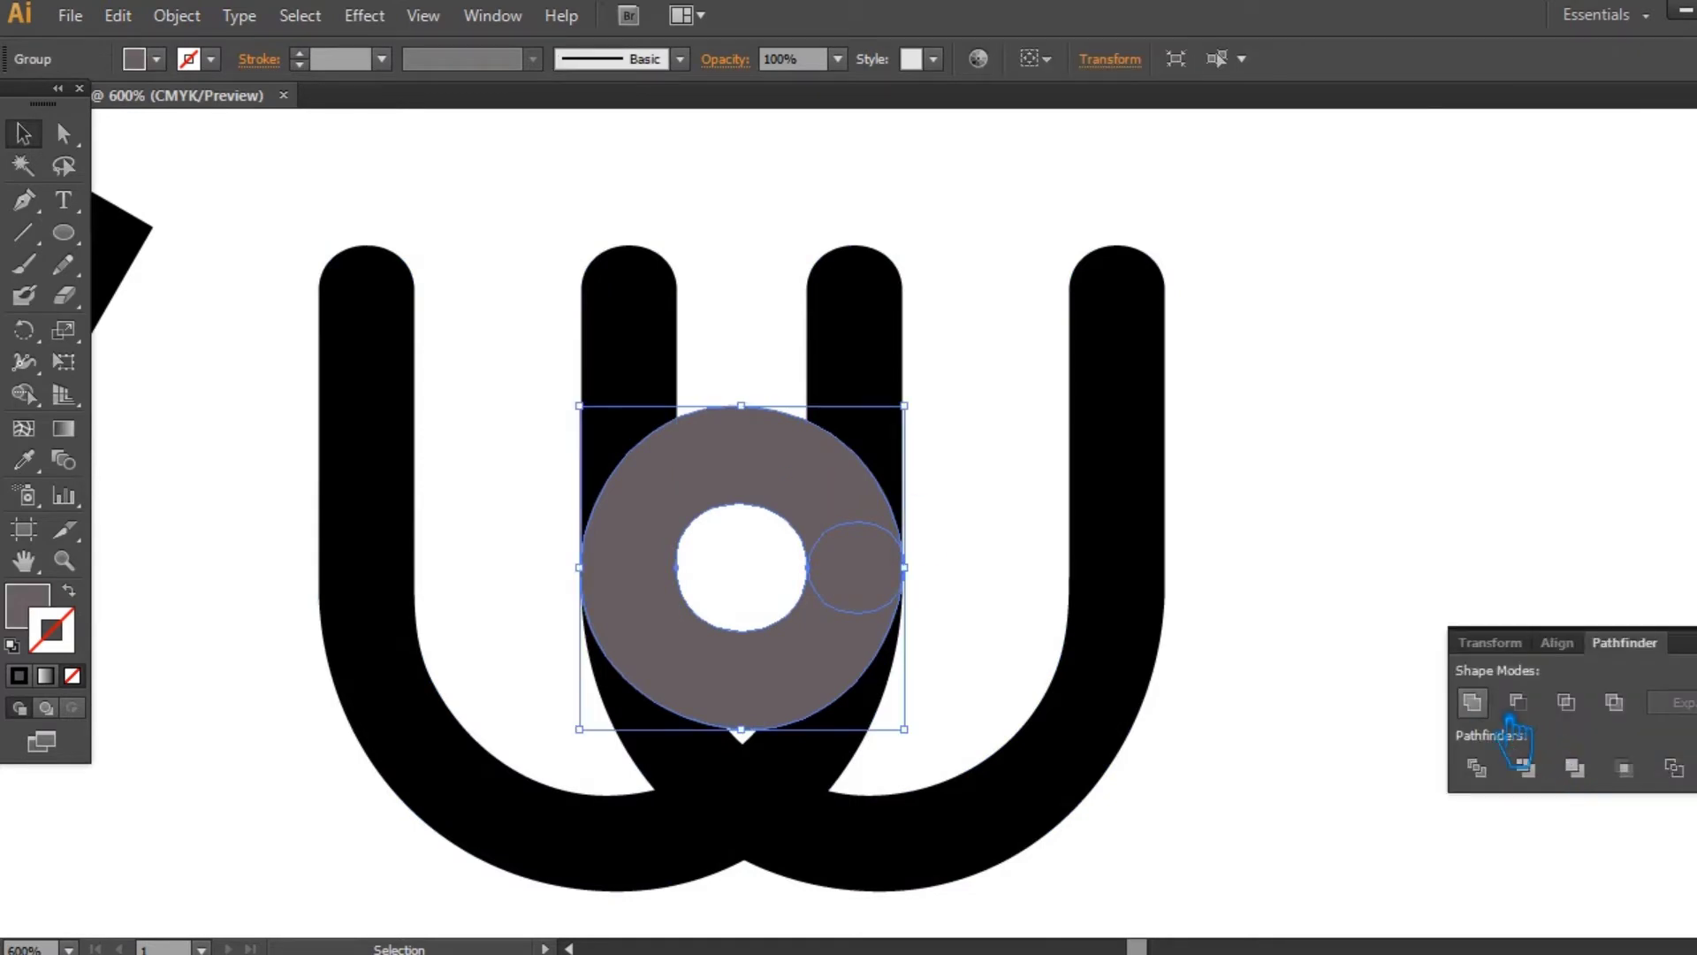
key(ctrl+shift+F9)
click(1581, 606)
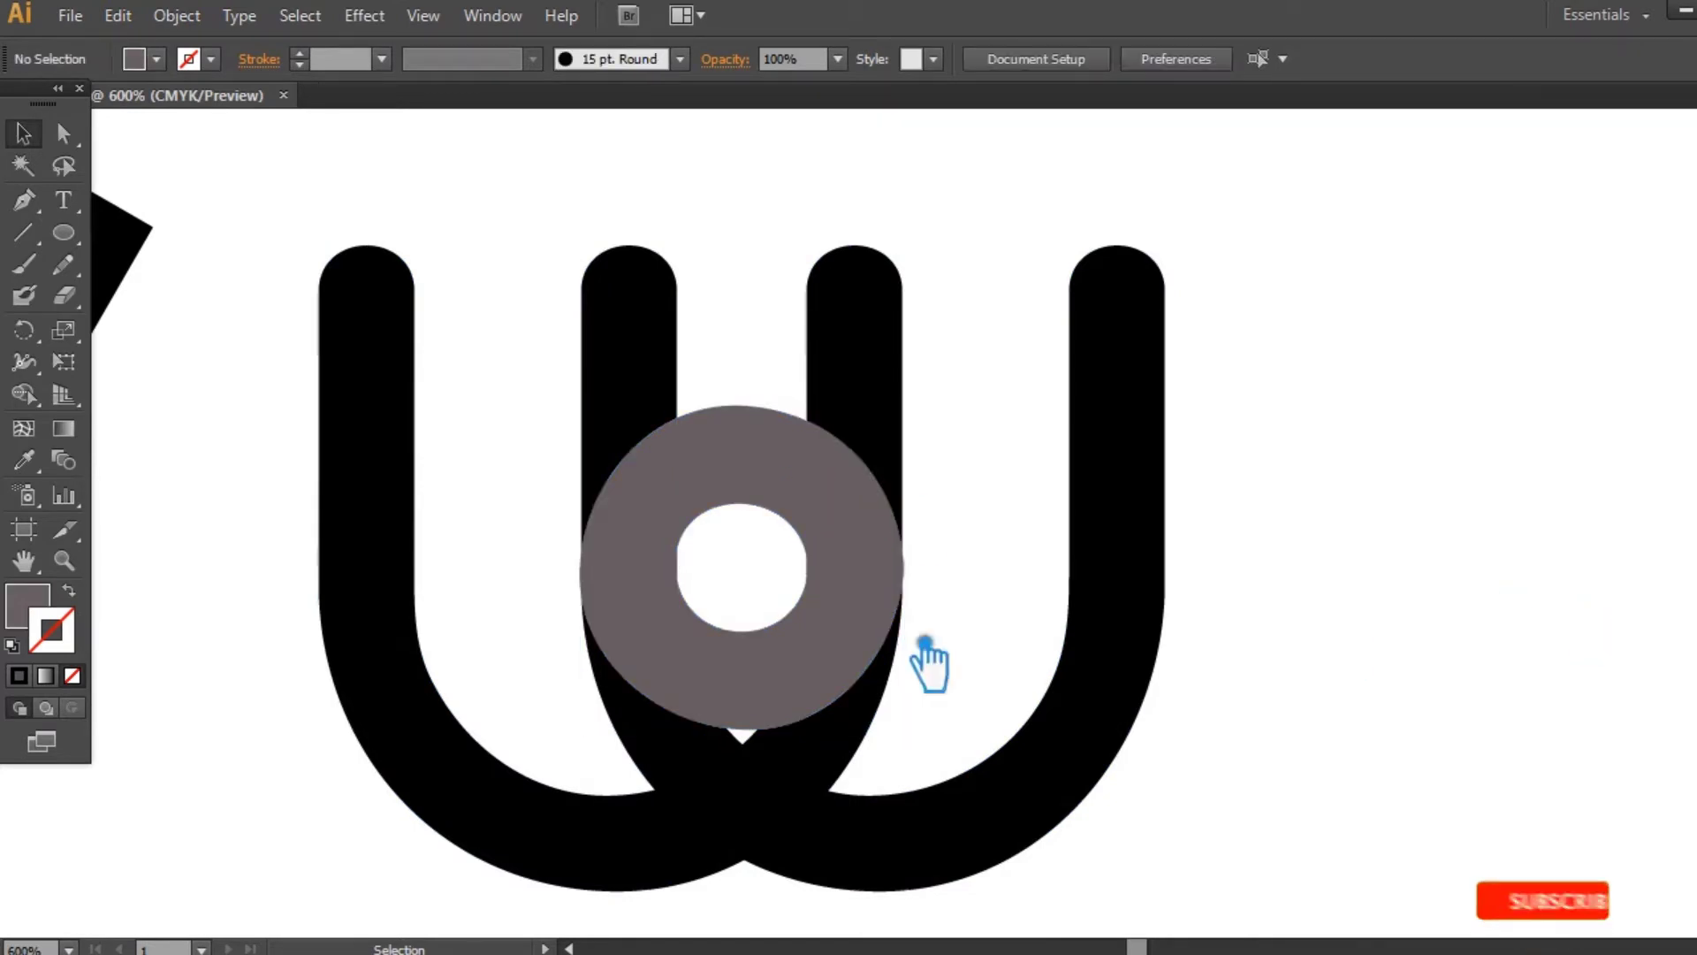
- Ungroup the expanded U shapes so each can be selected on its own
click(654, 603)
click(630, 307)
click(1375, 777)
drag(1345, 747, 324, 256)
click(1204, 701)
click(648, 848)
right_click(710, 694)
click(820, 576)
click(1439, 537)
- Divide the two overlapping U shapes with the Pathfinder and ungroup the resulting pieces
click(654, 870)
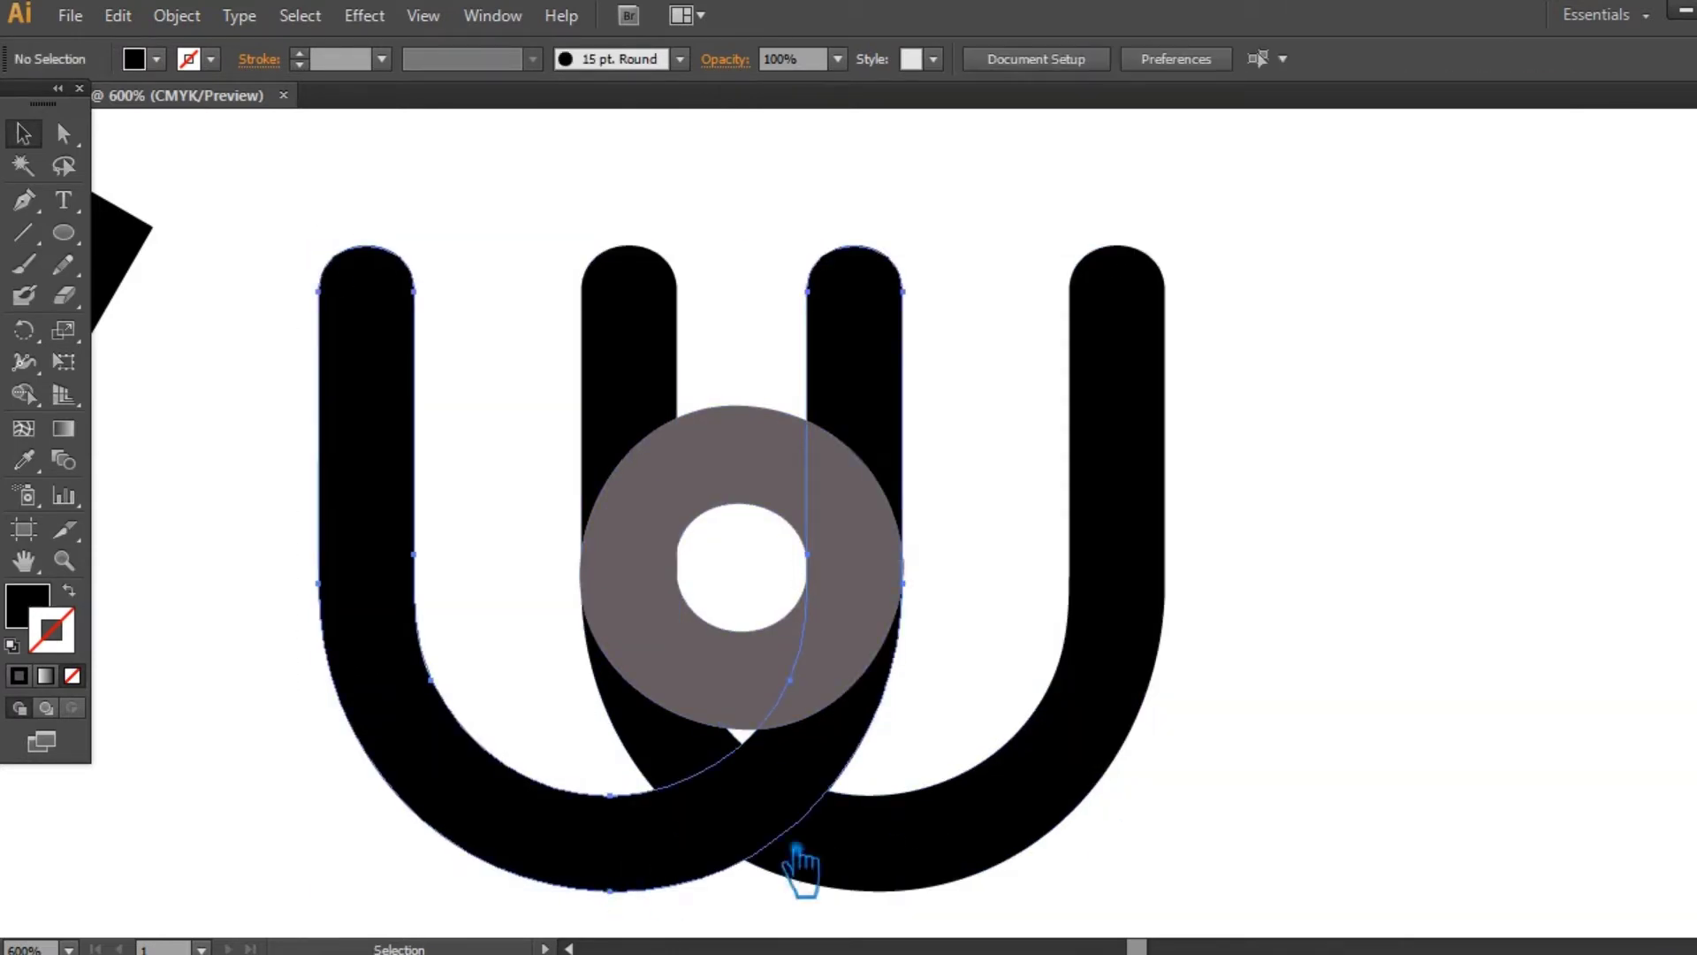
shift+click(813, 848)
key(ctrl+shift+F9)
click(1477, 767)
click(1604, 645)
click(1603, 647)
right_click(765, 846)
click(840, 727)
- Unite the crossing piece and the inner arm piece with the rest of the right U
click(746, 800)
shift+click(661, 734)
shift+click(946, 866)
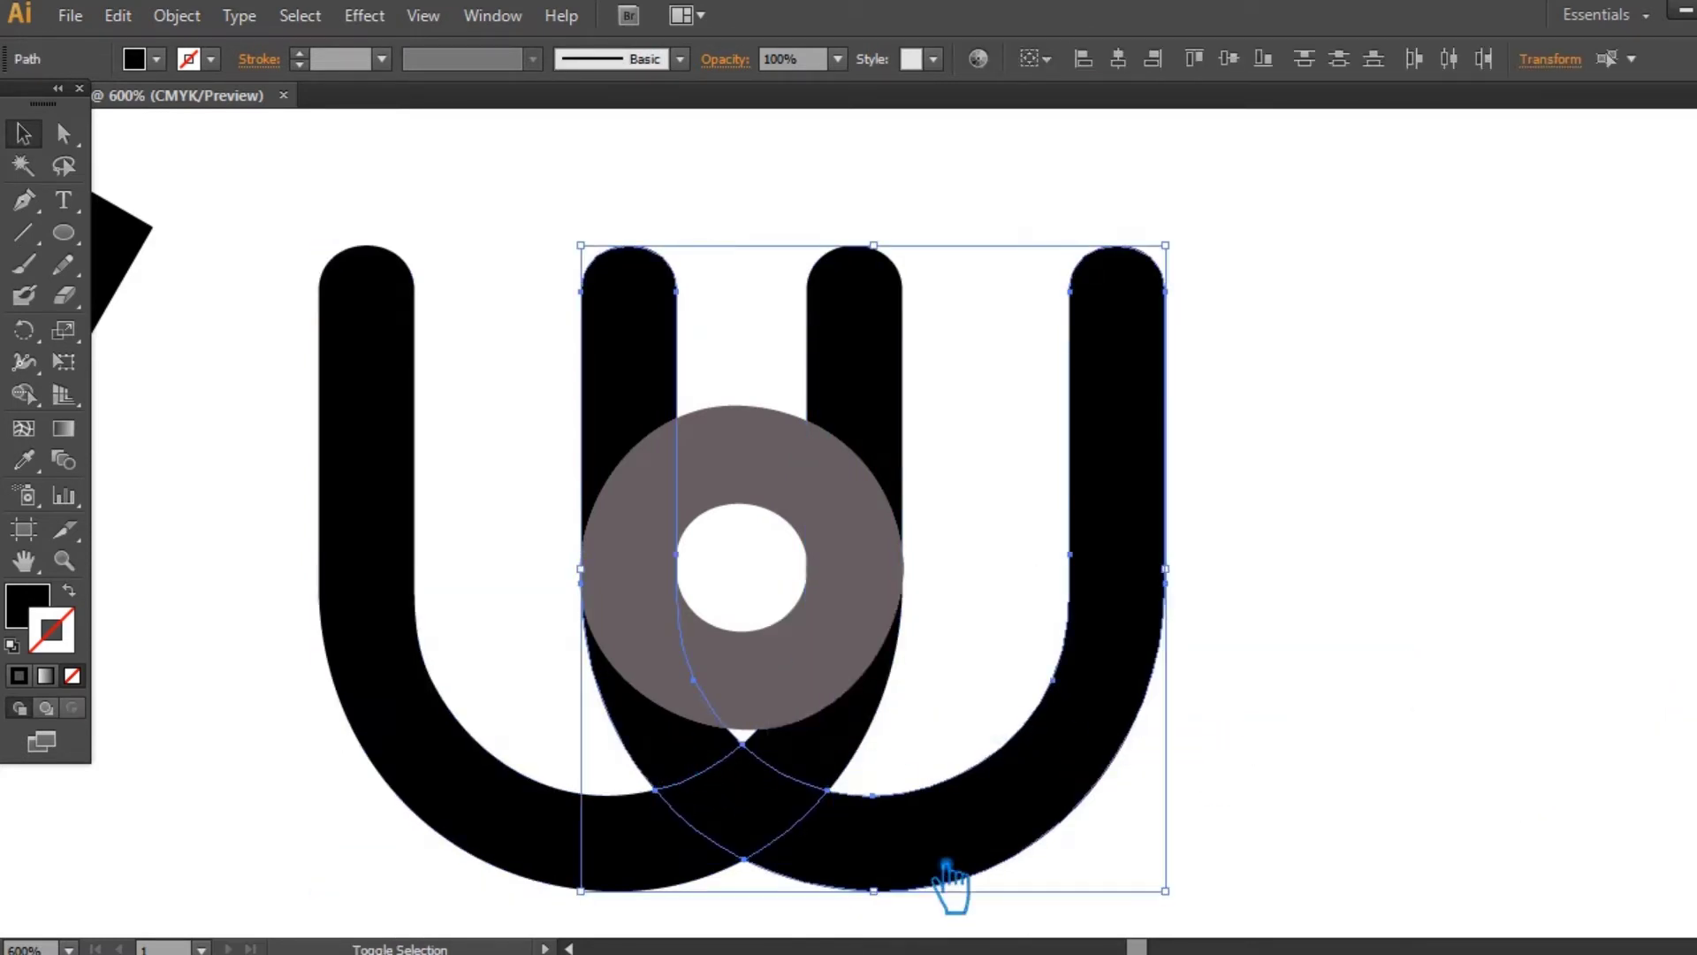
key(ctrl+shift+F9)
click(1472, 701)
key(ctrl+shift+F9)
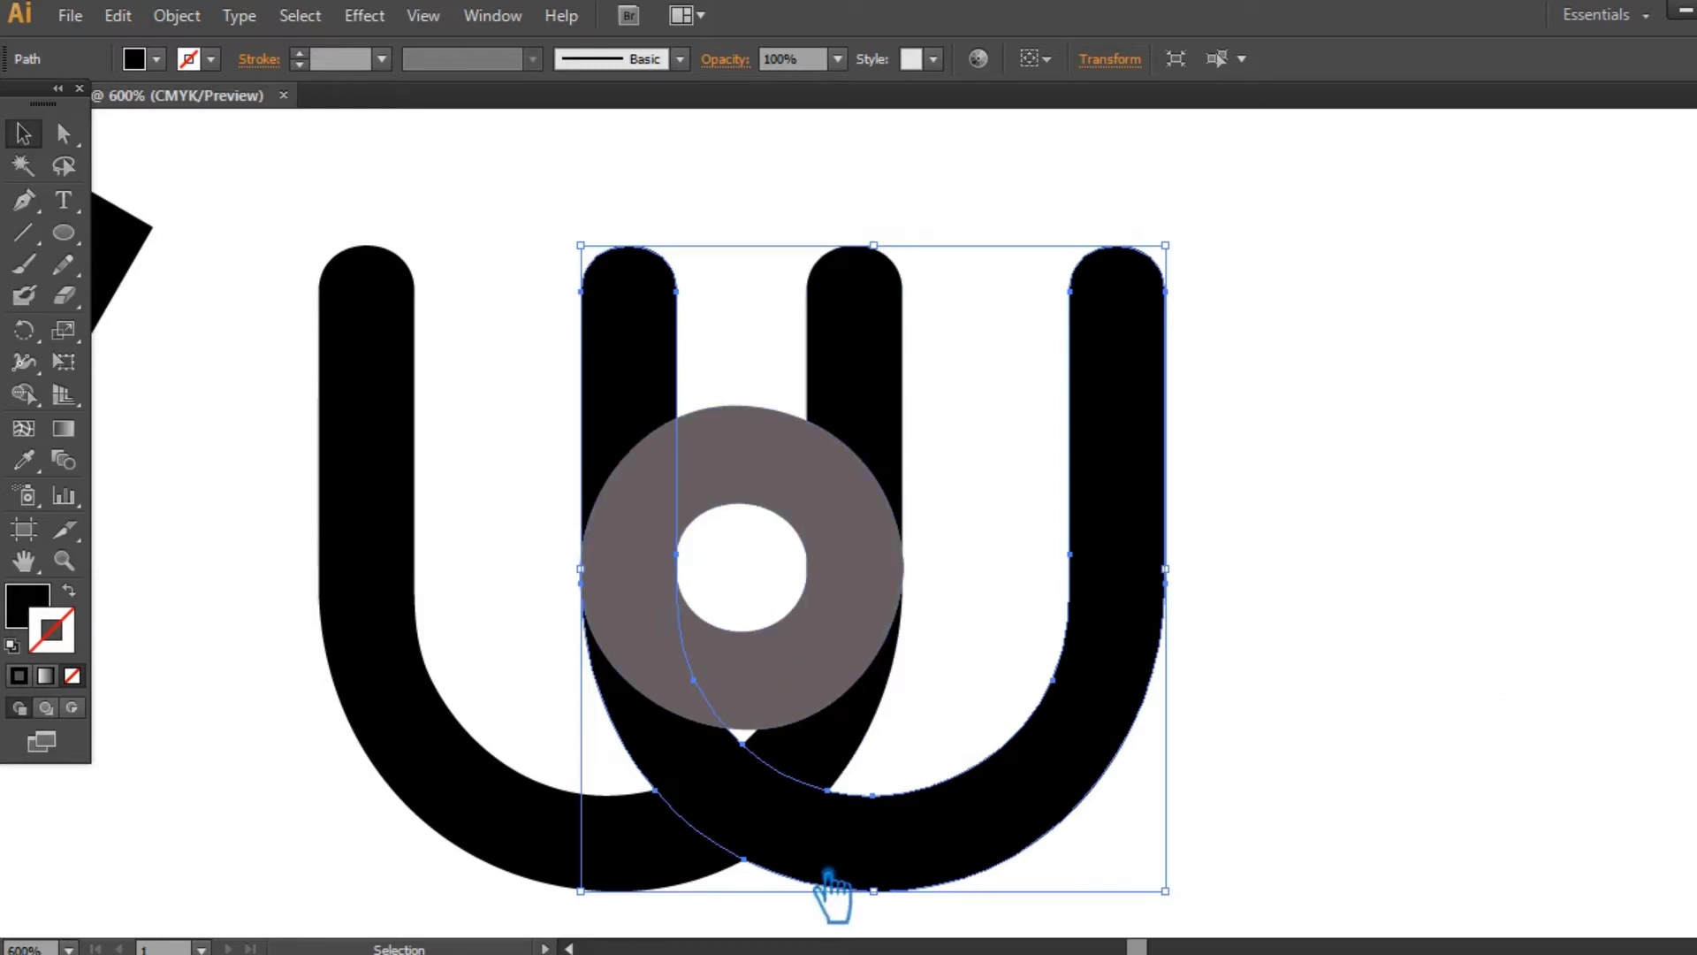
- Offset the right U's path by 0.03 in with miter joins
click(177, 15)
mouse_move(386, 556)
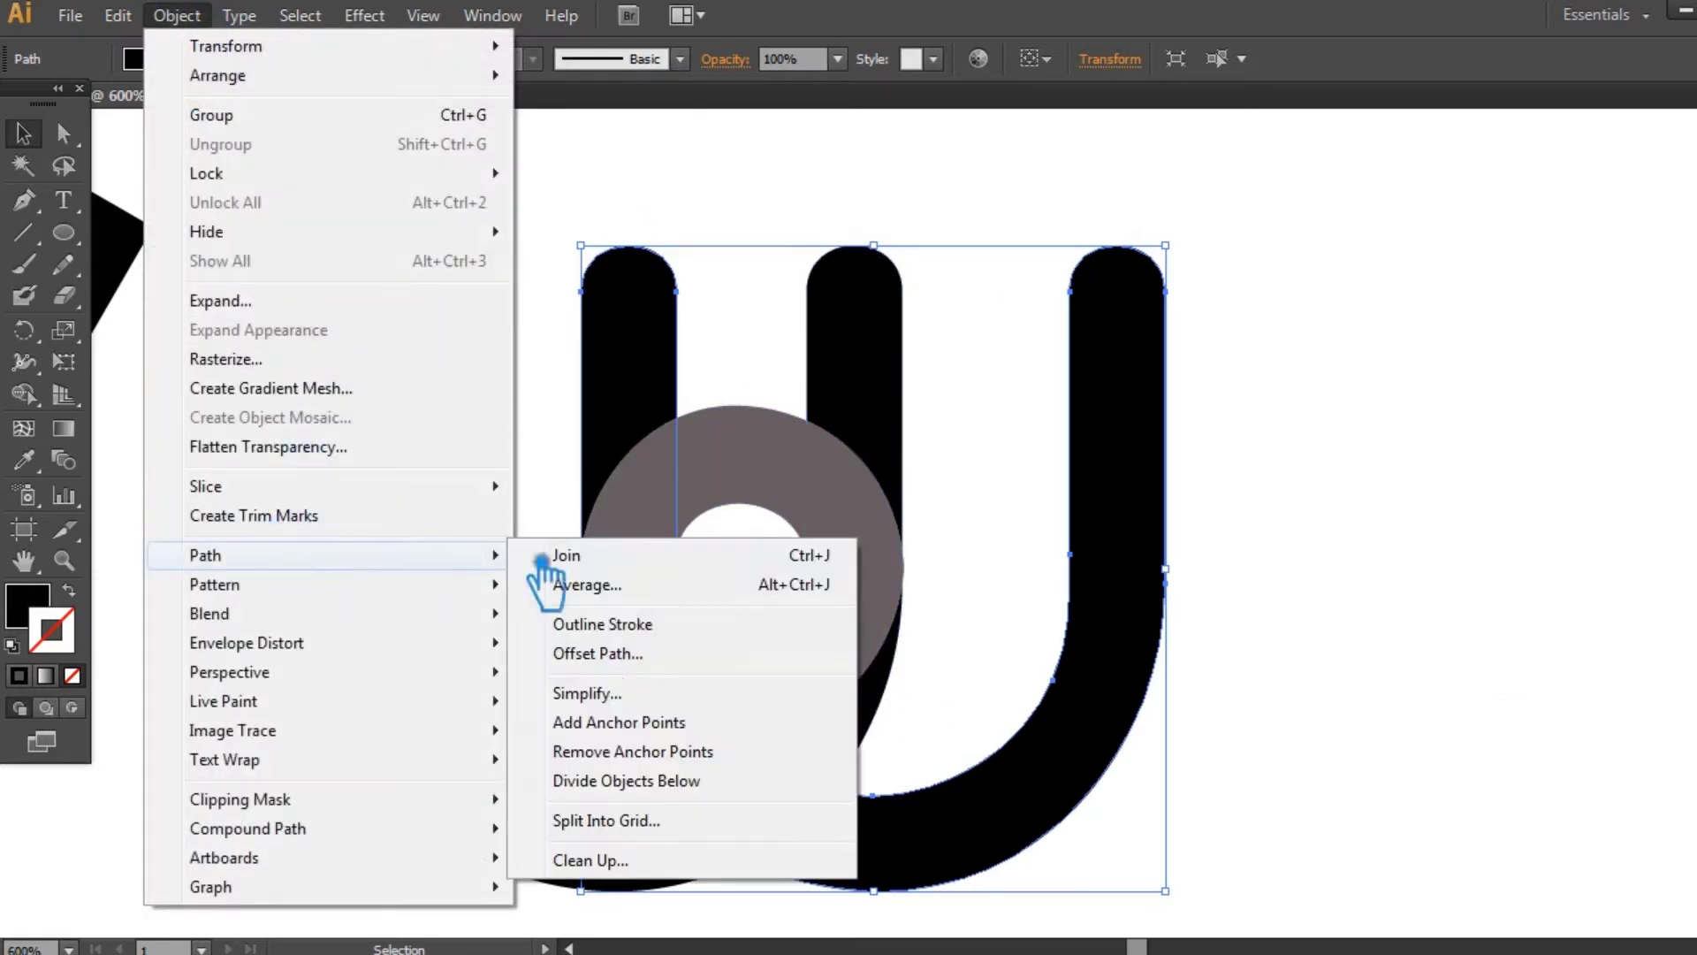
click(739, 659)
click(1279, 415)
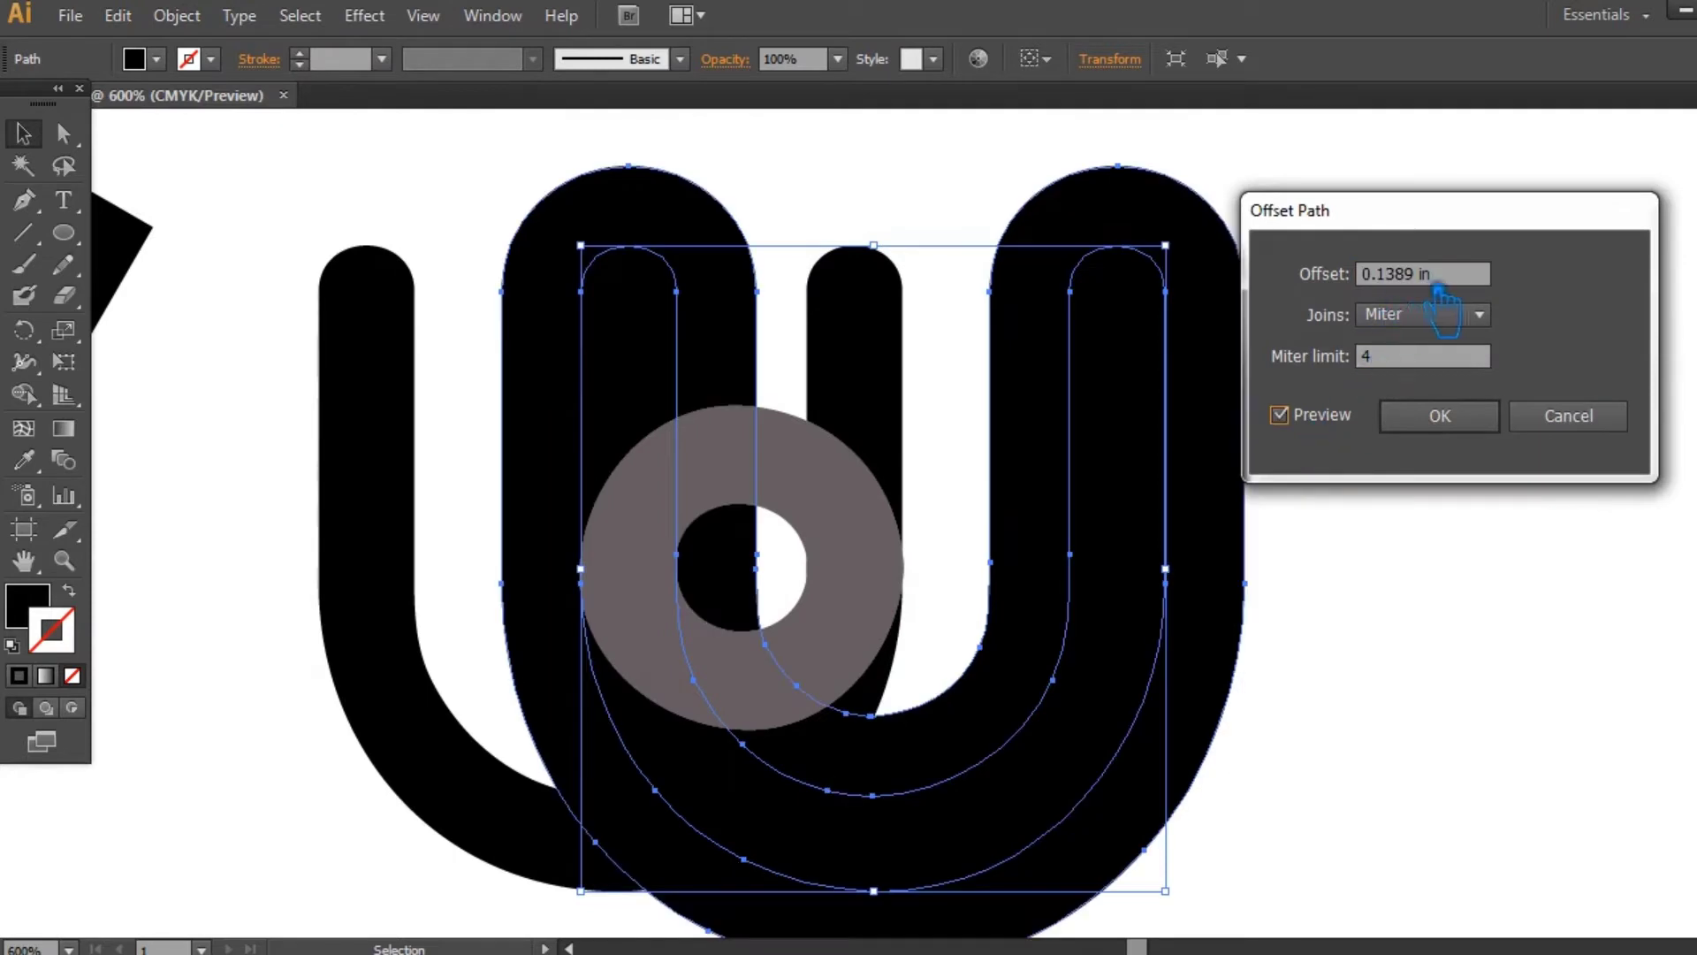
text(0.04)
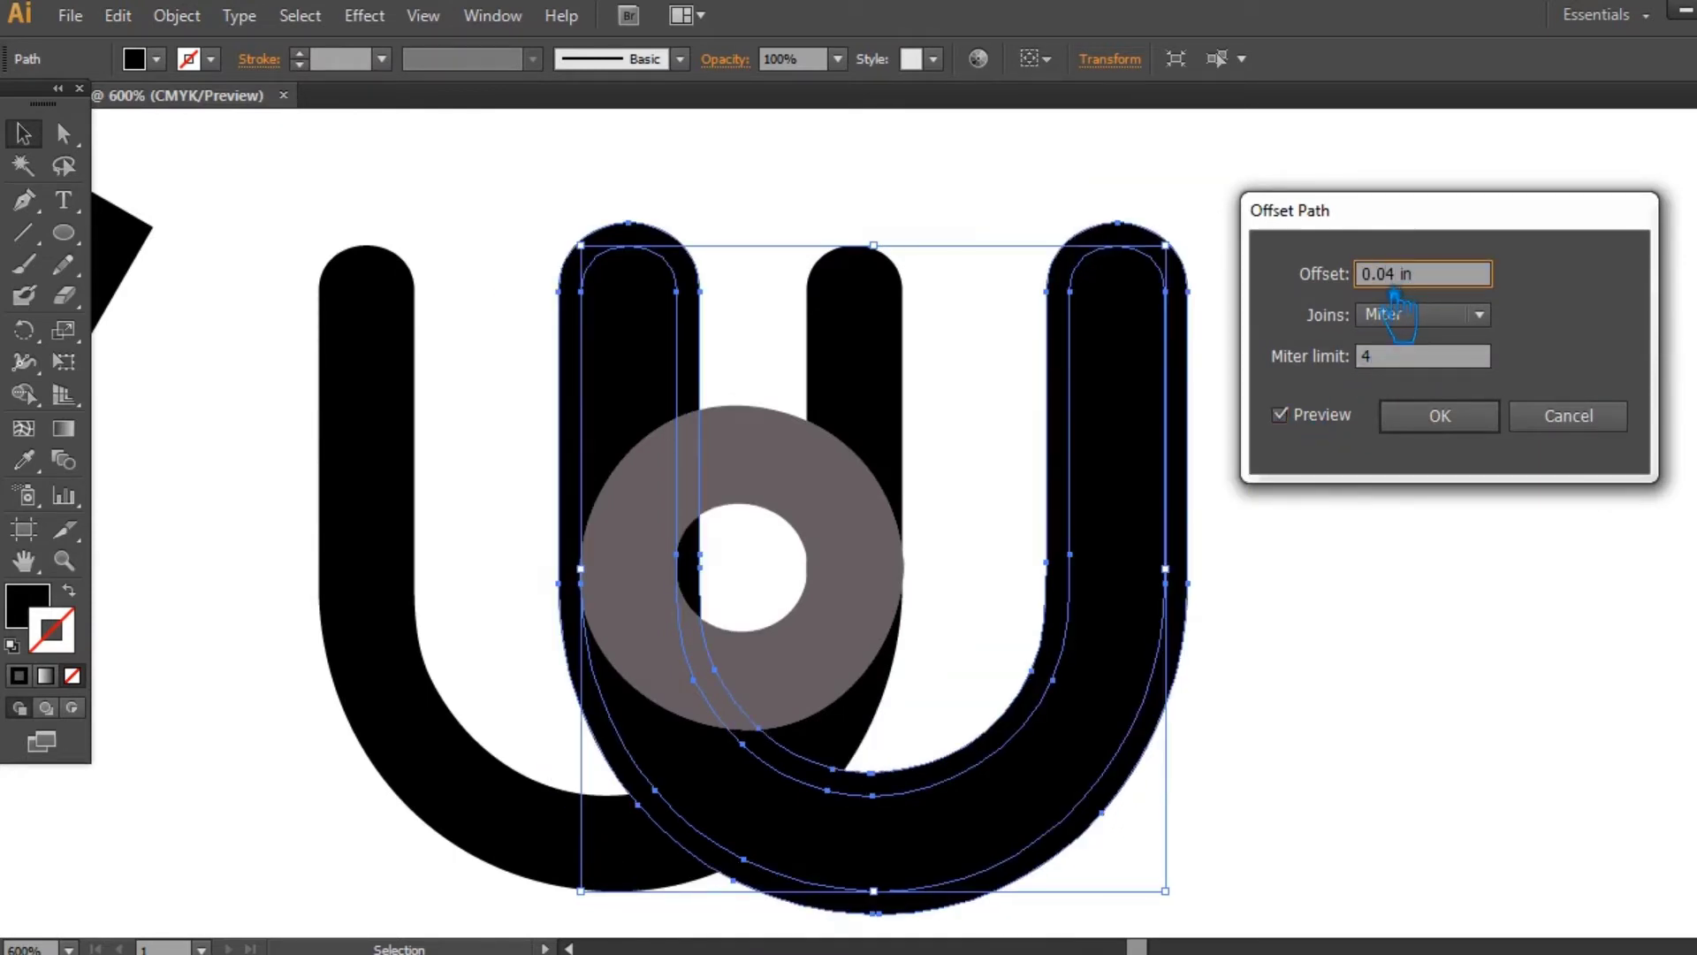
key(BackSpace)
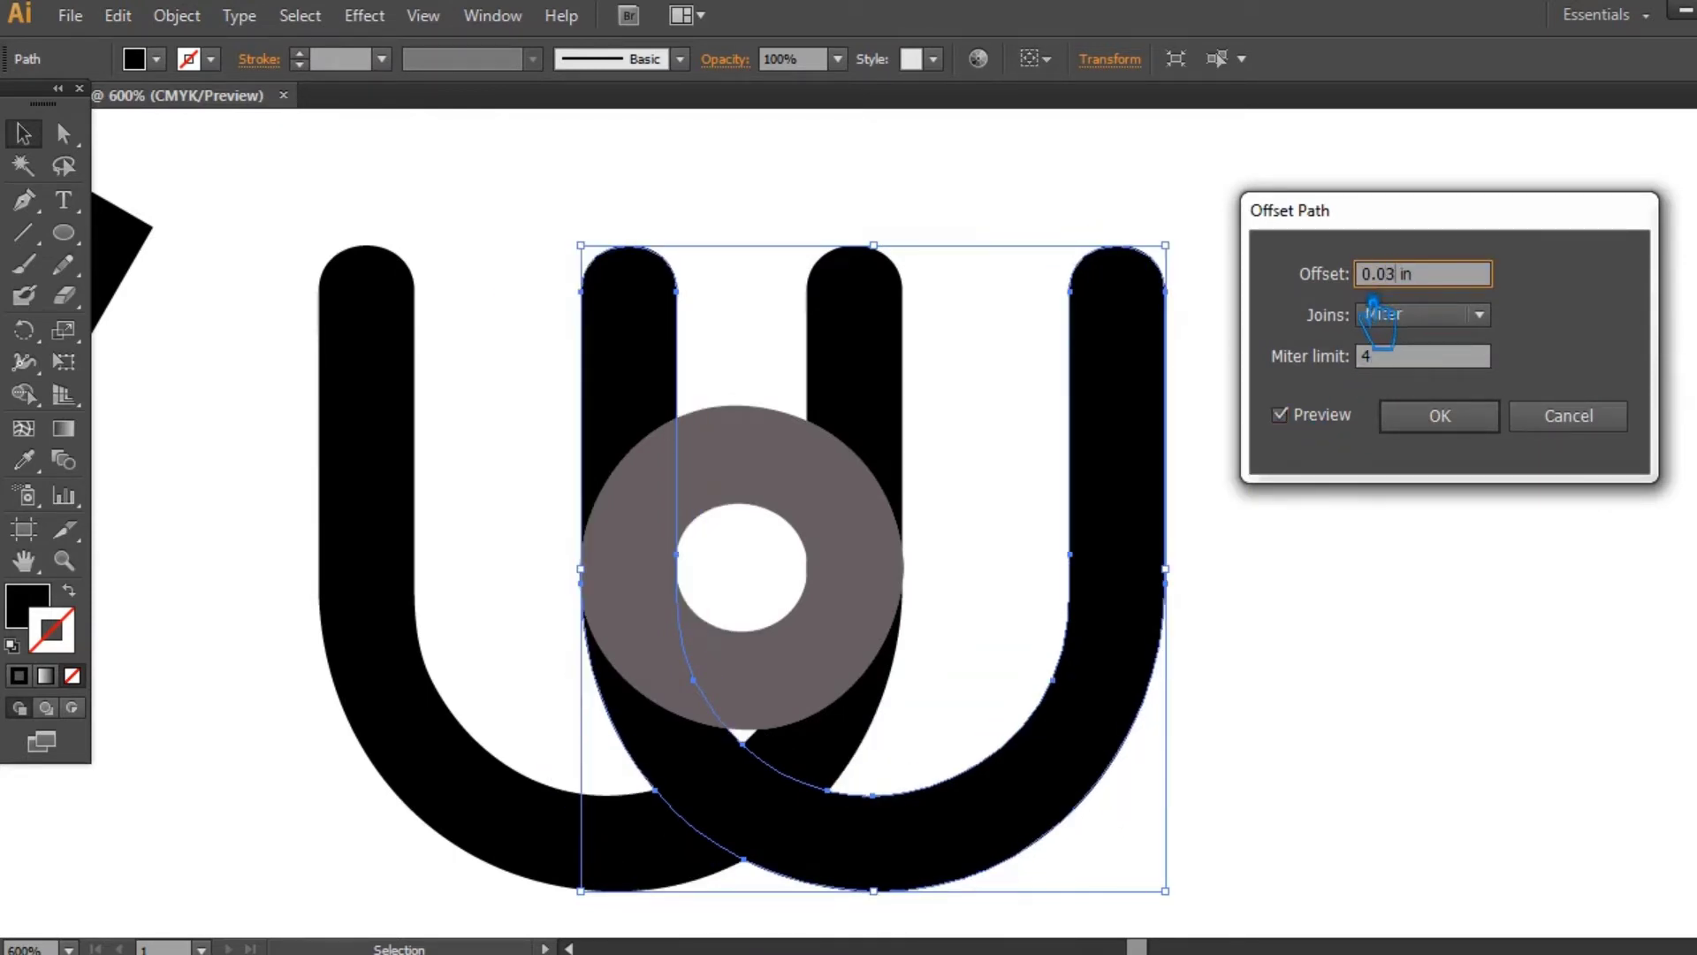
click(1476, 431)
- Divide the left U pieces and the offset right U with the Pathfinder, and ungroup the result
click(1212, 878)
click(612, 818)
key(ctrl+shift+F9)
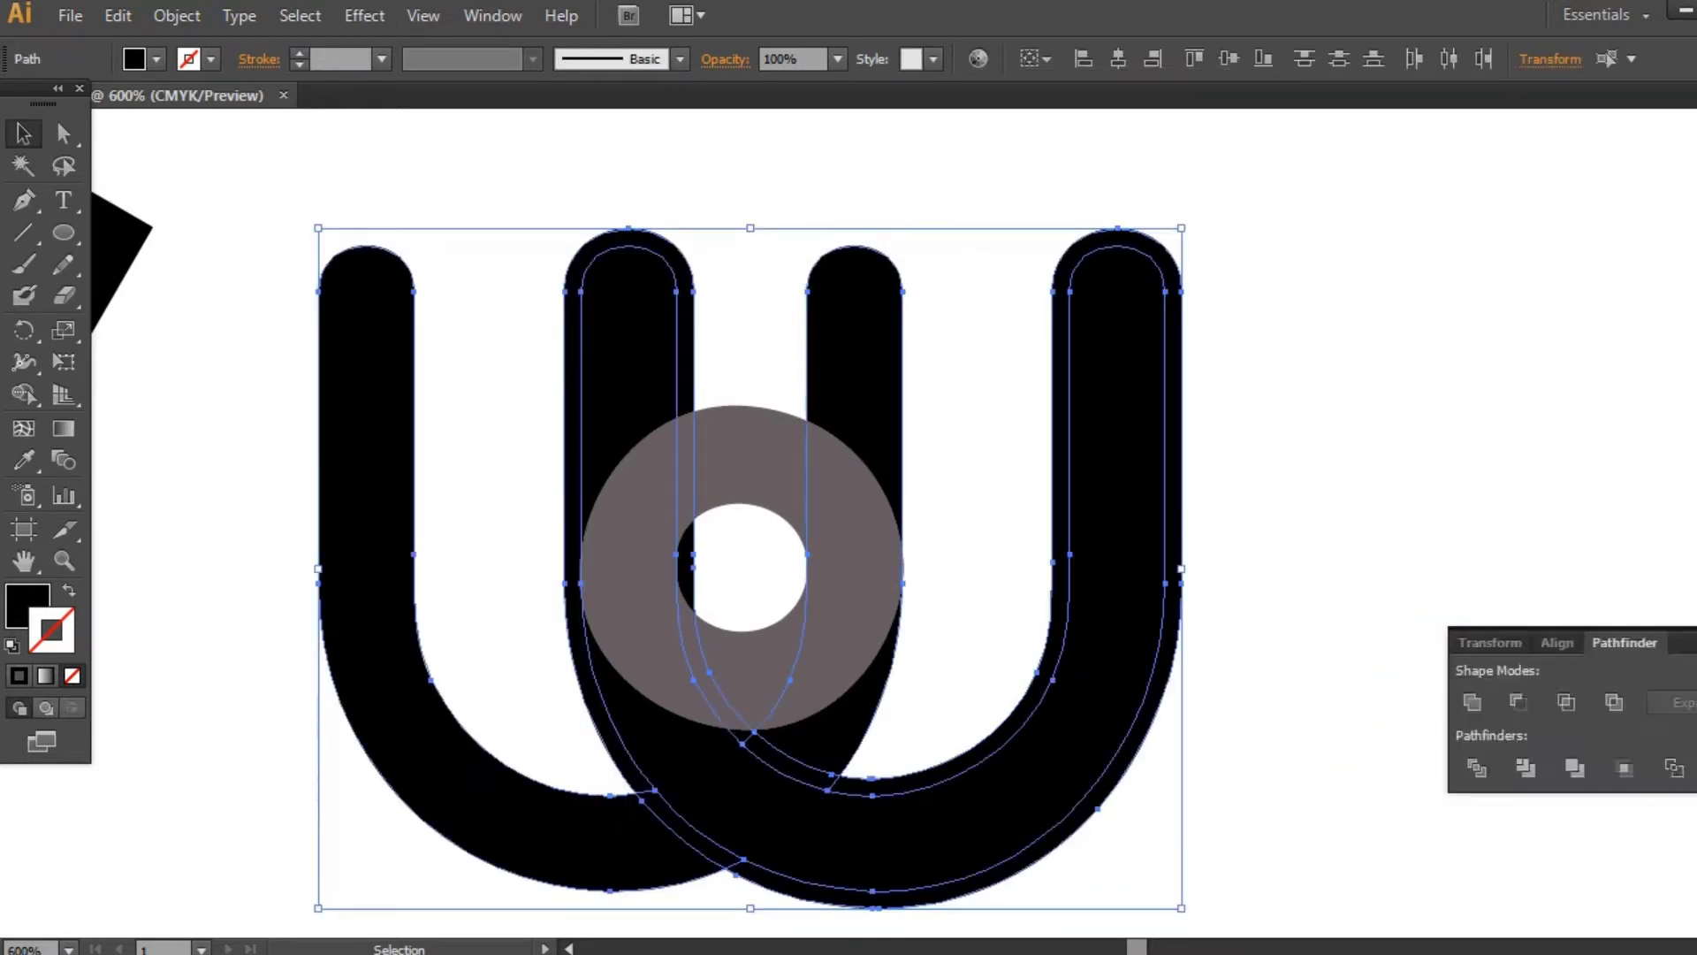
click(1476, 767)
right_click(878, 506)
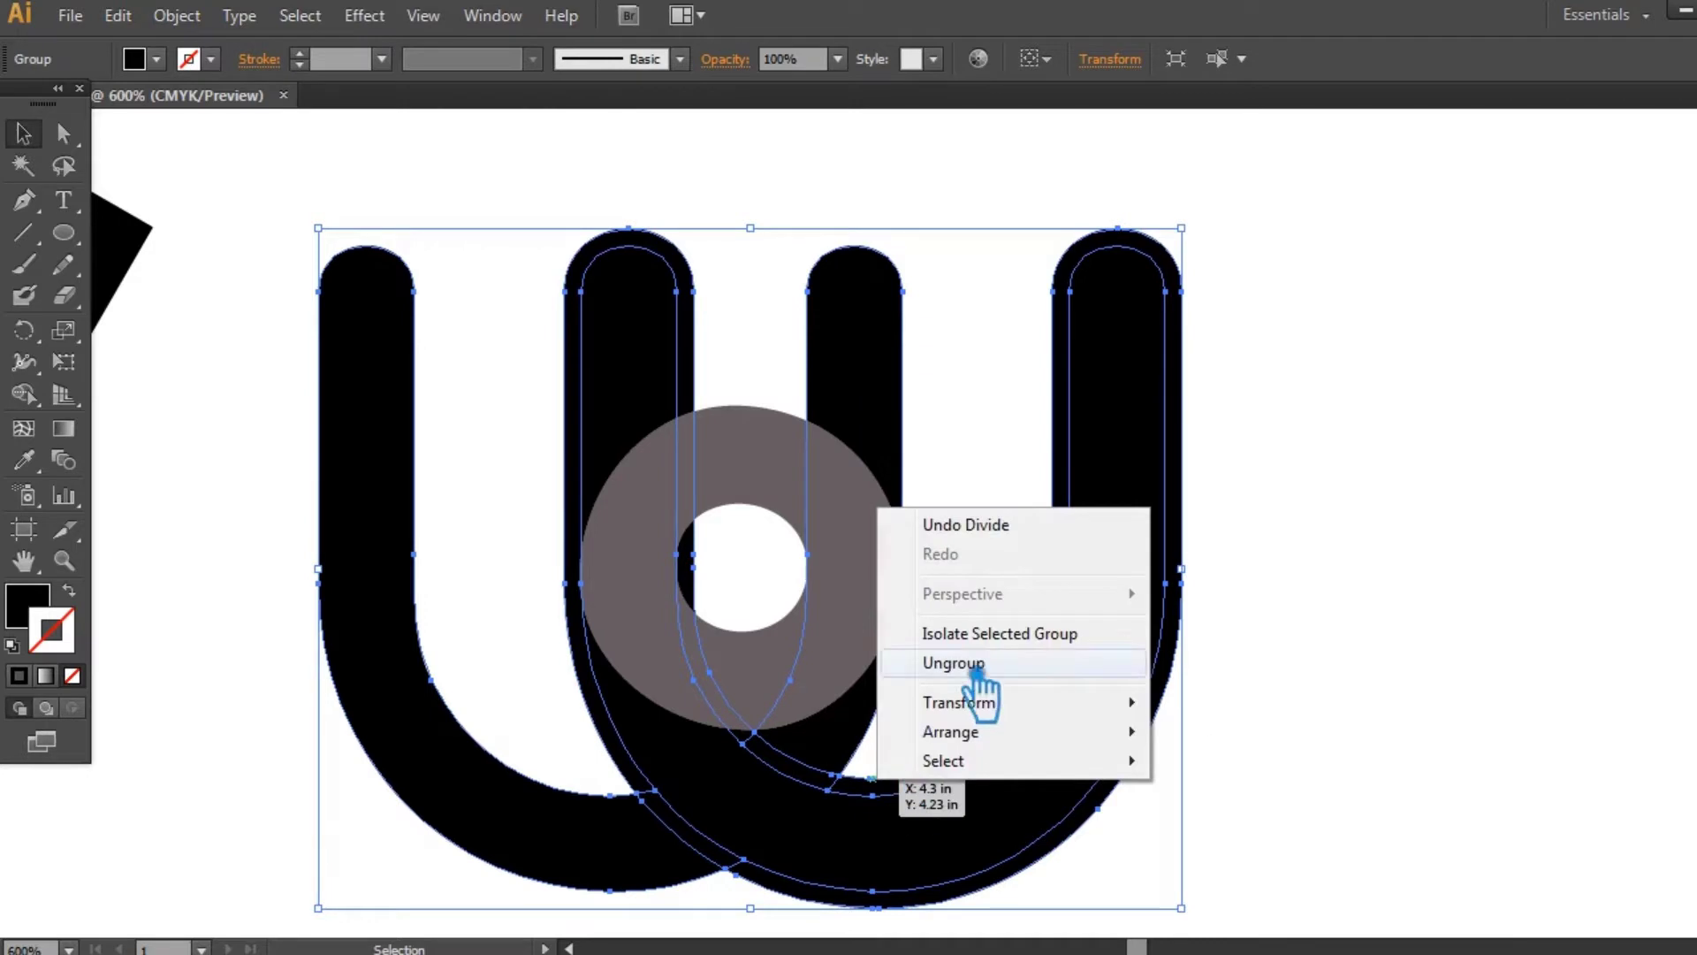
click(969, 665)
- Delete the surplus offset border pieces around the right U's outer and inner arms
click(1091, 604)
key(Delete)
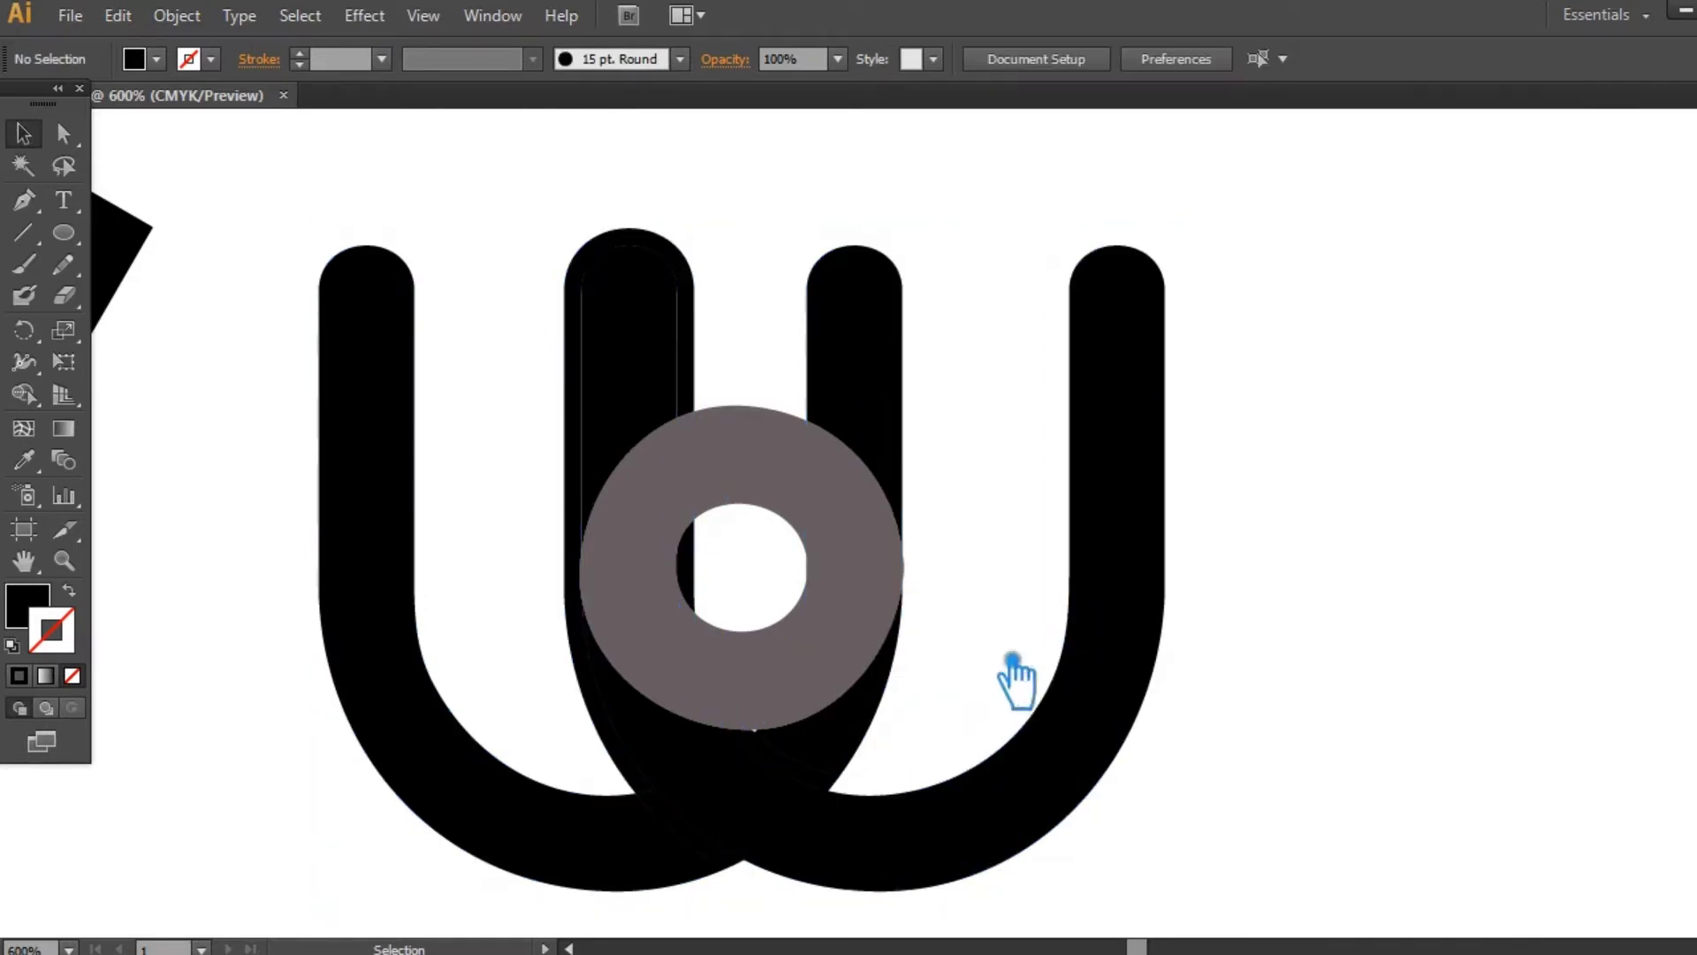
click(611, 716)
key(Delete)
- Try deleting the thin offset strip where the left U's arm meets the right U, and undo the deletion
click(826, 802)
key(Delete)
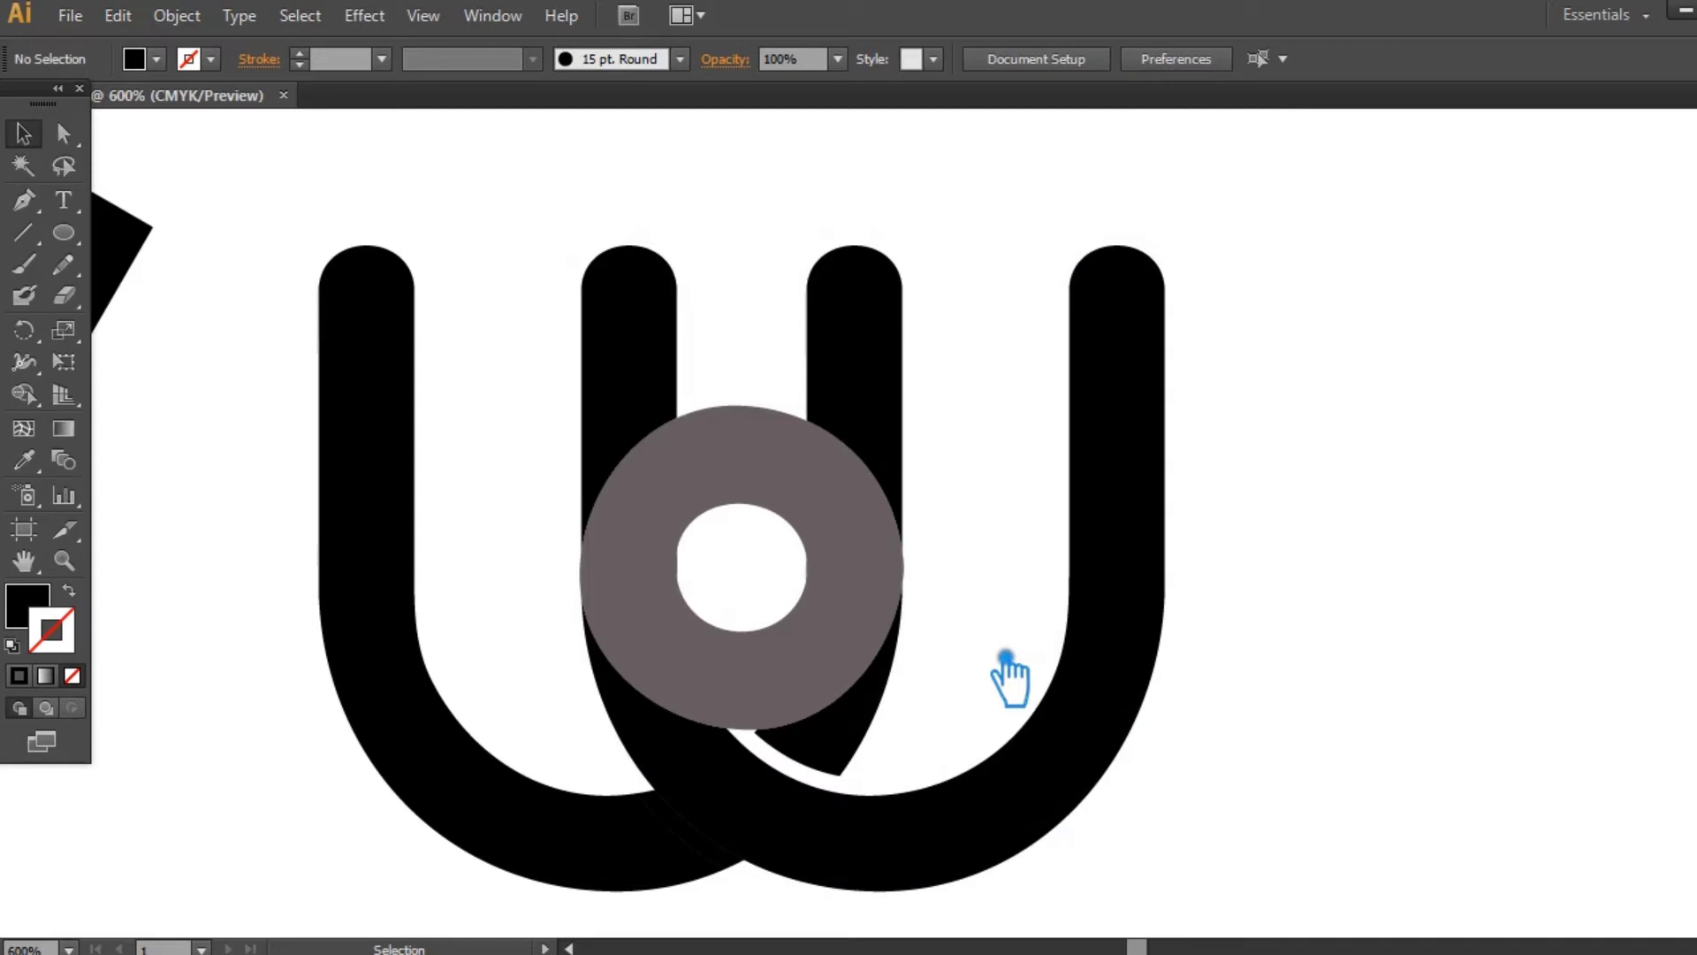
key(ctrl+z)
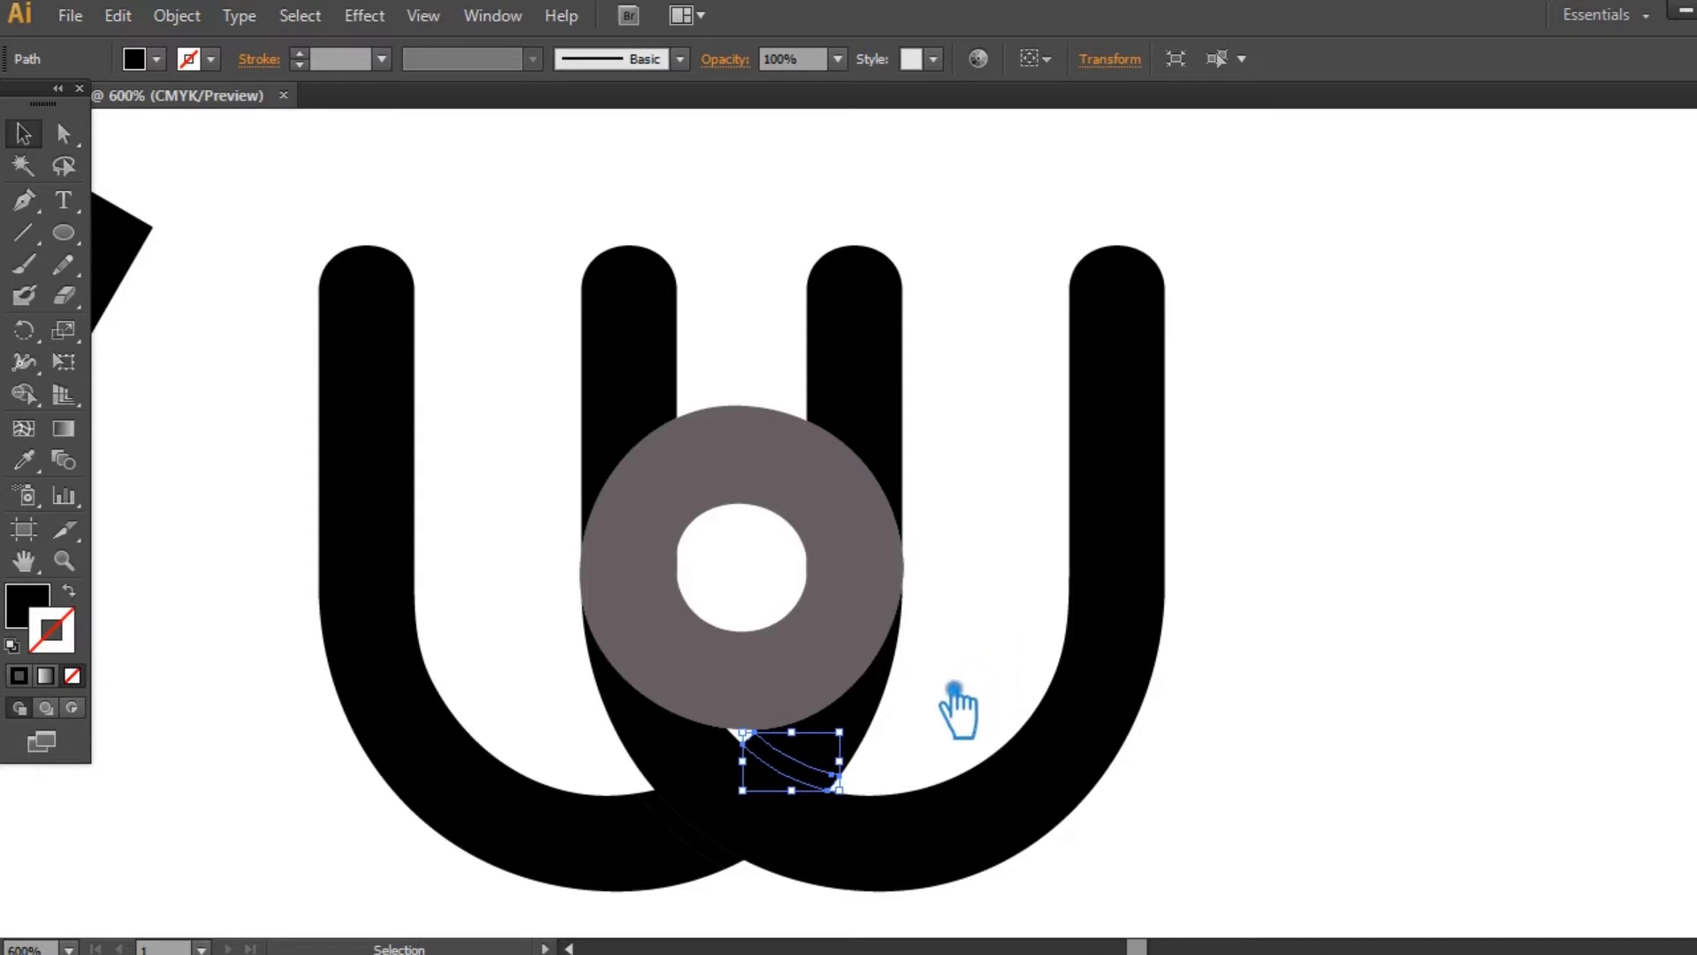
- Try removing the offset strip just below the ring once more, and undo the removal
key(Delete)
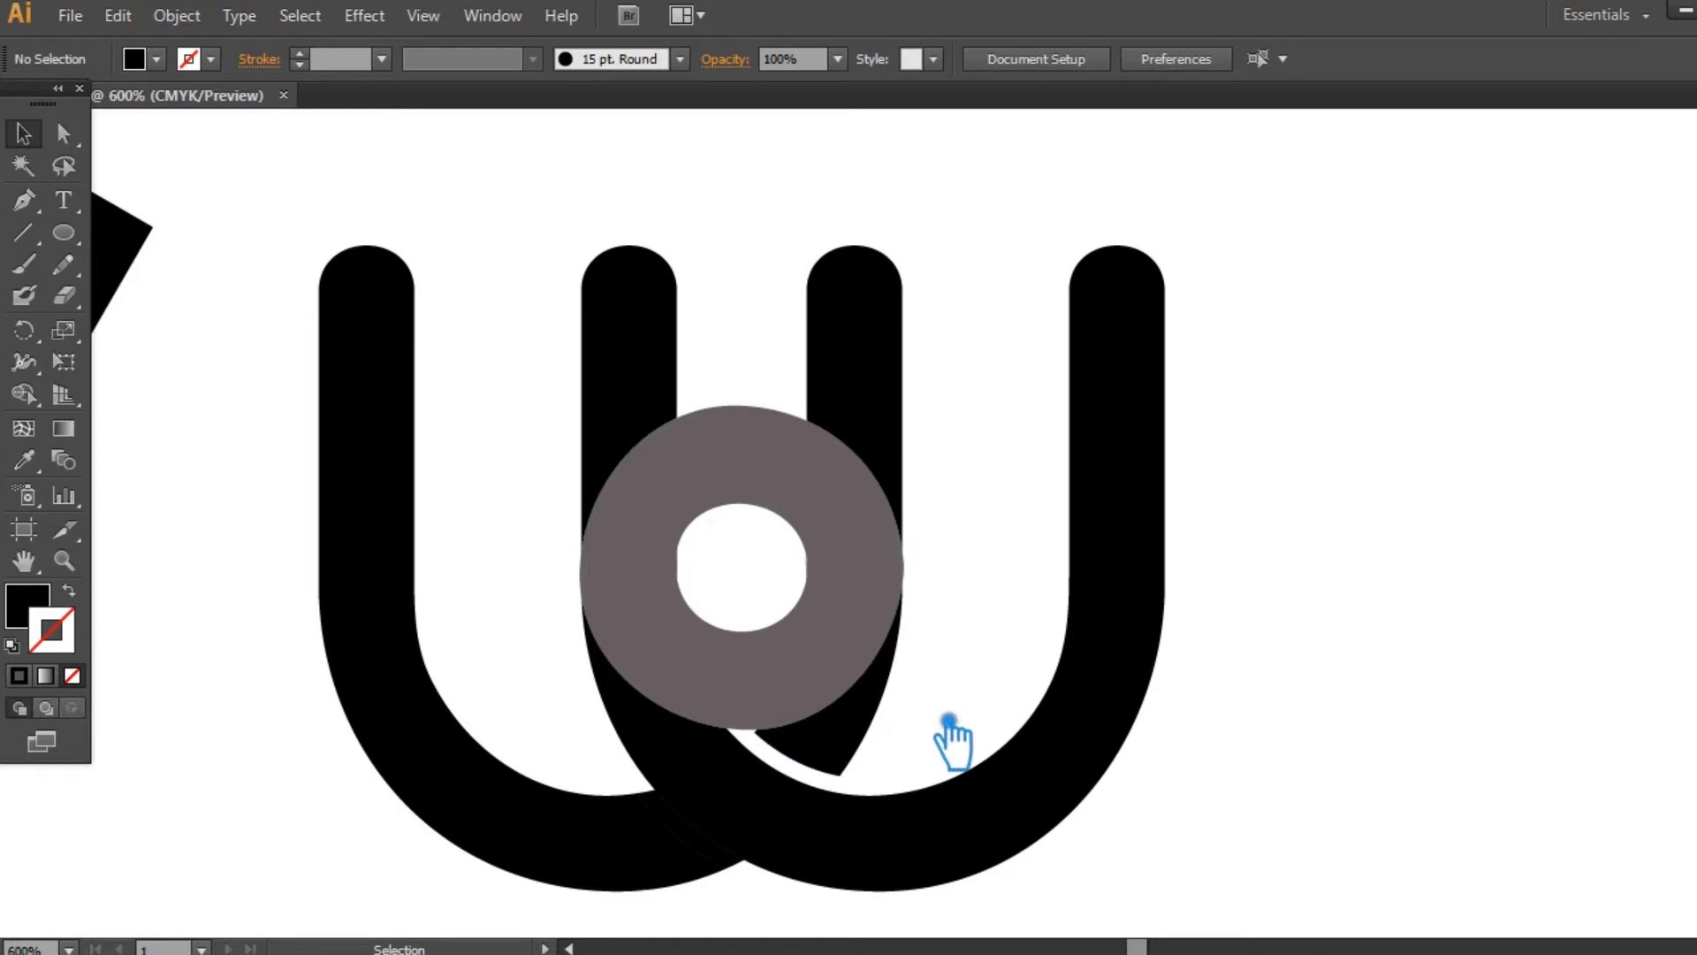
key(ctrl+z)
- Divide the ring and both U shapes with the Pathfinder, and ungroup the result
key(ctrl+plus)
key(ctrl+plus)
key(ctrl+plus)
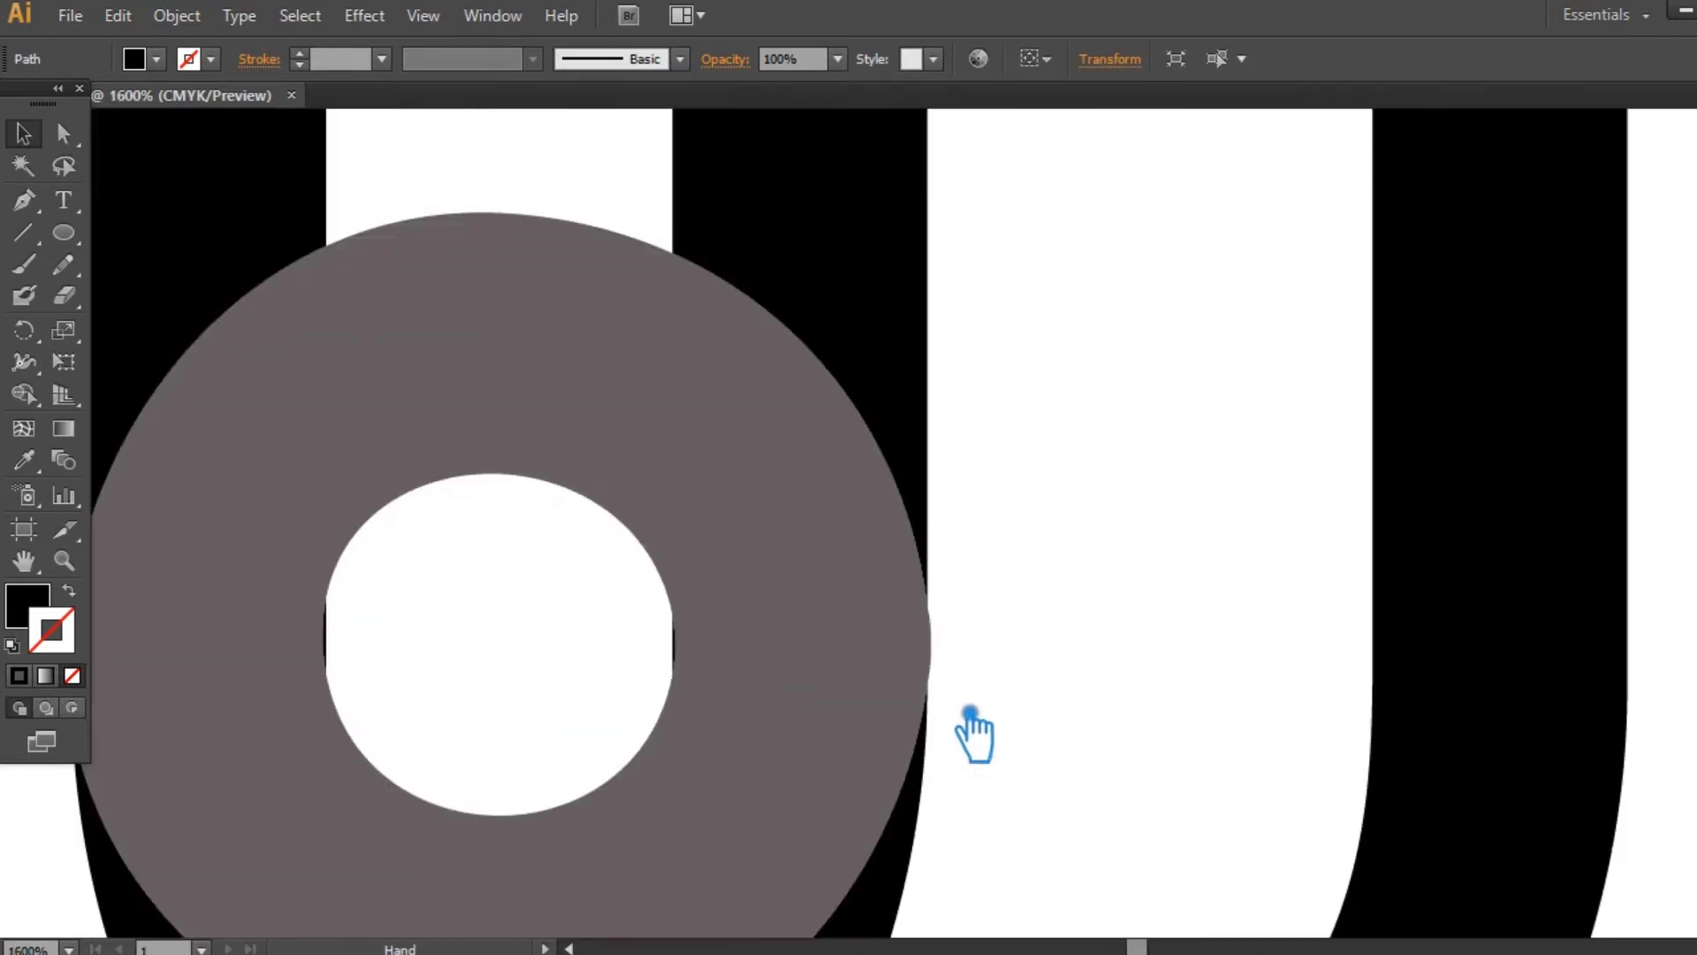
drag(669, 642, 955, 468)
click(1336, 437)
drag(1322, 610, 298, 285)
key(ctrl+shift+F9)
click(1477, 767)
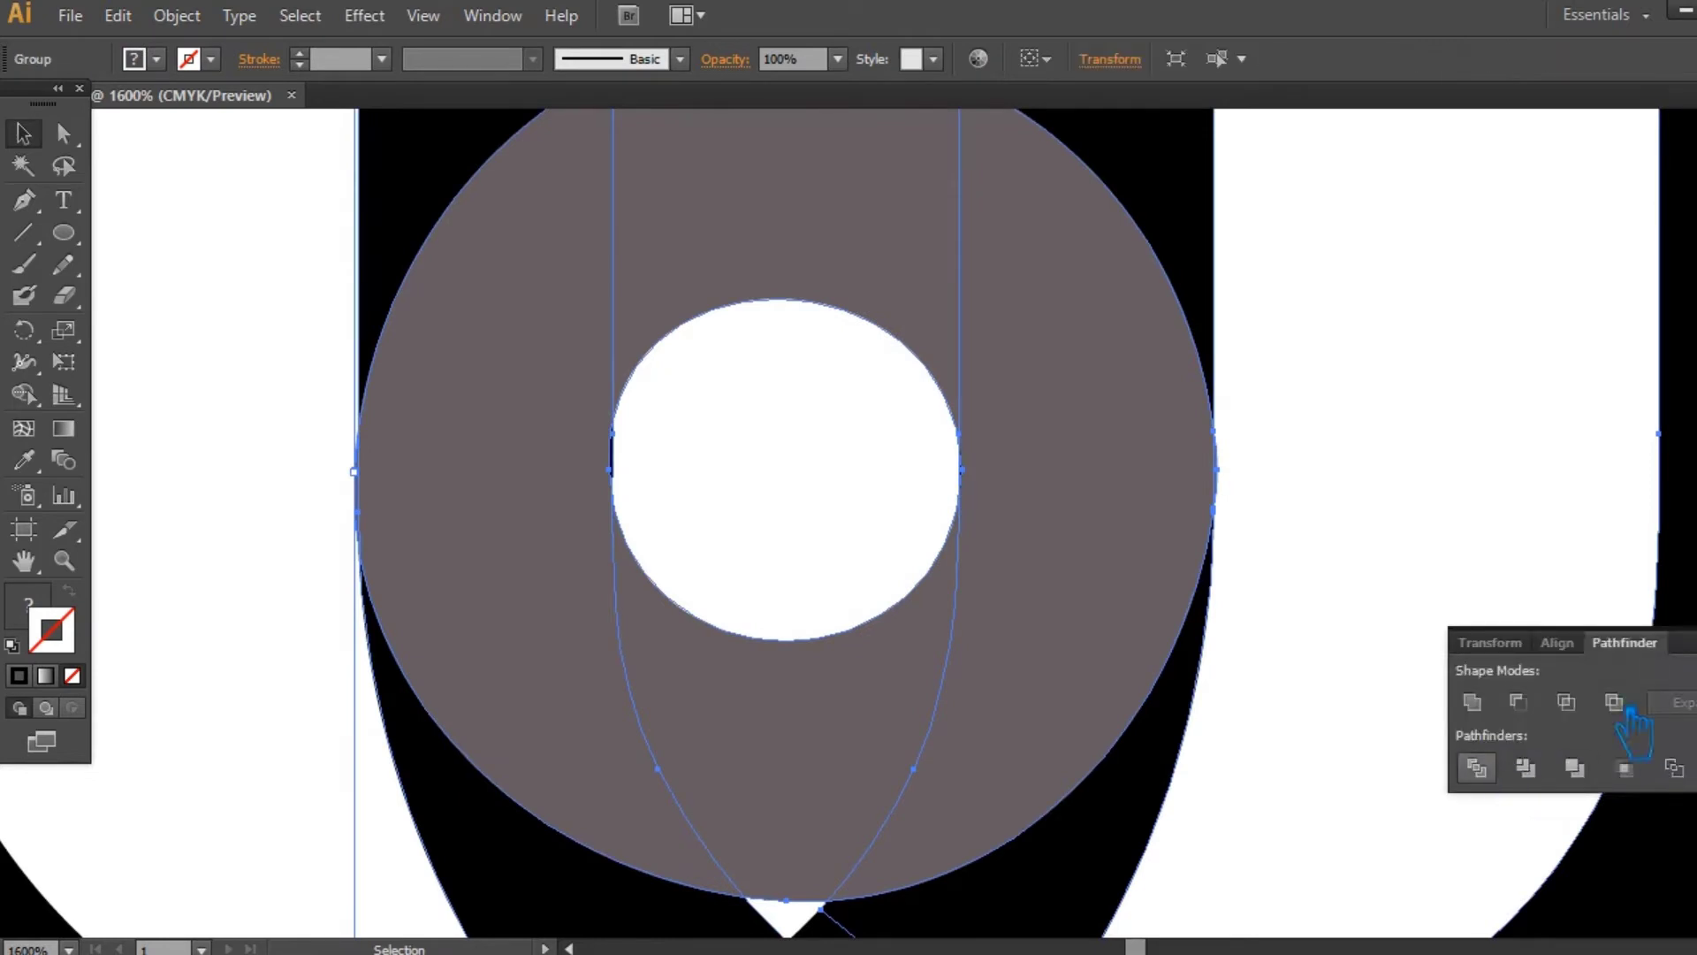
right_click(988, 398)
click(1089, 554)
- Delete the thin slivers on both sides of the ring's inner hole
click(1298, 483)
click(960, 470)
key(Delete)
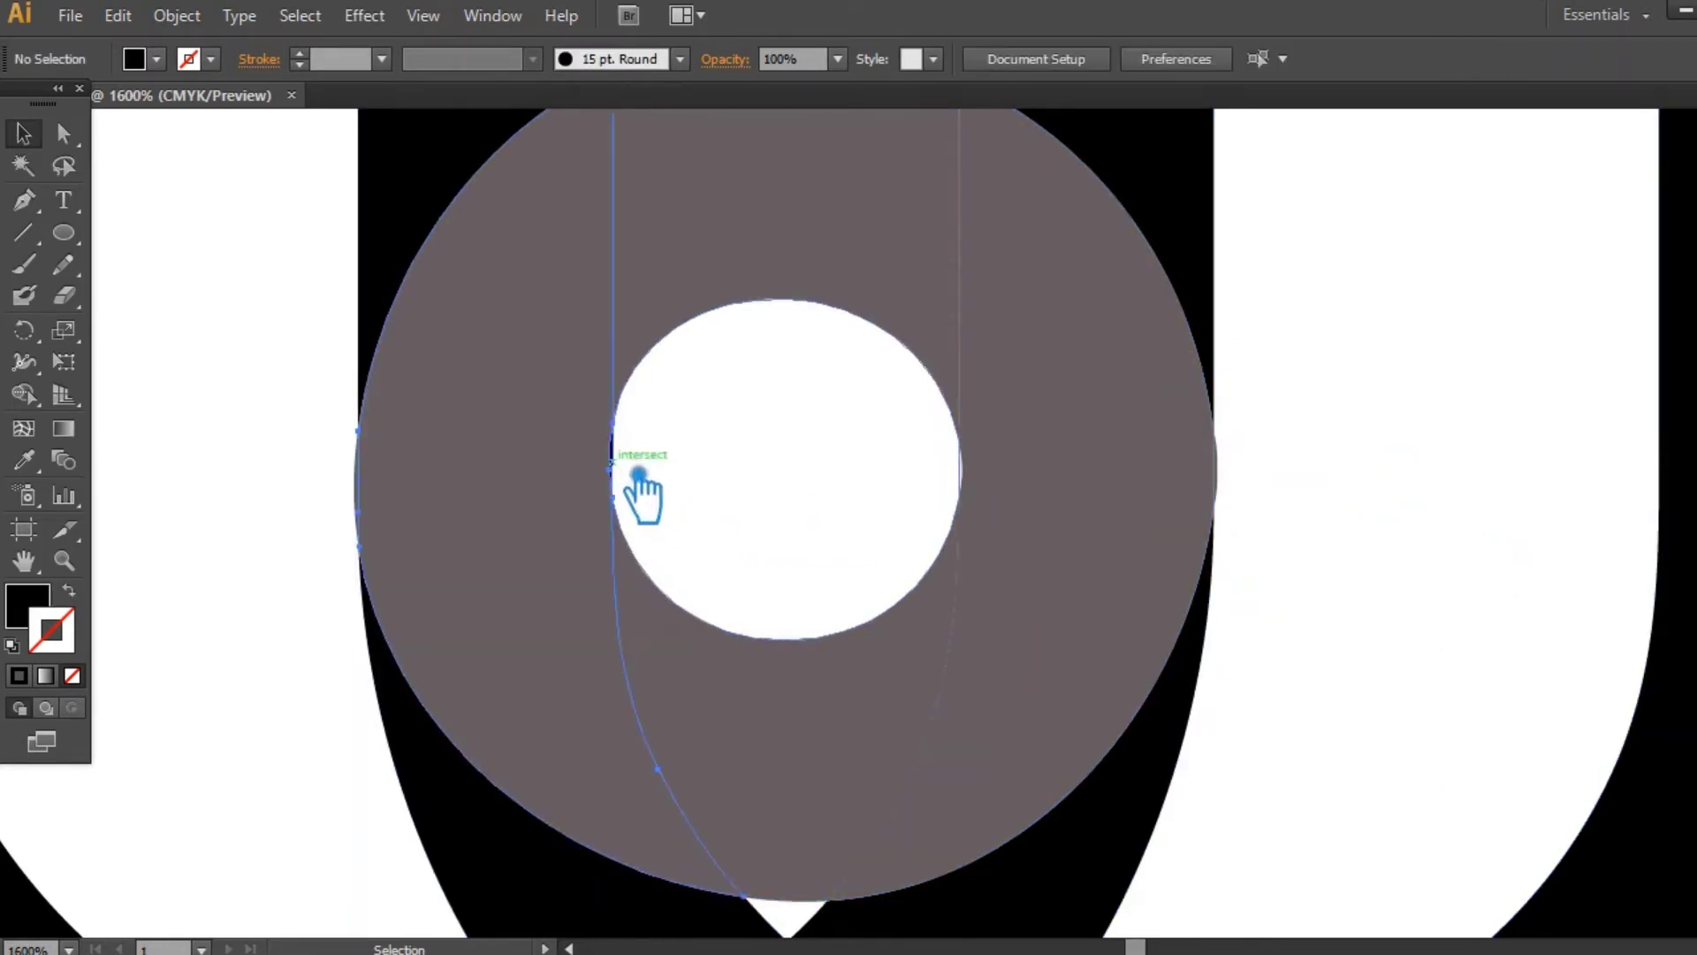
click(613, 463)
click(686, 475)
click(613, 461)
click(622, 460)
click(614, 459)
click(621, 459)
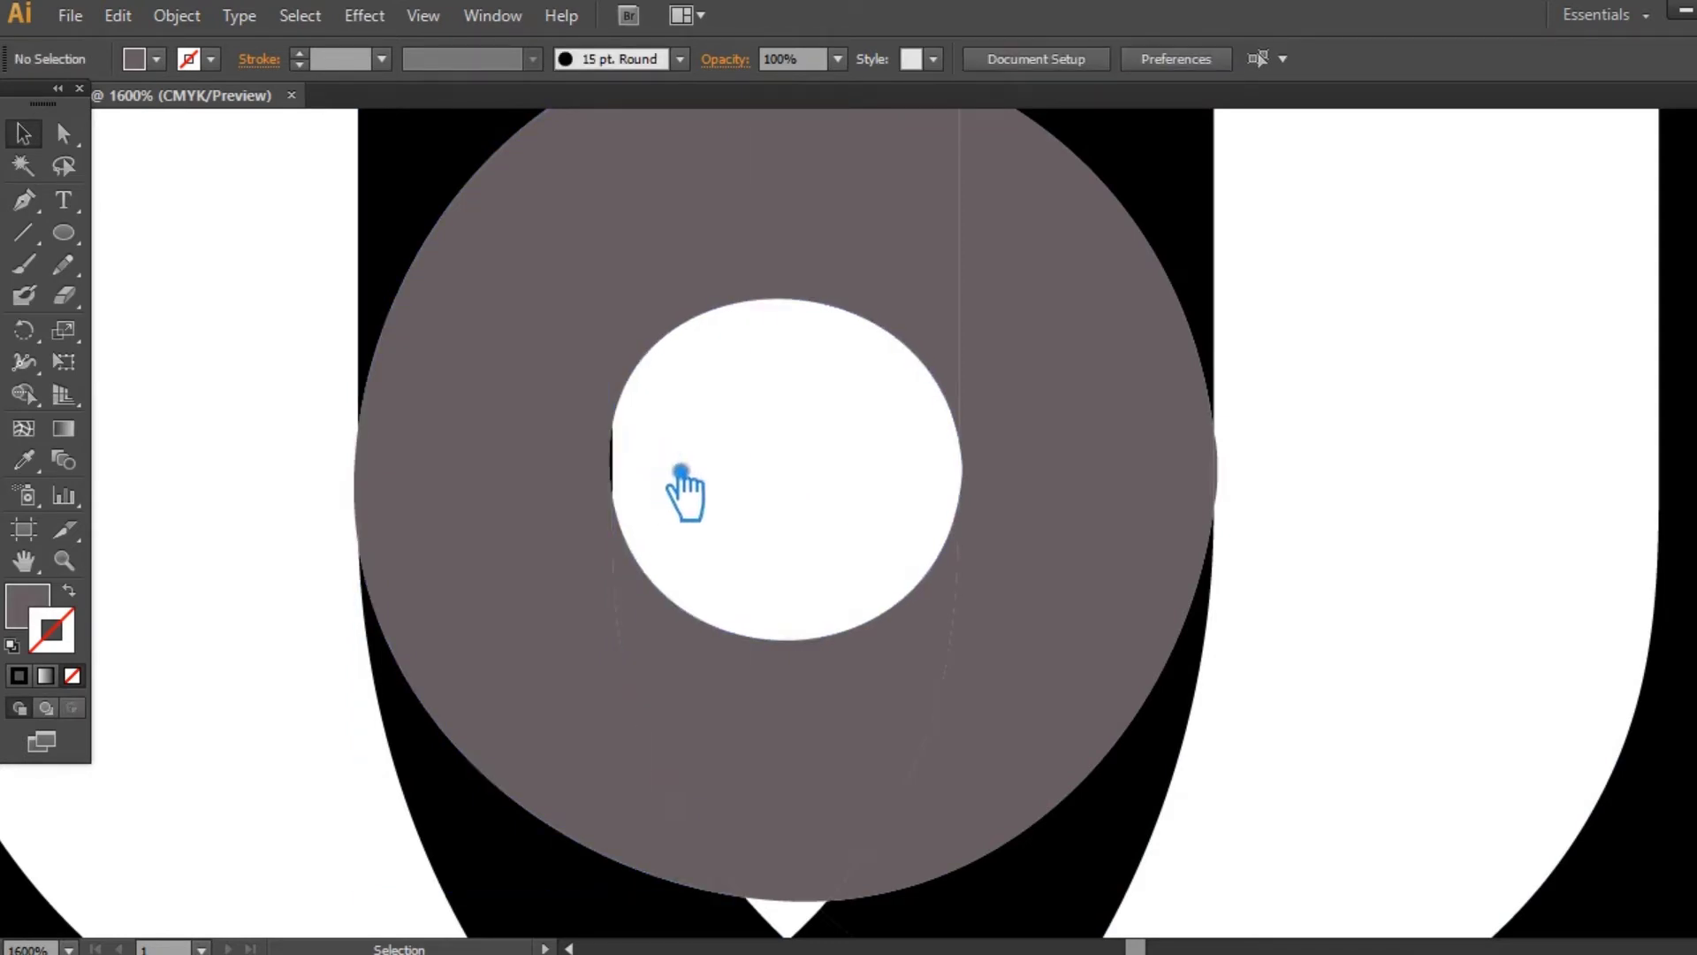
alt+scroll(638, 469, up, 3)
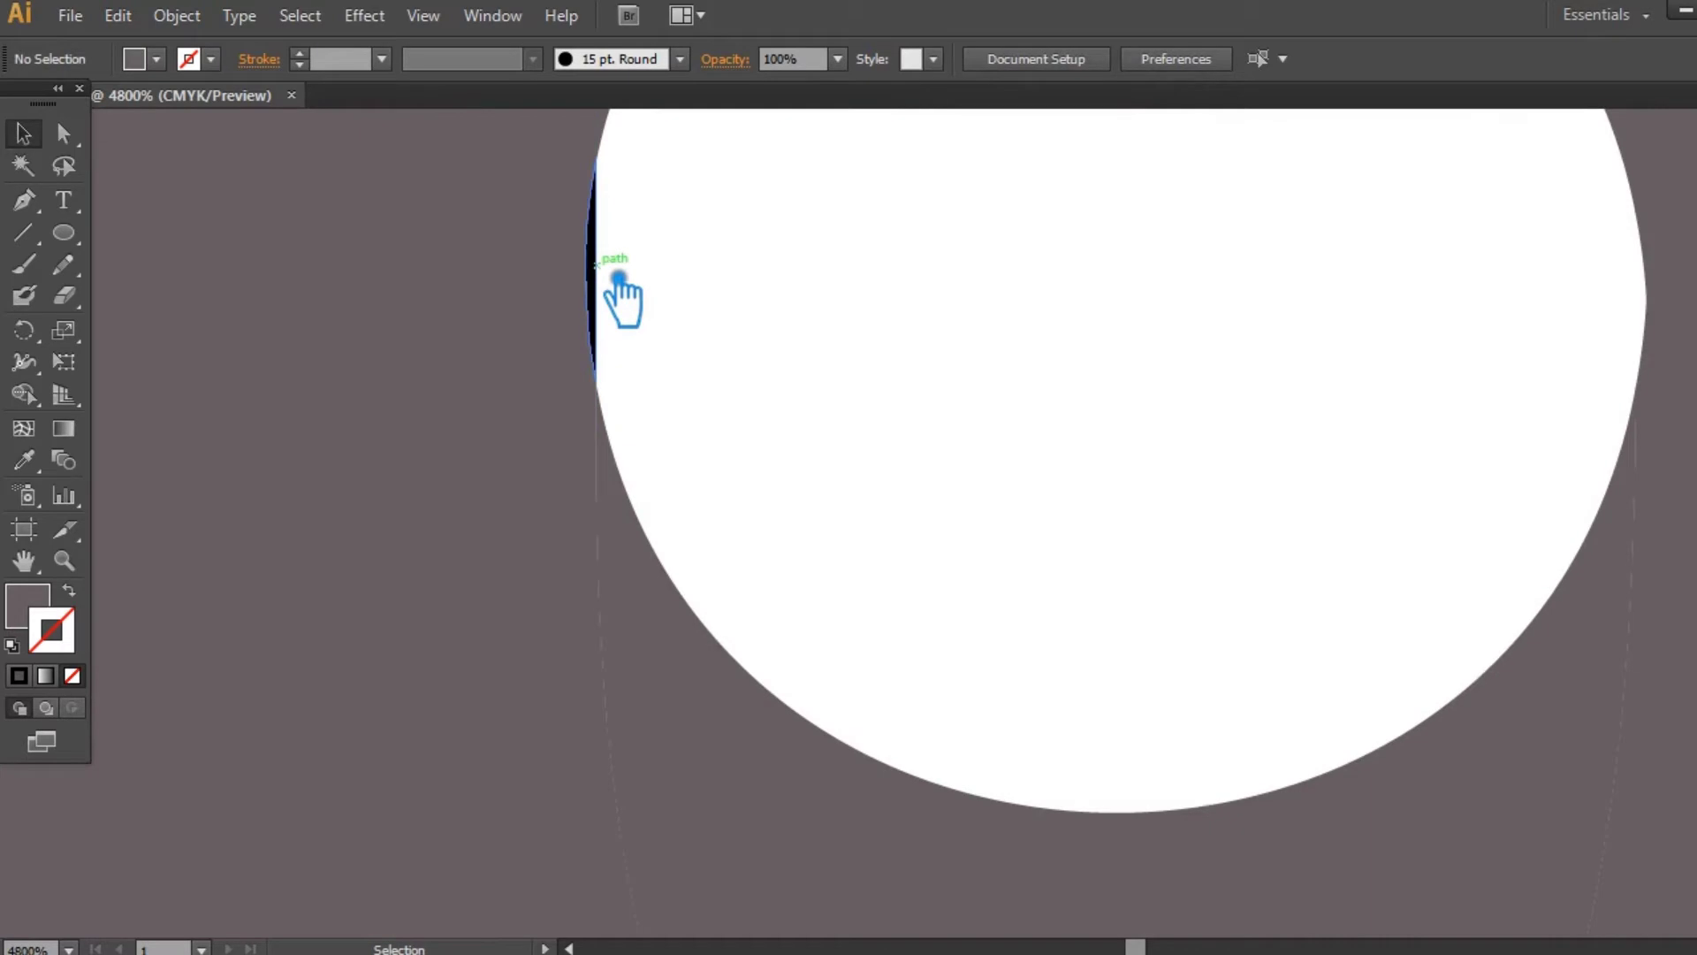
click(617, 295)
key(Delete)
alt+scroll(763, 328, down, 2)
key(ctrl+minus)
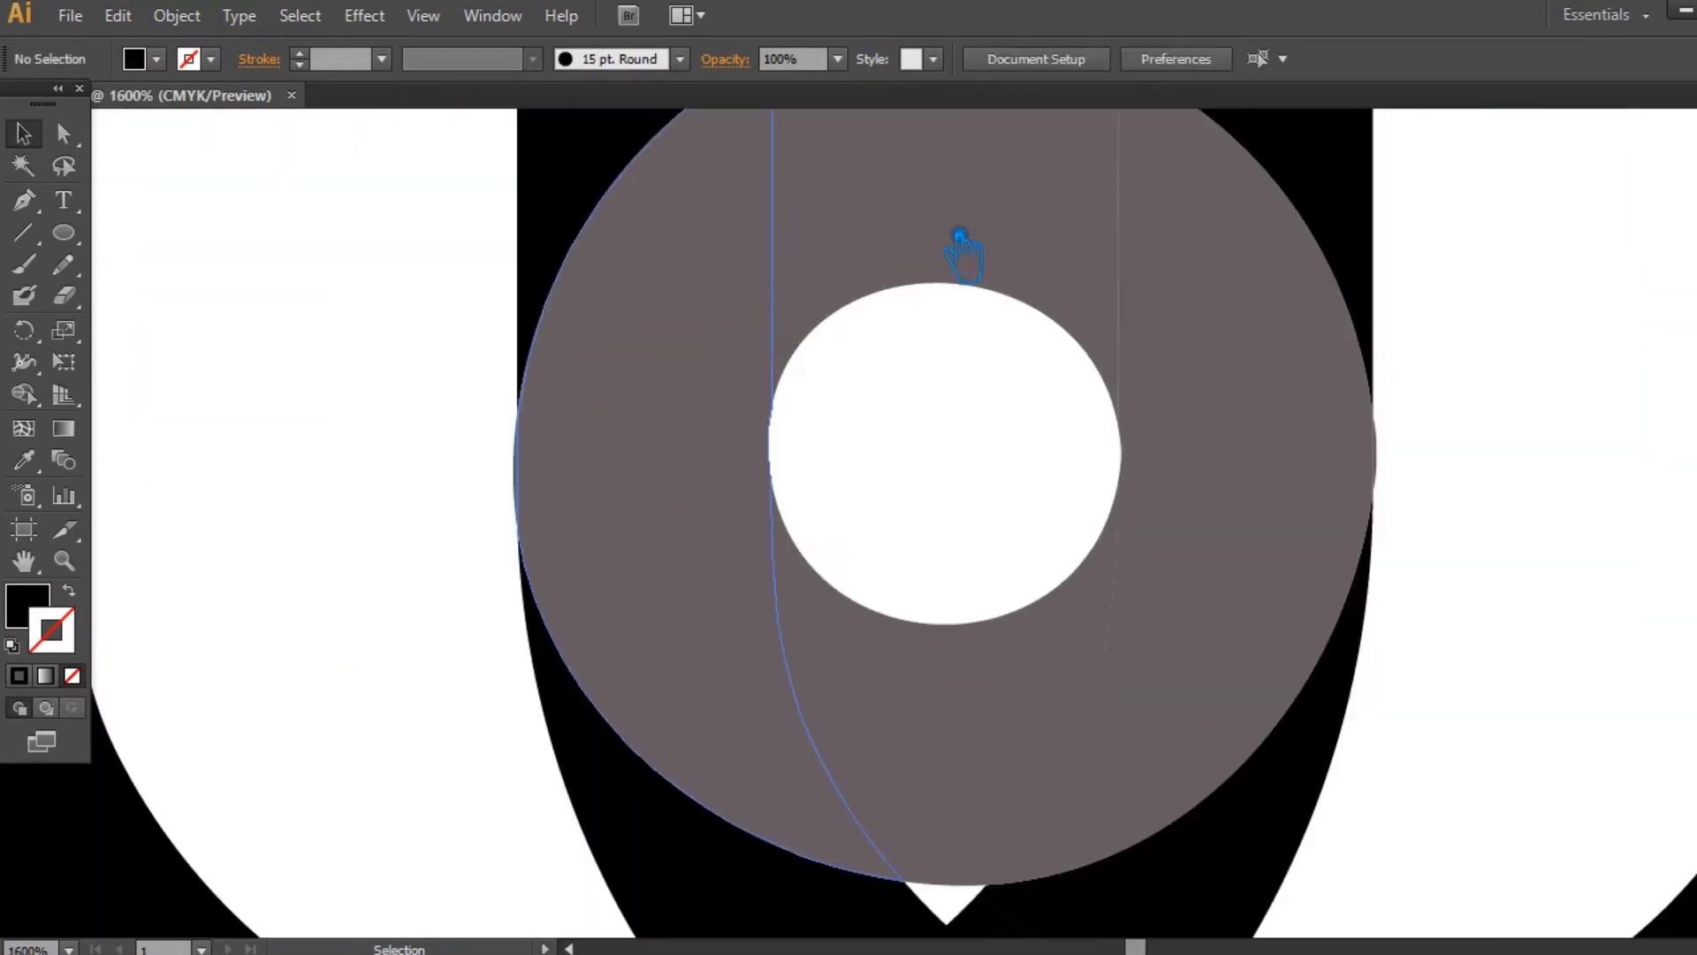
- Delete the sliver protruding past the inner arm at the ring's outer edge
drag(1461, 409, 1336, 477)
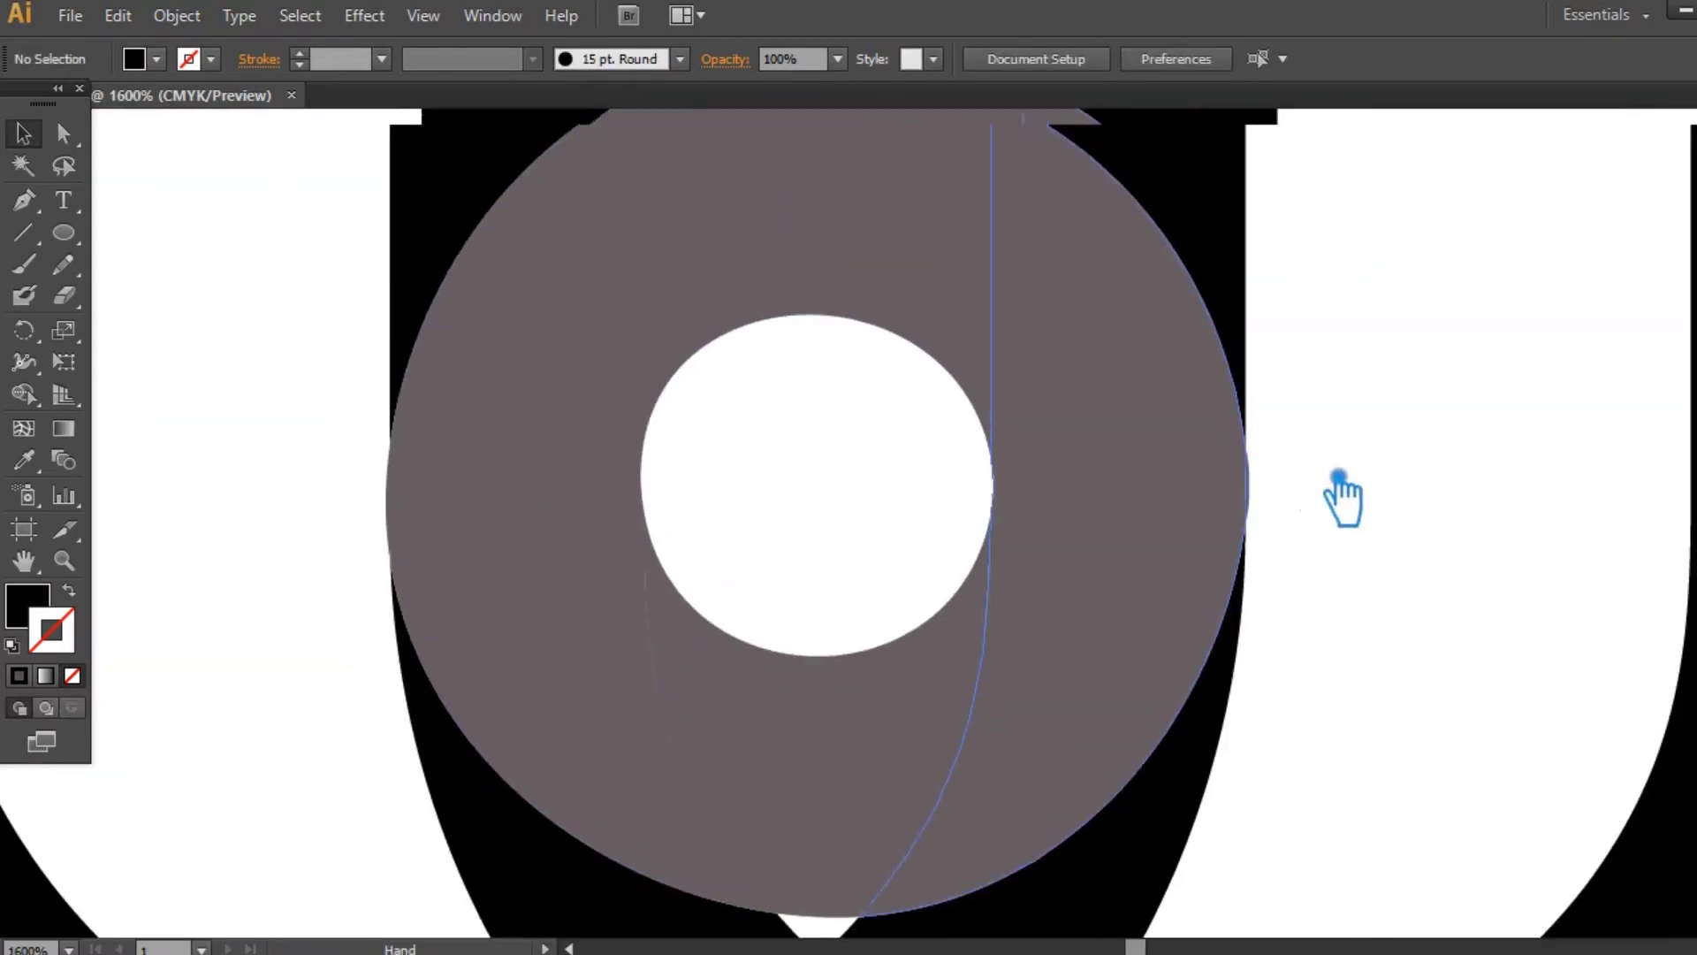
click(1271, 522)
key(Delete)
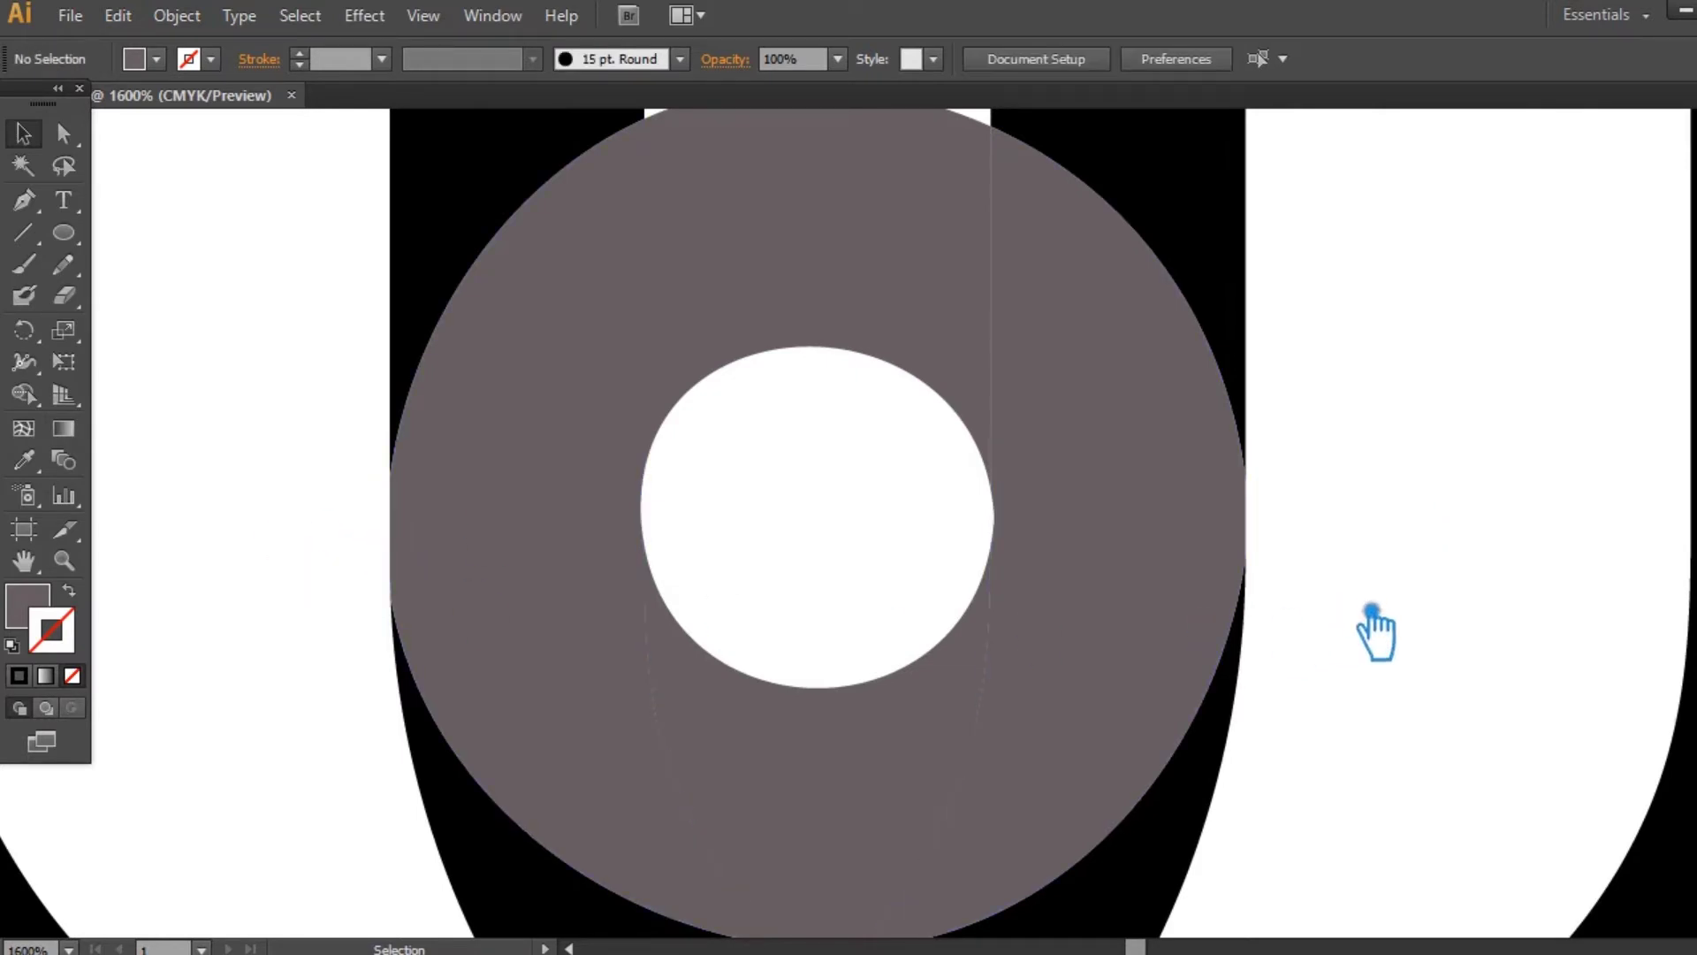
- Delete the parts of the two inner U arms that extend above the ring
drag(1369, 619, 1357, 784)
click(1125, 303)
key(Delete)
click(495, 292)
key(Delete)
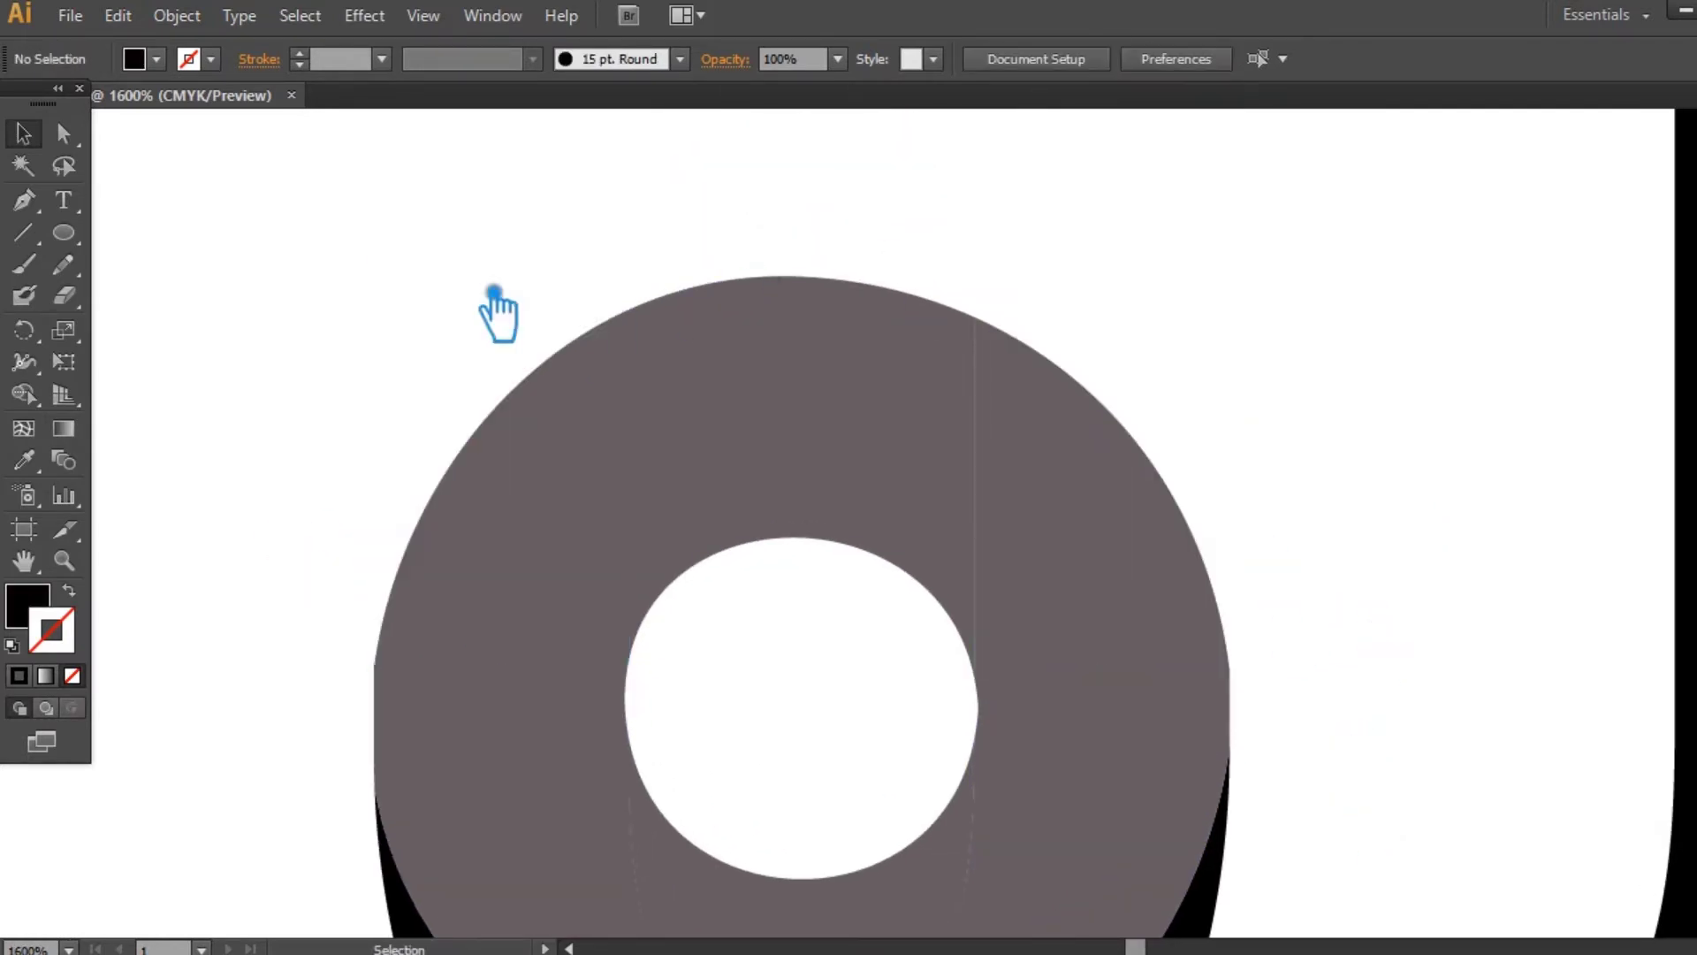
key(ctrl+minus)
key(ctrl+minus)
key(ctrl+minus)
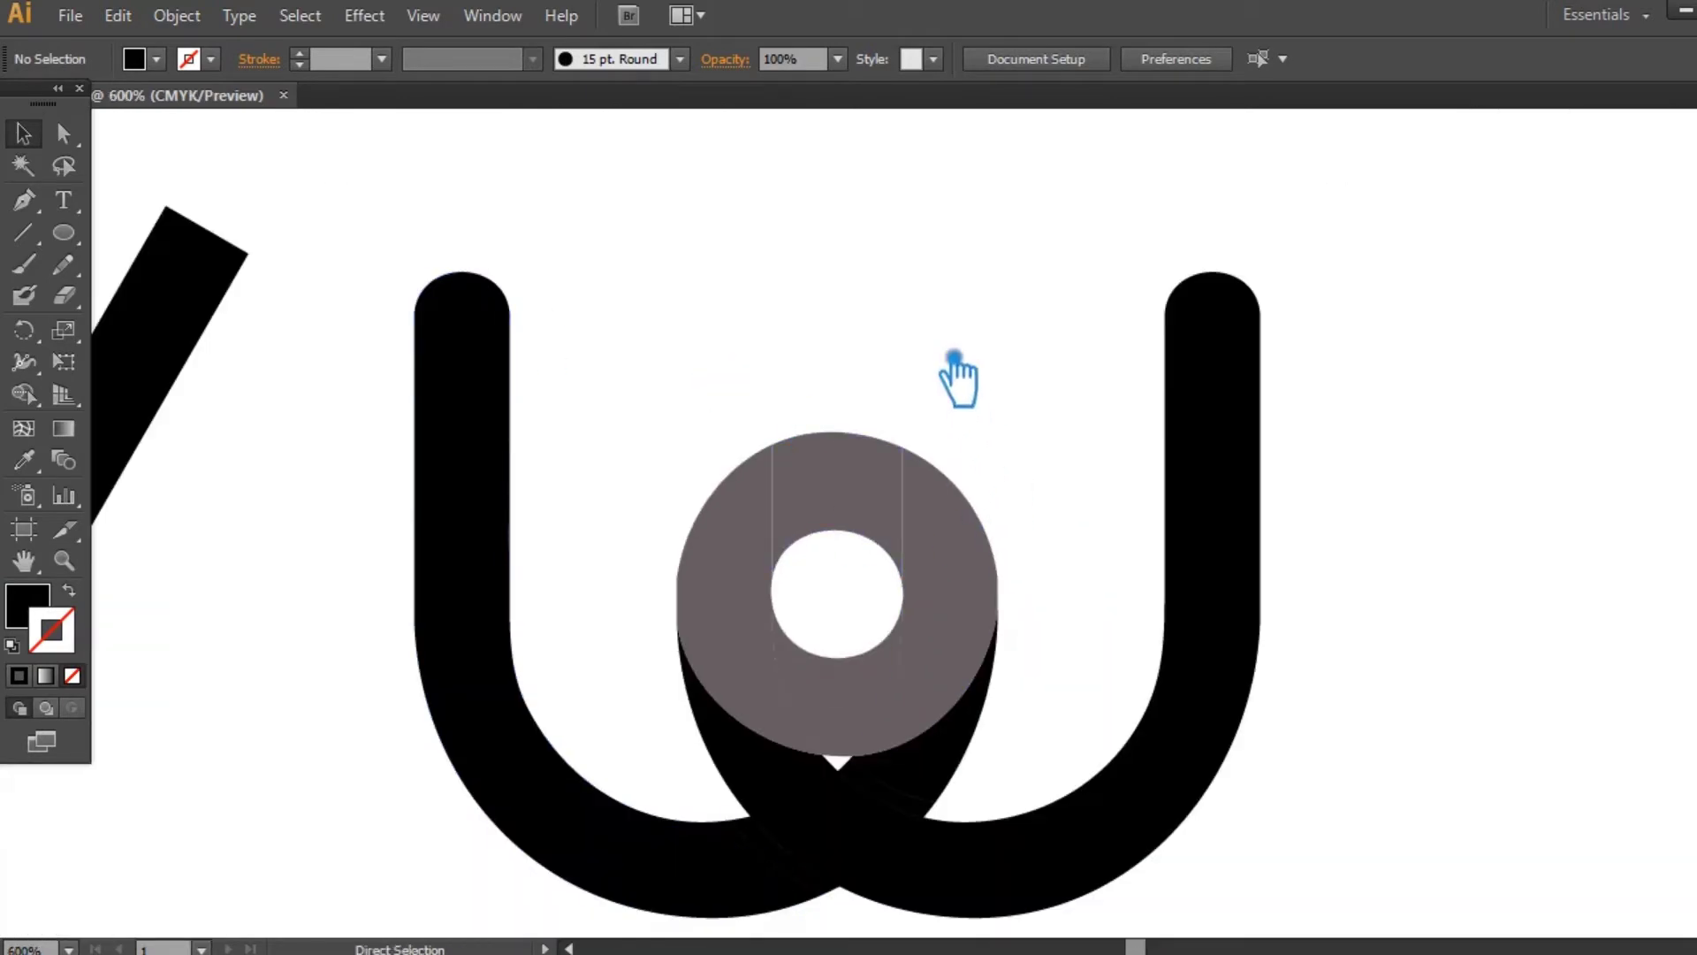
- Start a Pen path from the white notch below the ring, curving up to the hole's left edge, with no fill
key(ctrl+plus)
key(ctrl+plus)
drag(1015, 394, 926, 203)
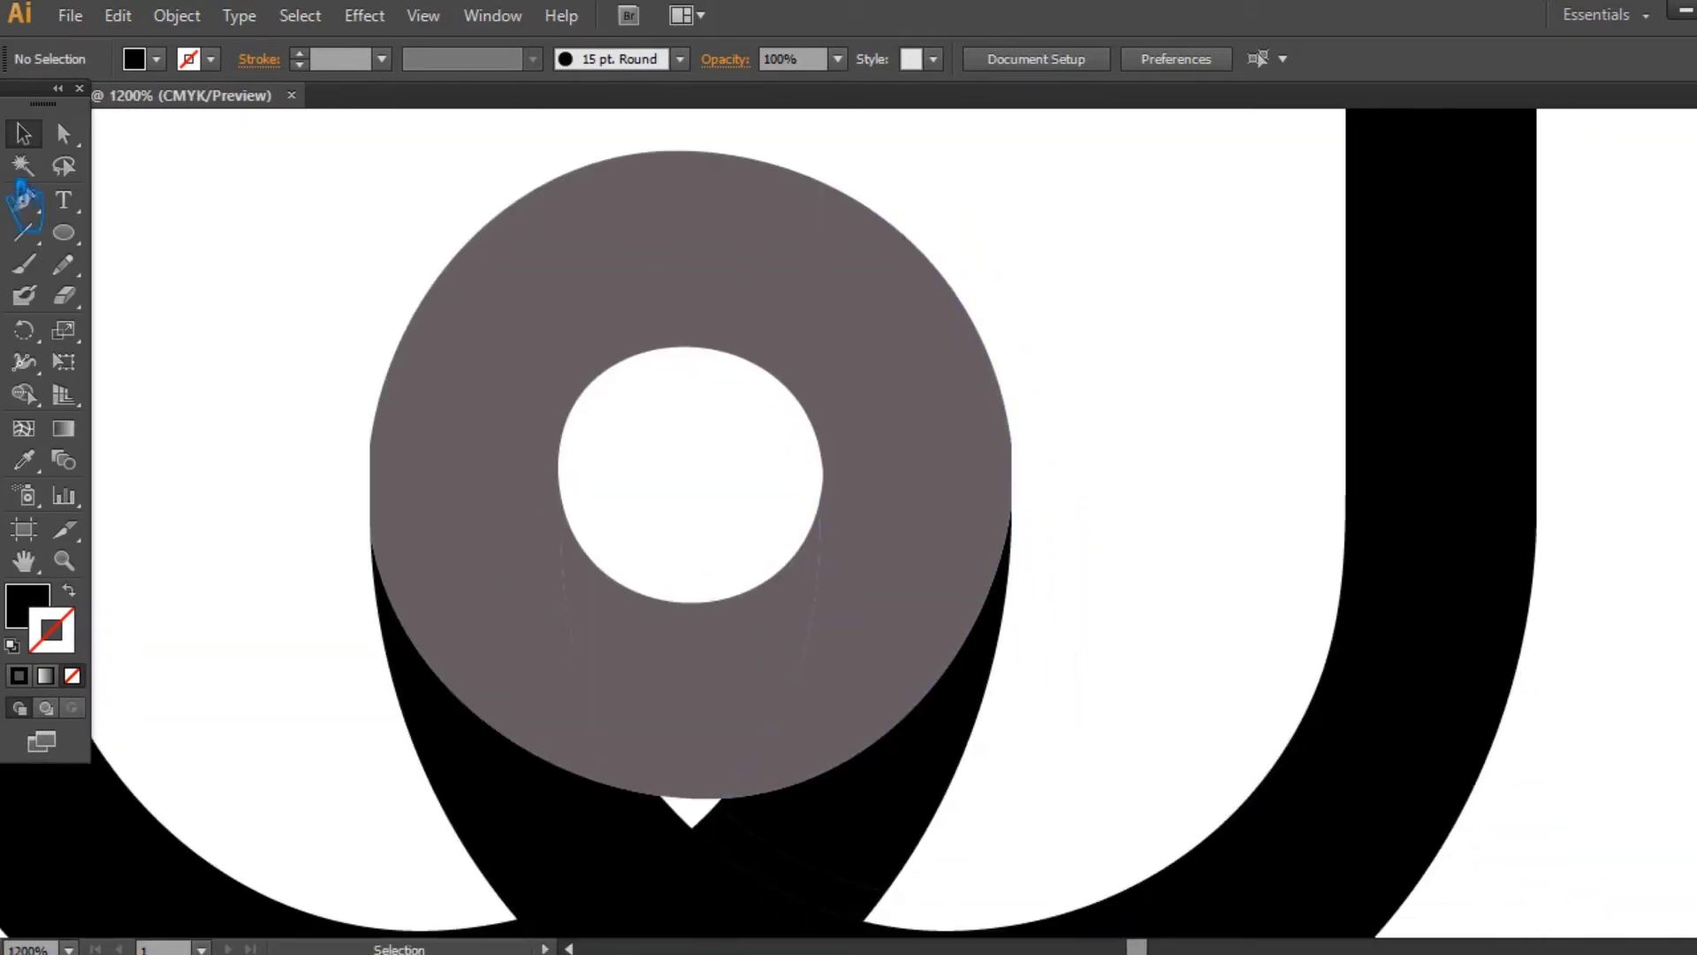
click(692, 828)
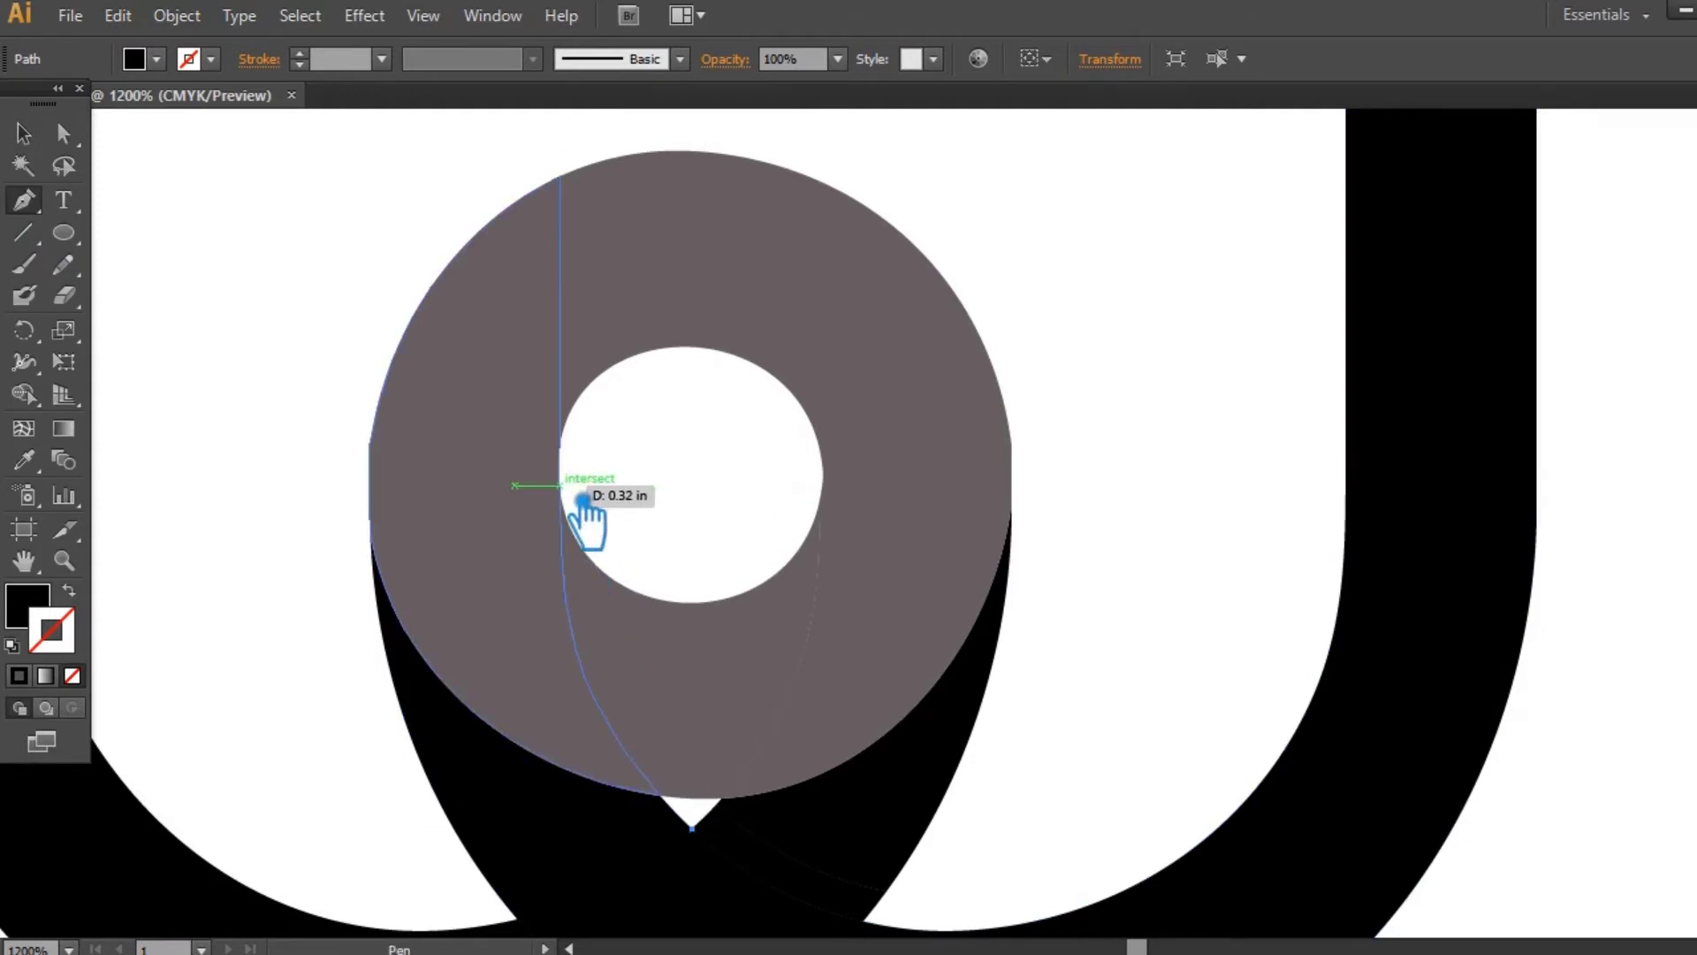
drag(559, 489, 595, 302)
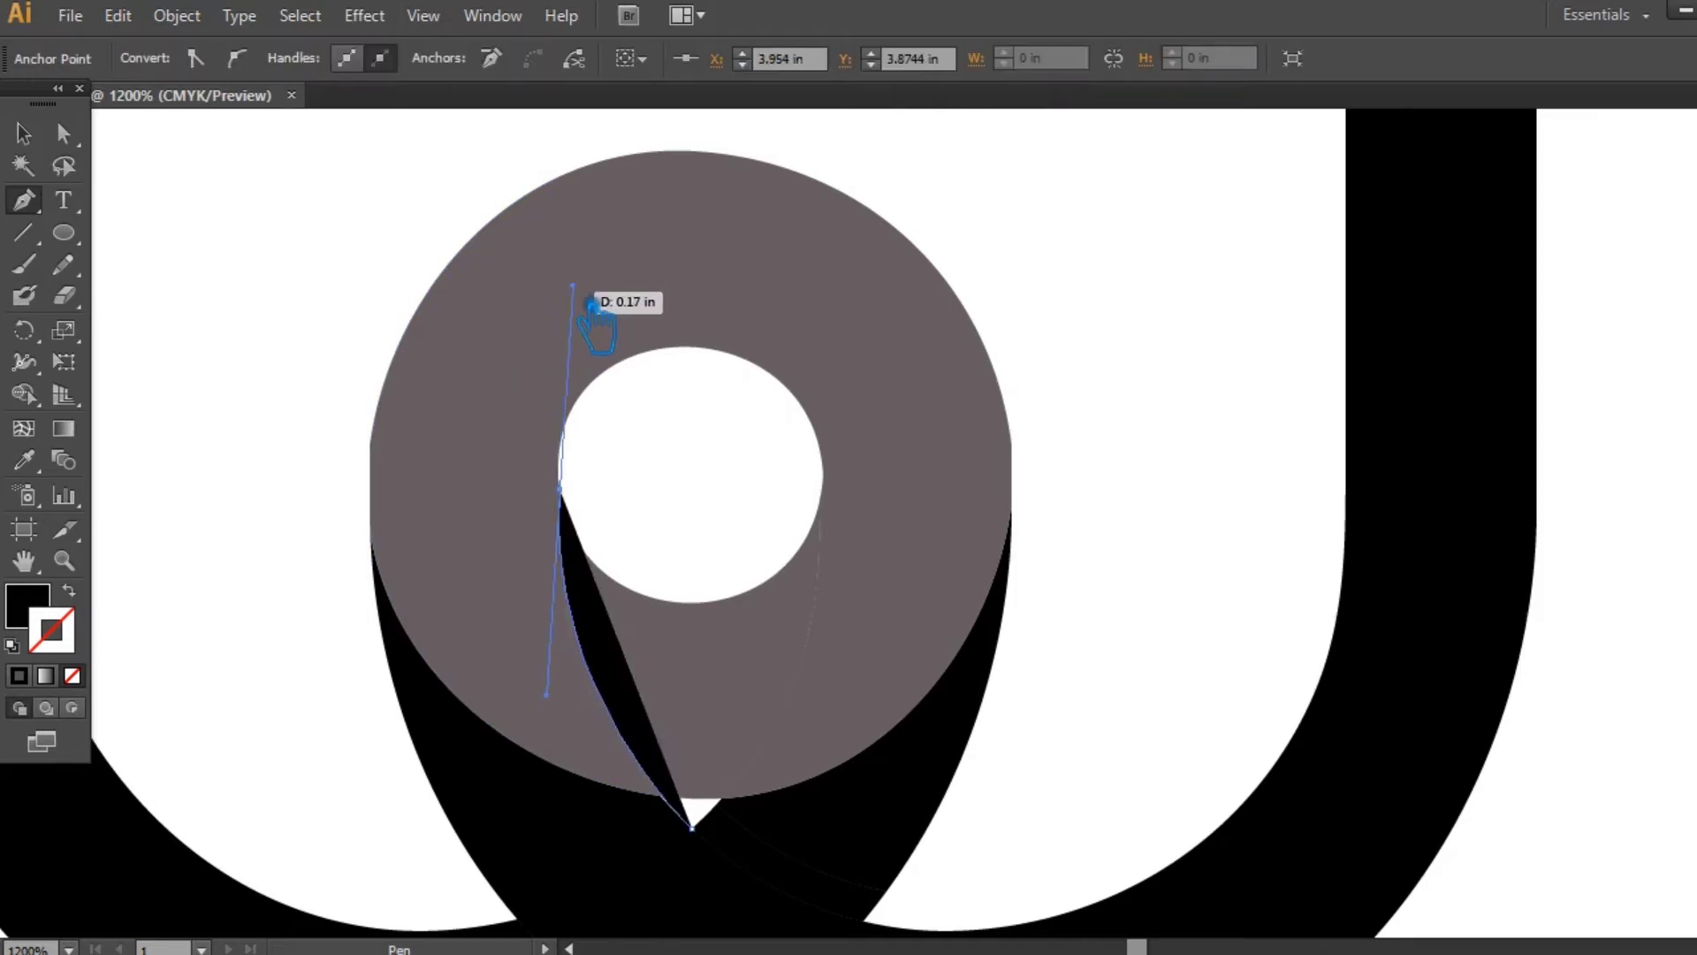
click(27, 605)
click(71, 675)
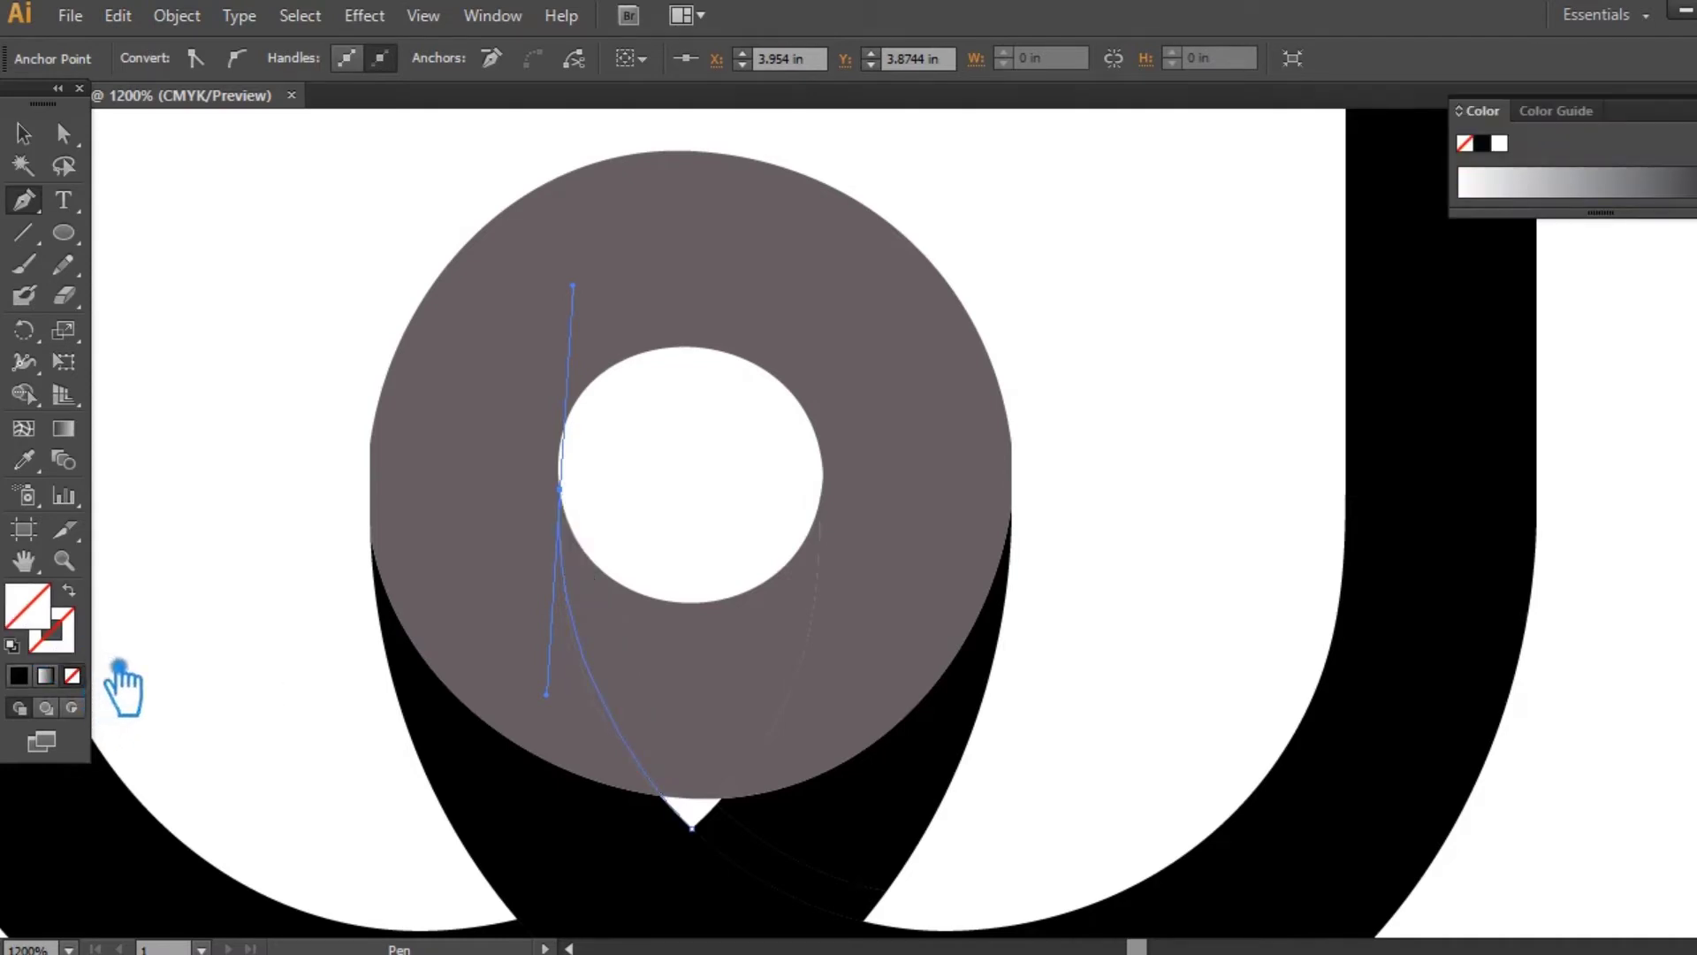
- Continue the Pen path across to the hole's right edge and close it with a curve back to the notch
drag(796, 488, 822, 506)
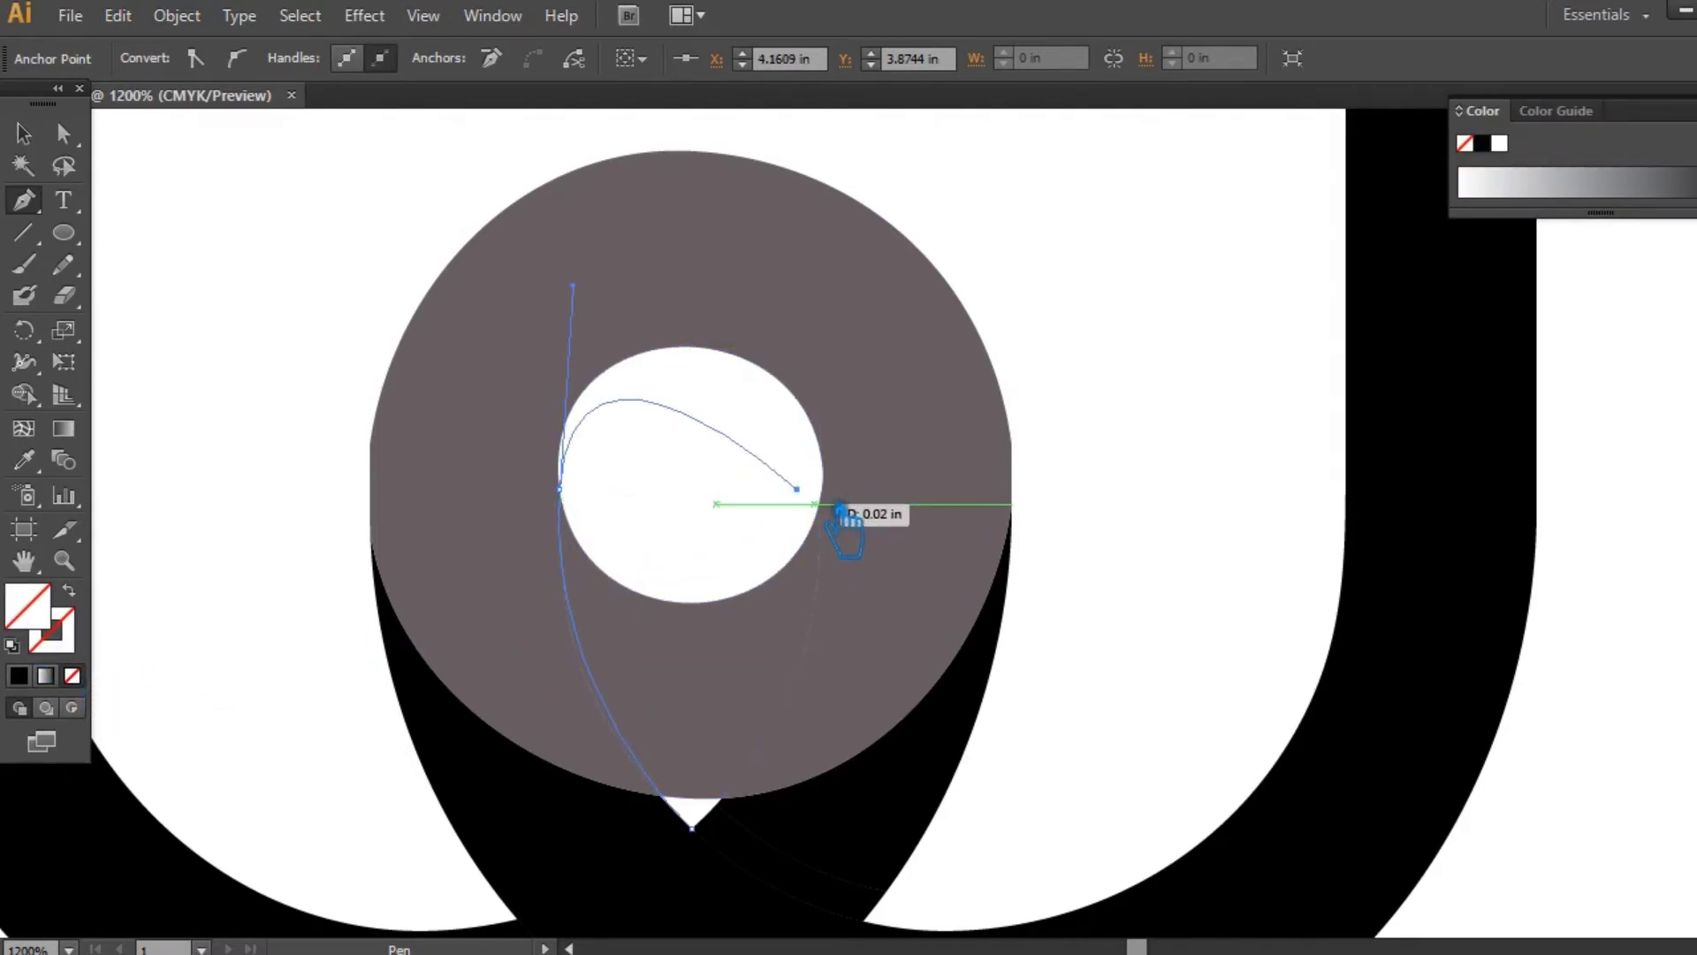
click(823, 470)
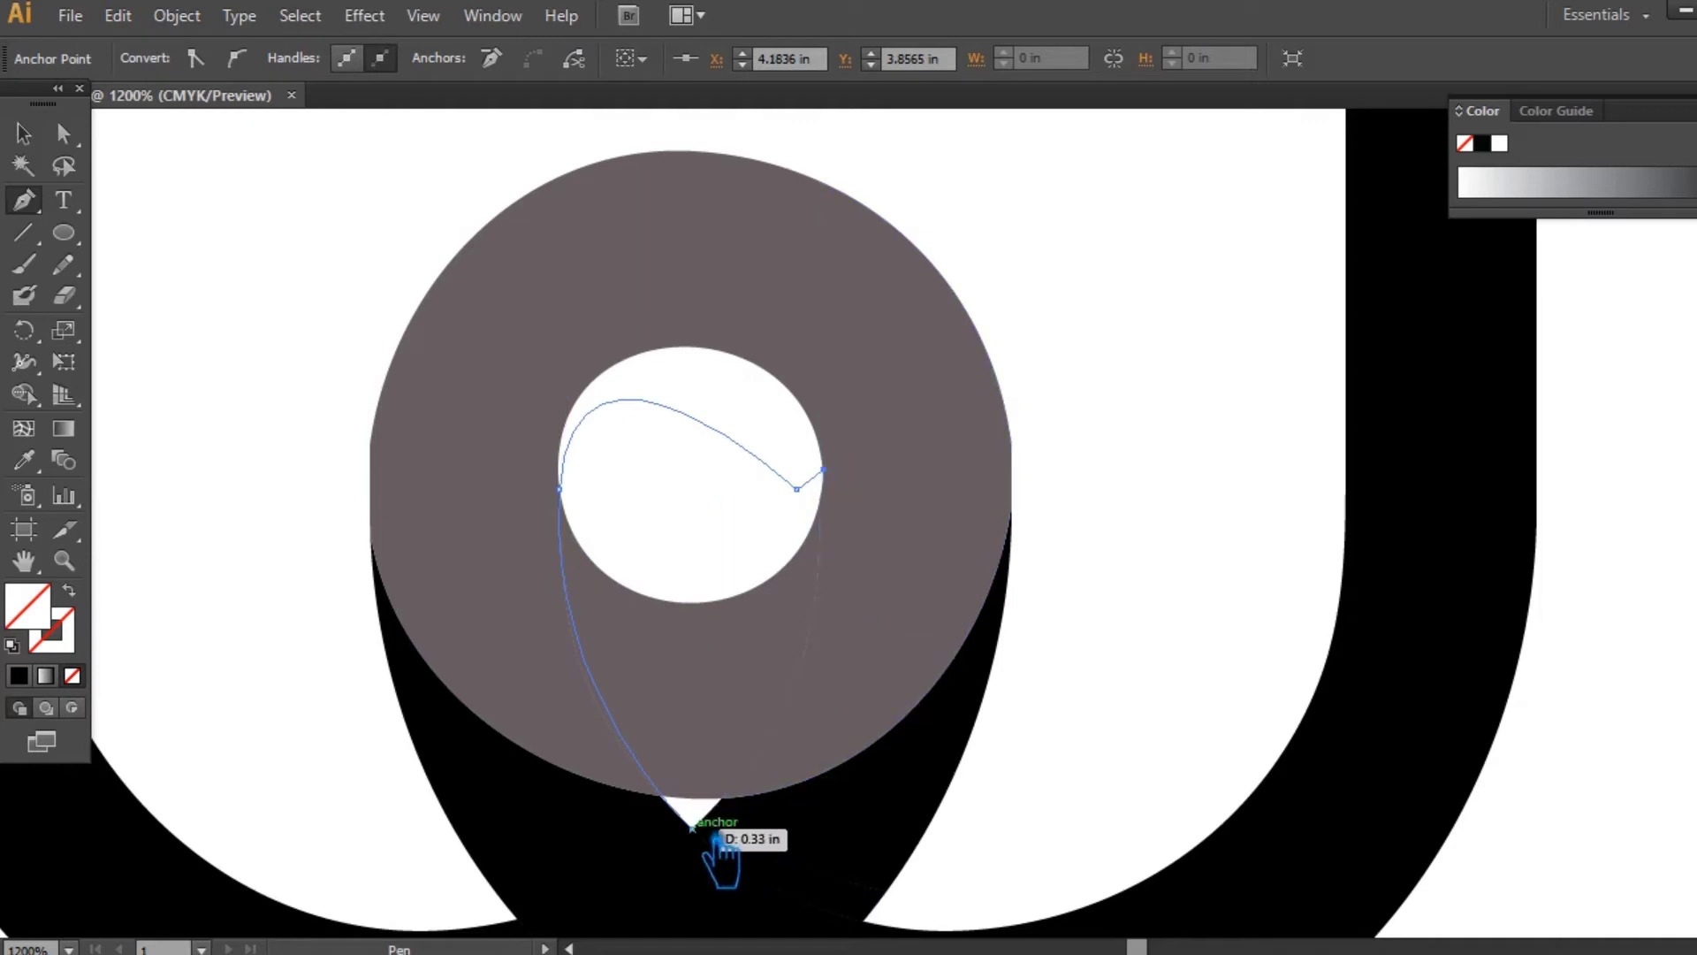
drag(715, 847, 548, 910)
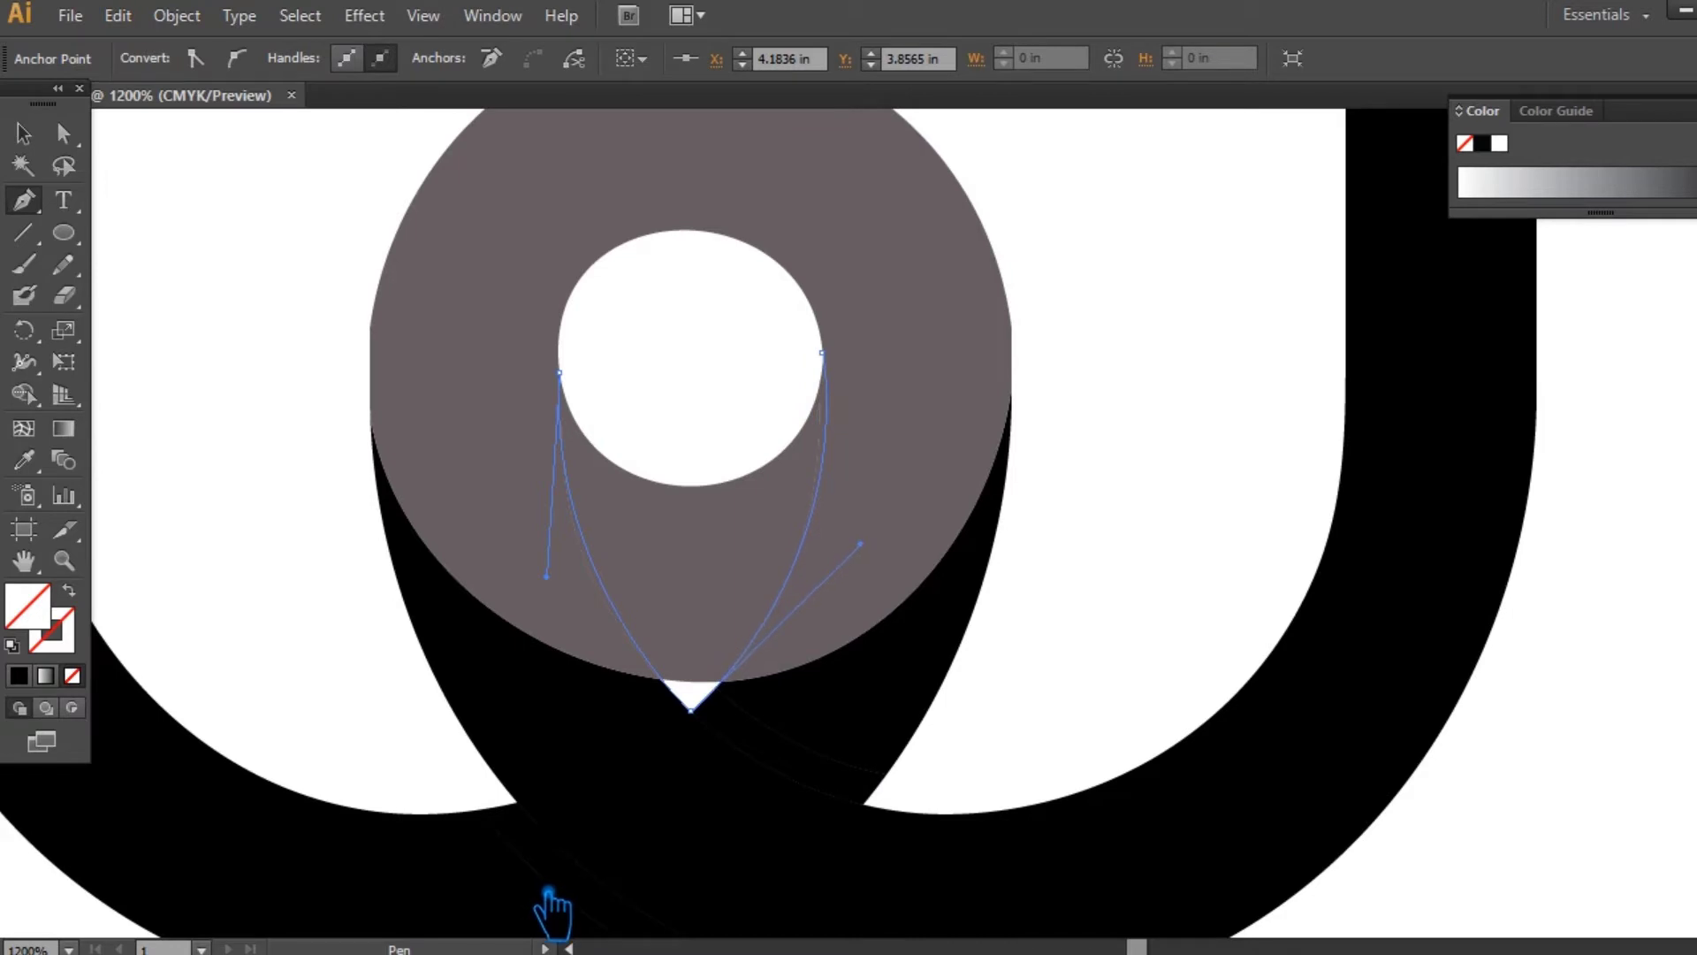
key(a)
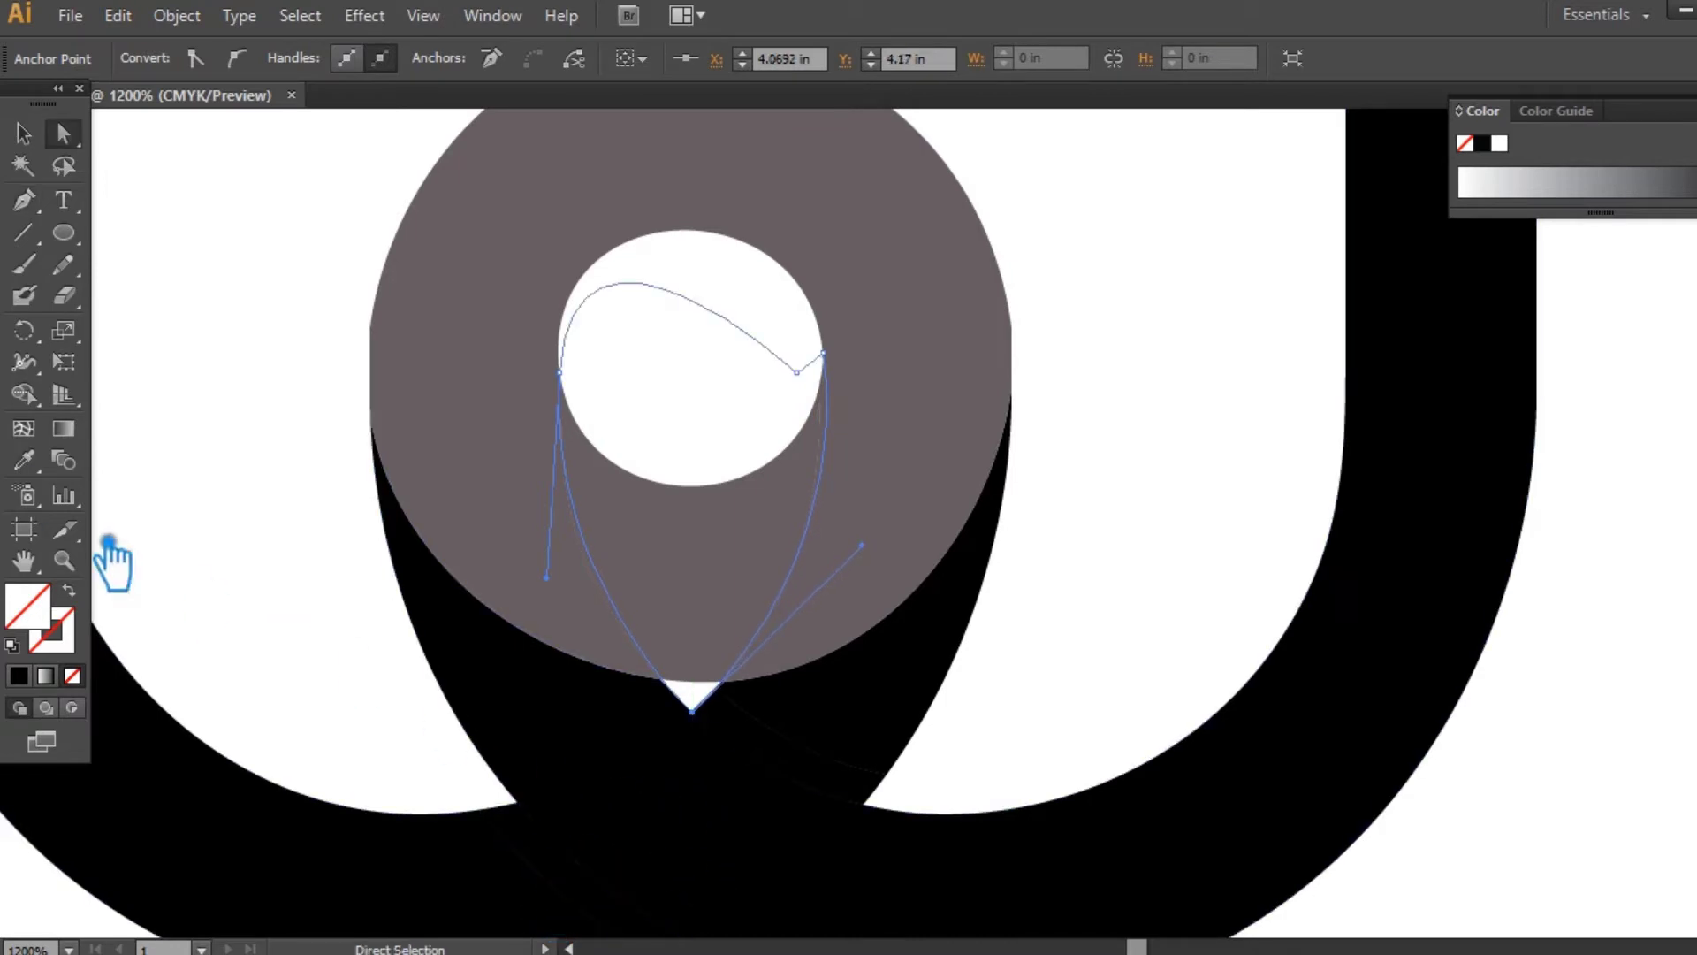
key(ctrl+plus)
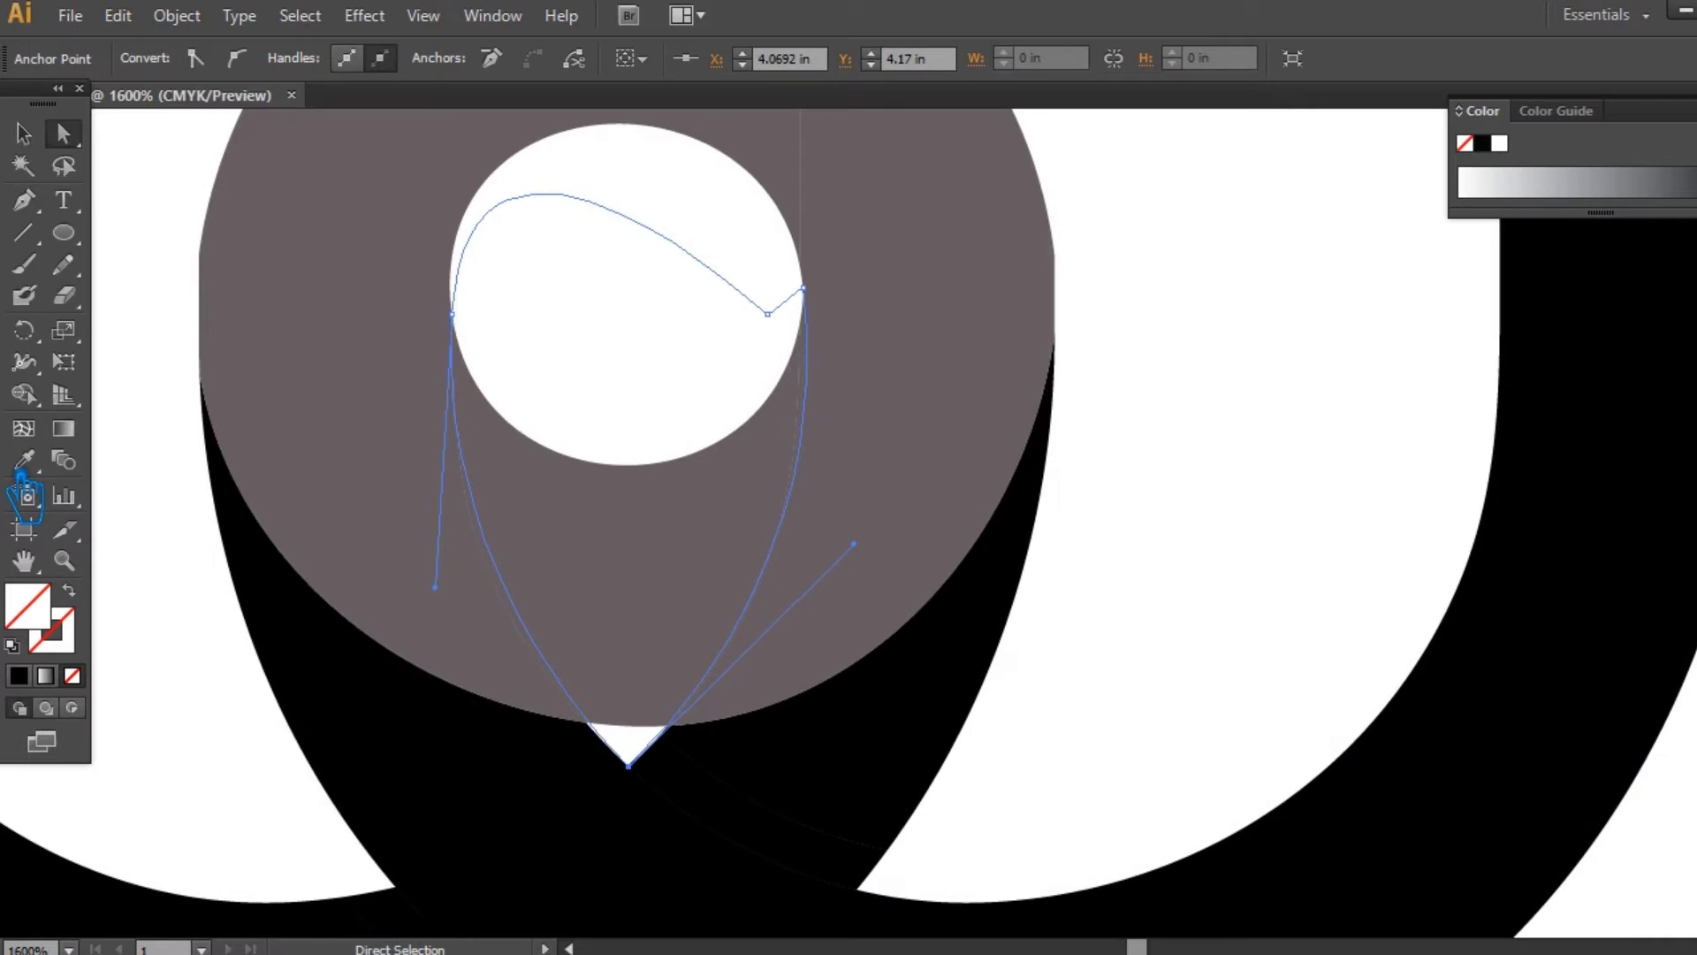
drag(1211, 354, 1211, 502)
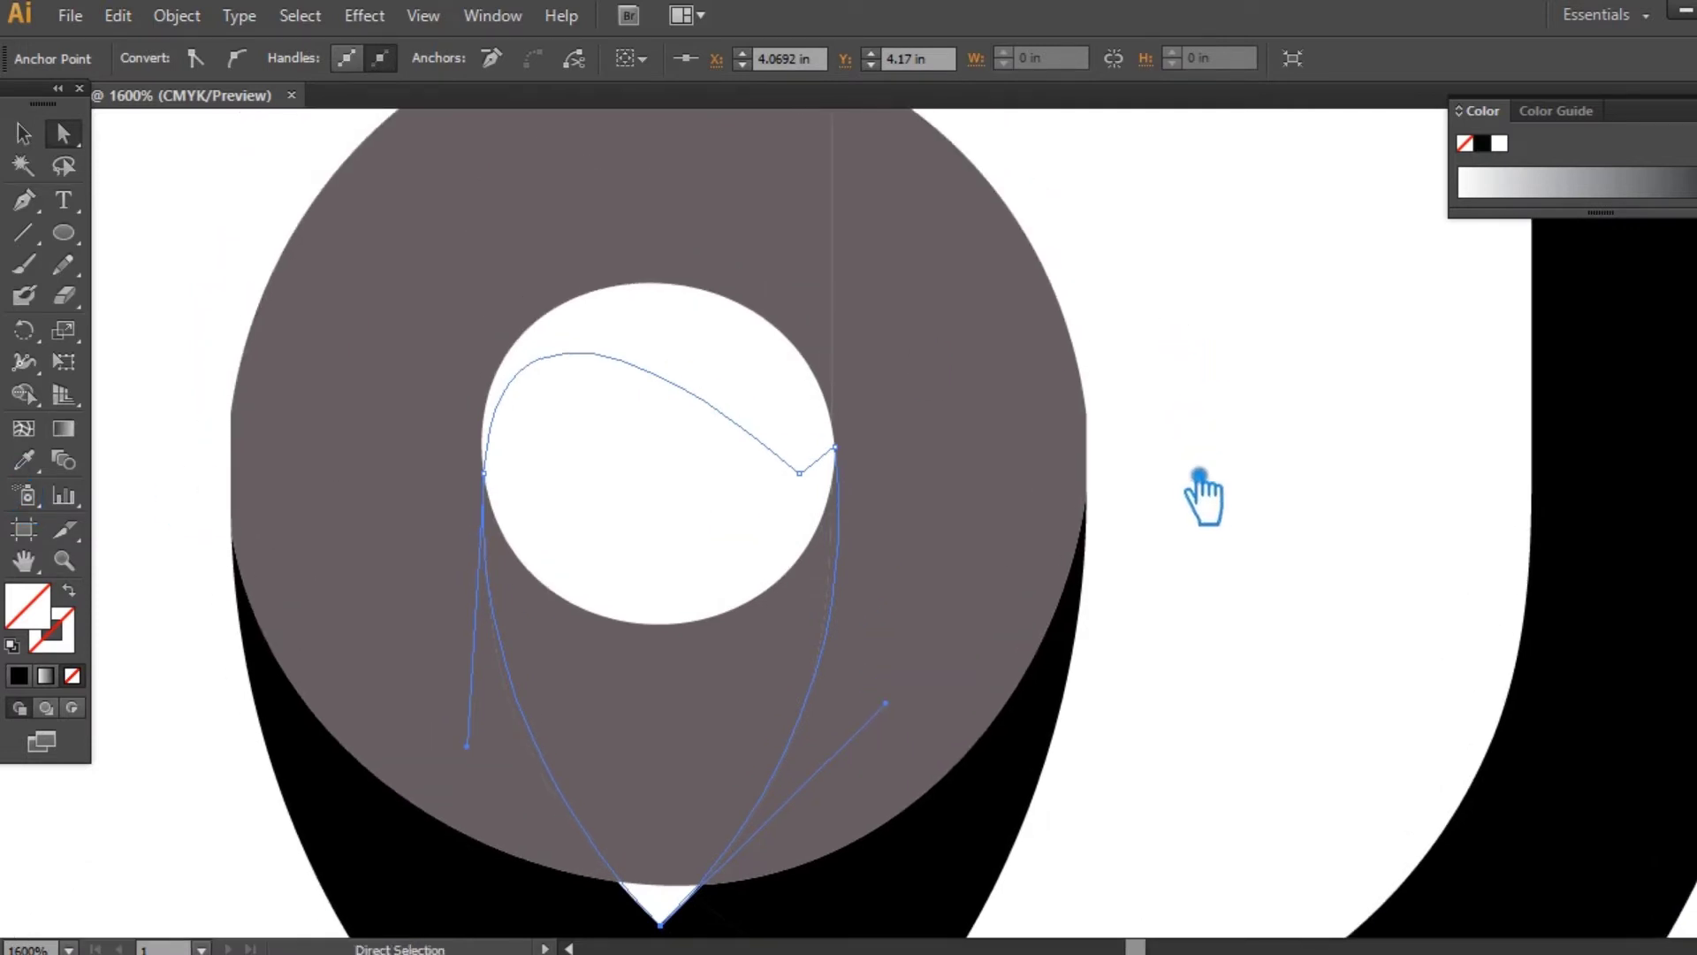
- Undo the Pen path and the deletion of the inner arm parts above the ring
key(ctrl+z)
key(ctrl+z)
key(ctrl+z)
key(ctrl+z)
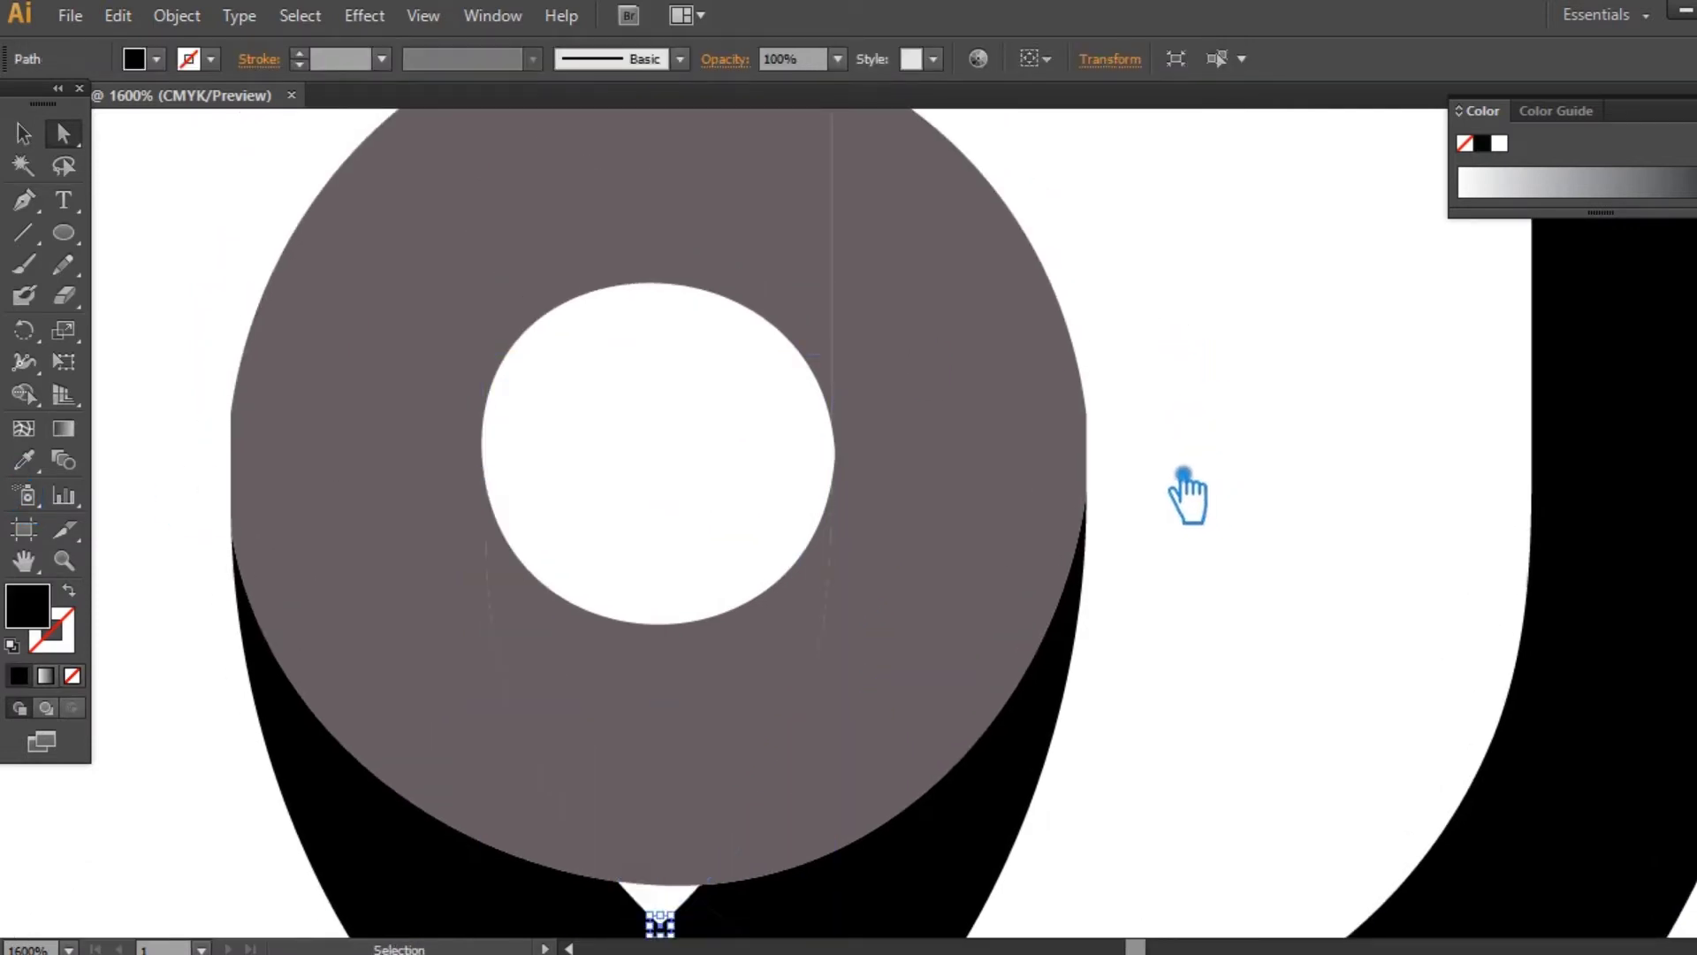
key(ctrl+z)
key(ctrl+z)
key(ctrl+z)
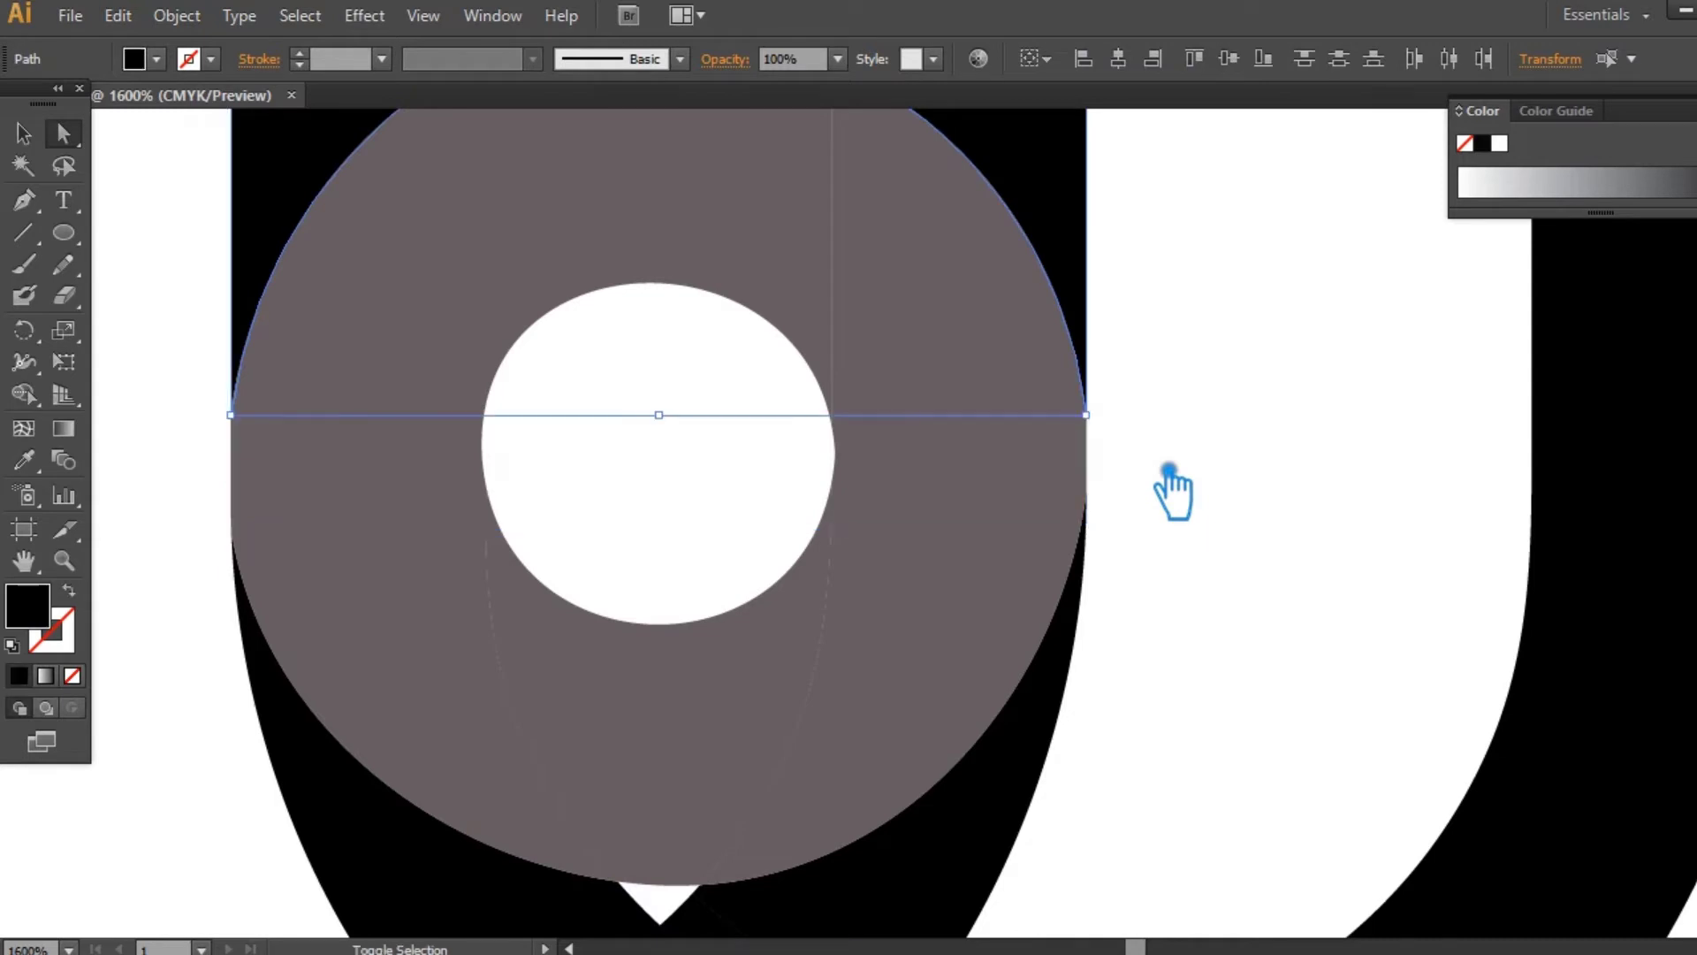
key(ctrl+z)
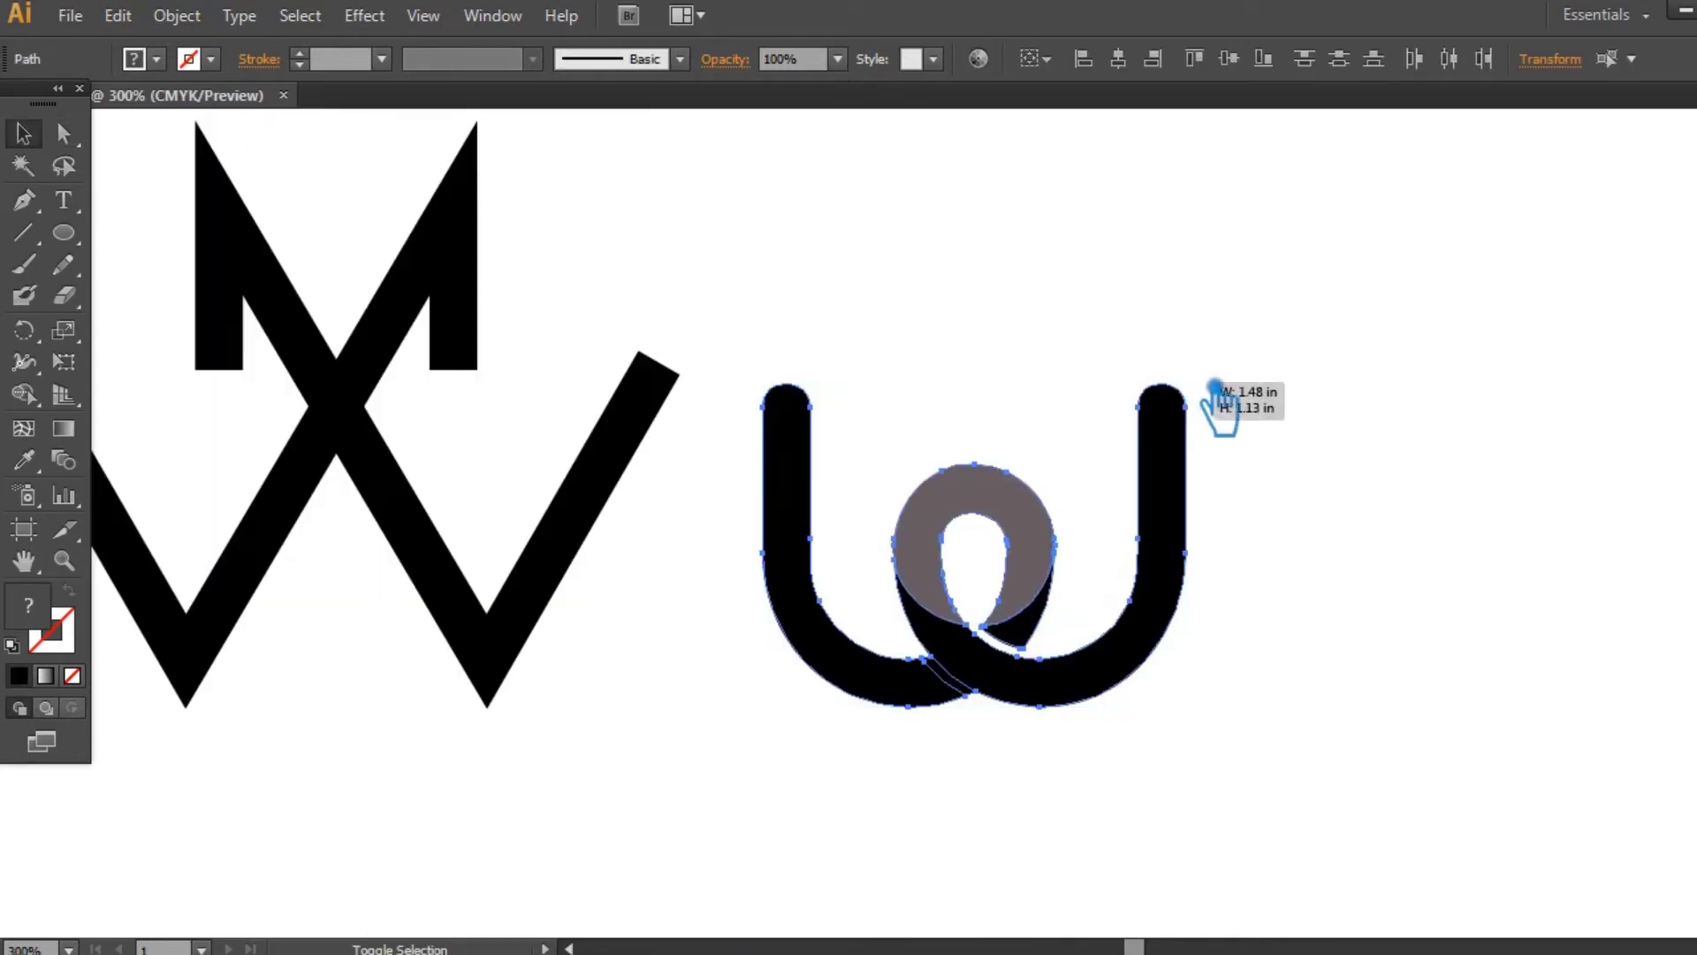
- Enlarge the whole double-U mark proportionally, keeping its lower-left corner in place
drag(1211, 389, 1344, 274)
click(595, 586)
- Set the M and W monogram's stroke weight to 14 pt
click(575, 572)
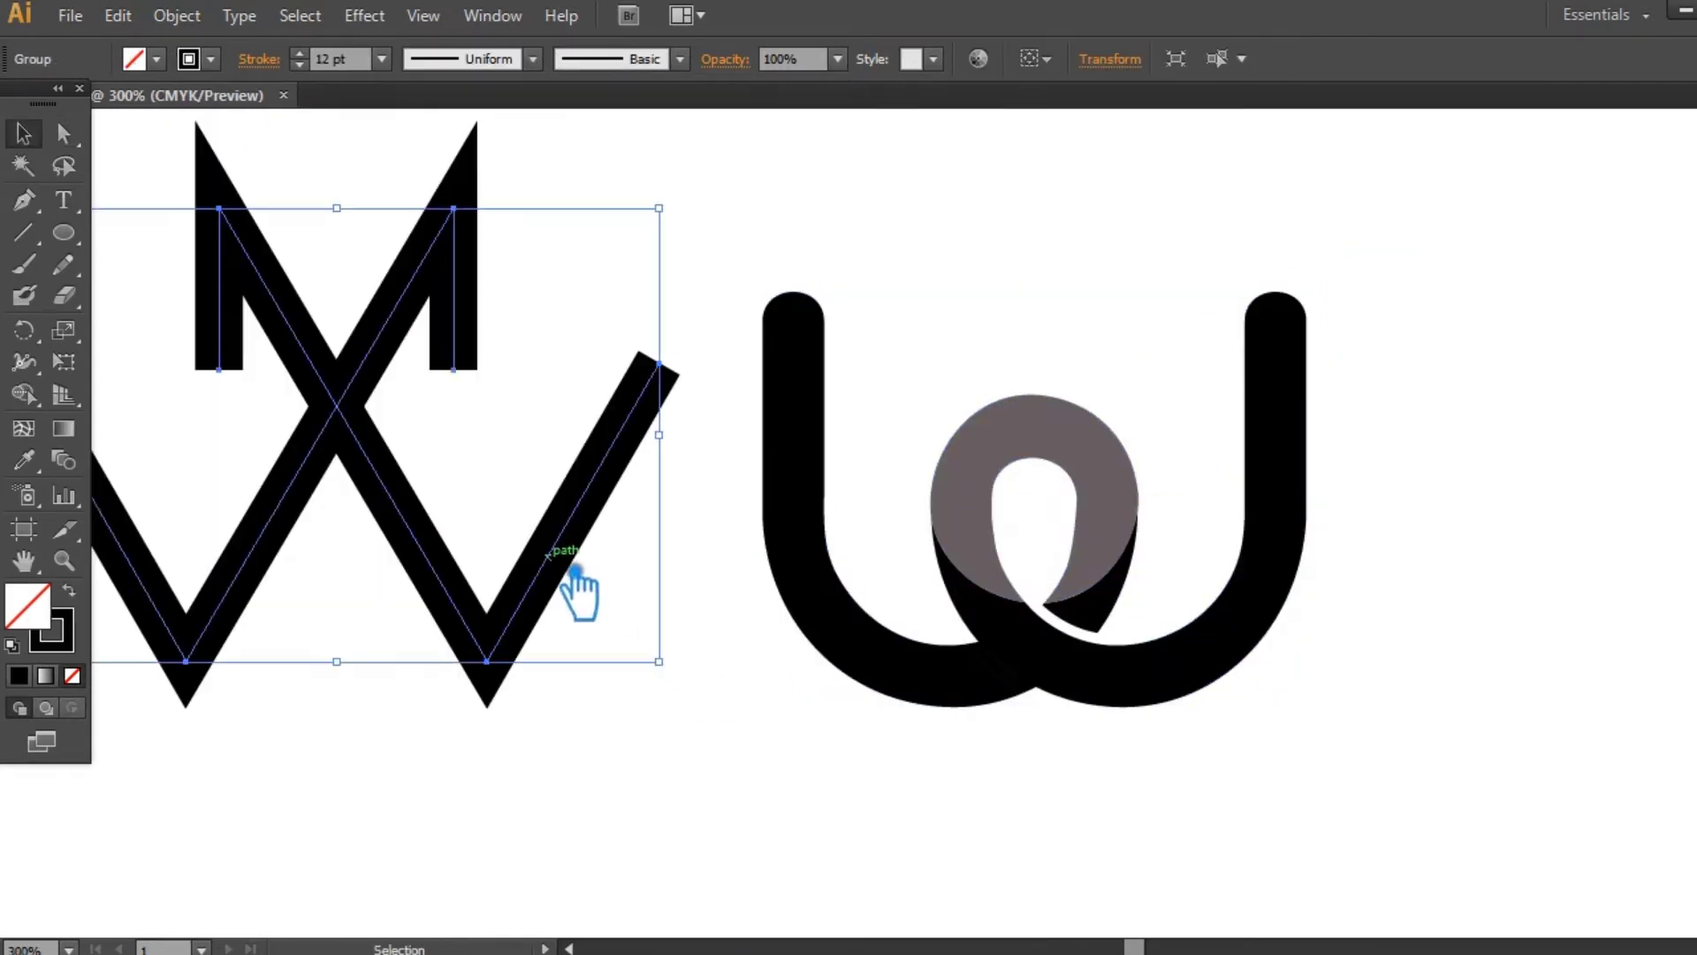
click(329, 59)
key(Up)
key(Up)
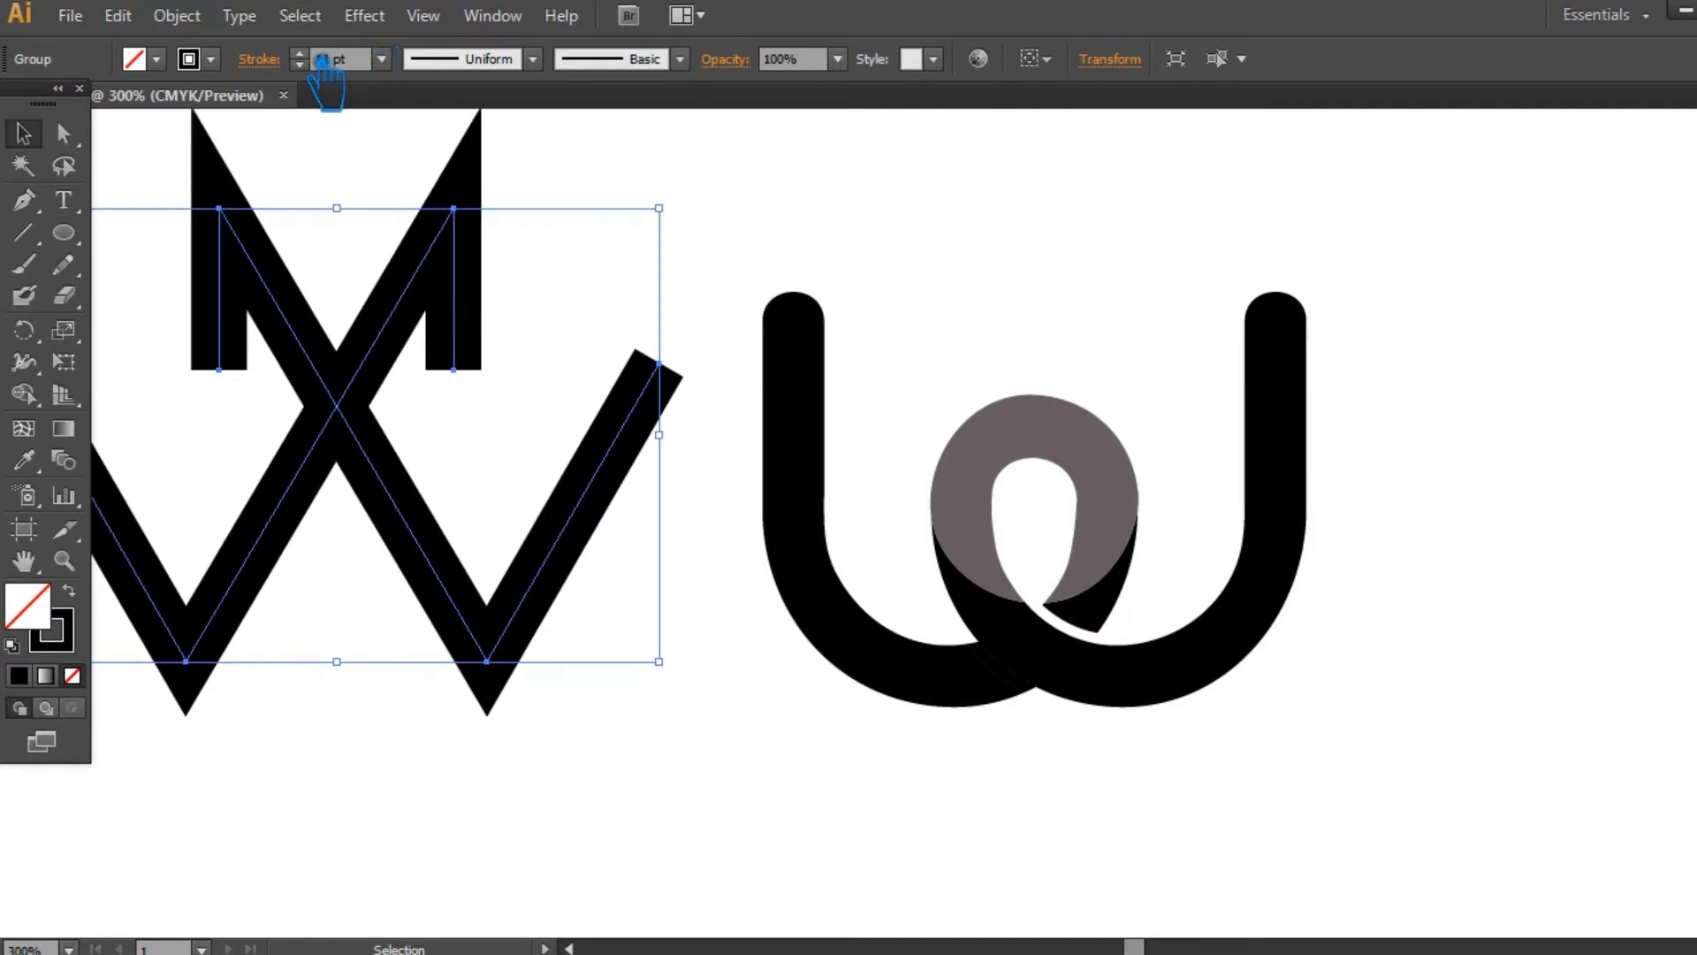
click(811, 742)
drag(1022, 818, 849, 879)
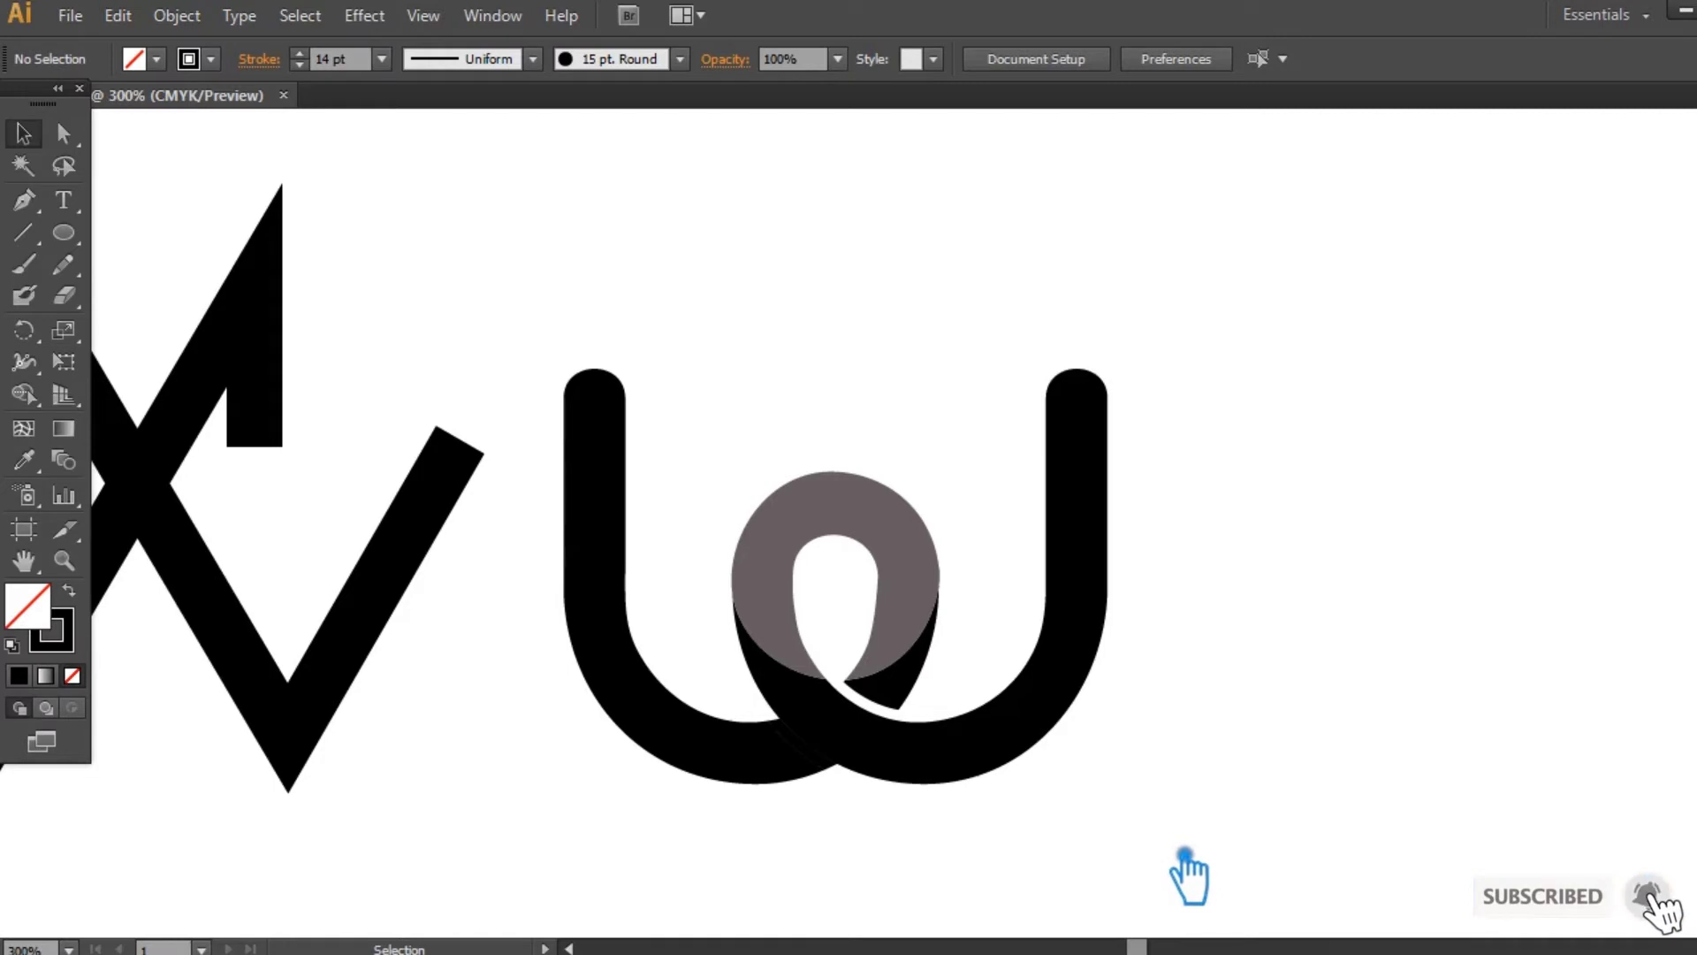
click(1107, 694)
click(1252, 720)
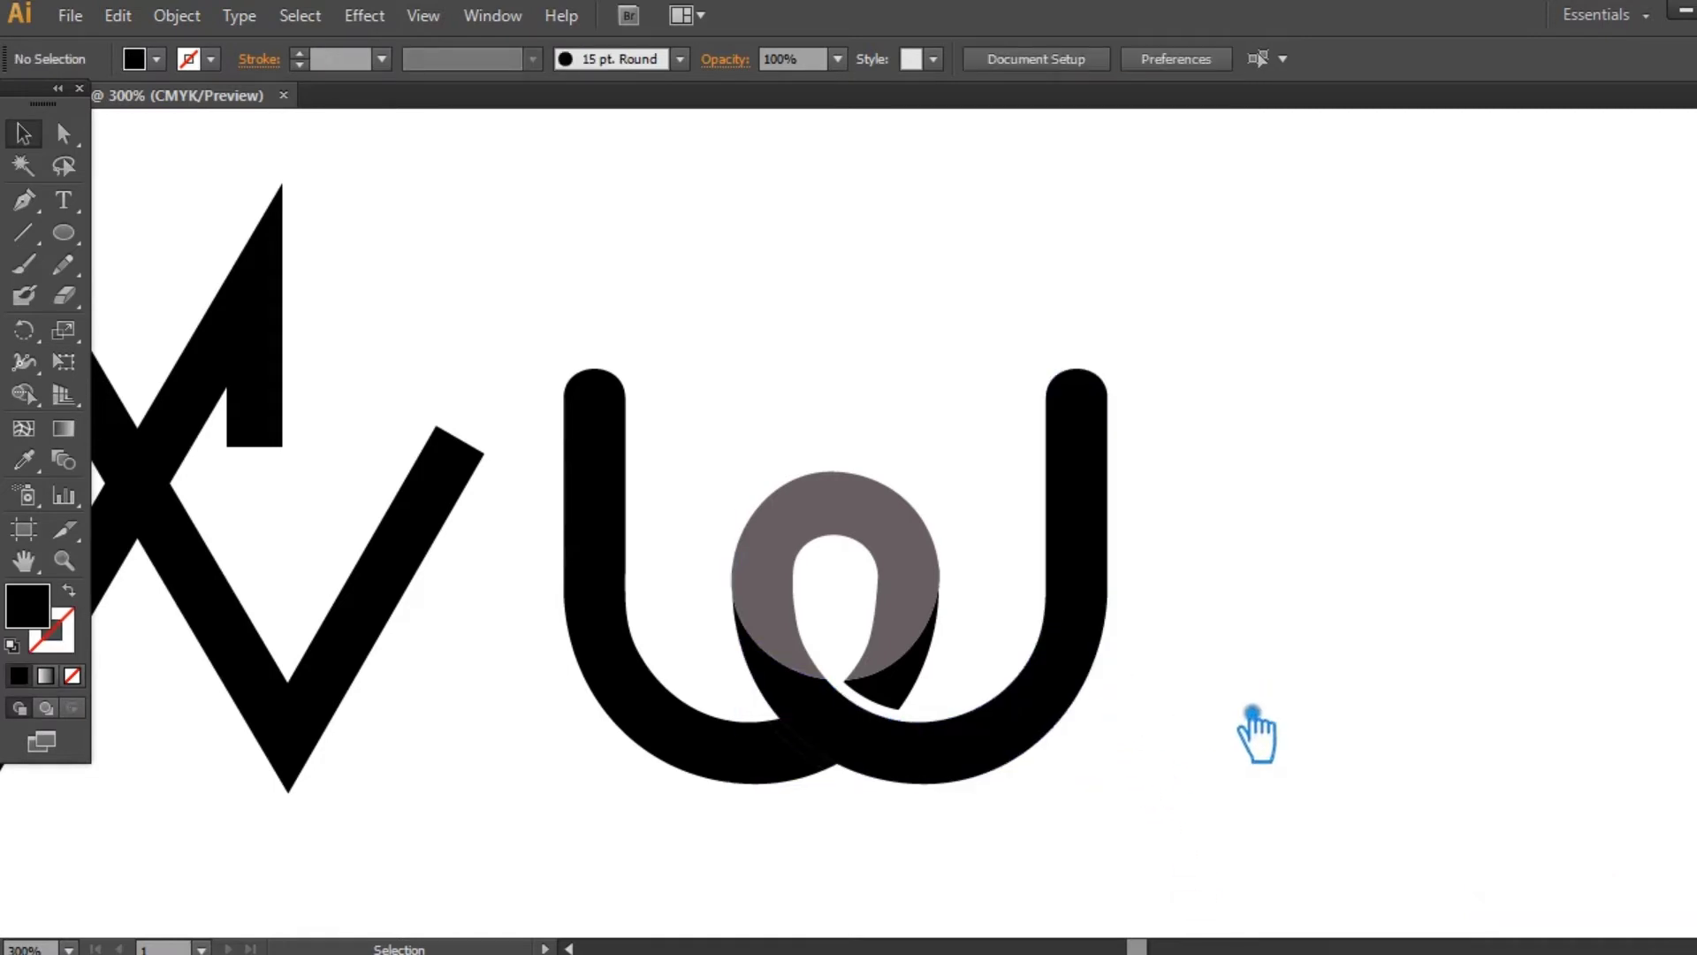
- Draw a tall, narrow black rectangle to the right of the double-U mark
mouse_move(1263, 741)
mouse_down()
mouse_move(1295, 734)
mouse_move(1220, 745)
mouse_up()
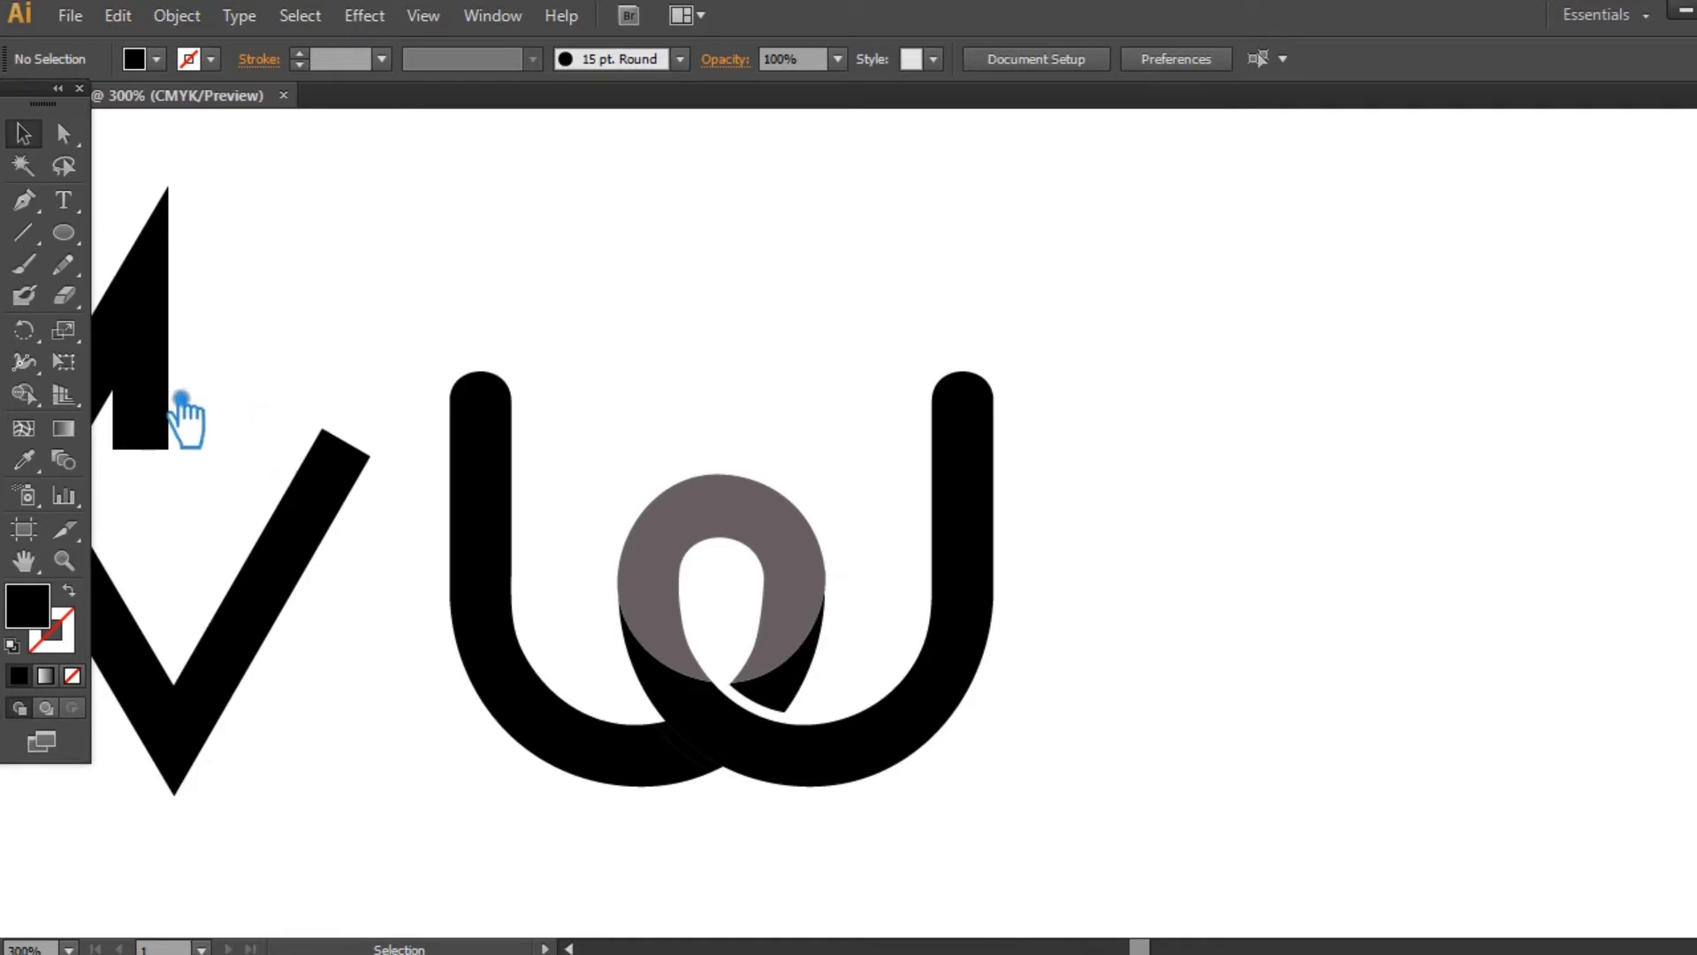
drag(63, 233, 164, 231)
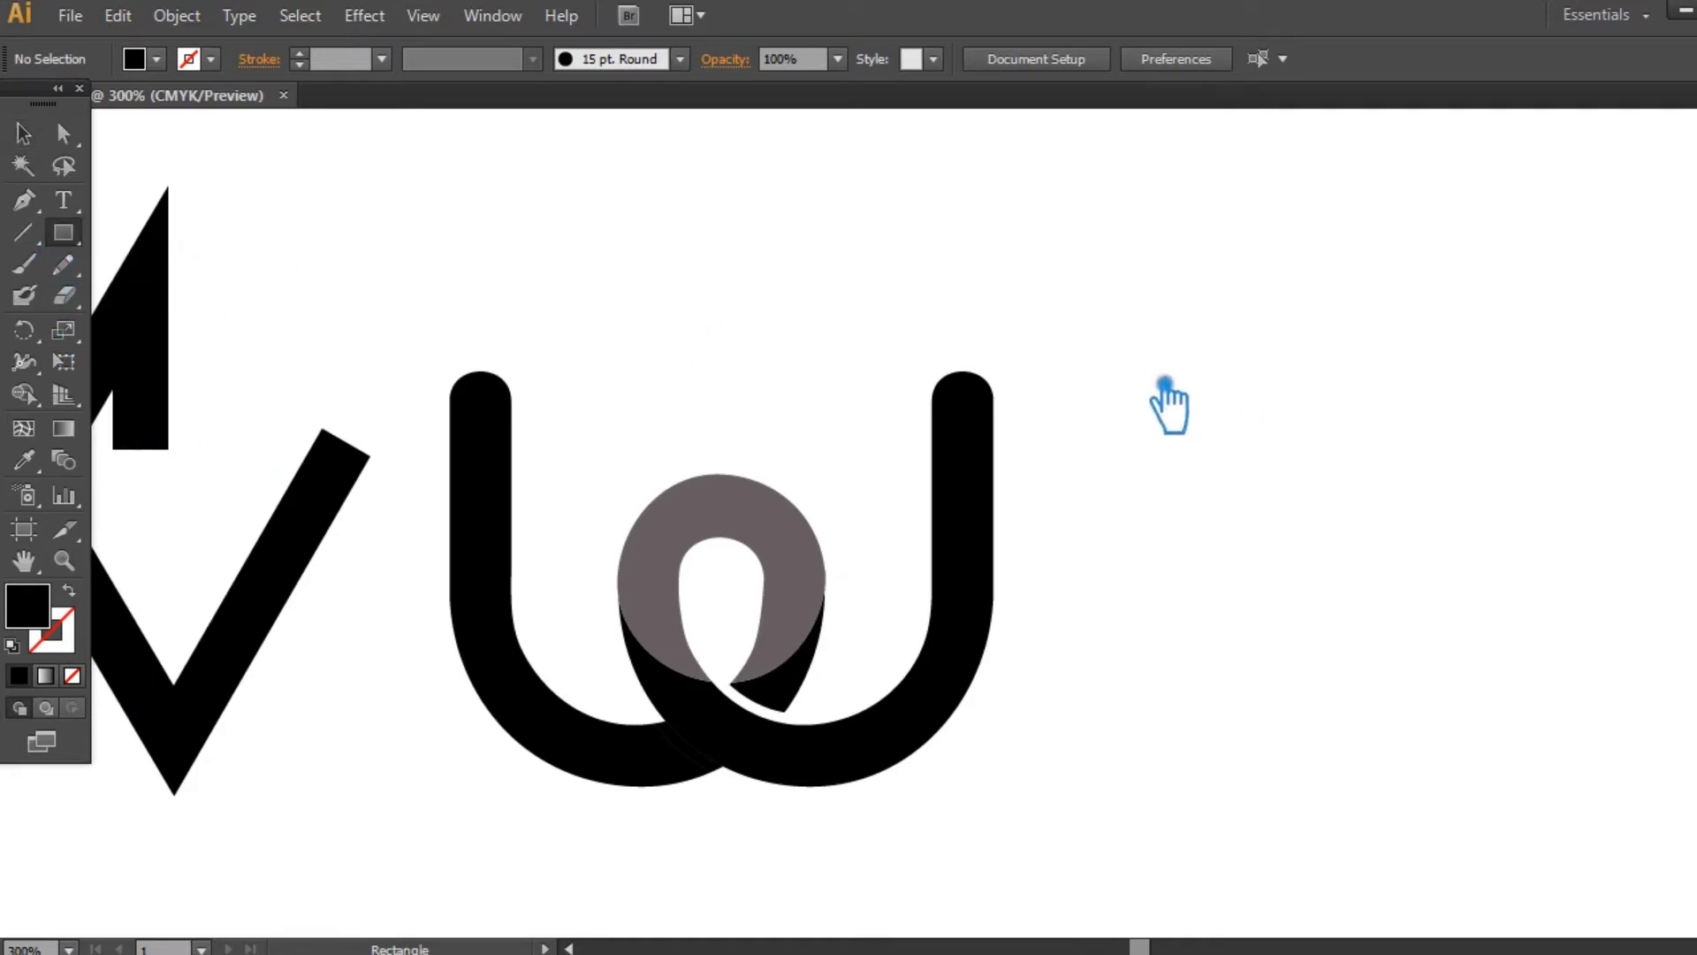
drag(1170, 344, 1268, 802)
- Slant the rectangle by shifting its two top corner points right by about two and a half times its width
key(a)
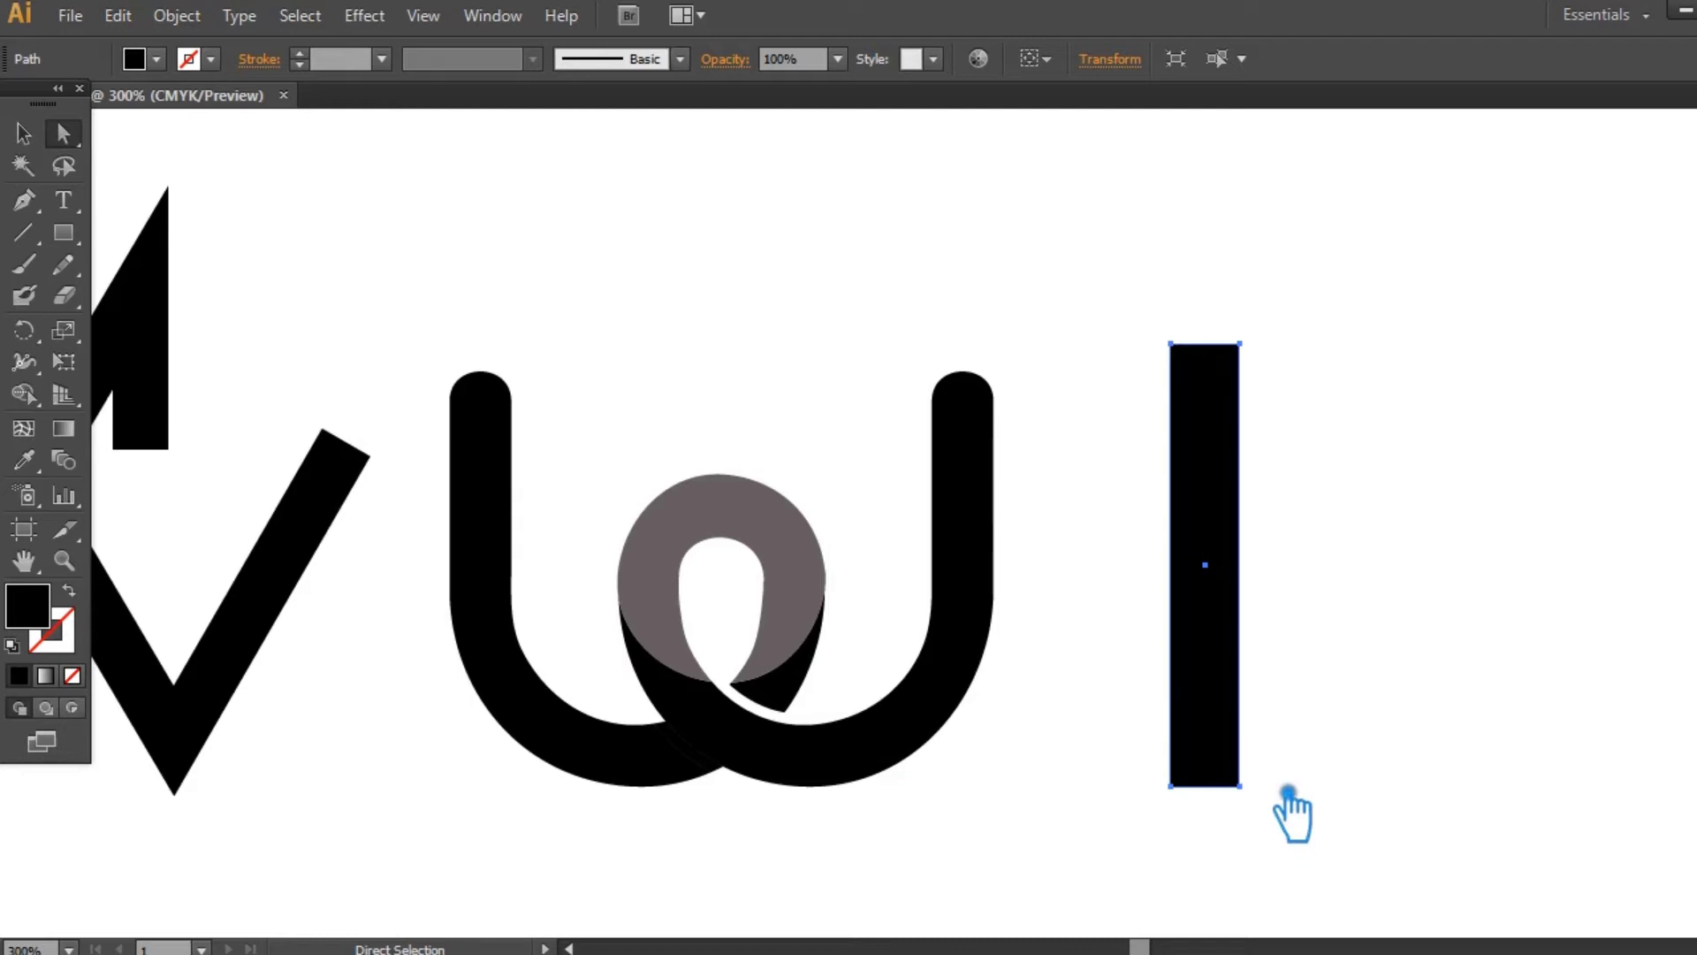
drag(1149, 285, 1319, 406)
key(Right)
key(Right)
key(Right)
key(Right)
key(Right)
key(Right)
key(Right)
key(Right)
key(Right)
key(Right)
key(Right)
key(Right)
key(Right)
key(Right)
key(Right)
key(Right)
key(Right)
key(Right)
key(Right)
key(Right)
key(Right)
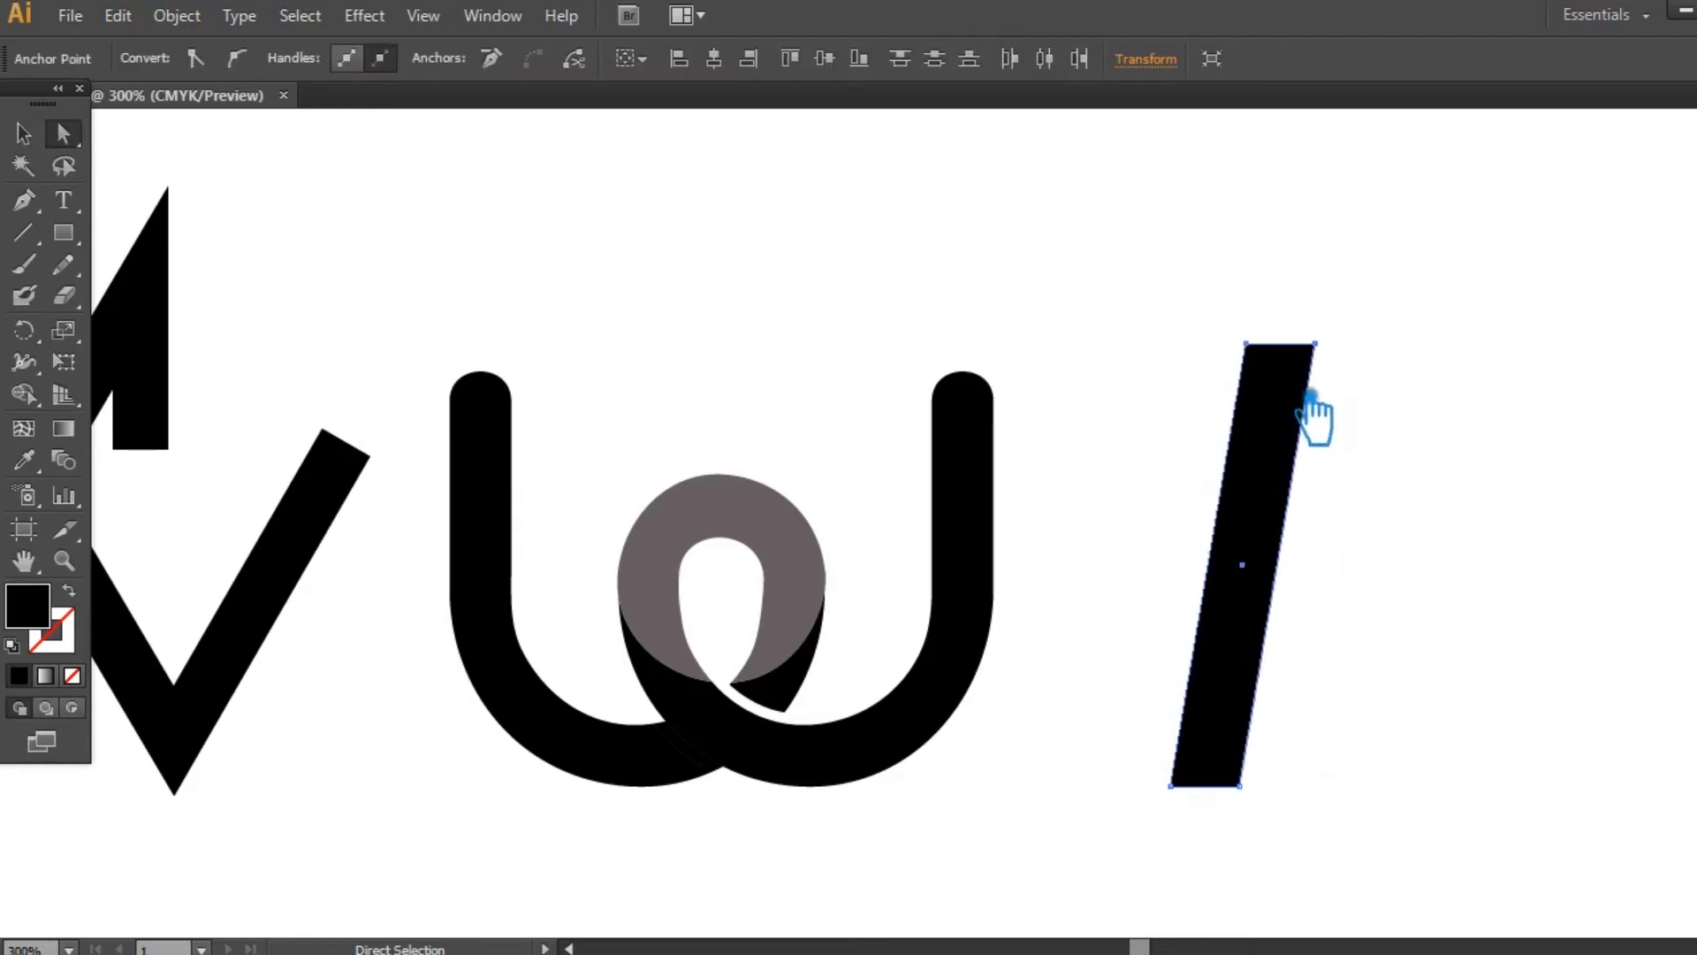
key(Right)
key(Right)
key(Right)
key(Right)
key(Right)
key(Right)
key(Right)
key(Right)
key(Right)
key(Right)
key(Right)
key(Right)
key(Right)
key(Right)
key(Right)
key(Right)
key(Right)
key(Right)
key(Right)
key(Right)
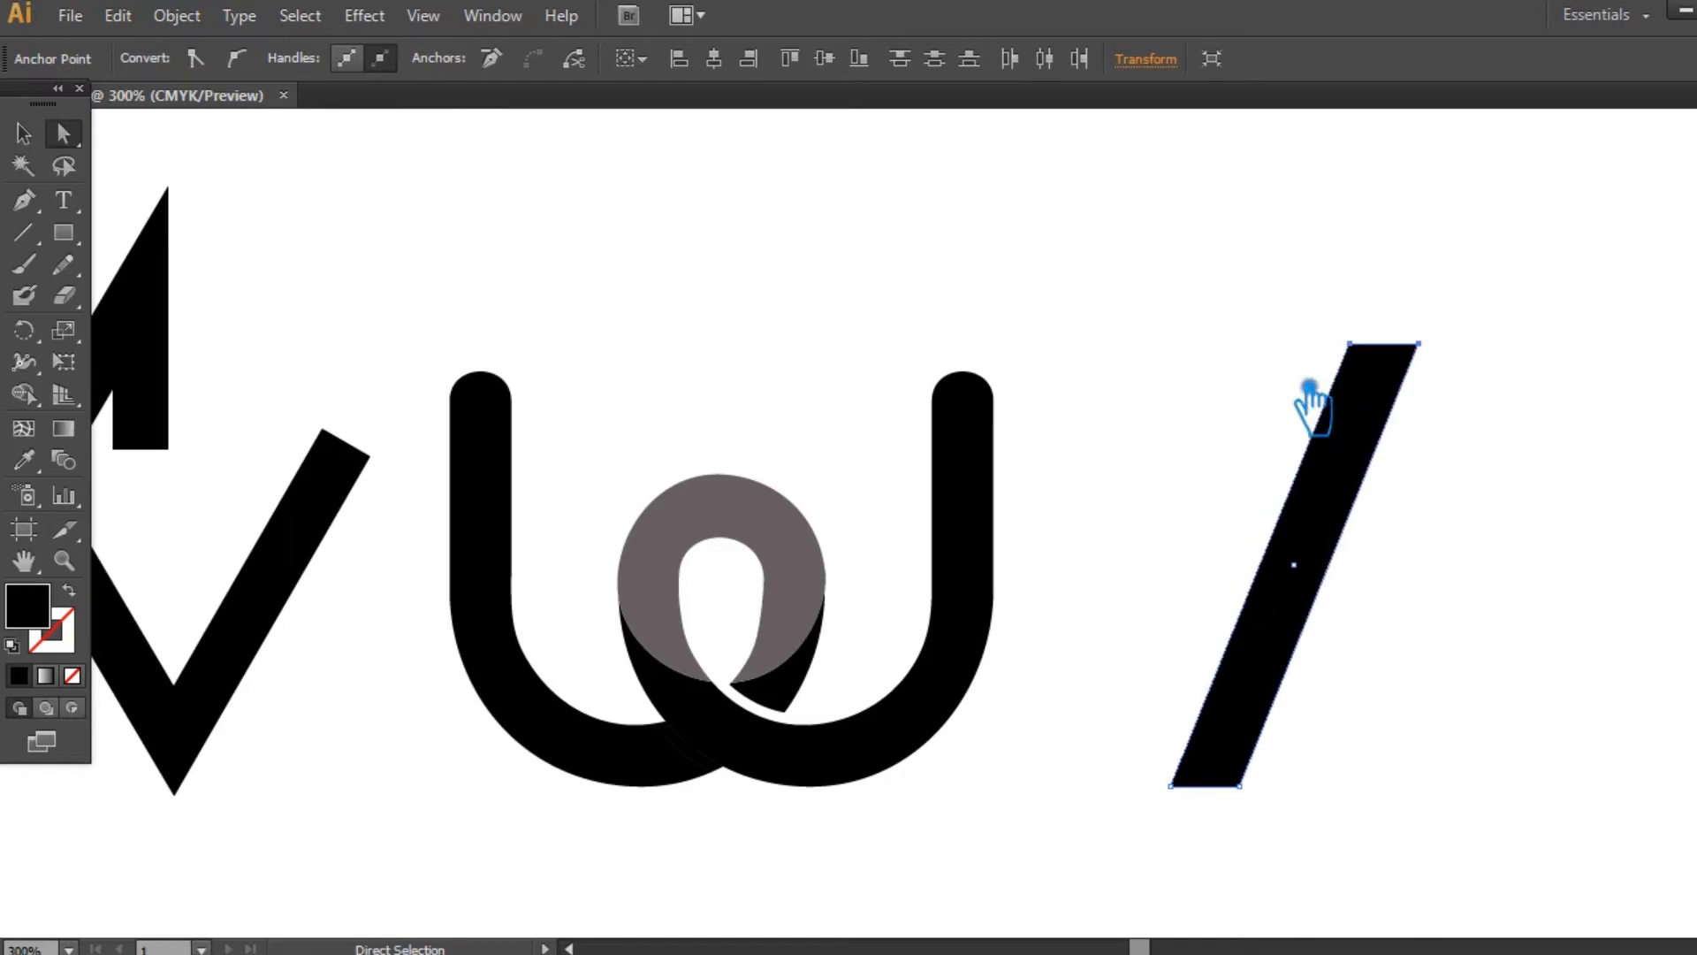
- Make a copy of the slanted bar reflected about the vertical axis, and move it left until the bases overlap in a V
click(24, 134)
click(1128, 295)
right_click(1336, 454)
mouse_move(1498, 806)
click(1039, 664)
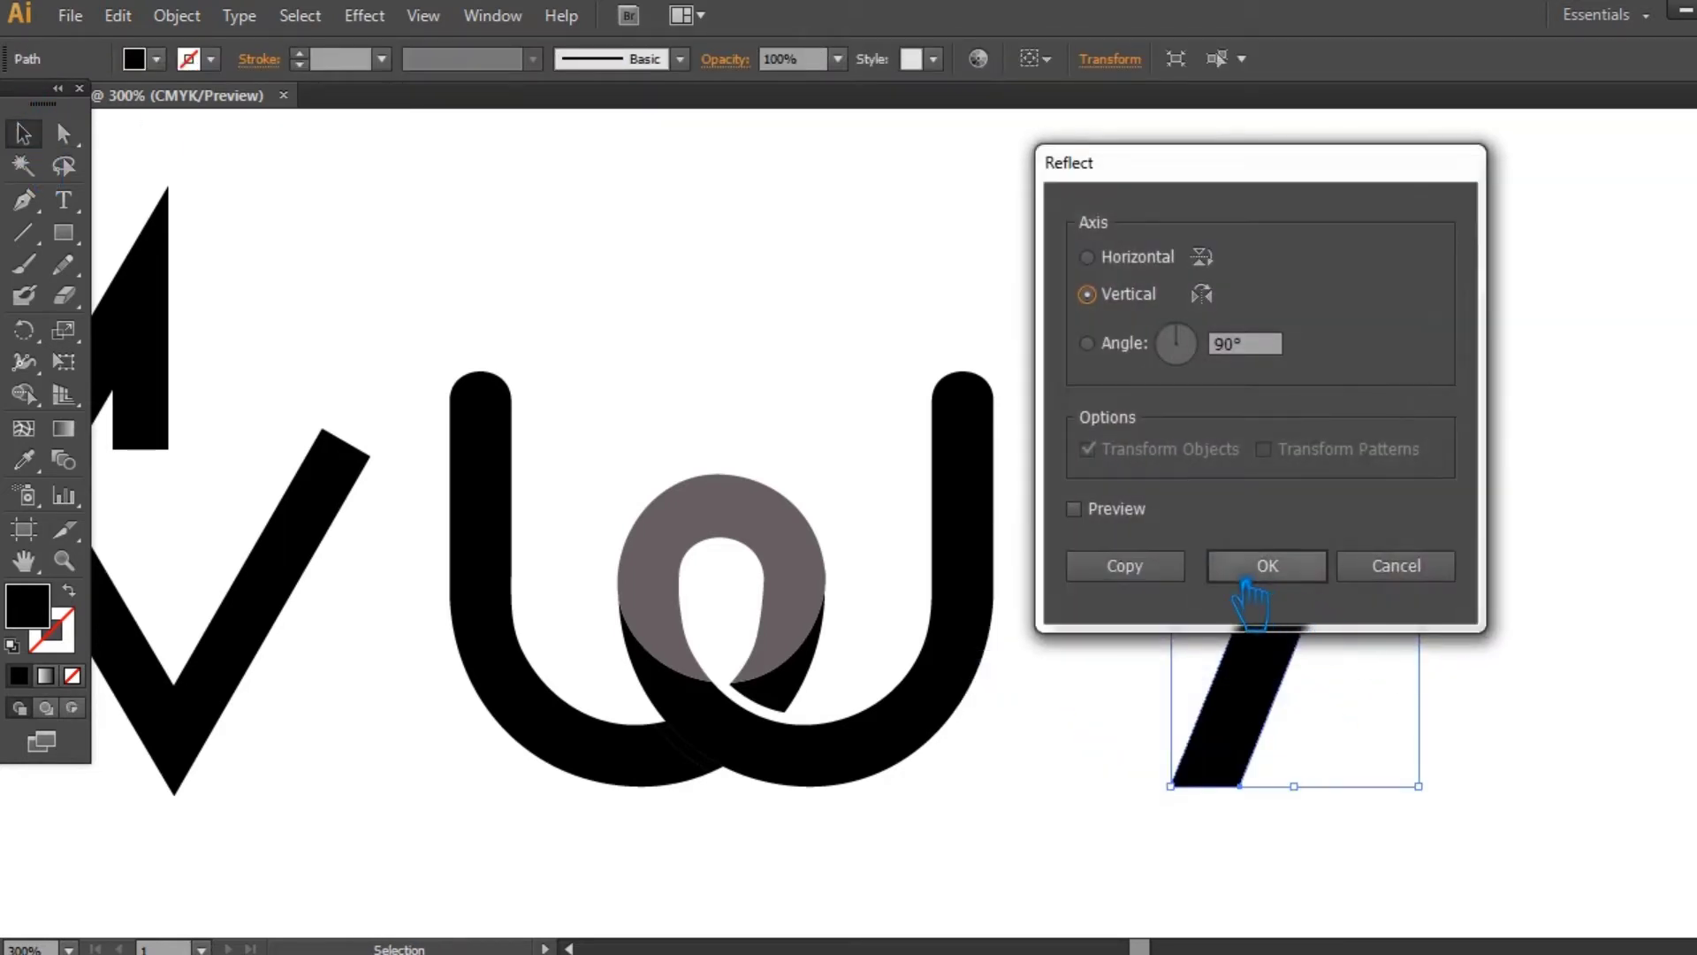
click(1158, 566)
click(1157, 565)
drag(1255, 560, 1101, 555)
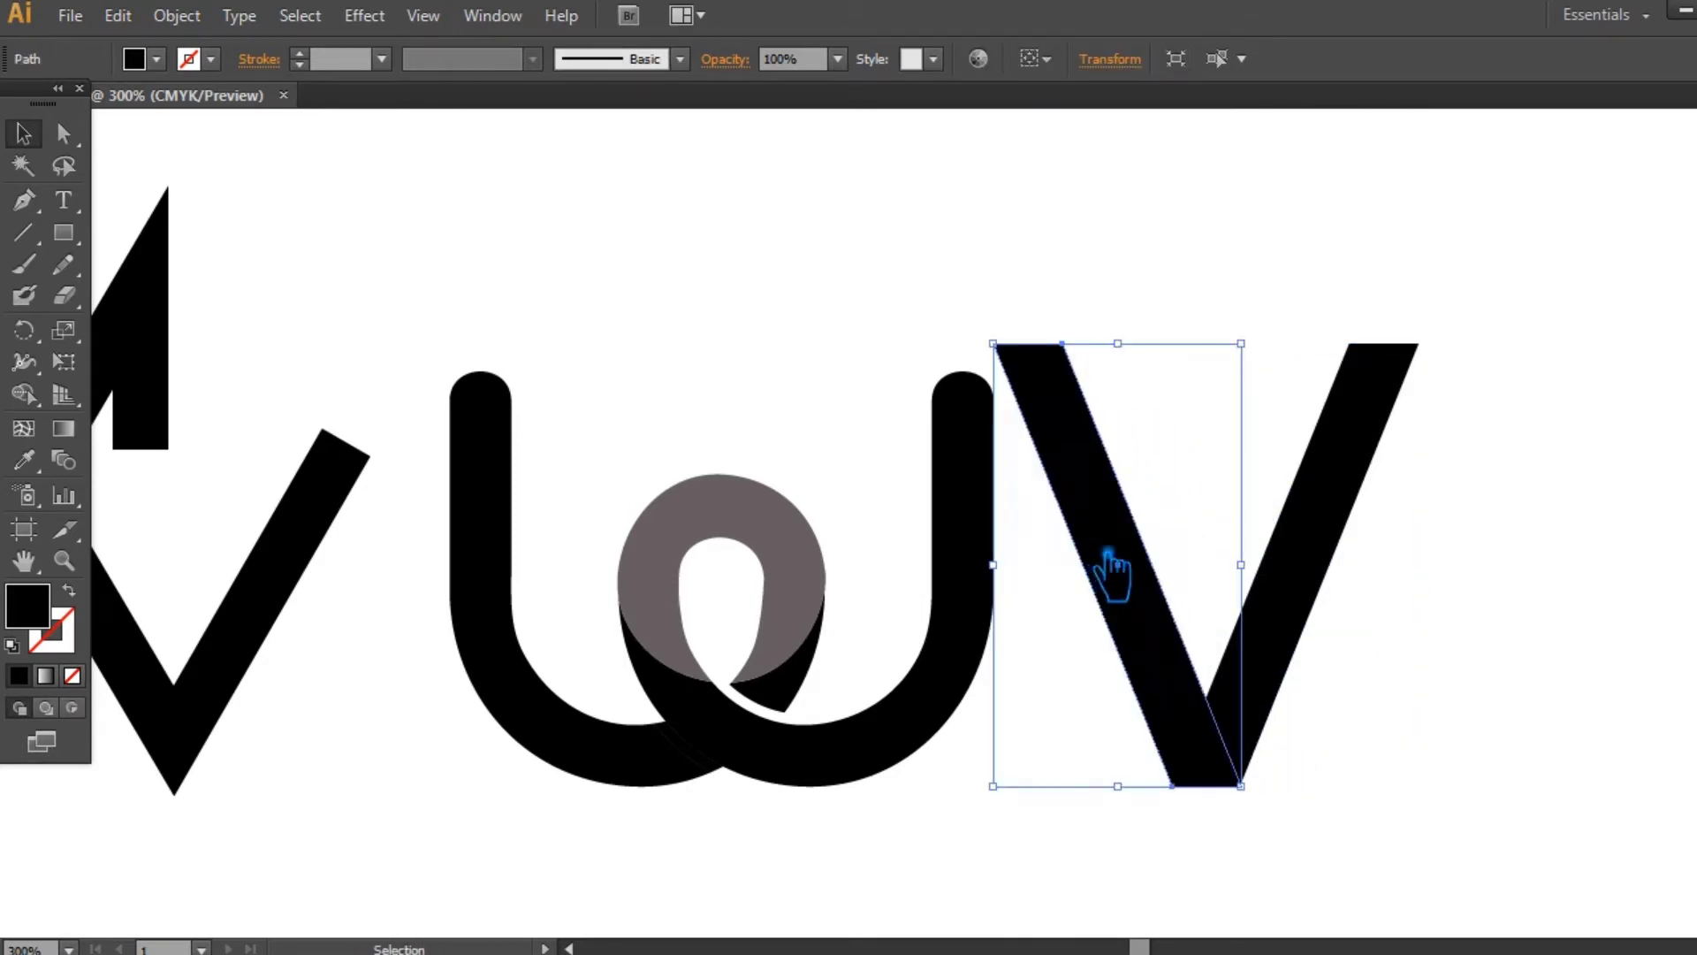
- Lower the two top corner points of the V's right-hand bar by about one and a third bar widths
click(1400, 590)
key(a)
drag(1439, 449, 1306, 281)
key(Down)
key(Down)
key(Down)
key(Down)
key(Down)
key(Down)
key(Down)
key(Down)
key(Down)
key(Down)
key(Down)
key(Down)
key(Down)
key(Down)
key(Down)
key(Down)
key(Down)
key(Down)
key(Down)
key(Down)
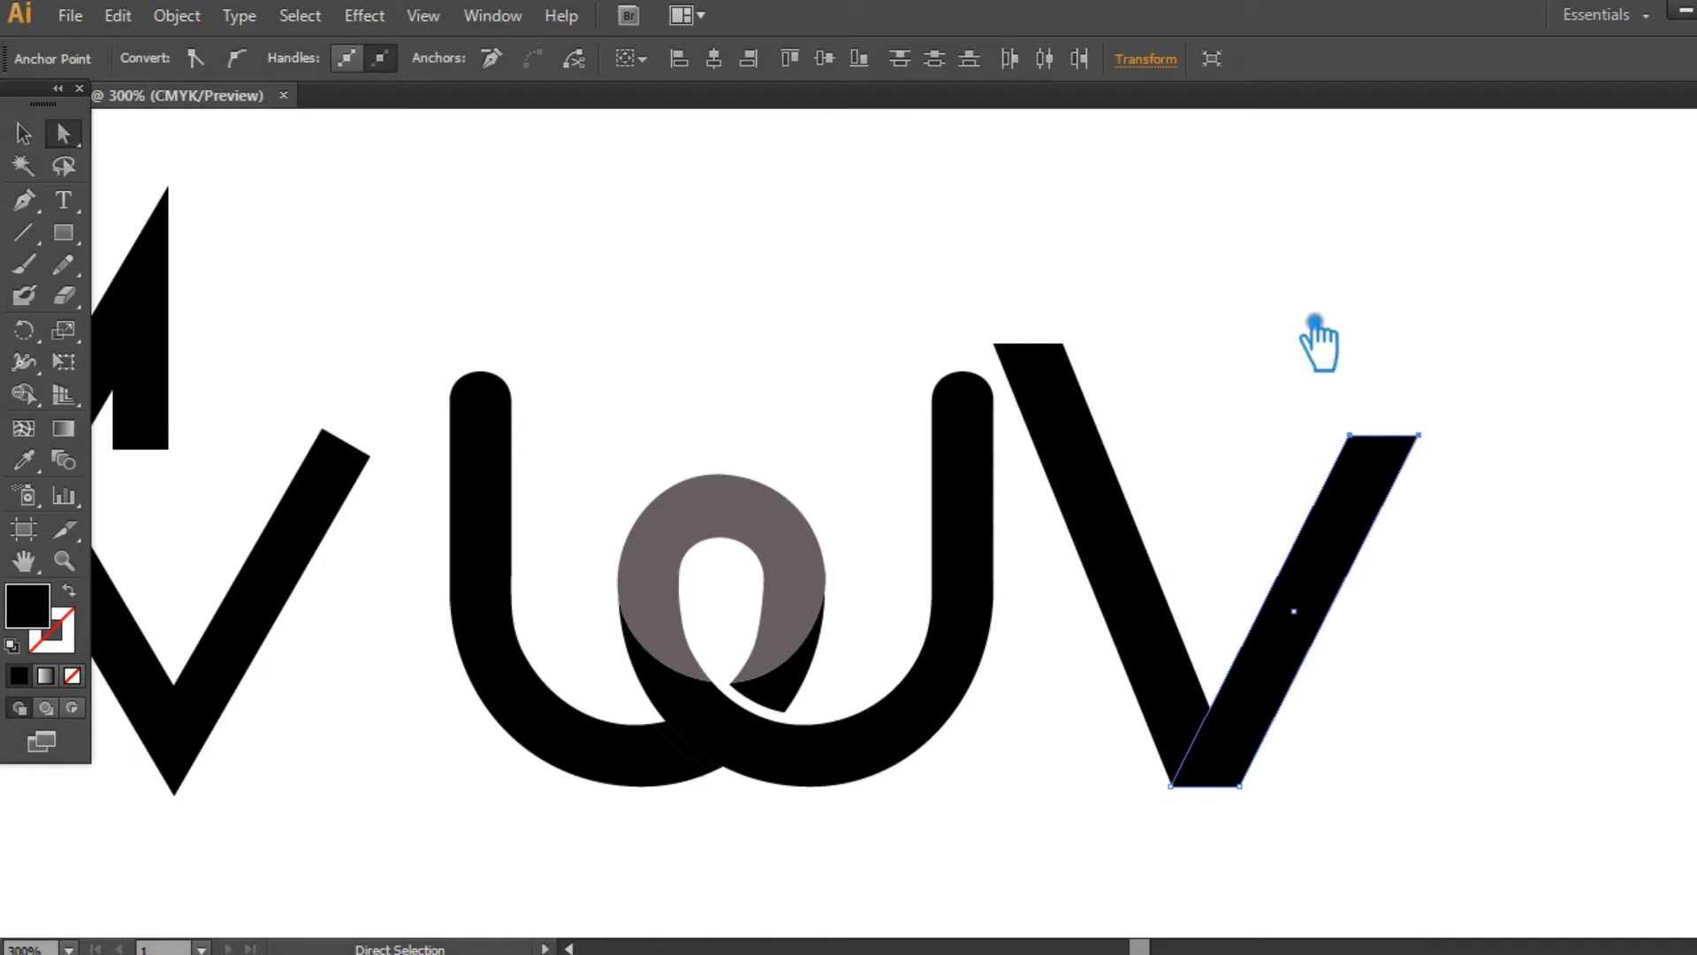
click(23, 134)
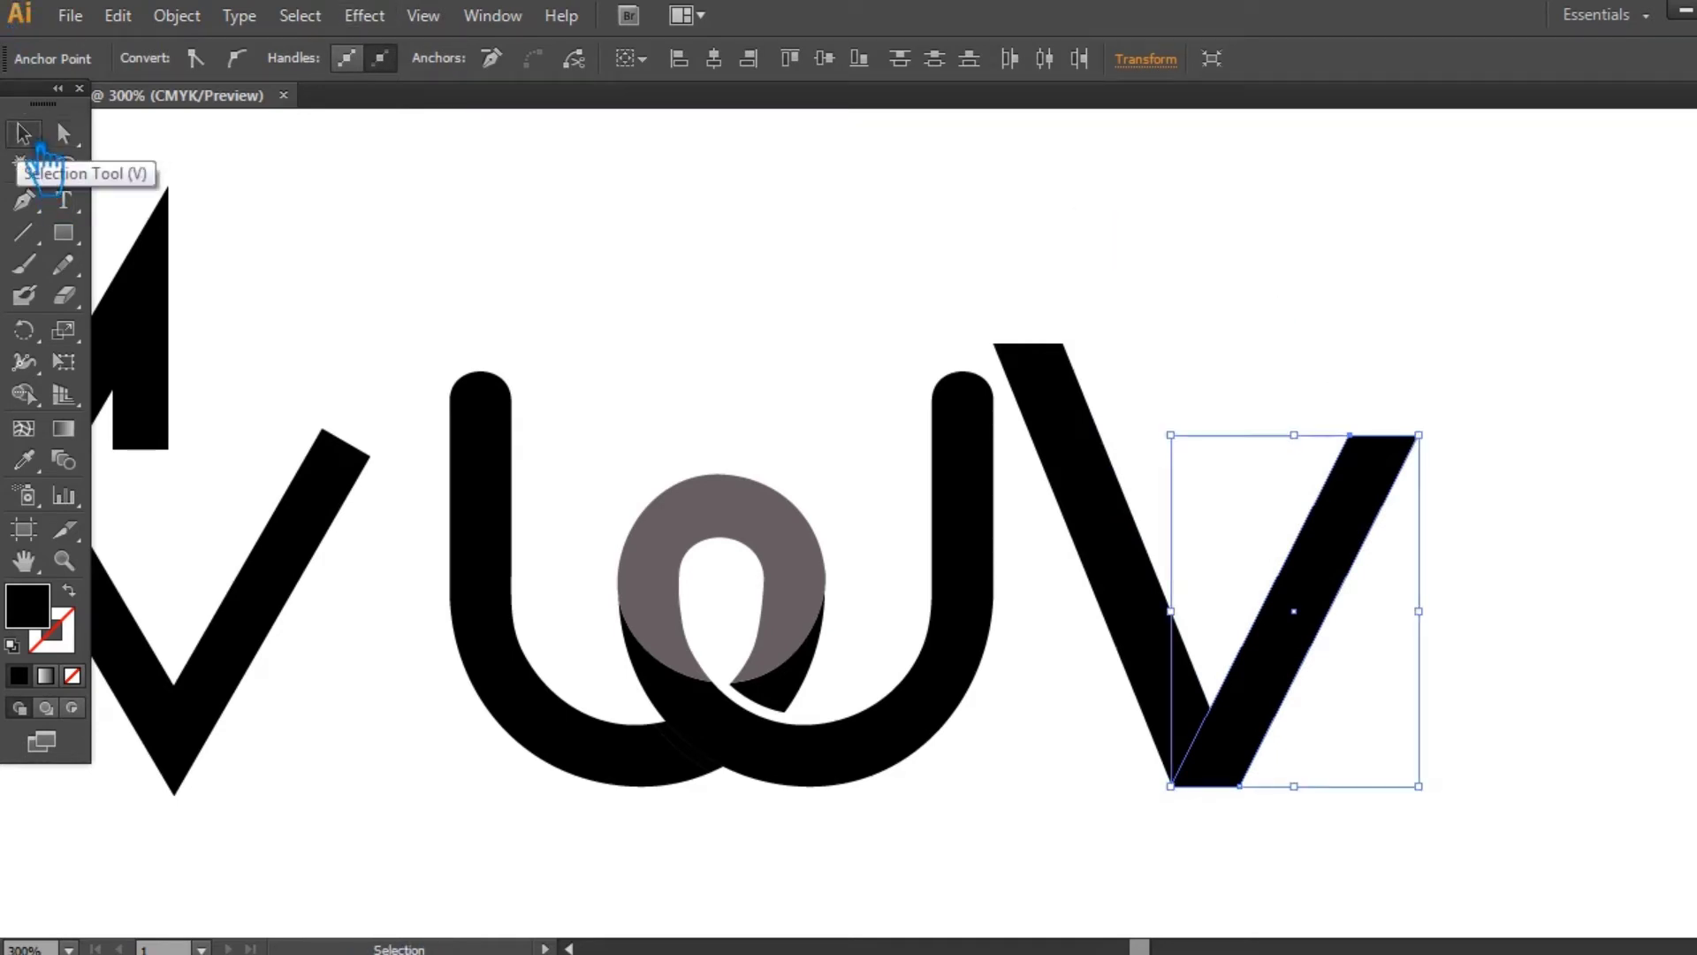
- Group the two bars of the V and make a copy reflected about the vertical axis
click(1450, 795)
mouse_move(1424, 841)
mouse_down()
mouse_move(1072, 368)
mouse_move(1077, 346)
mouse_up()
key(a)
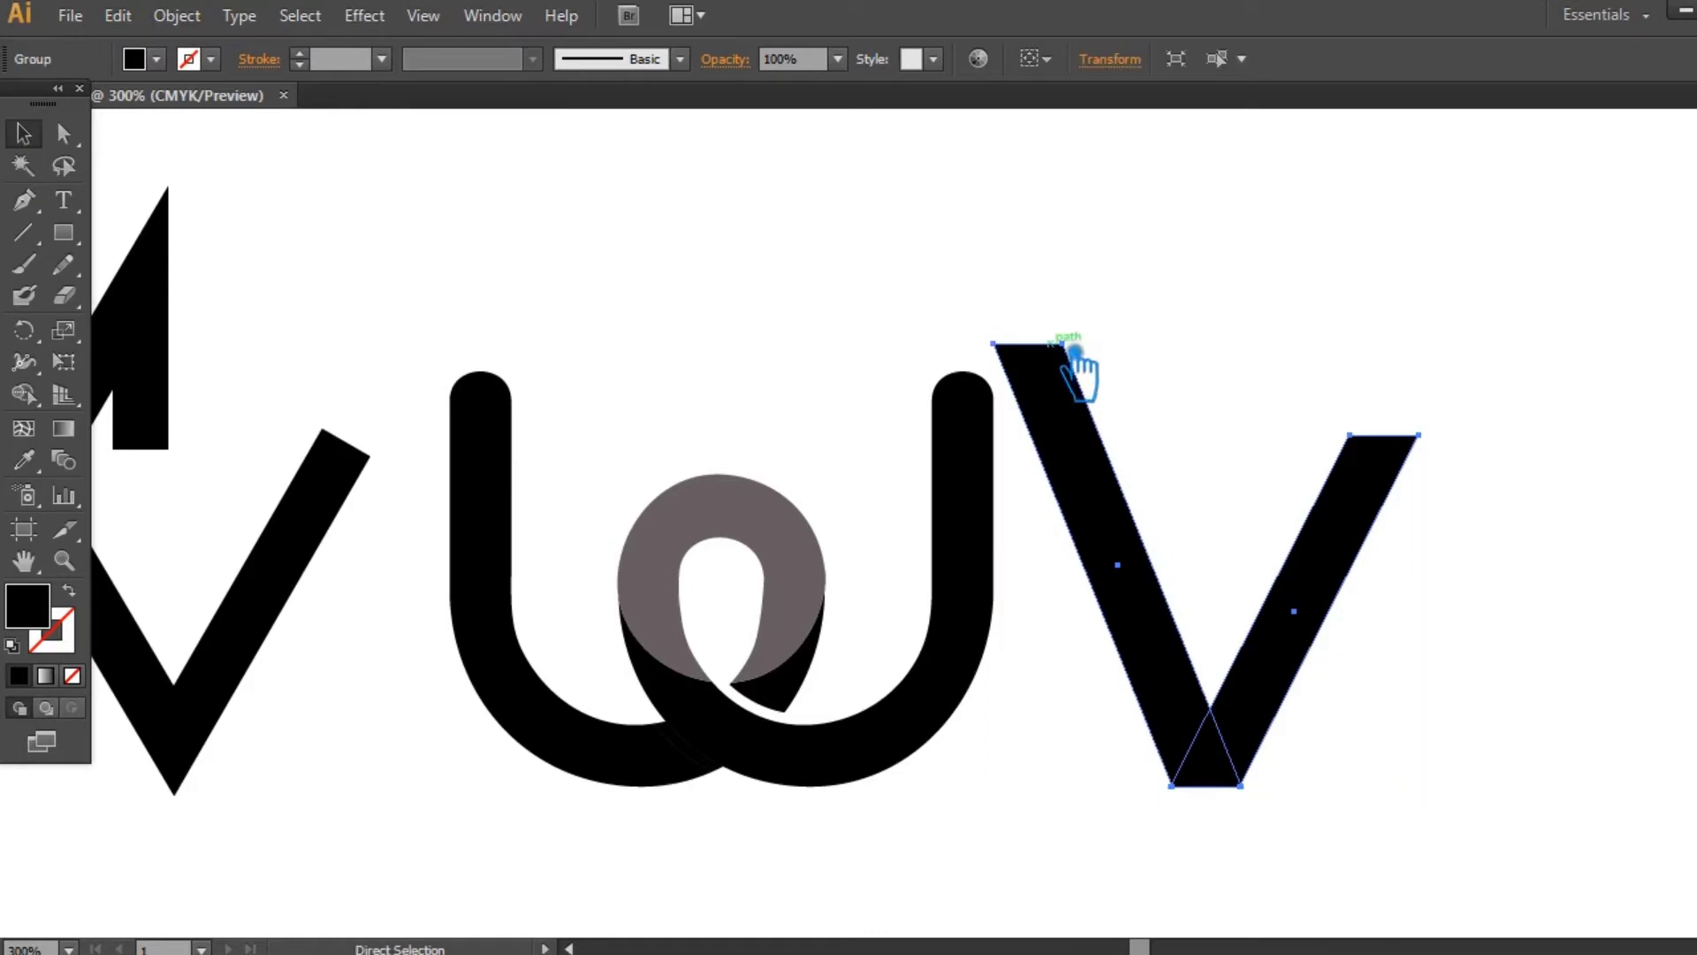
key(v)
right_click(1119, 525)
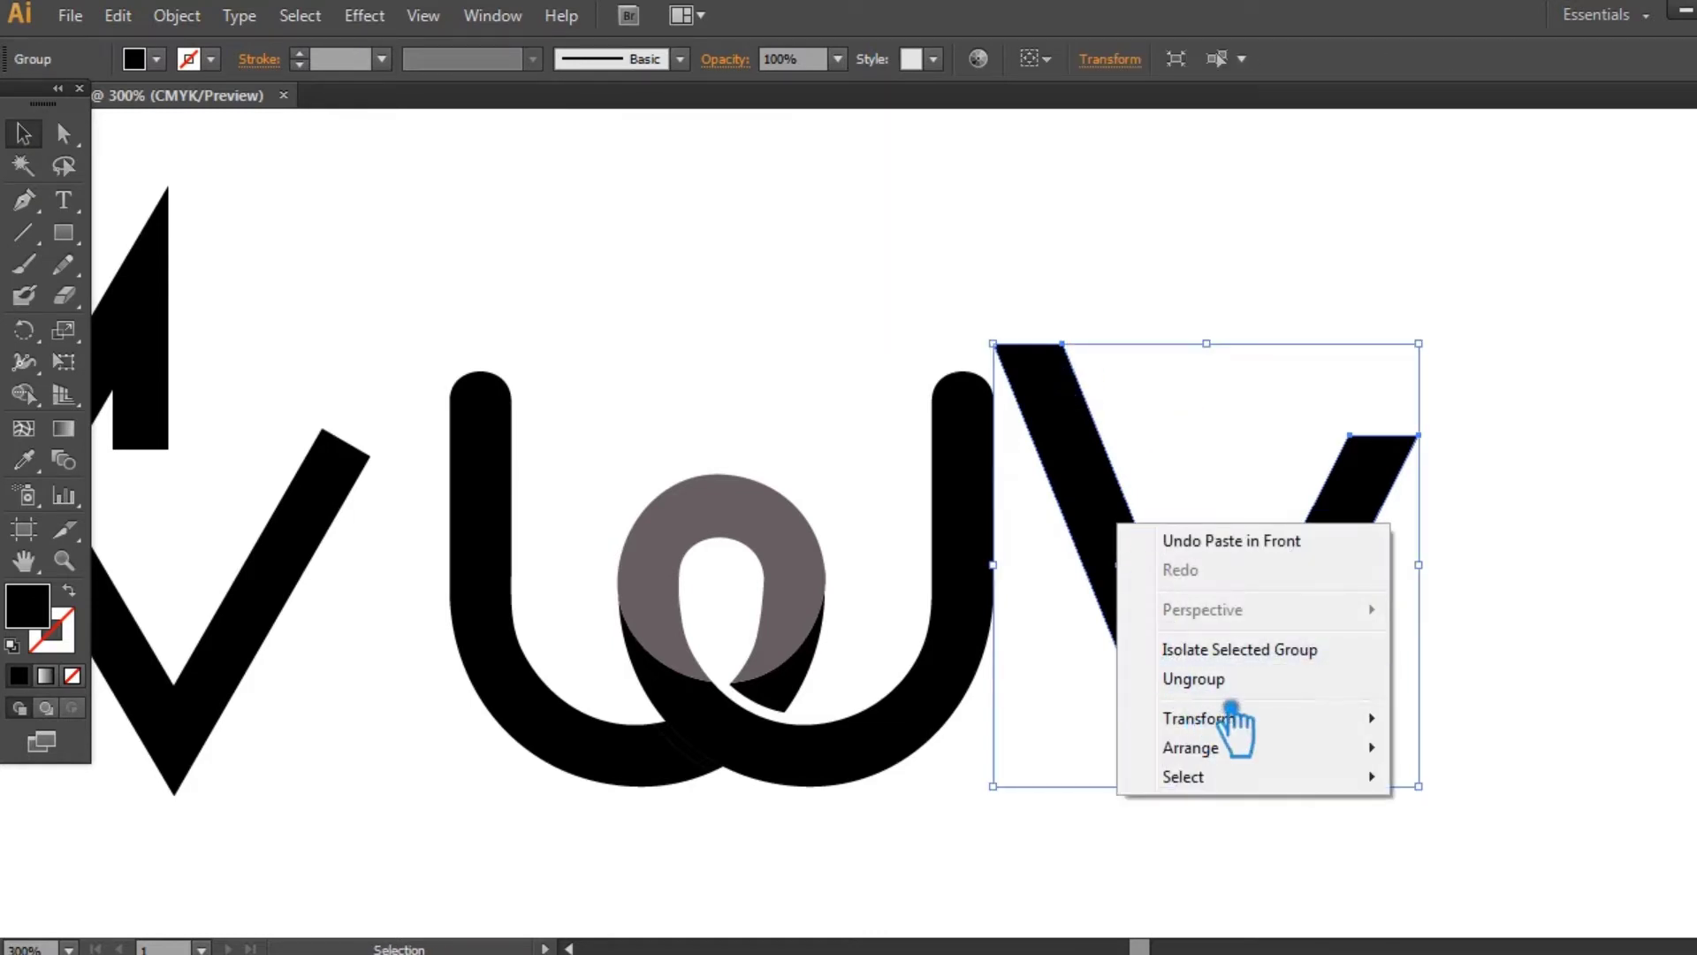
mouse_move(1255, 719)
click(1493, 817)
click(1178, 568)
click(1440, 587)
- Move the reflected V right until the two short bars overlap in a central peak, forming a W
mouse_move(1425, 424)
mouse_down()
mouse_move(1432, 409)
mouse_move(1491, 442)
mouse_move(1696, 441)
mouse_up()
click(1319, 358)
drag(1306, 413, 824, 383)
drag(693, 651, 825, 698)
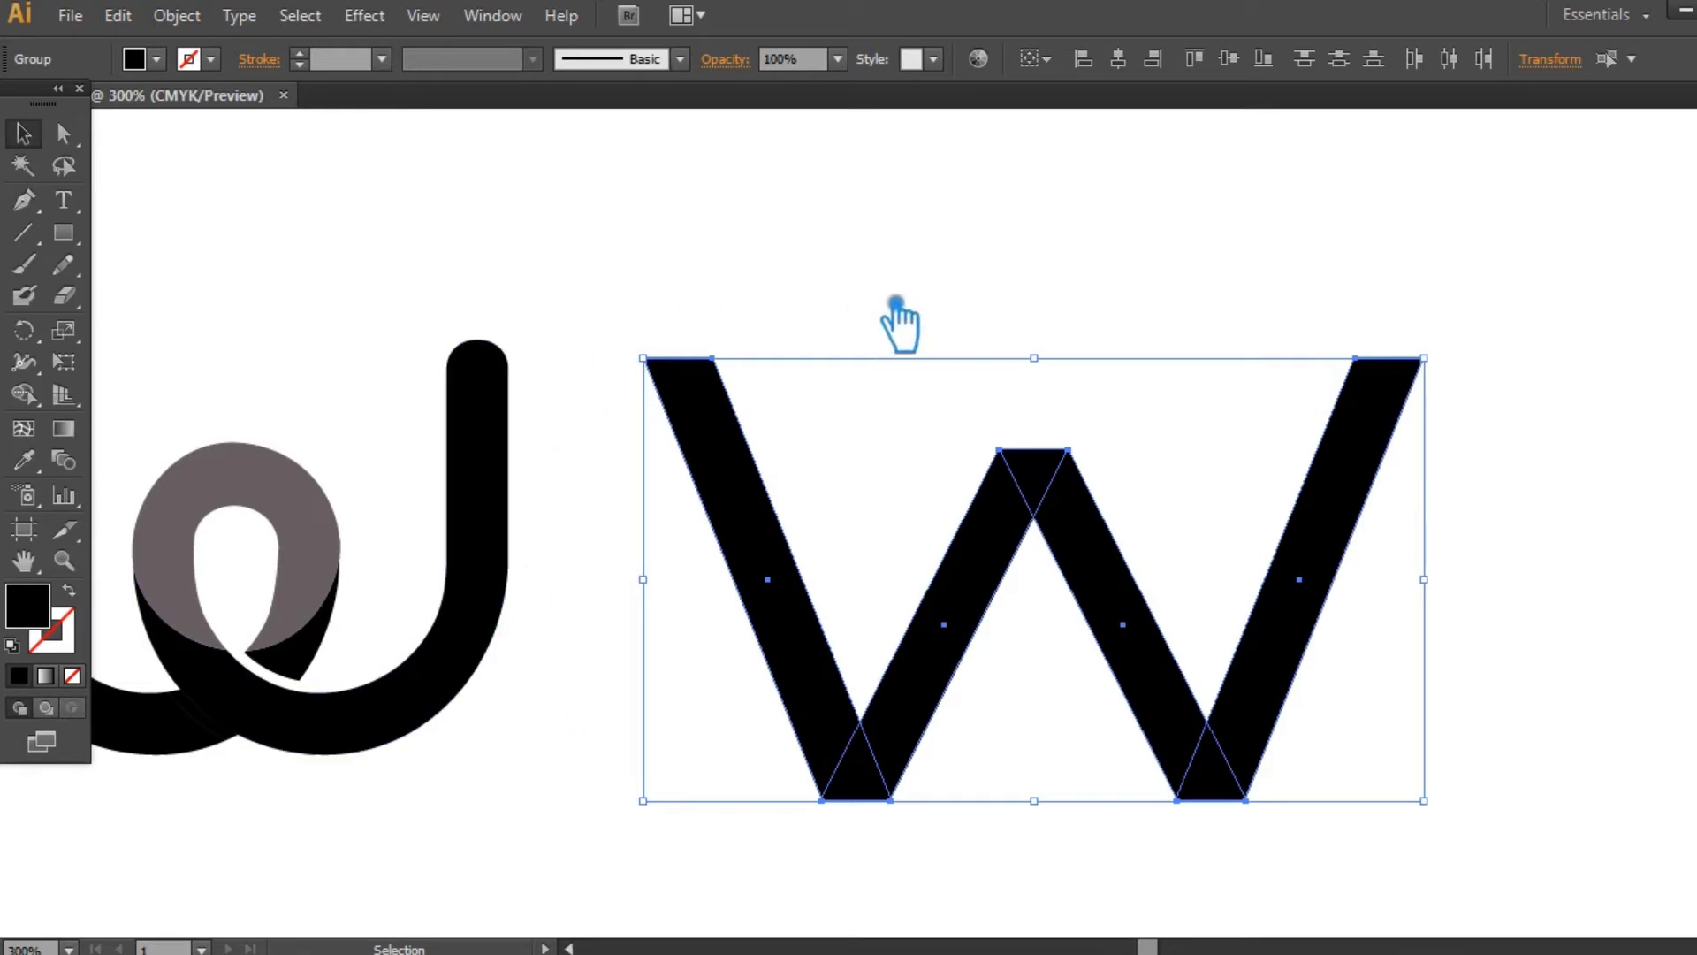
click(956, 270)
click(1103, 541)
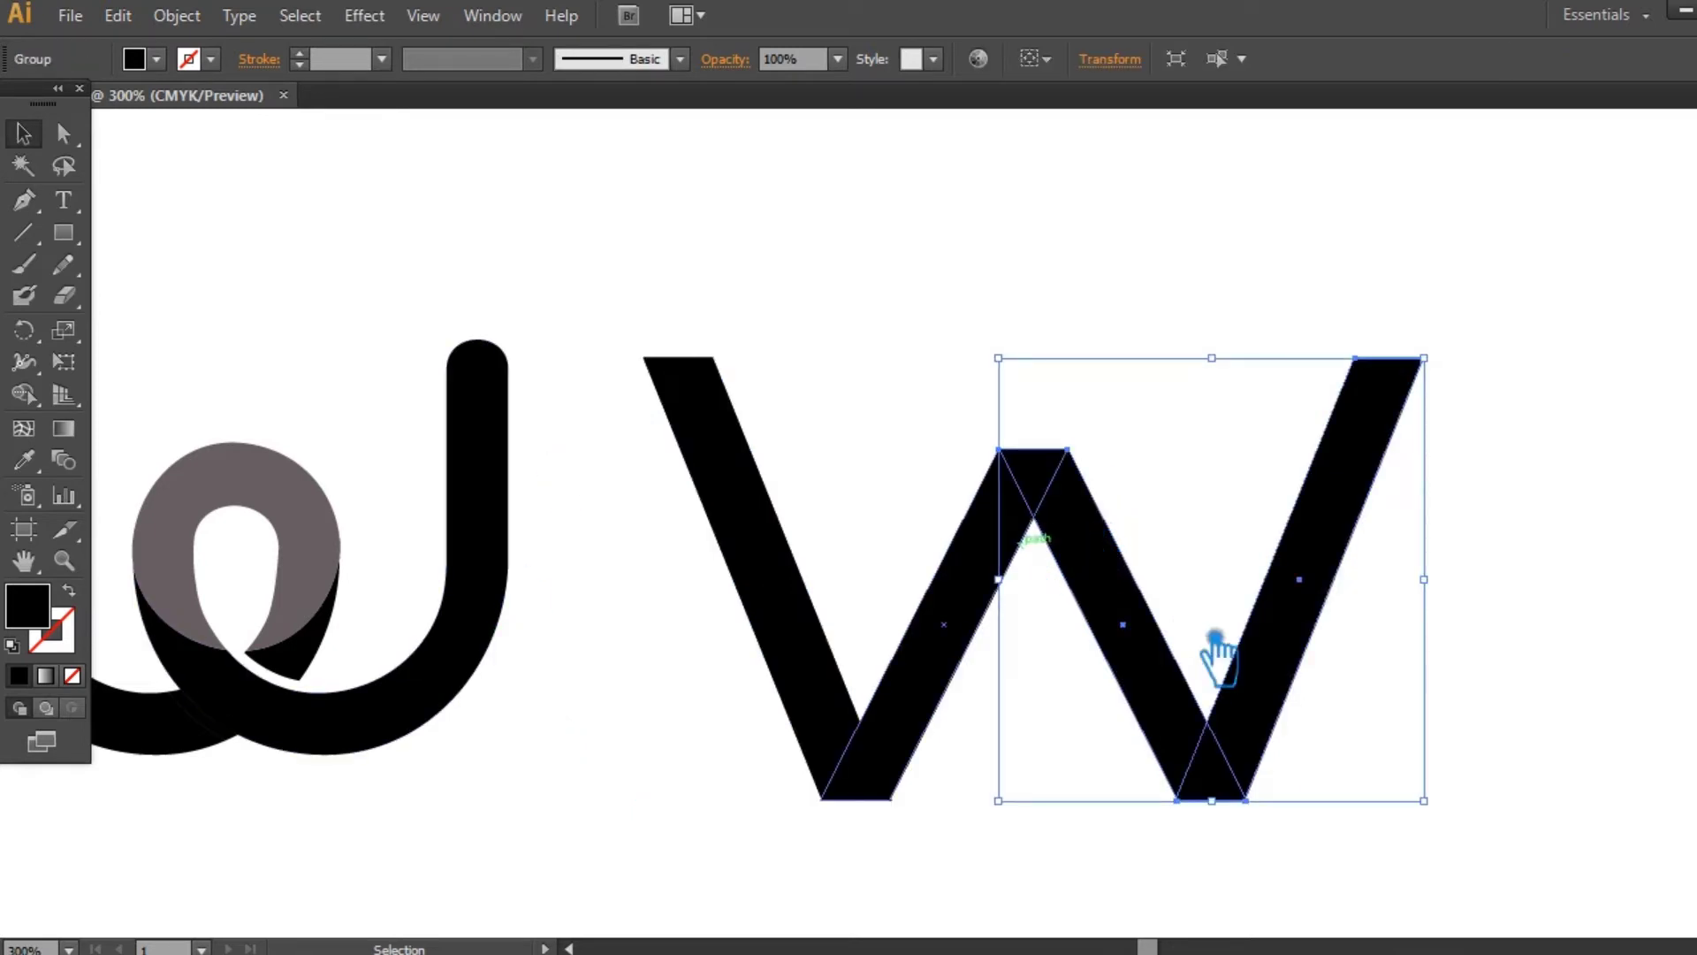
click(1542, 879)
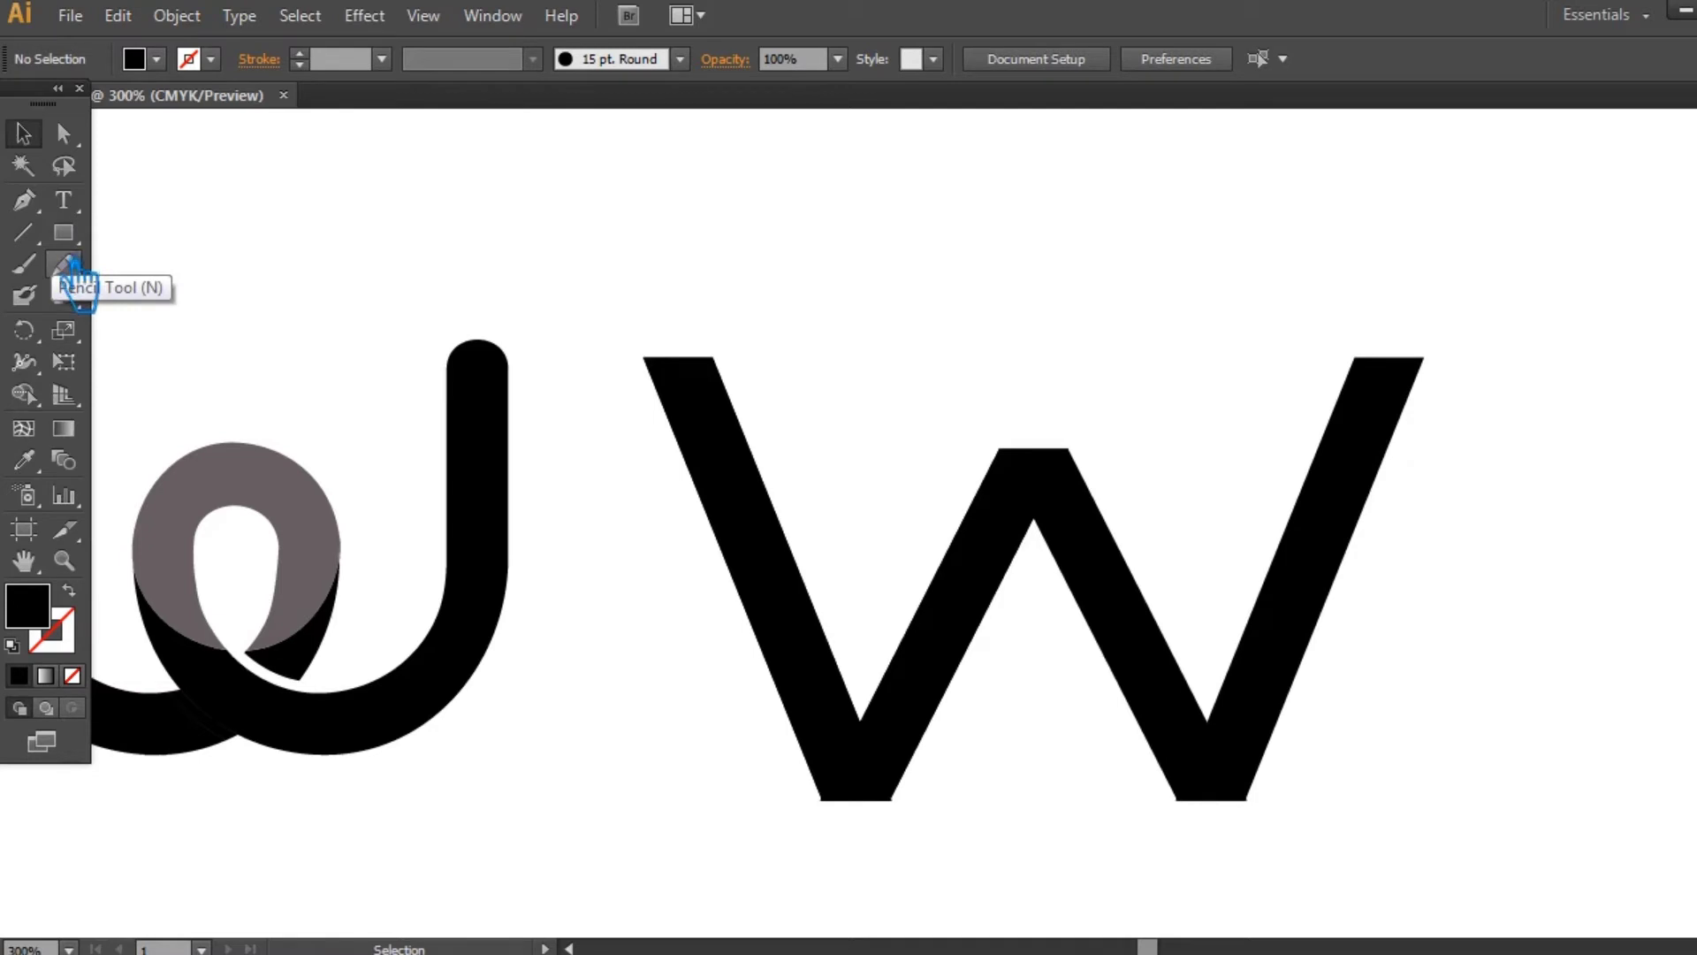
- Ungroup the left V and duplicate its long left bar in place
click(757, 518)
right_click(741, 478)
click(818, 640)
click(618, 549)
click(754, 492)
key(a)
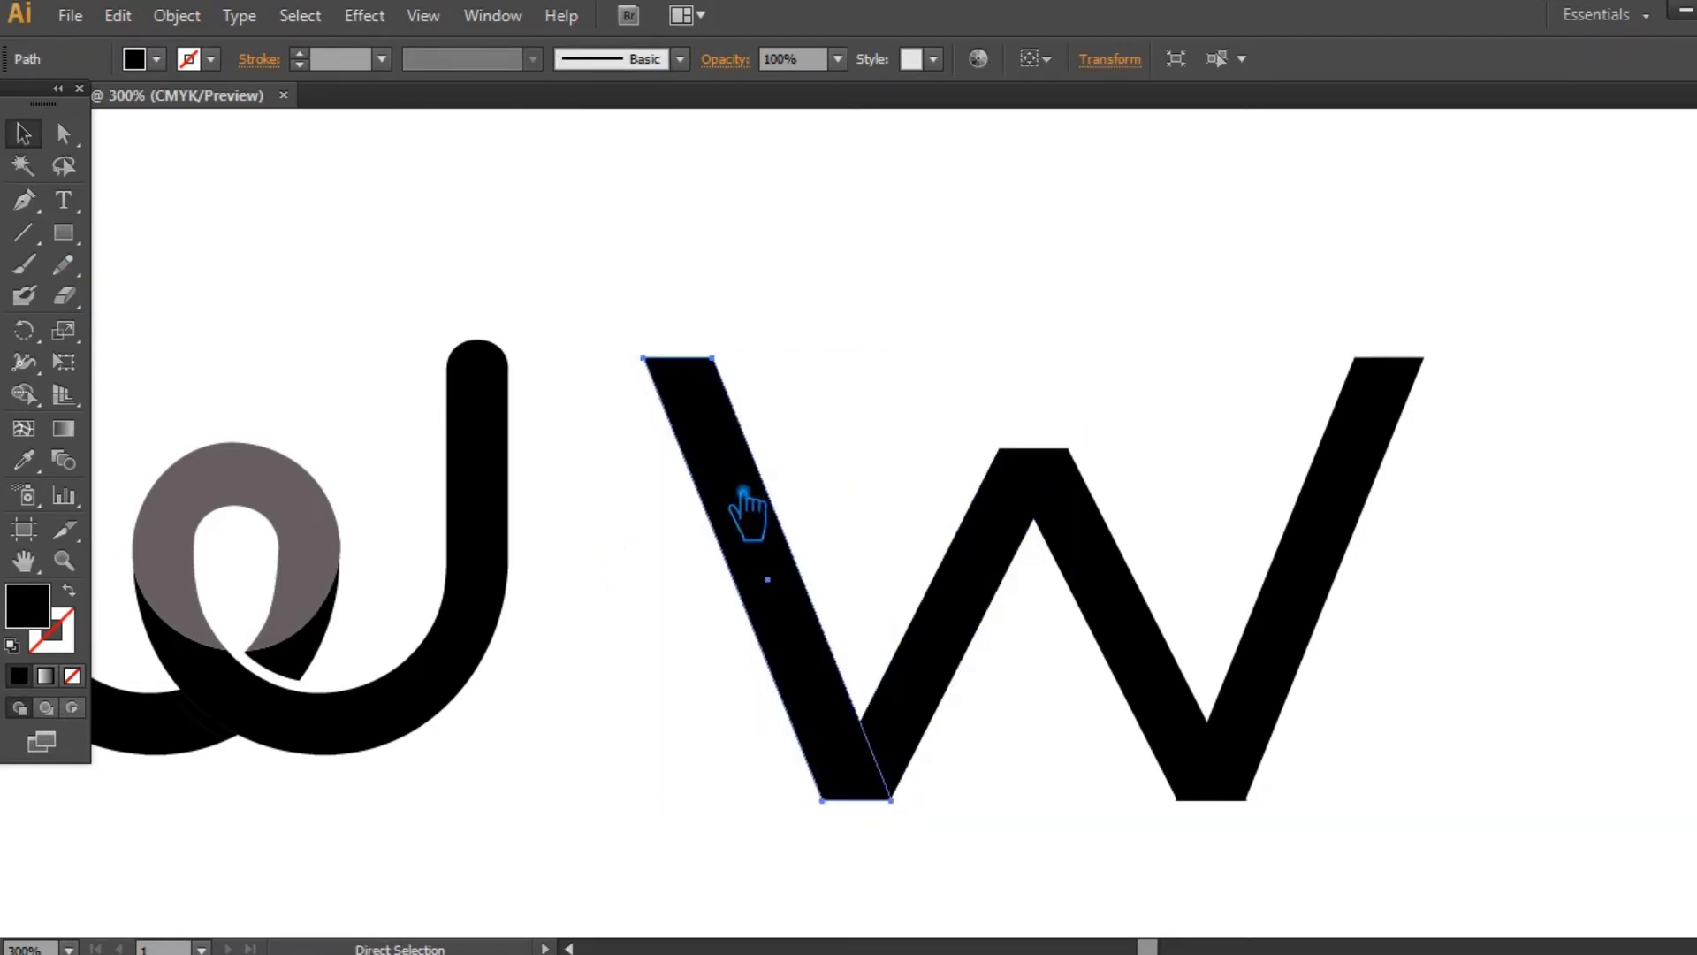
drag(738, 530, 822, 533)
key(ctrl+z)
- Shift the duplicate bar's two bottom corner points right until they sit directly below the W's central peak
key(a)
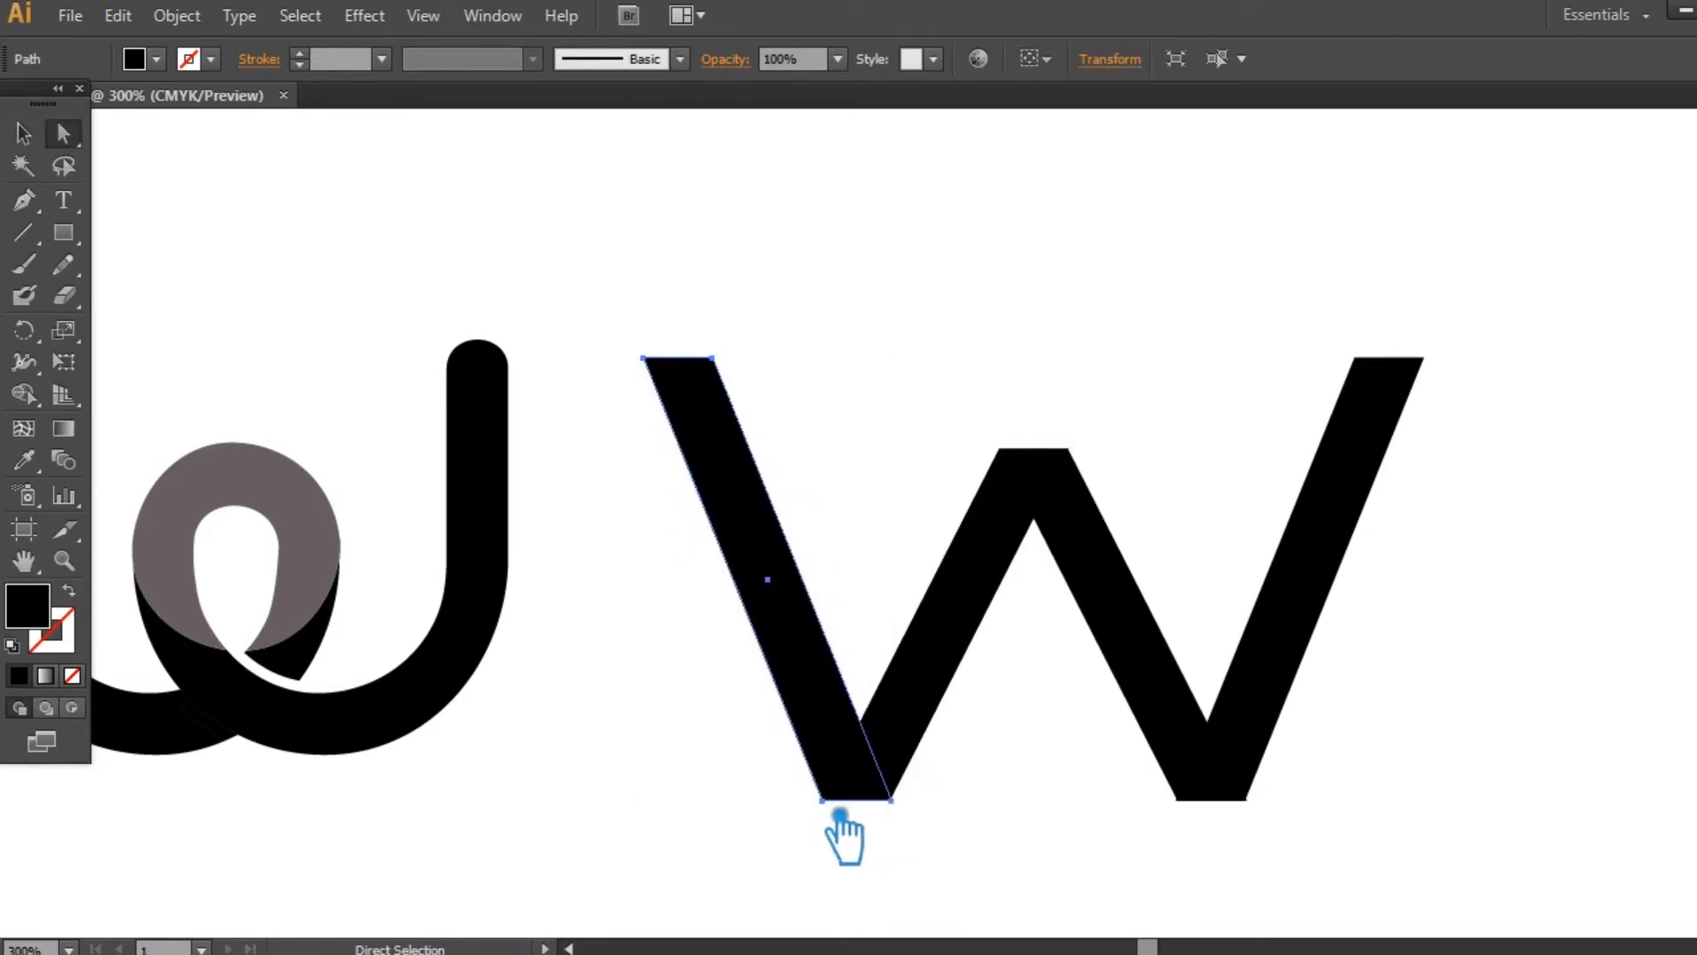
click(889, 799)
shift+click(891, 800)
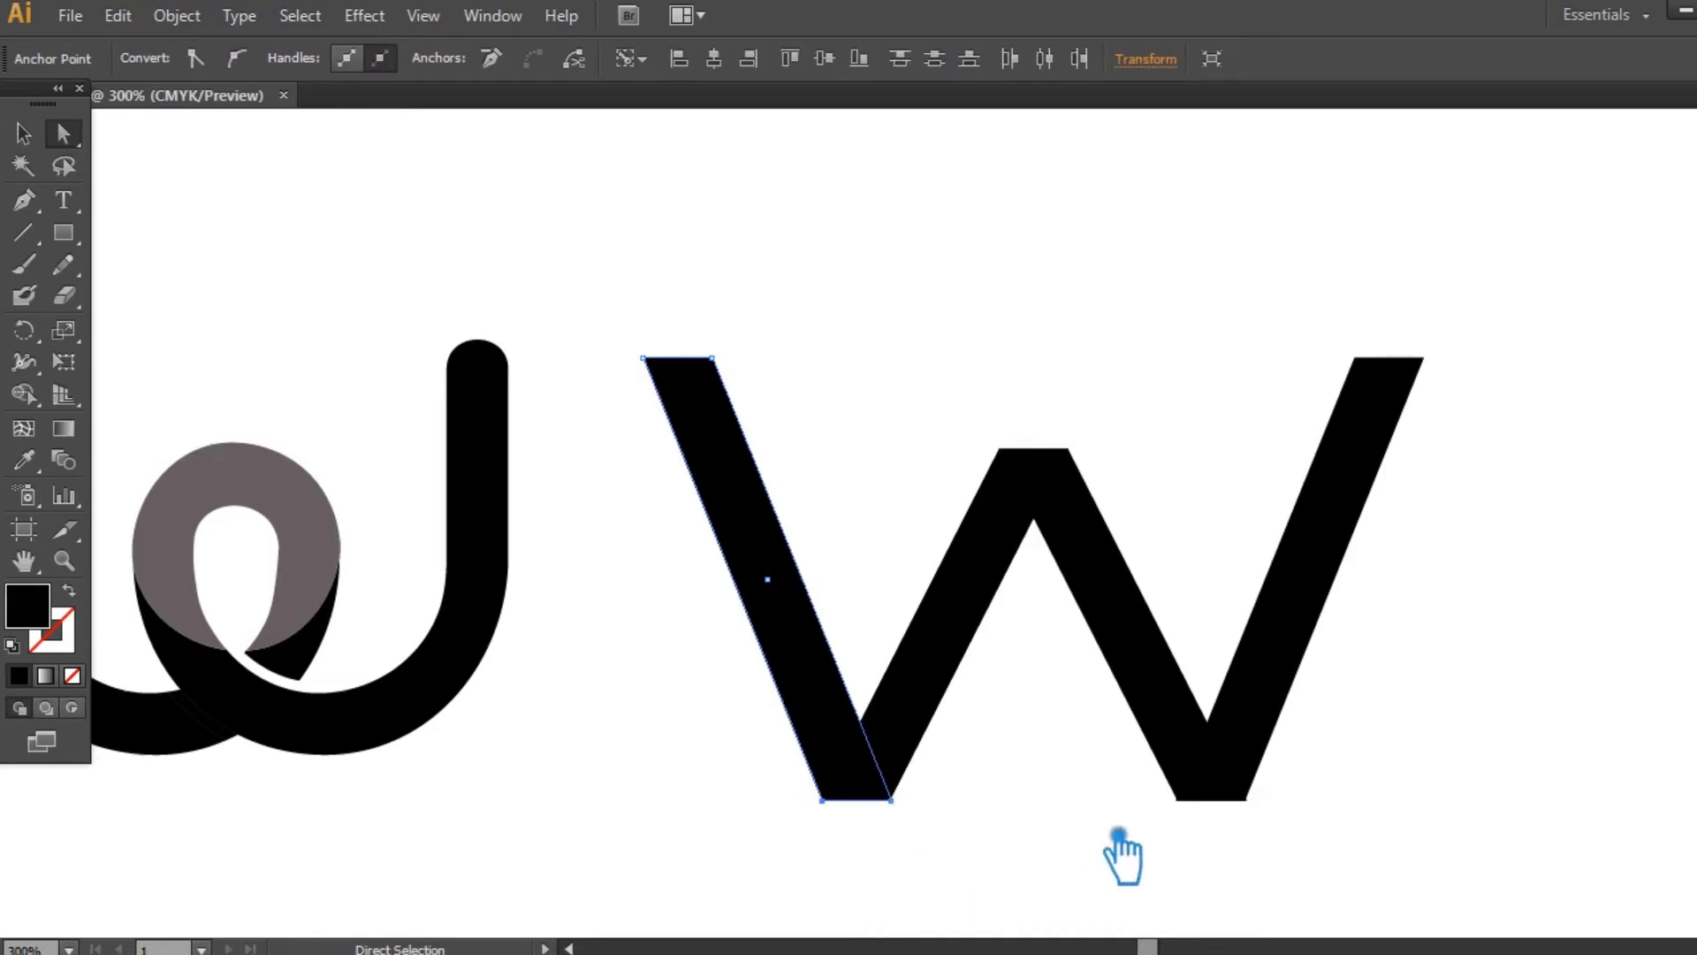
key(Right)
key(Right)
key(Right)
key(Right)
key(Right)
key(Right)
key(Right)
key(Right)
key(Right)
key(Right)
key(Right)
key(Right)
key(Right)
key(Right)
key(Right)
key(Right)
key(Right)
key(Right)
key(Right)
key(Right)
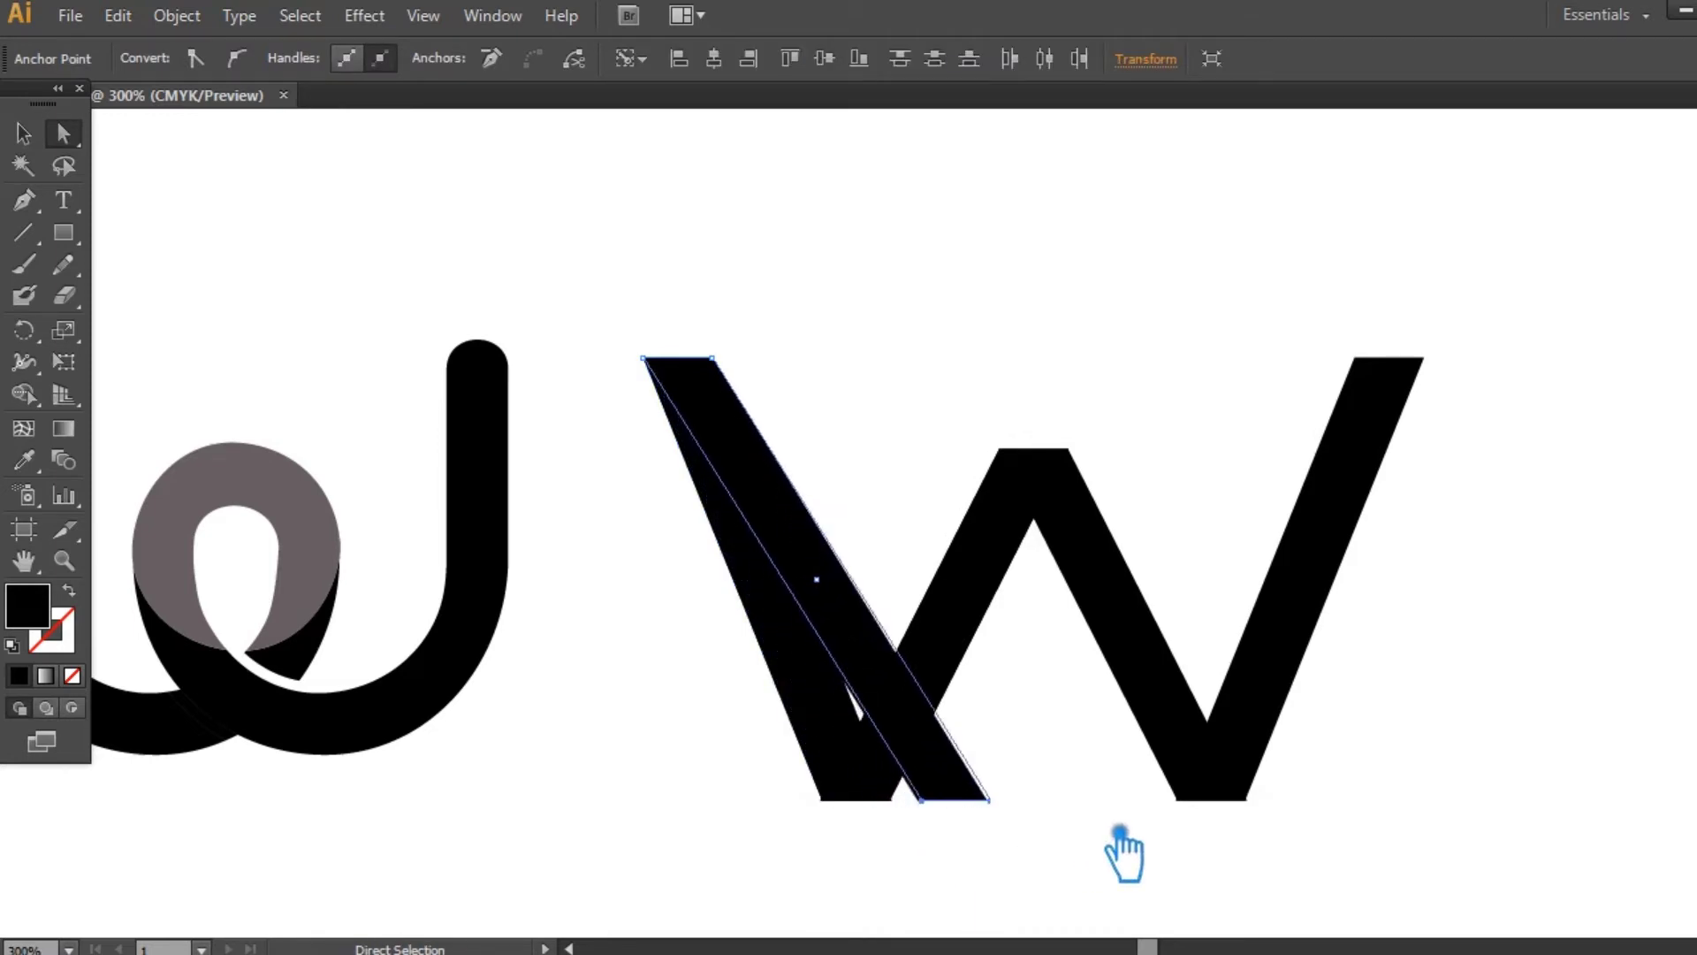
key(Right)
key(Right)
key(Right)
key(Right)
key(Right)
key(Right)
key(Right)
key(Right)
key(Right)
key(Right)
key(Right)
key(Right)
key(Right)
key(Right)
key(Right)
key(Right)
key(Right)
key(Right)
key(Right)
key(Right)
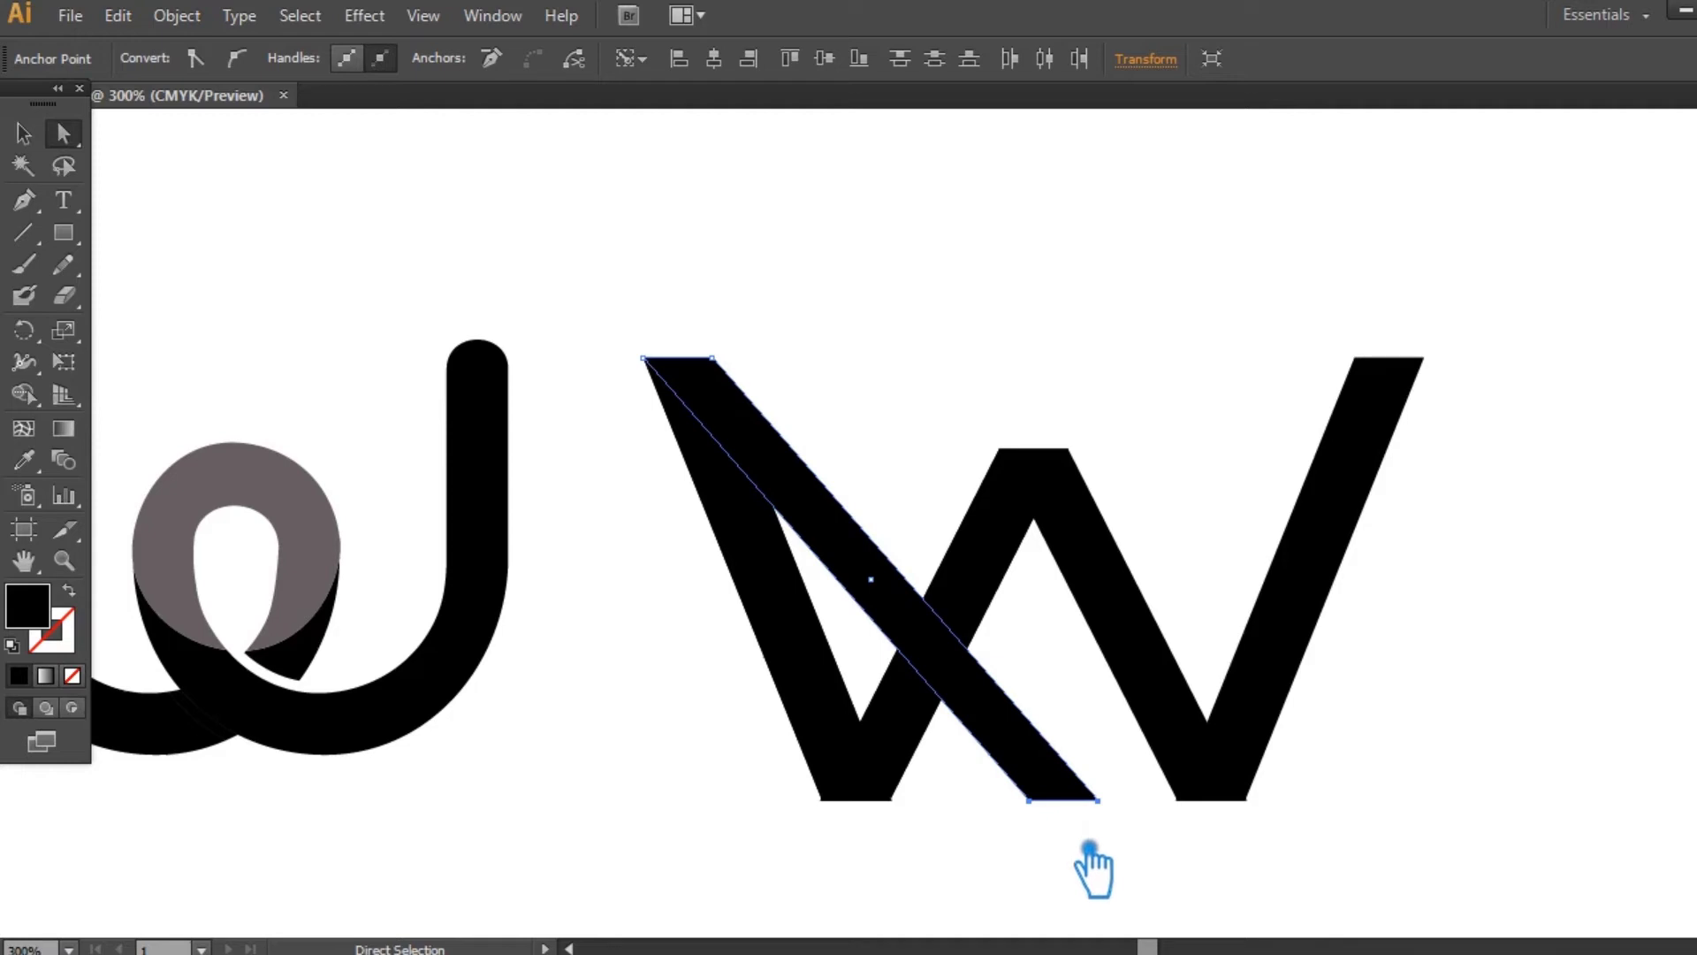
key(Left)
key(Left)
key(Left)
key(Left)
key(Left)
key(Left)
key(Left)
key(Left)
key(Left)
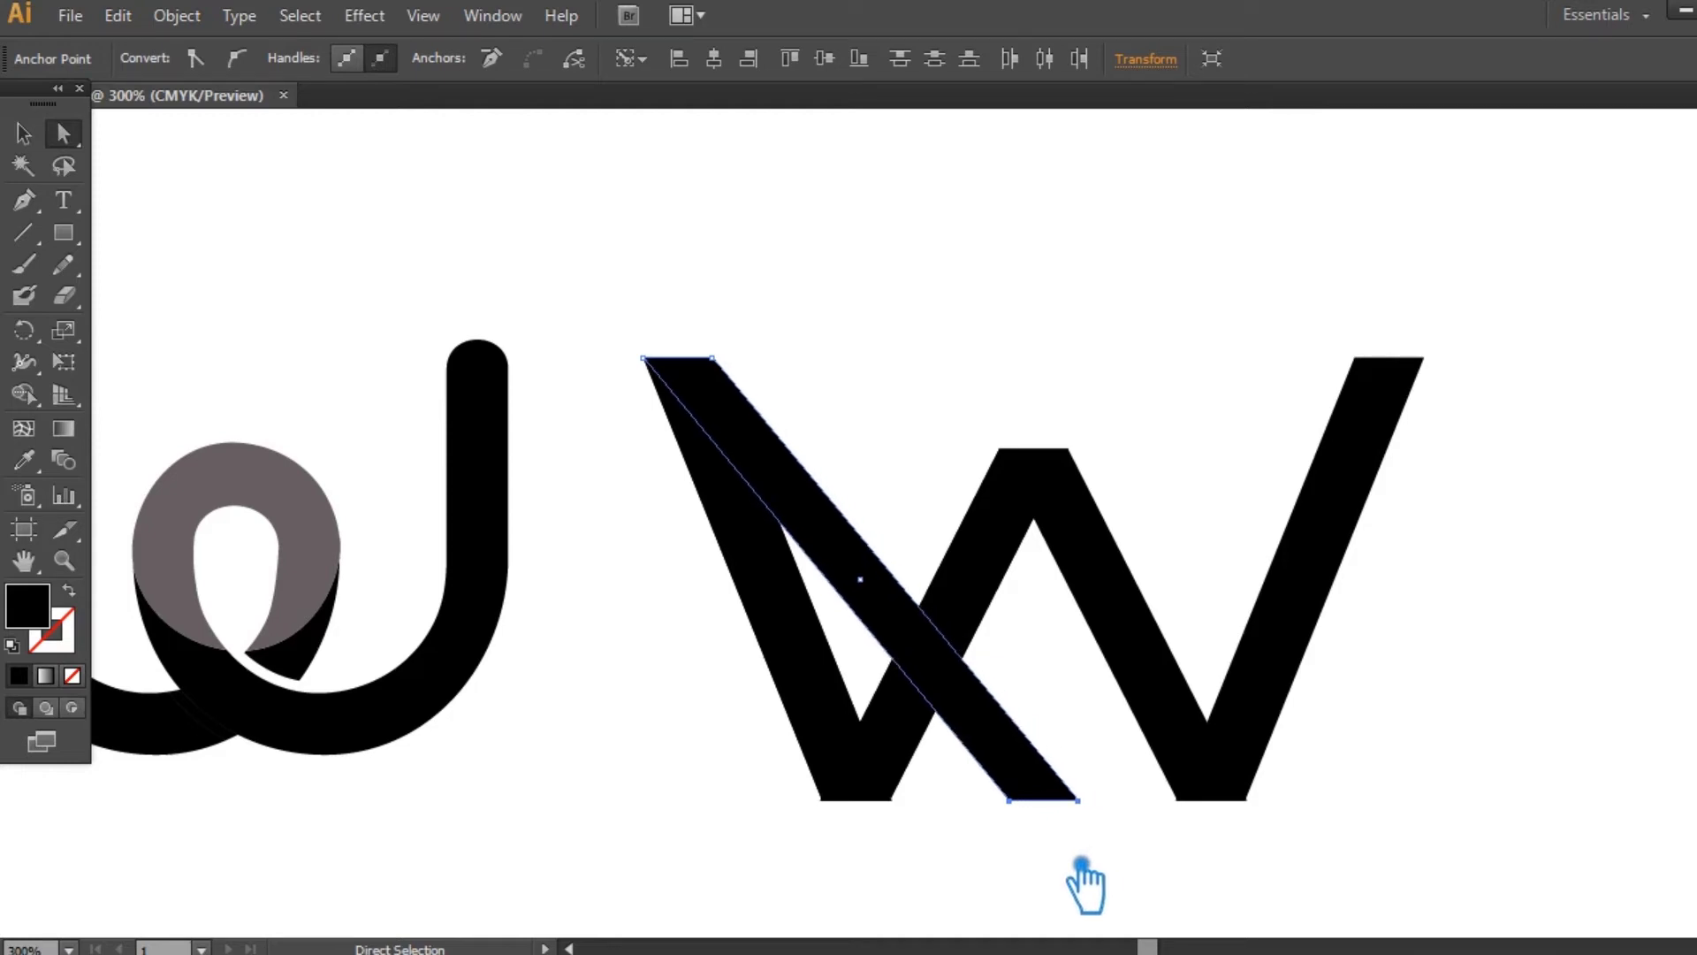
key(Left)
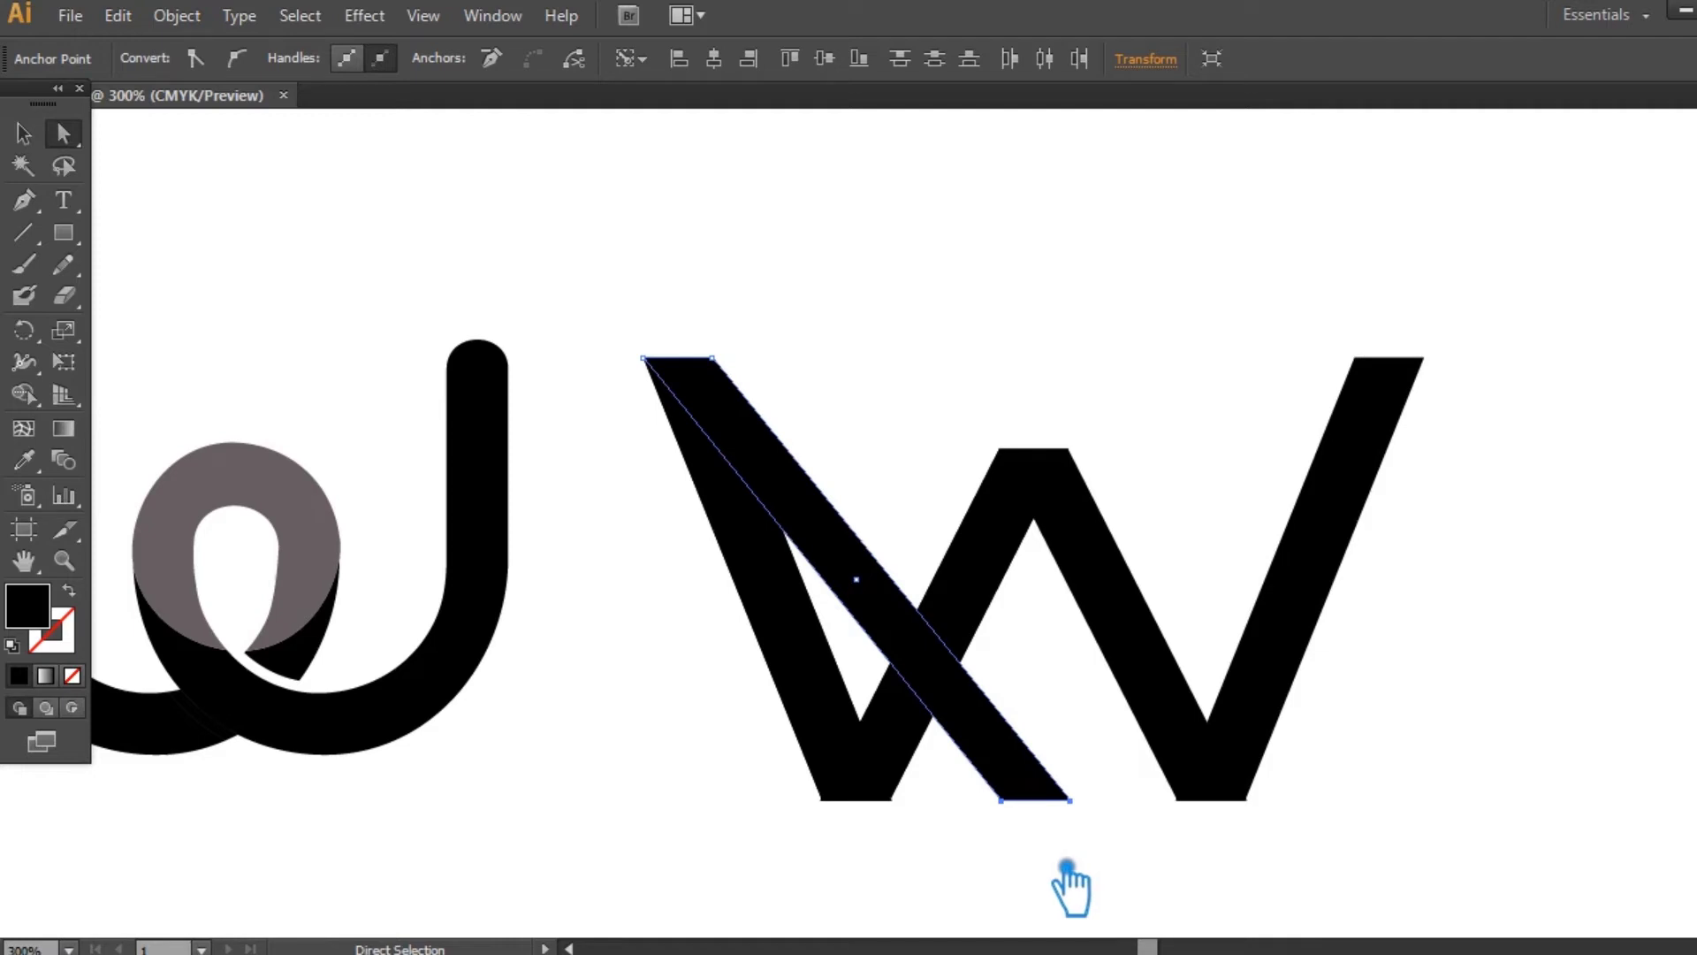
- Delete the reflected right half of the W
click(1165, 671)
click(23, 134)
click(886, 283)
click(1153, 587)
key(Delete)
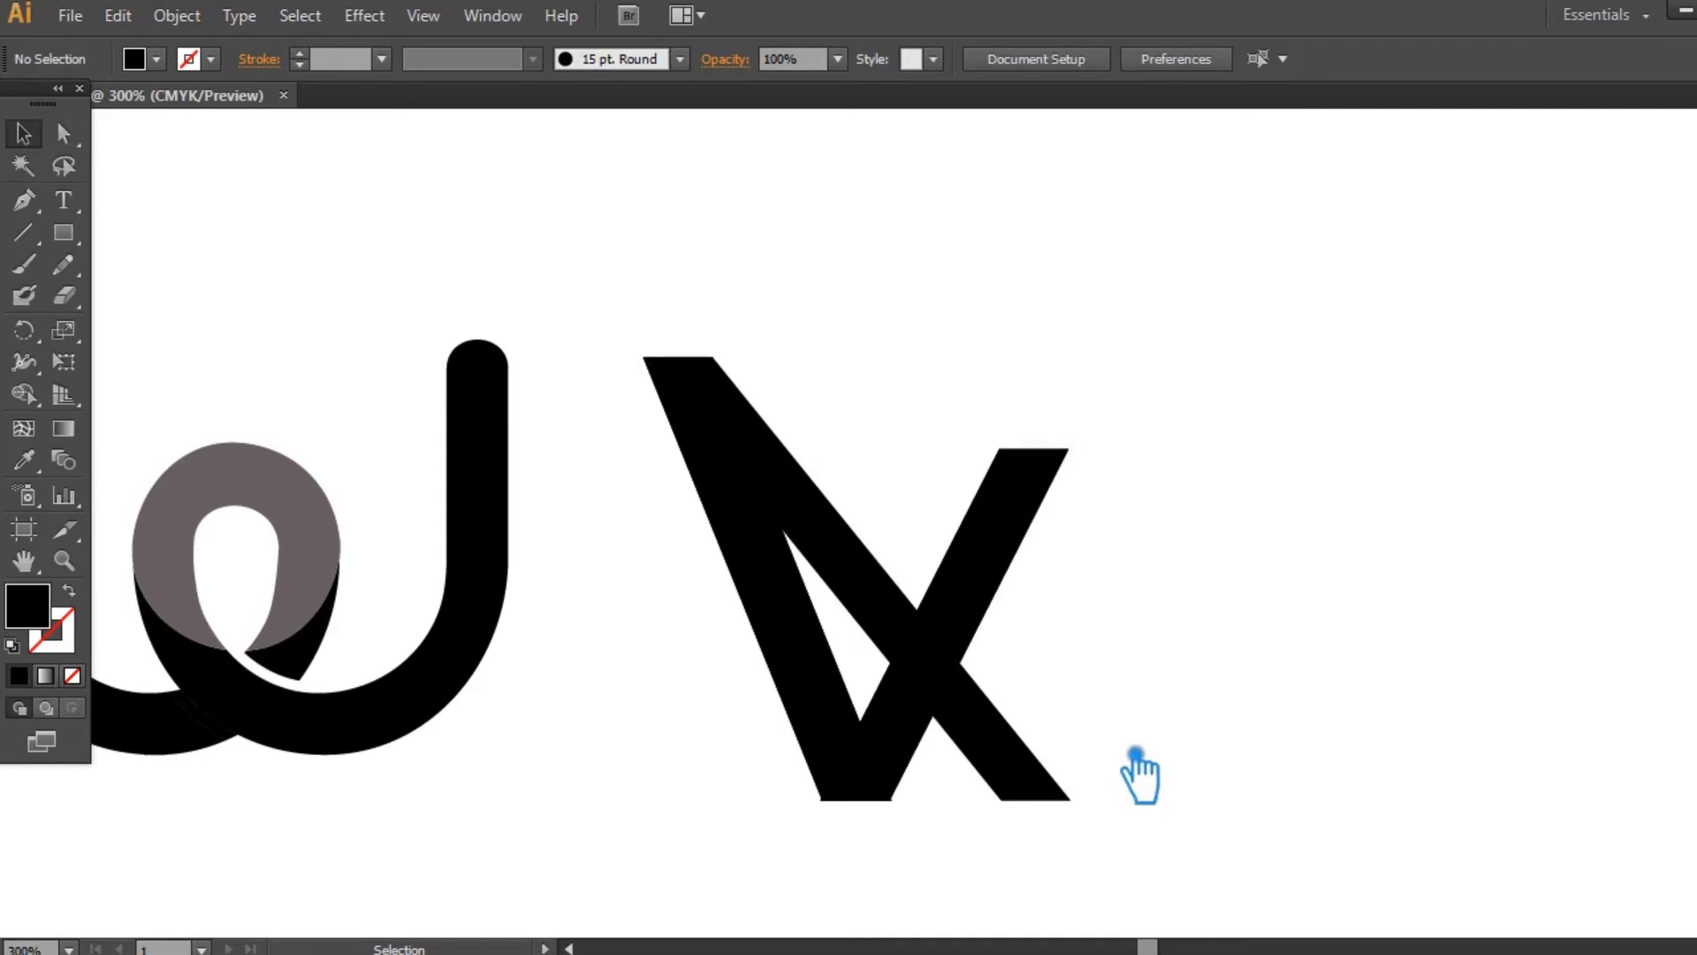
- Place a vertical guide at the short bar's top-right corner and nudge the crossing bar's bottom-right corner to align with it
key(ctrl+r)
mouse_move(21, 814)
mouse_down()
mouse_move(690, 618)
mouse_move(1095, 466)
mouse_move(1070, 450)
mouse_up()
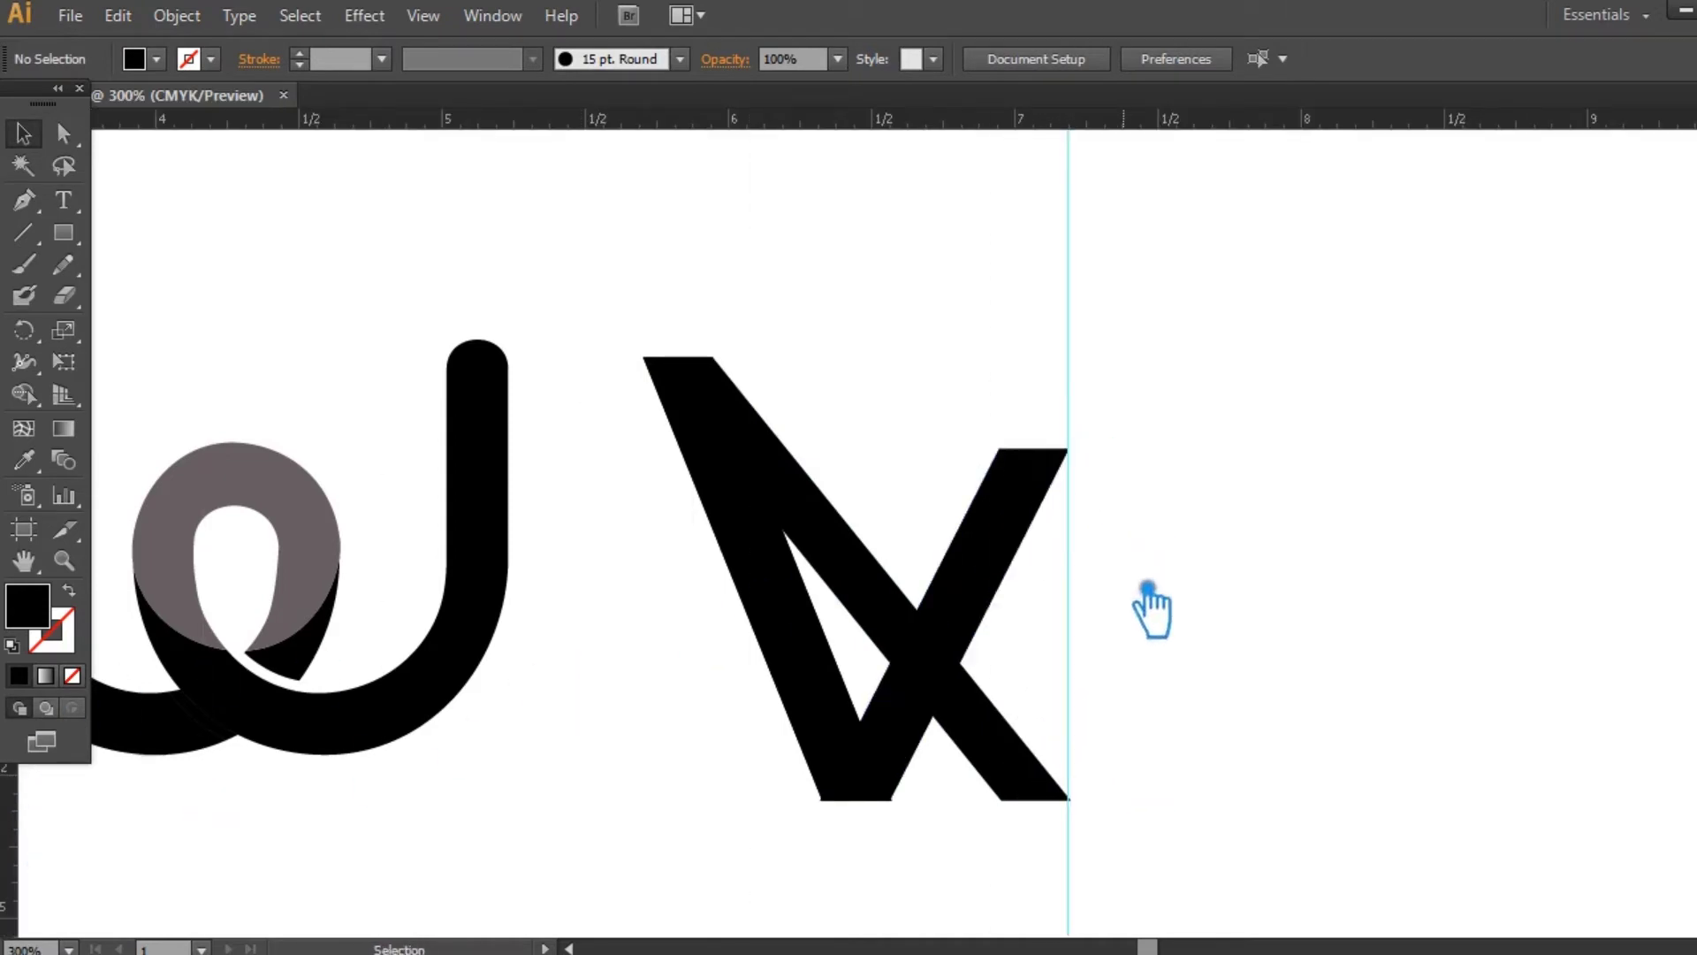
click(1060, 790)
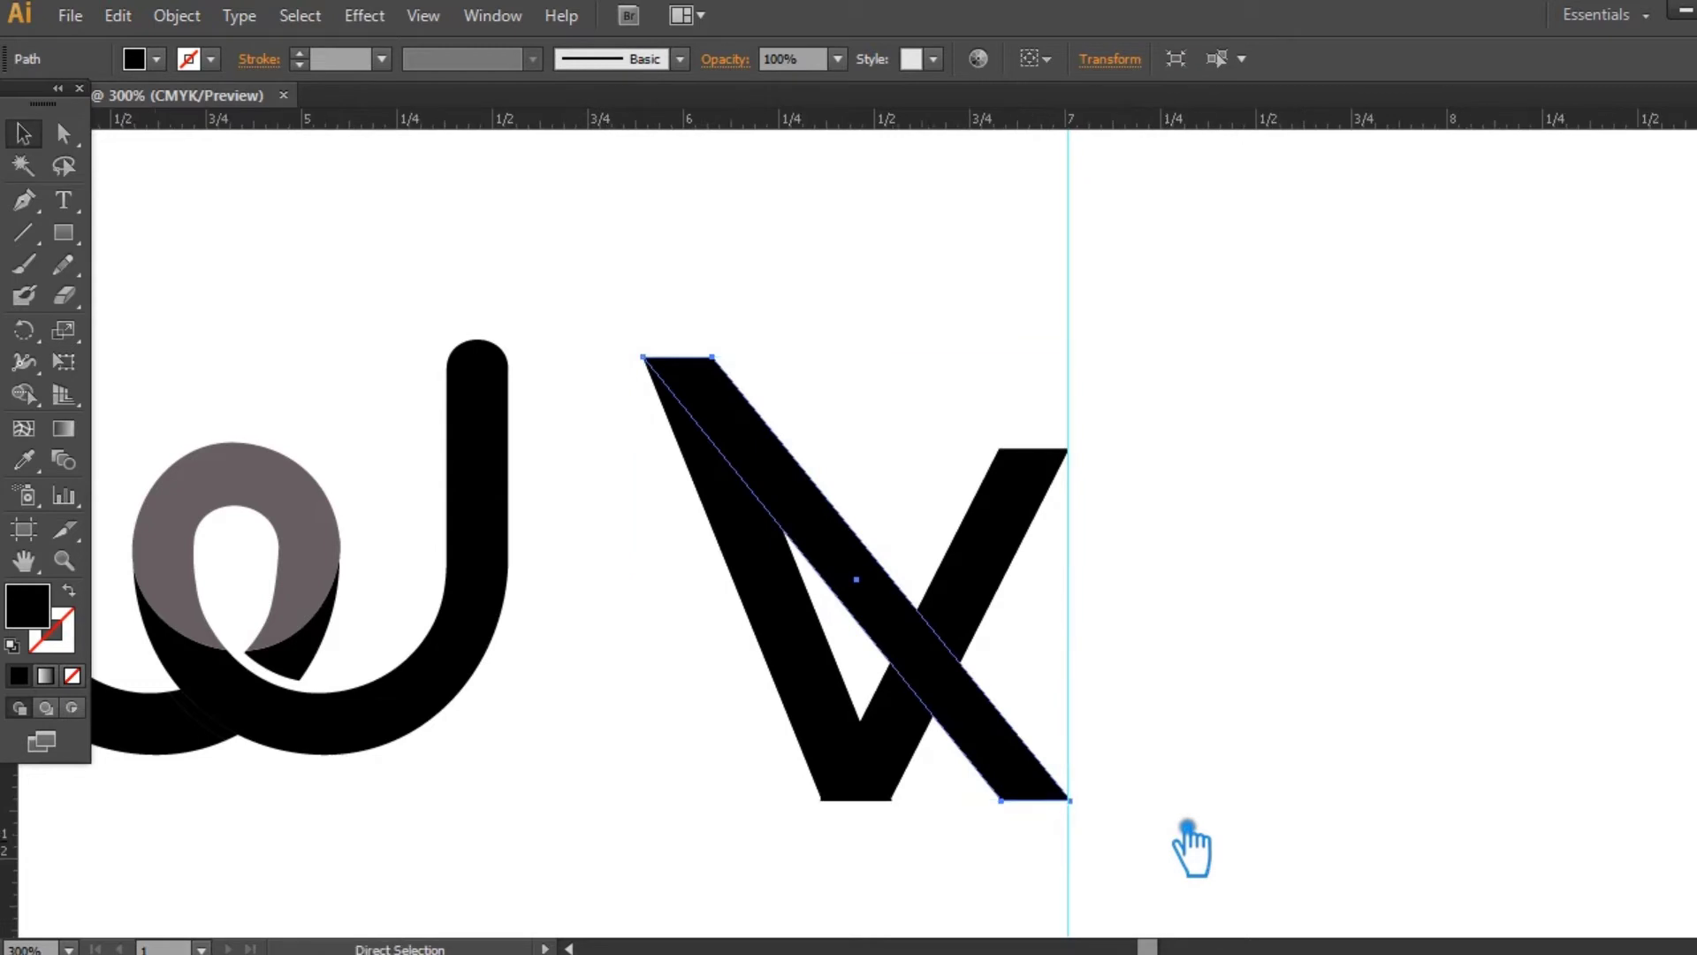
key(ctrl+equal)
drag(1190, 841, 1091, 719)
key(a)
click(986, 770)
key(Left)
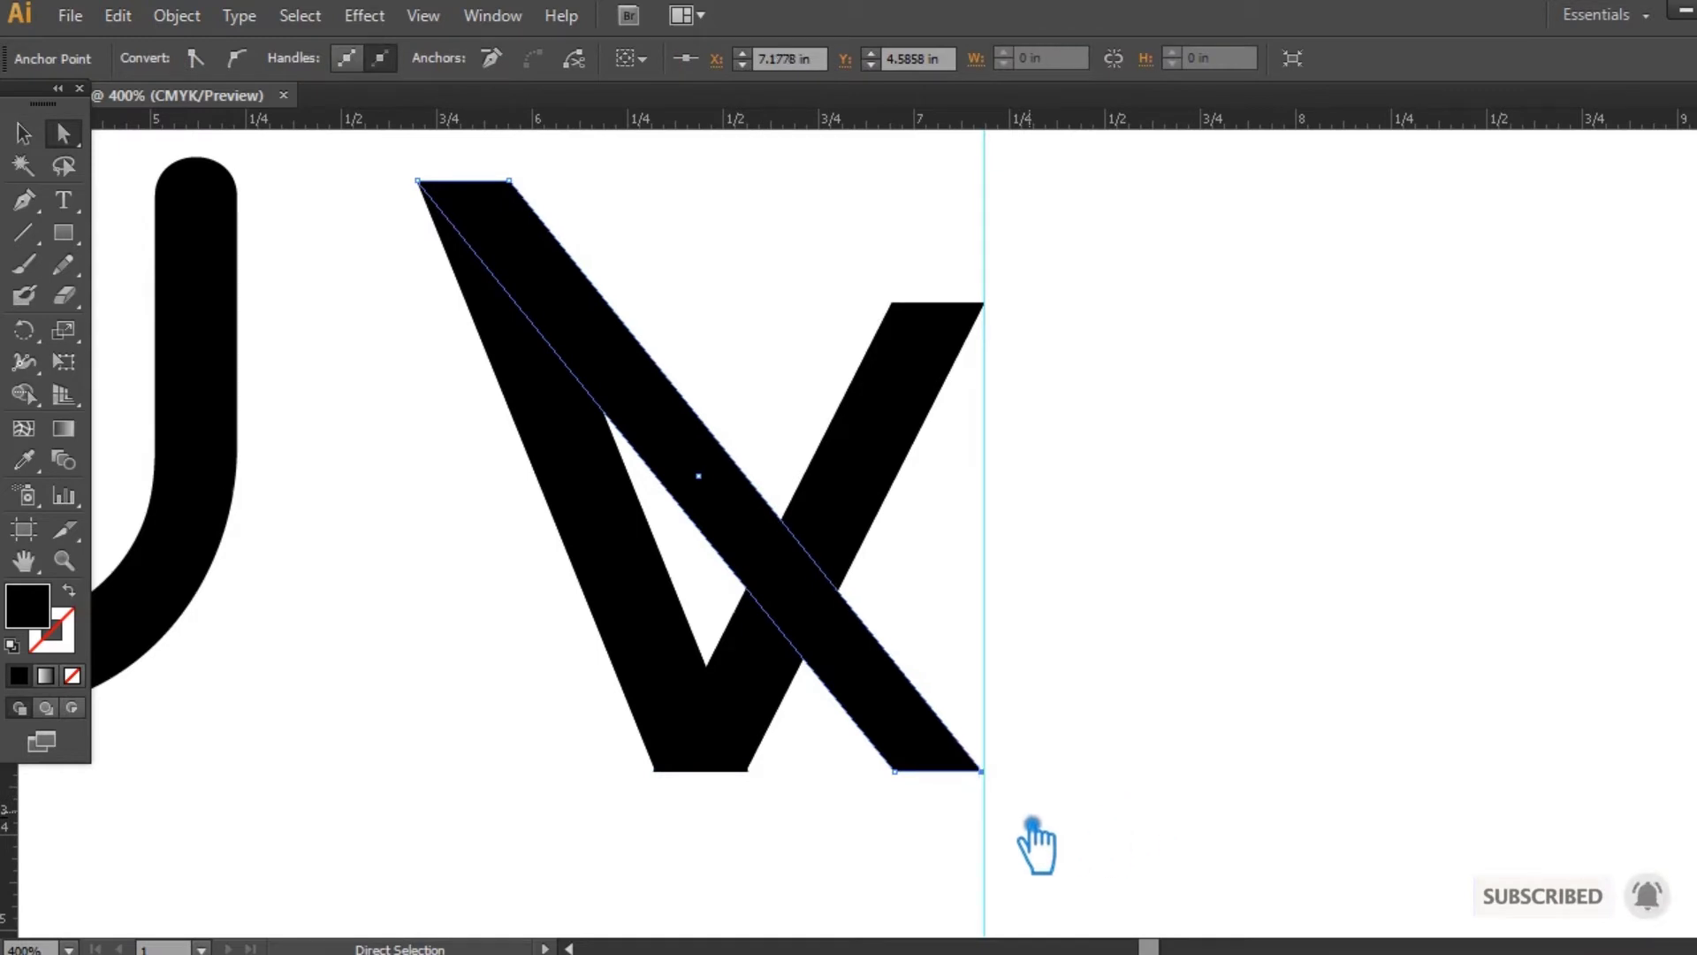
- Widen the crossing bar's foot by moving its bottom-left corner point left to about X 6.89 in
click(895, 772)
key(Left)
key(Left)
key(Left)
key(Left)
key(Left)
key(Left)
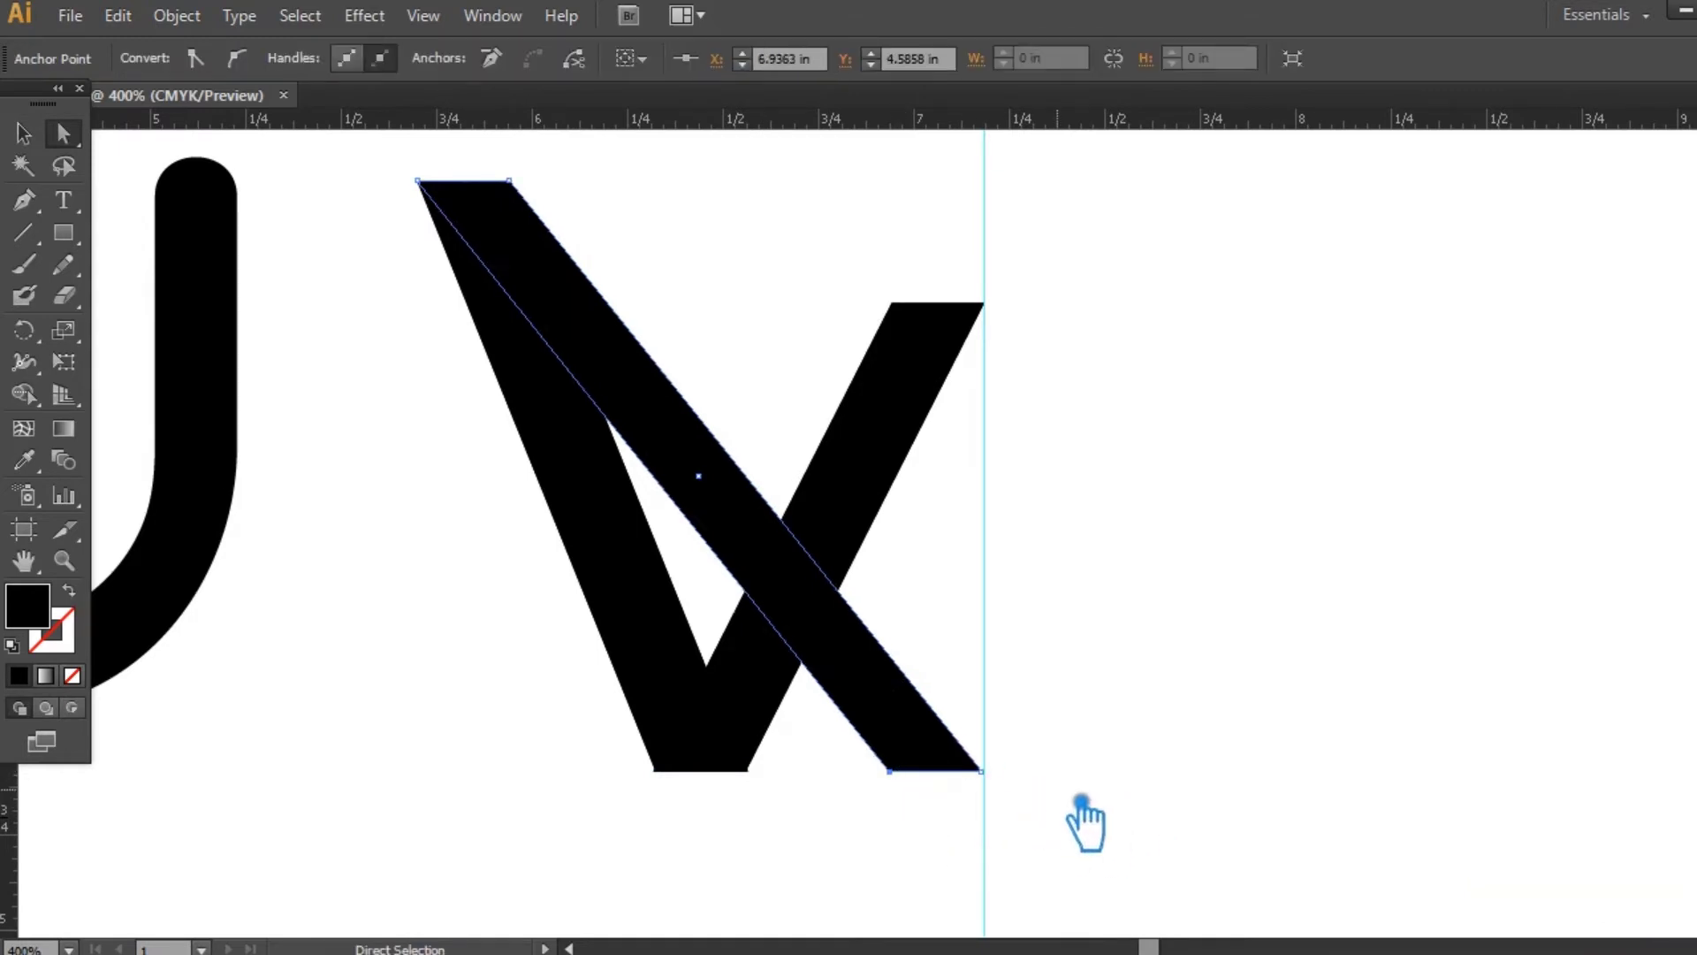
key(Right)
key(Right)
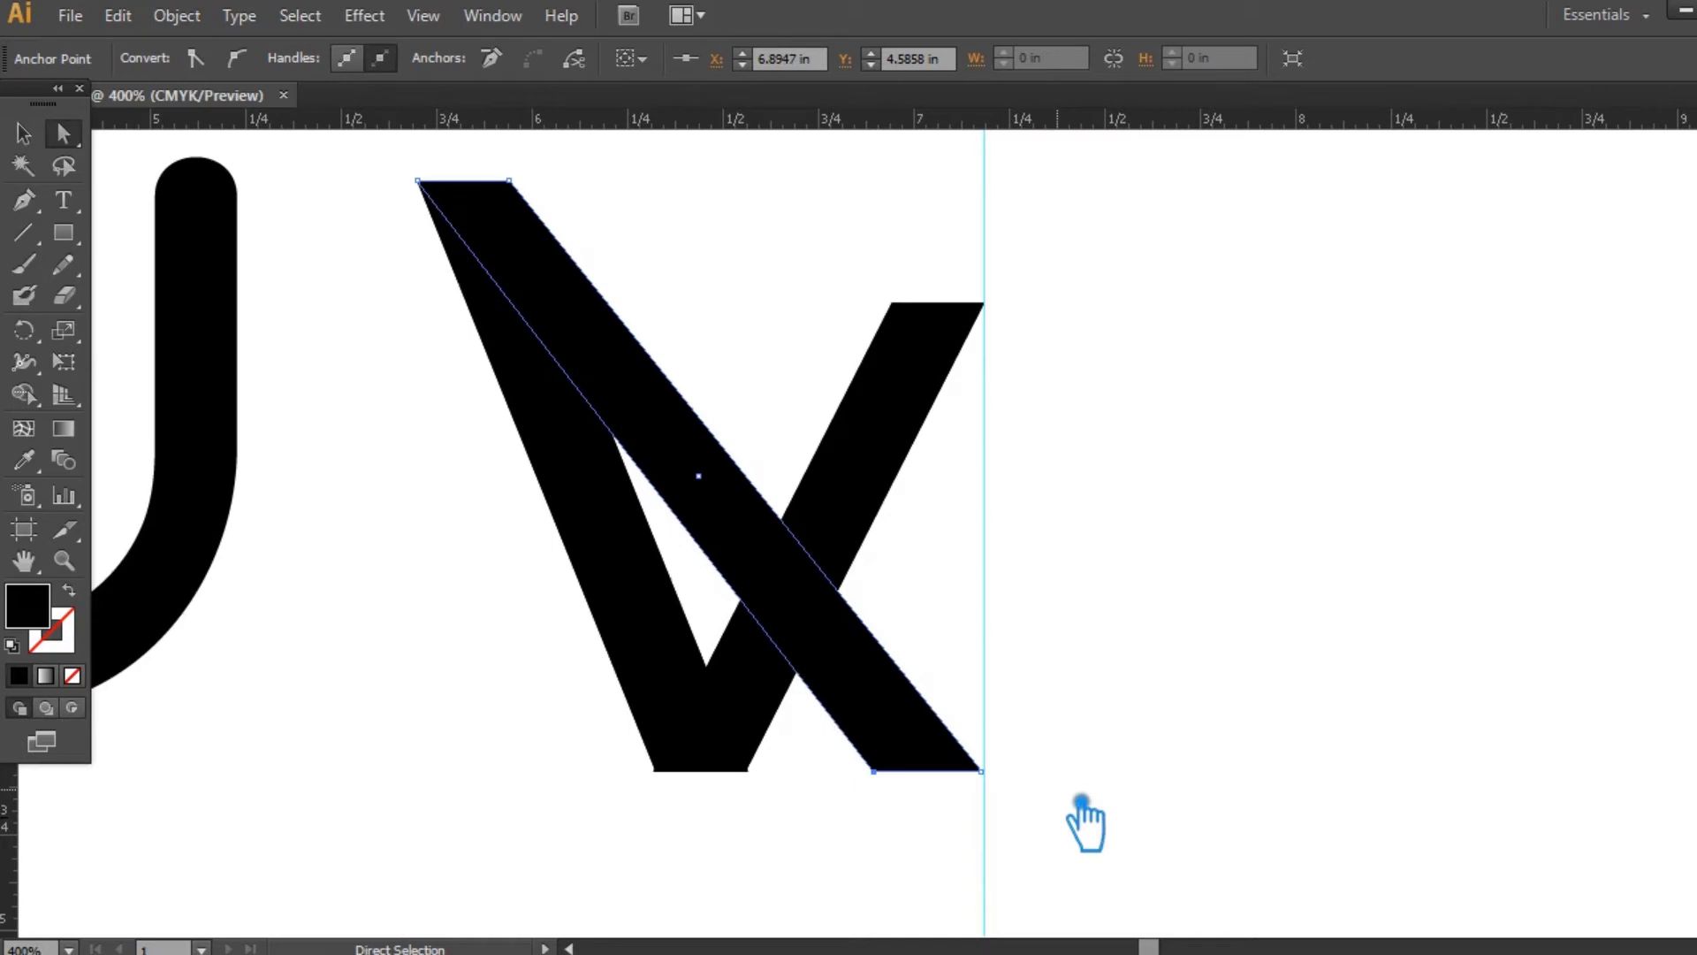
key(Right)
key(Left)
key(v)
click(1236, 566)
- Group the three bars and make a copy reflected about the vertical axis
click(814, 556)
drag(1149, 573, 440, 242)
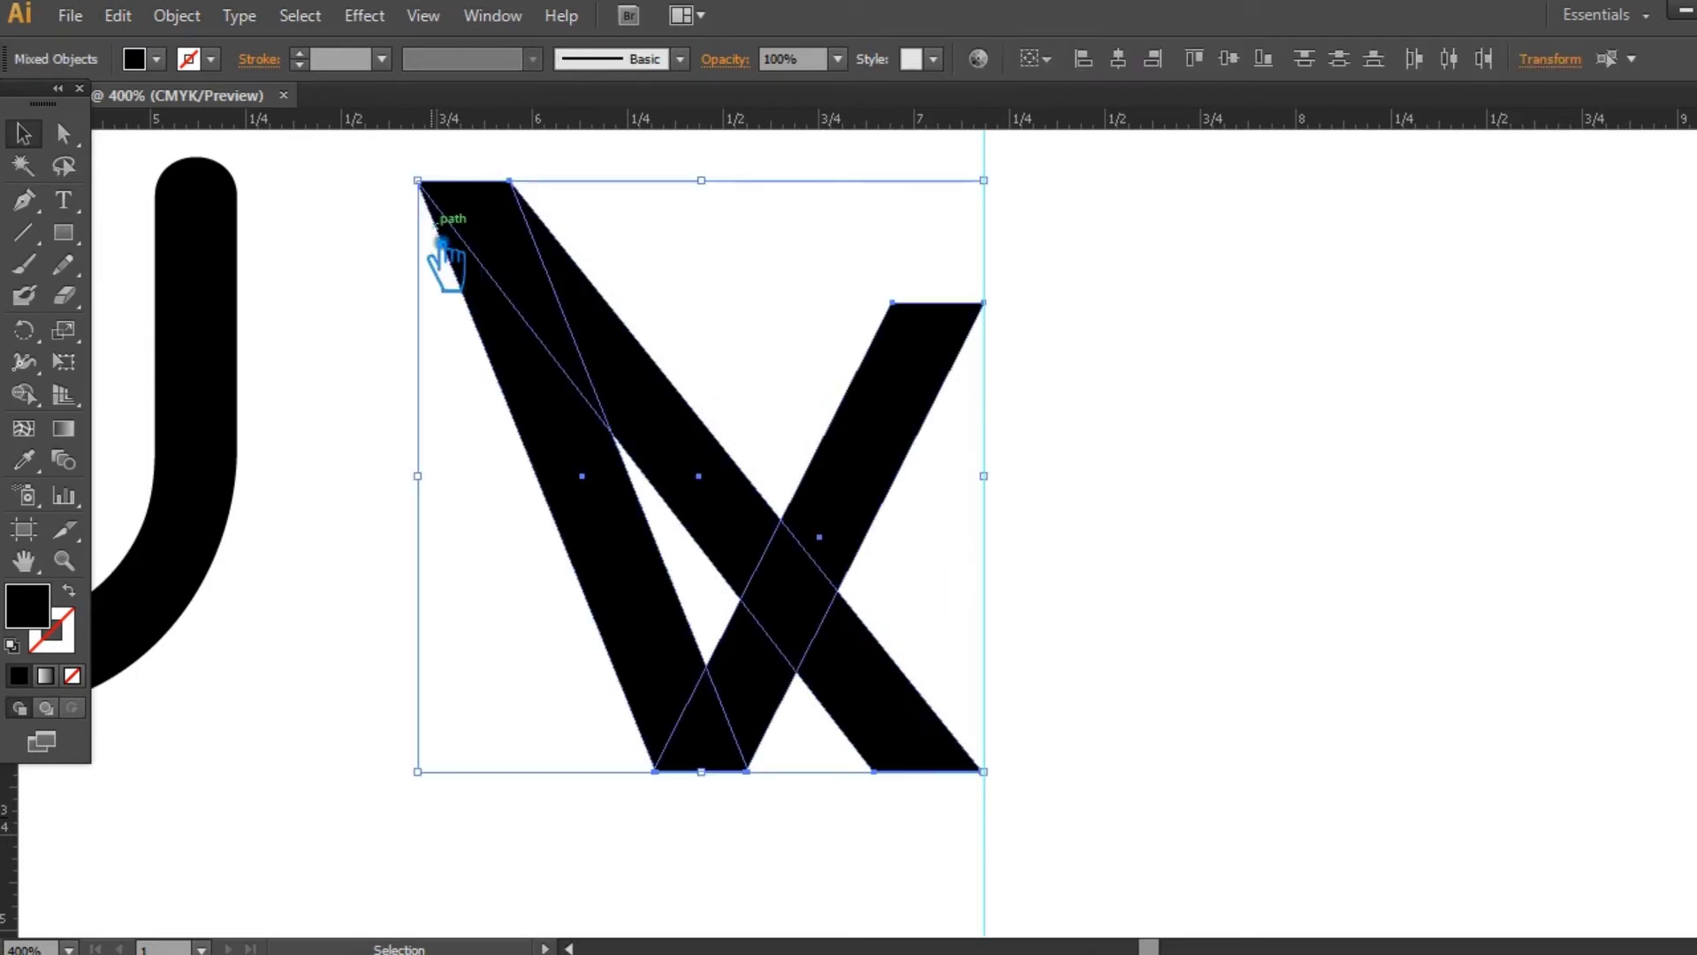
key(ctrl+g)
right_click(725, 466)
click(1148, 758)
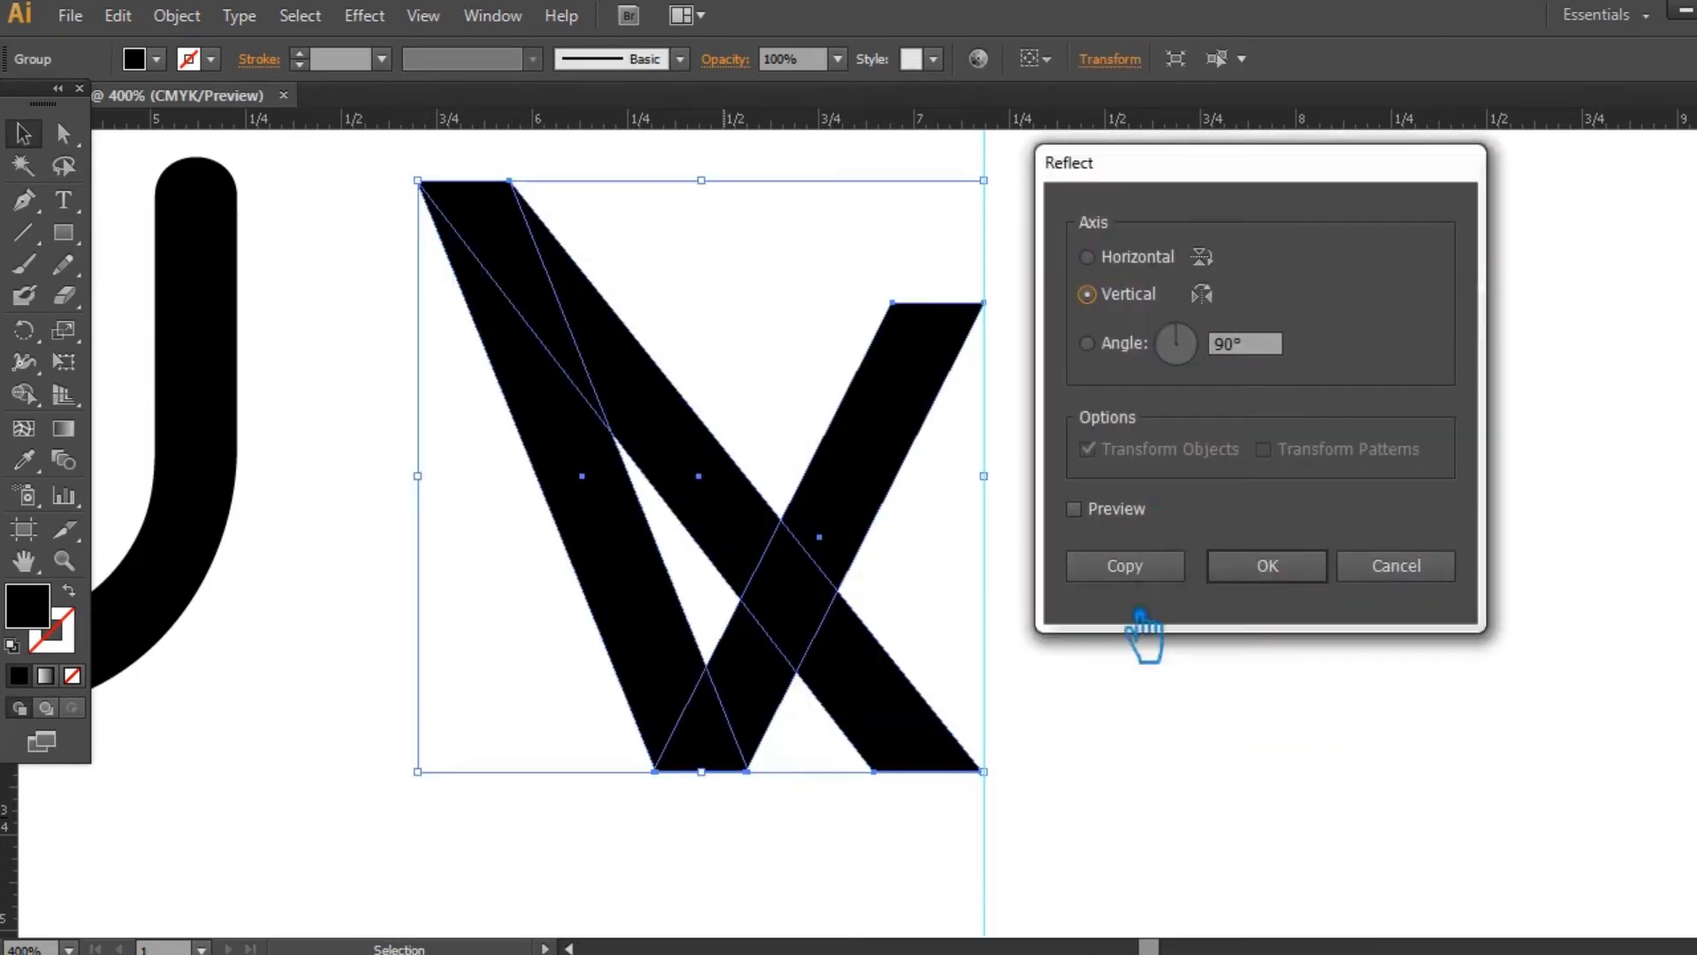
click(1157, 570)
click(1330, 587)
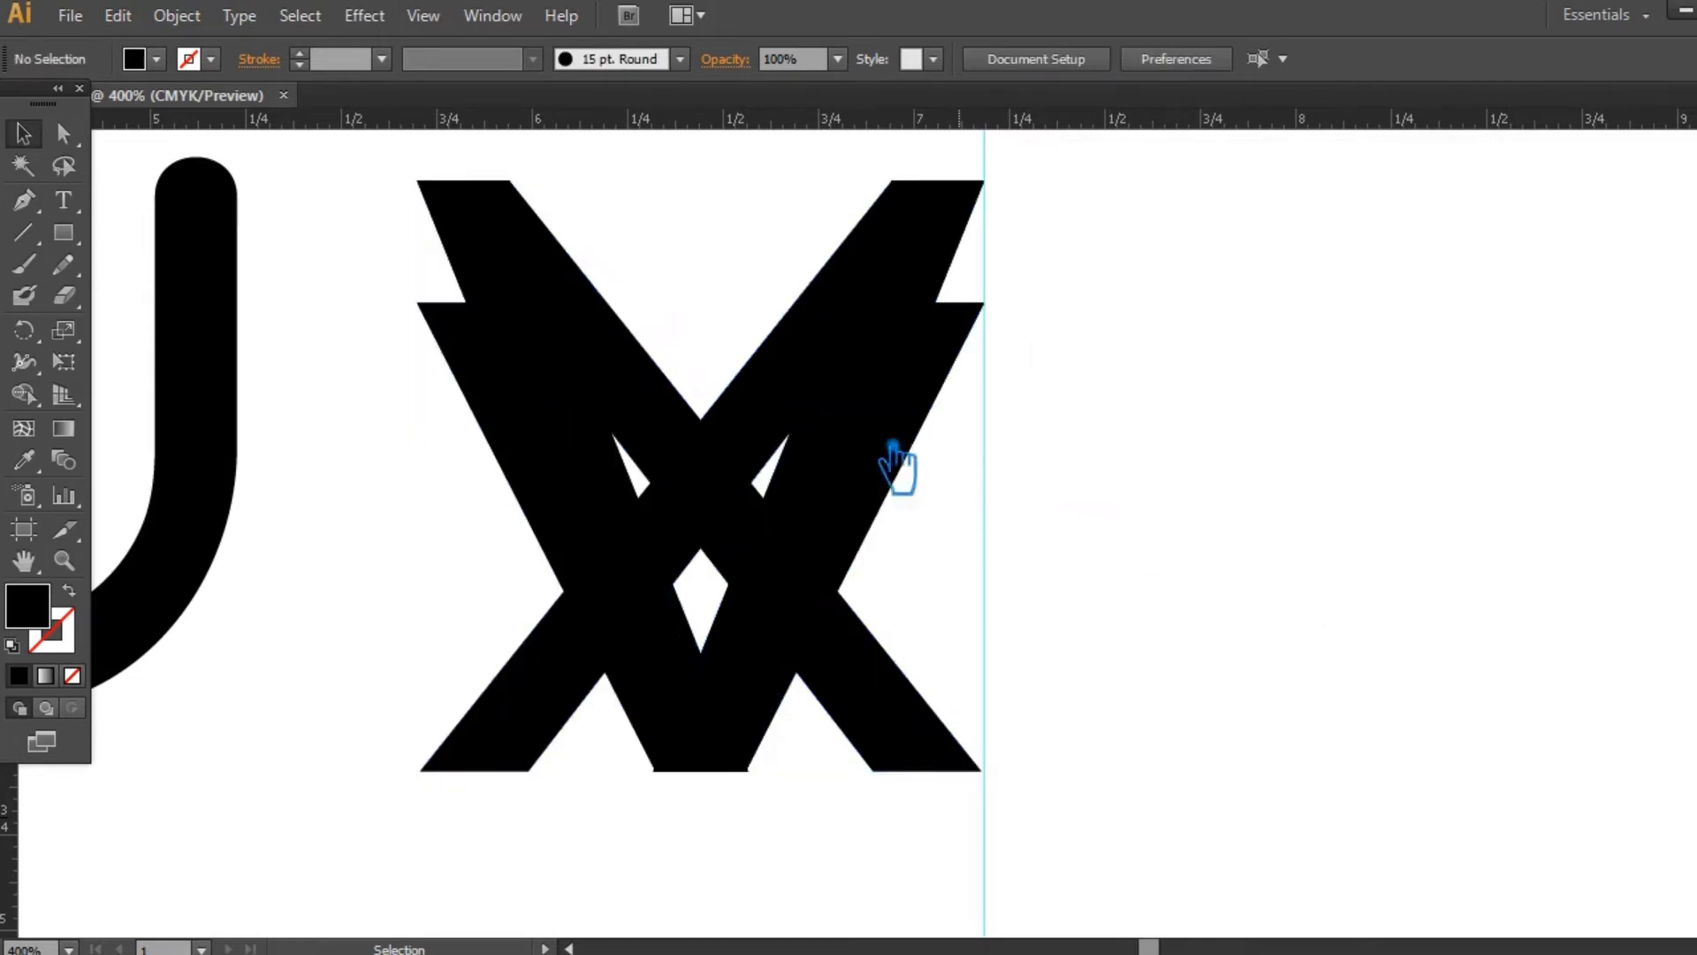
- Move one half of the mark horizontally right by about 1.18 in so the crossing bars' feet overlap in the middle
drag(766, 418, 1216, 417)
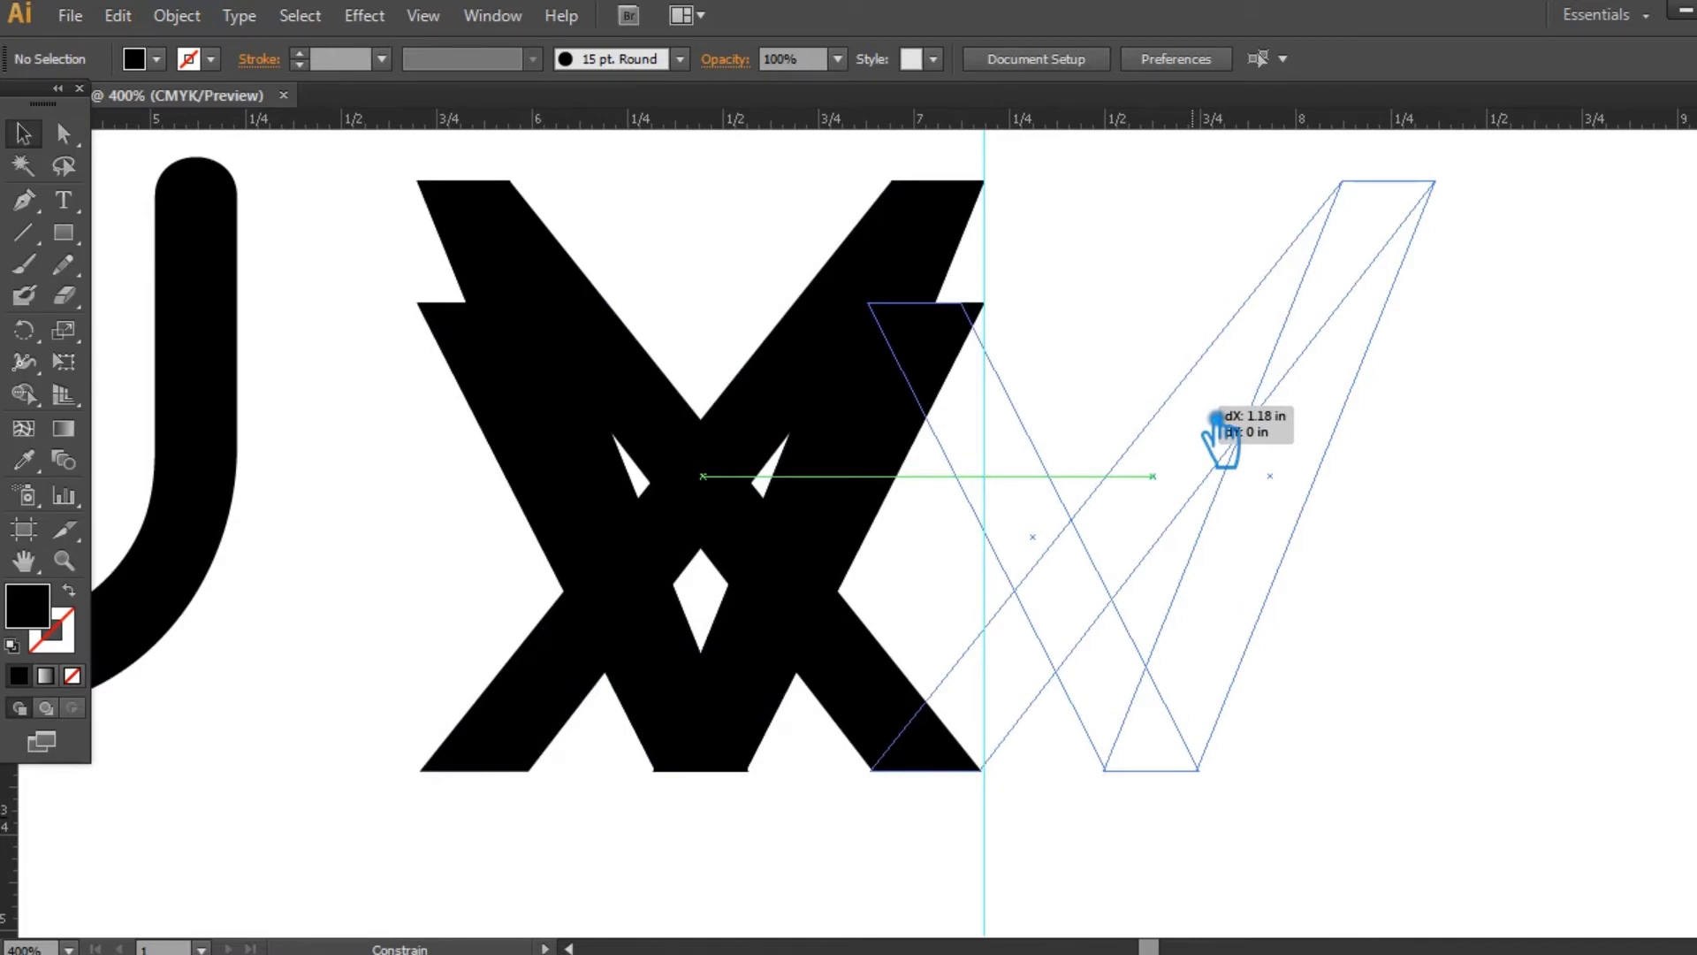
drag(1216, 417, 1216, 417)
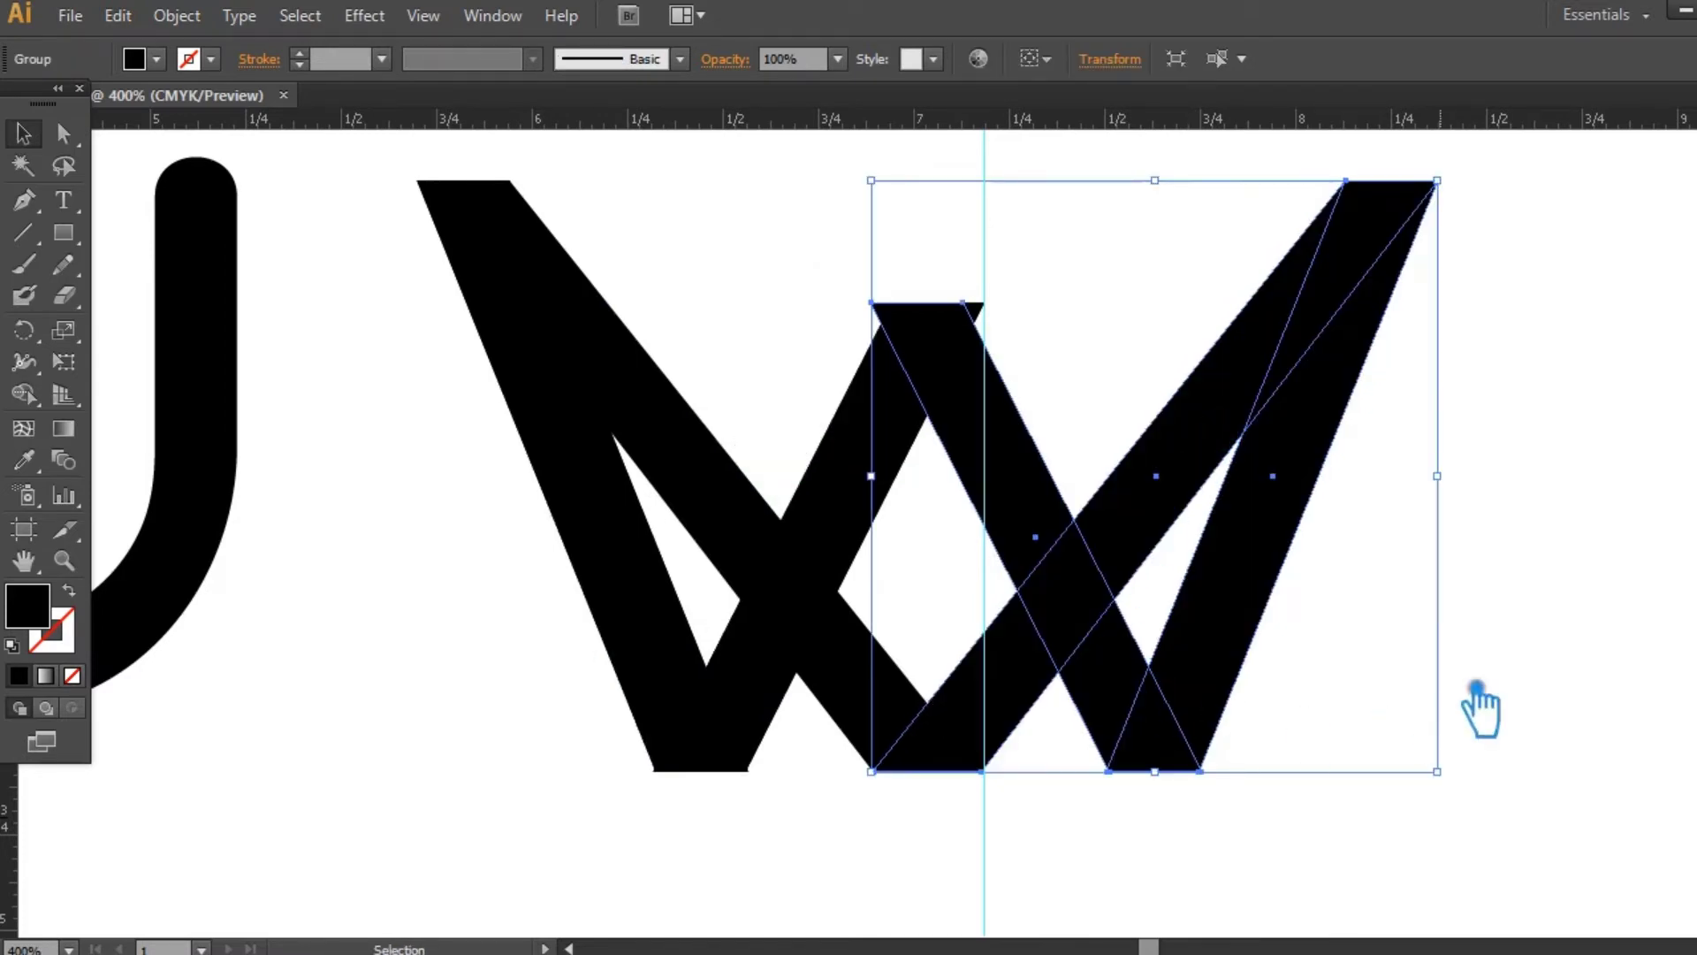
click(1602, 563)
drag(1492, 541, 1401, 585)
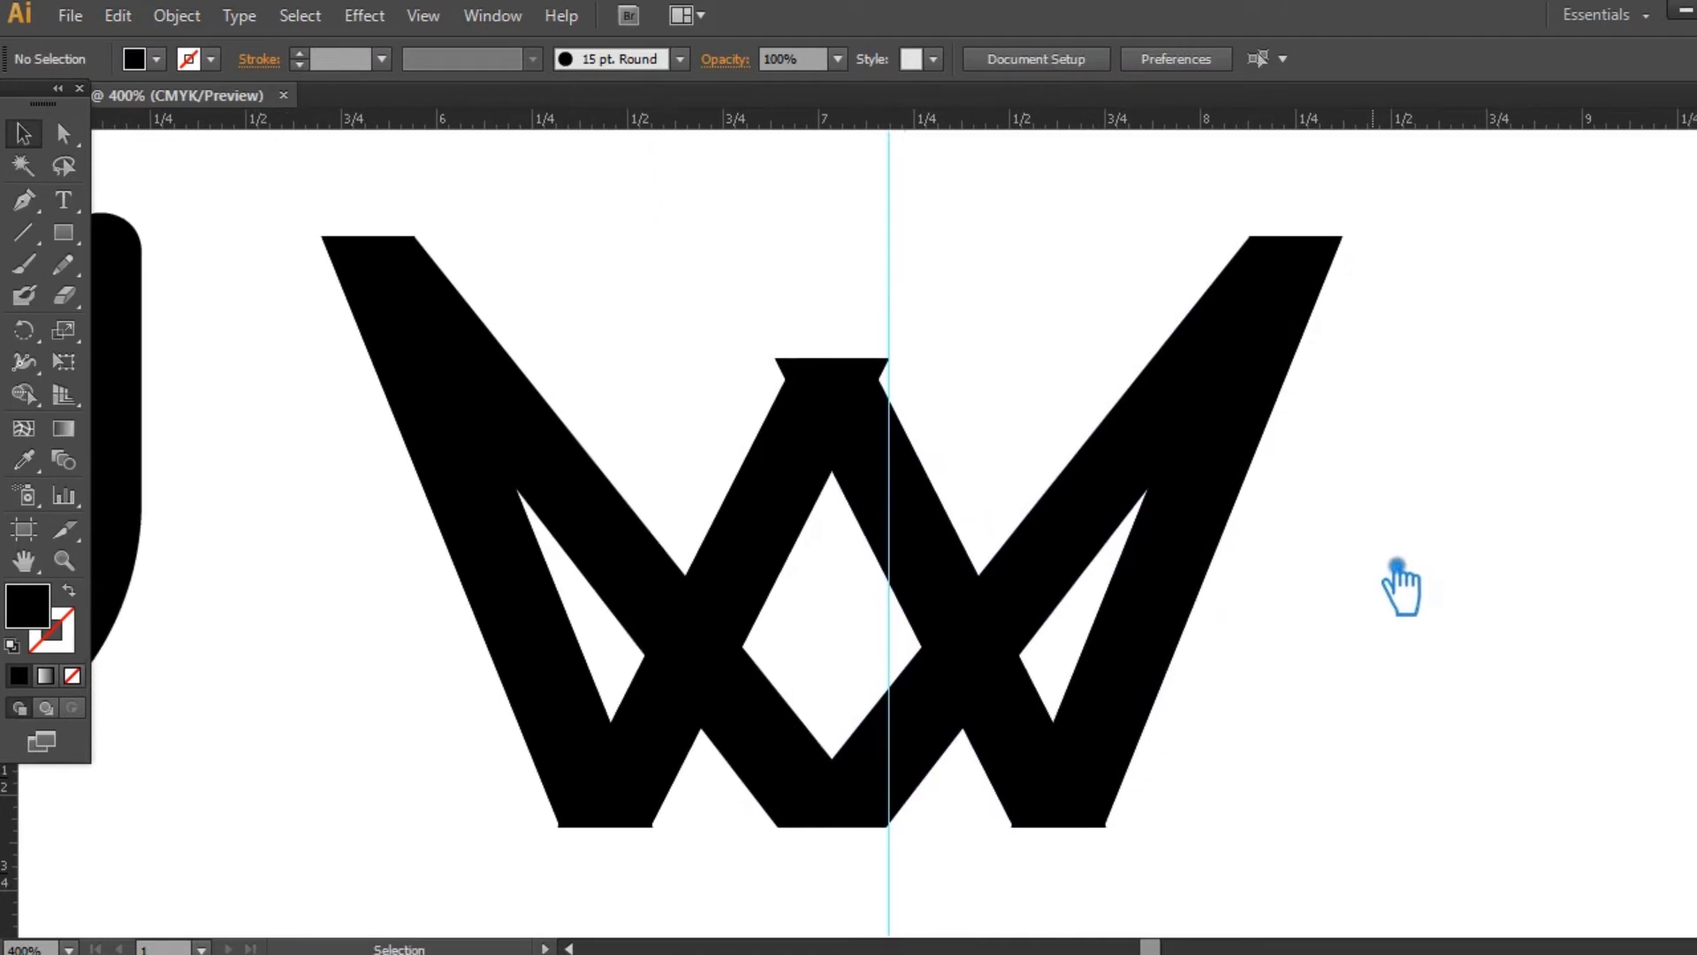
- Fill the right half of the W mark with dark grey
key(ctrl+equal)
scroll(1053, 247, down, 3)
click(857, 606)
click(831, 729)
click(852, 595)
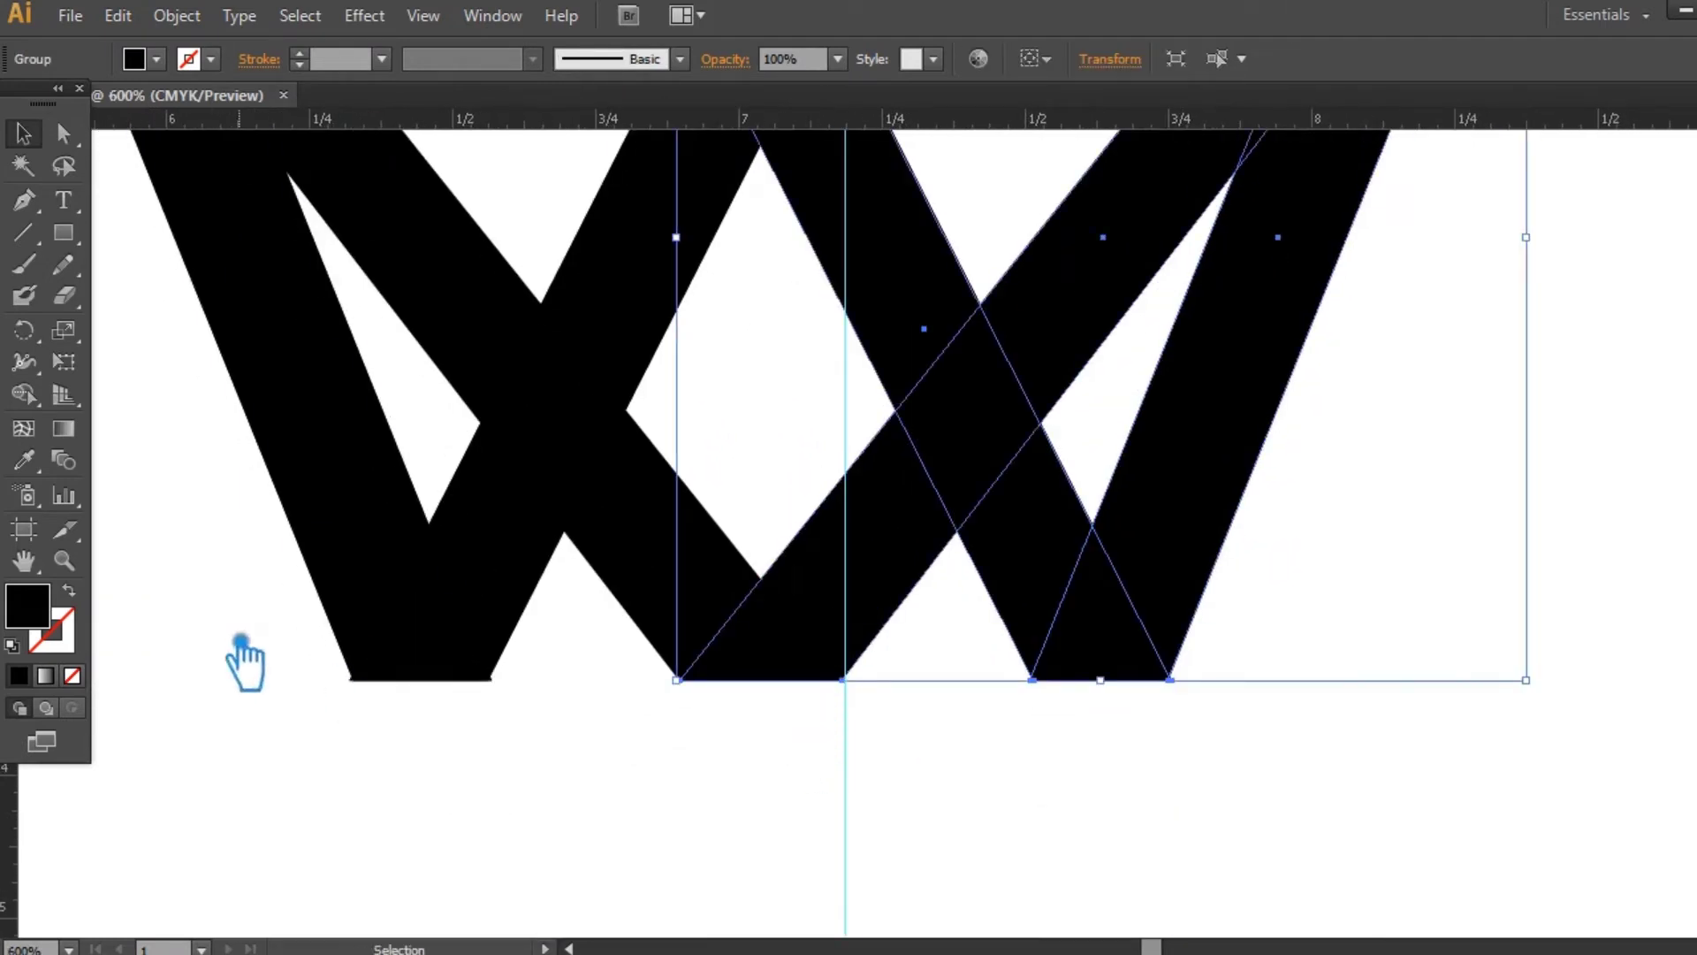
double_click(36, 616)
click(244, 383)
click(829, 121)
click(825, 762)
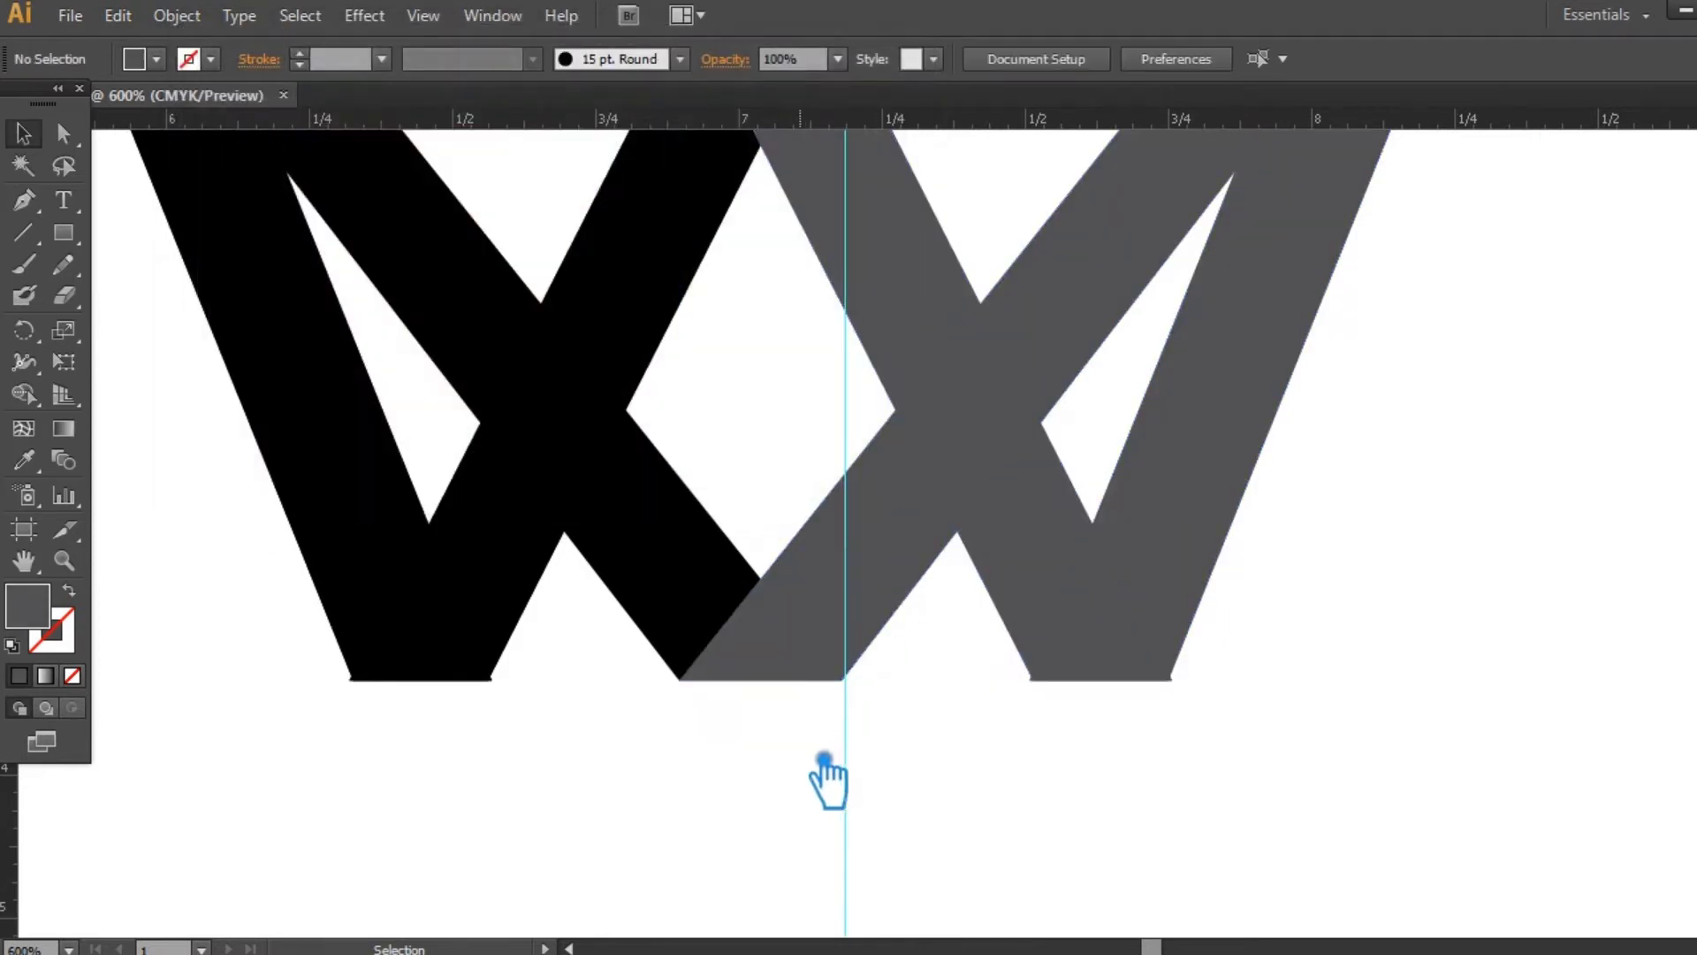
- Examine how the black and dark grey crossing bars' feet meet at the middle of the W mark
key(ctrl+equal)
click(63, 561)
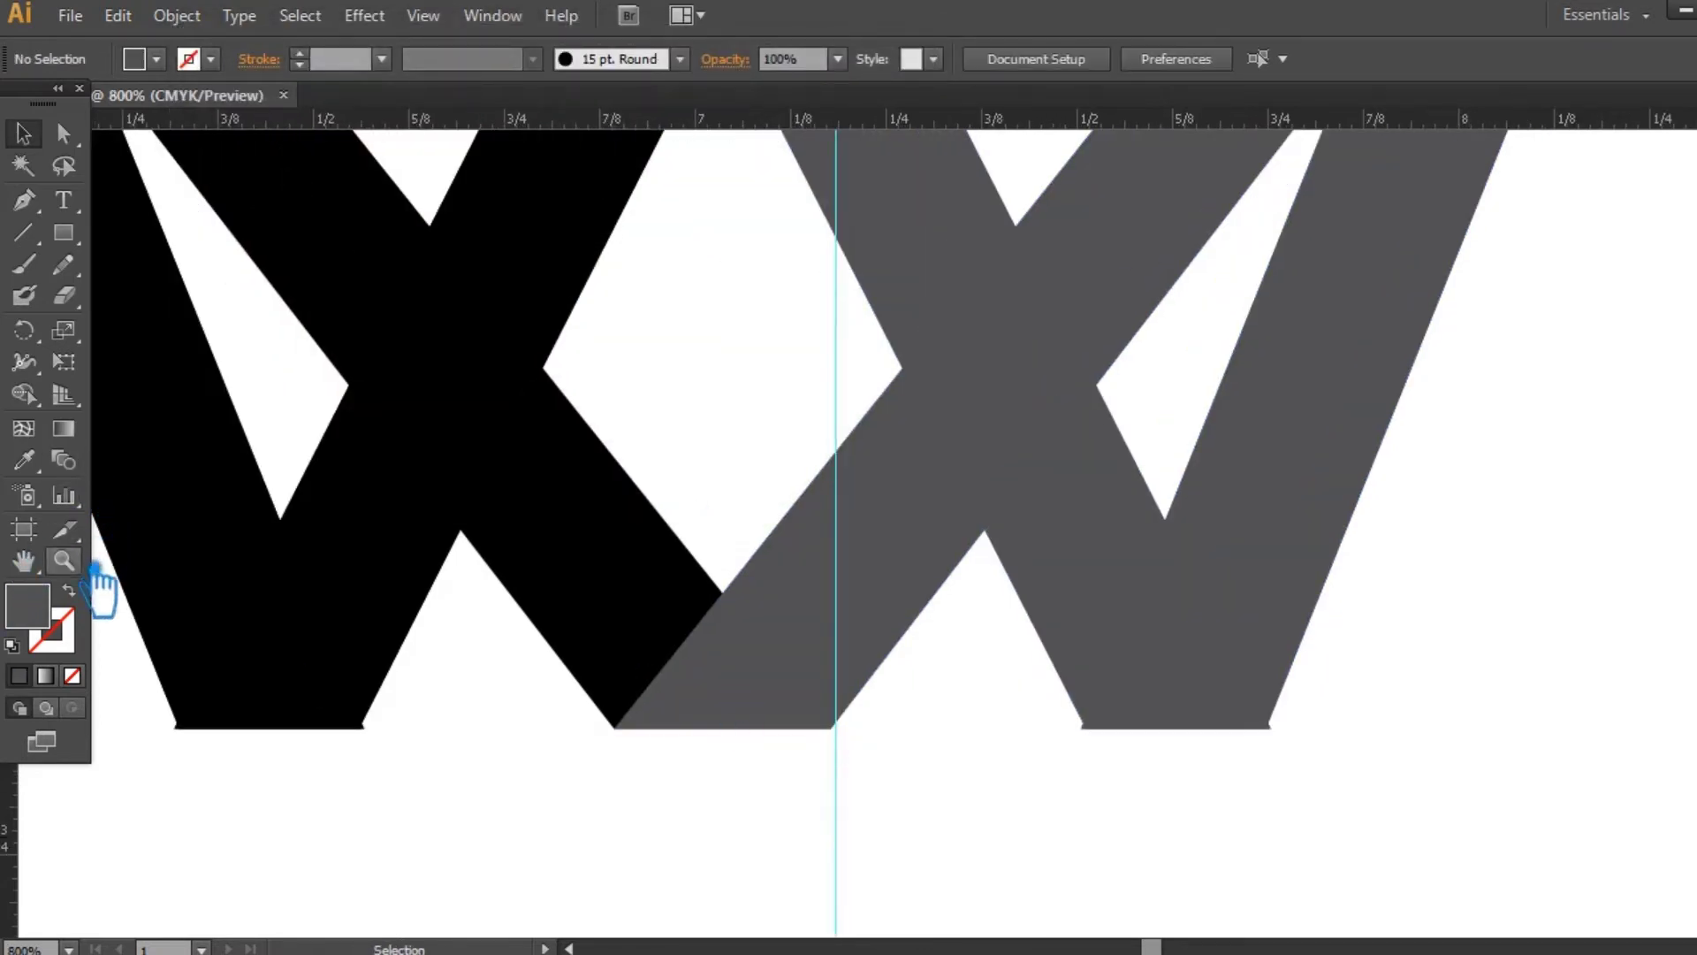
drag(579, 702, 640, 767)
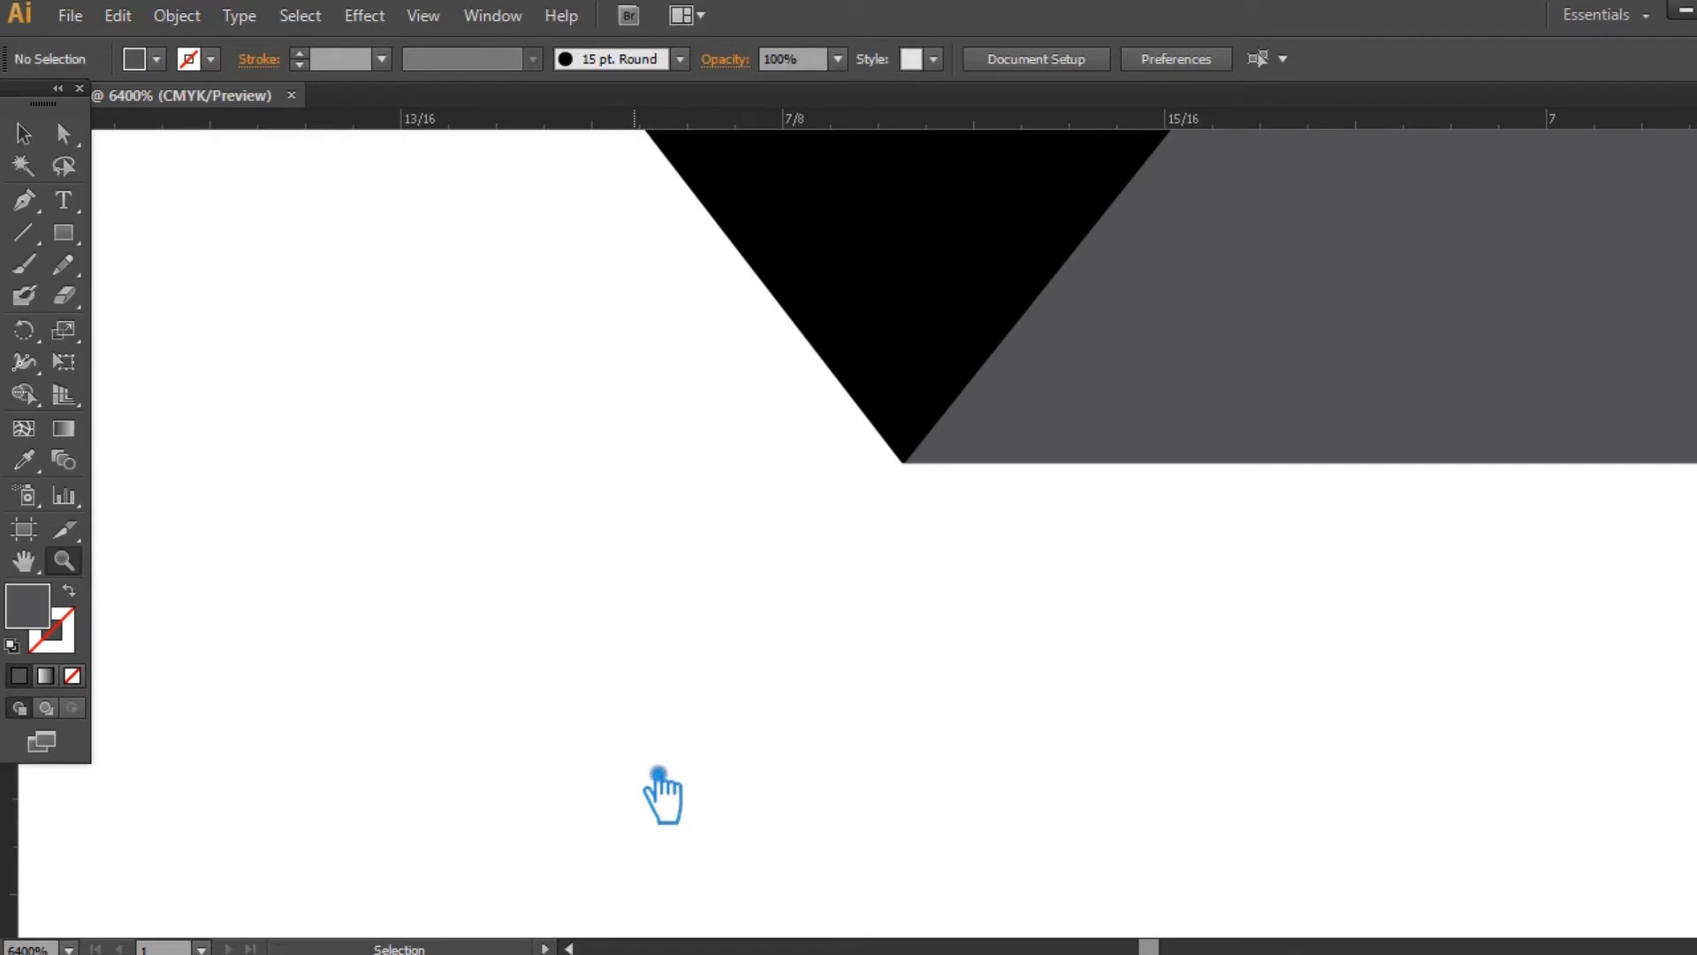
click(32, 142)
scroll(937, 636, up, 1)
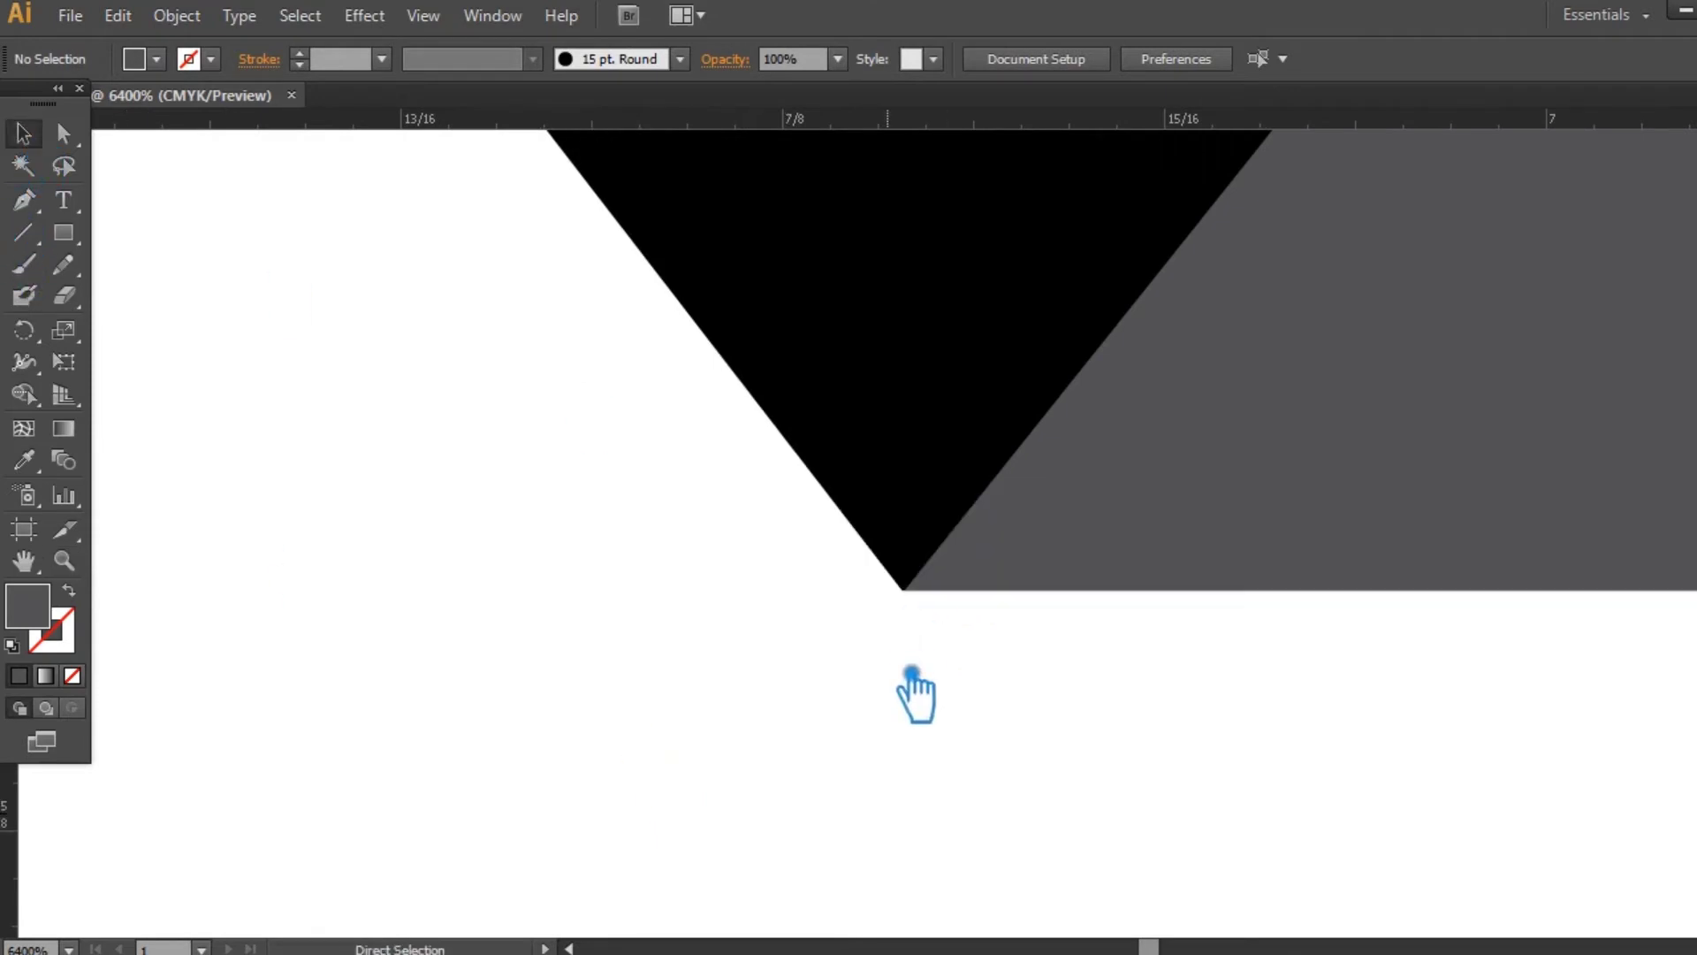
drag(1152, 497, 1204, 500)
click(710, 569)
drag(1066, 568, 1012, 586)
click(977, 641)
key(ctrl+minus)
key(ctrl+minus)
key(ctrl+minus)
key(ctrl+minus)
key(ctrl+minus)
key(ctrl+minus)
key(ctrl+minus)
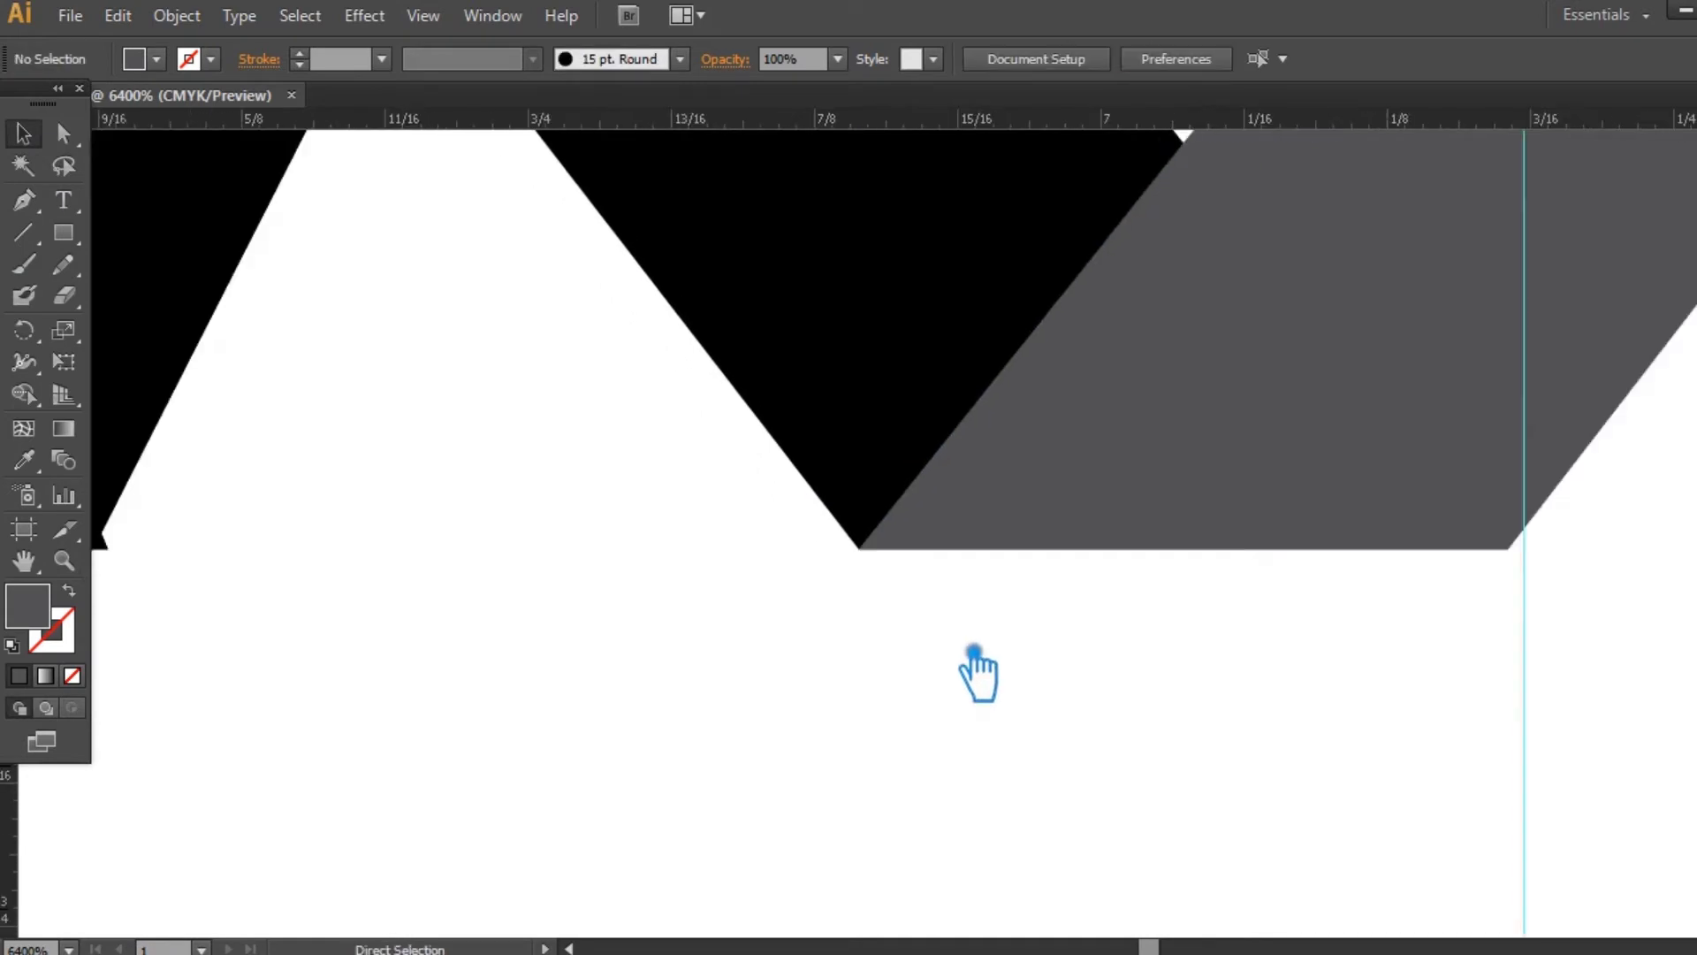
key(ctrl+minus)
key(ctrl+minus)
drag(1354, 432, 1229, 596)
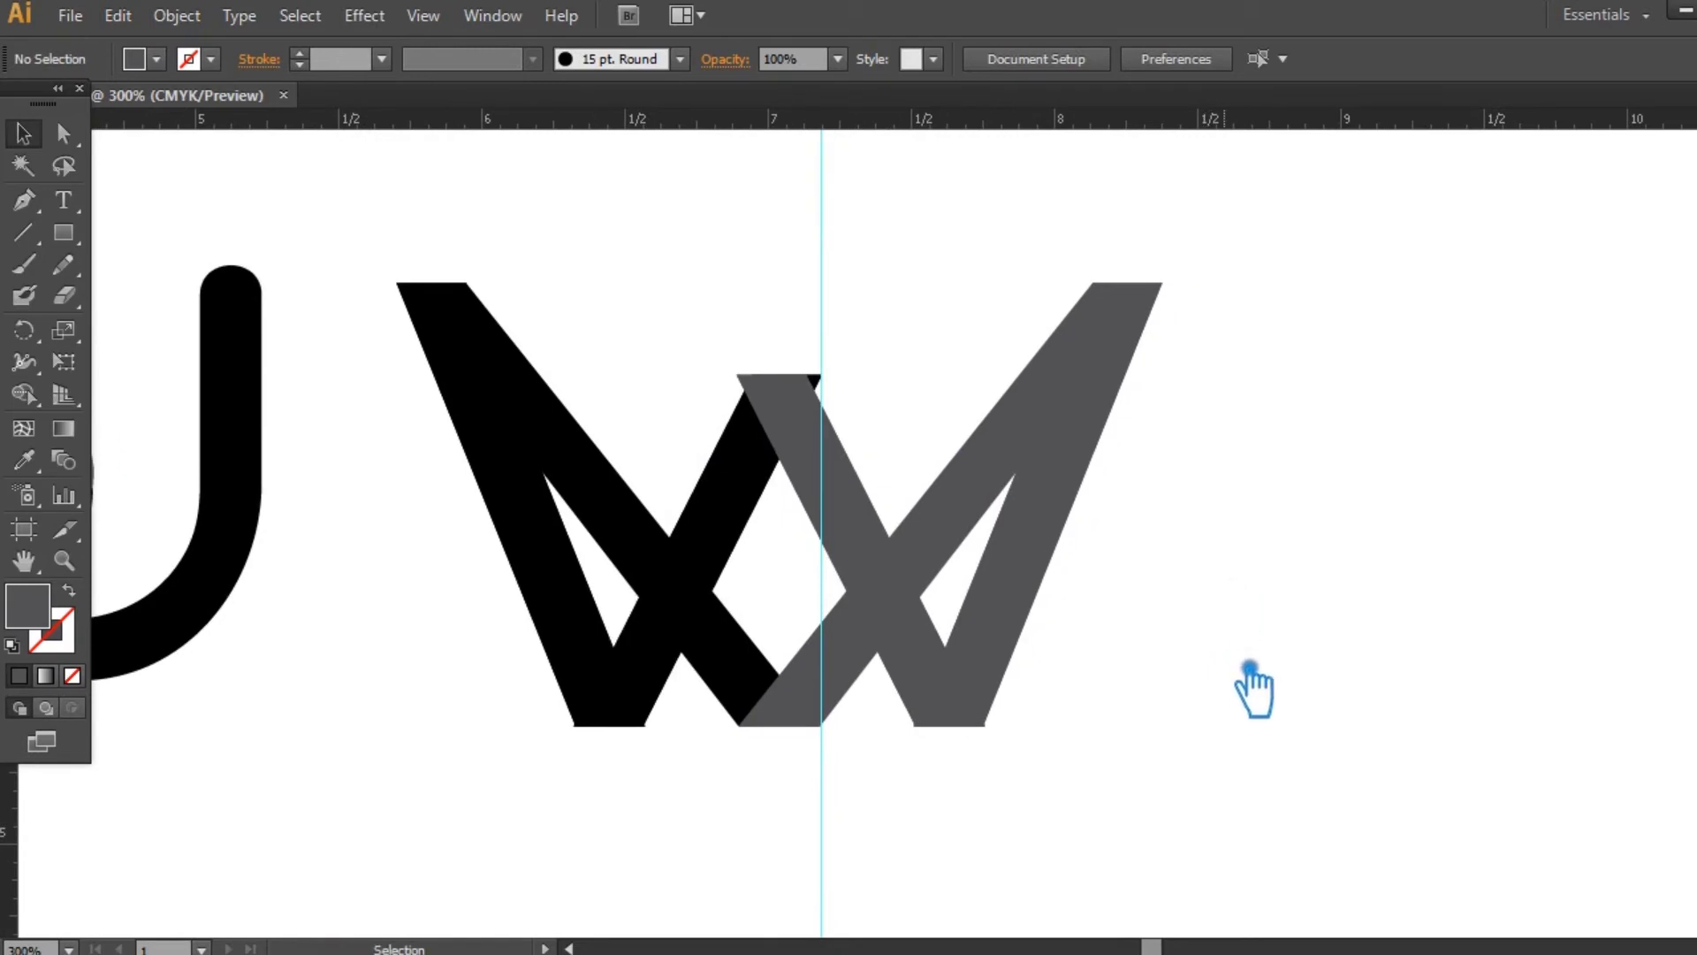
- Divide both halves of the W mark into separate pieces wherever the bars overlap, and ungroup the pieces
drag(1284, 787, 416, 250)
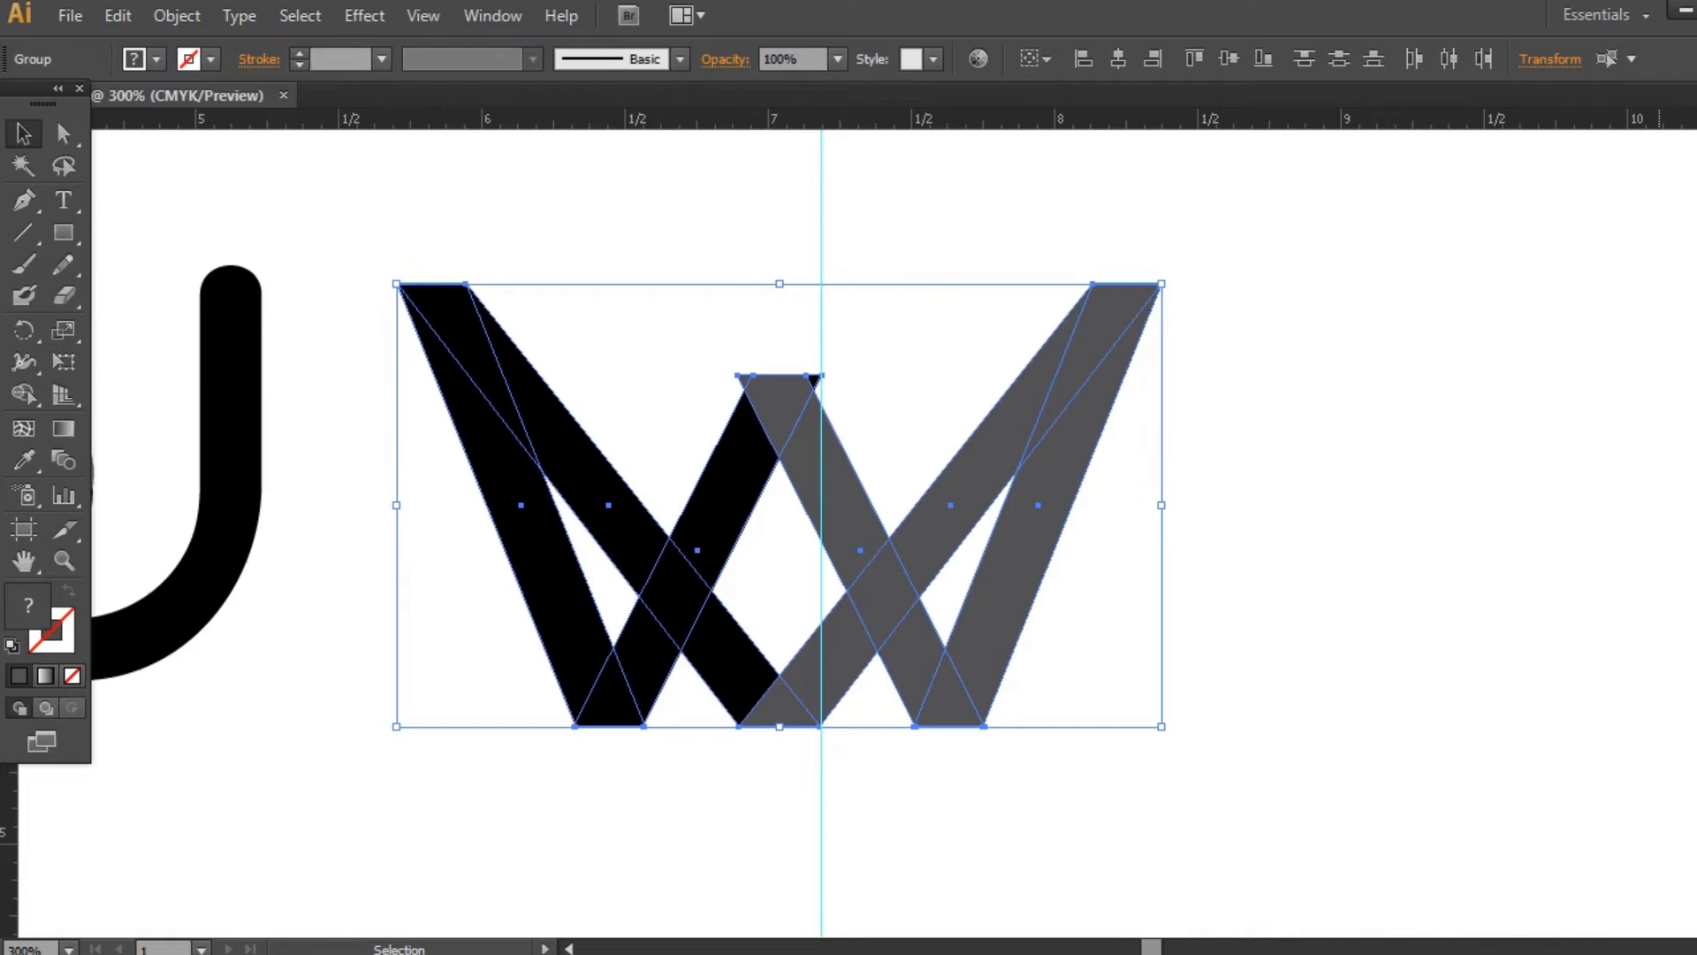
click(1693, 638)
click(1477, 770)
click(1405, 638)
click(865, 489)
right_click(866, 489)
click(946, 652)
click(1386, 519)
- Delete the two small corner pieces protruding on either side of the W mark's central peak
click(814, 382)
key(Delete)
click(744, 380)
key(Delete)
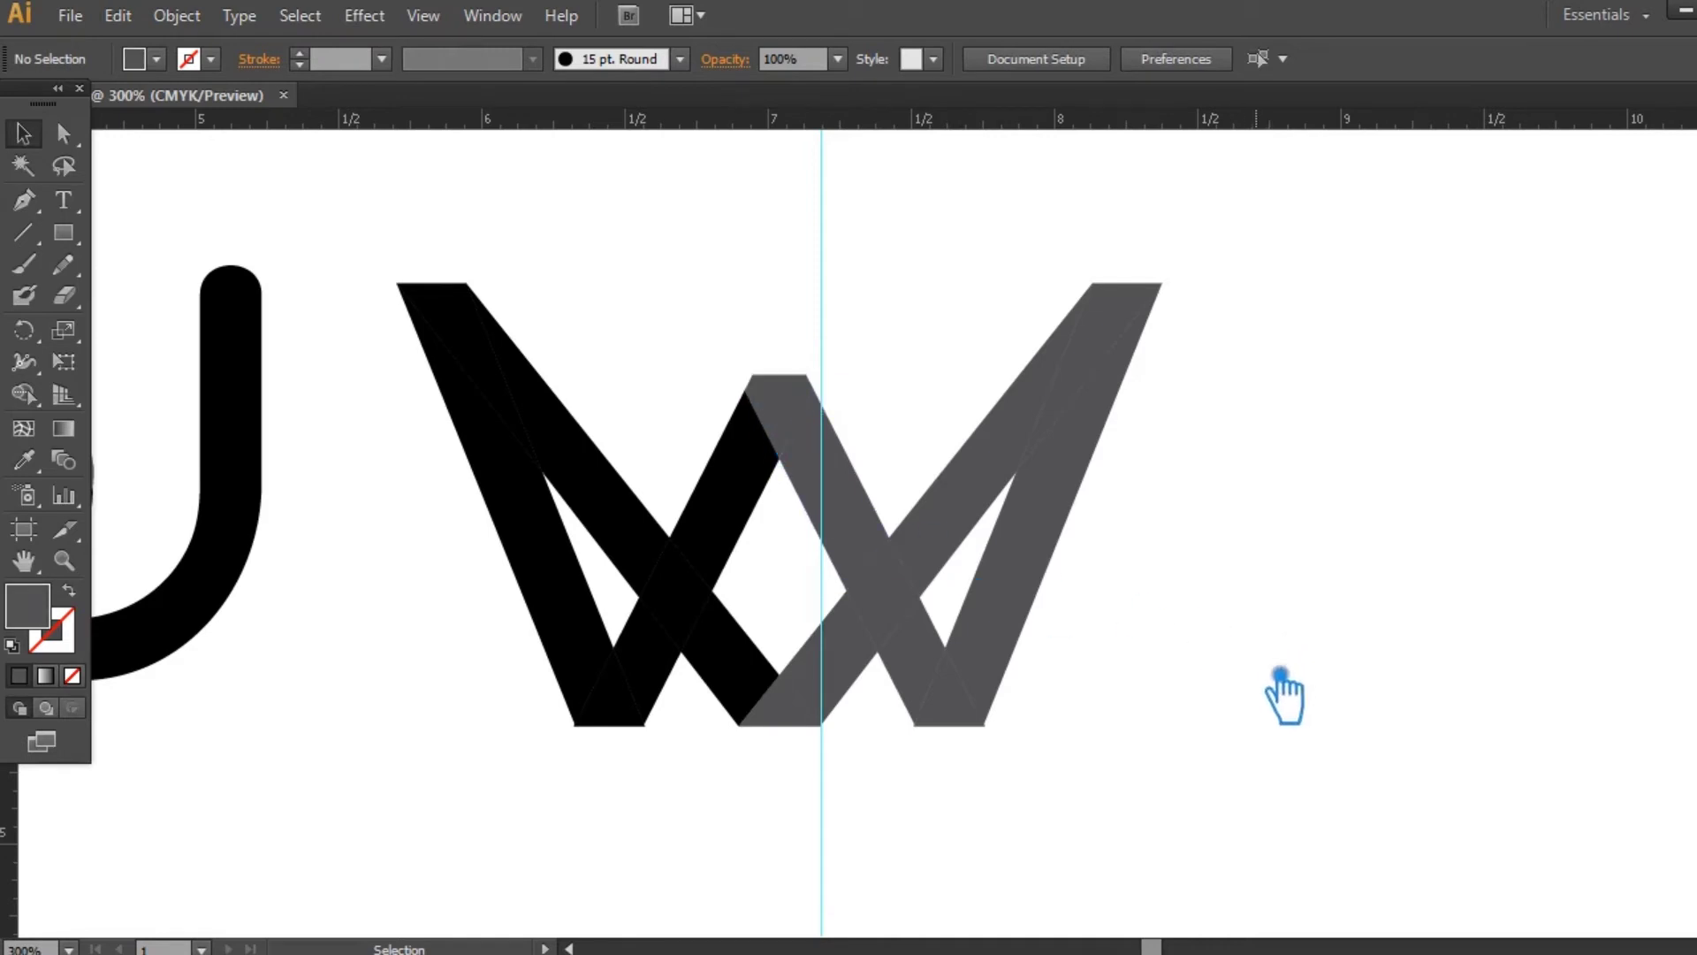
- Merge the pieces of the short grey bar, from the central peak down to its foot, into one shape
click(792, 424)
drag(907, 622, 902, 627)
drag(934, 683, 945, 723)
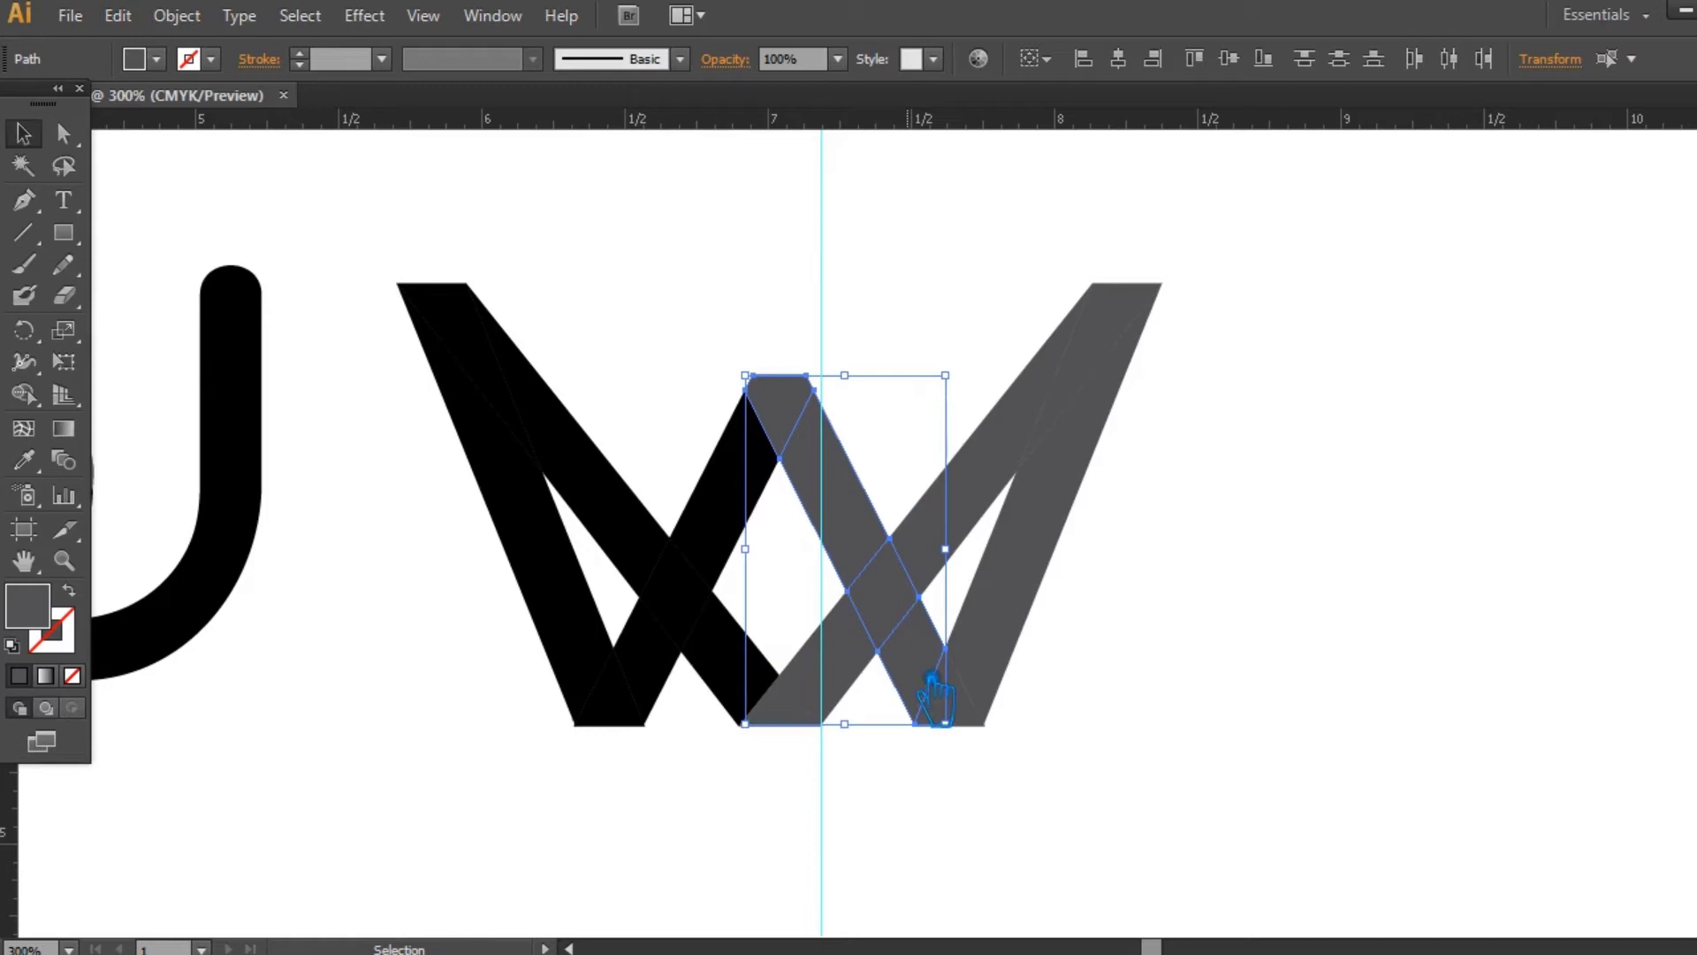
key(ctrl+shift+F9)
click(1473, 702)
key(ctrl+shift+F9)
- Remove the redundant anchor points along the edges of the merged short grey bar
key(p)
click(919, 597)
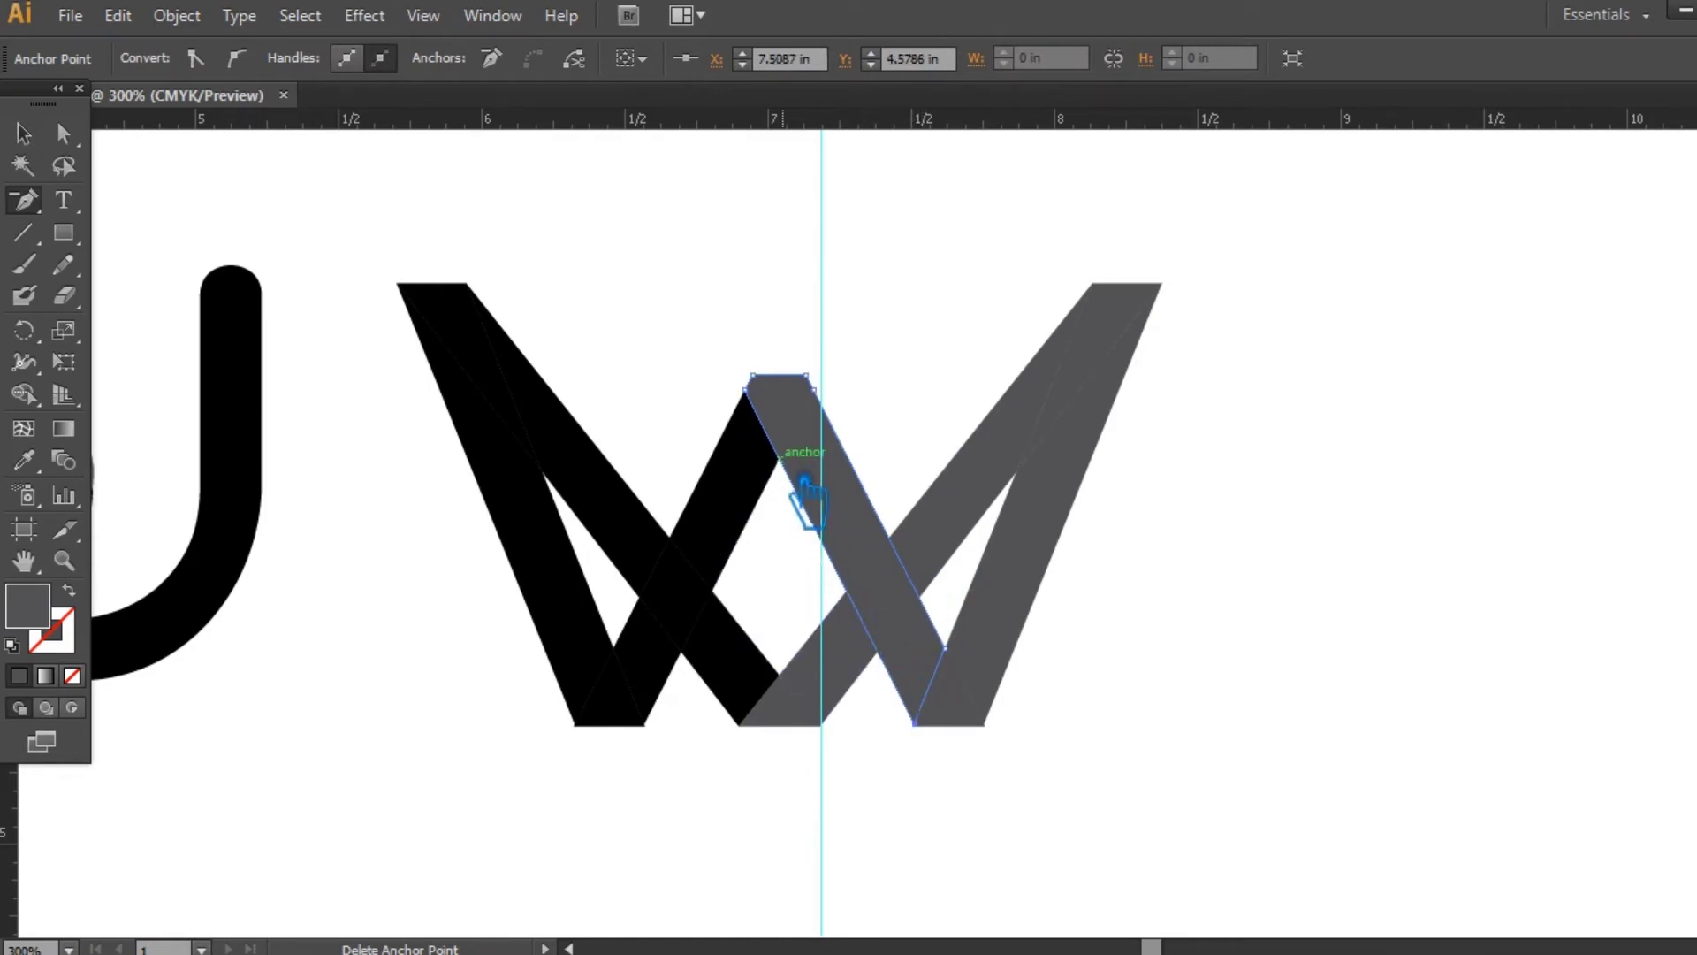
click(814, 390)
click(23, 134)
click(1382, 663)
- Merge the pieces of the short black bar into one shape and remove its redundant anchor points at the crossing
click(699, 601)
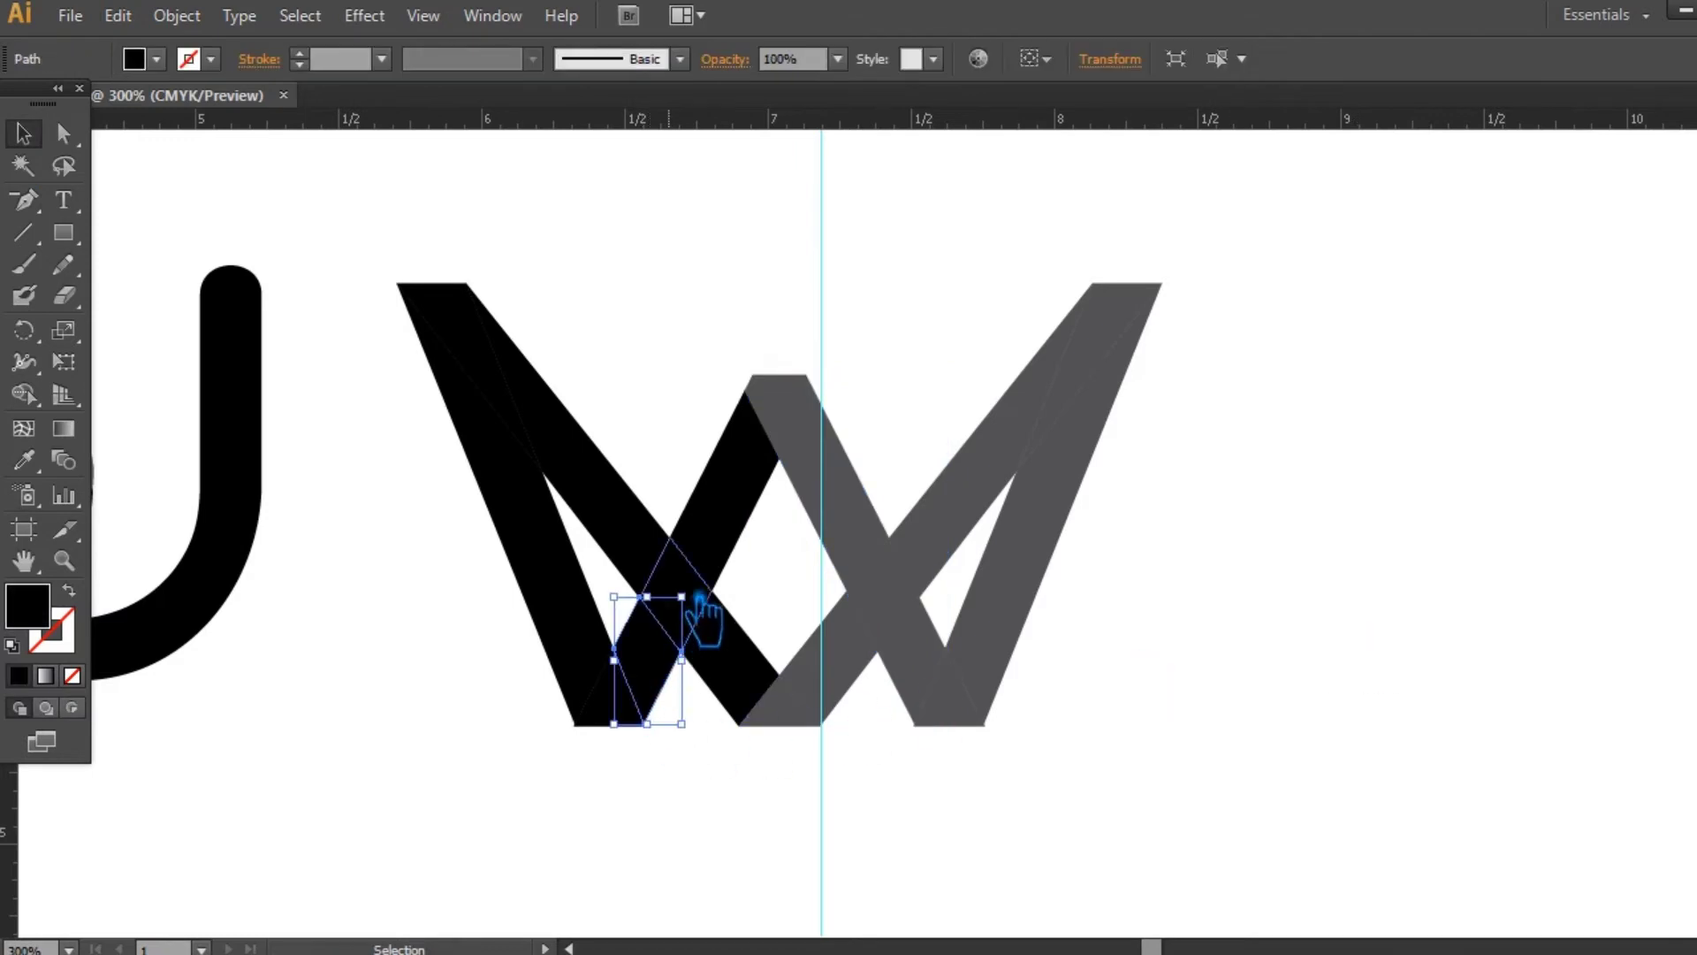
shift+click(702, 606)
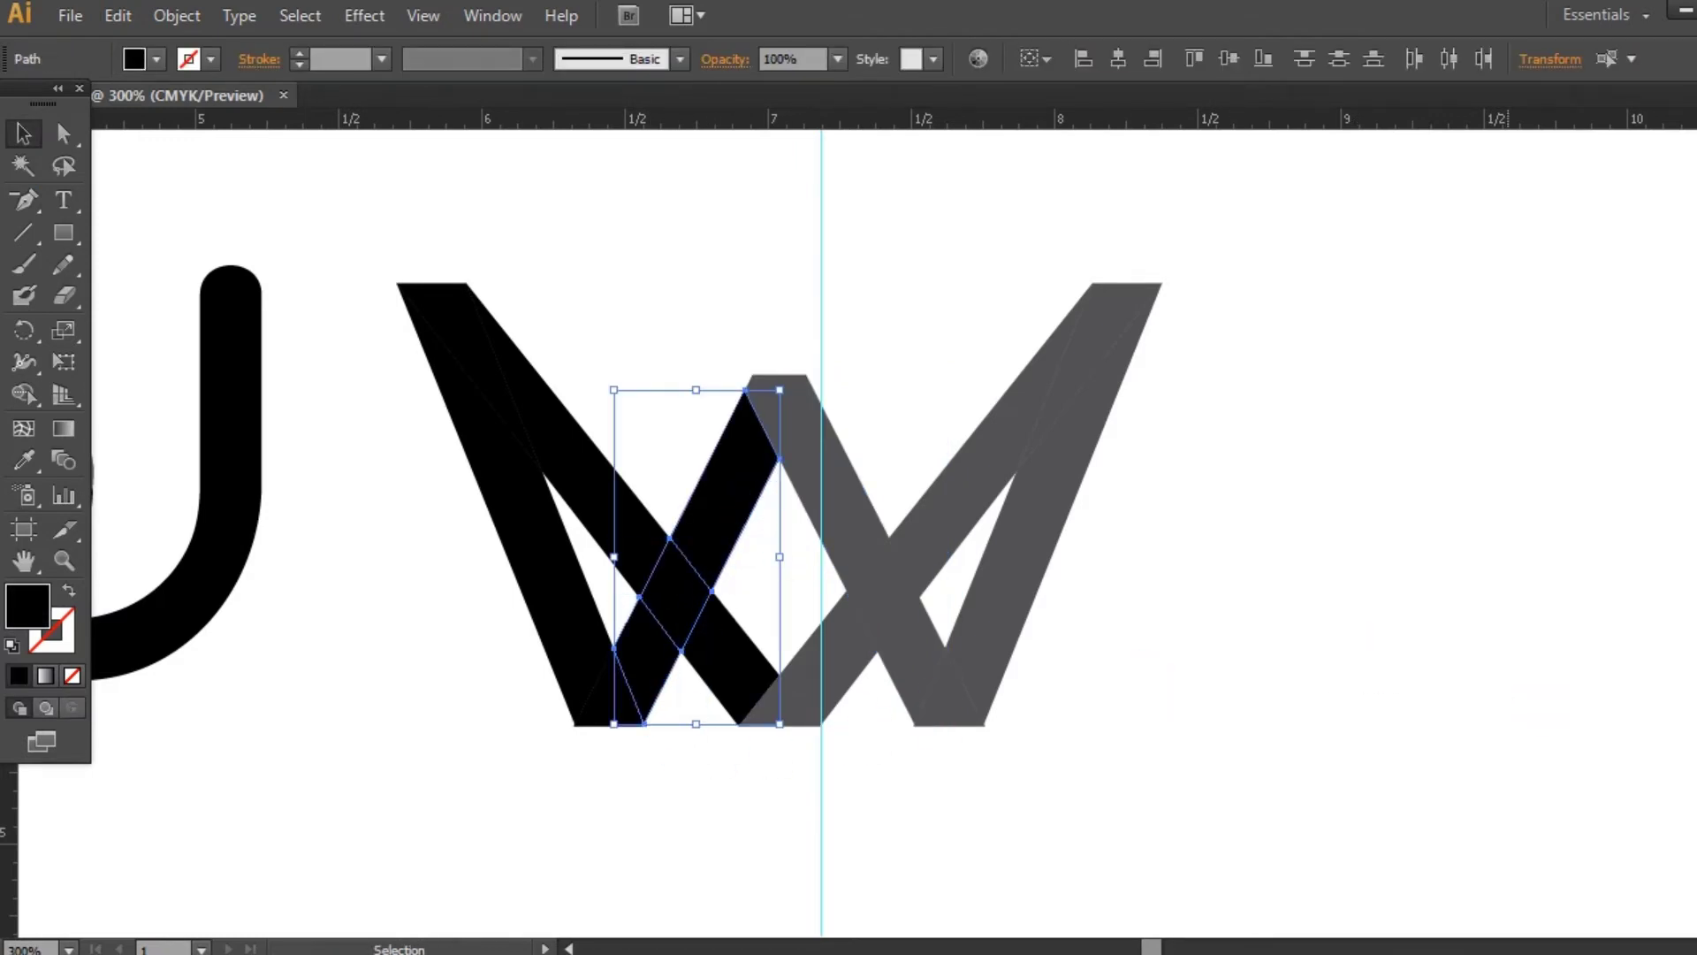
key(shift+ctrl+F9)
key(p)
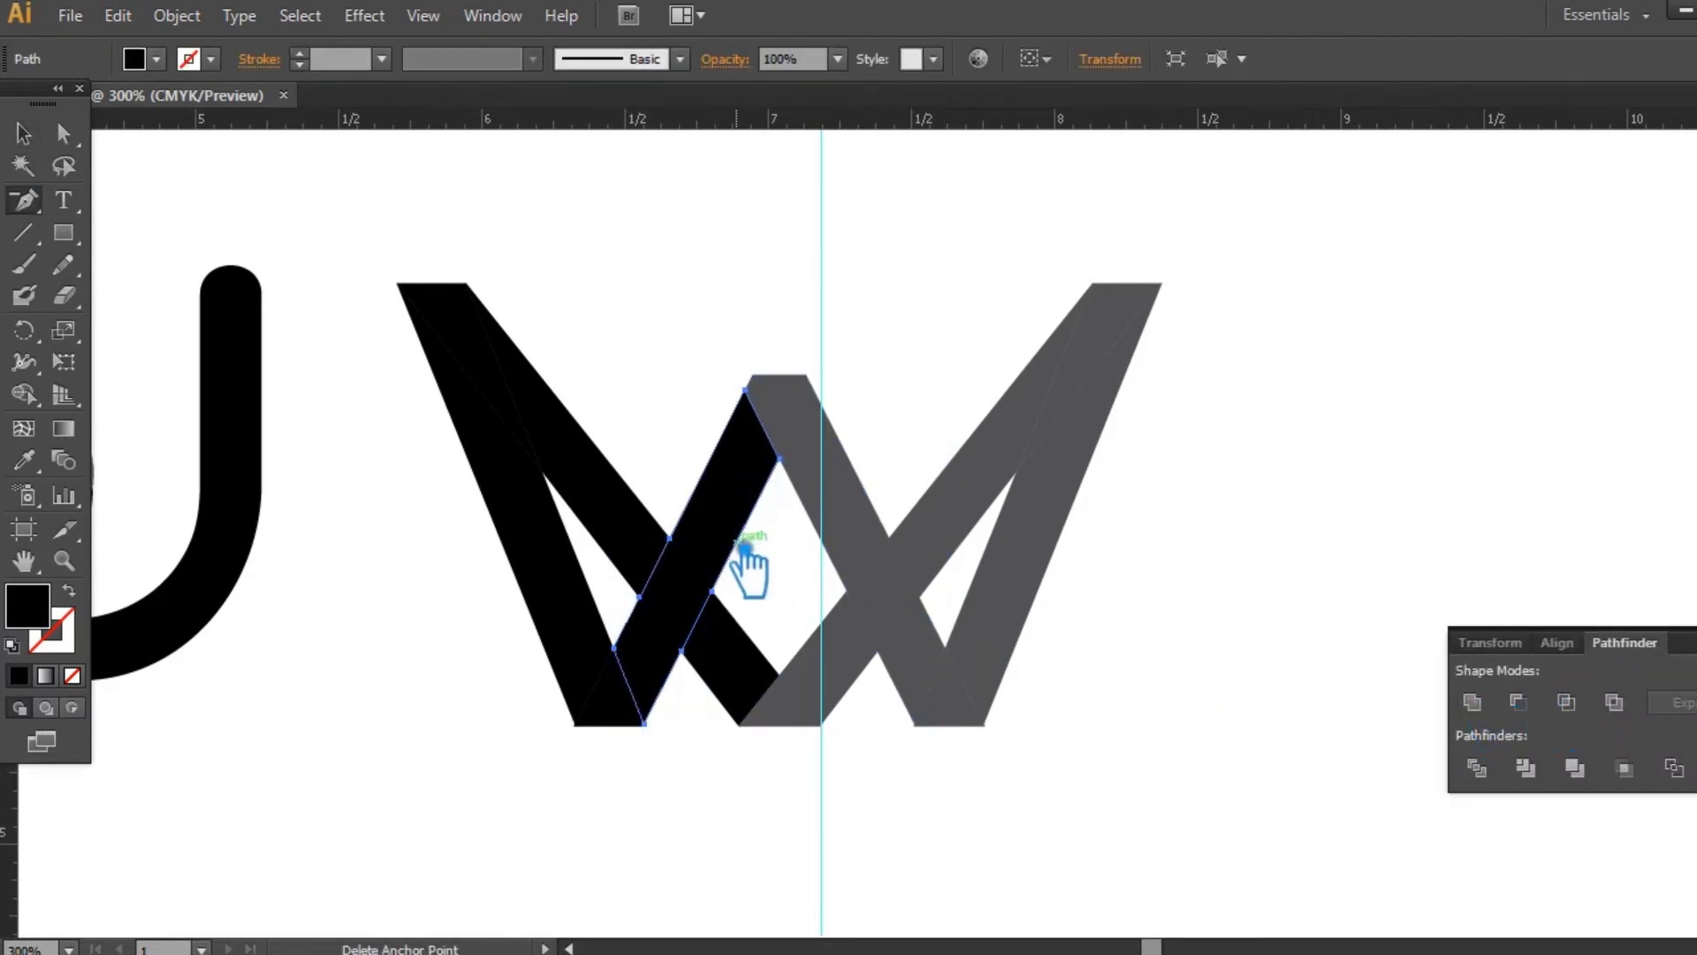
click(712, 591)
key(v)
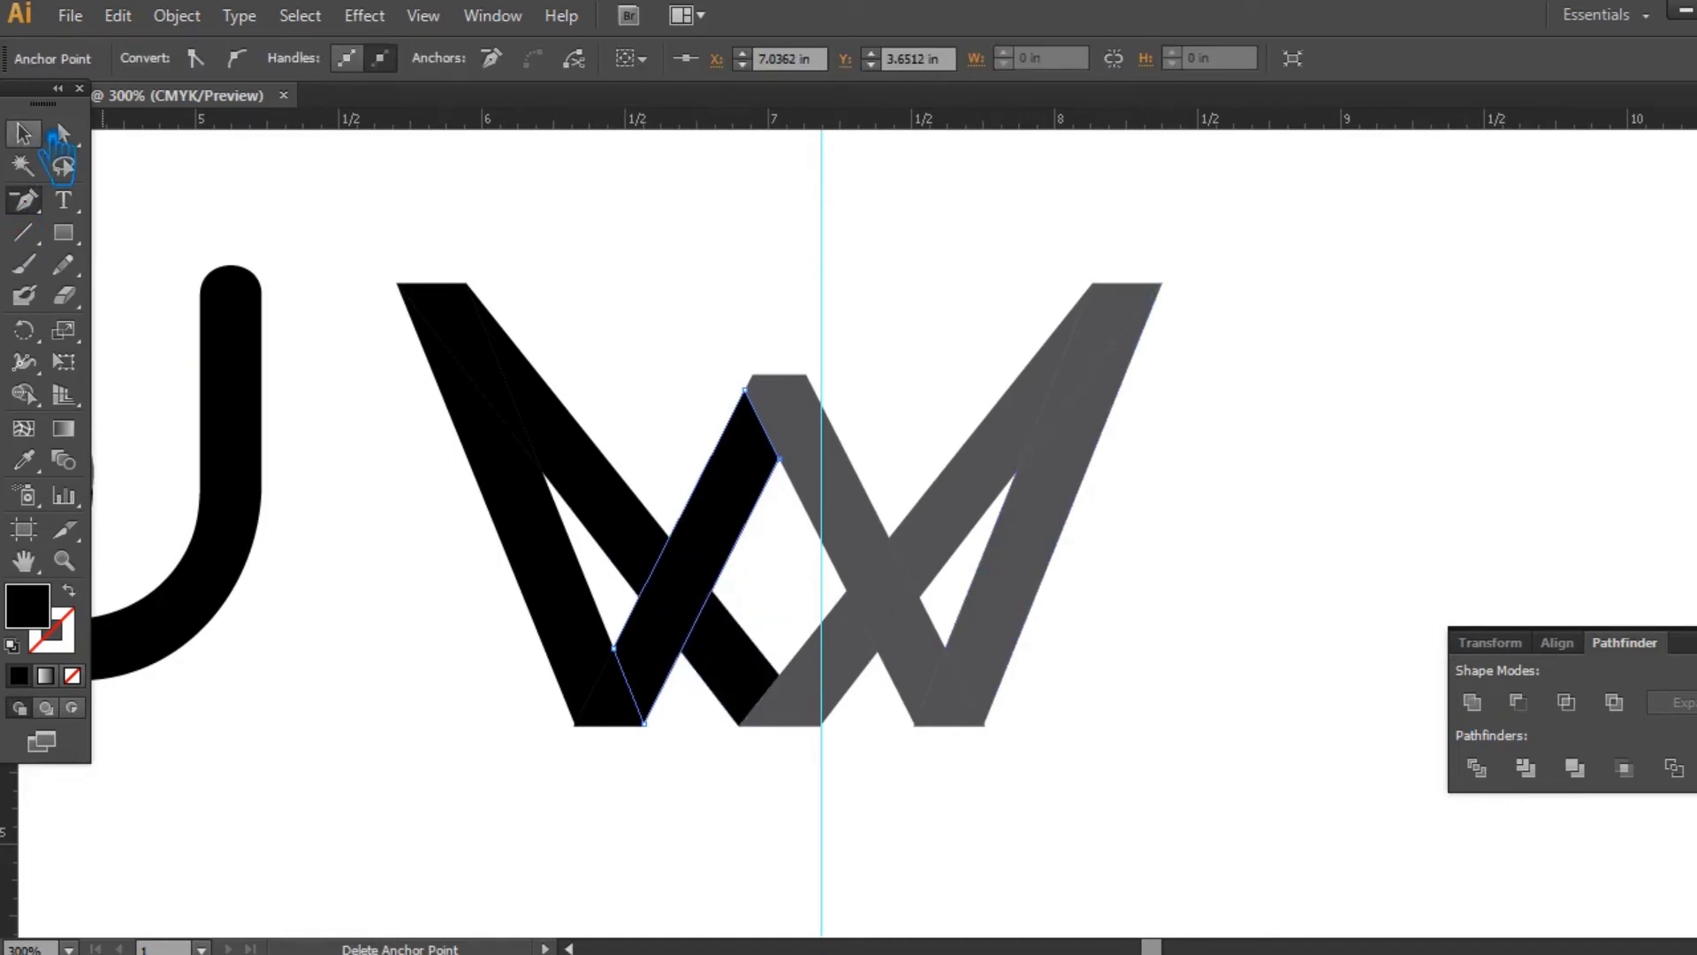
click(1257, 610)
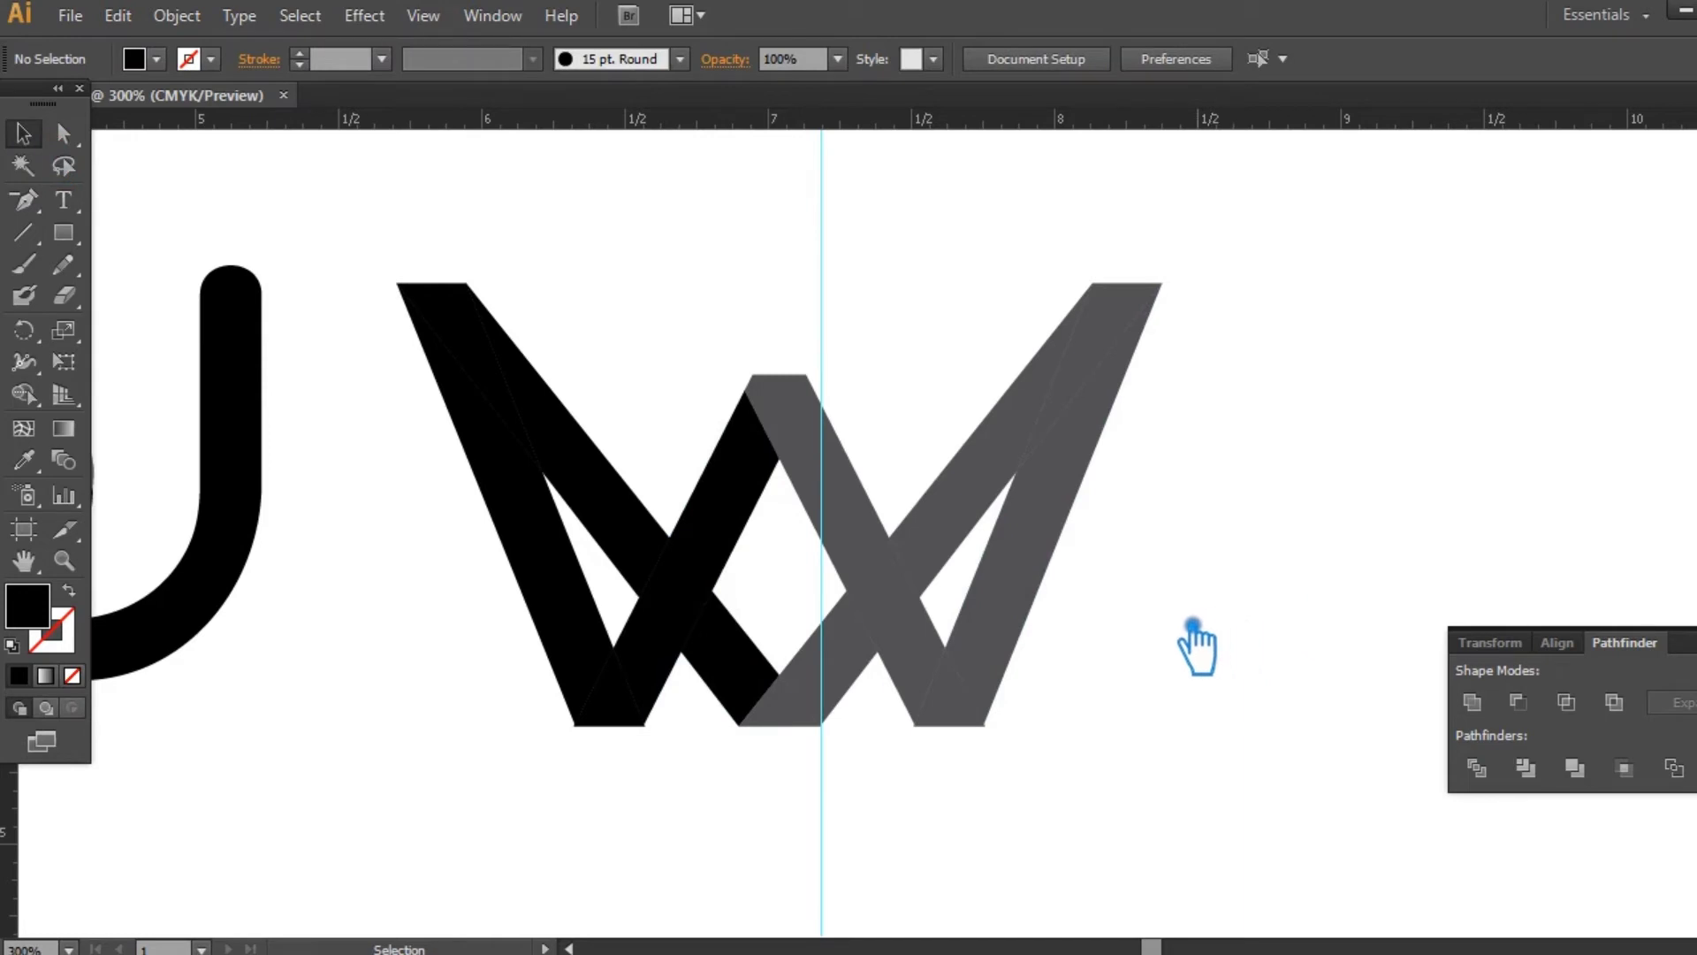
click(762, 500)
click(1284, 512)
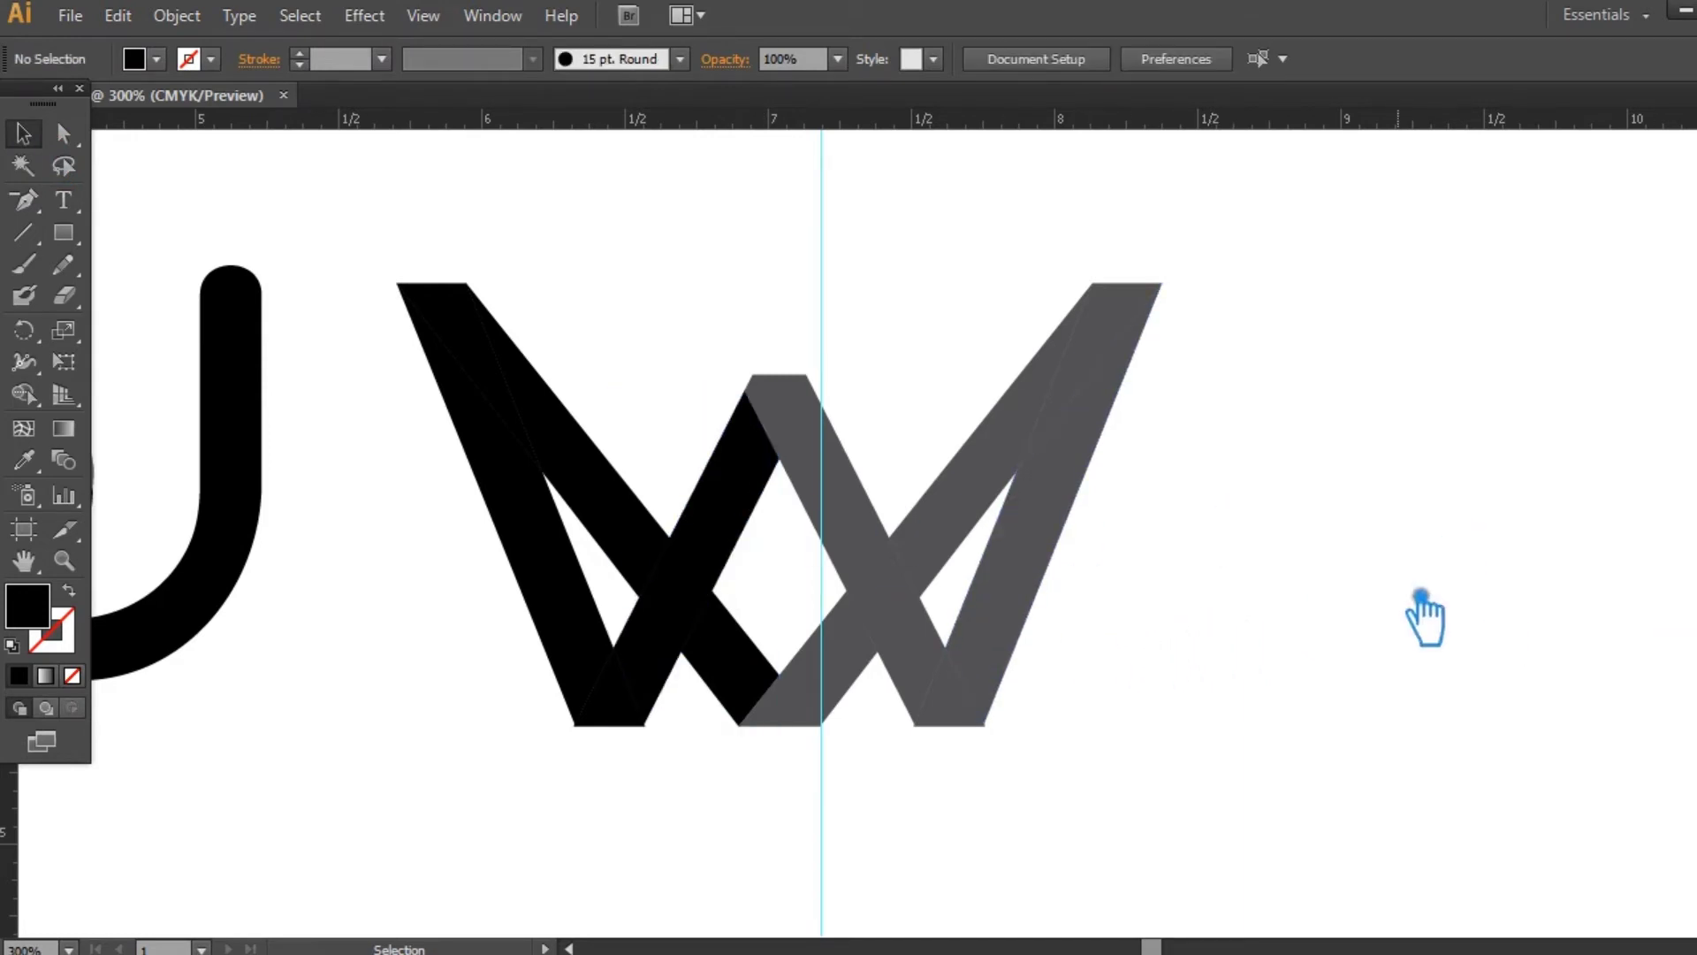
drag(1272, 849, 376, 227)
click(1349, 590)
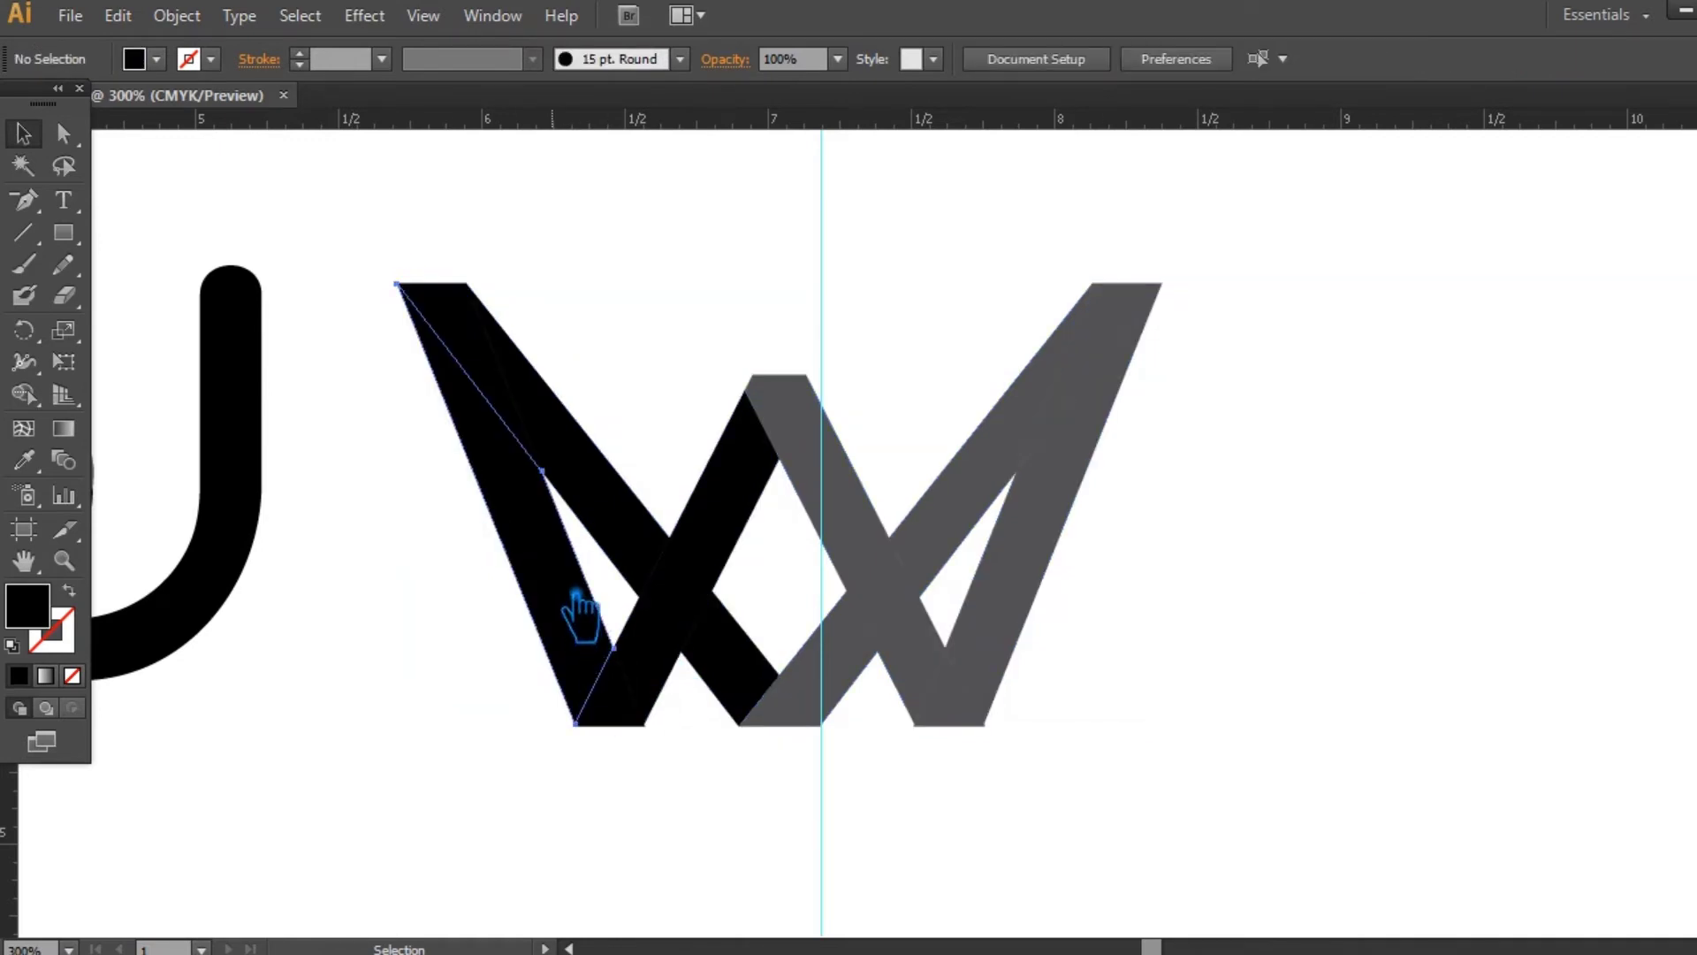
- Merge the outer black bar with the triangular piece at its foot and remove the redundant anchor point on its inner edge
click(576, 596)
shift+click(631, 710)
click(1694, 643)
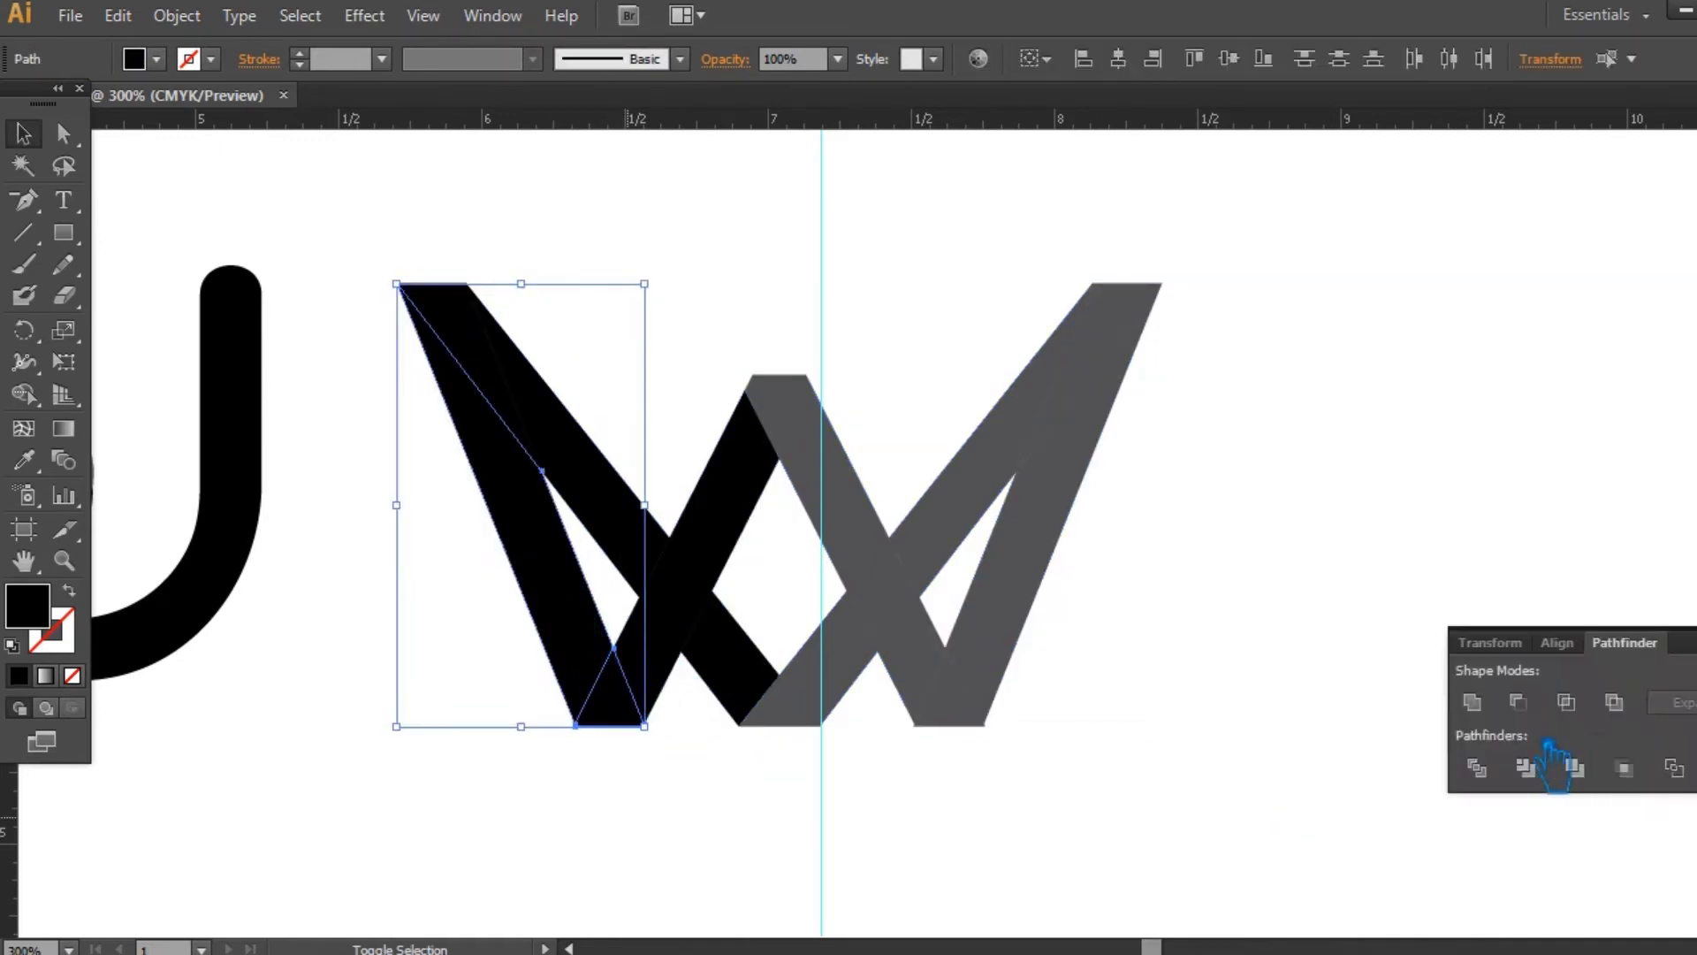
click(1573, 764)
key(p)
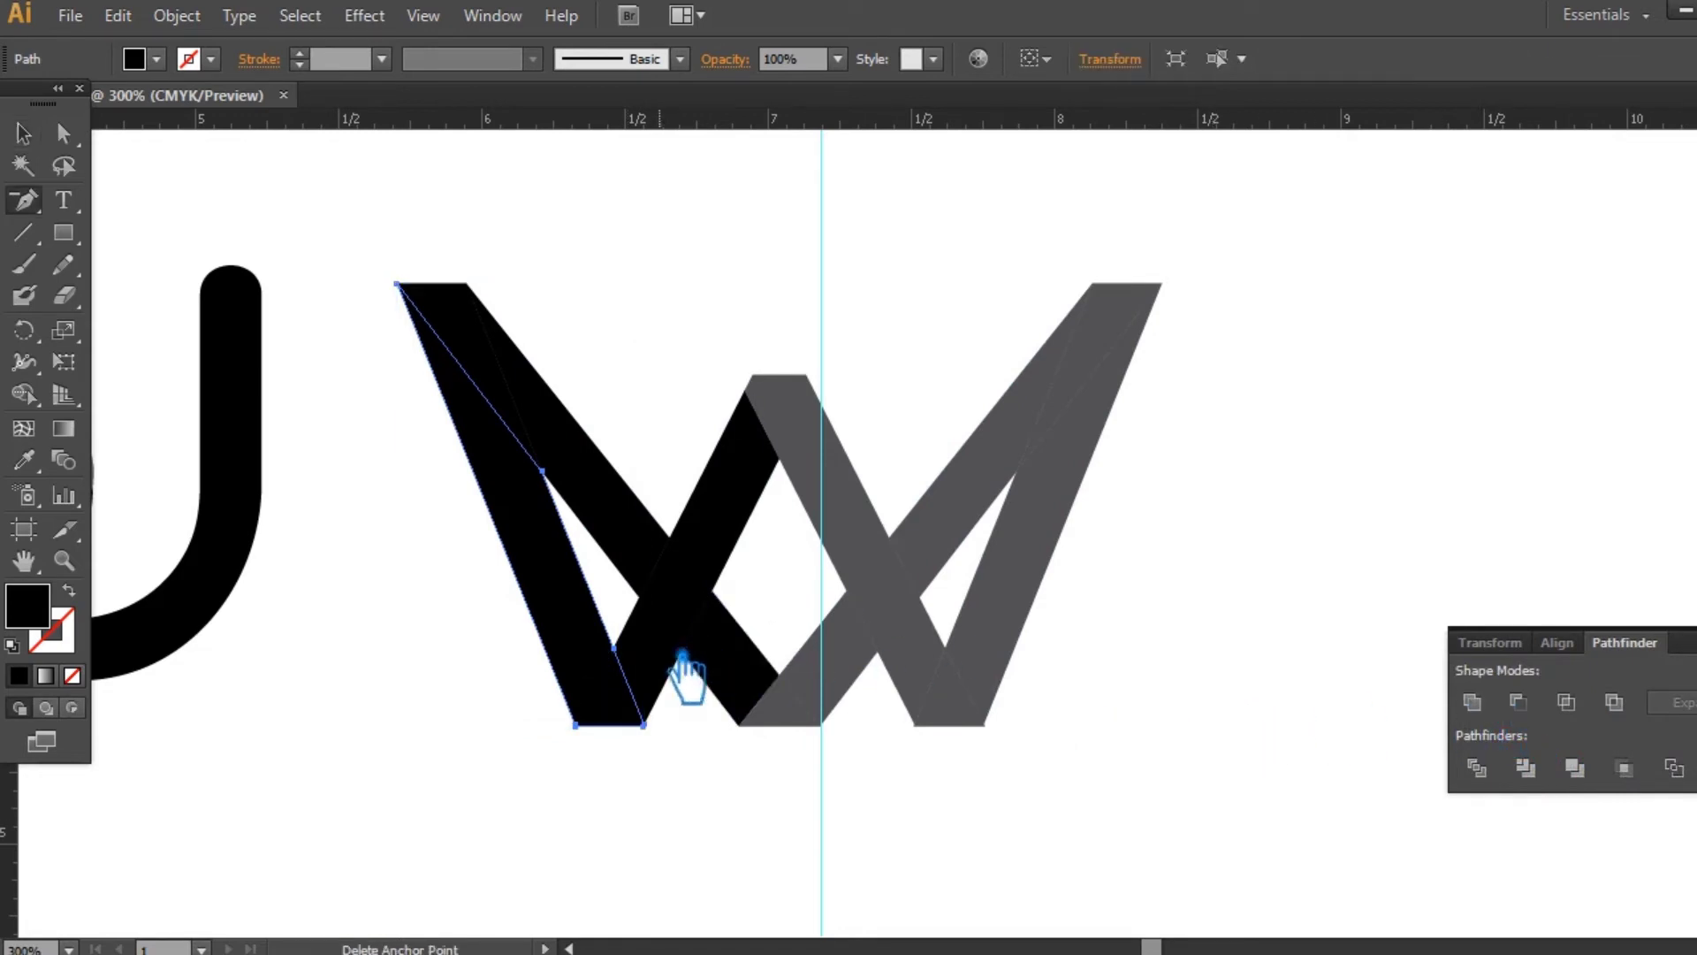
click(615, 648)
click(23, 134)
click(1175, 513)
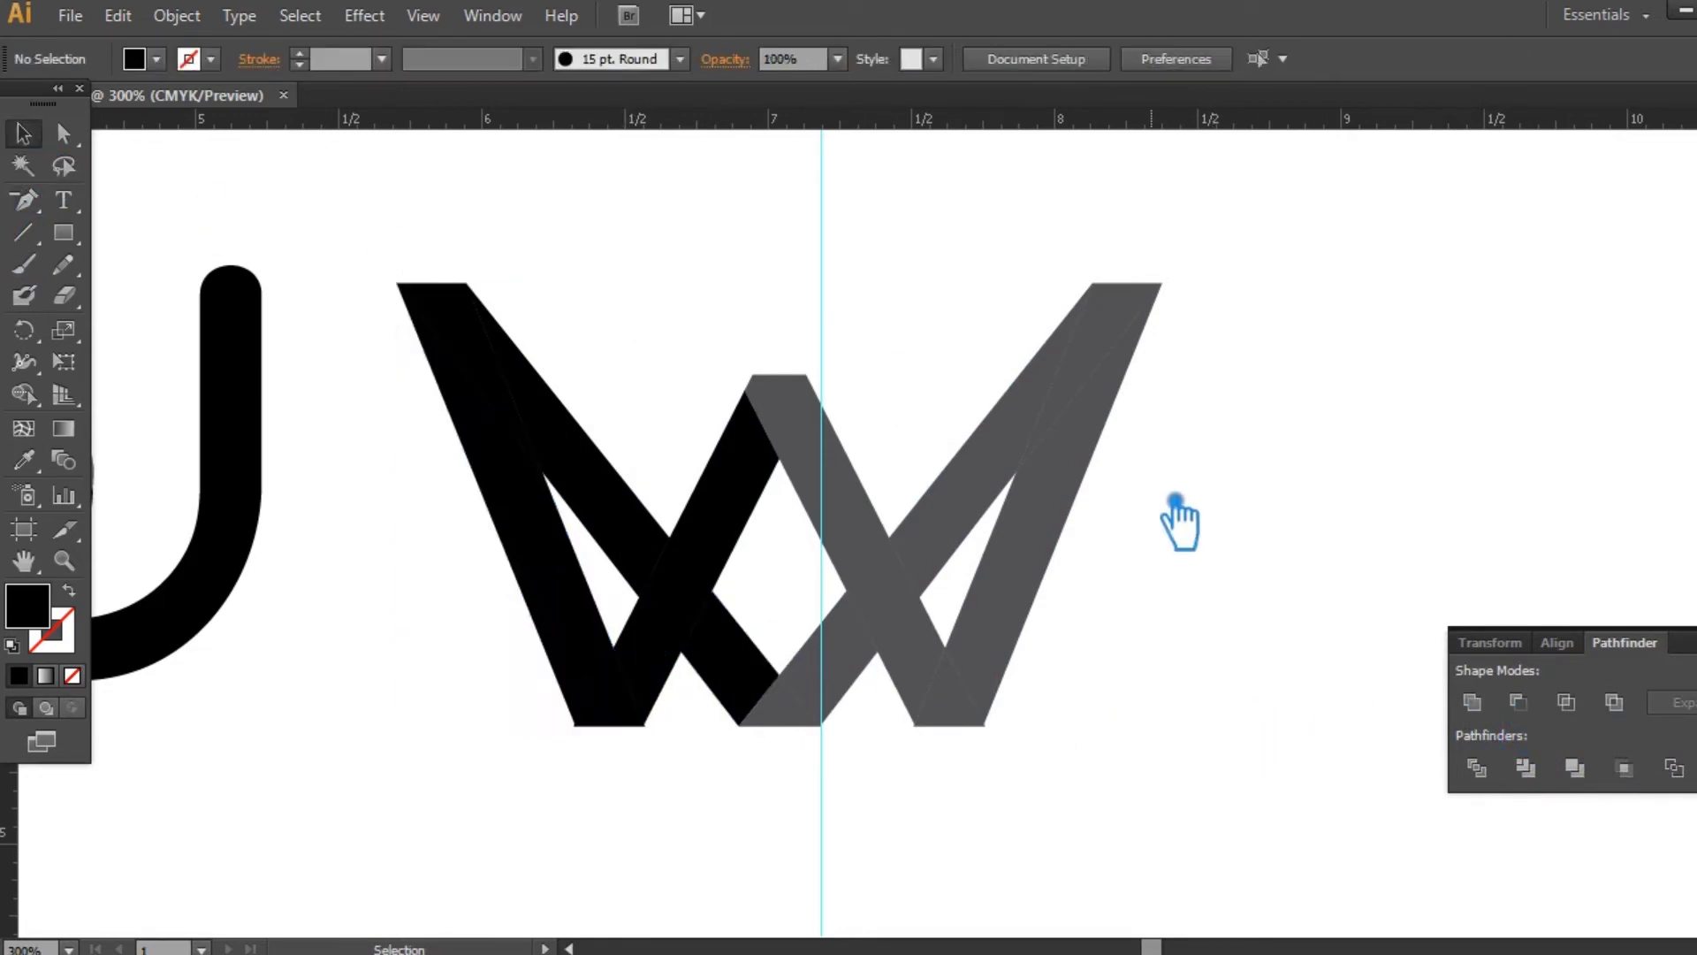
- Unite the upper and lower pieces of the long grey crossing bar, including the triangular piece at its foot
click(555, 570)
click(1045, 588)
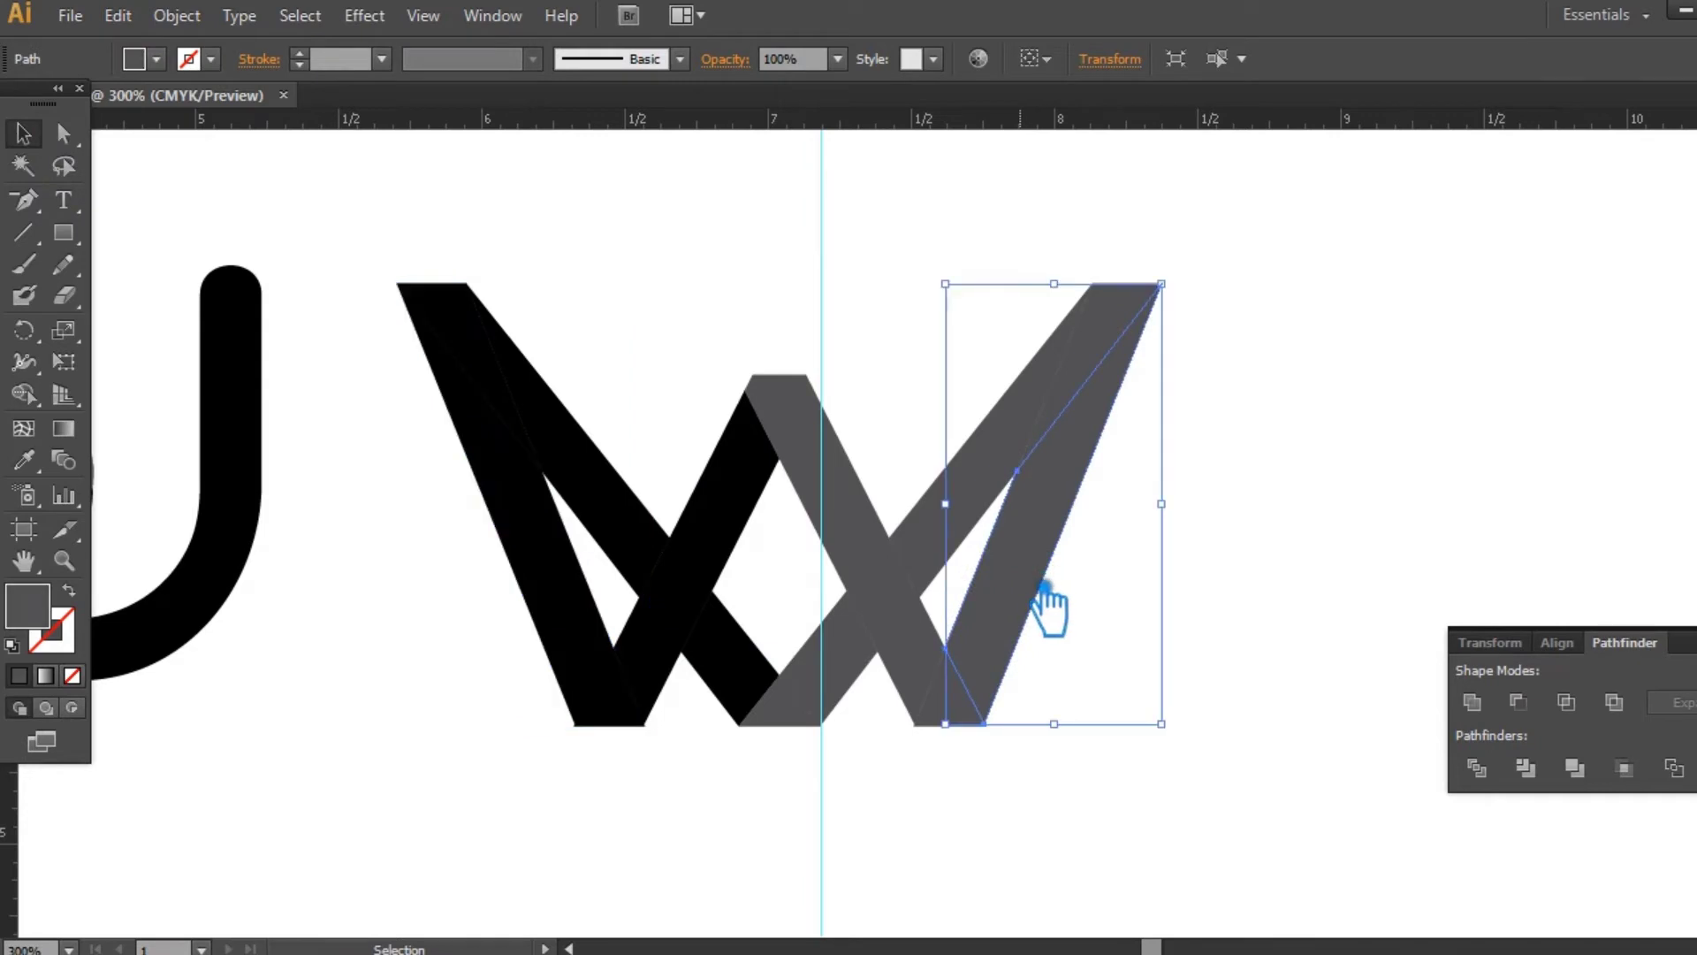
click(945, 550)
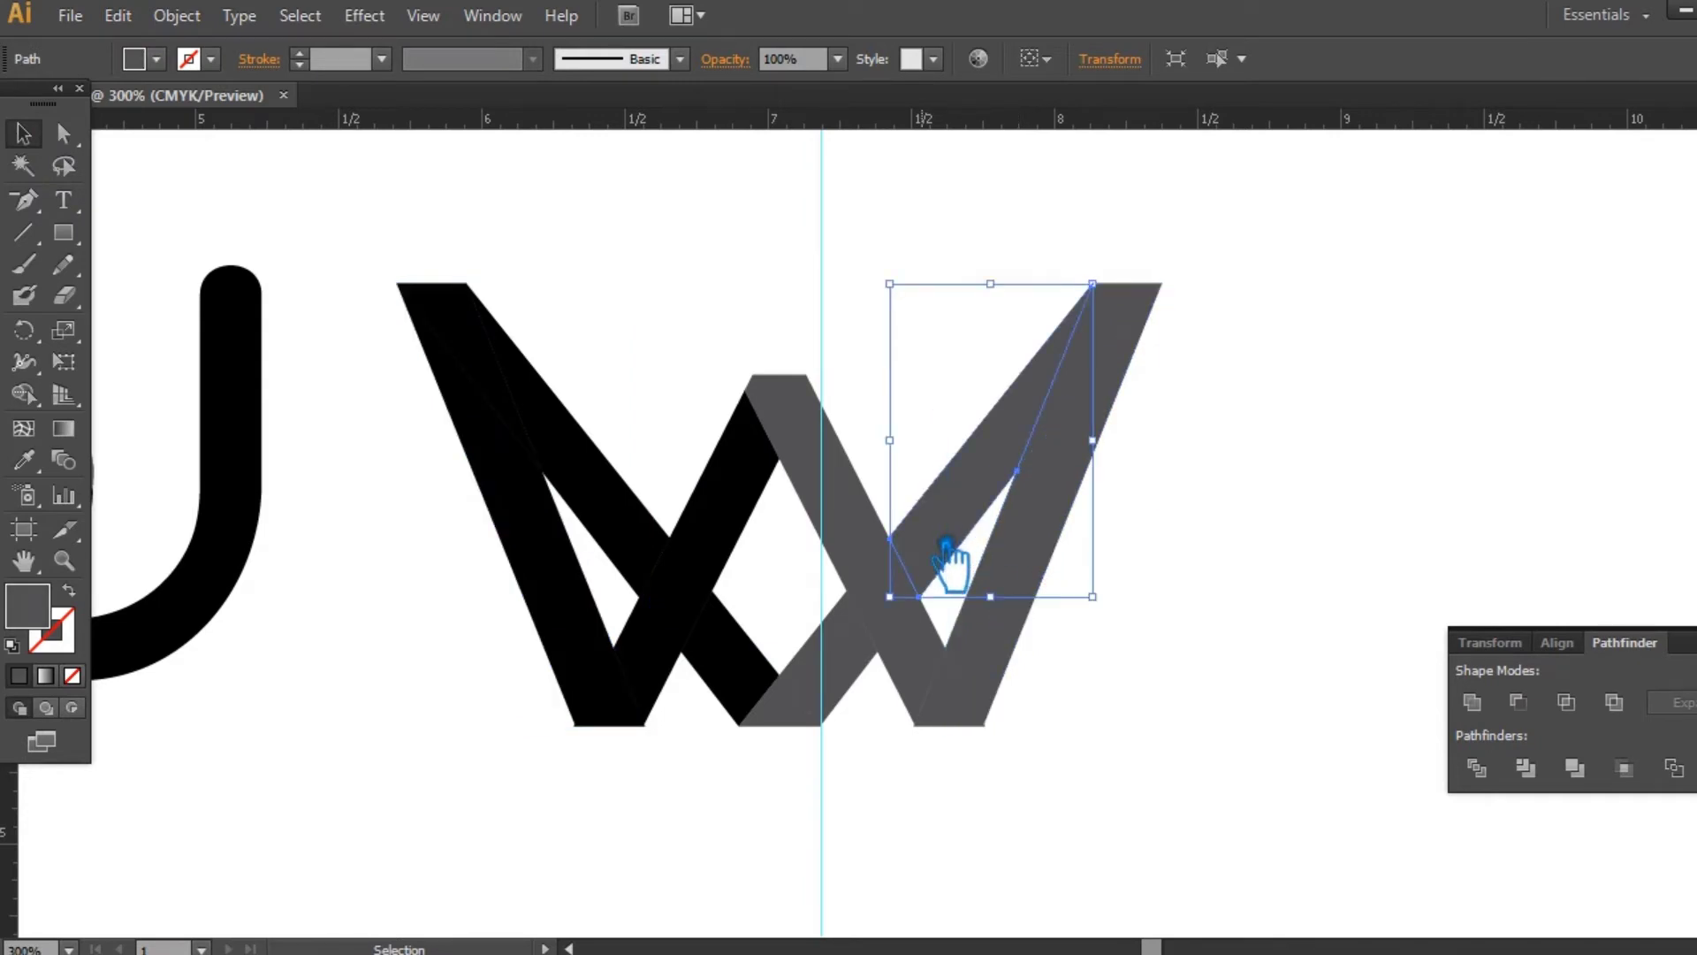
shift+click(844, 714)
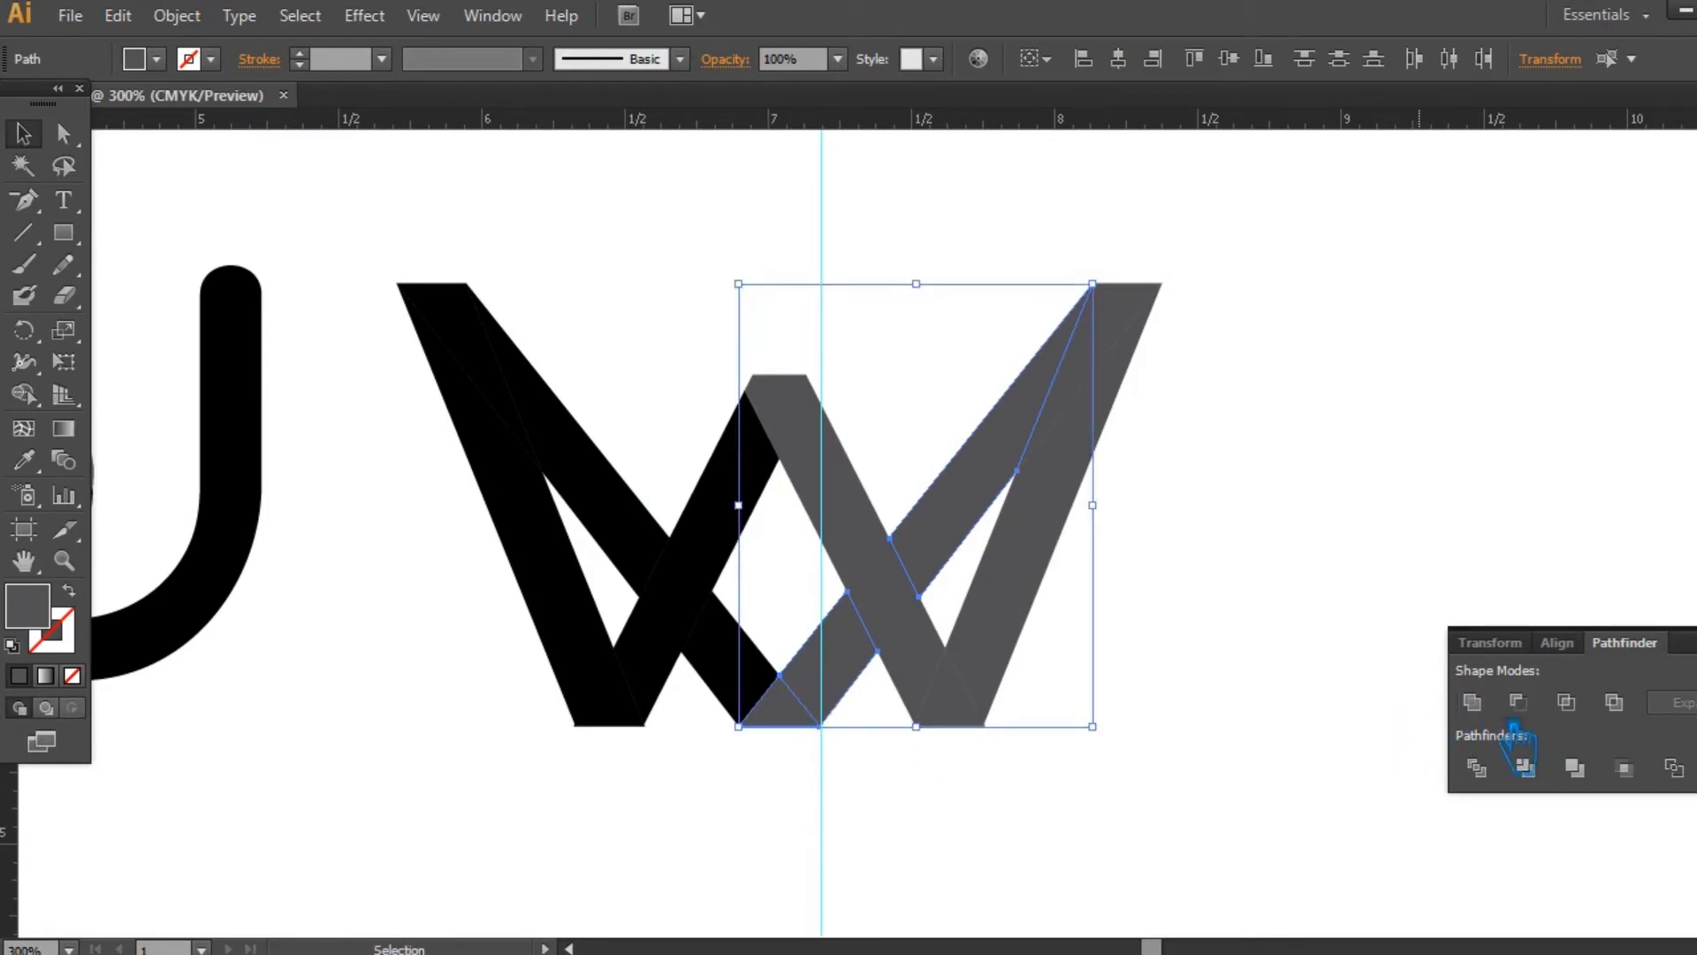
click(1524, 766)
- Remove the redundant anchor point on the grey crossing bar's lower piece, where it meets the black bar
key(p)
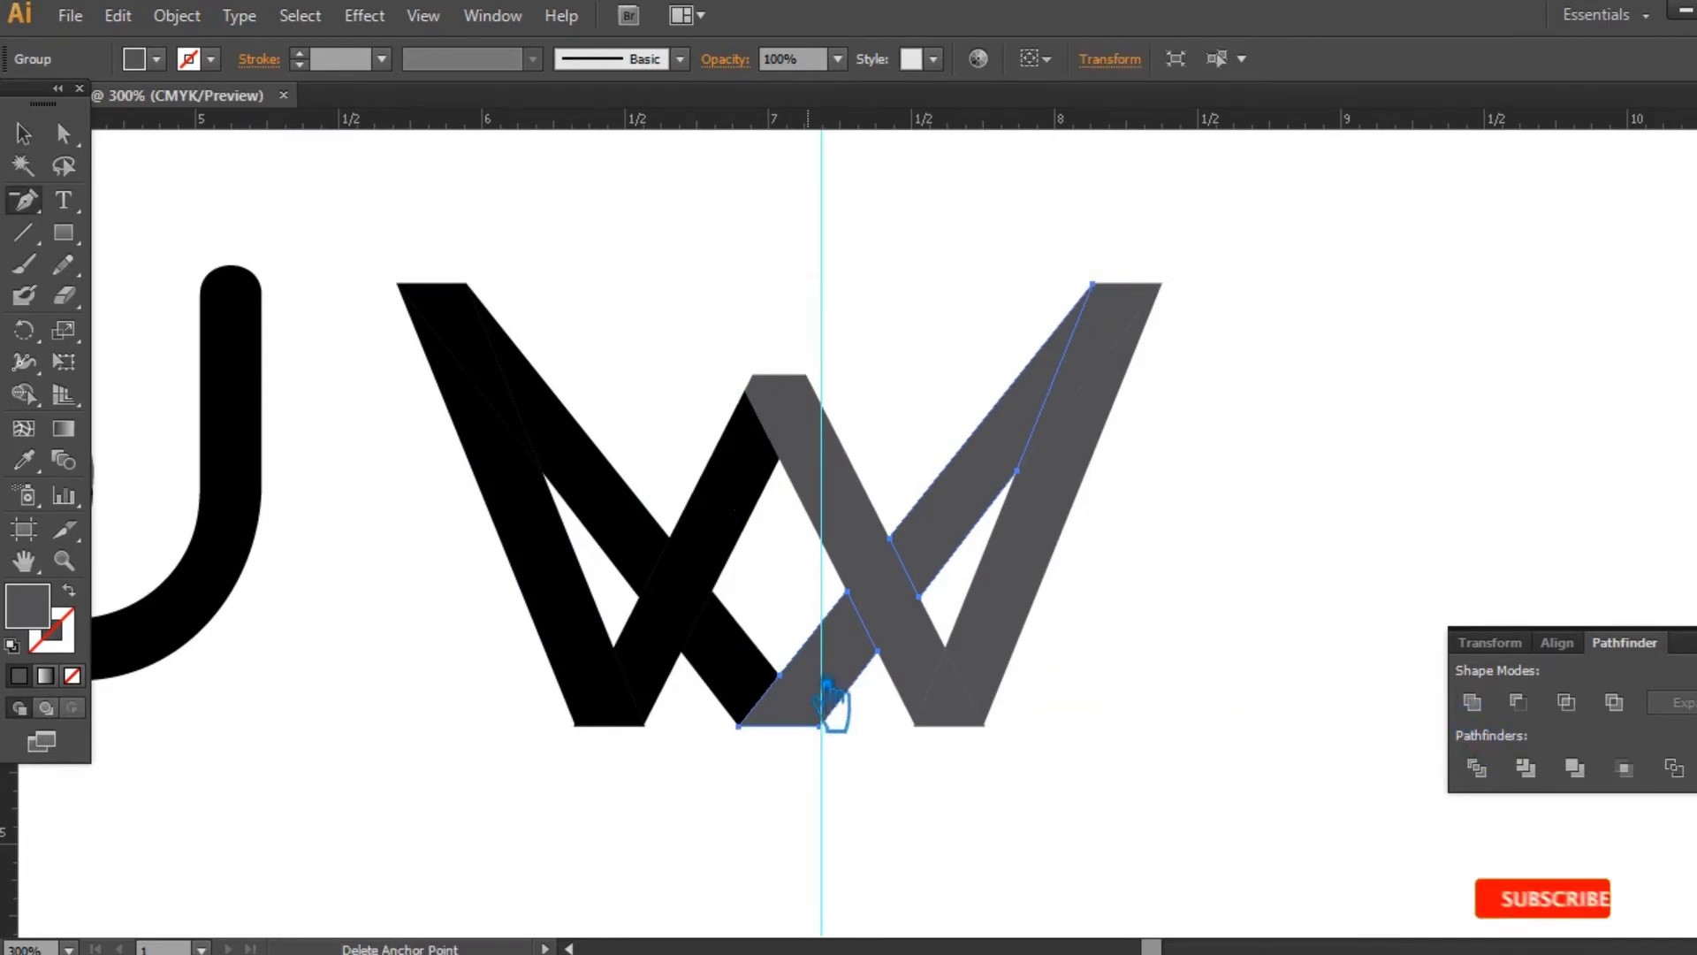
click(779, 675)
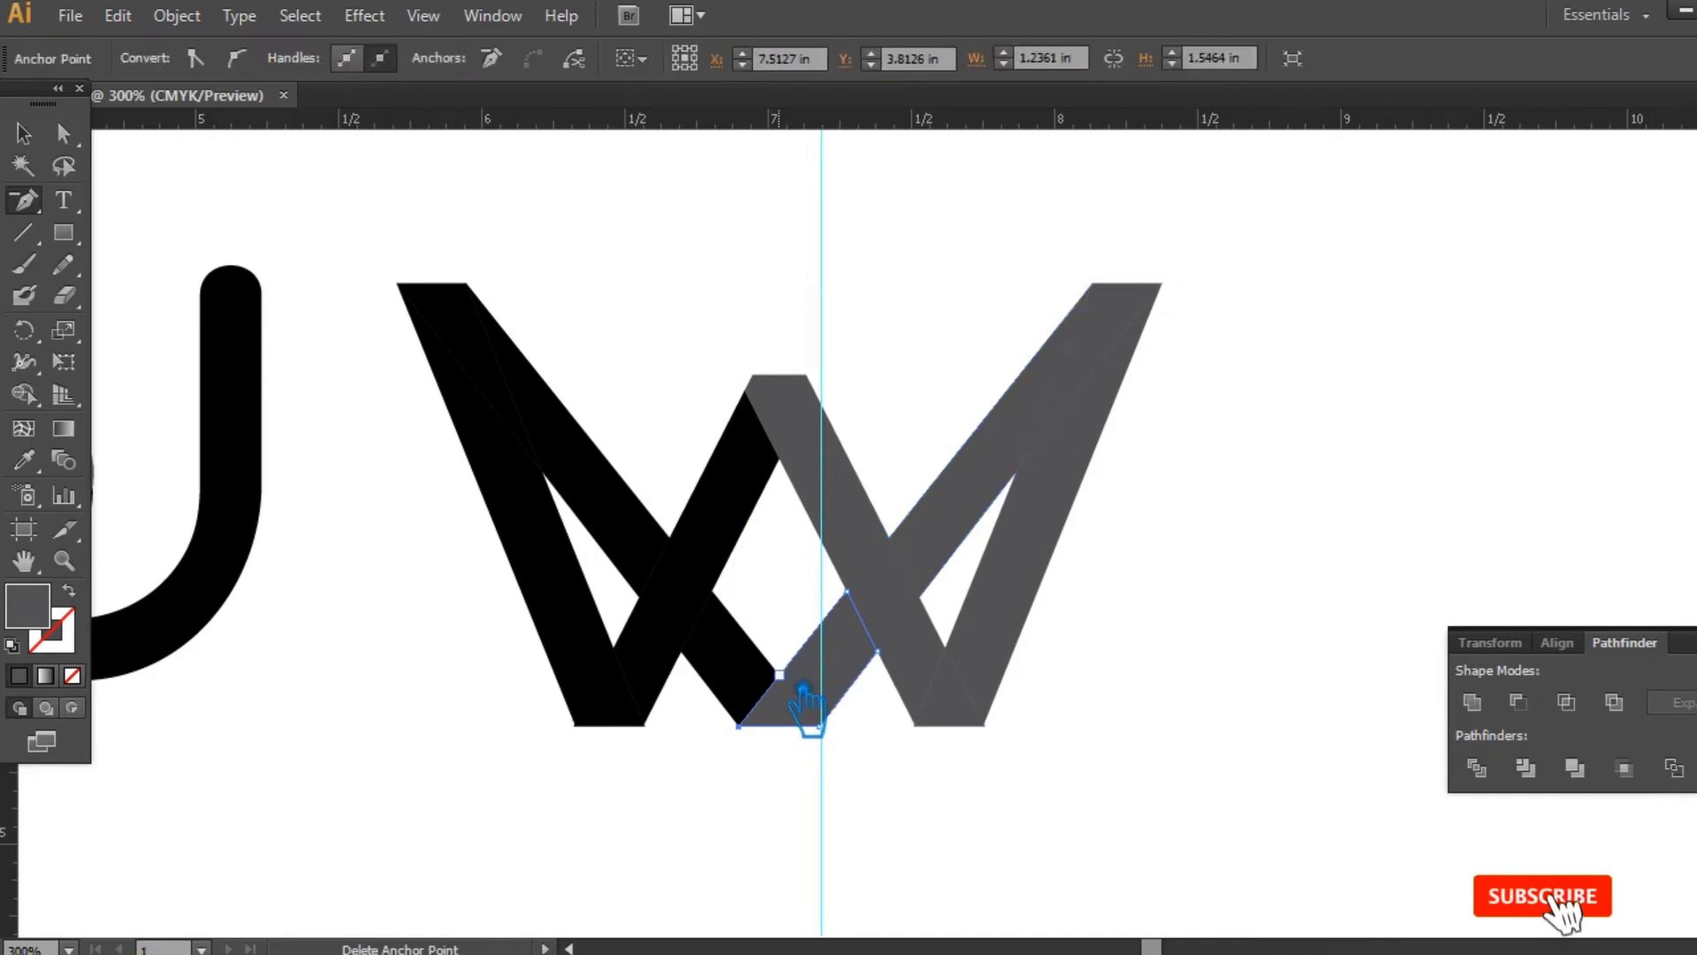
click(1413, 391)
click(1128, 529)
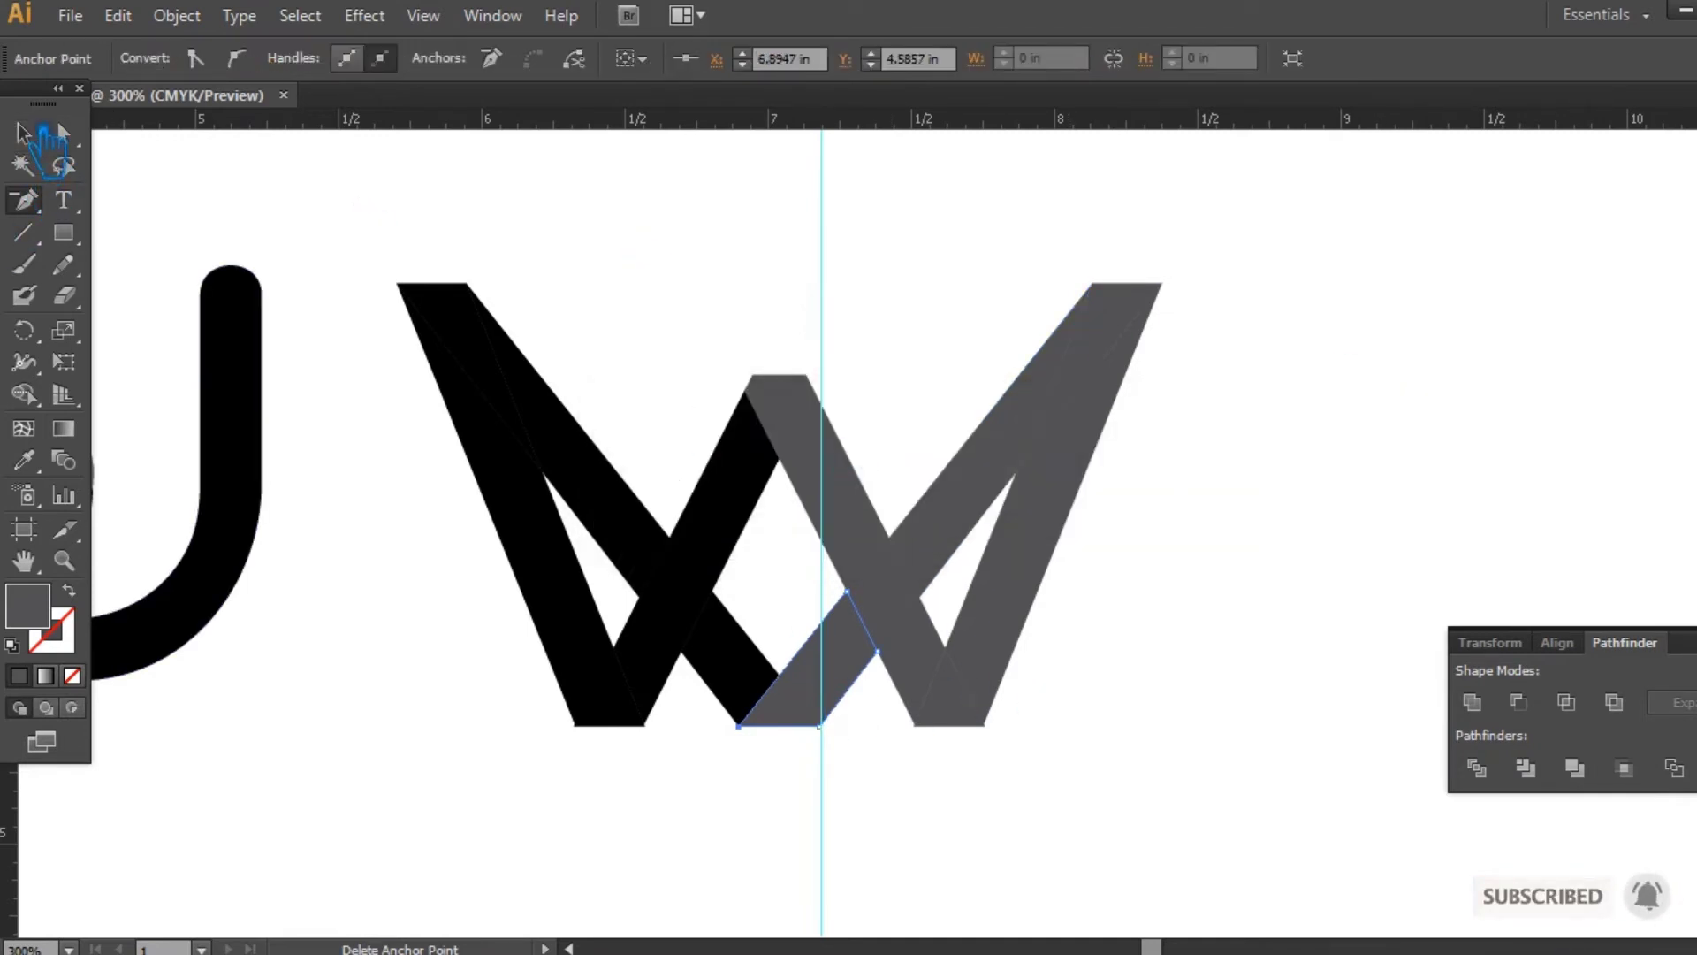
click(1362, 442)
click(1161, 526)
click(24, 134)
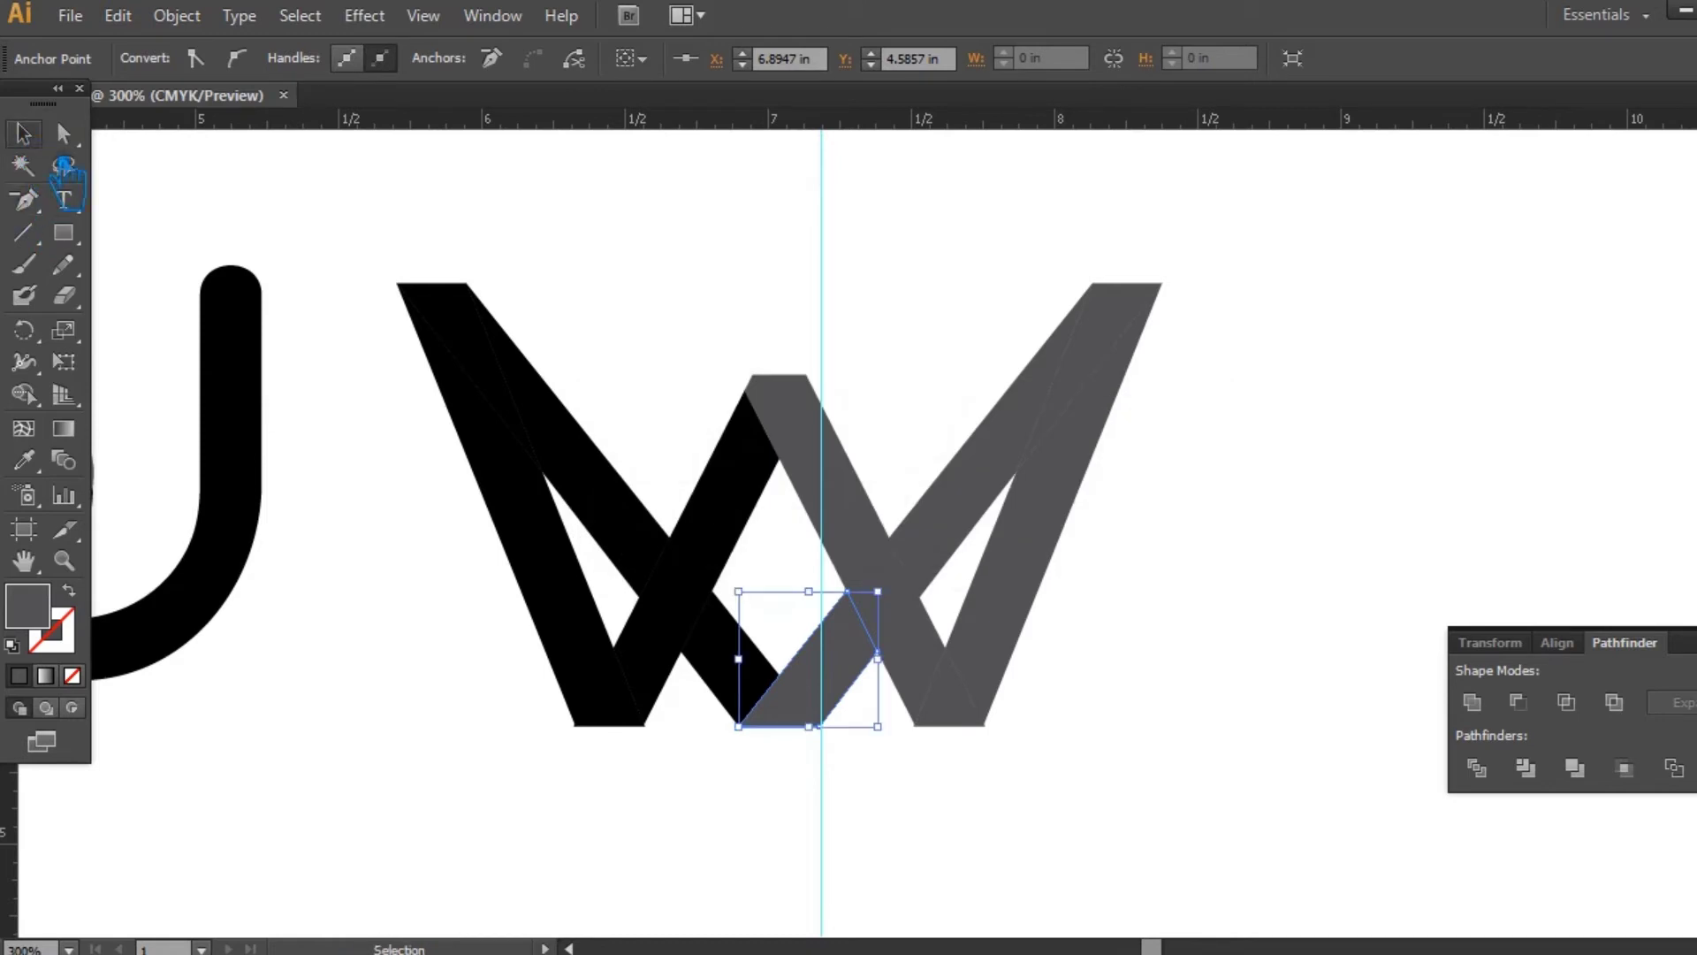
click(1161, 619)
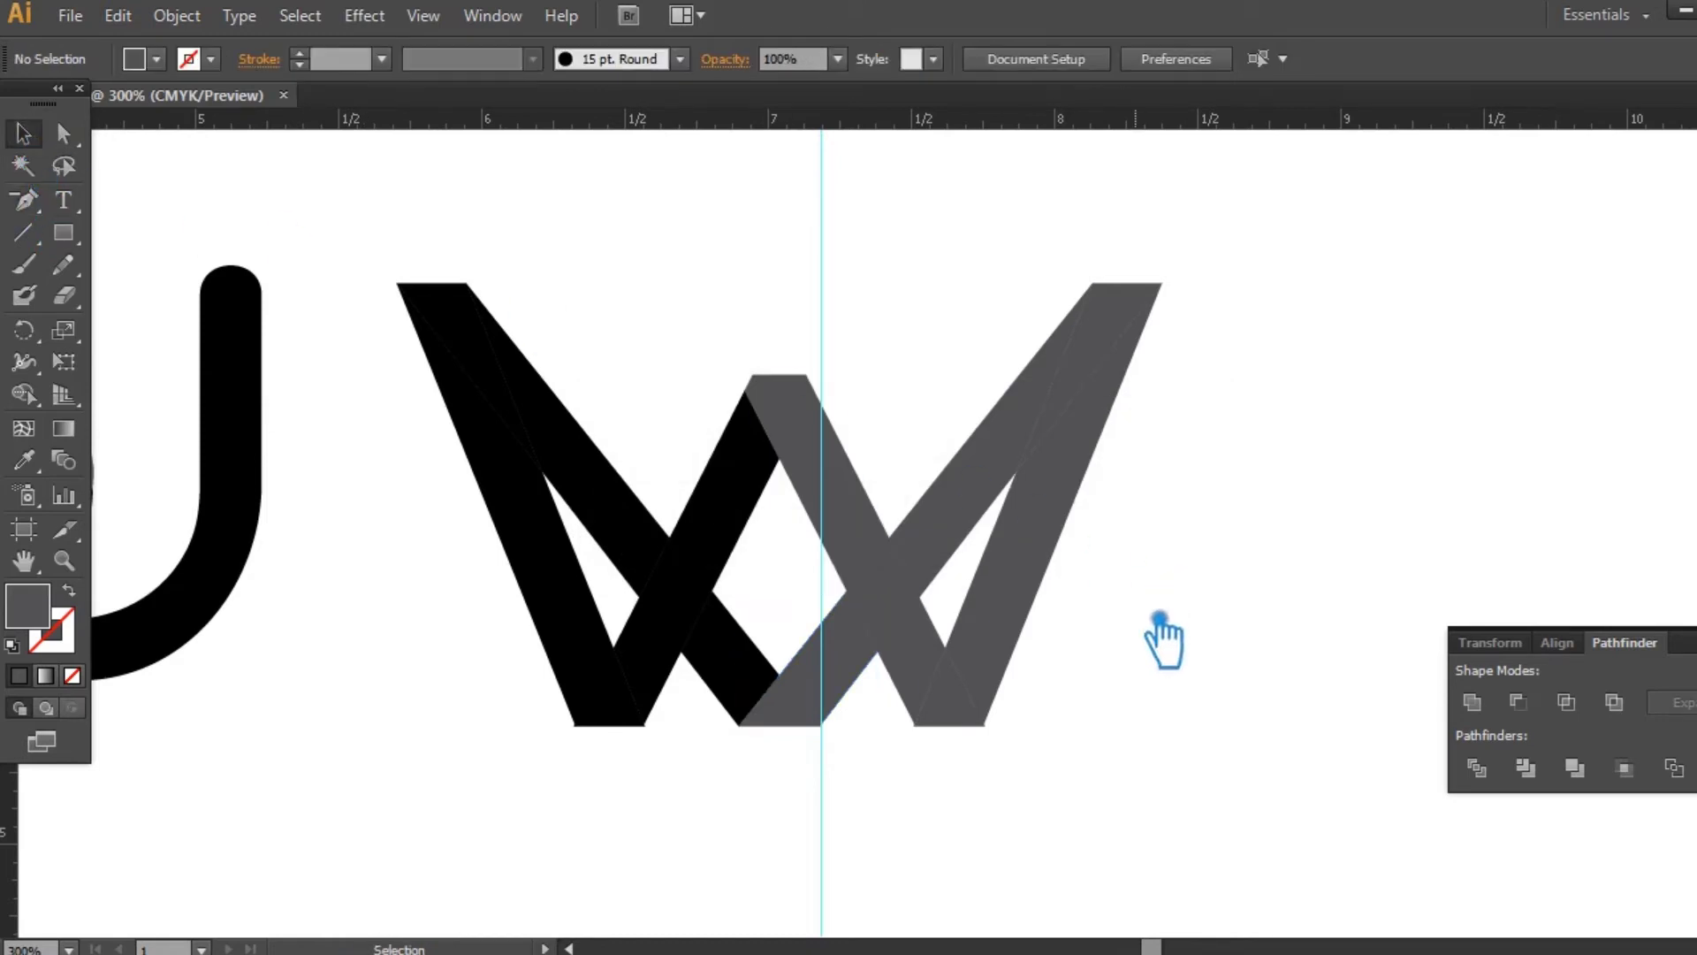
- Unite the upper and lower pieces of the long black crossing bar
click(763, 681)
click(965, 831)
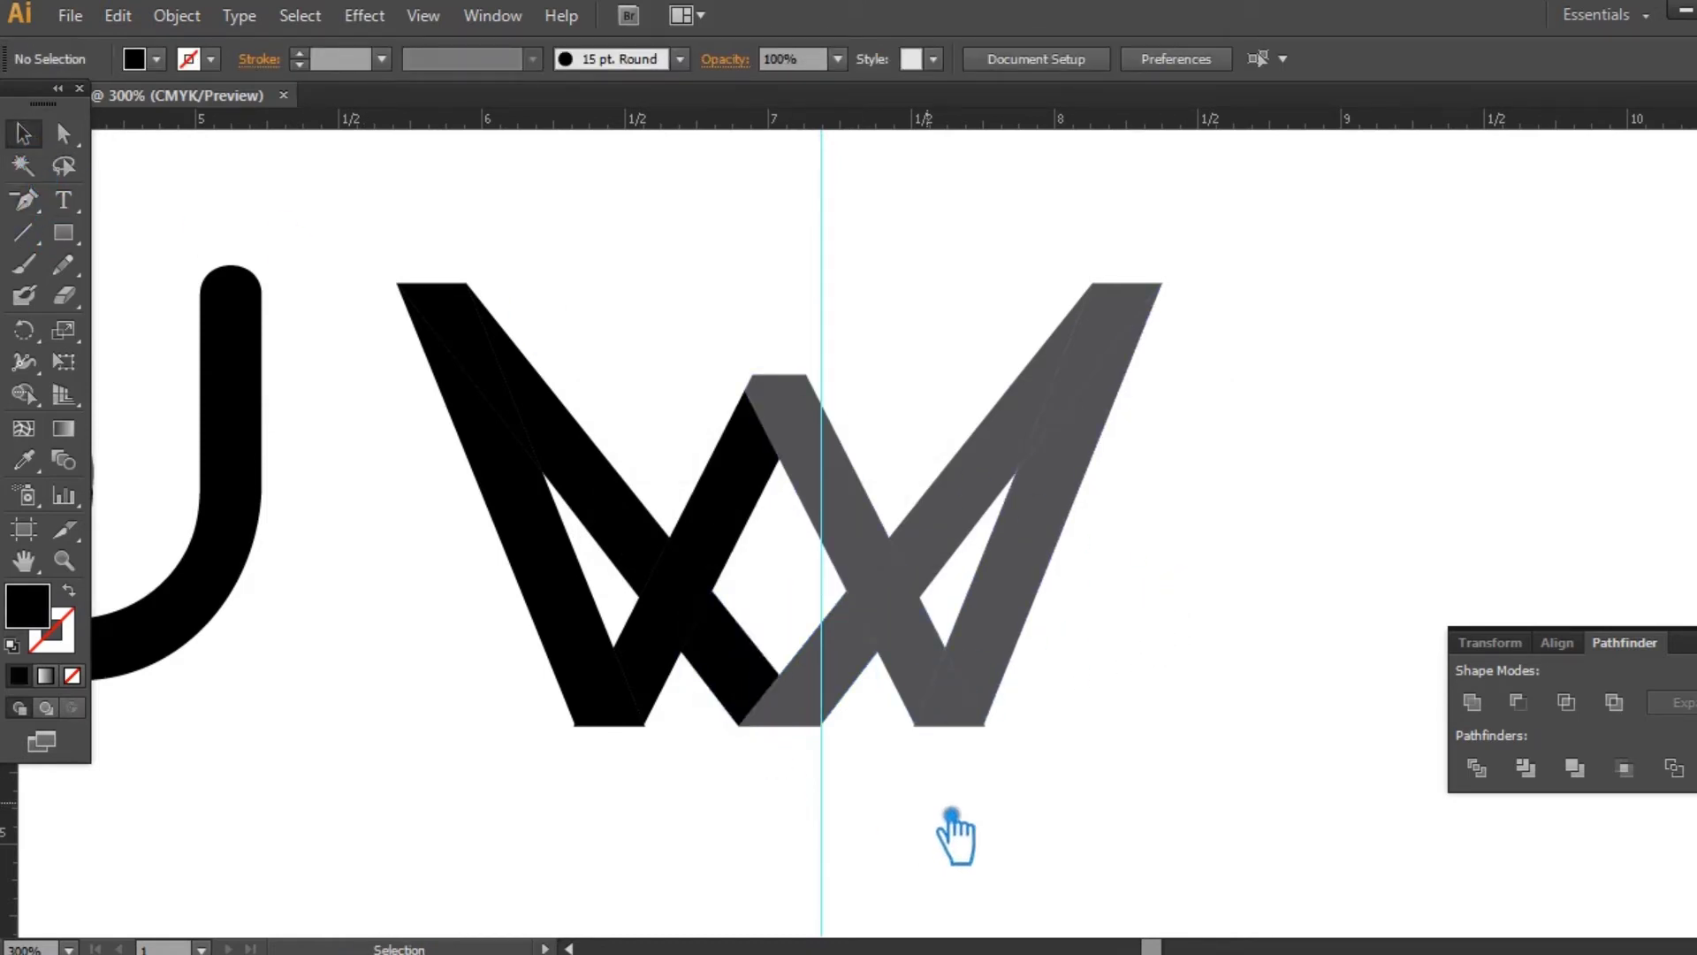
click(694, 619)
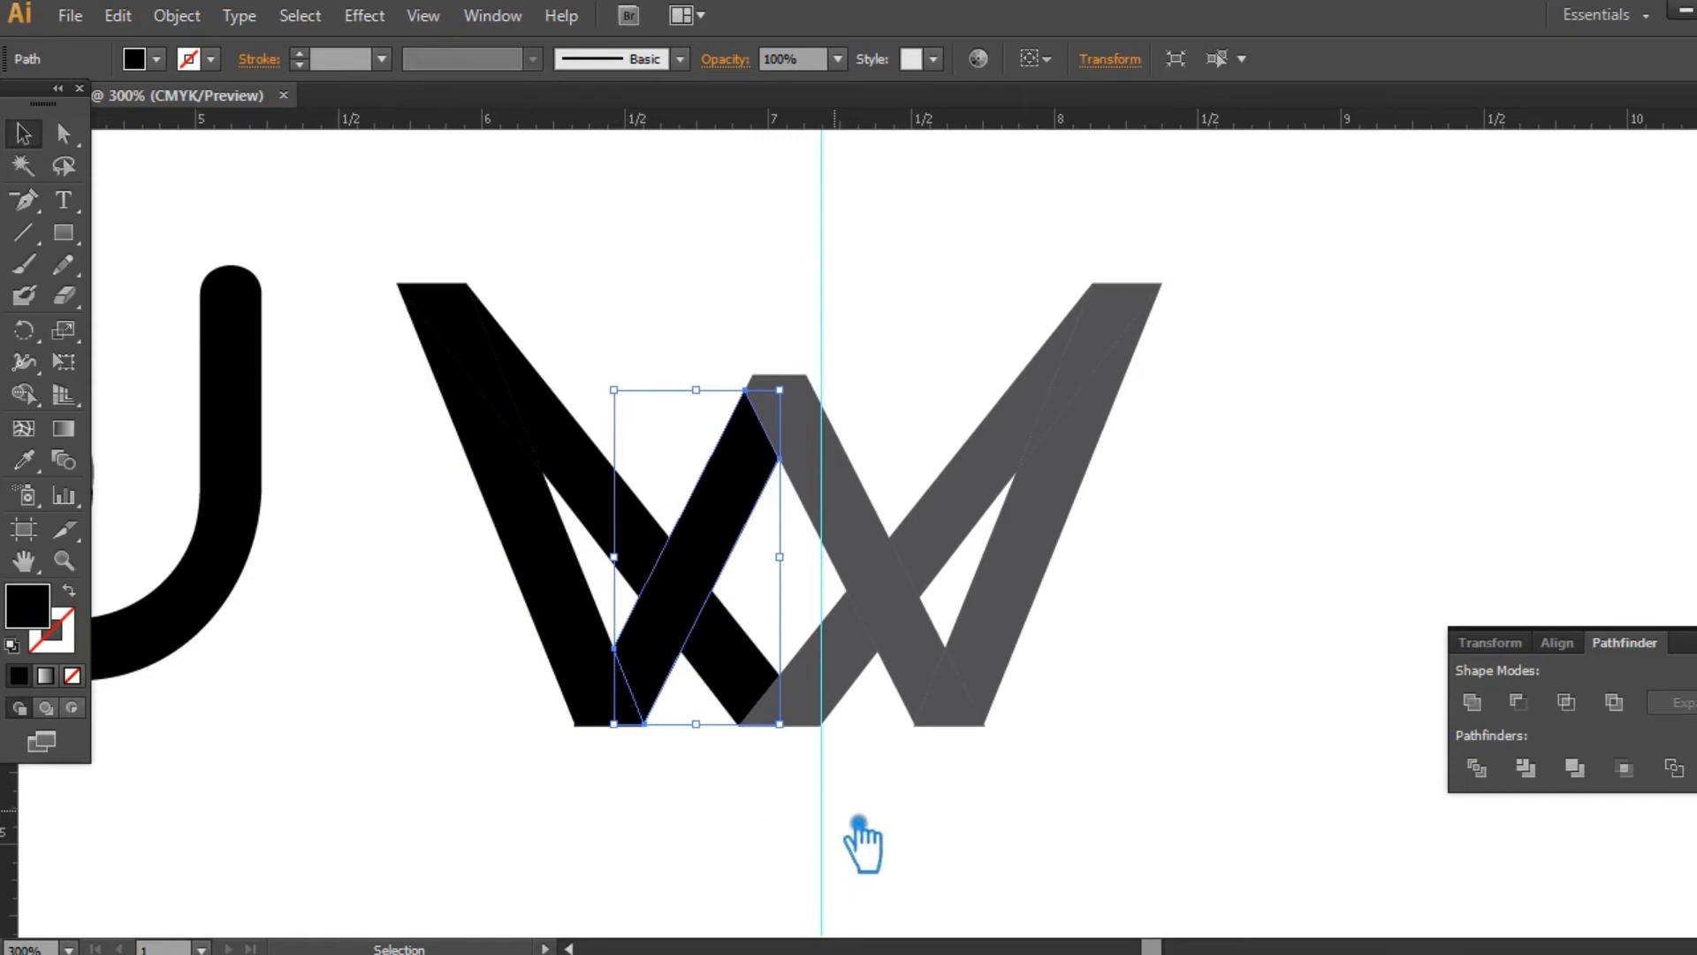
click(720, 826)
click(750, 671)
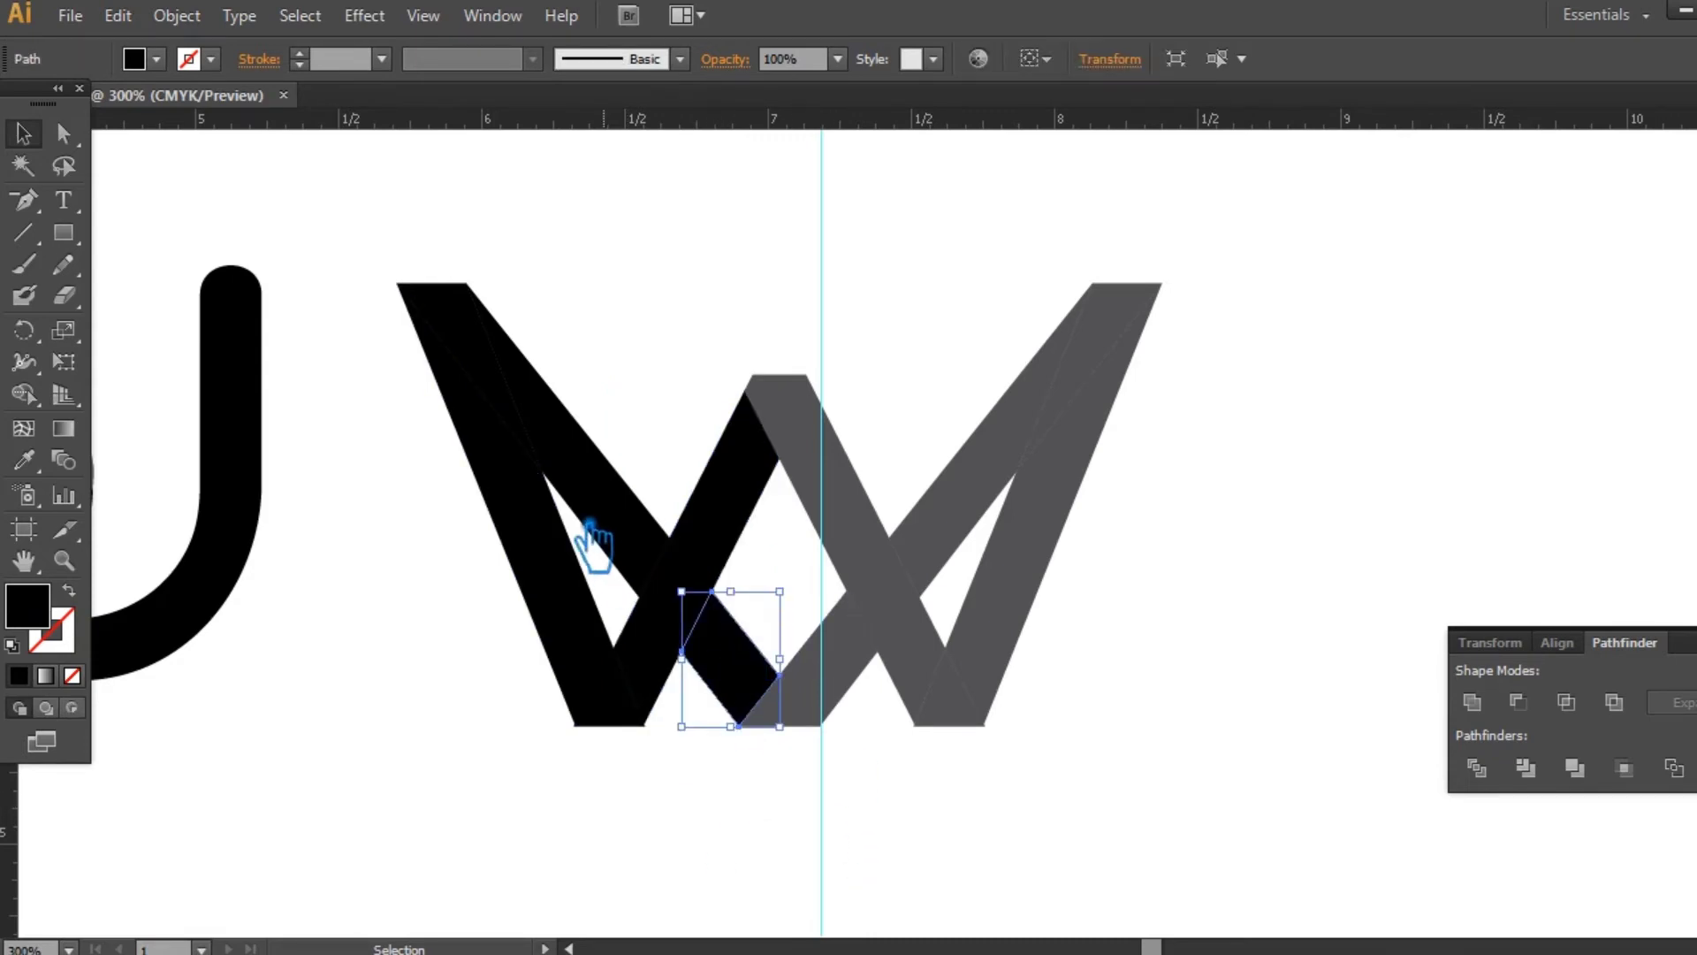
click(965, 588)
click(752, 665)
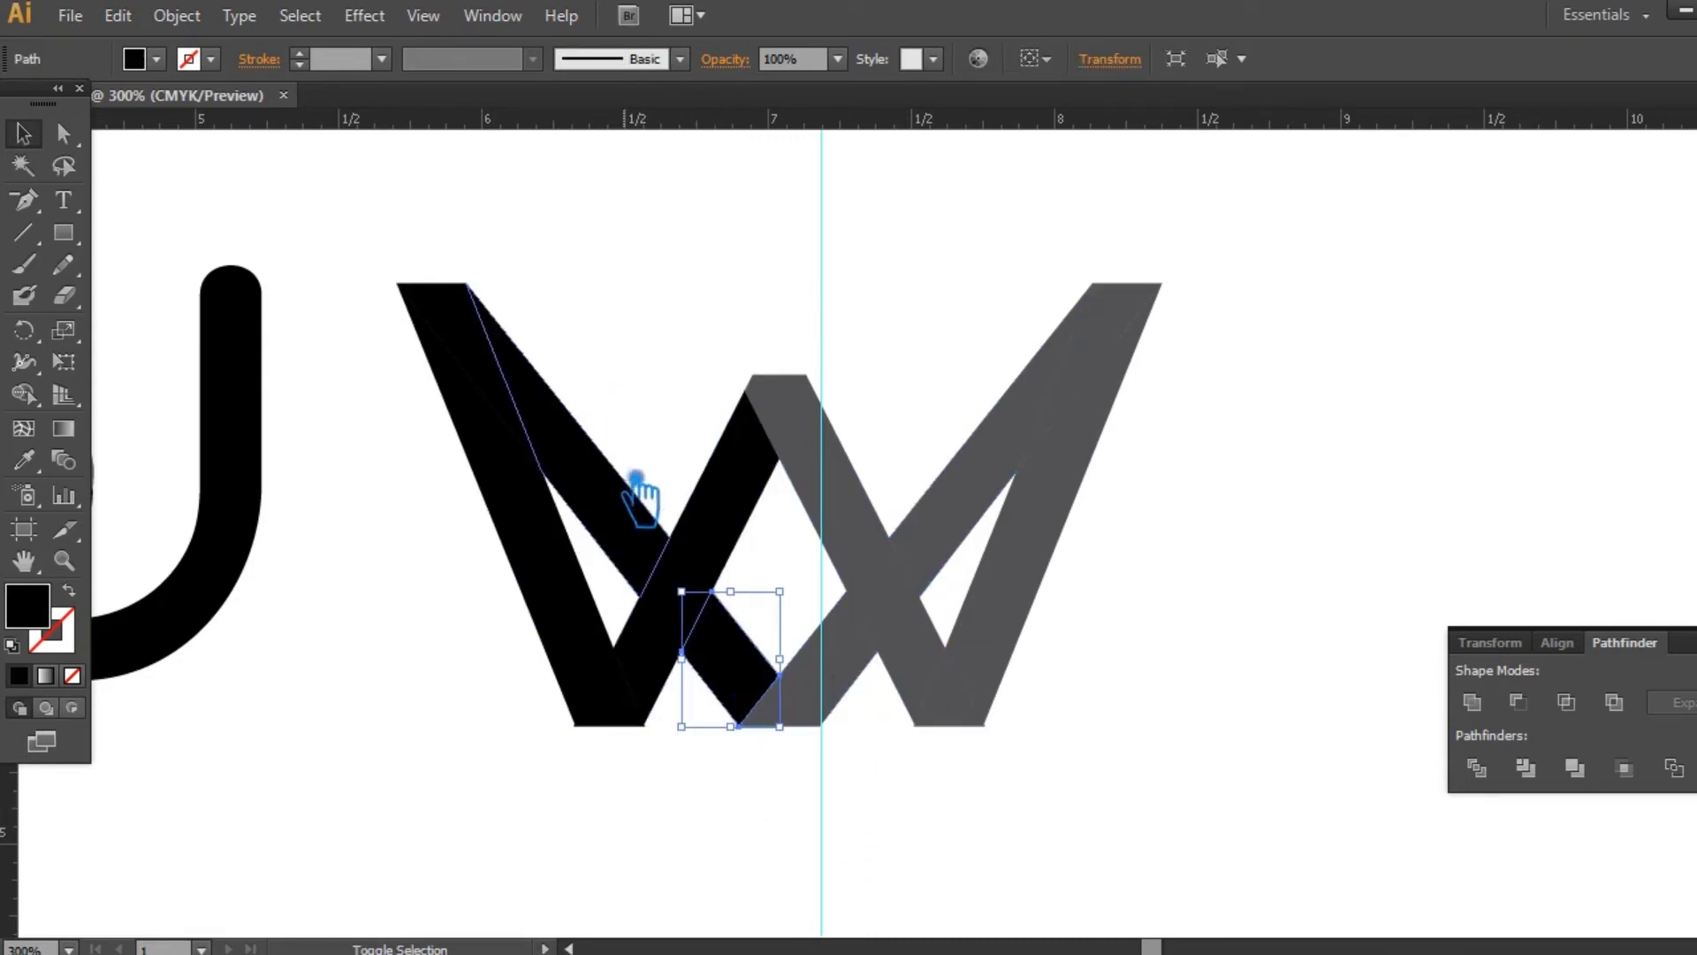
shift+click(651, 504)
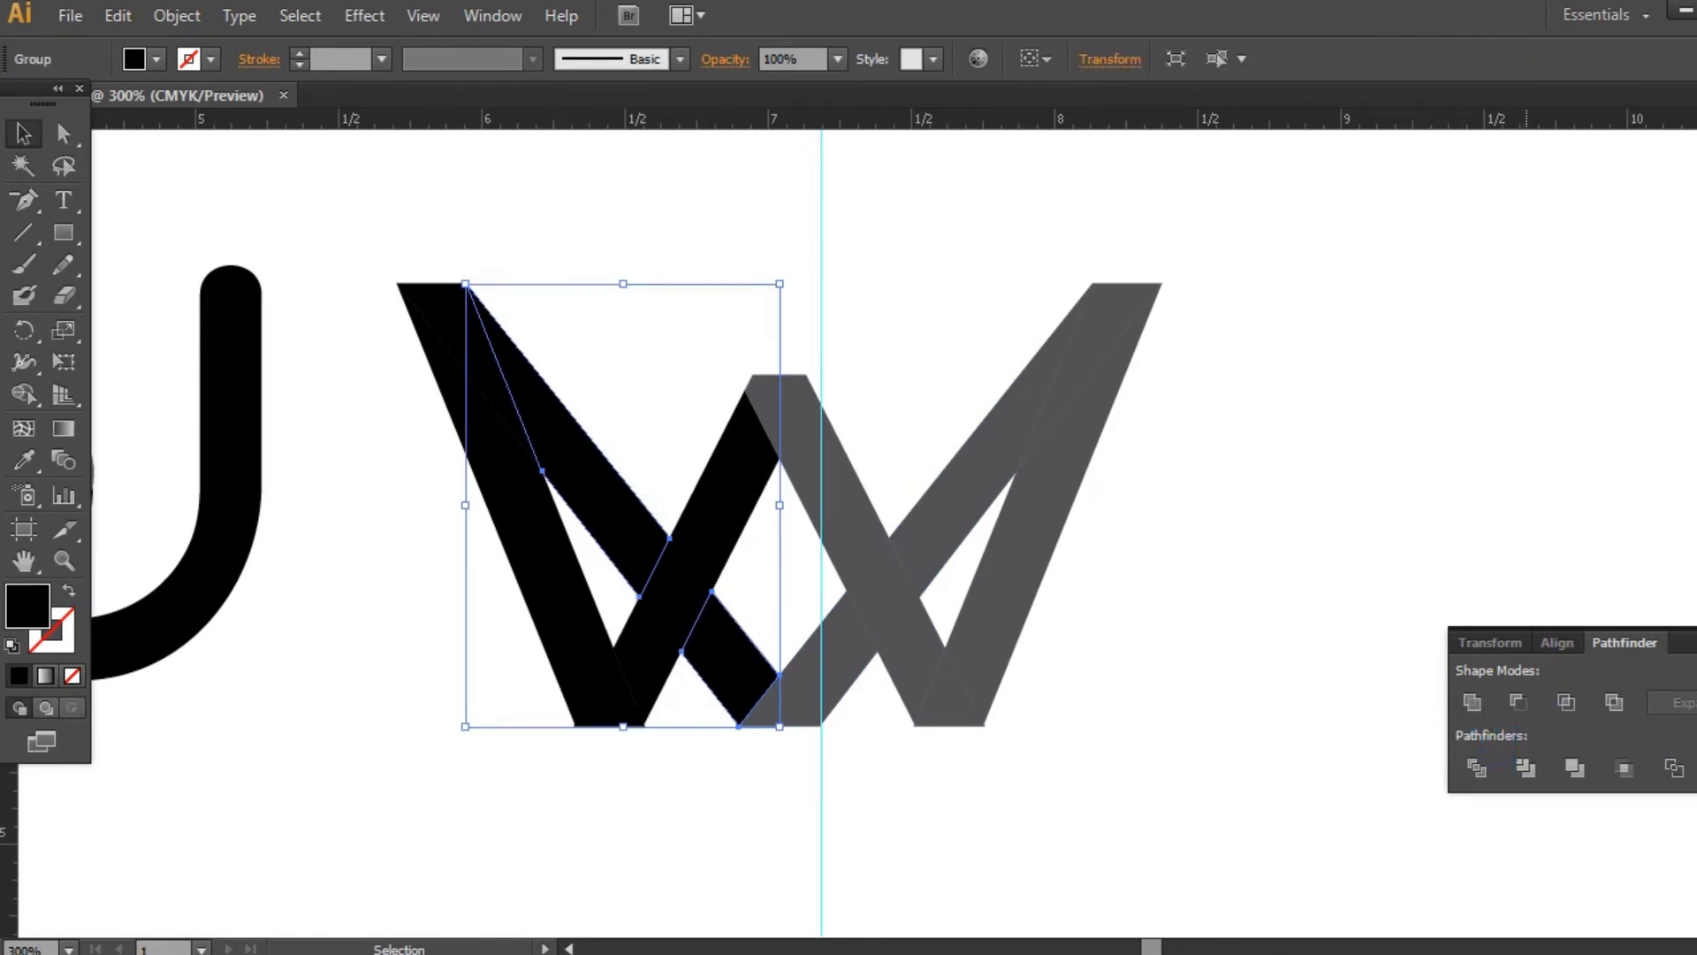
click(1377, 672)
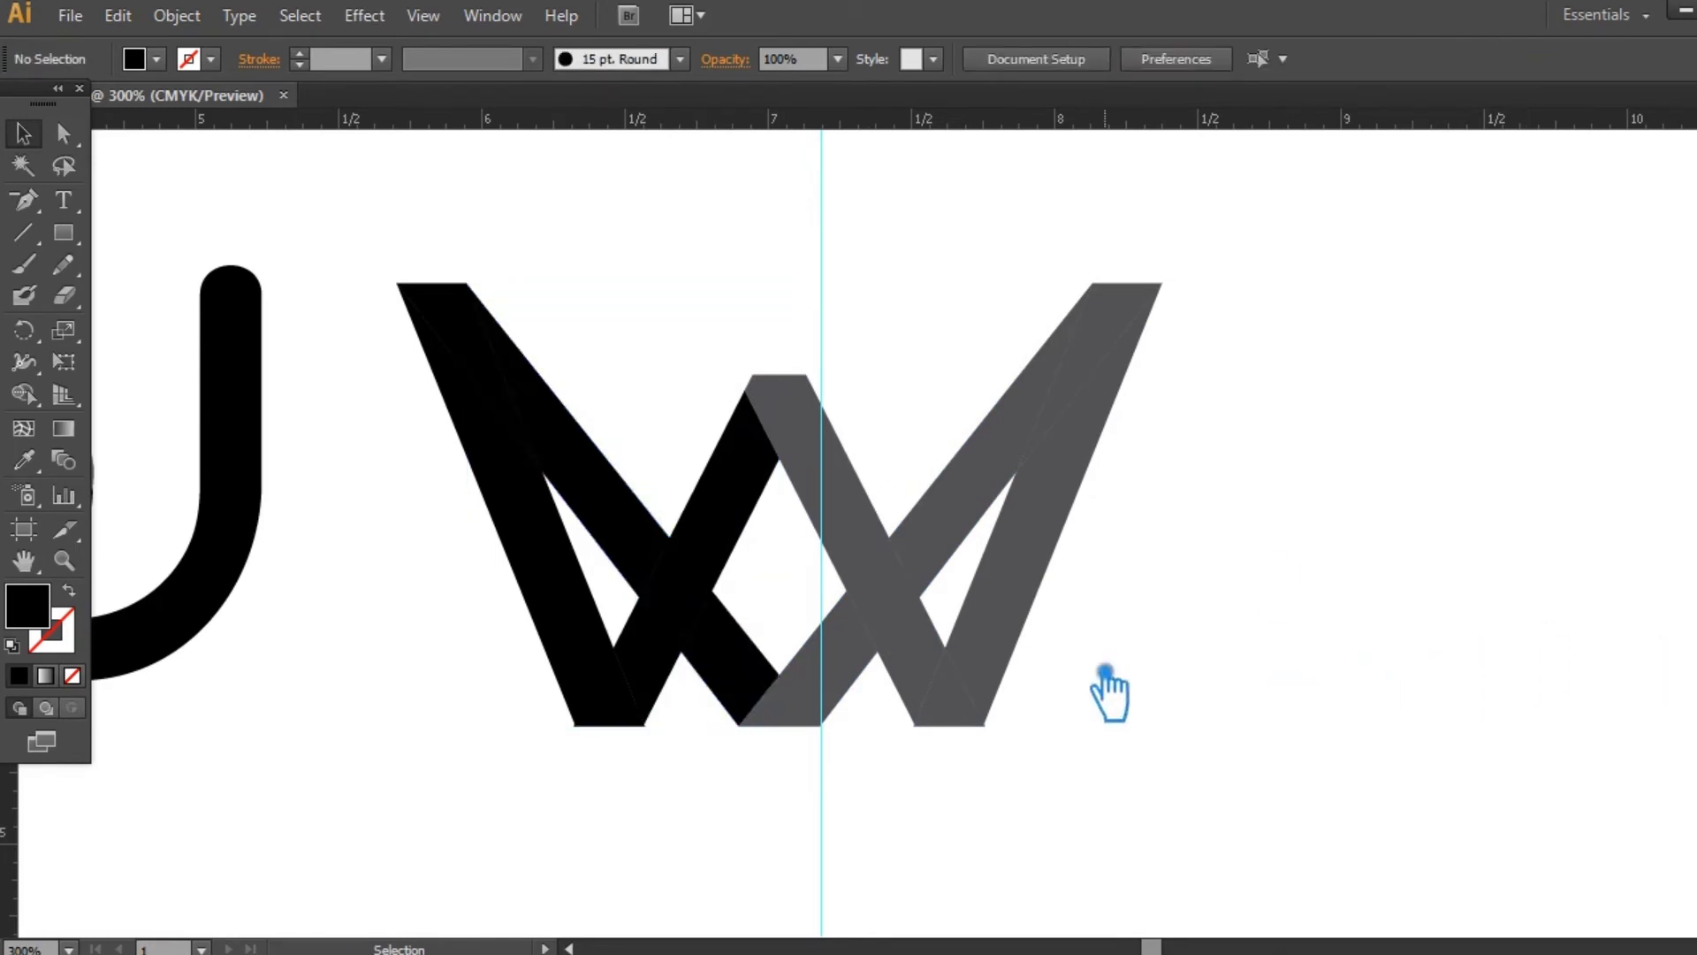
- Unite the long black crossing bar with the triangular piece at its upper end
click(615, 707)
click(670, 676)
click(560, 598)
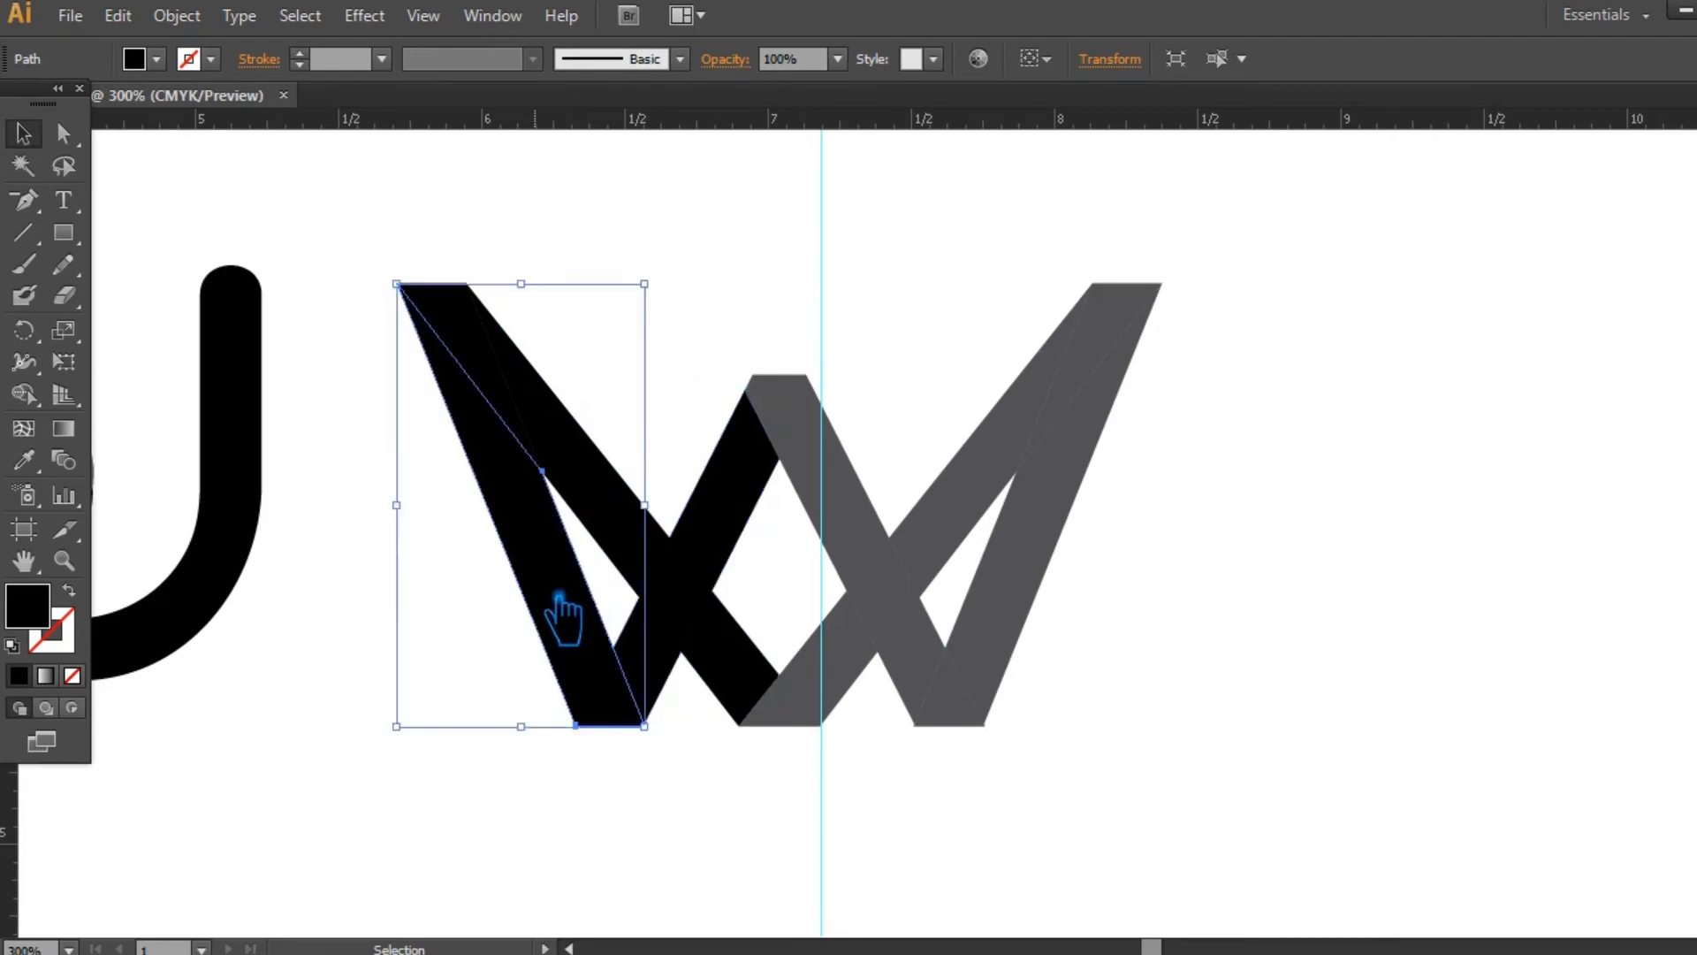
click(386, 247)
click(485, 335)
shift+click(613, 491)
key(ctrl+shift+F9)
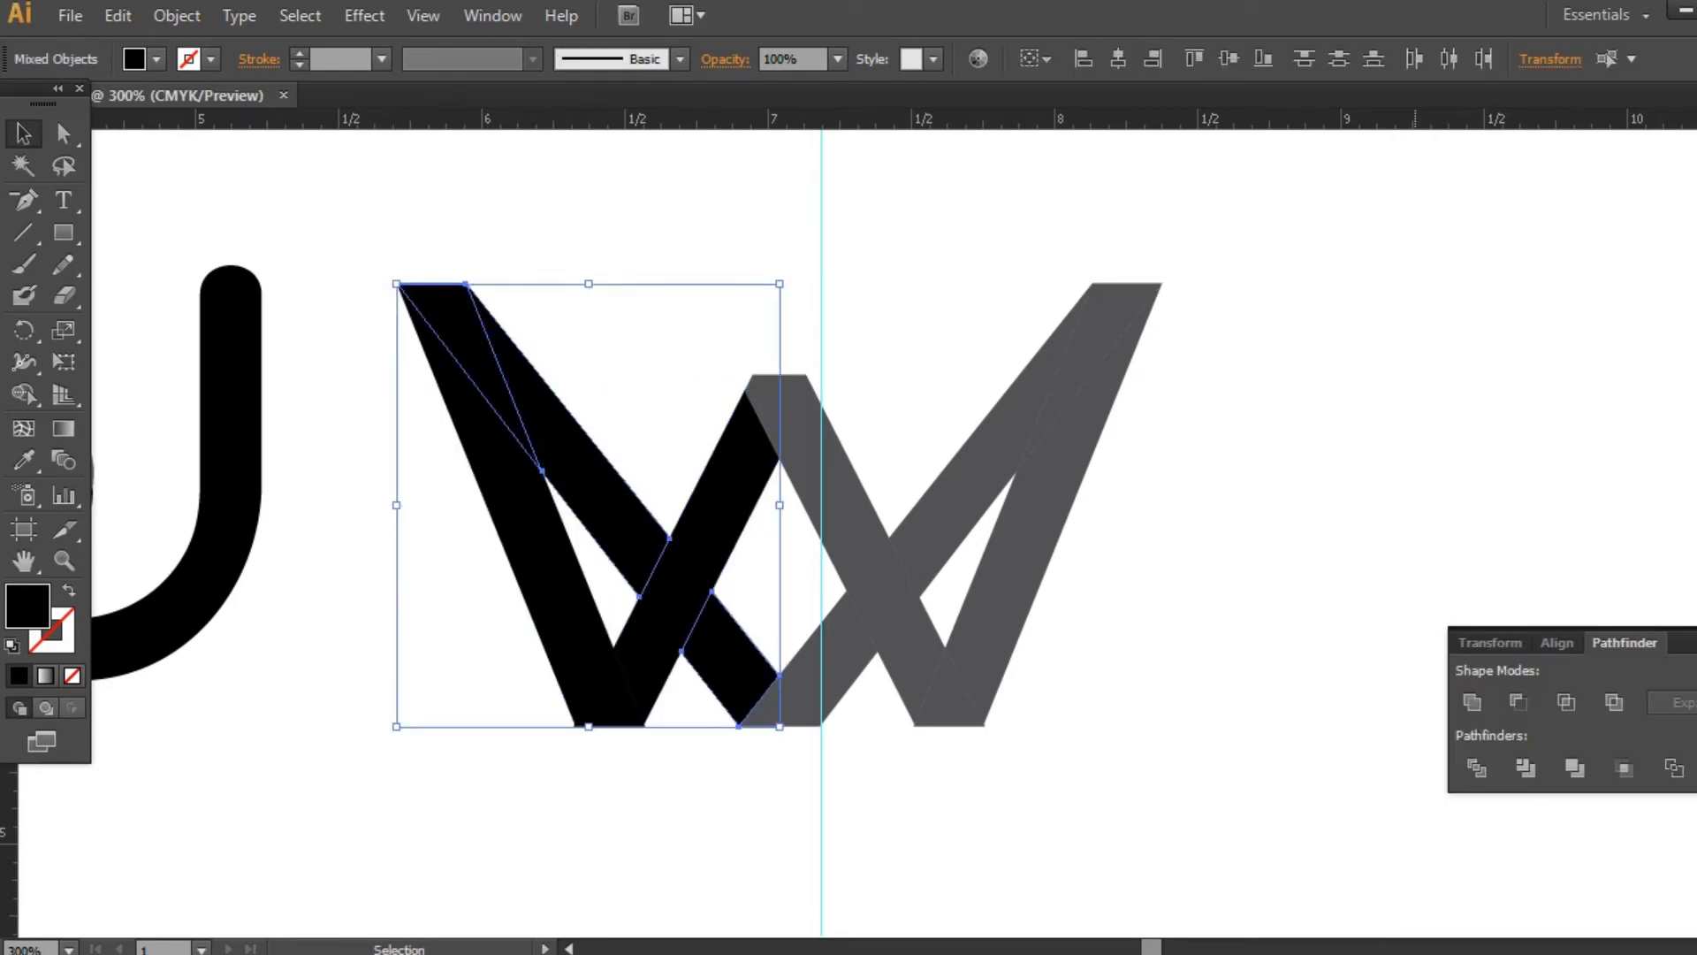
click(1471, 701)
key(ctrl+shift+F9)
- Remove the redundant anchor point on the lower edge of the black crossing bar's upper piece
key(p)
click(568, 492)
click(1147, 527)
click(23, 132)
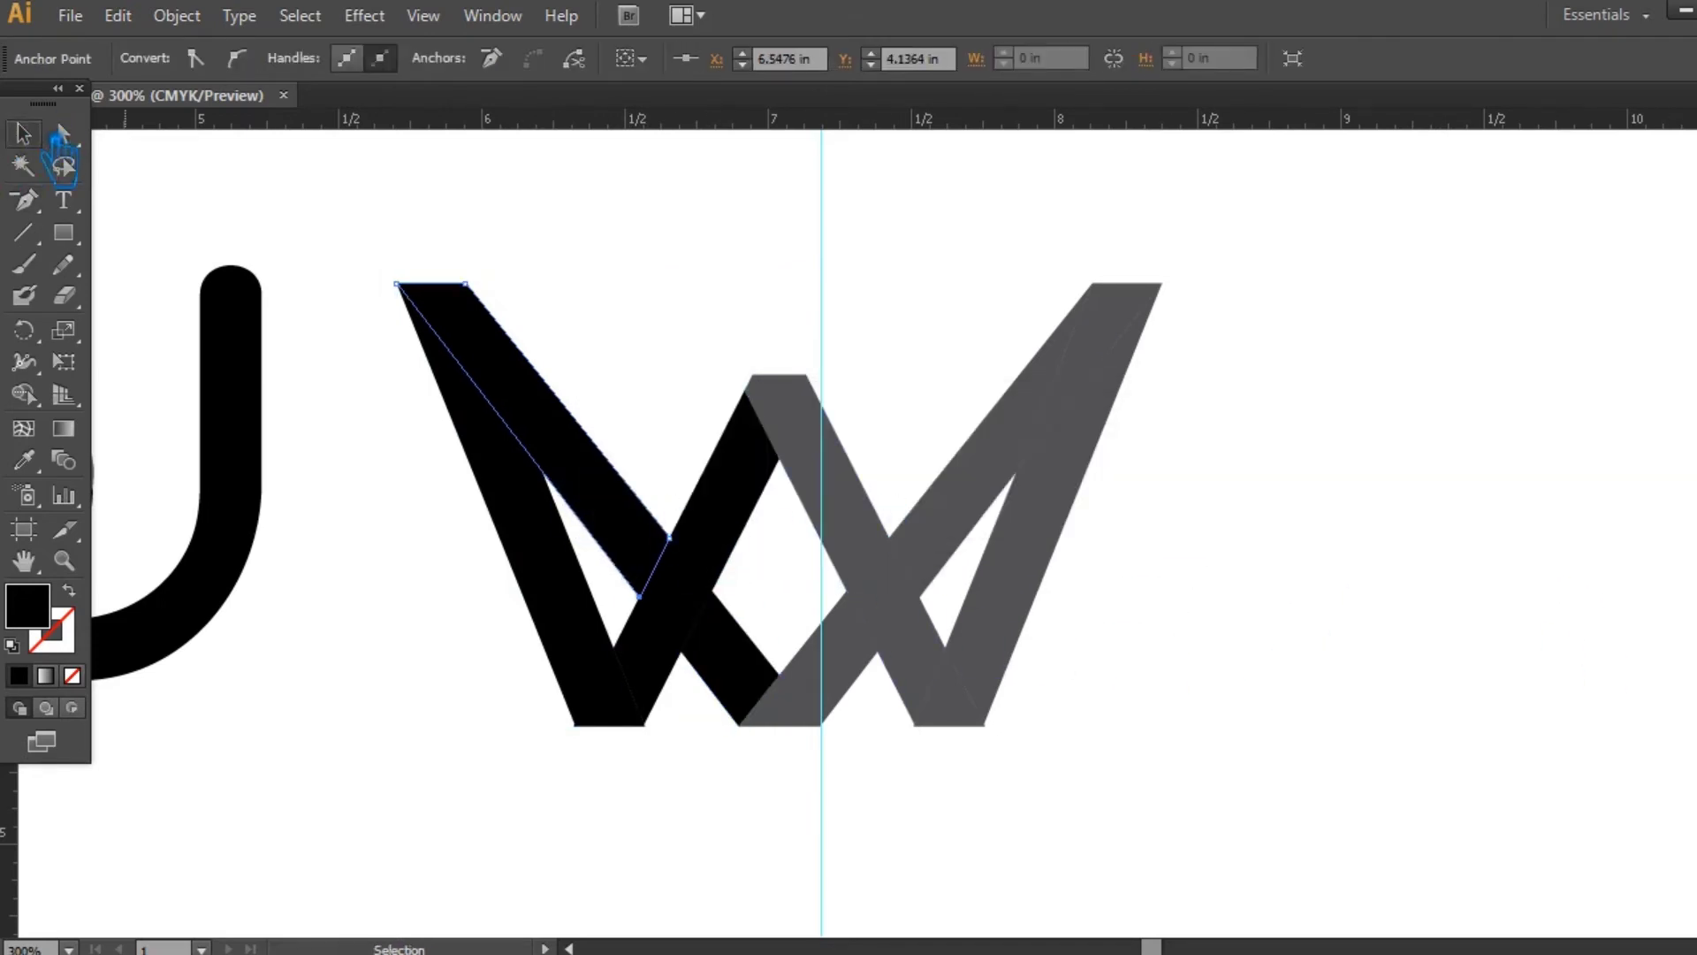
- Check the merged grey and black bars of the W mark by selecting individual pieces
click(1145, 511)
click(985, 524)
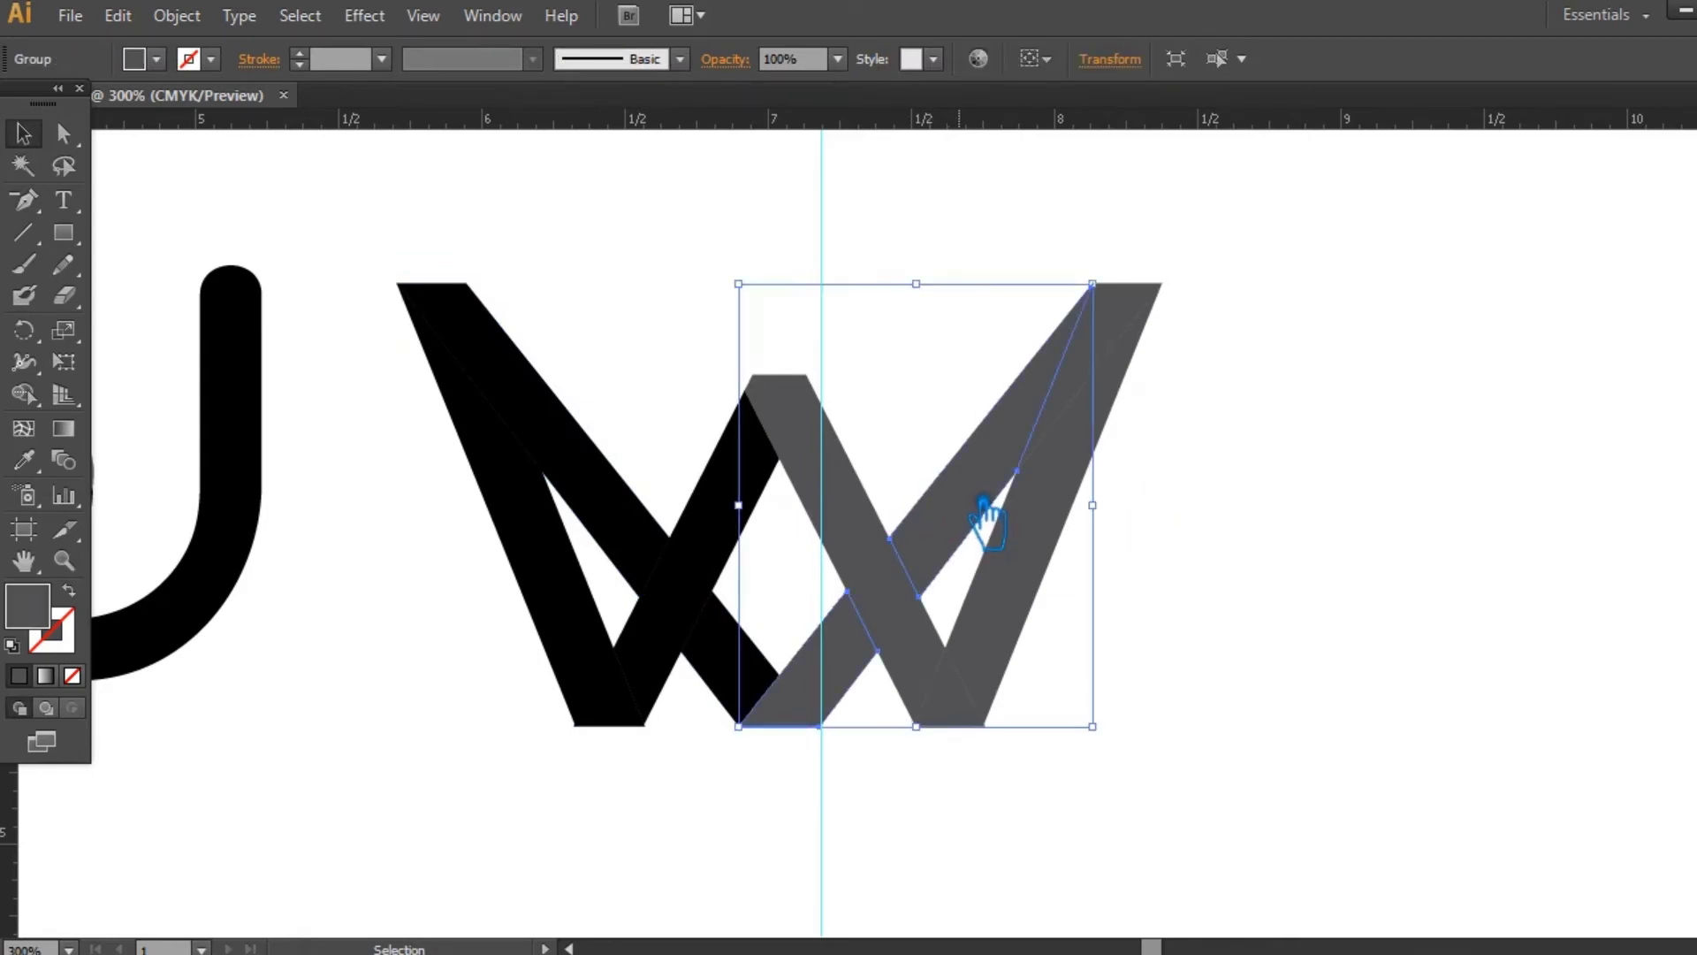
click(1311, 534)
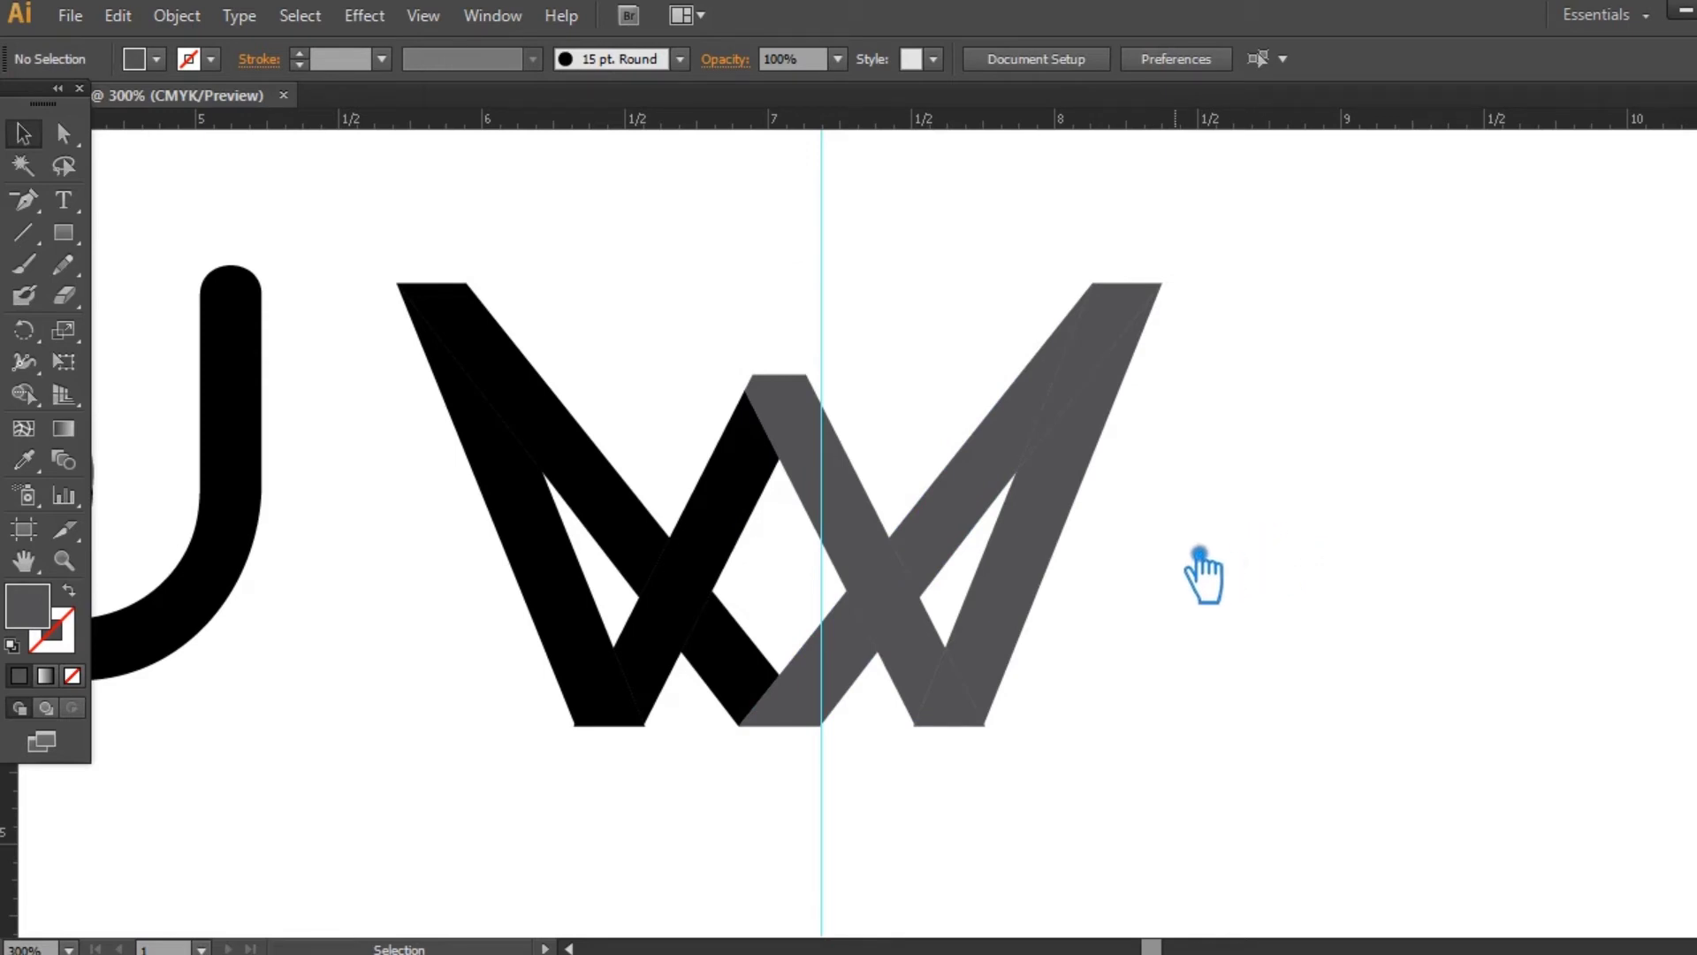
click(595, 637)
click(387, 796)
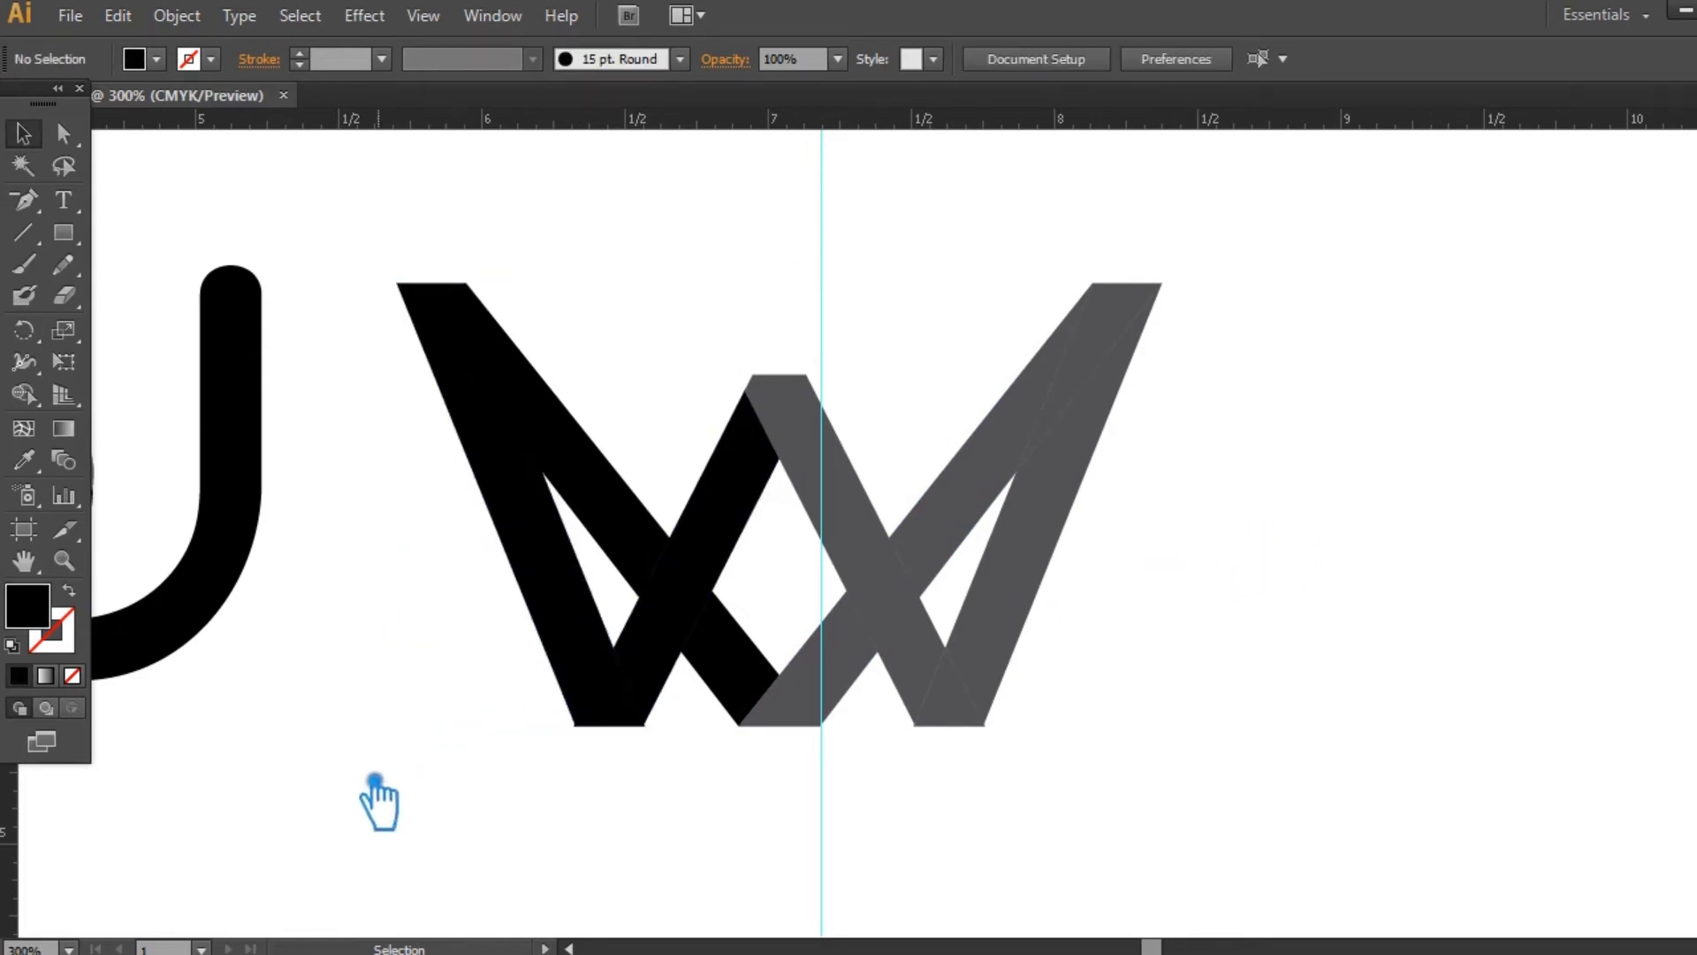
drag(387, 796, 815, 883)
key(ctrl+minus)
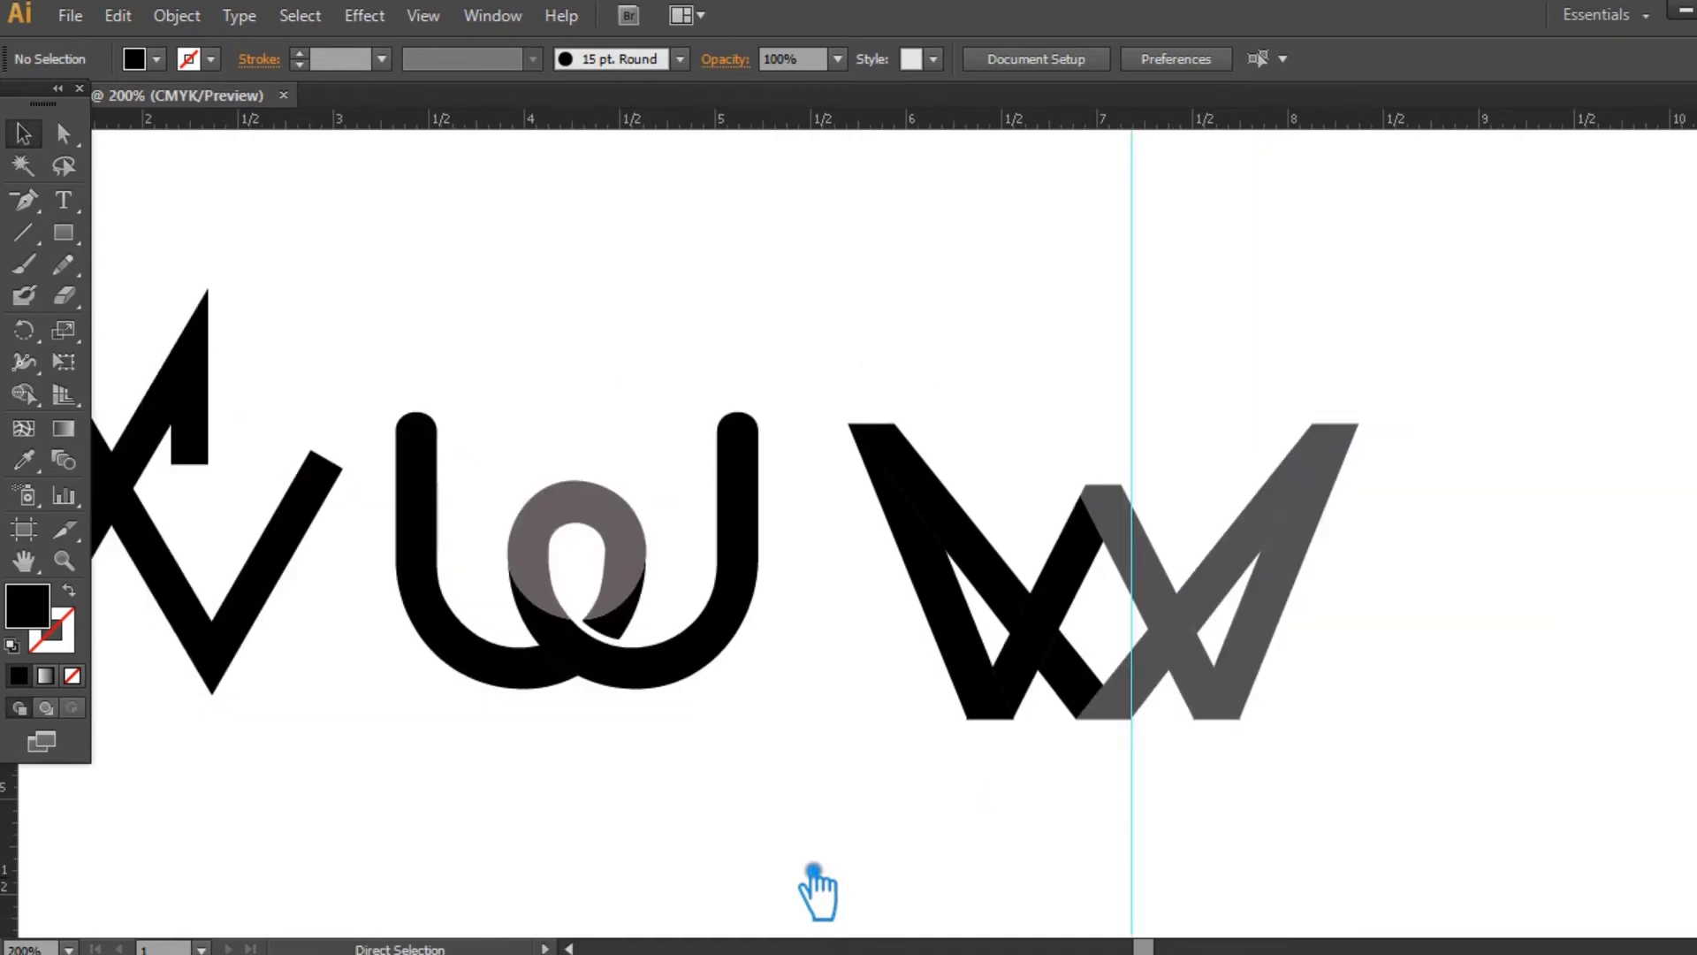
drag(757, 807, 1056, 813)
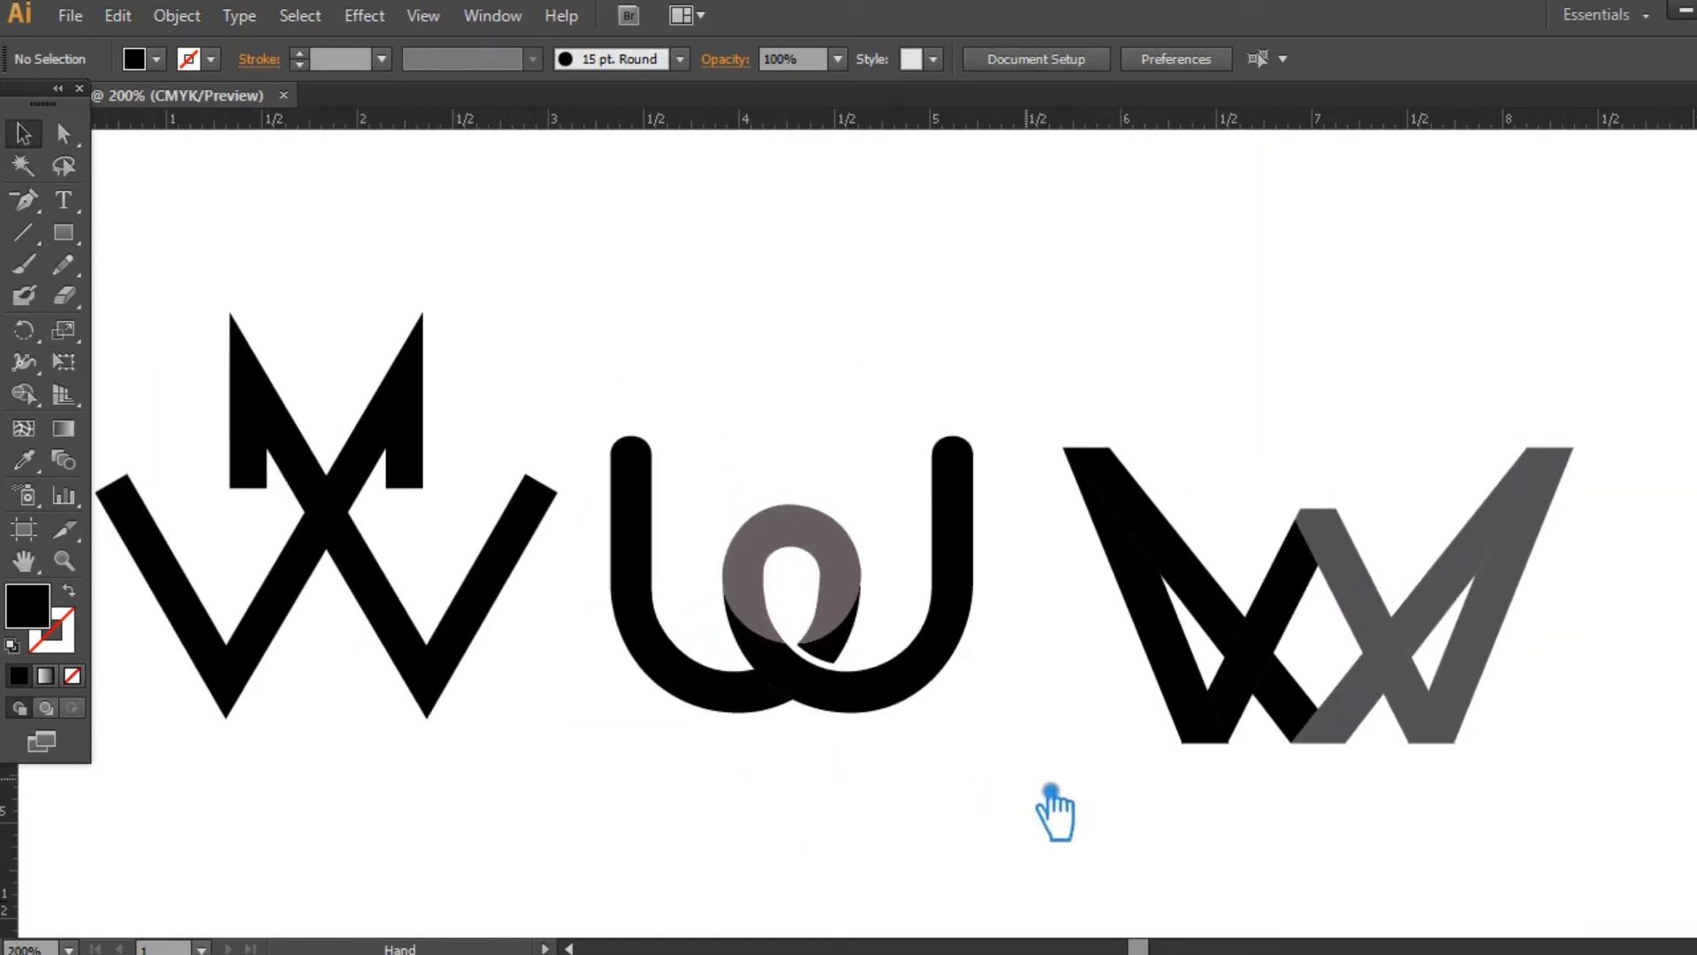
click(1206, 610)
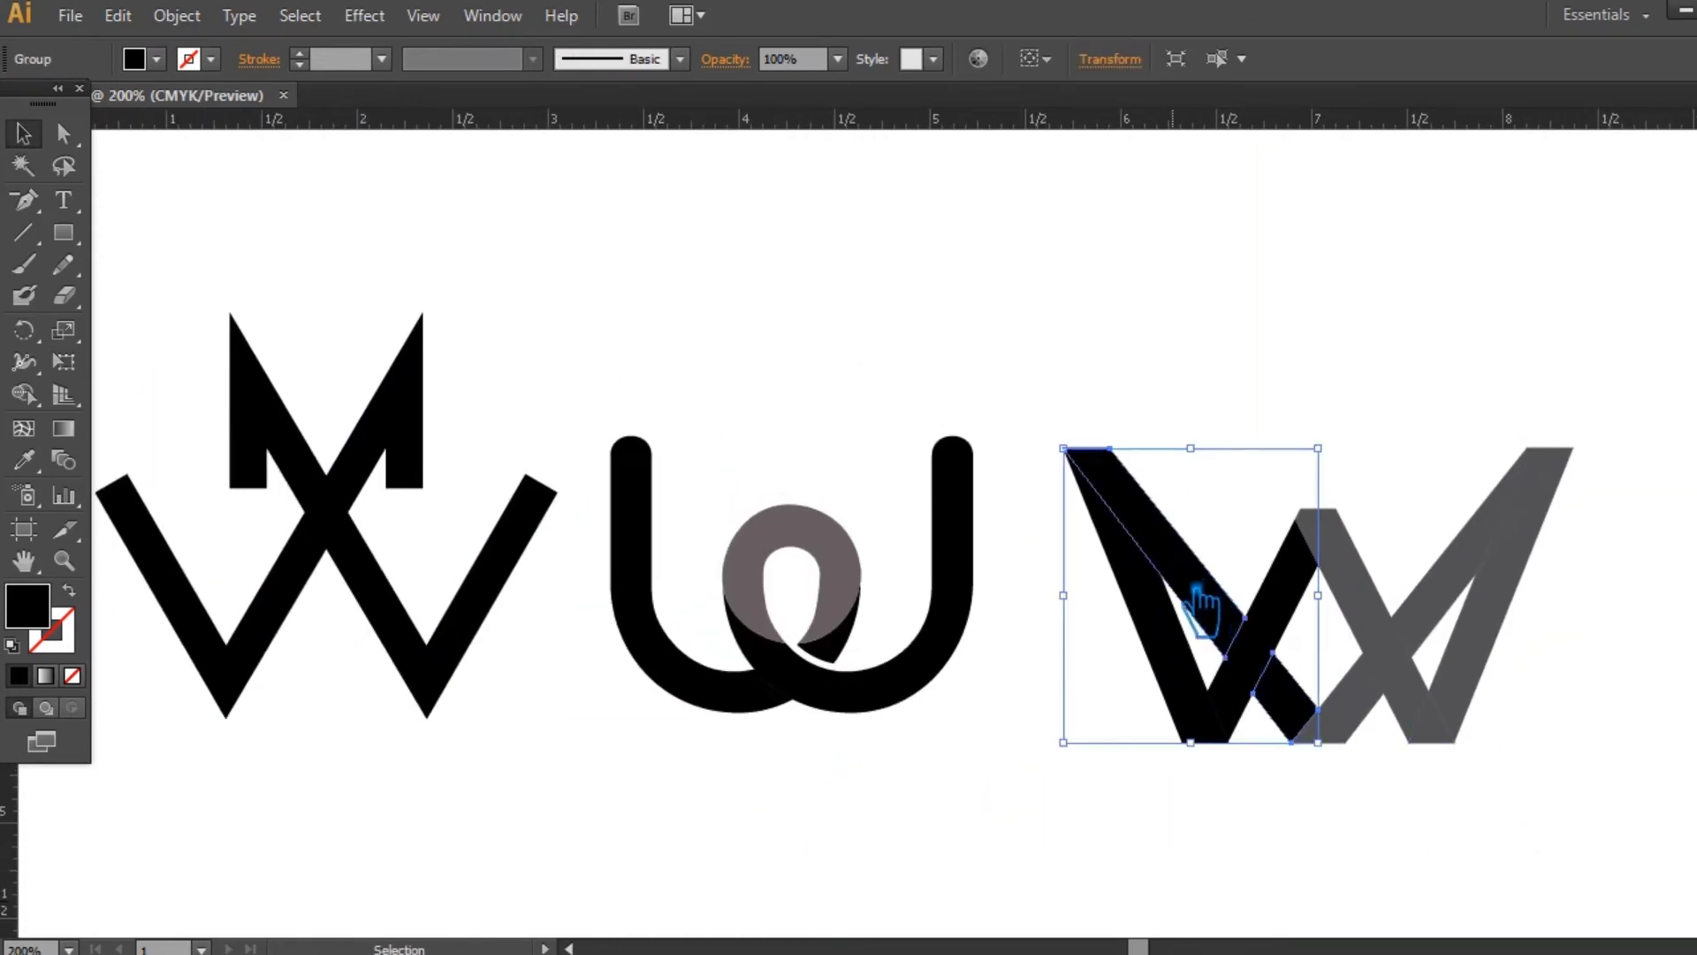
click(1124, 802)
click(1190, 670)
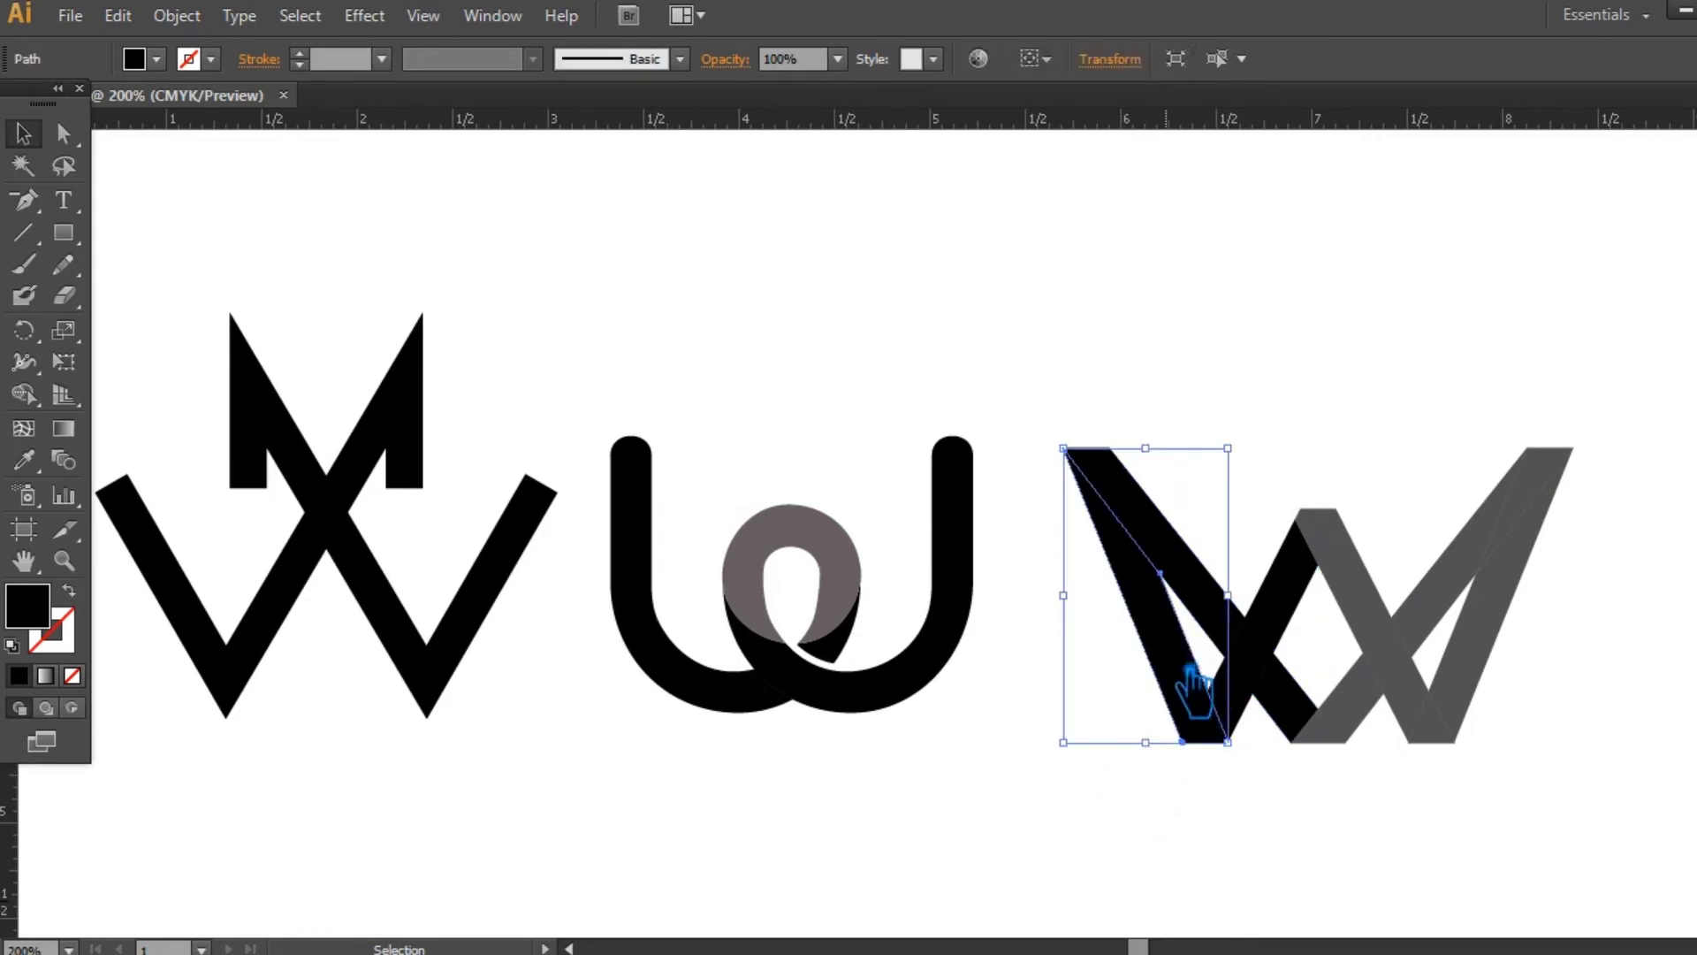
click(1033, 815)
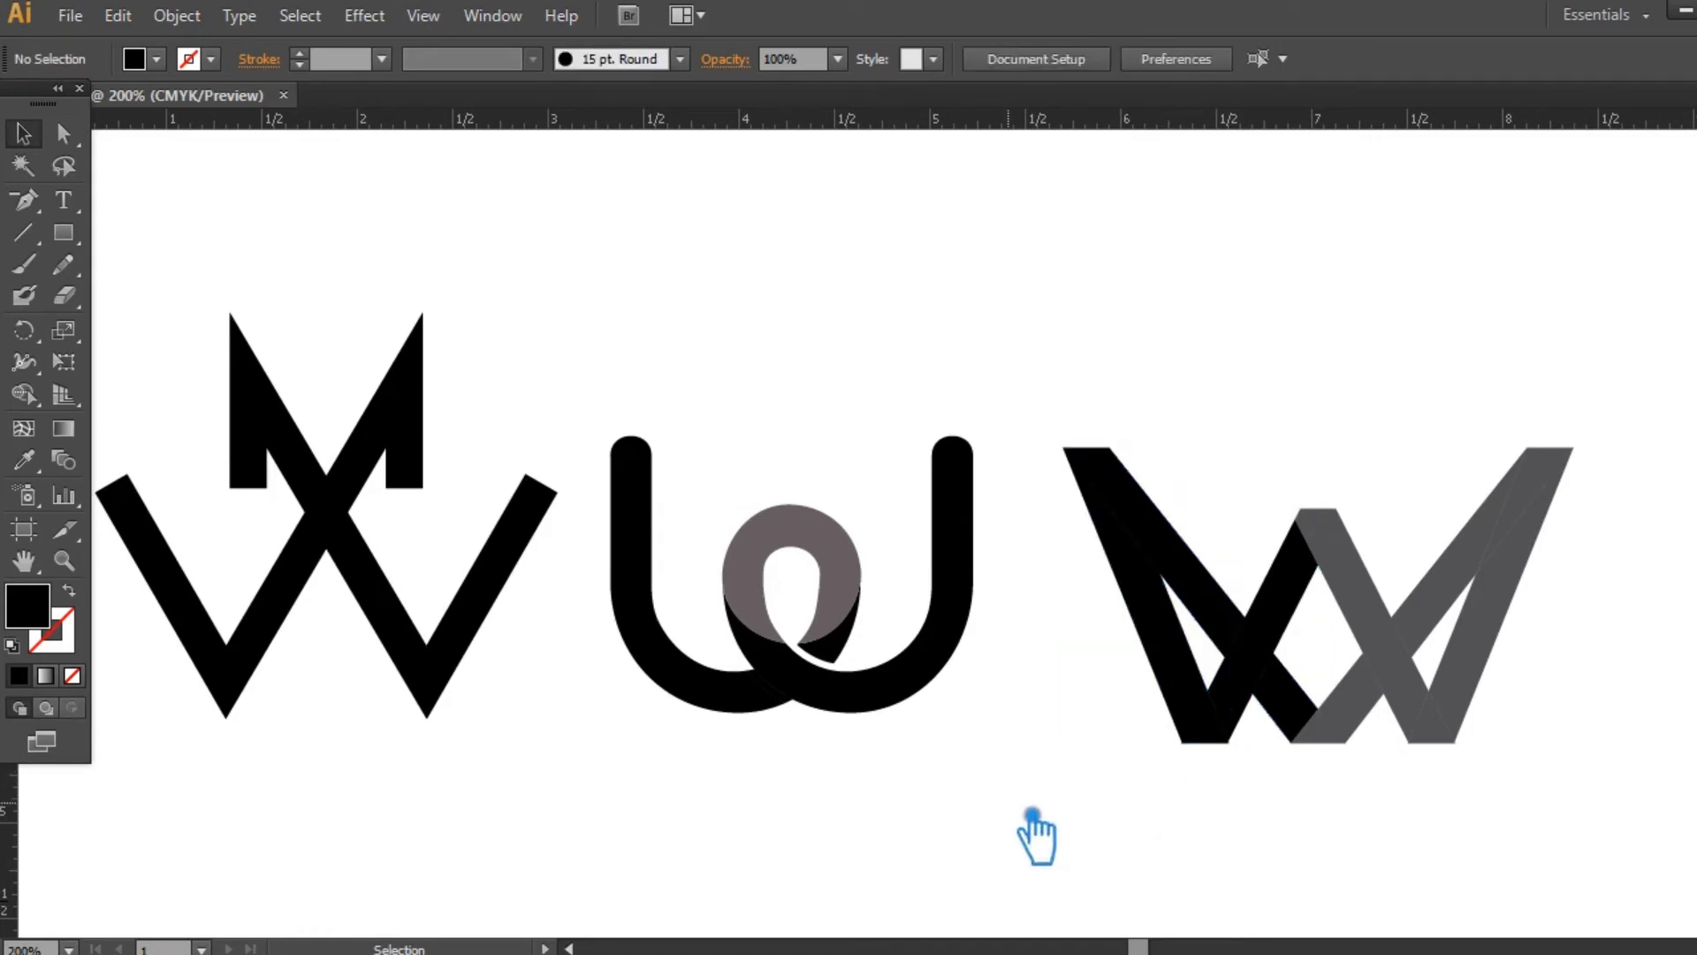
- Draw a small black rectangle beside the artboard and duplicate it twice below at equal spacing
key(ctrl+minus)
drag(1033, 814, 1149, 757)
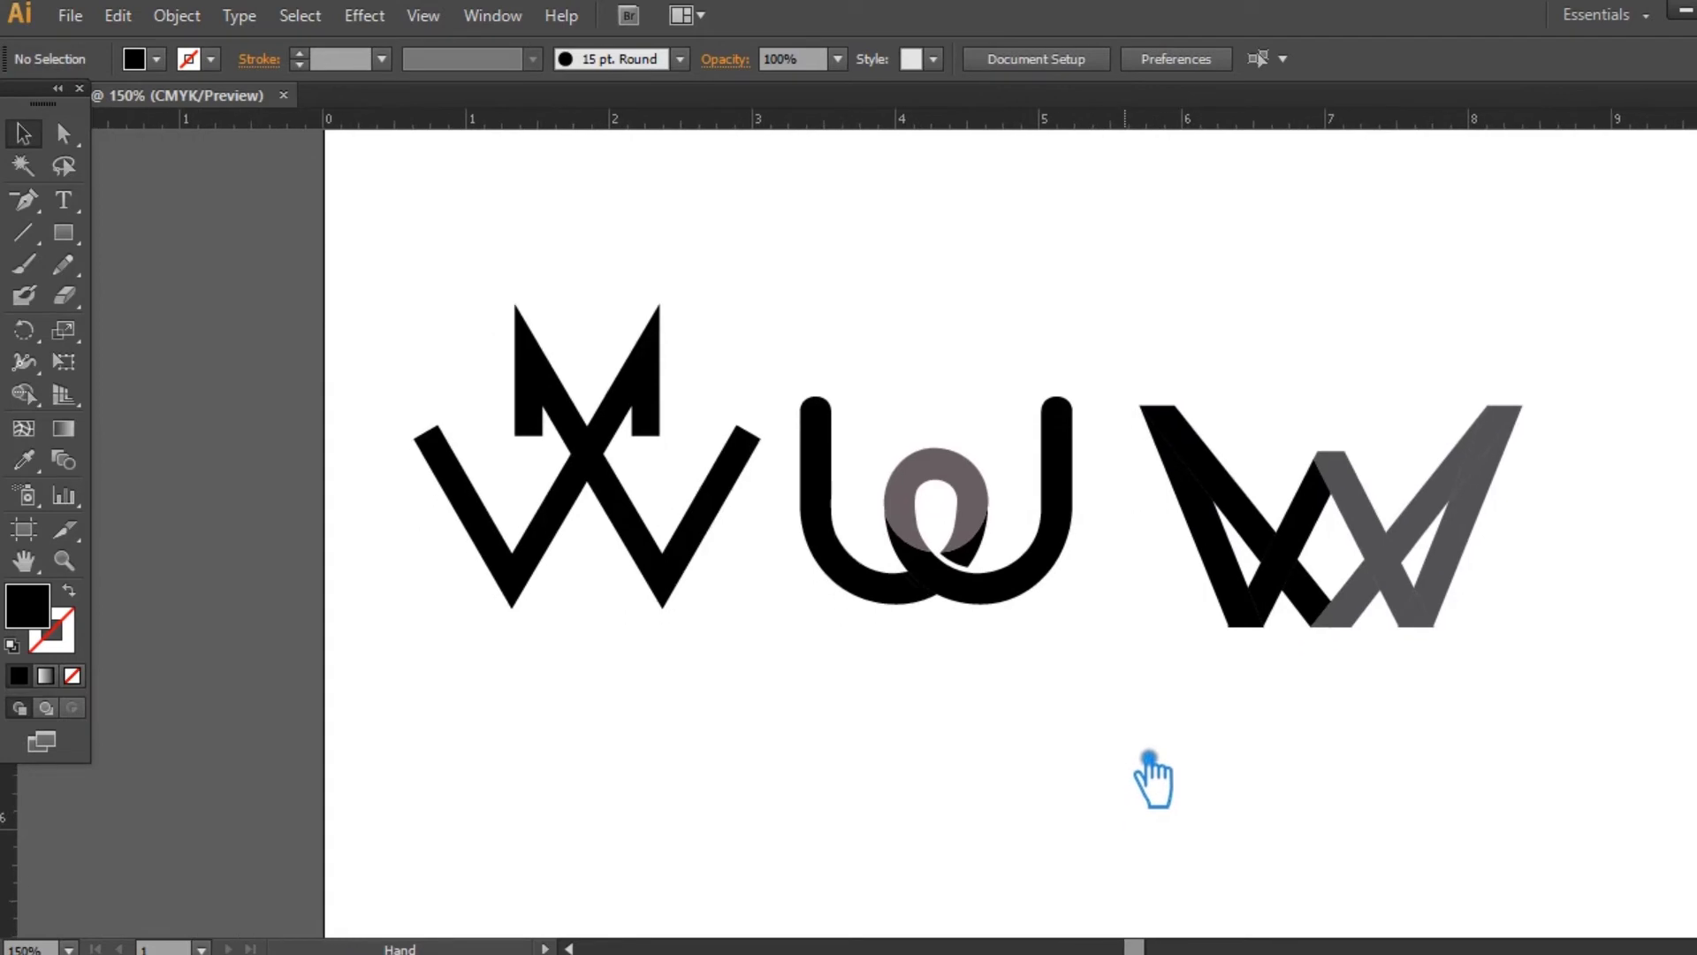
mouse_move(64, 233)
mouse_down()
mouse_move(156, 231)
mouse_move(209, 322)
mouse_move(188, 305)
mouse_up()
click(23, 133)
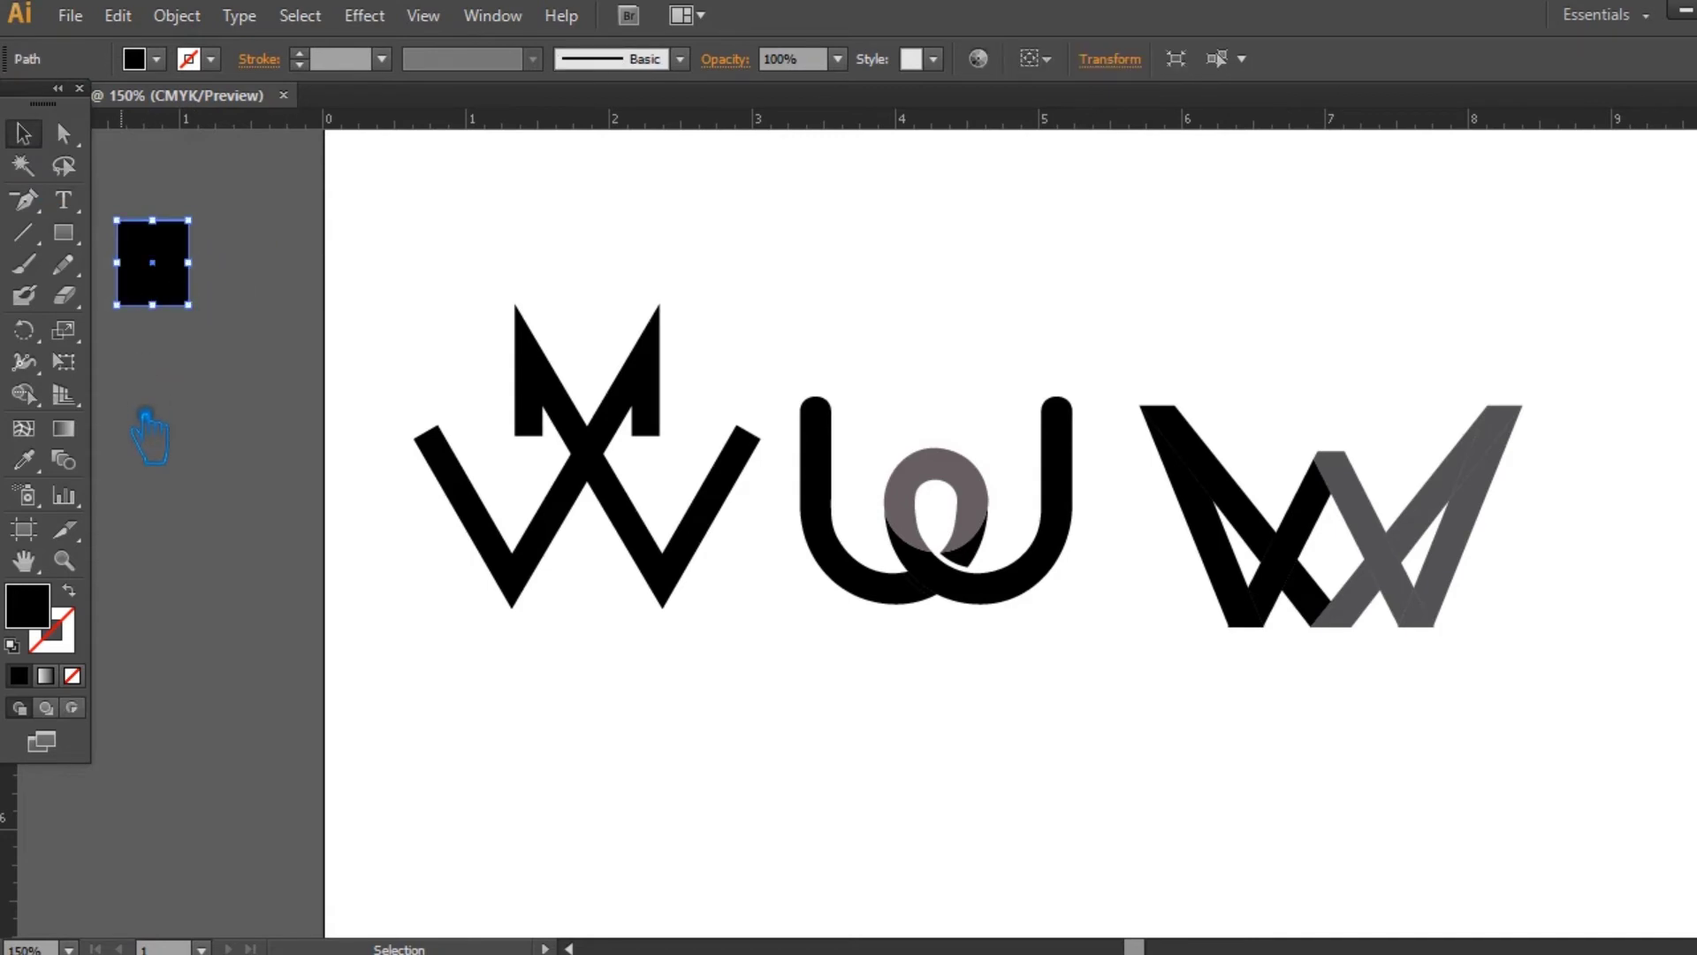
click(208, 405)
drag(163, 265, 163, 387)
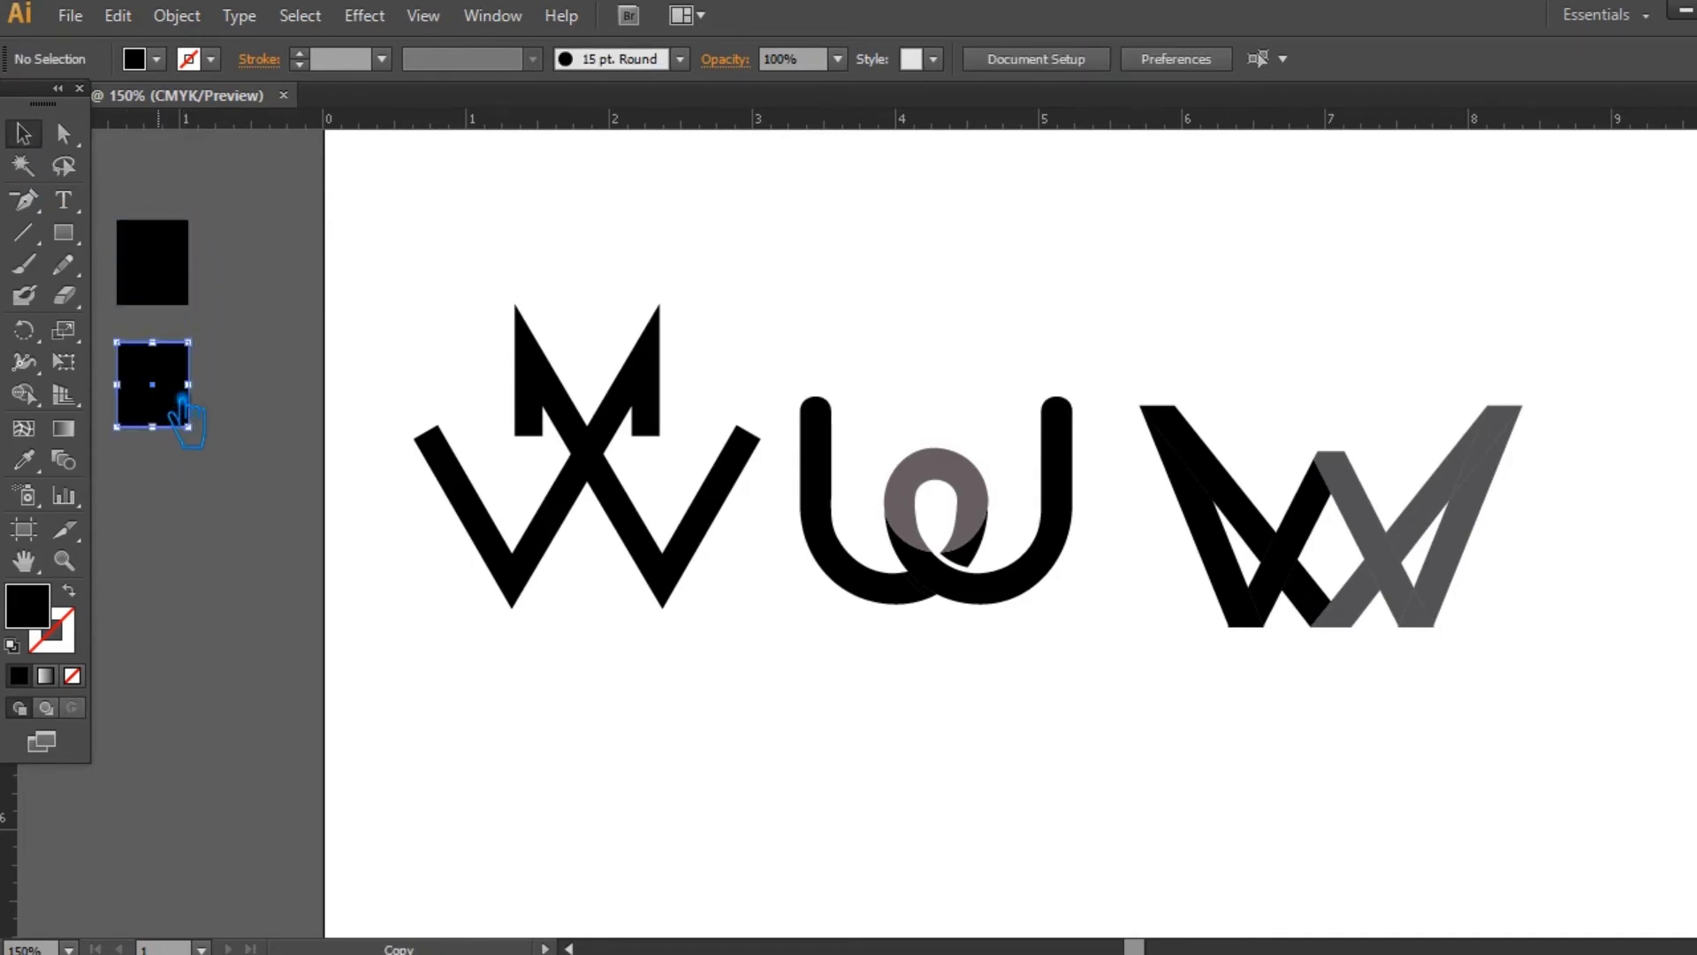
key(ctrl+d)
click(267, 537)
mouse_move(269, 538)
mouse_down()
mouse_move(283, 549)
mouse_move(249, 540)
mouse_up()
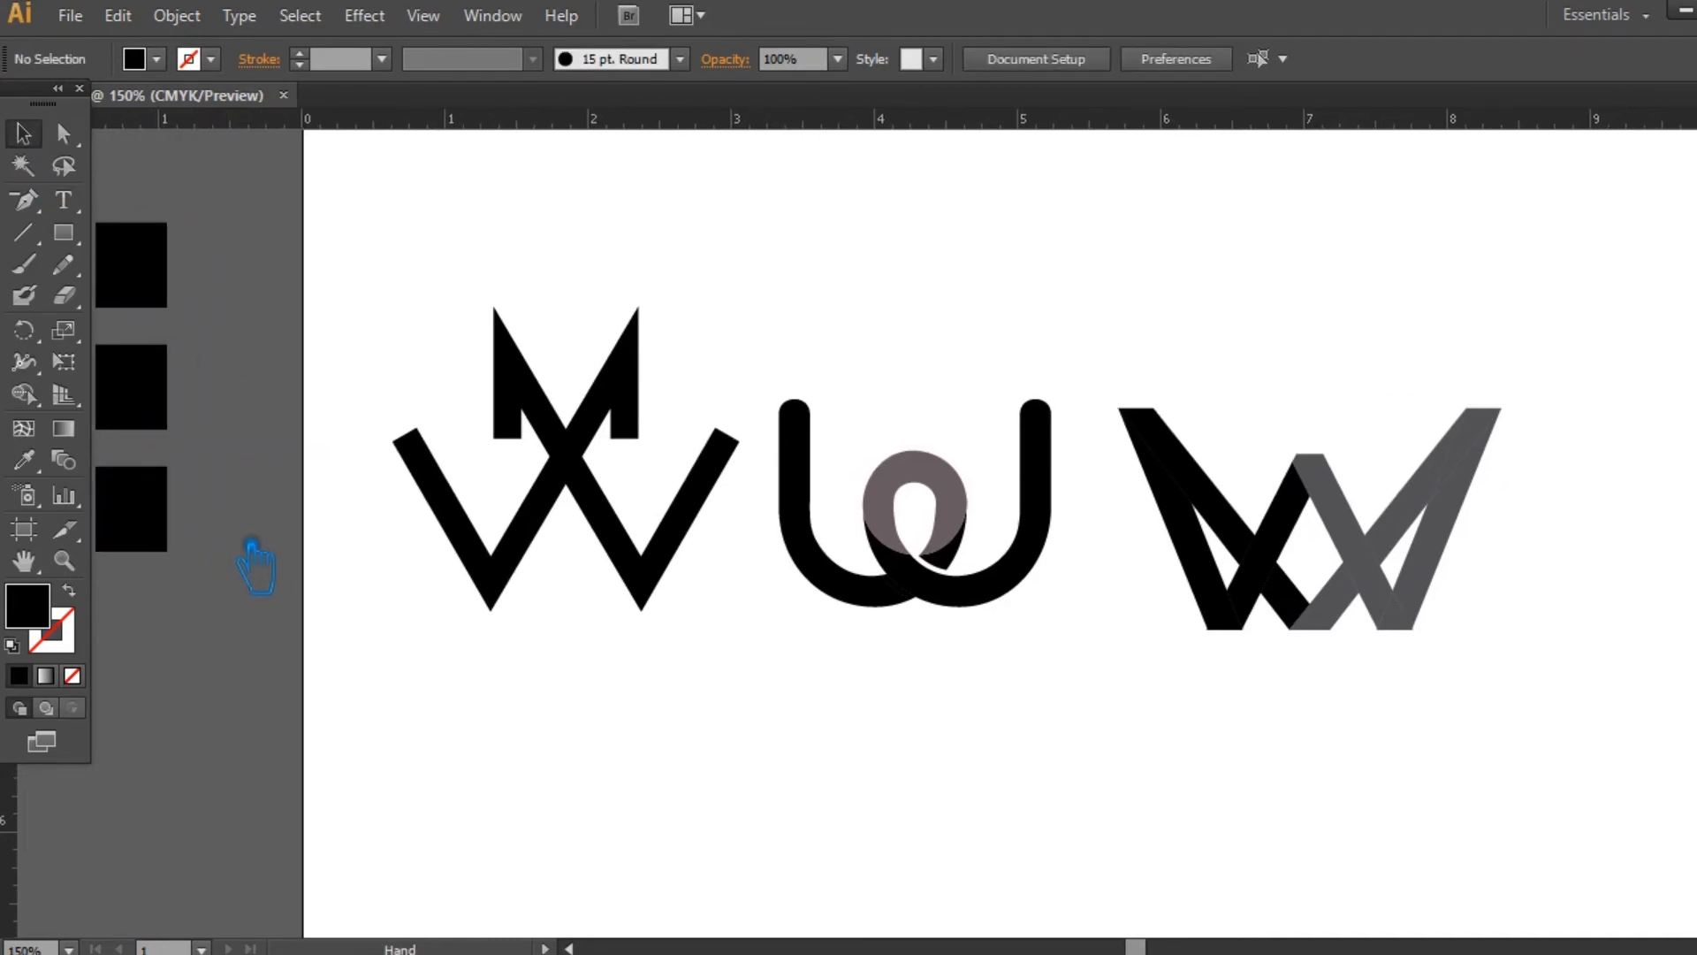
- Expand the strokes of the M and W monogram into filled shapes
drag(1557, 715, 555, 429)
click(671, 530)
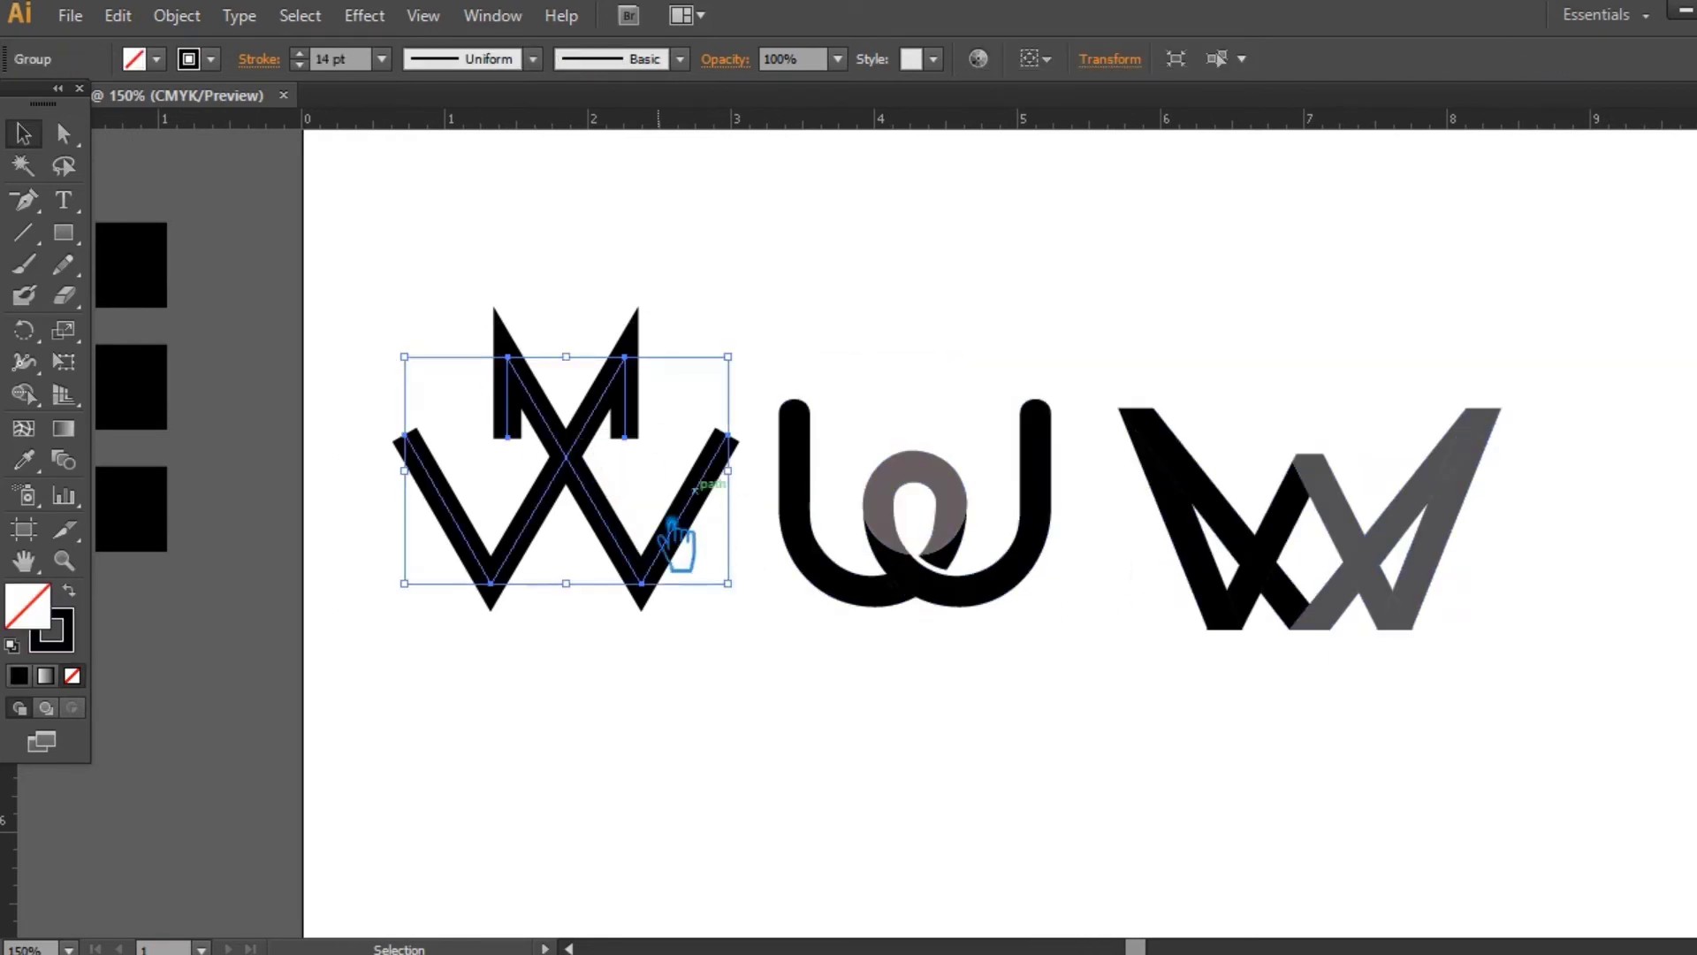
click(177, 15)
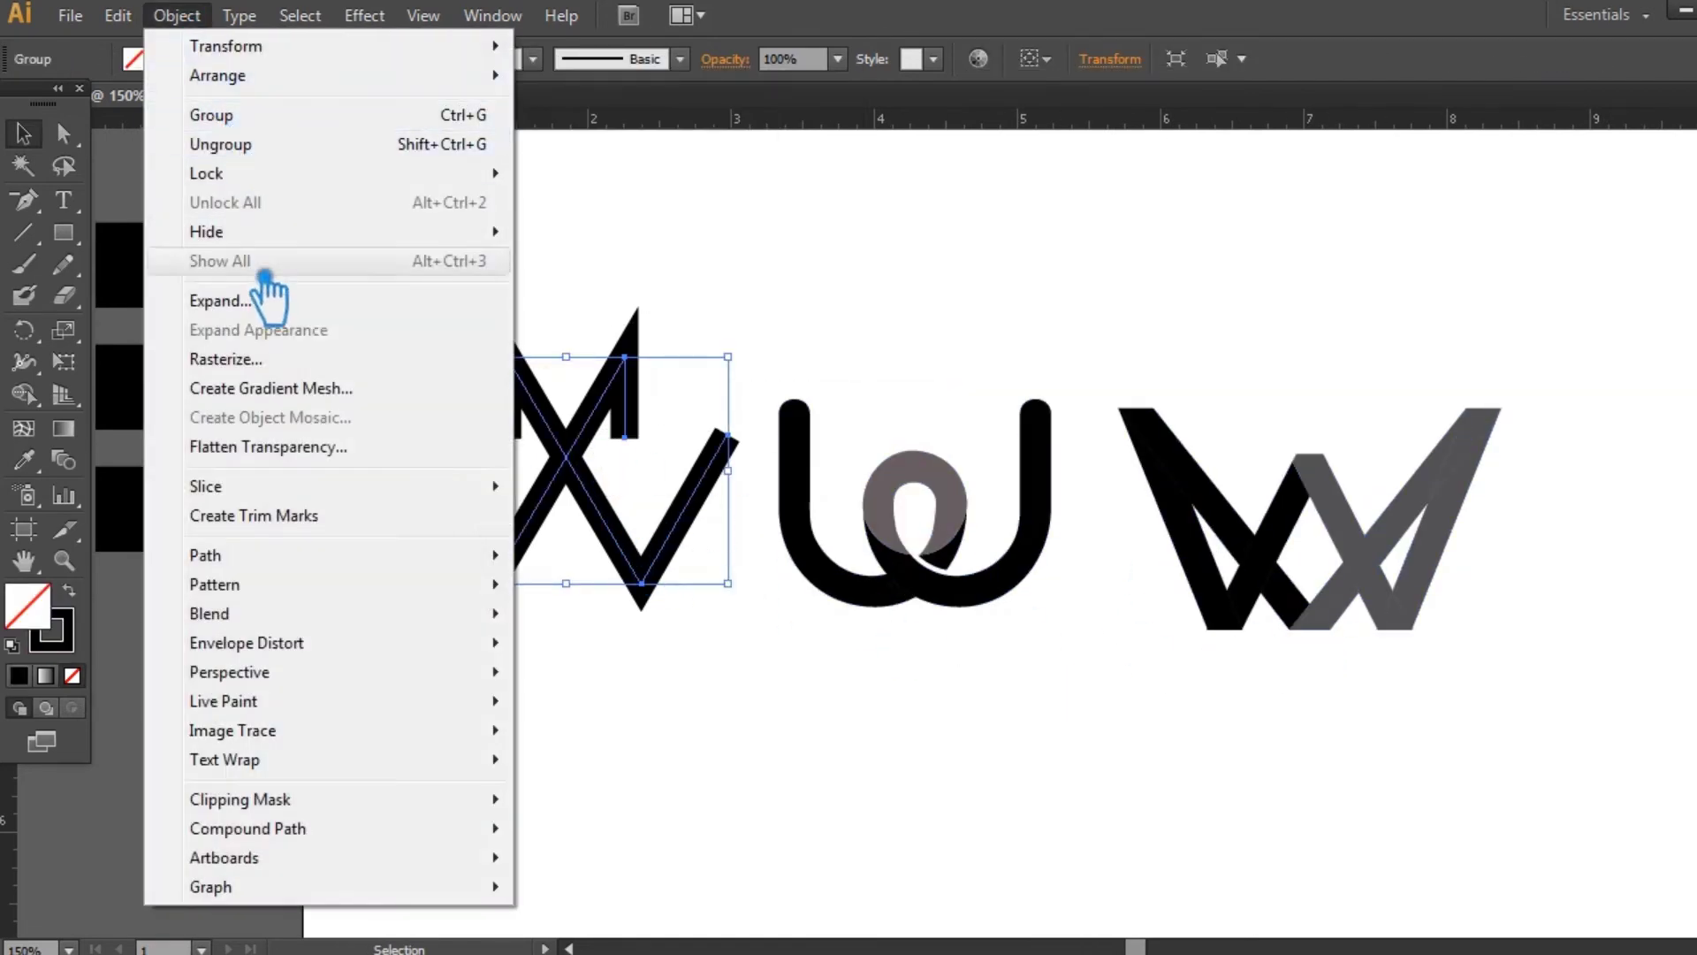
click(482, 300)
click(1246, 571)
click(914, 761)
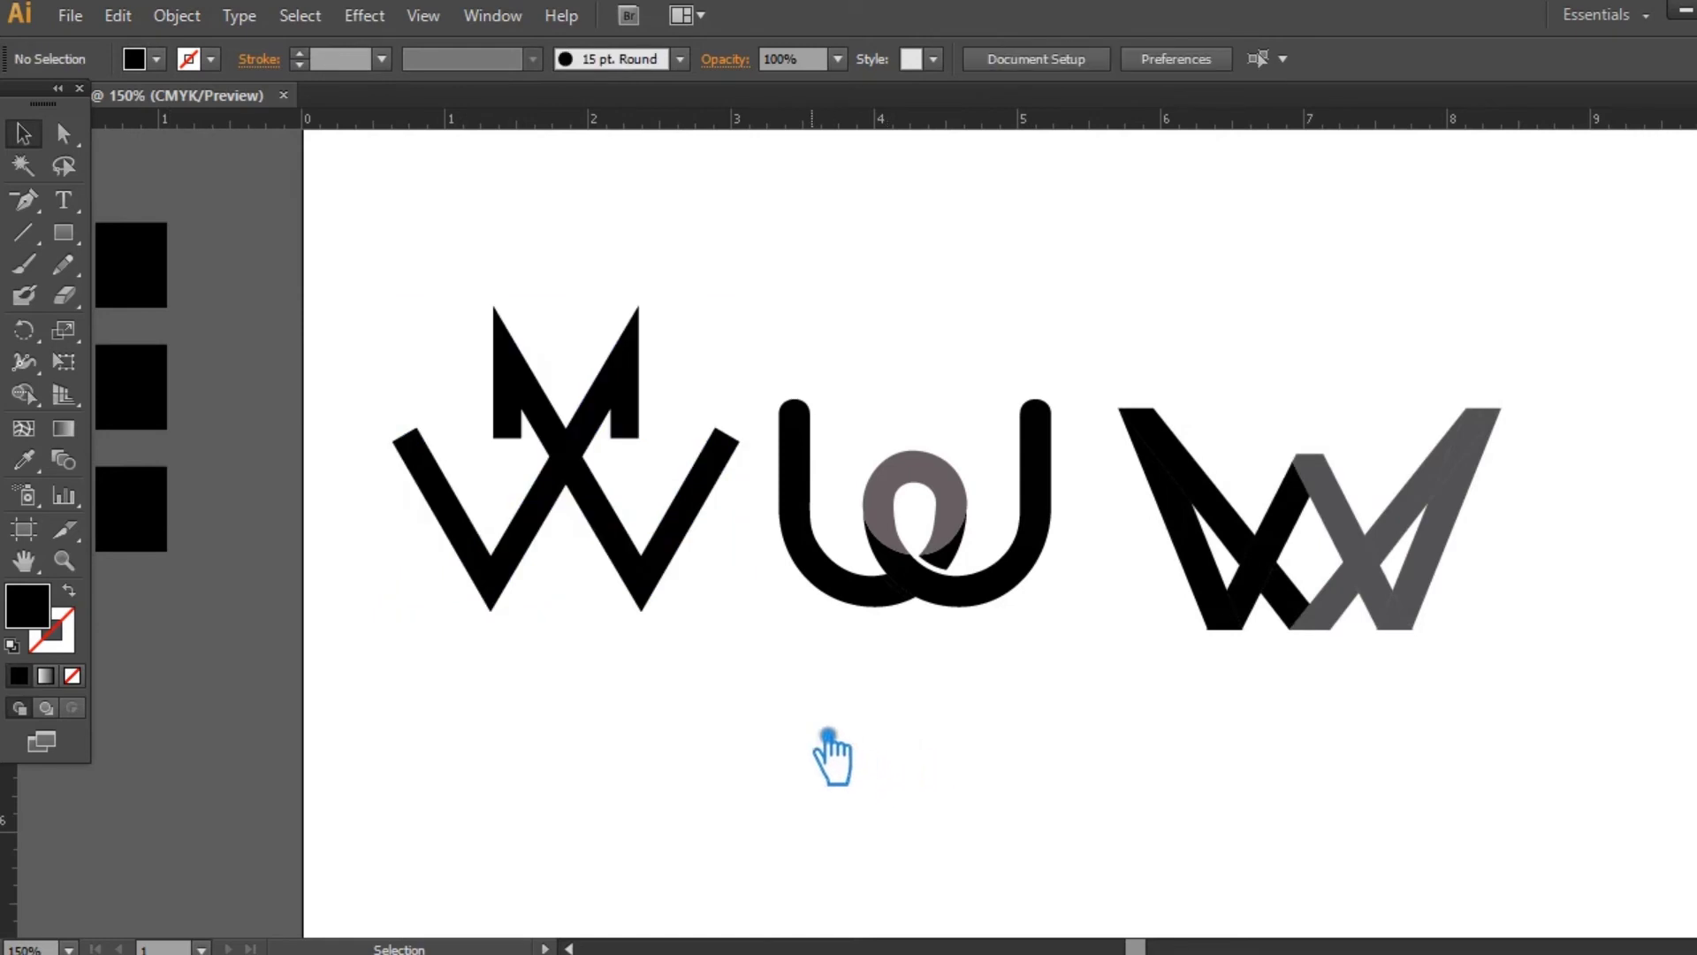
- Shift the three logos to the right and move the three black rectangles onto the artboard beside them
drag(1582, 802, 470, 309)
drag(607, 497, 850, 499)
drag(687, 709, 647, 706)
drag(223, 559, 444, 391)
drag(811, 656, 608, 672)
drag(170, 654, 251, 654)
drag(1462, 739, 652, 485)
click(771, 758)
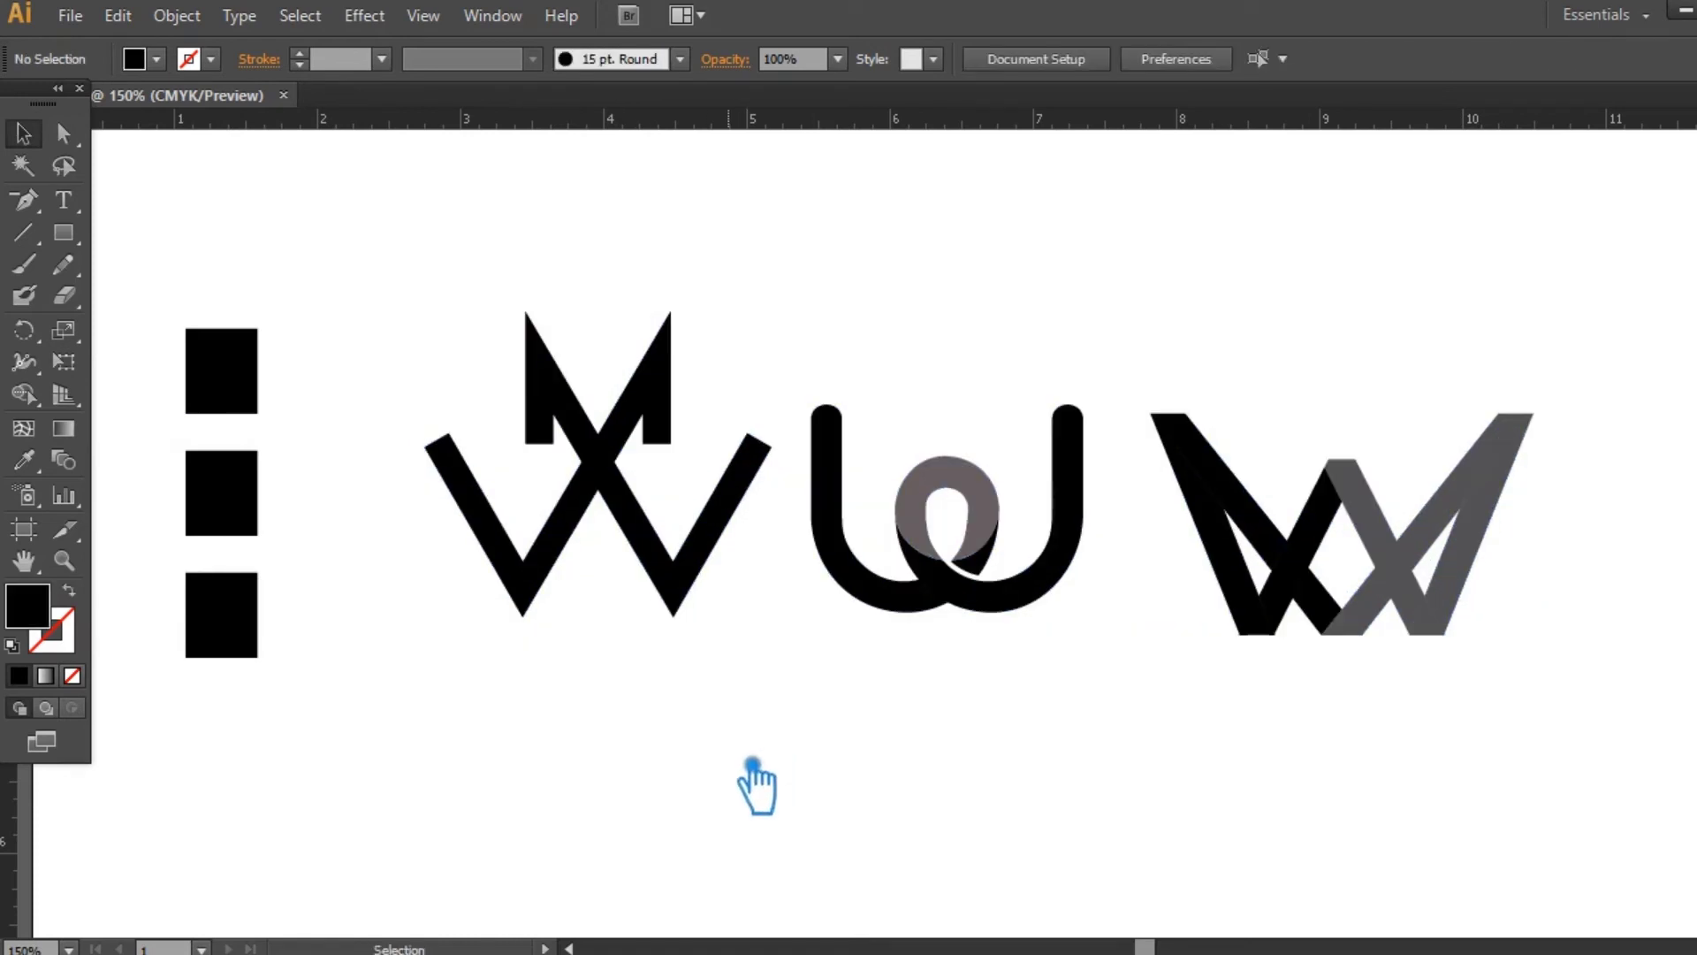
click(944, 603)
click(1029, 703)
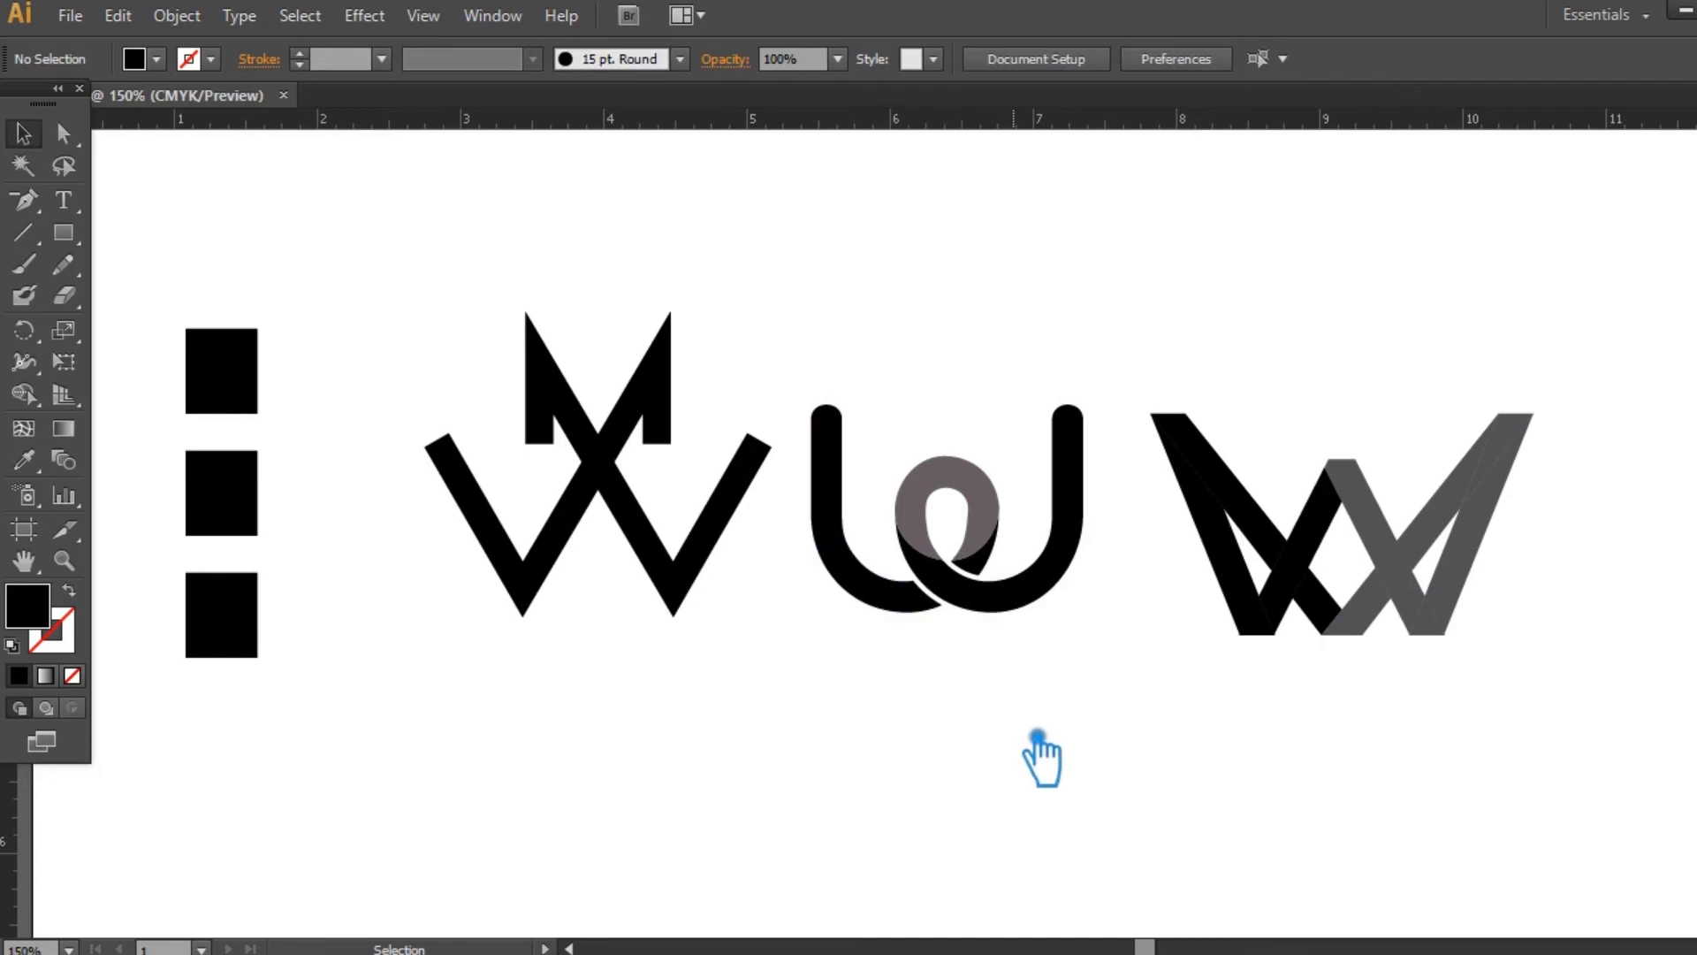
key(v)
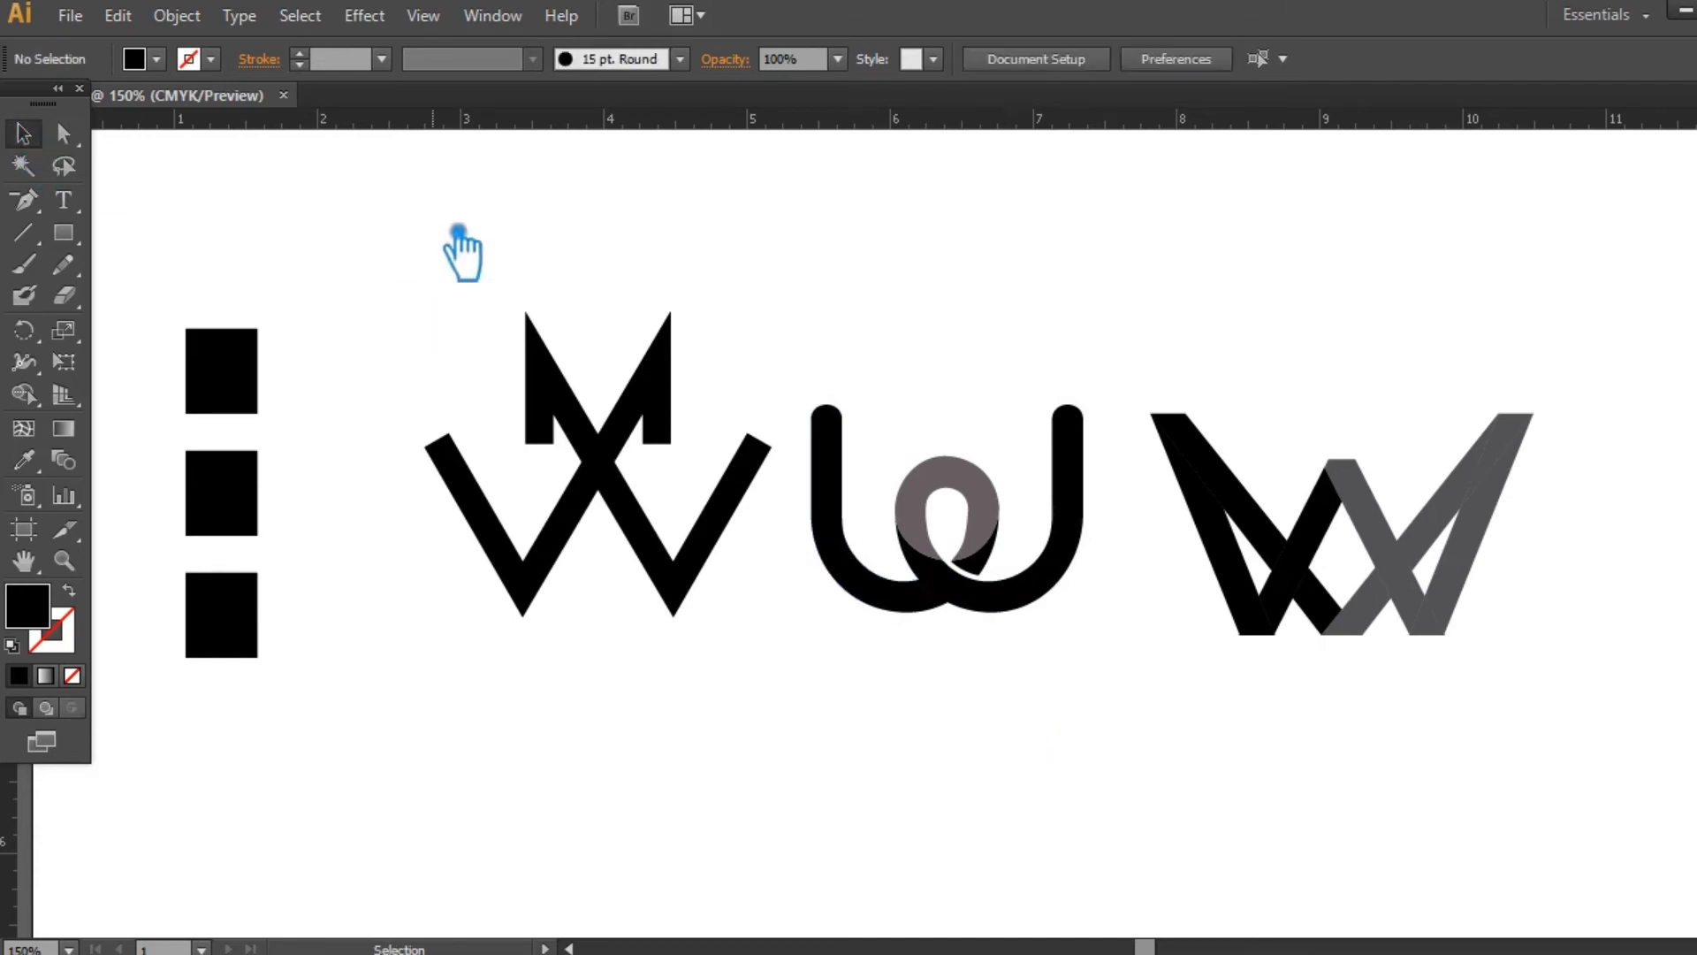
- Fill the uppermost black rectangle with a linear white-to-black gradient at 90°, with its midpoint at 24.19%
click(244, 407)
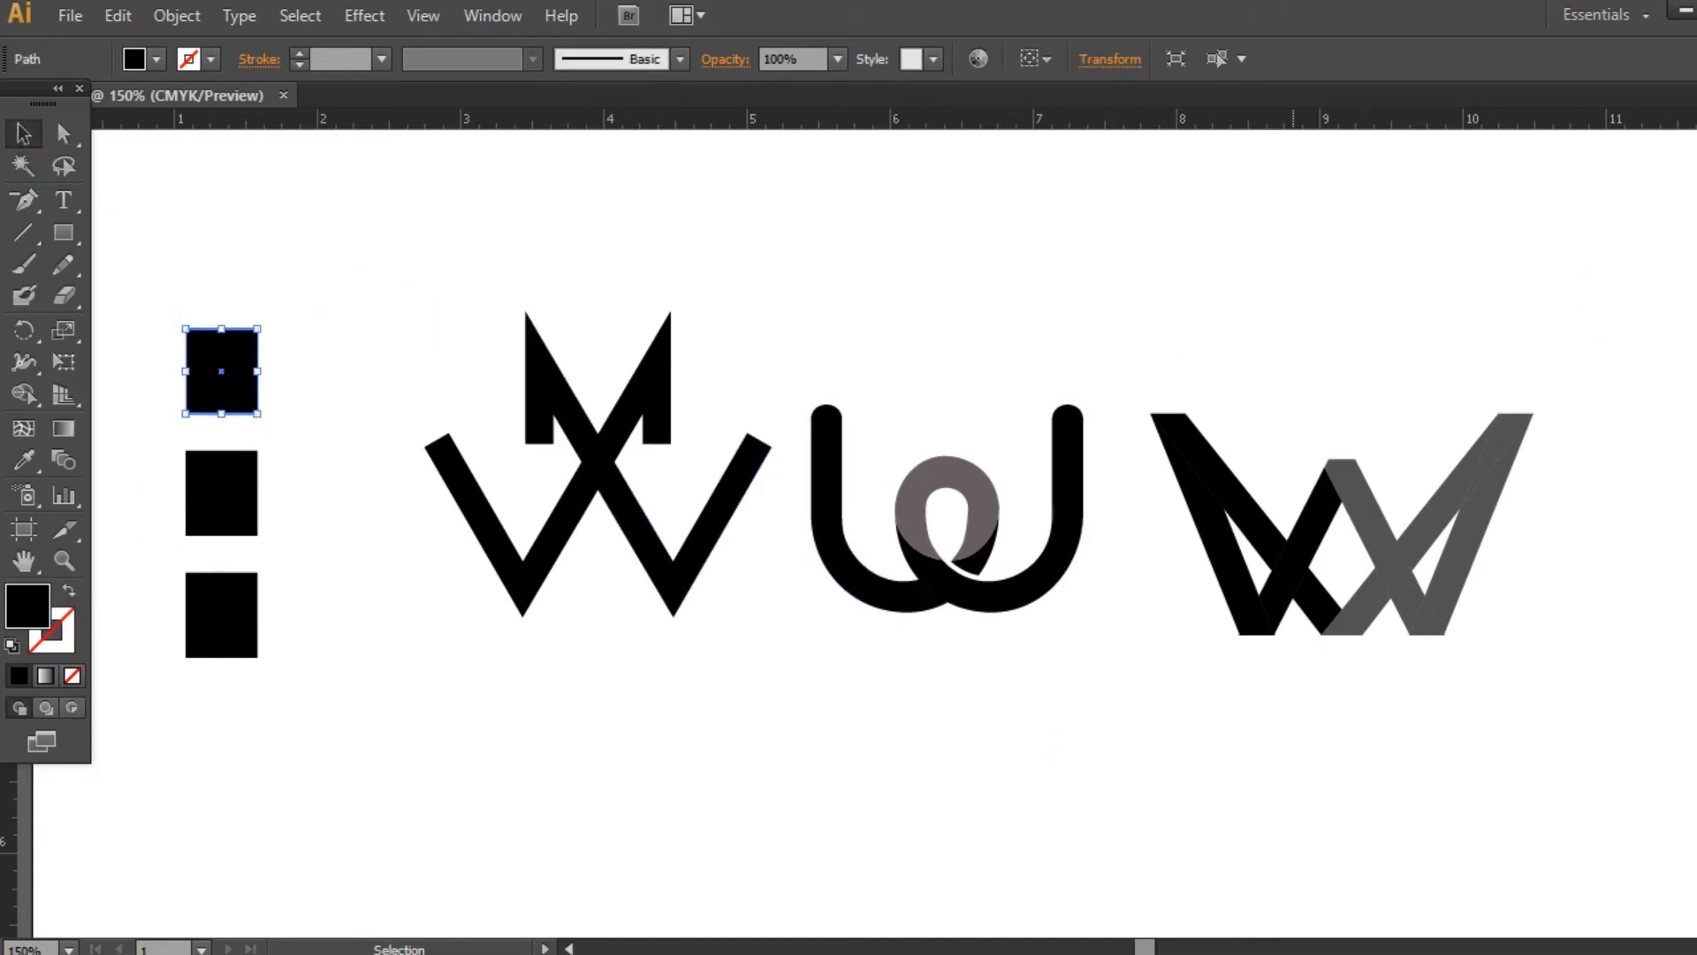
click(63, 428)
click(237, 404)
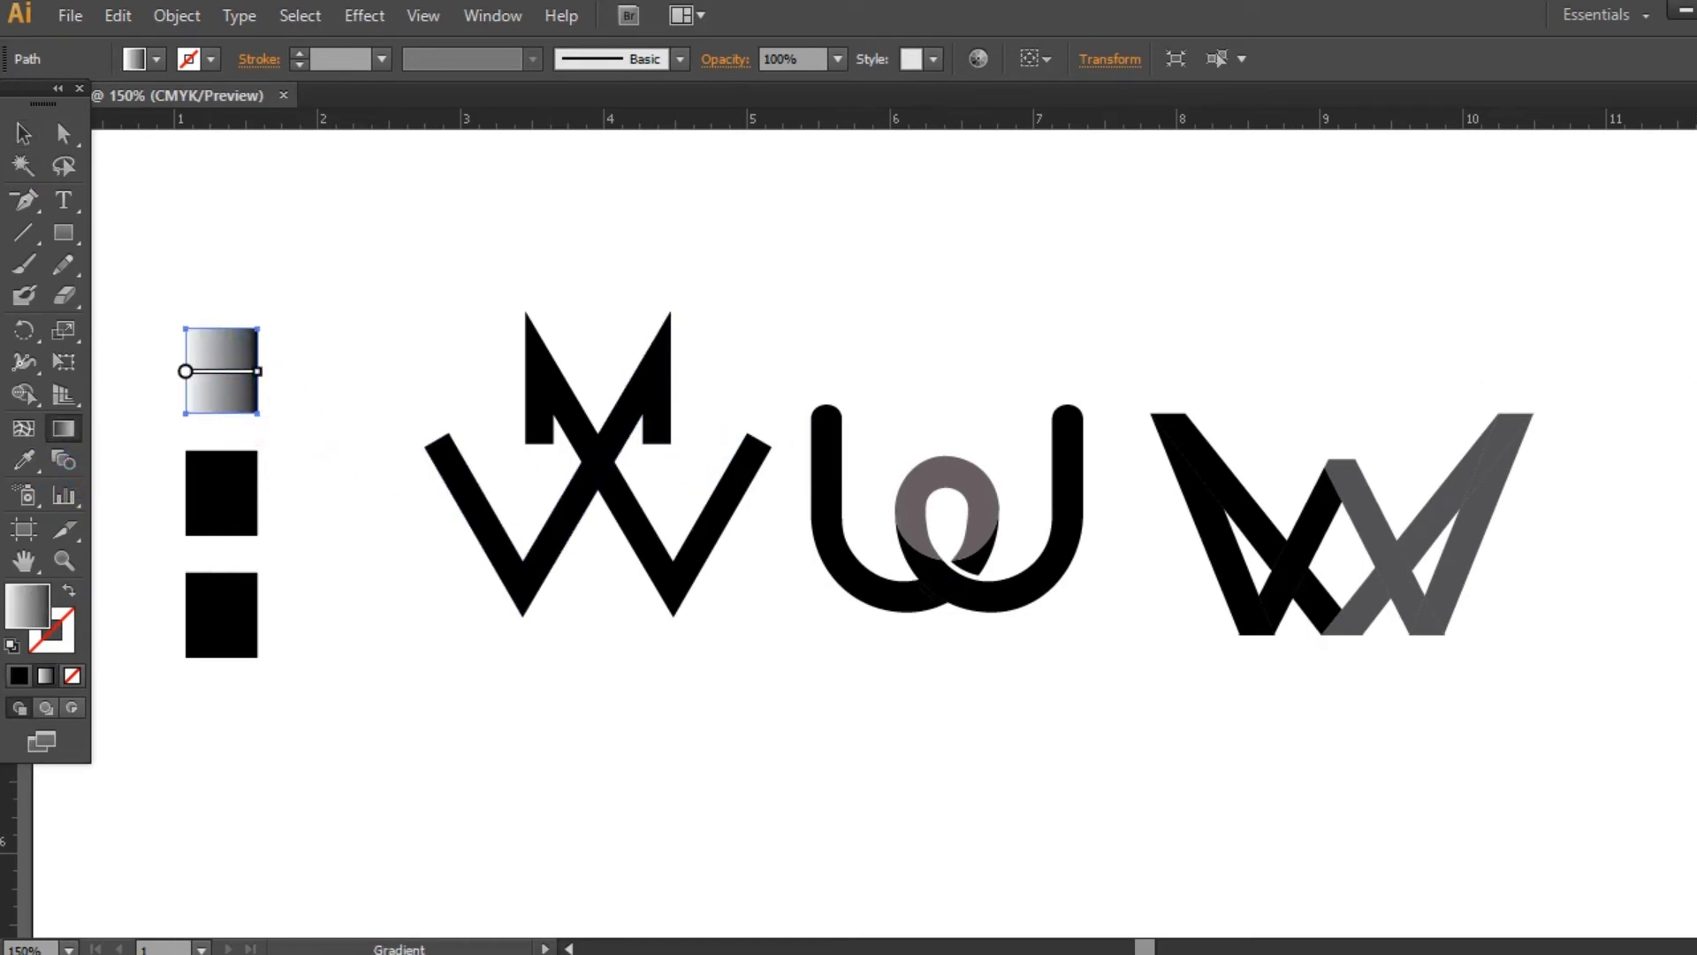
key(ctrl+F9)
drag(1584, 495, 1523, 496)
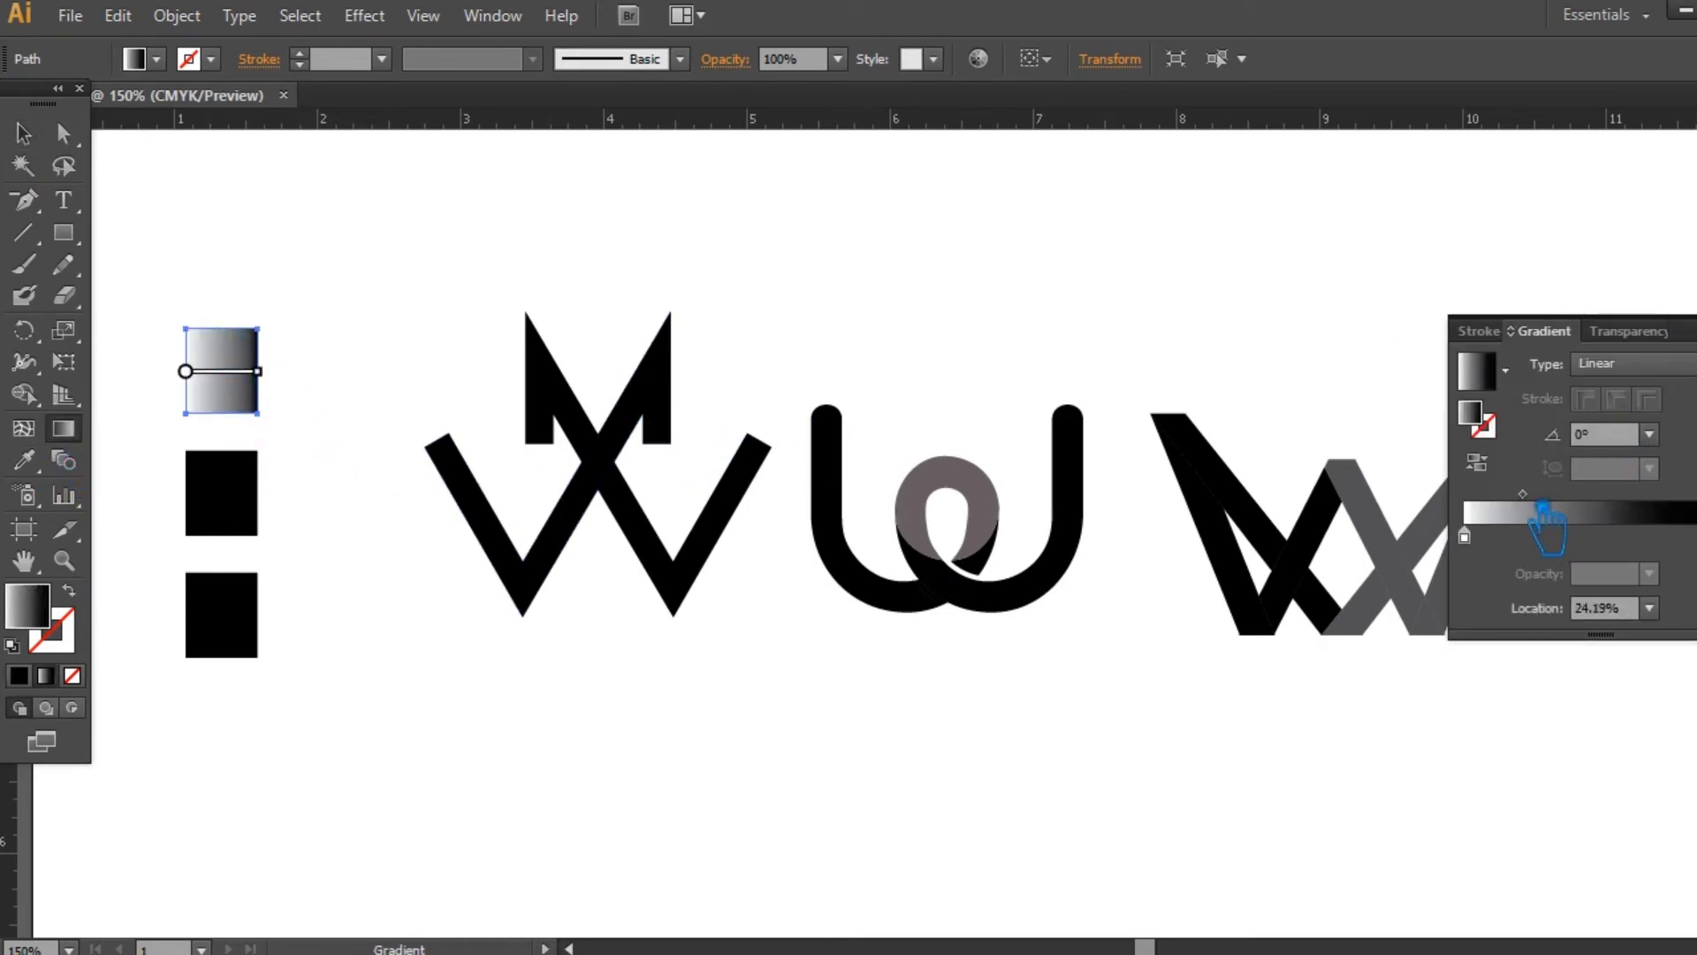
drag(221, 411, 225, 323)
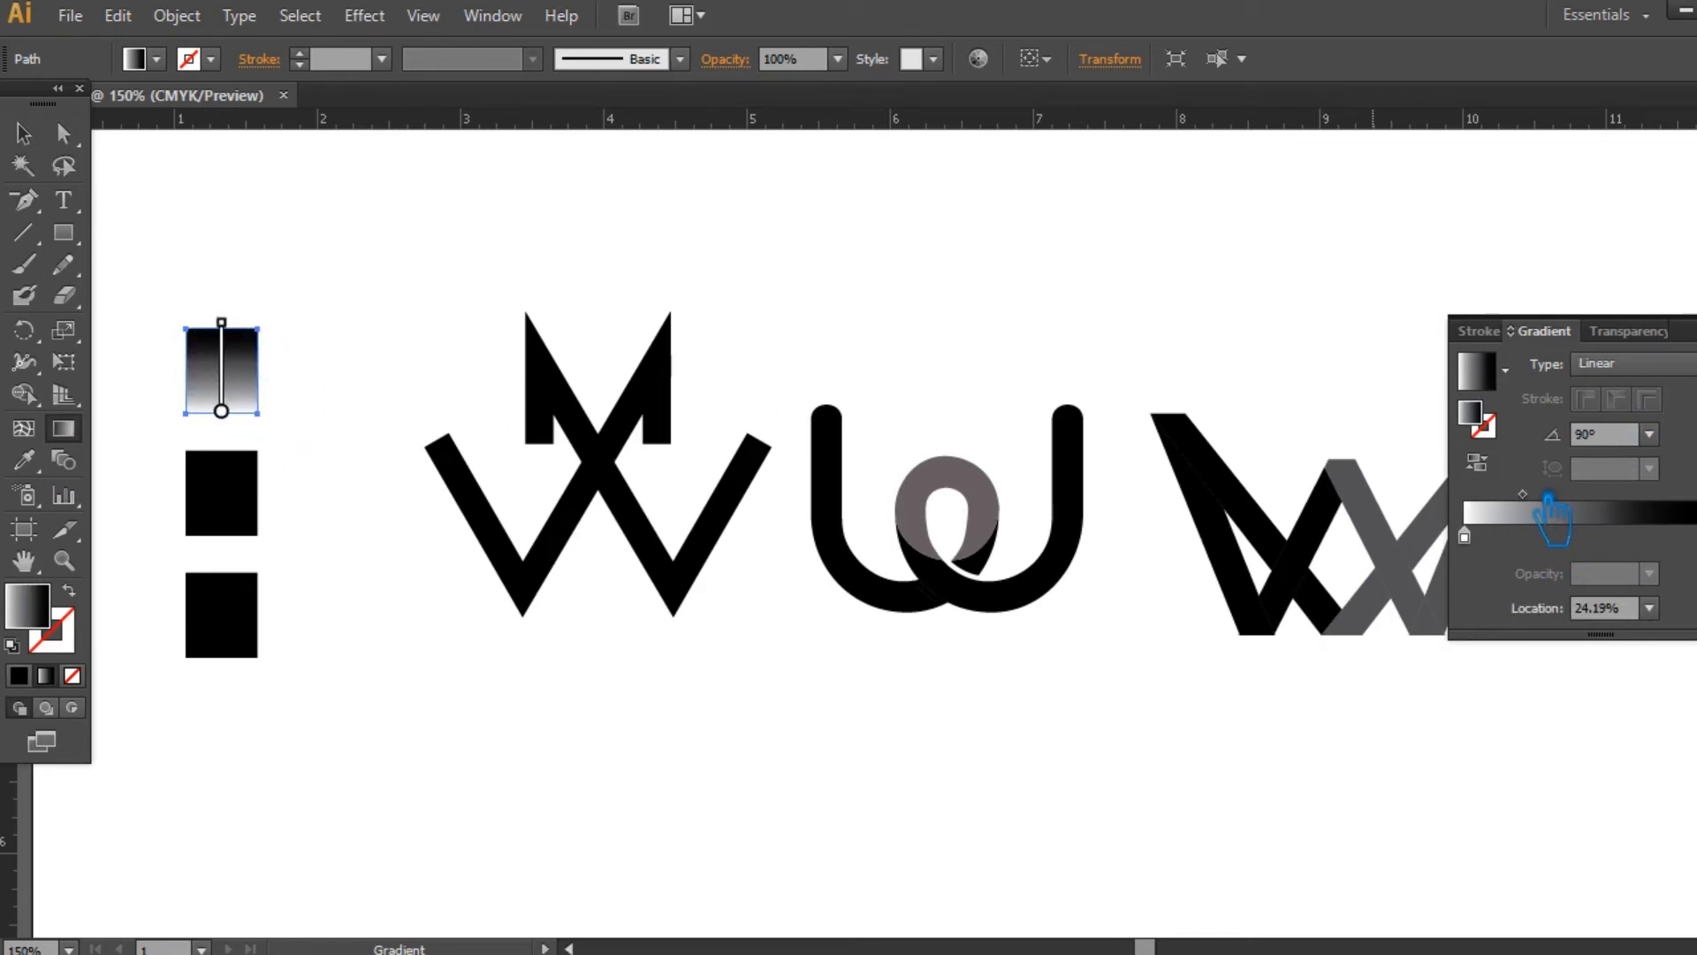
- Reverse the rectangle's gradient and shift its midpoint towards the white end
click(1477, 462)
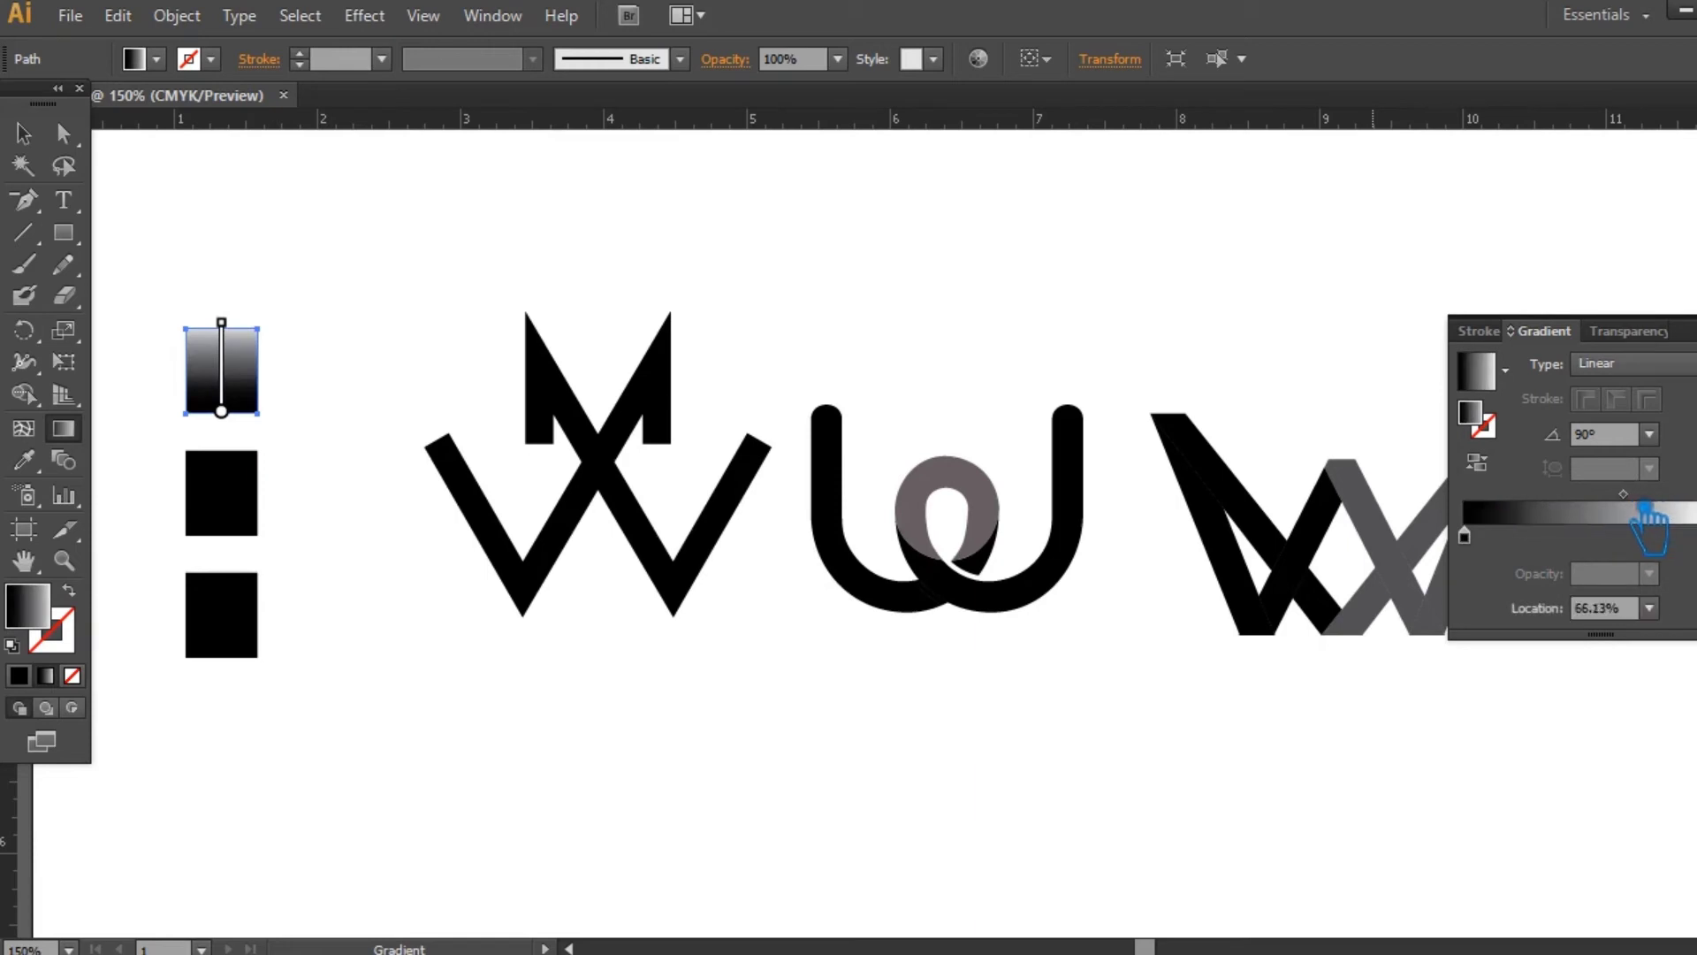
drag(1672, 509, 1691, 513)
click(24, 133)
- Change the gradient's black starting stop to the dark red 2D0101
click(1465, 535)
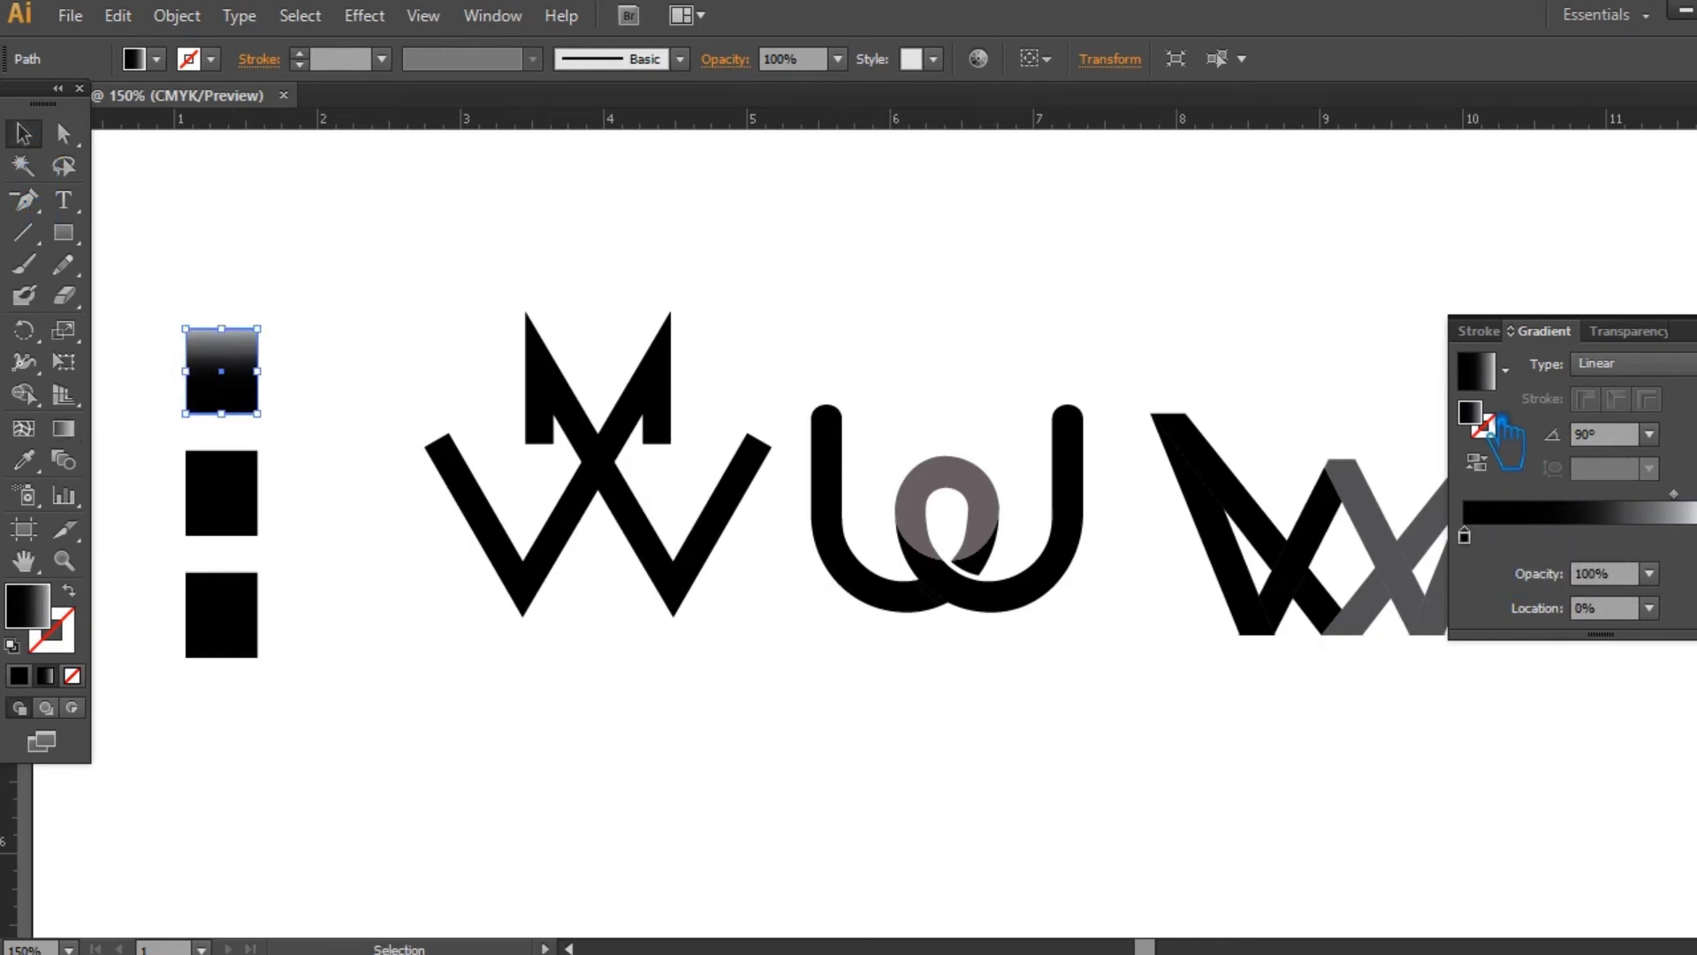
double_click(1493, 414)
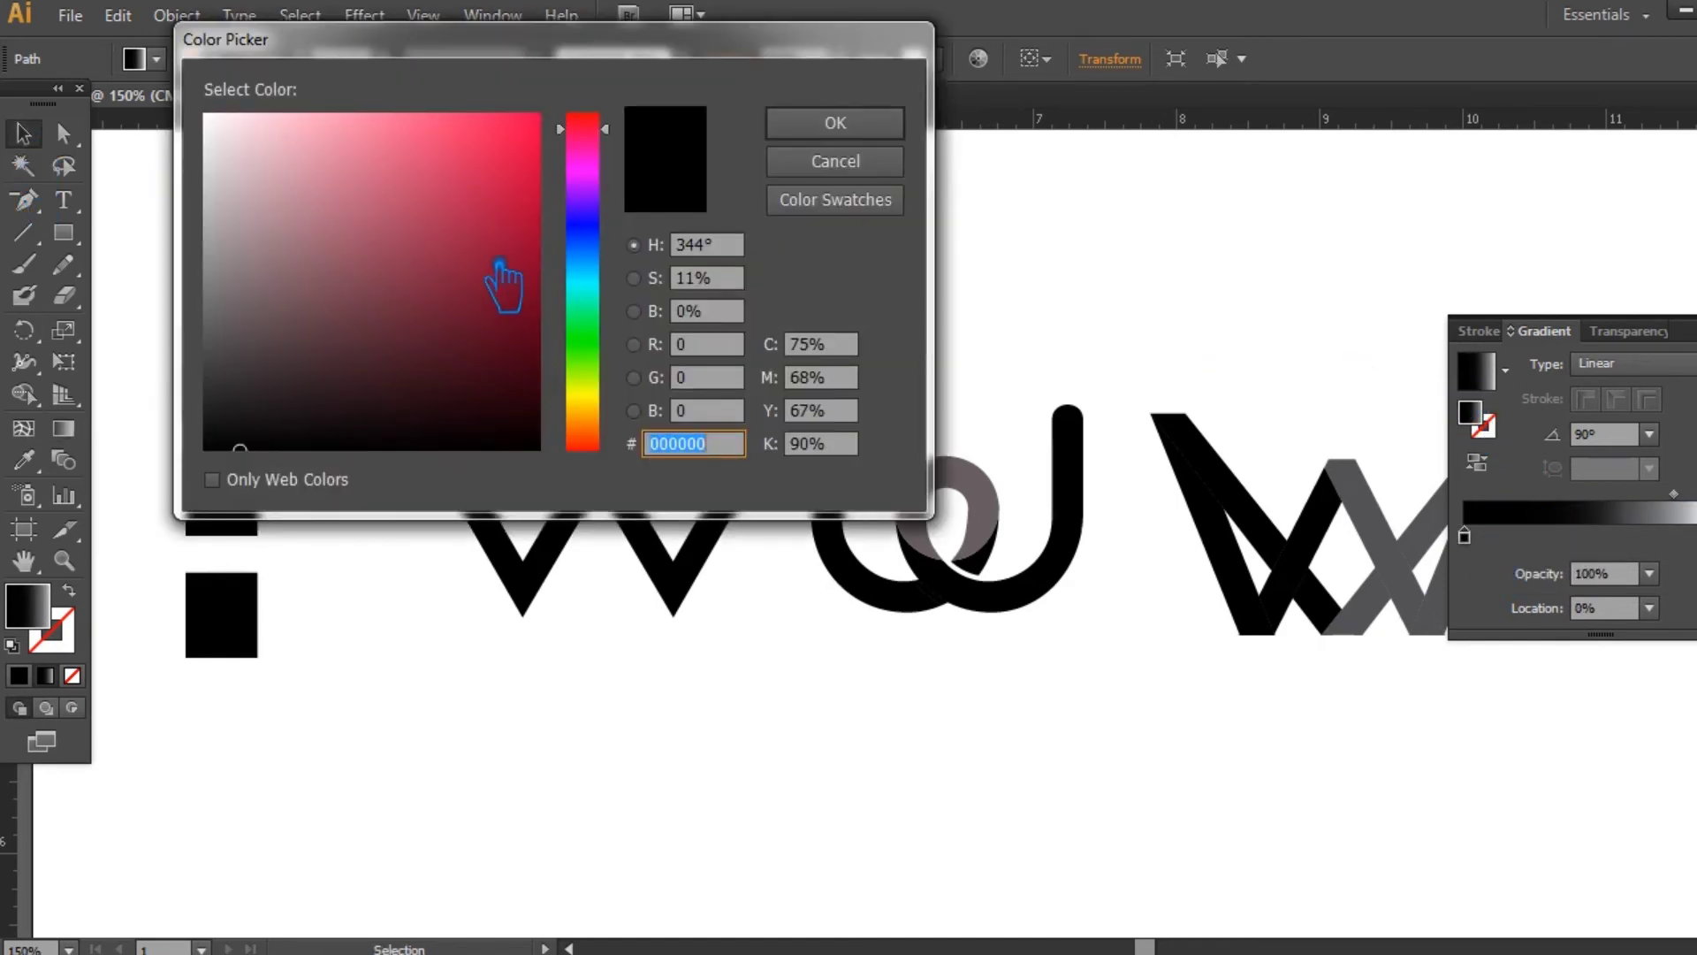
drag(609, 444, 609, 479)
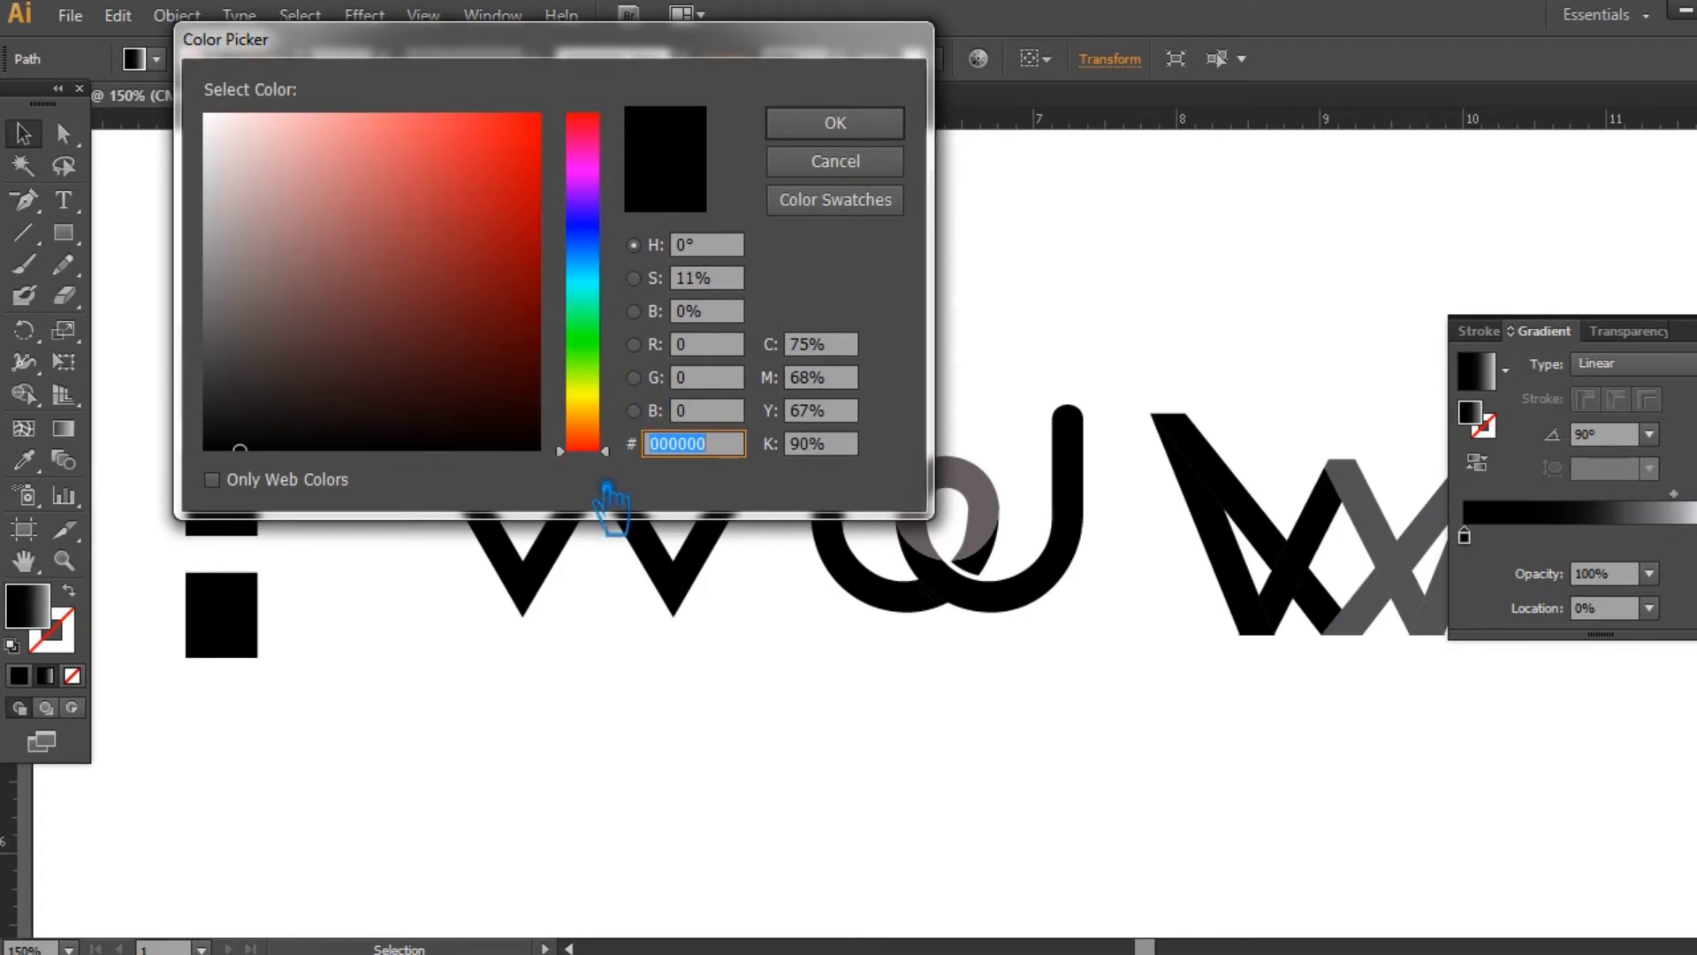
drag(539, 282, 528, 106)
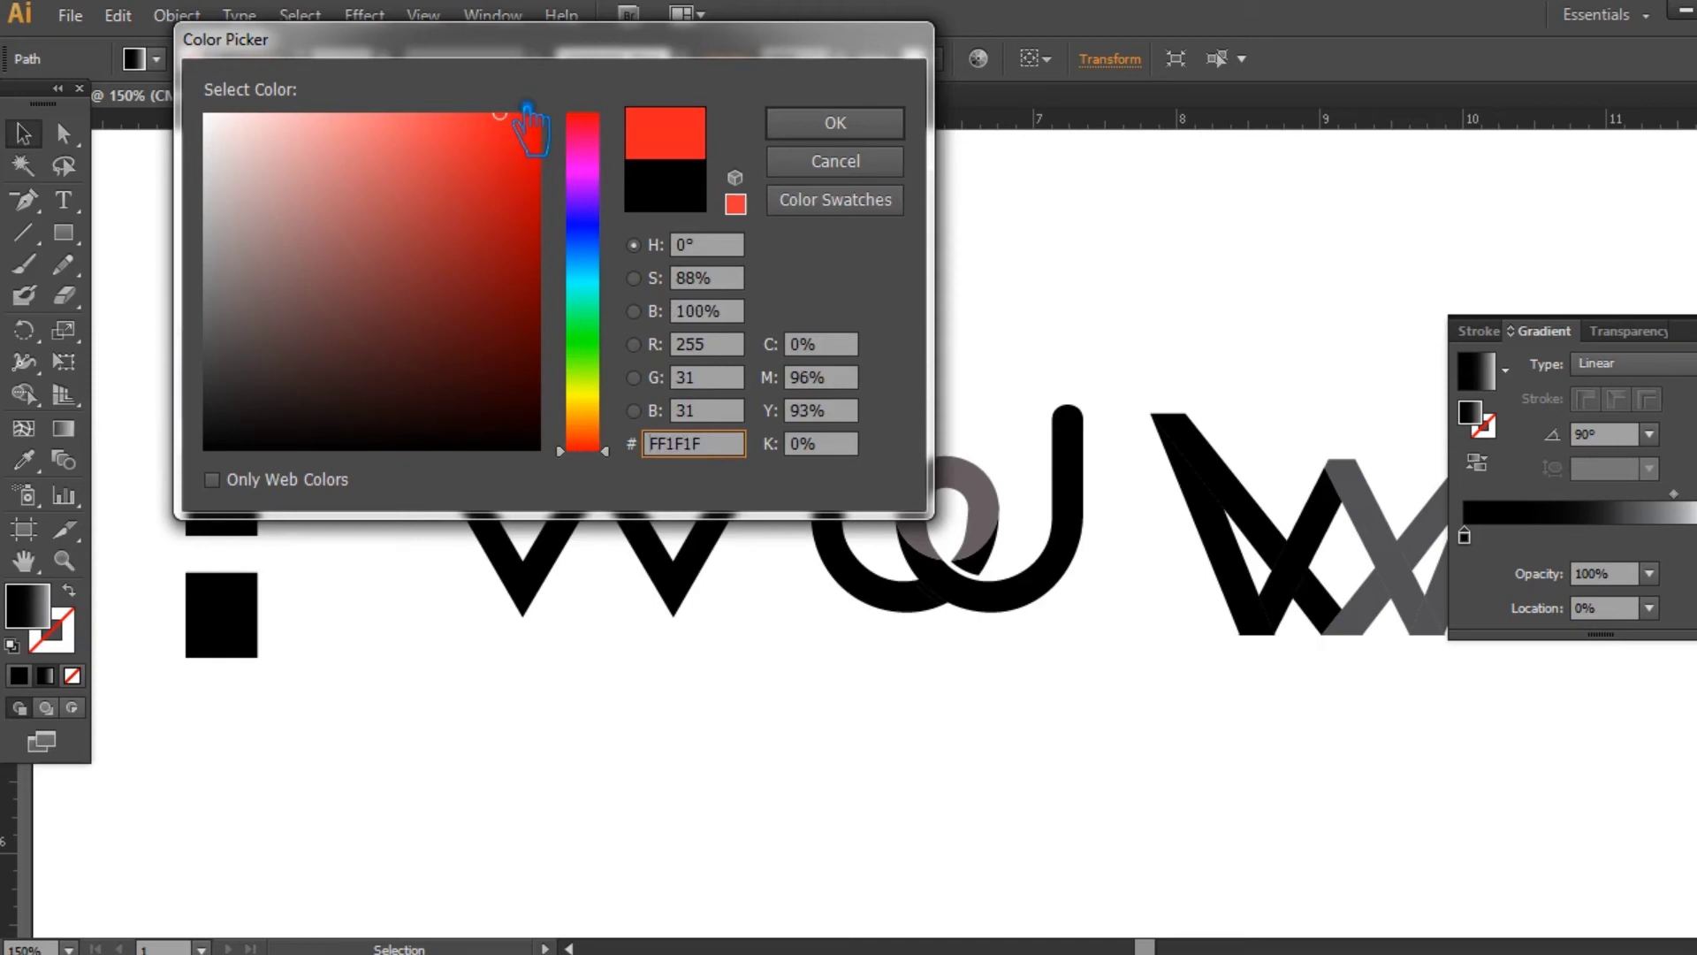
drag(517, 340, 528, 370)
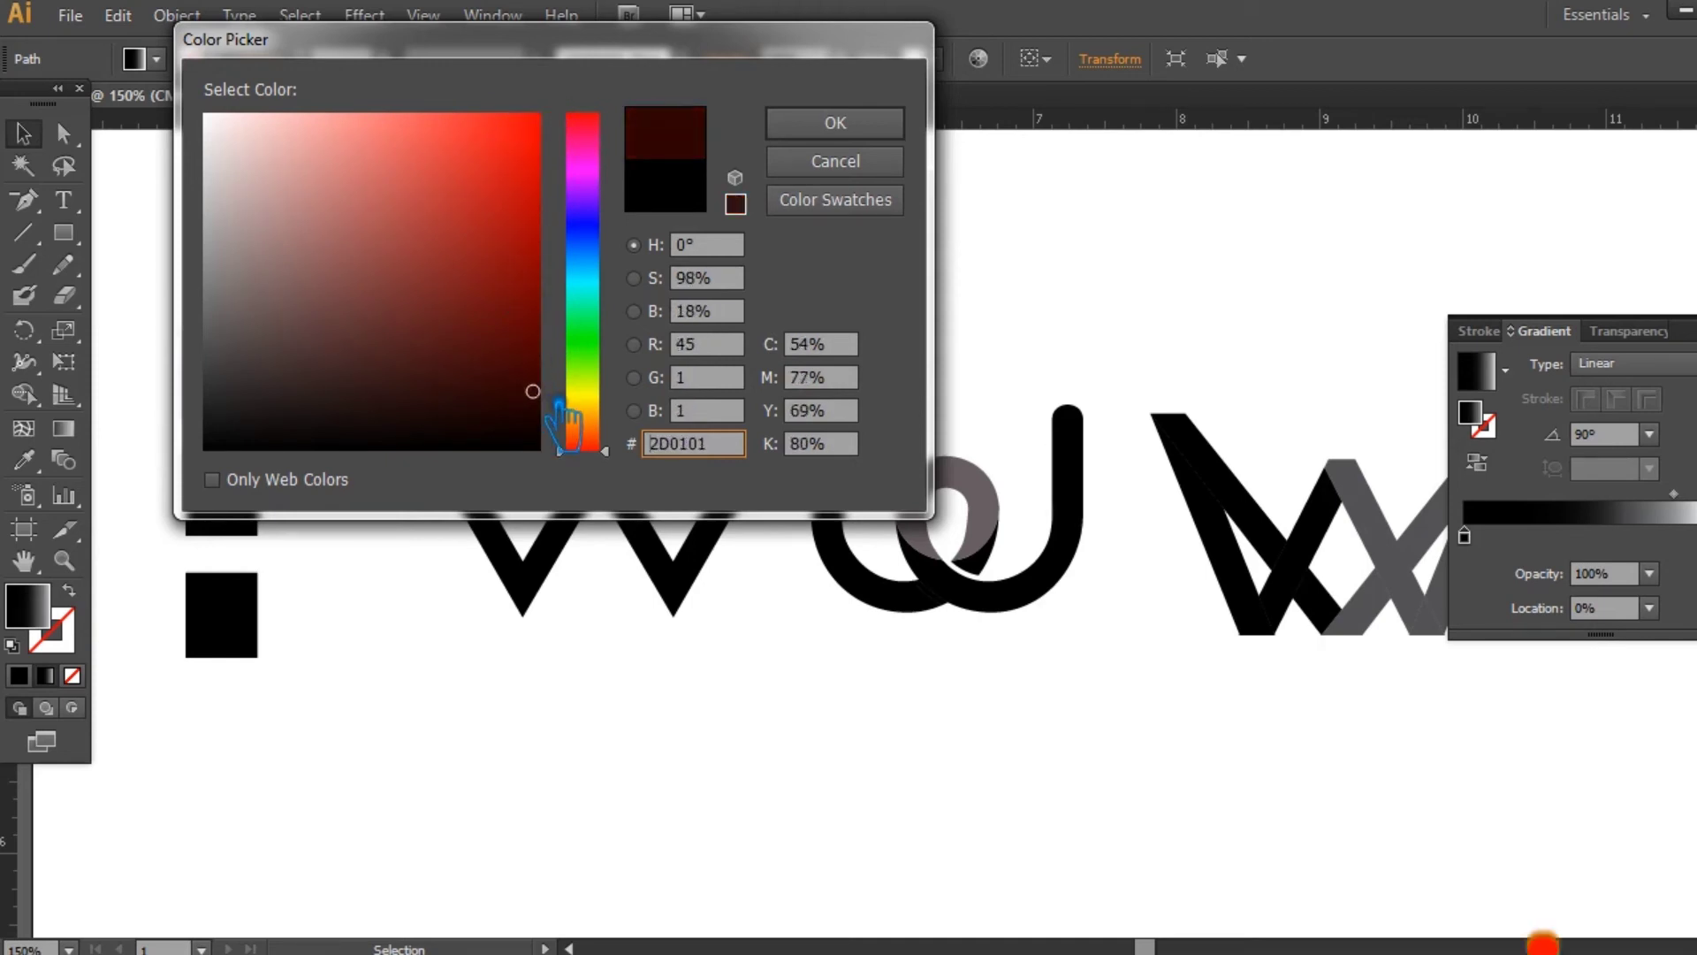
click(844, 128)
- Change the gradient's white end stop to the bright red FF0000
click(1694, 536)
double_click(1473, 415)
drag(581, 403, 582, 456)
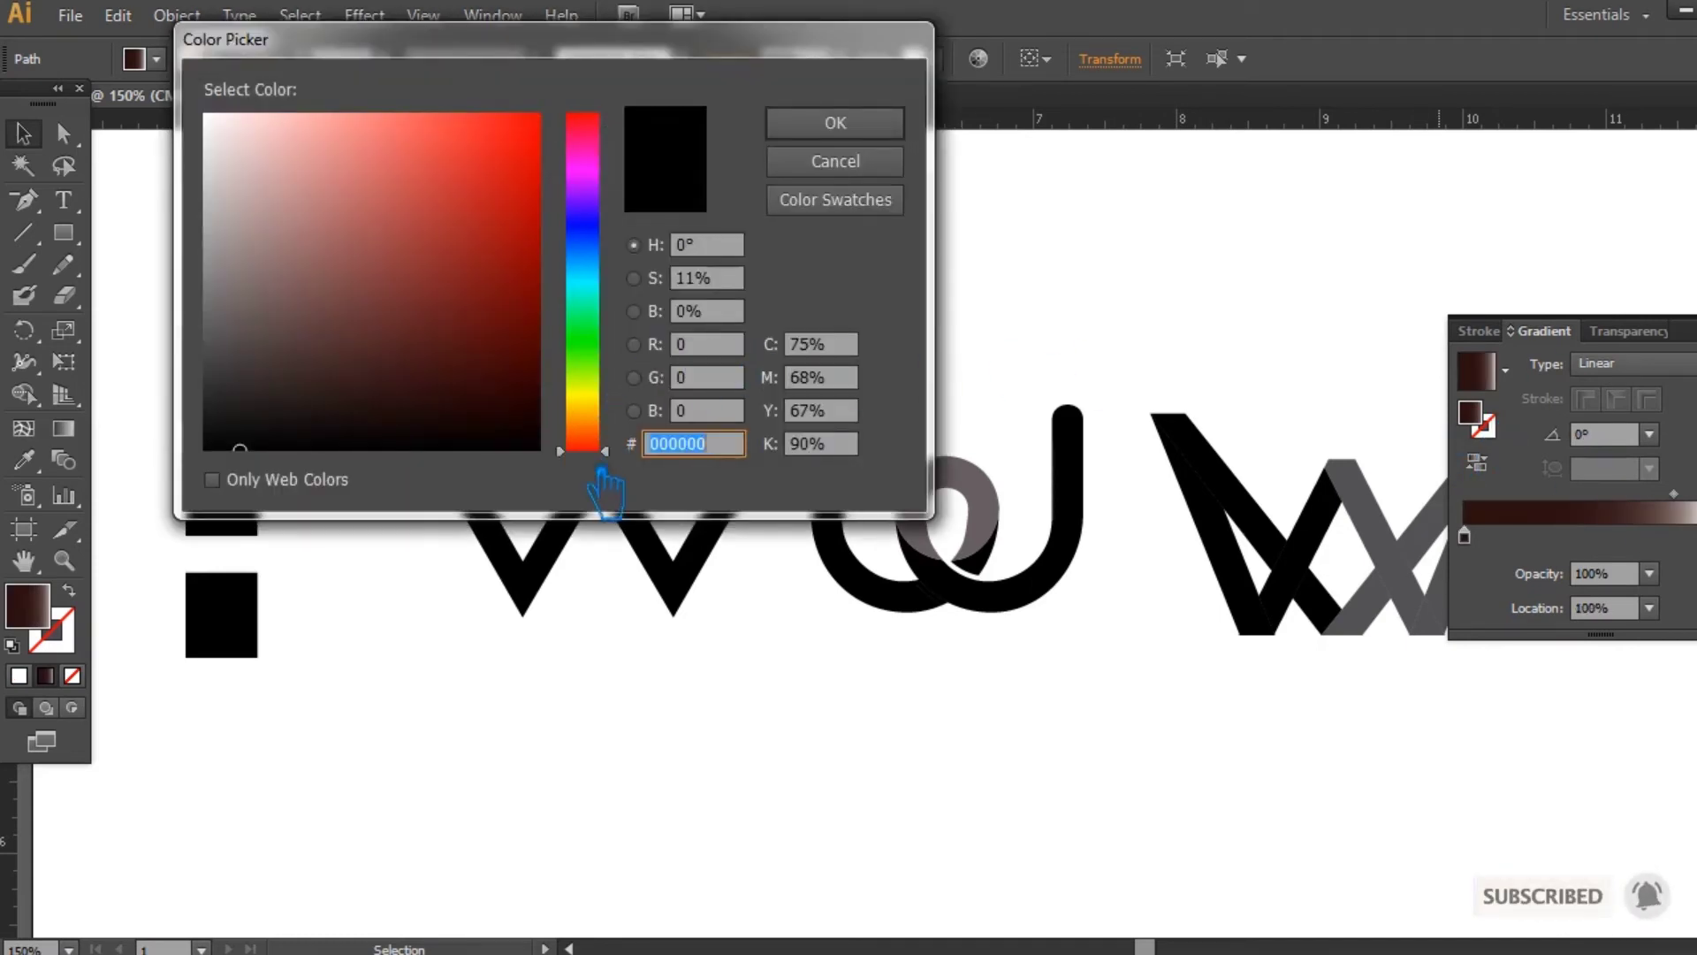
click(515, 361)
drag(537, 389, 563, 134)
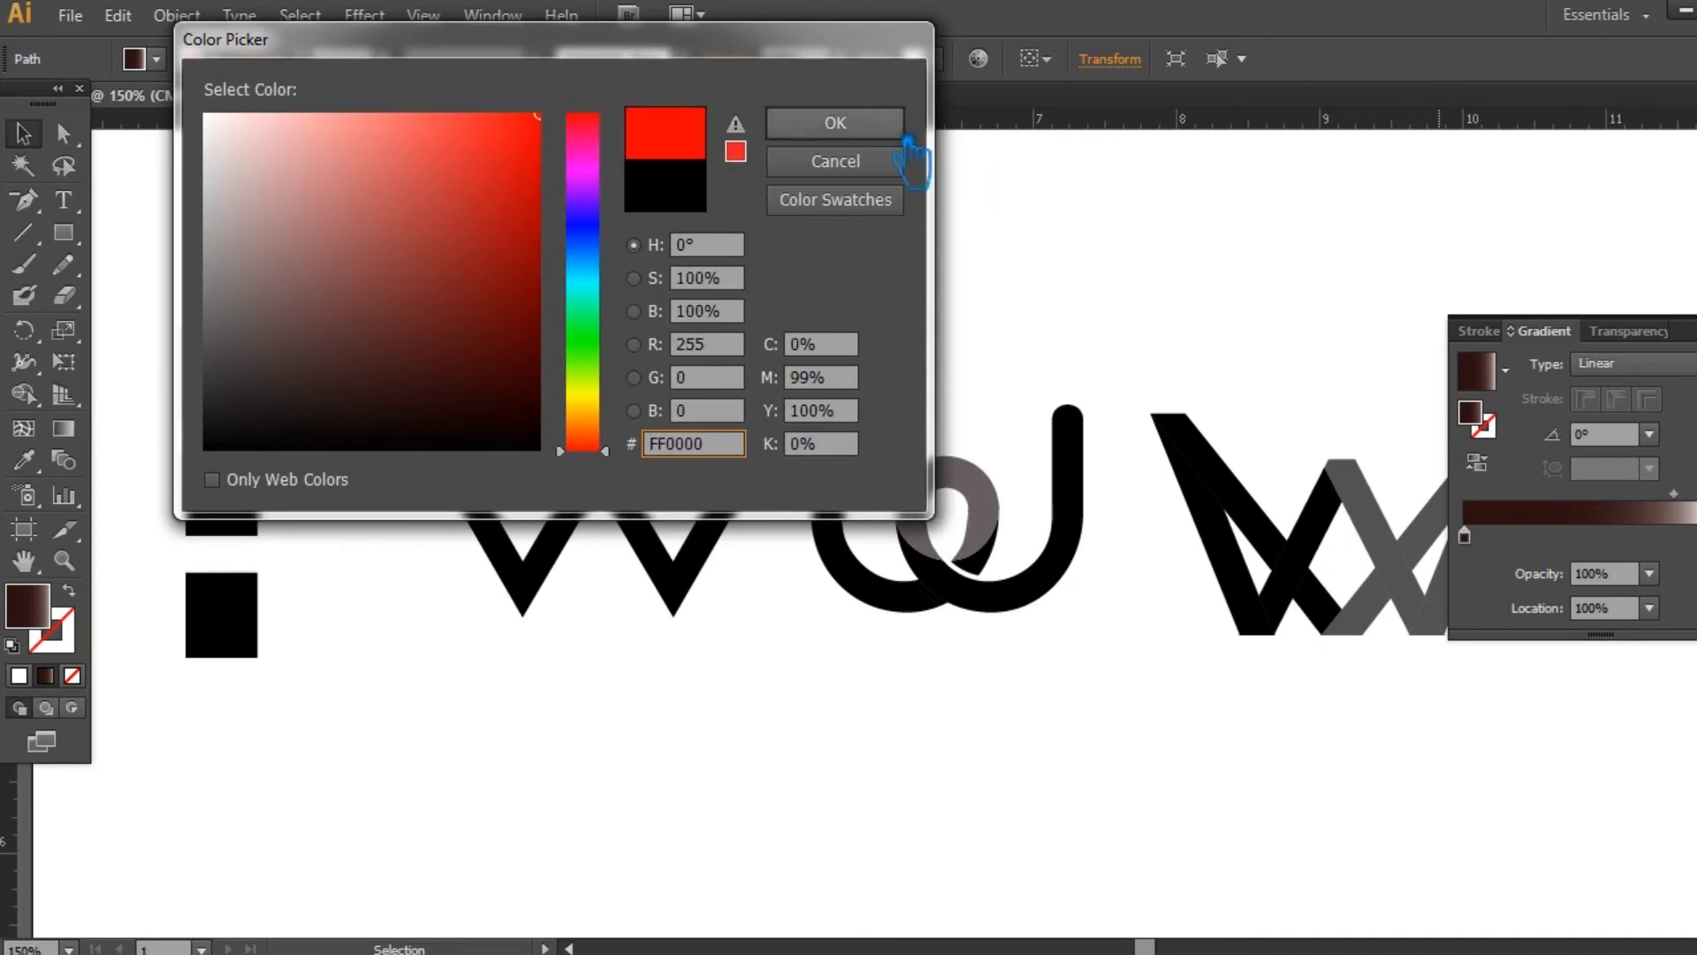
click(844, 124)
- Run the red gradient vertically at 90° and set its midpoint to 64.96%
click(63, 428)
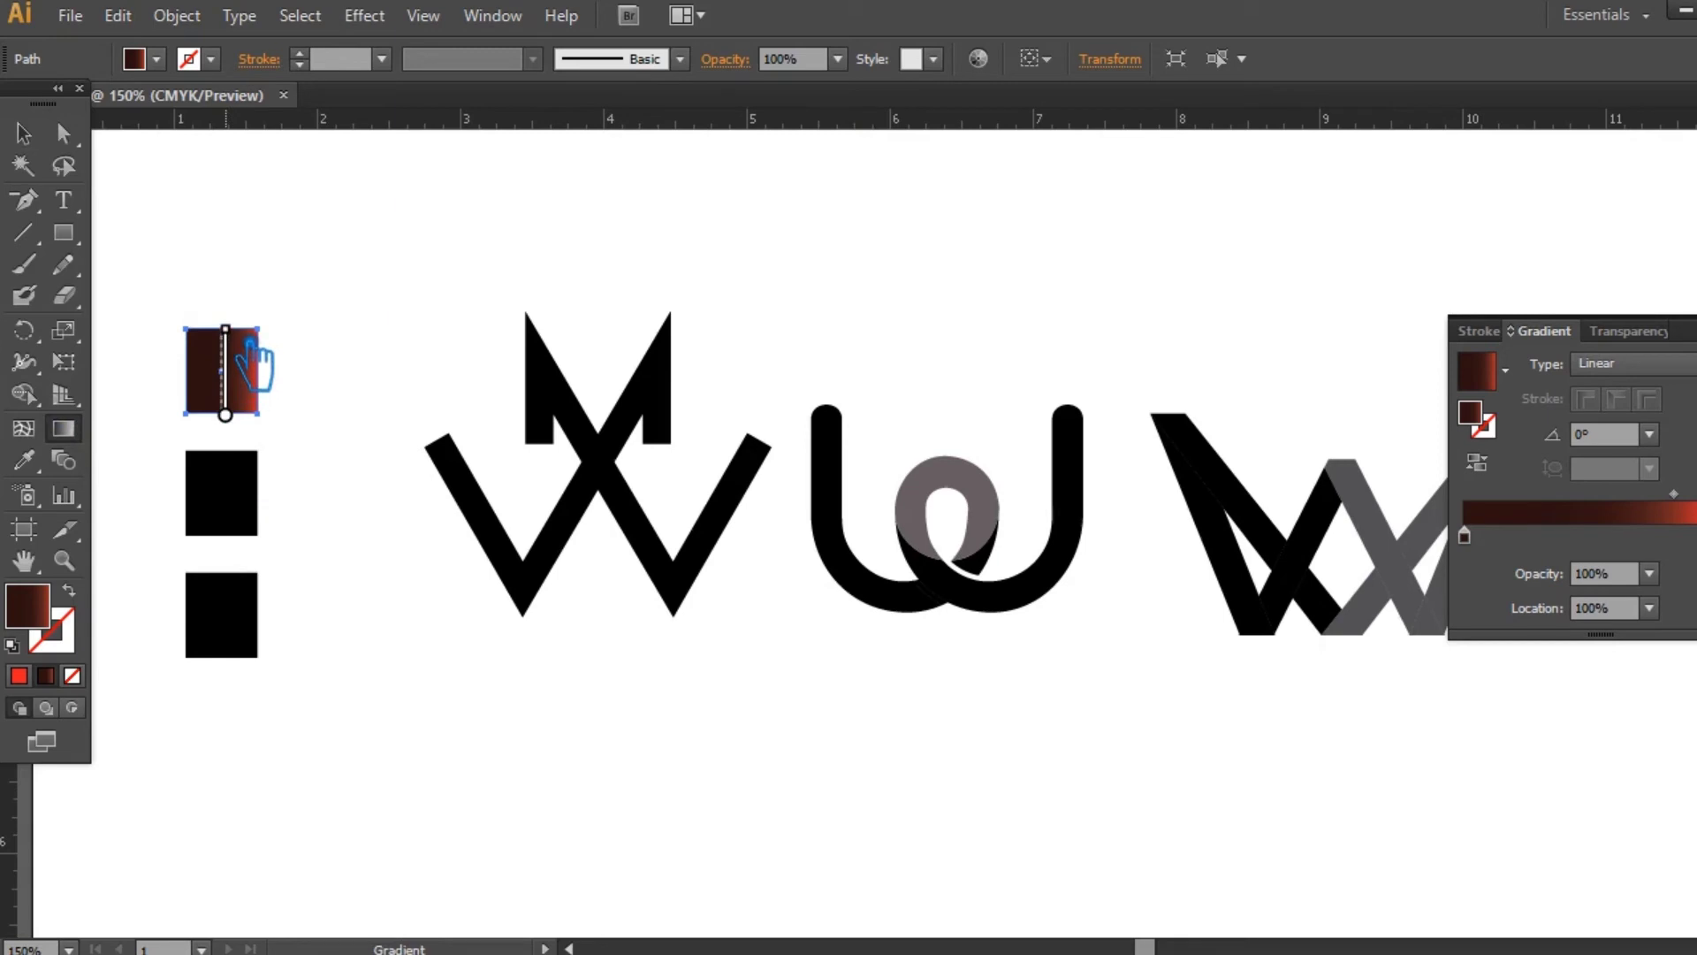
drag(250, 344, 247, 349)
drag(1673, 494, 1629, 501)
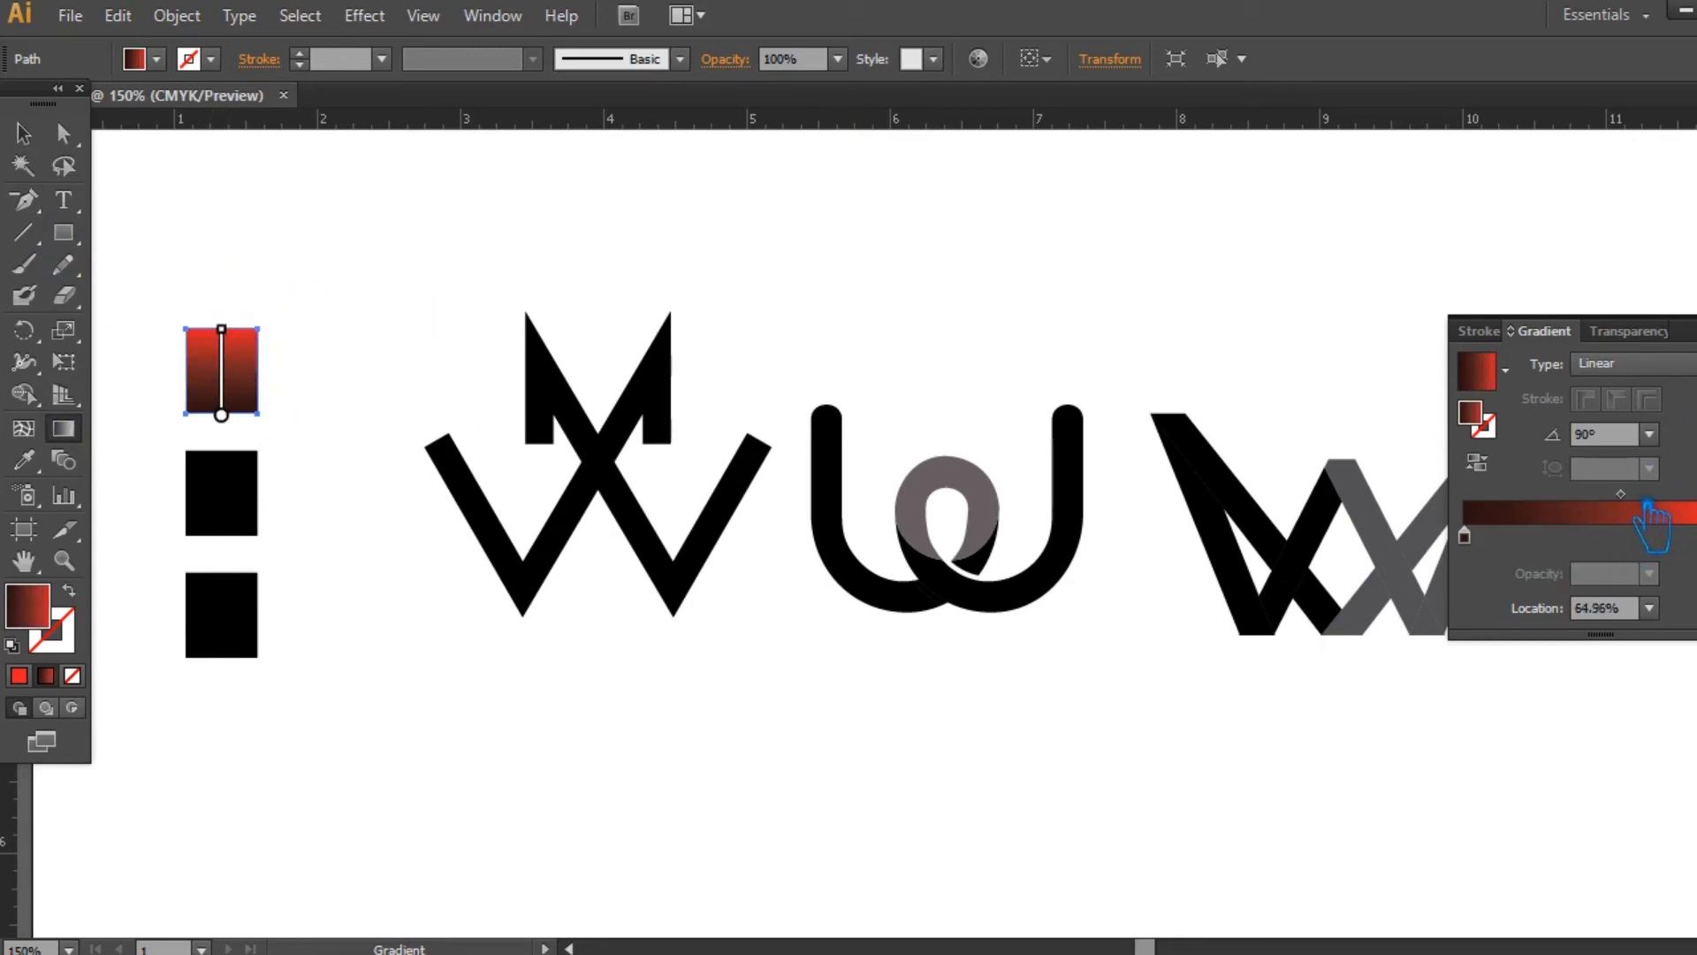
- Fill the whole M and W monogram with the red gradient sampled from the red rectangle
click(23, 134)
click(363, 237)
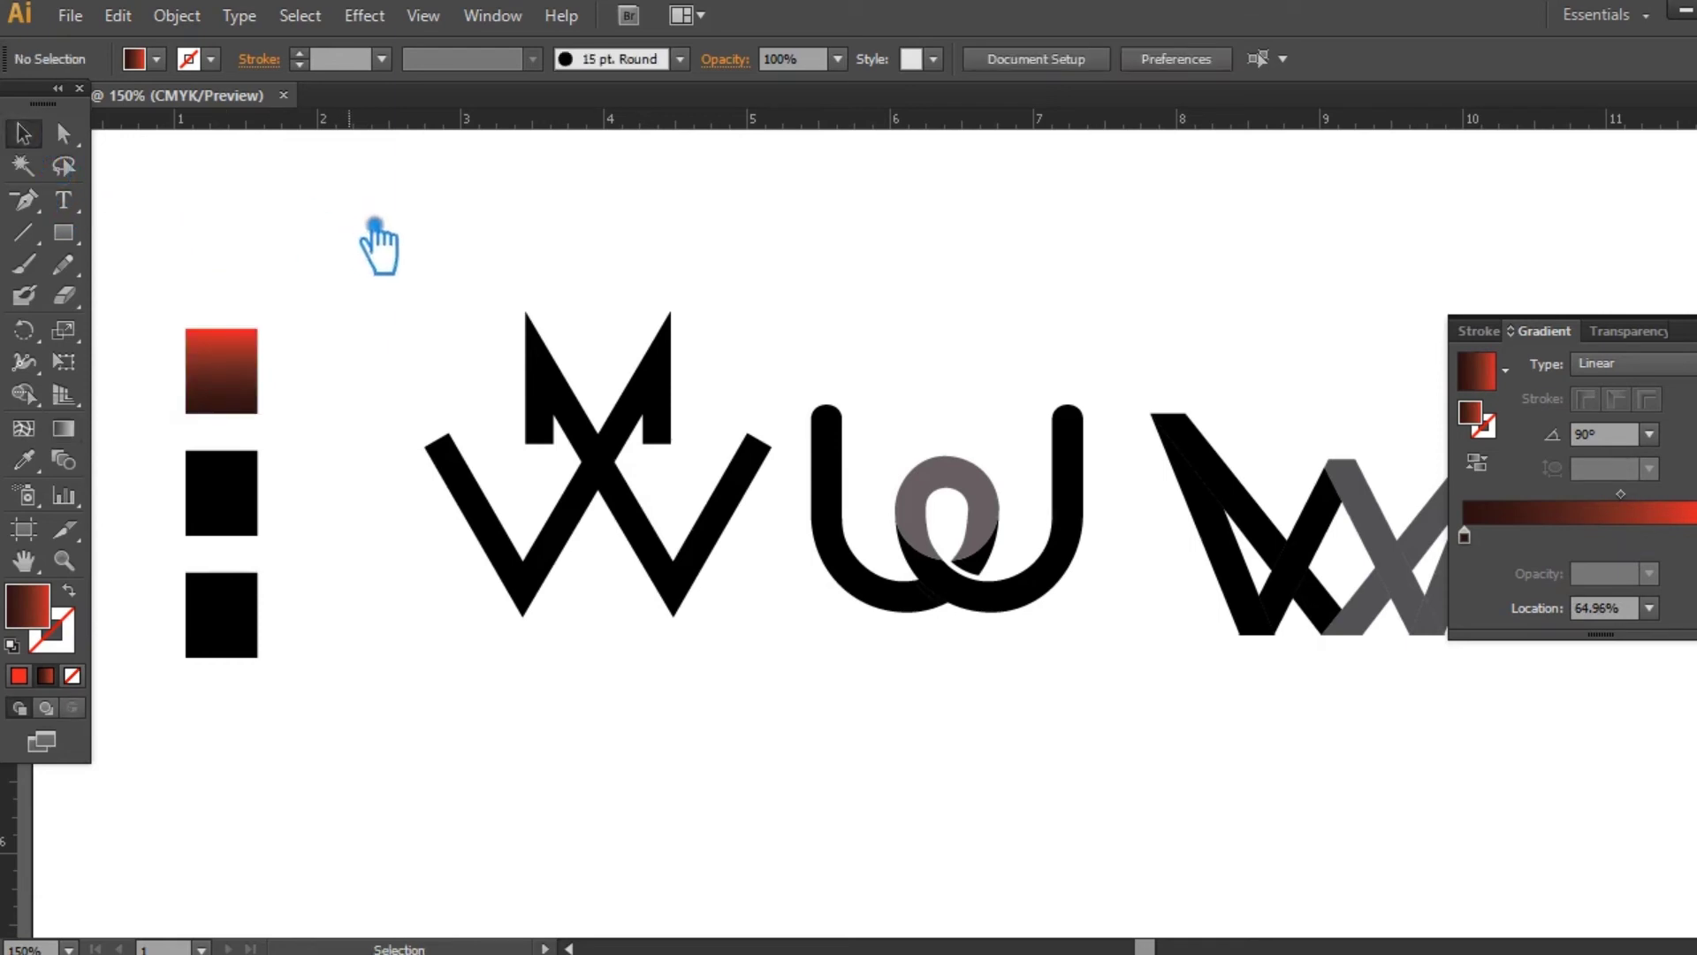
click(627, 495)
key(i)
click(244, 400)
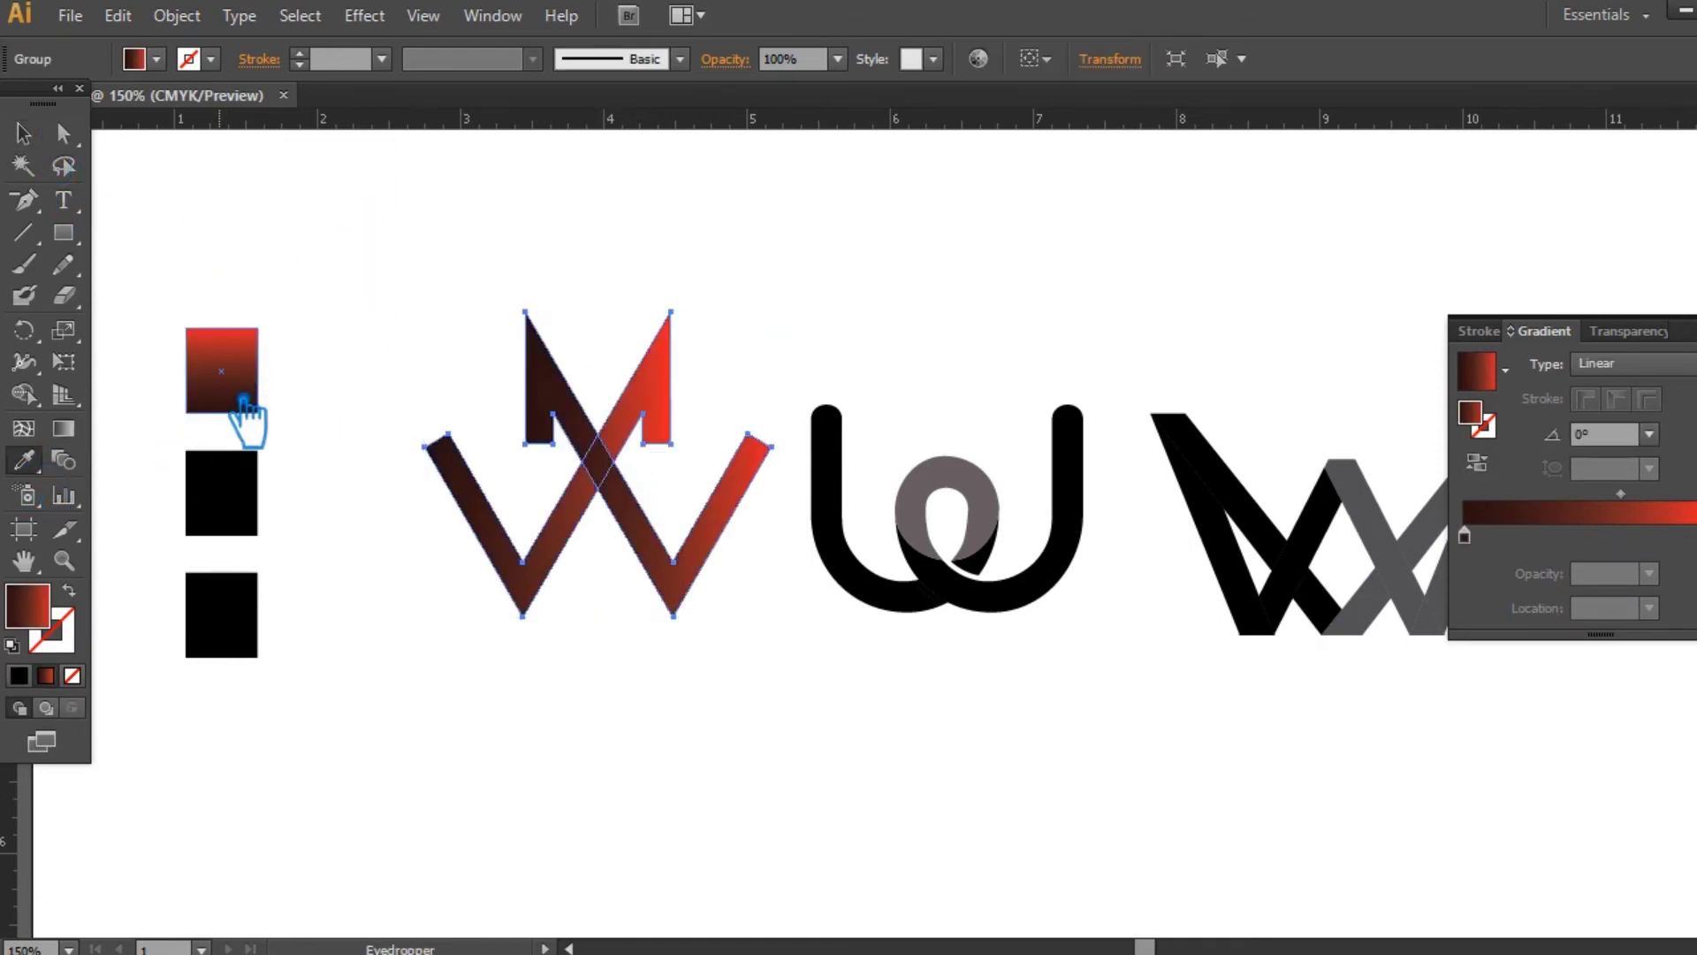
key(v)
click(354, 287)
- Ungroup the monogram and reverse the gradient on the stroke running from the M's left peak to the W's right end
right_click(587, 444)
click(672, 554)
click(704, 592)
click(604, 455)
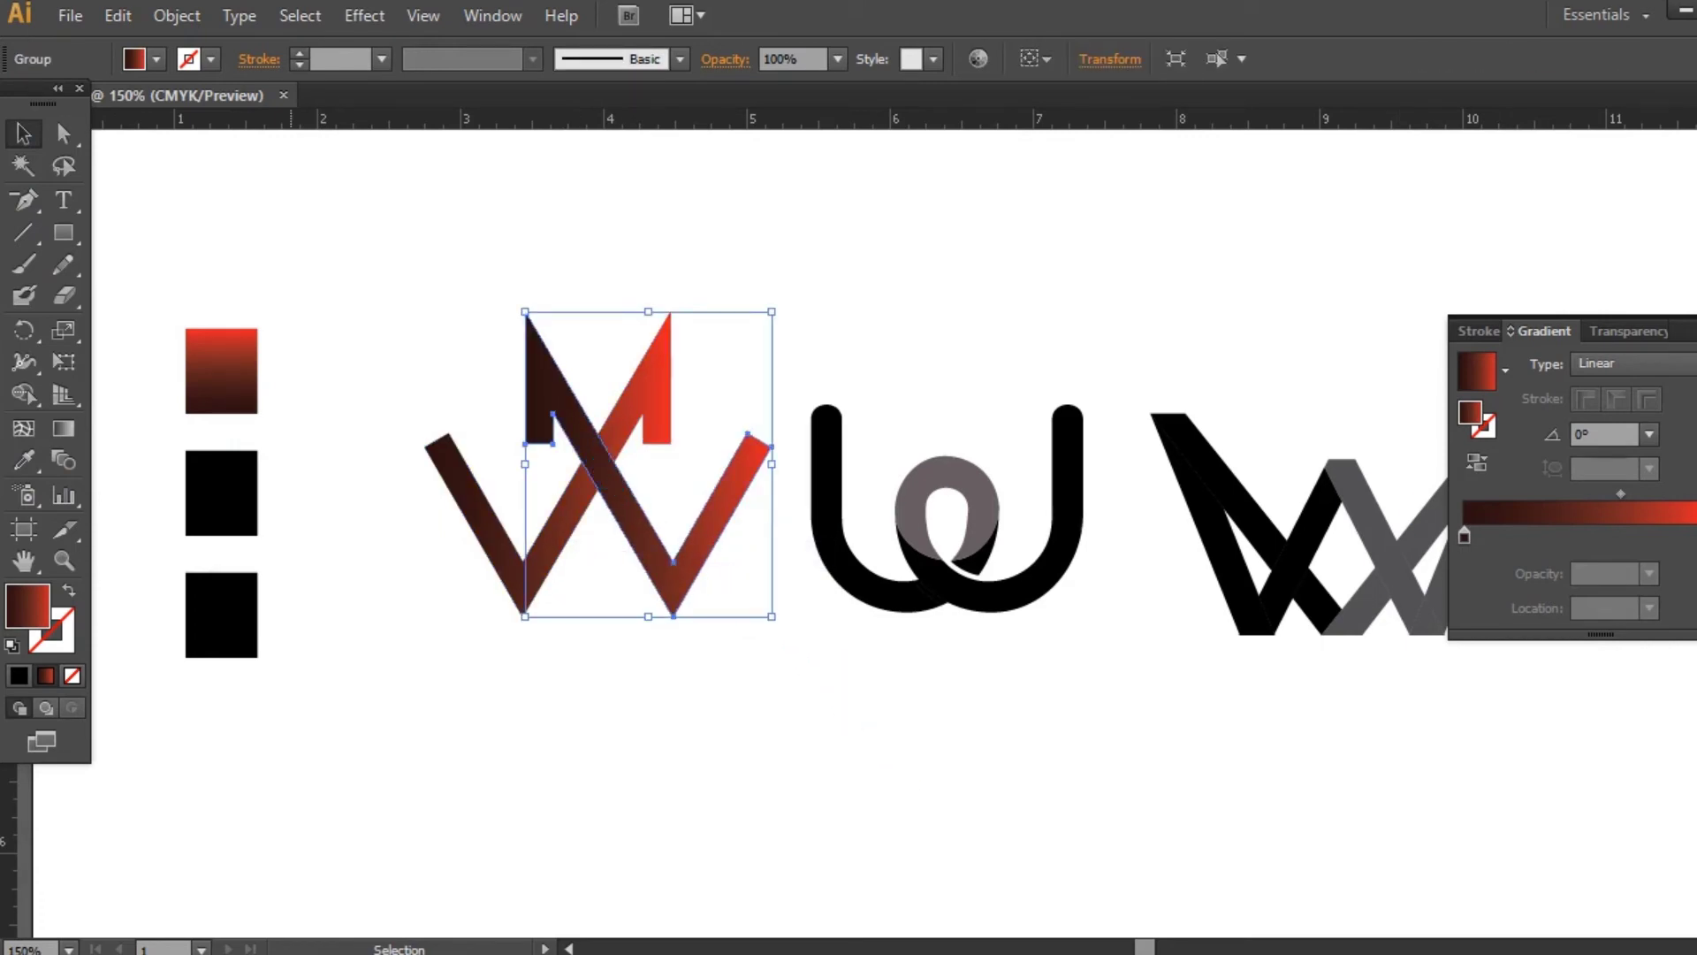
click(1525, 464)
click(953, 756)
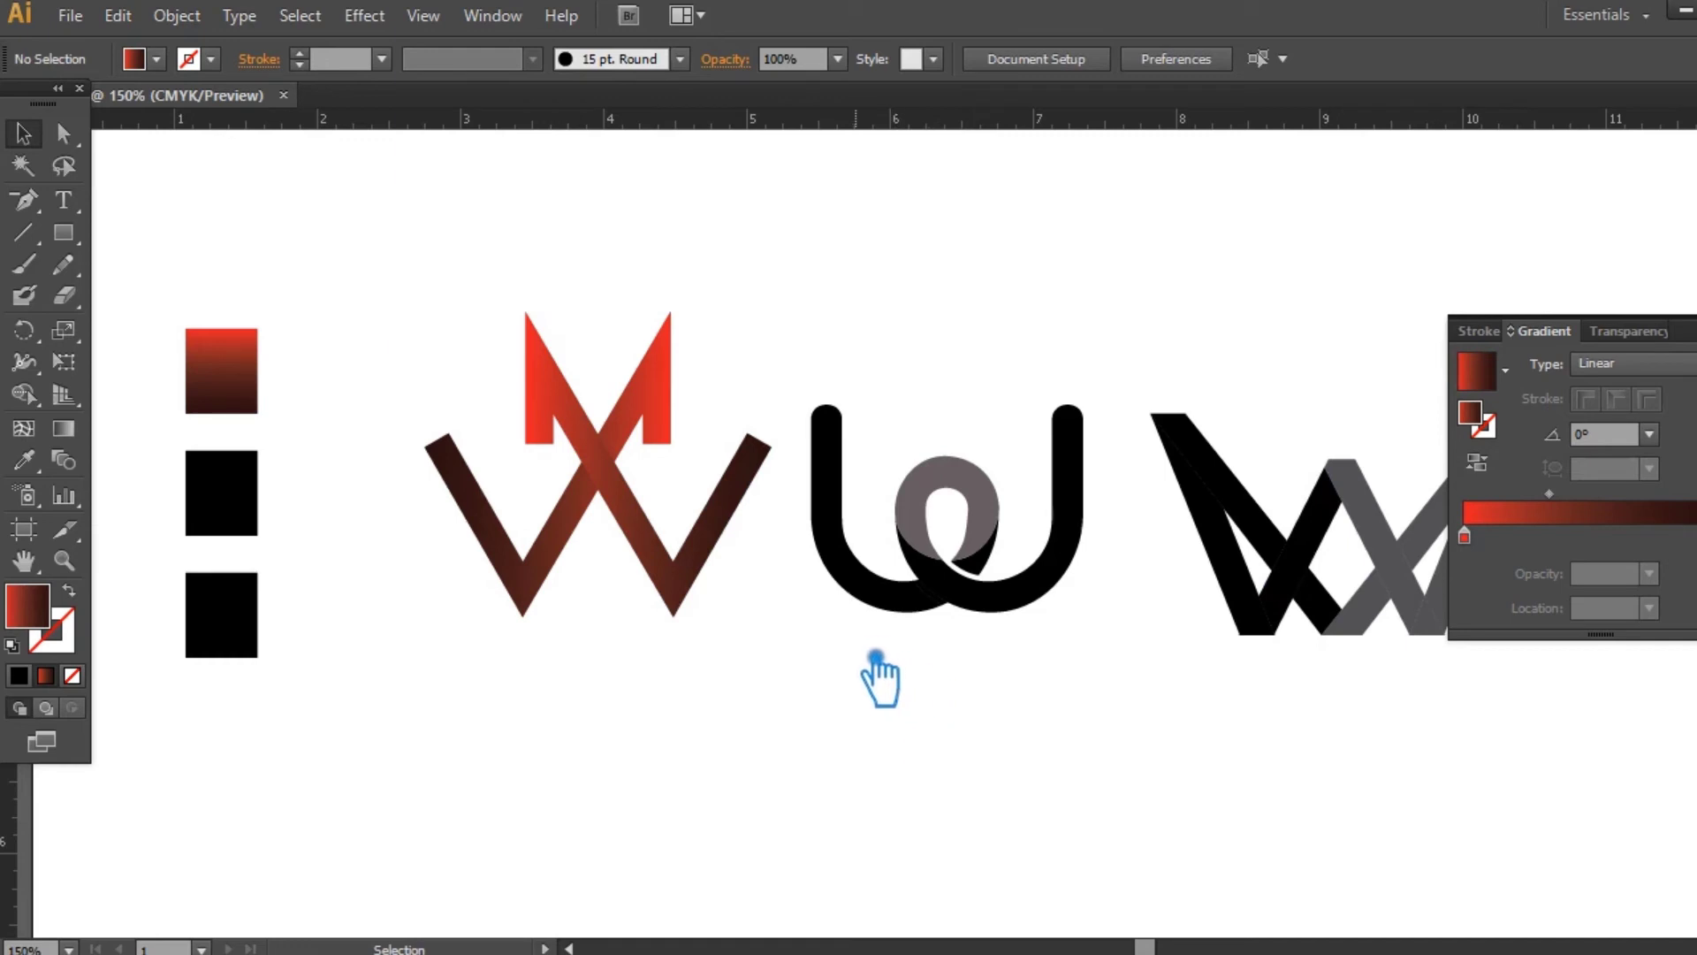
- Copy the red gradient onto the middle rectangle and change its bright end stop to yellow E0FF00
click(221, 495)
click(29, 463)
click(246, 399)
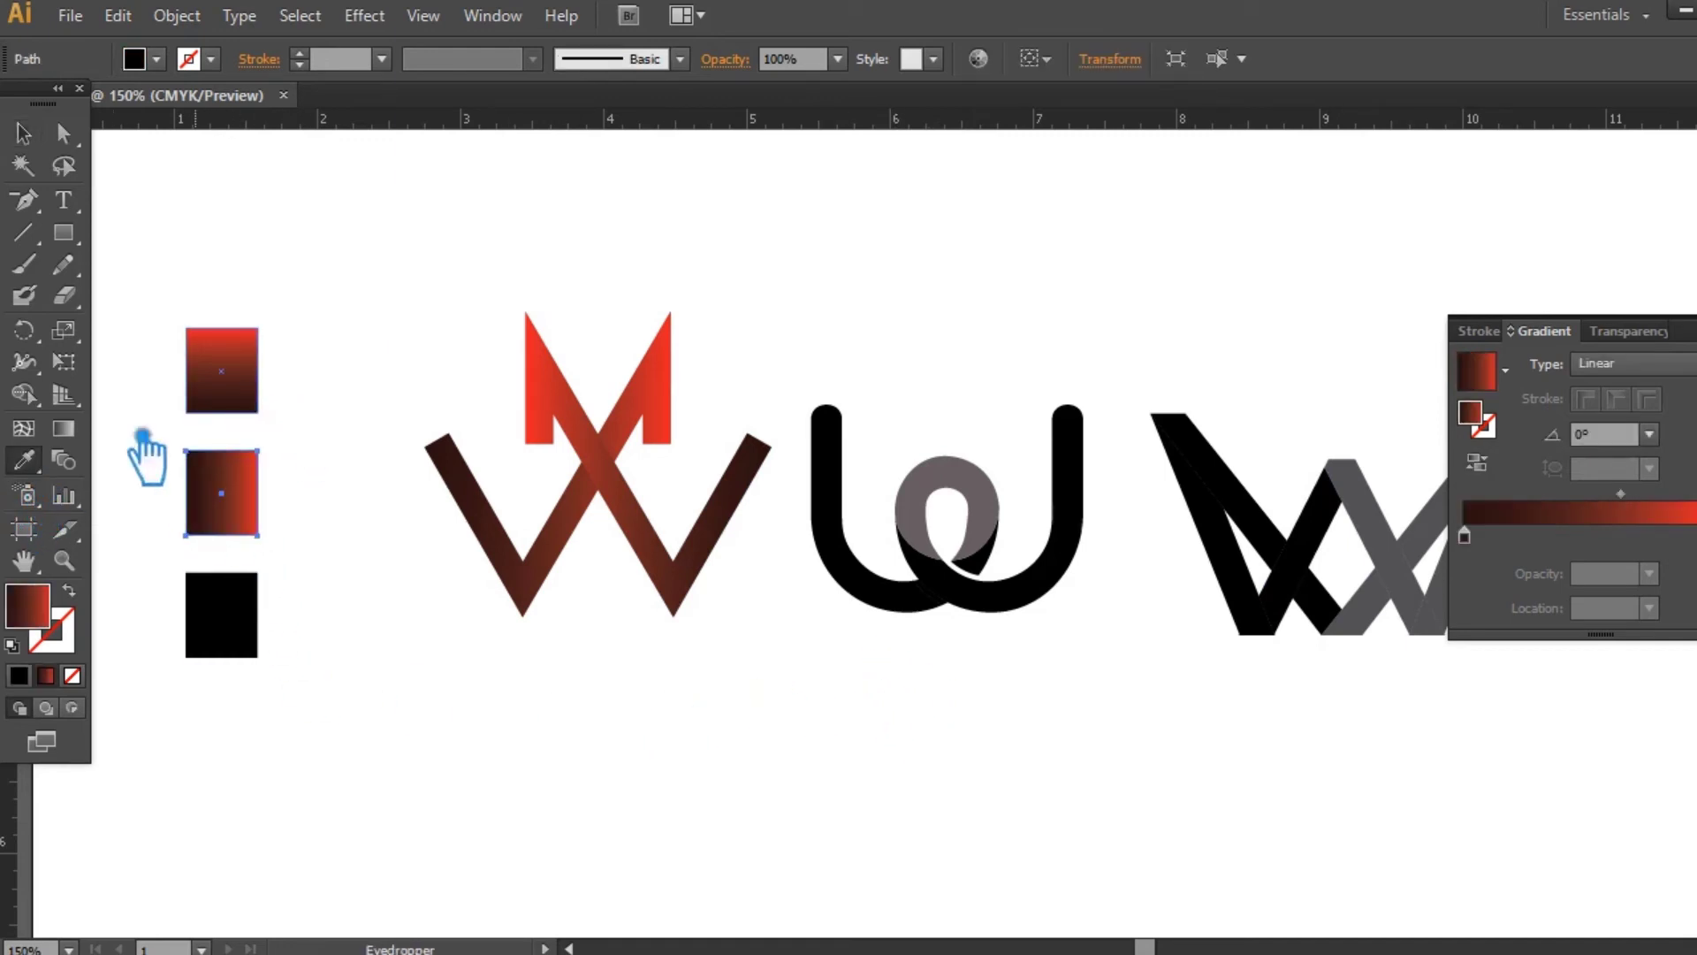
click(1695, 535)
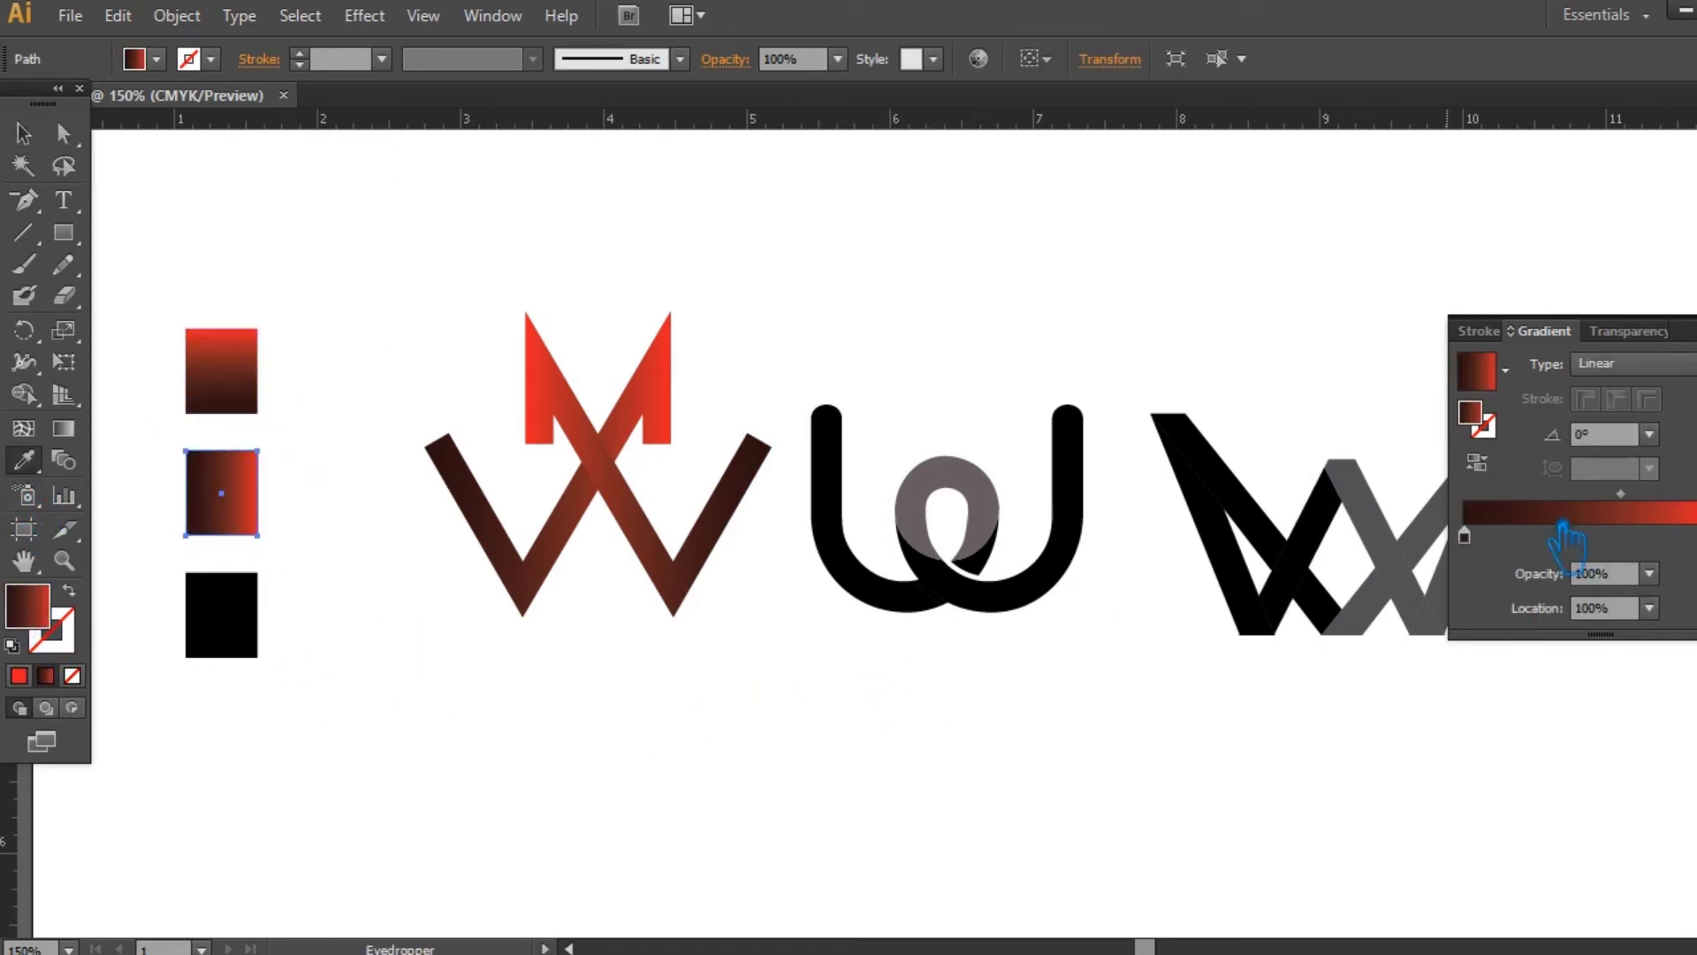
double_click(1499, 423)
drag(585, 389, 617, 405)
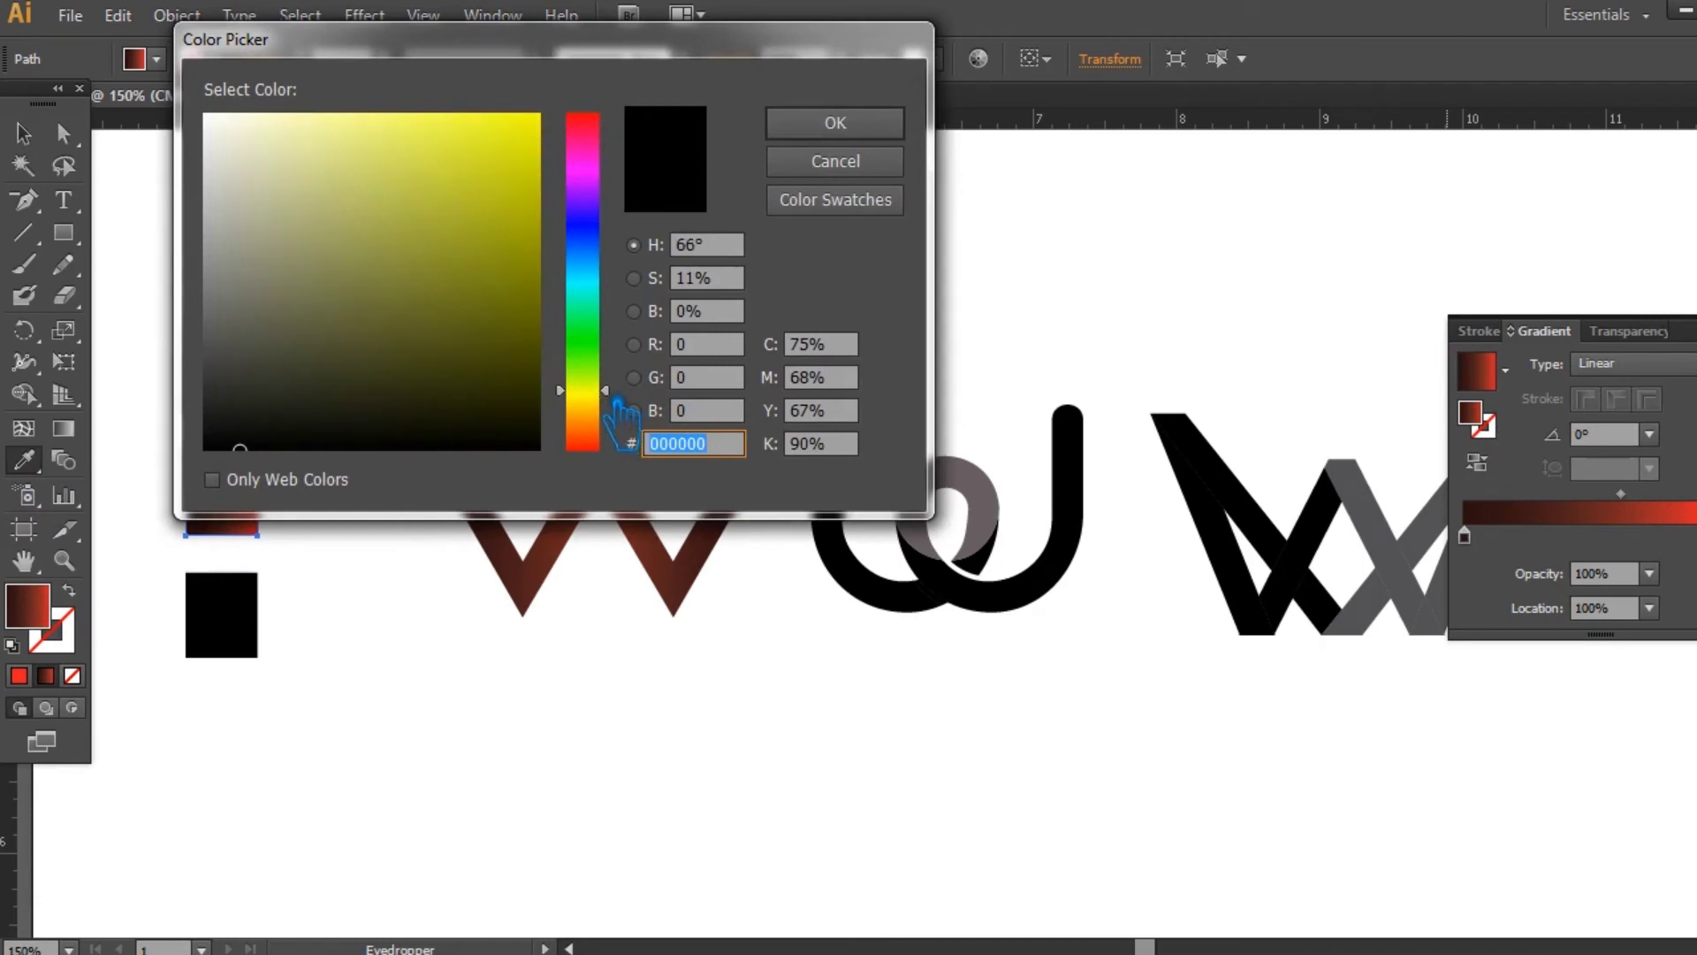
drag(495, 254, 573, 120)
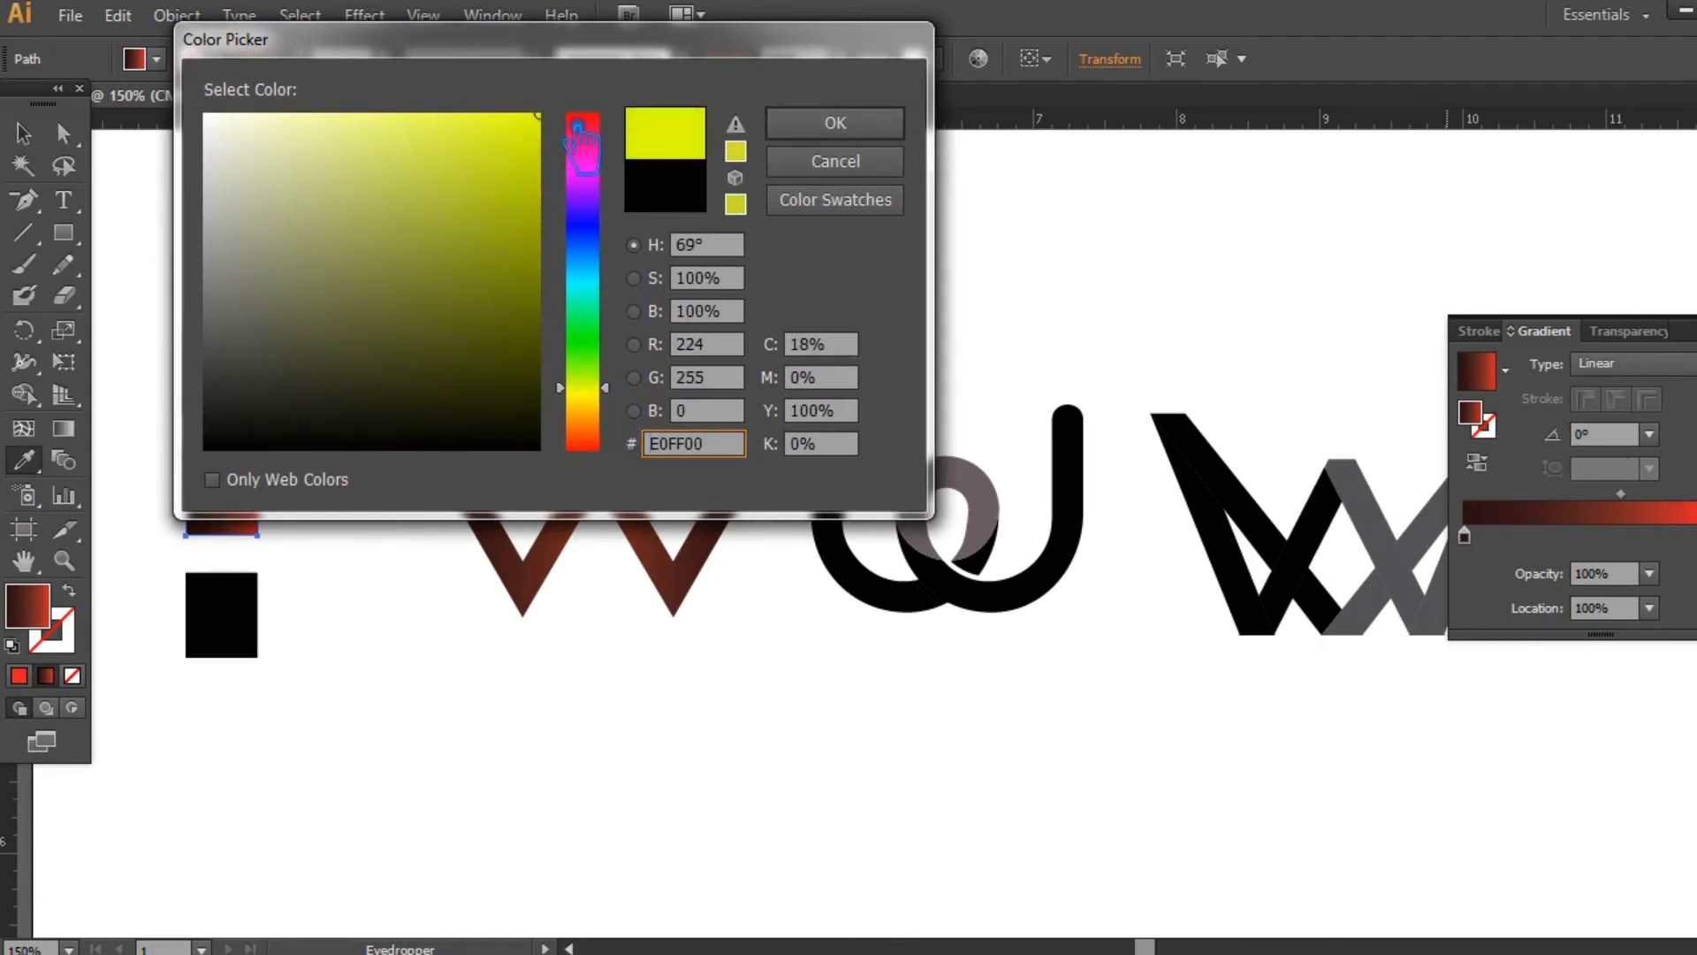
click(835, 124)
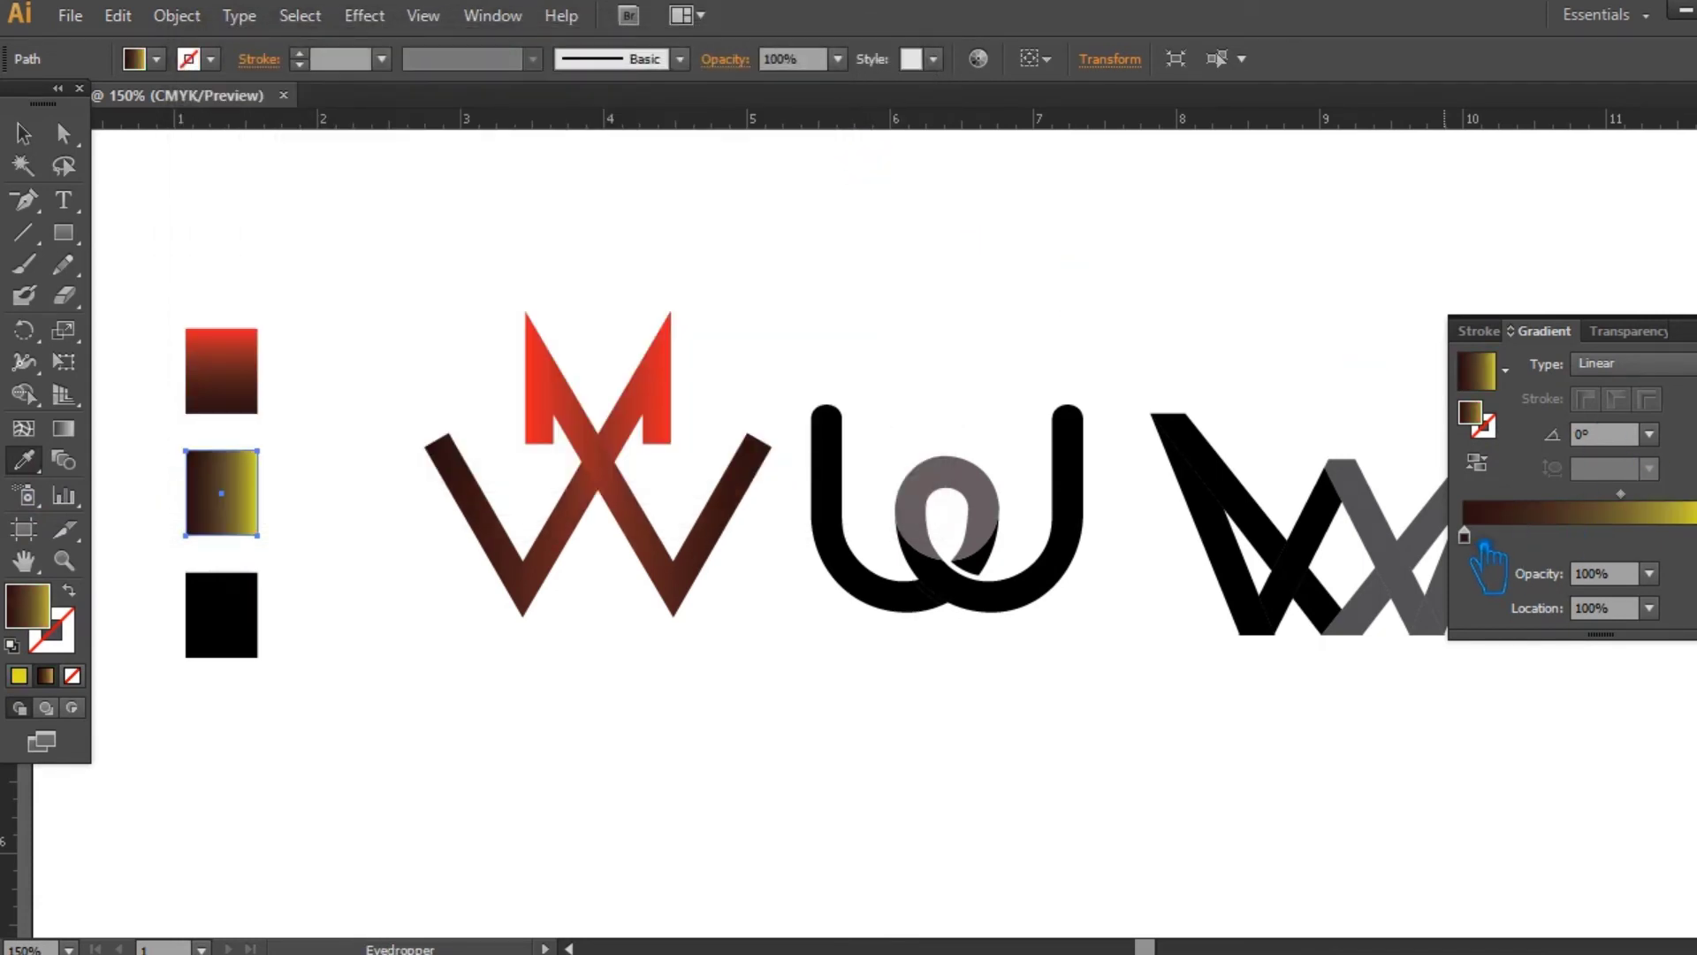
- Change the dark starting stop of the middle rectangle's gradient to olive 454F0B
double_click(1494, 424)
click(603, 398)
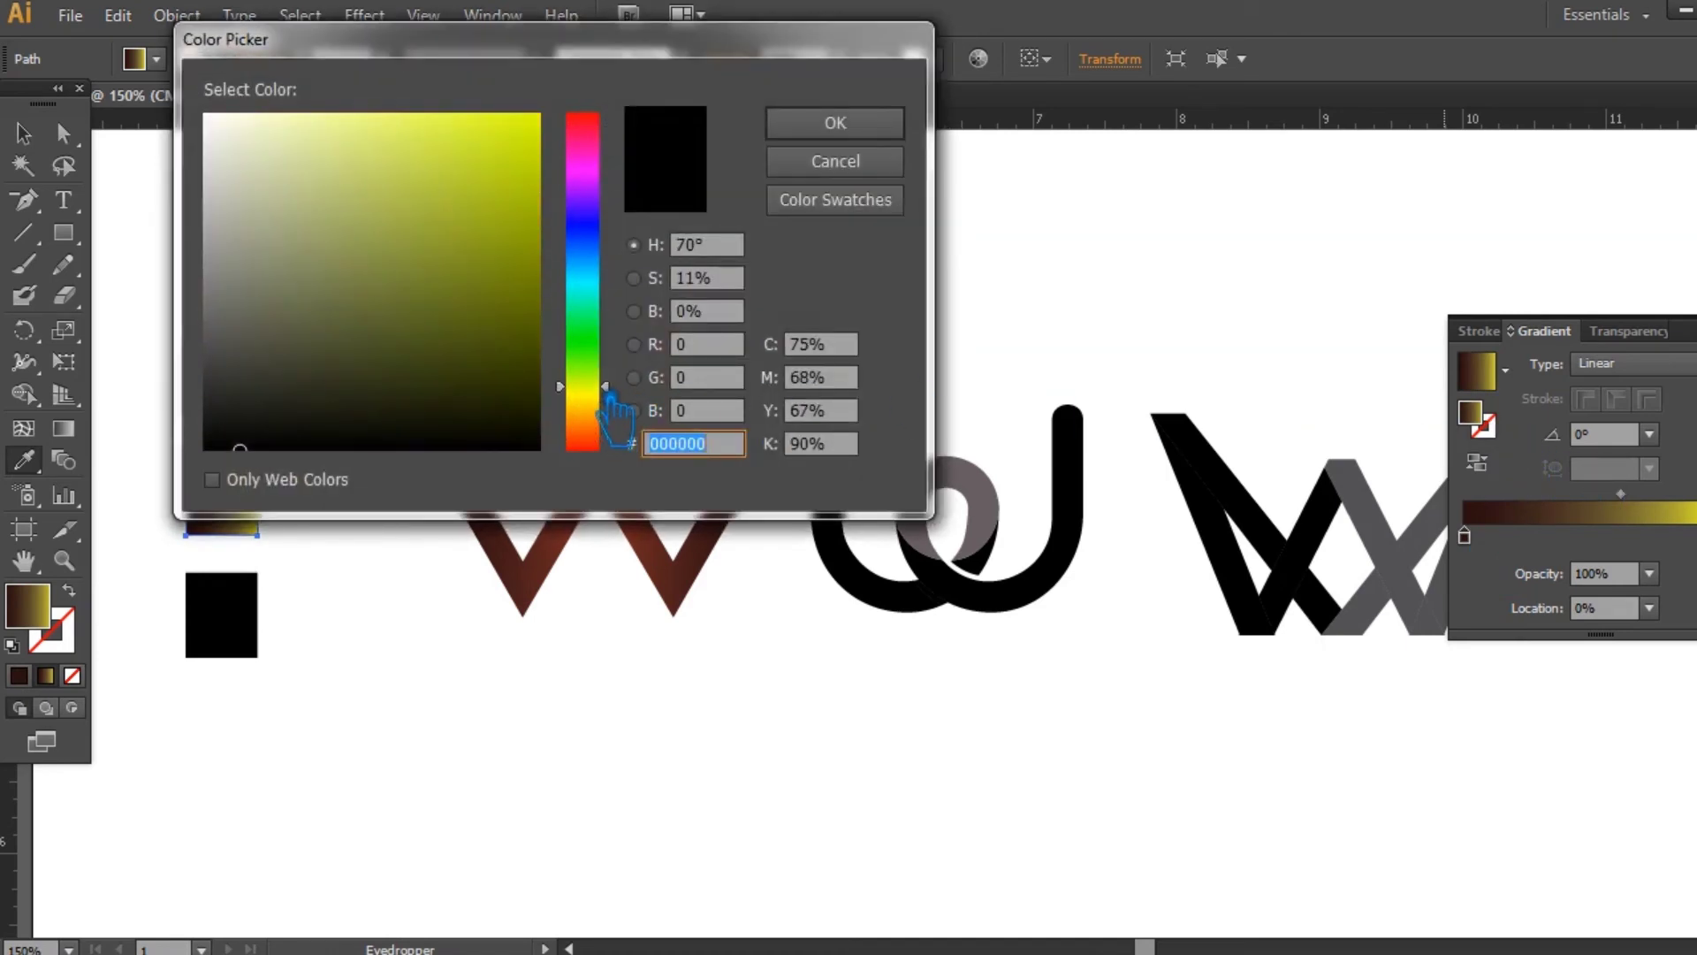
drag(517, 352, 522, 362)
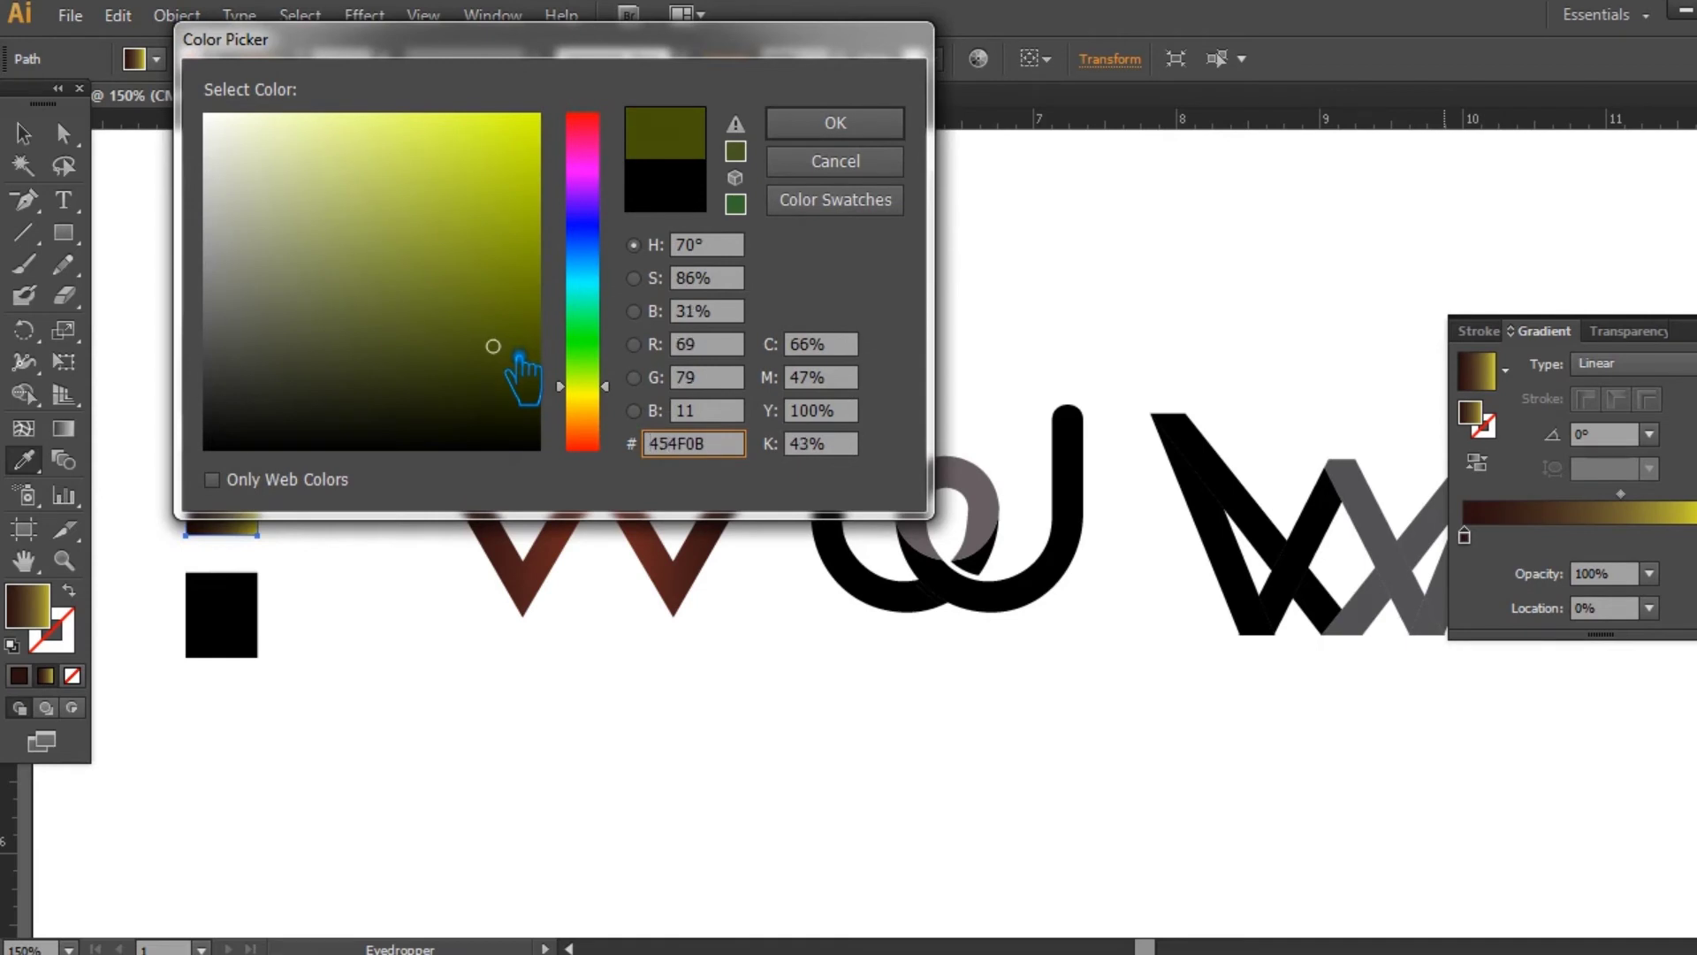
click(835, 124)
key(v)
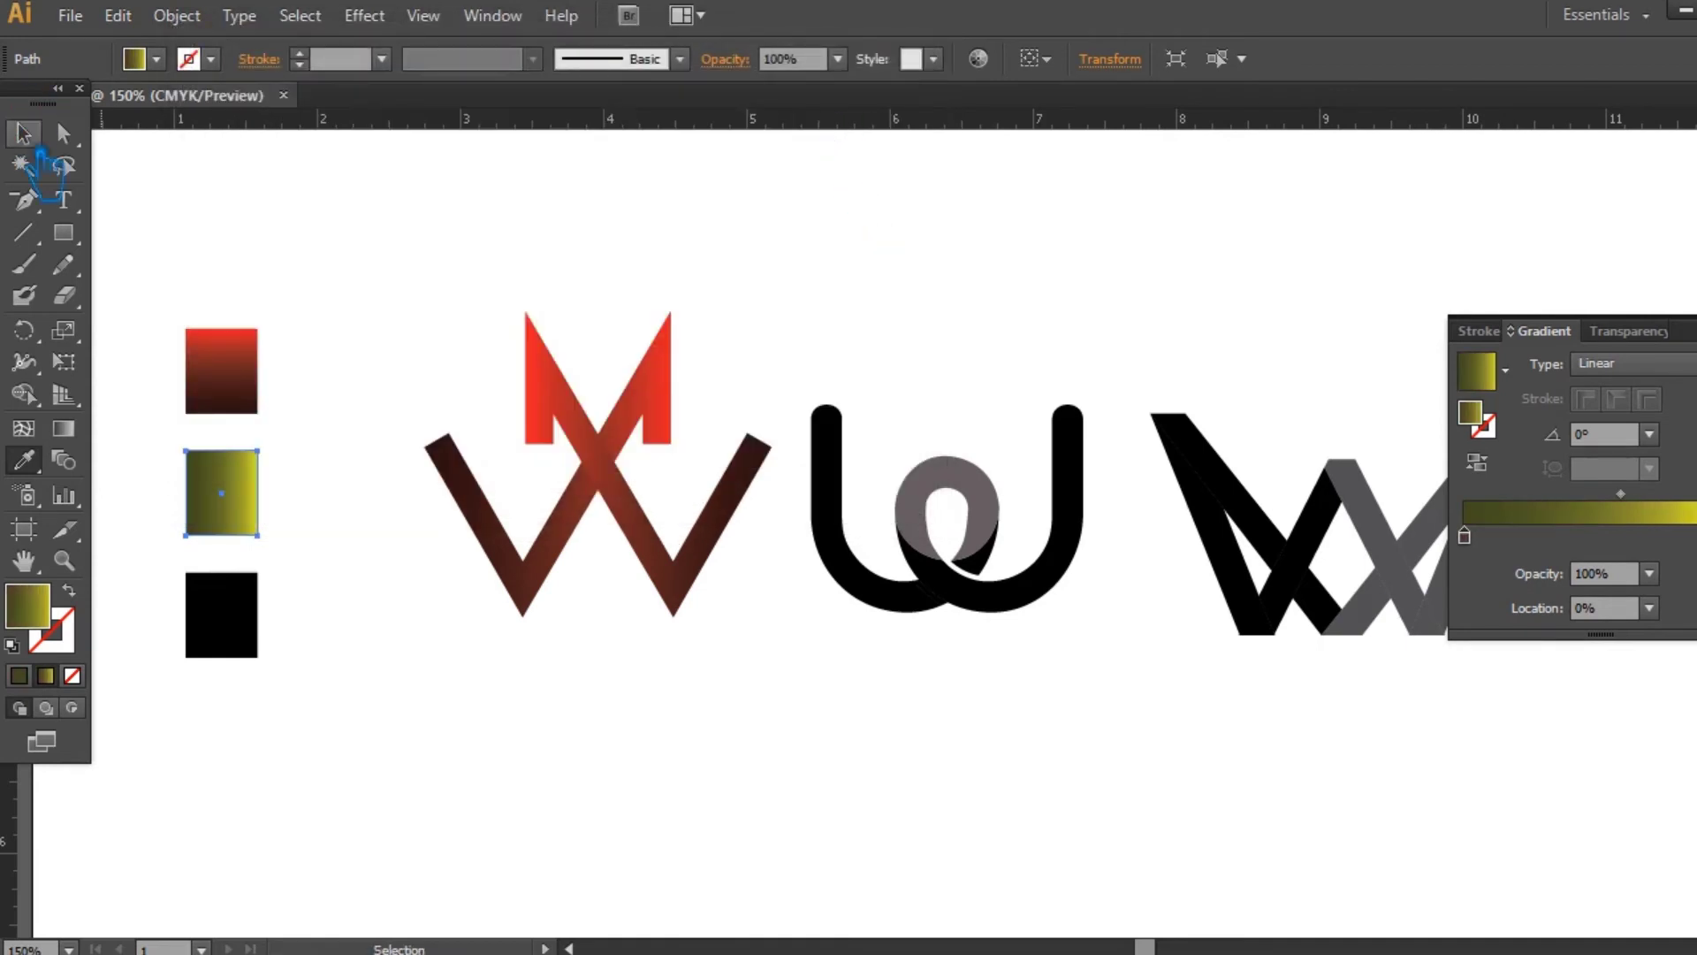
- Redirect the middle rectangle's gradient vertically, running from dark olive at its bottom edge to yellow at its top edge
click(69, 428)
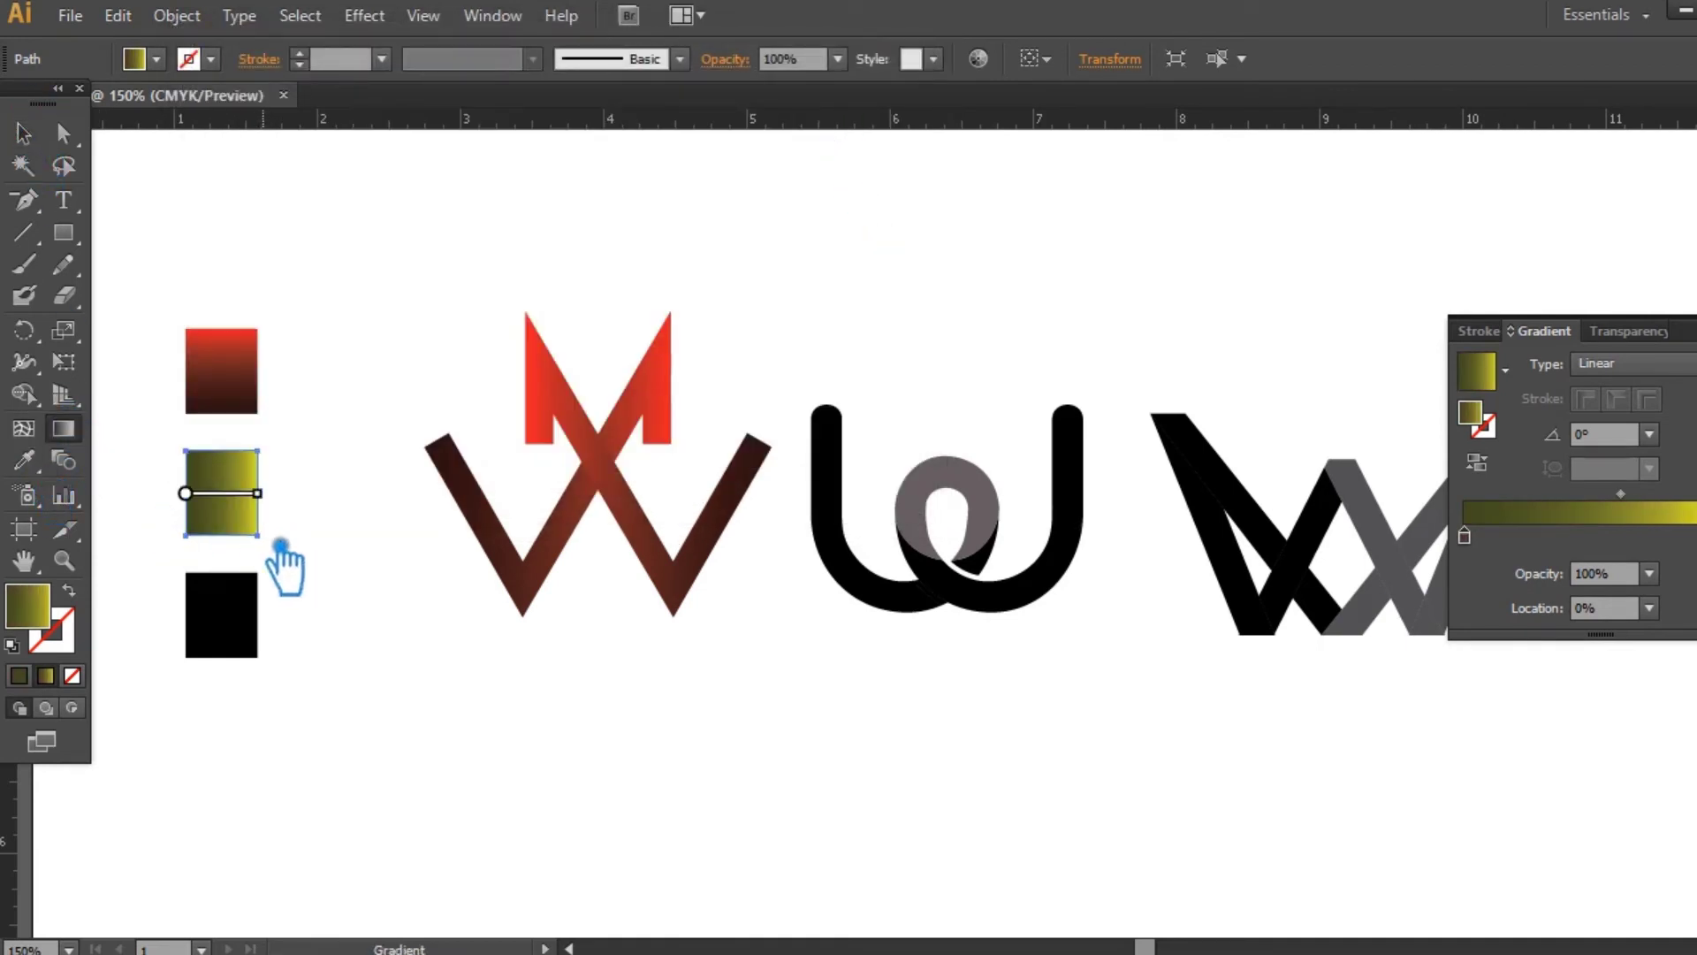
drag(221, 536, 221, 440)
key(v)
- Fill the left and right U strokes of the double-U logo with the olive-to-yellow gradient
click(855, 595)
key(i)
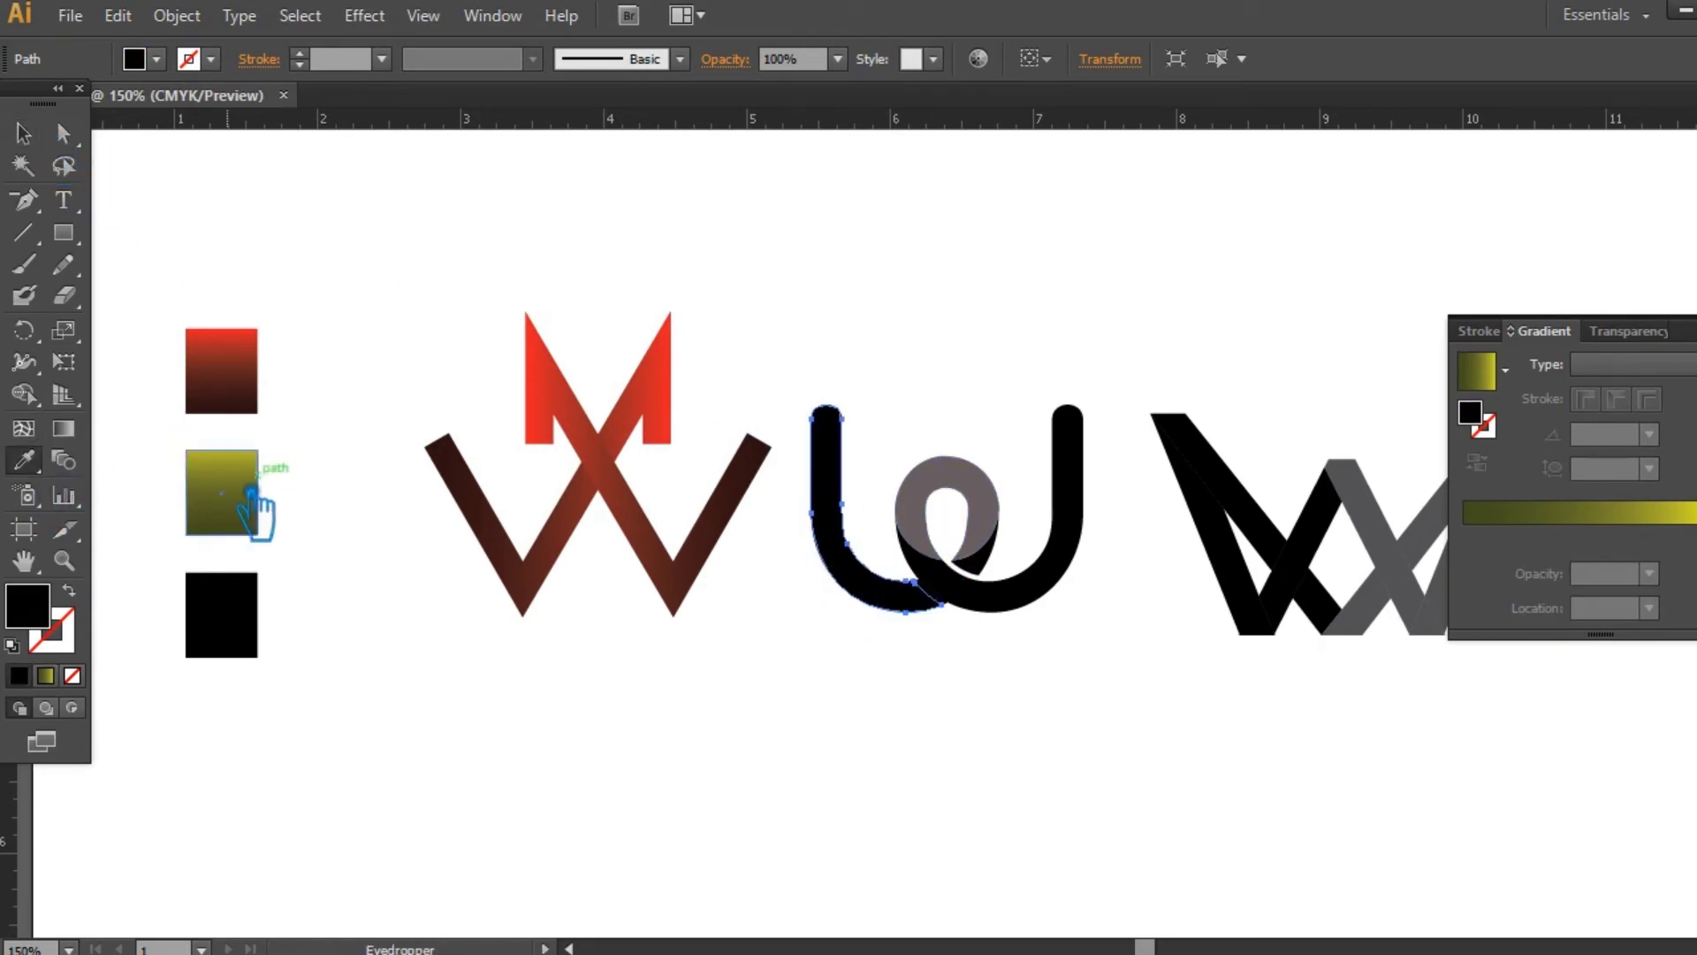
click(256, 492)
click(23, 134)
click(1053, 592)
key(i)
click(864, 538)
click(23, 133)
click(1117, 728)
- Fill the double-U's grey centre loop with the olive-to-yellow gradient and change its type to Radial
click(965, 482)
key(i)
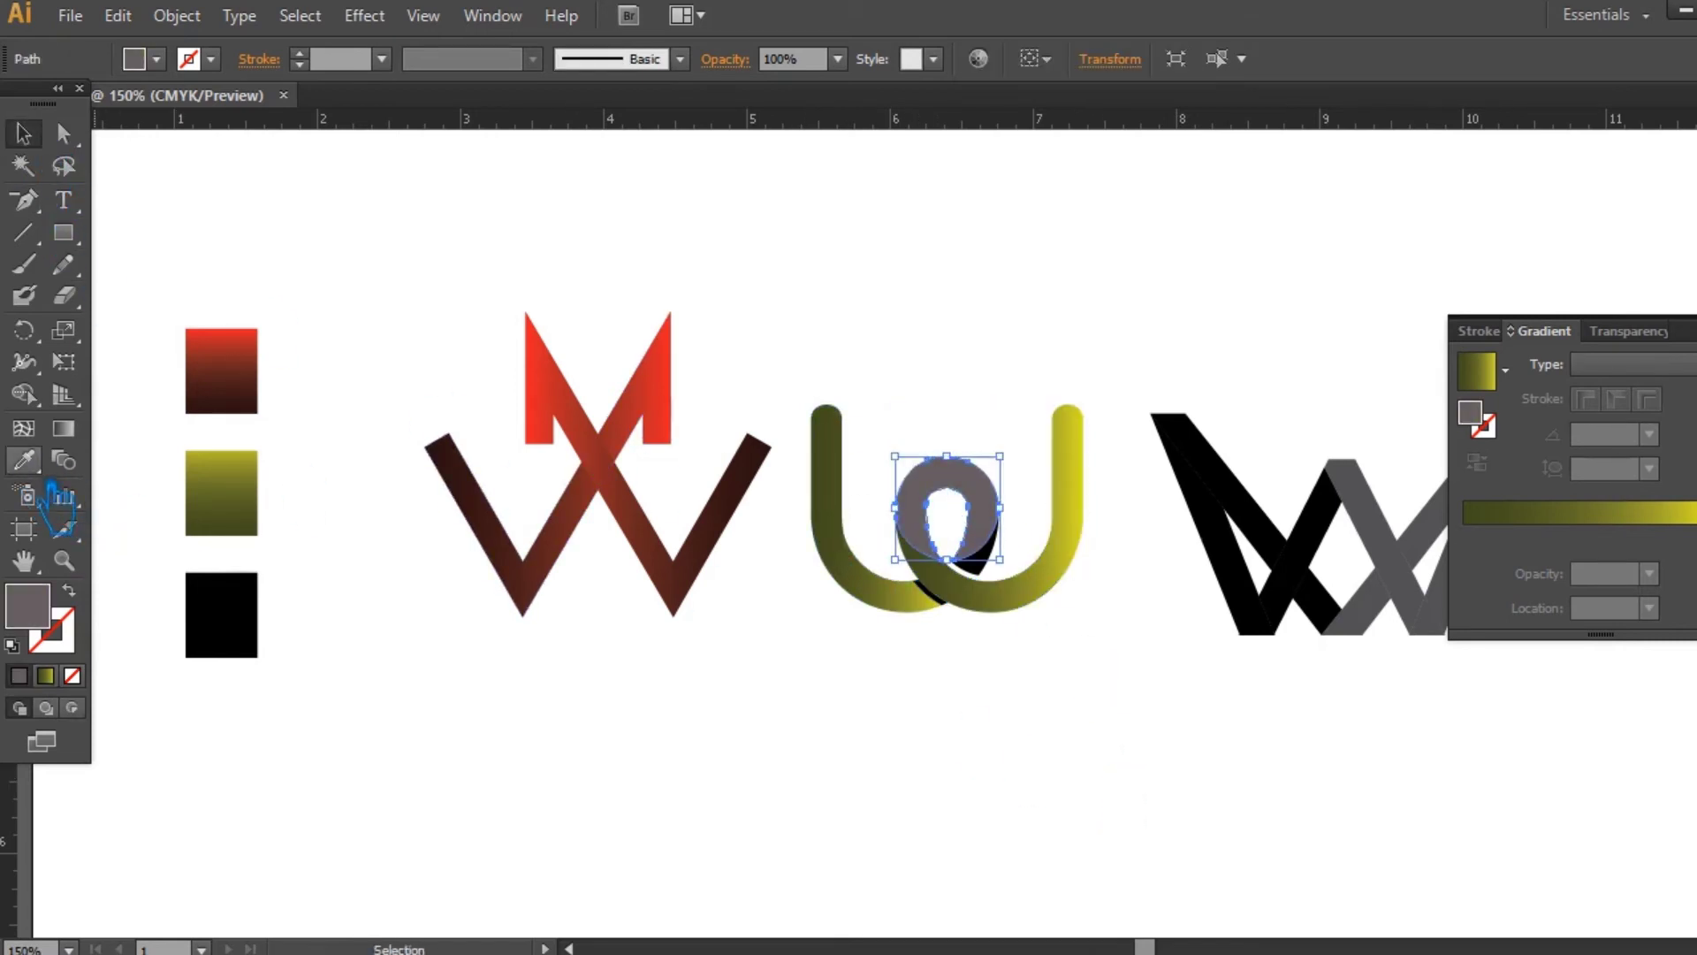
click(255, 499)
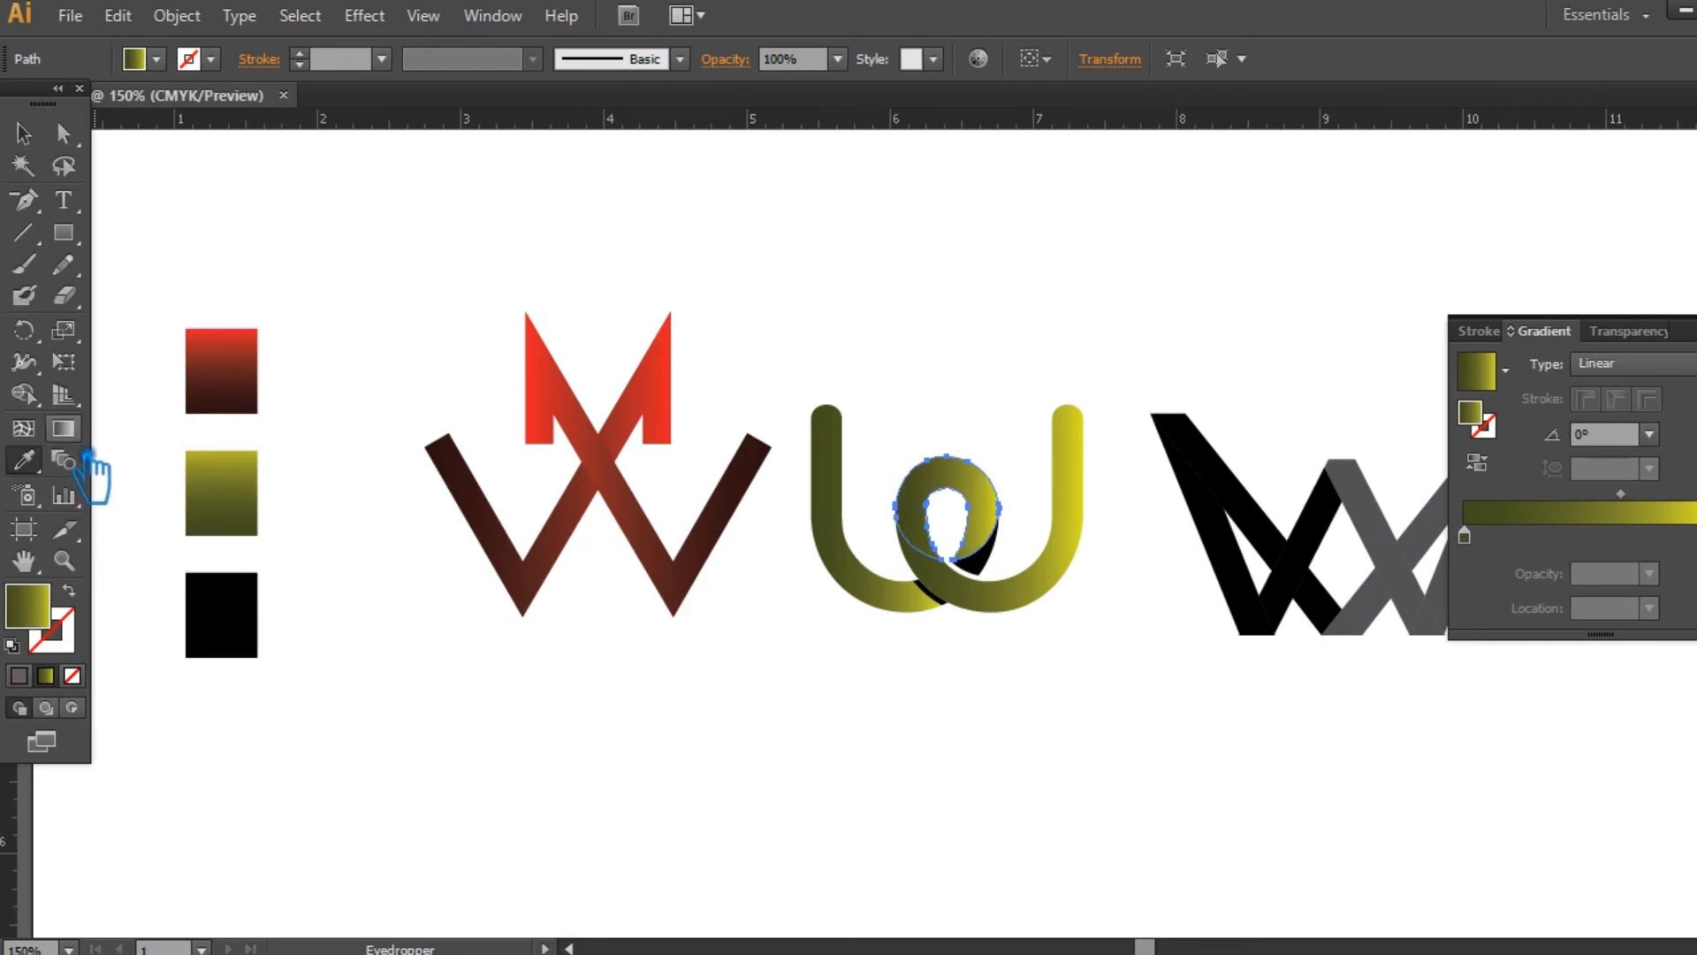
click(1631, 363)
click(1616, 421)
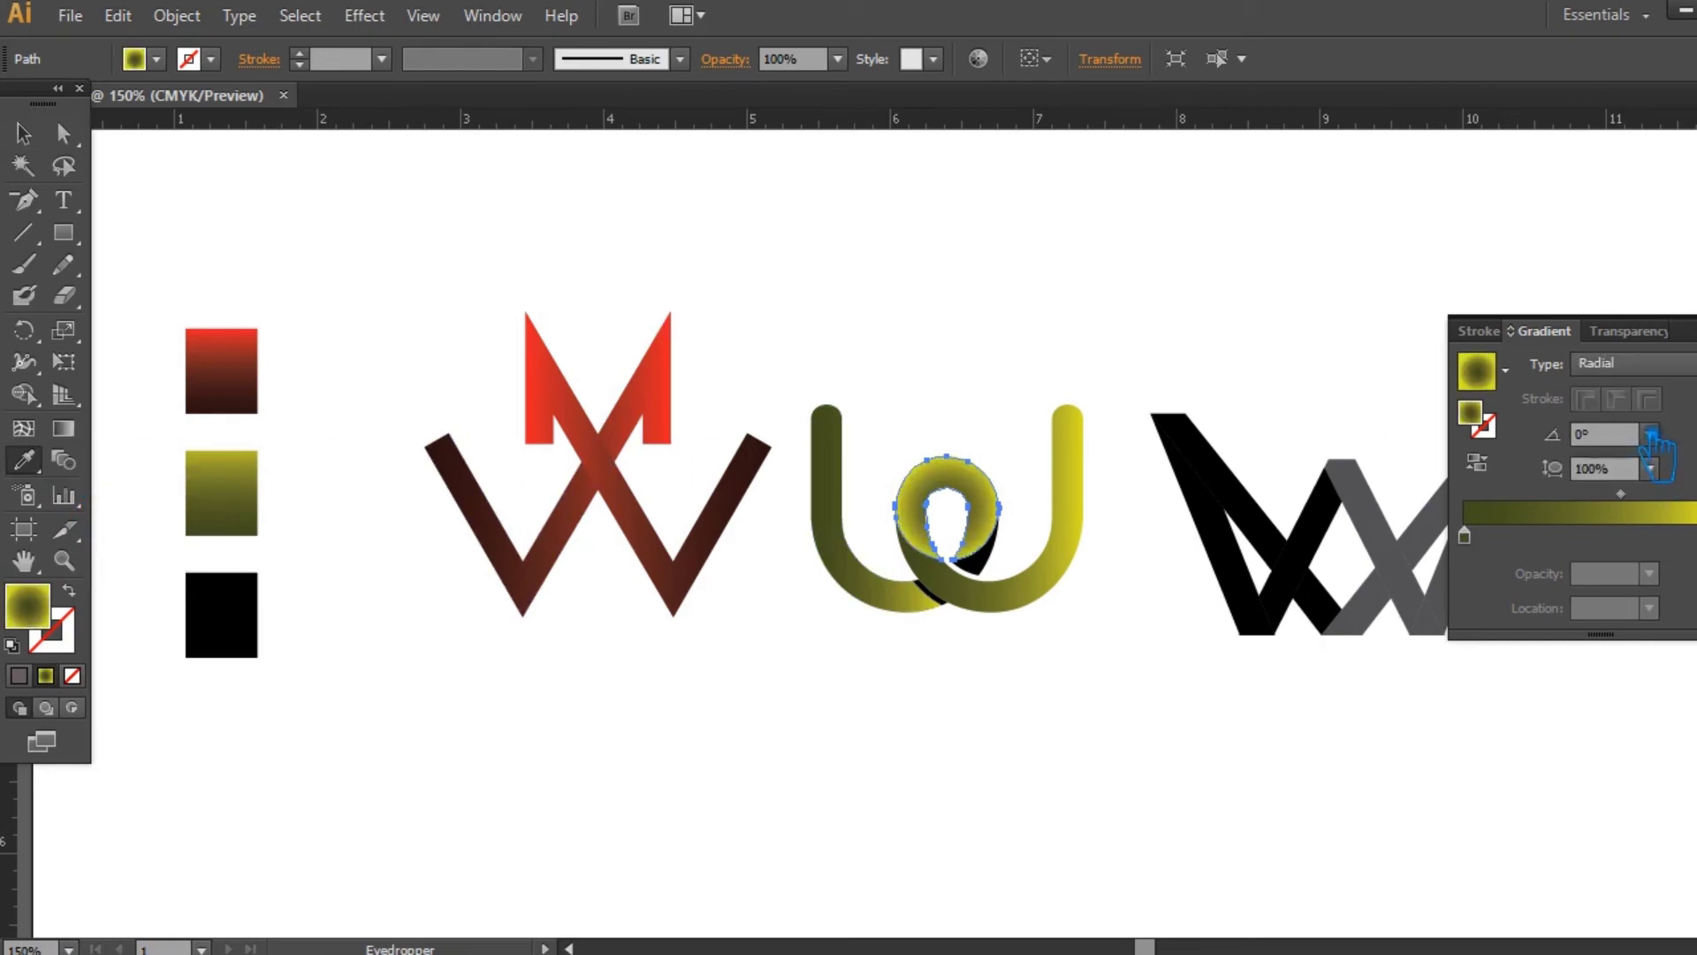
- Extend the loop's radial gradient slightly beyond the loop's right edge
click(63, 428)
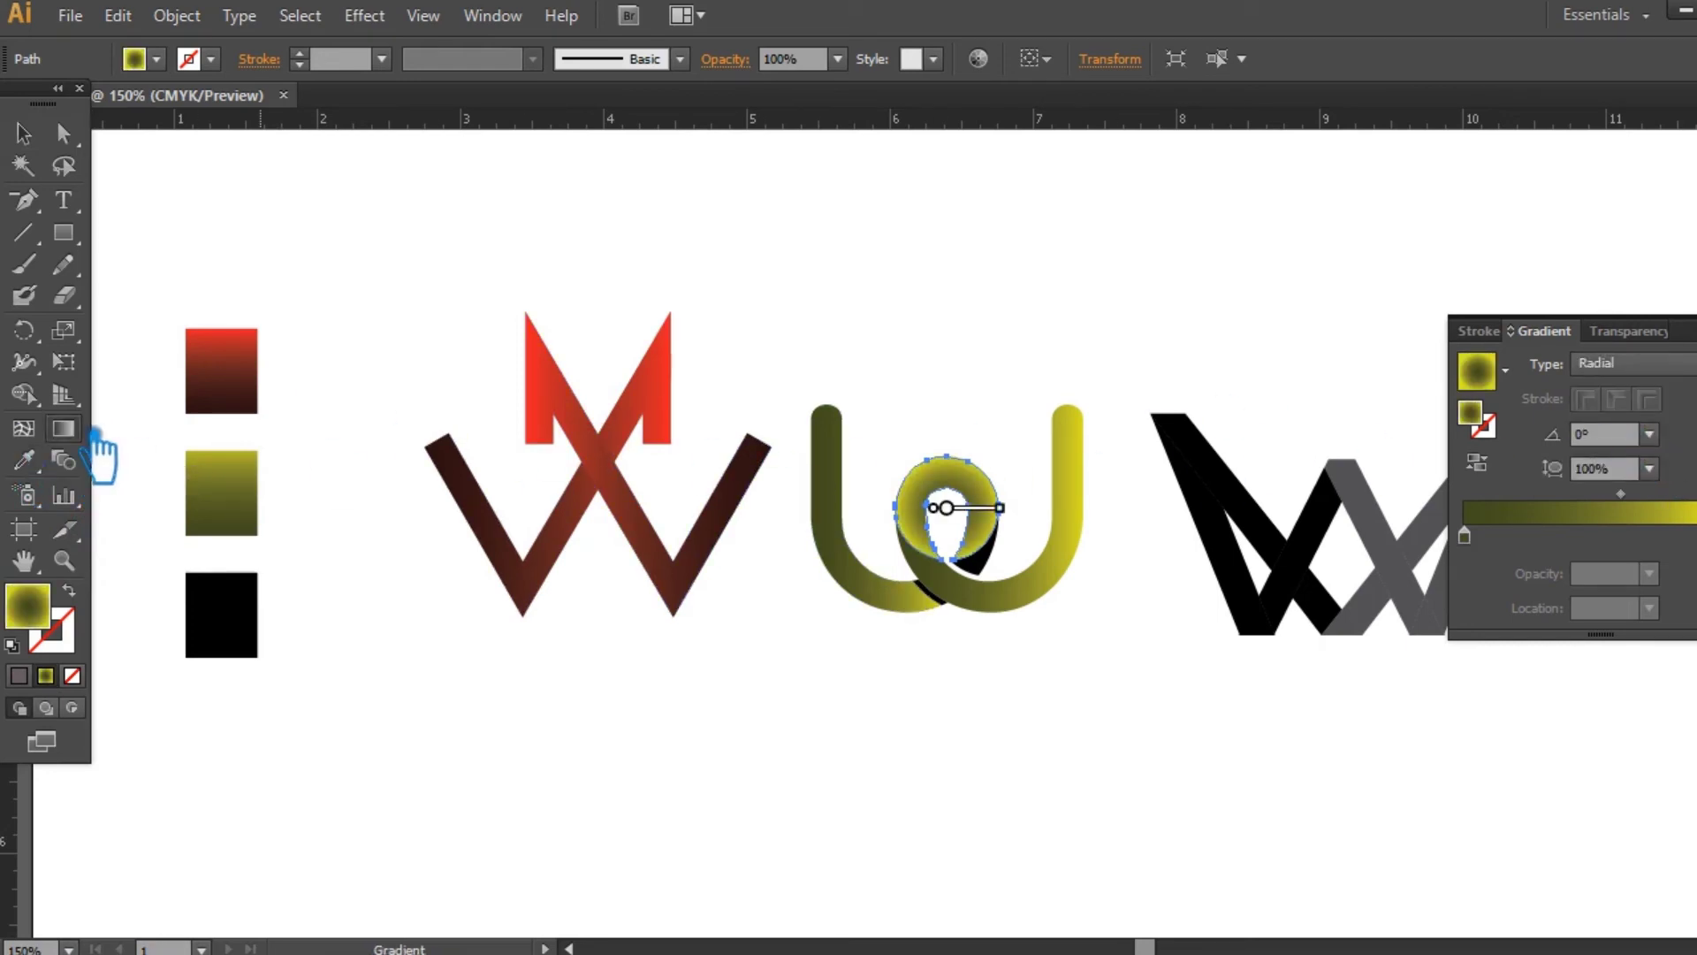
mouse_move(1001, 508)
mouse_down()
mouse_move(958, 515)
mouse_move(1028, 523)
mouse_move(1018, 508)
mouse_up()
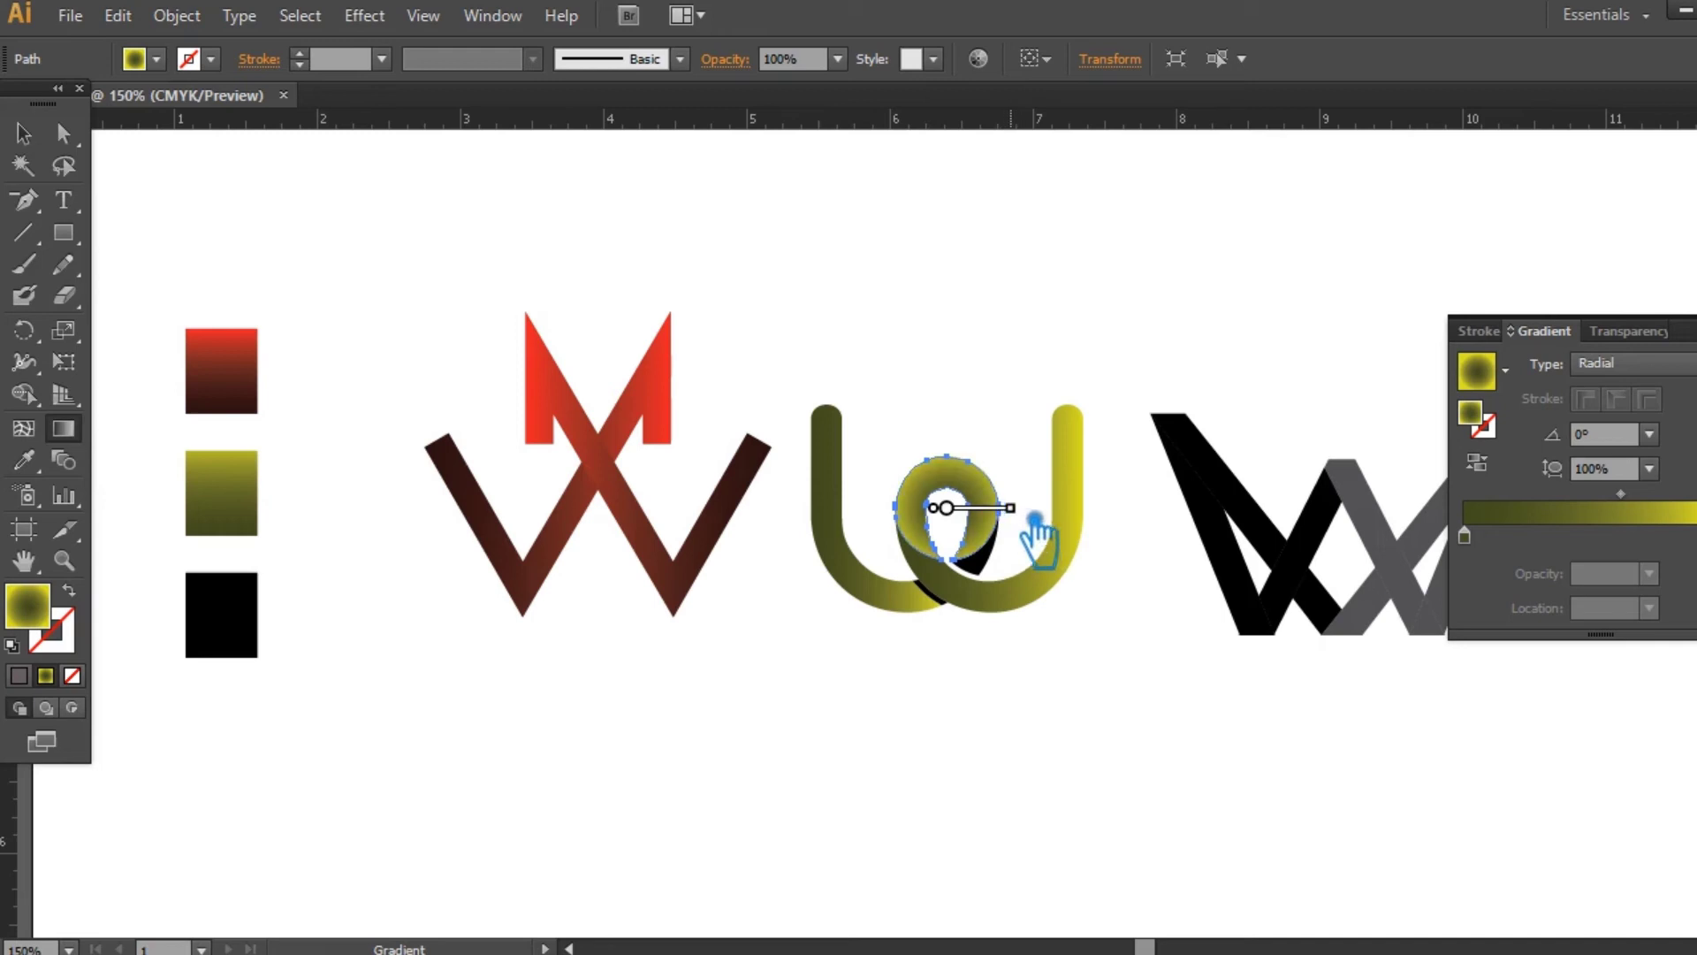
click(368, 236)
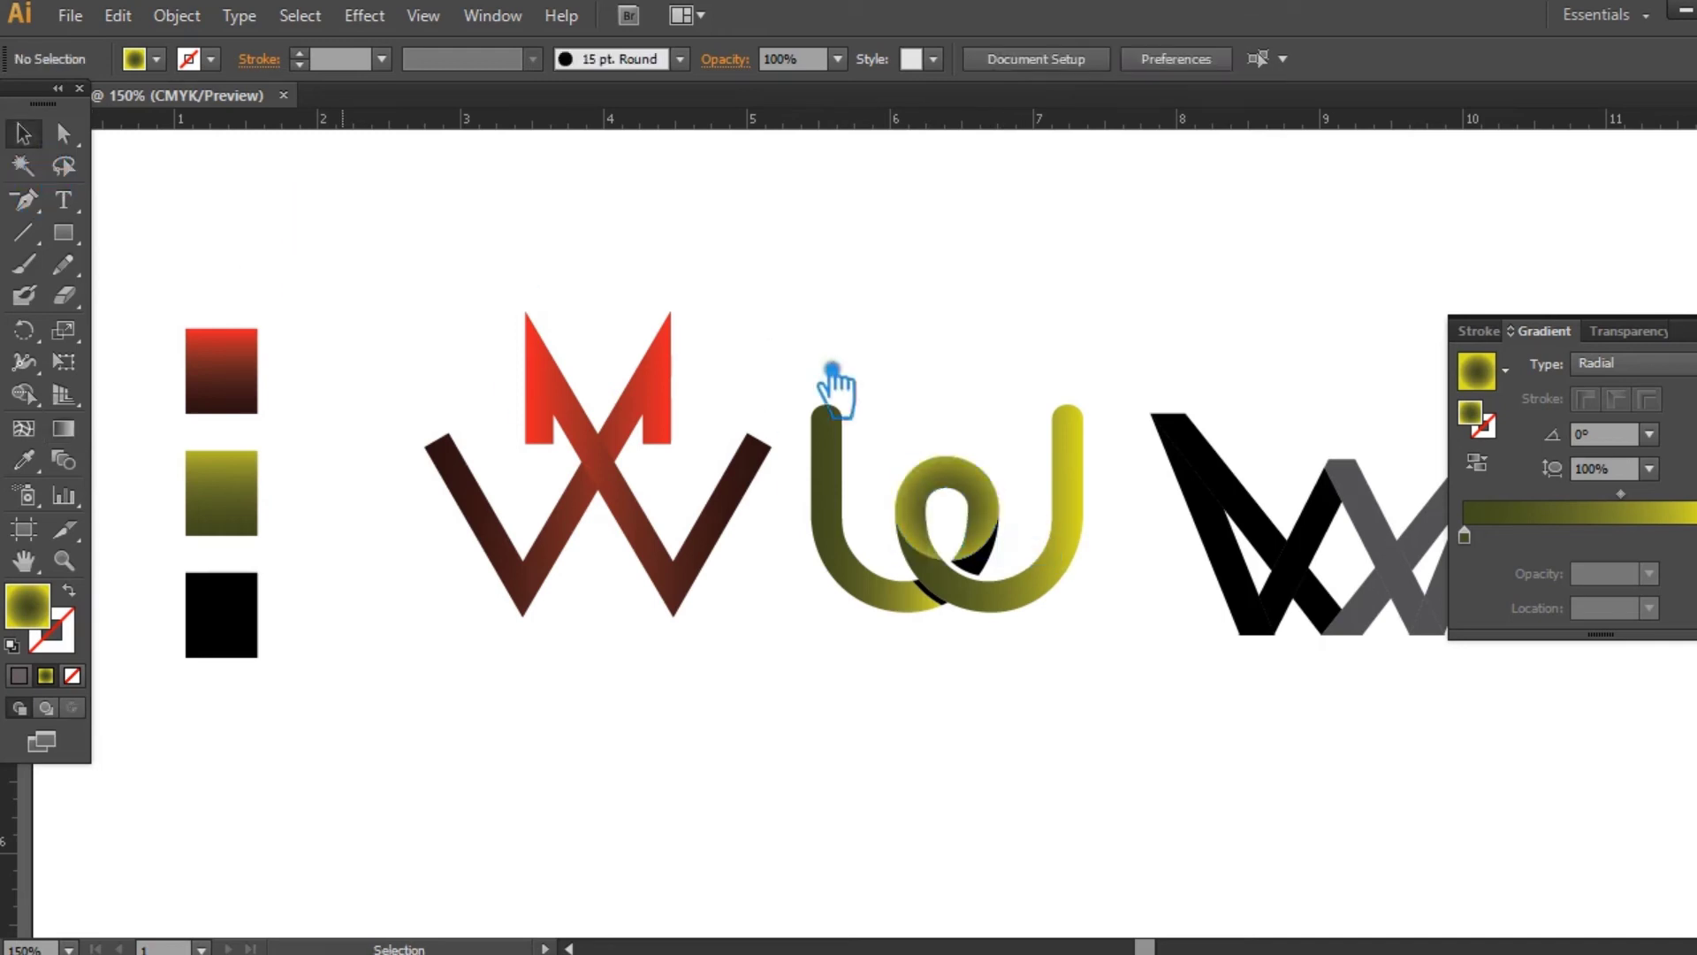
- Fill the black sliver beneath the loop's right side with the left U stroke's olive-to-yellow gradient
click(1008, 565)
click(23, 459)
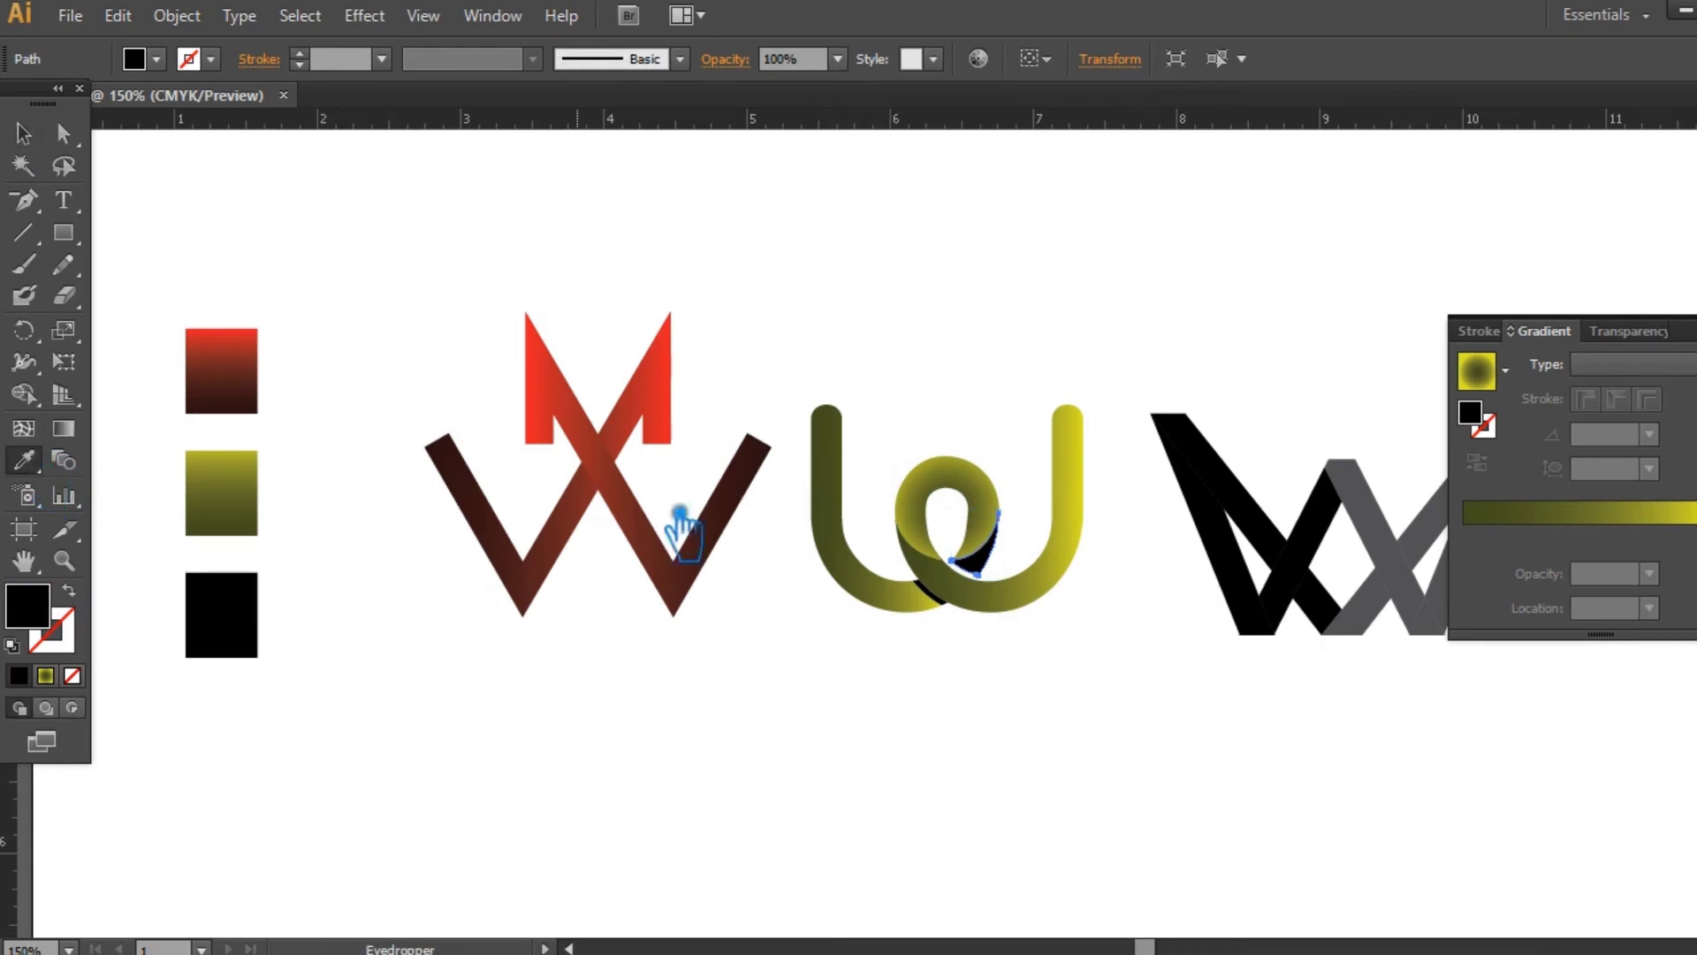
click(943, 500)
click(852, 575)
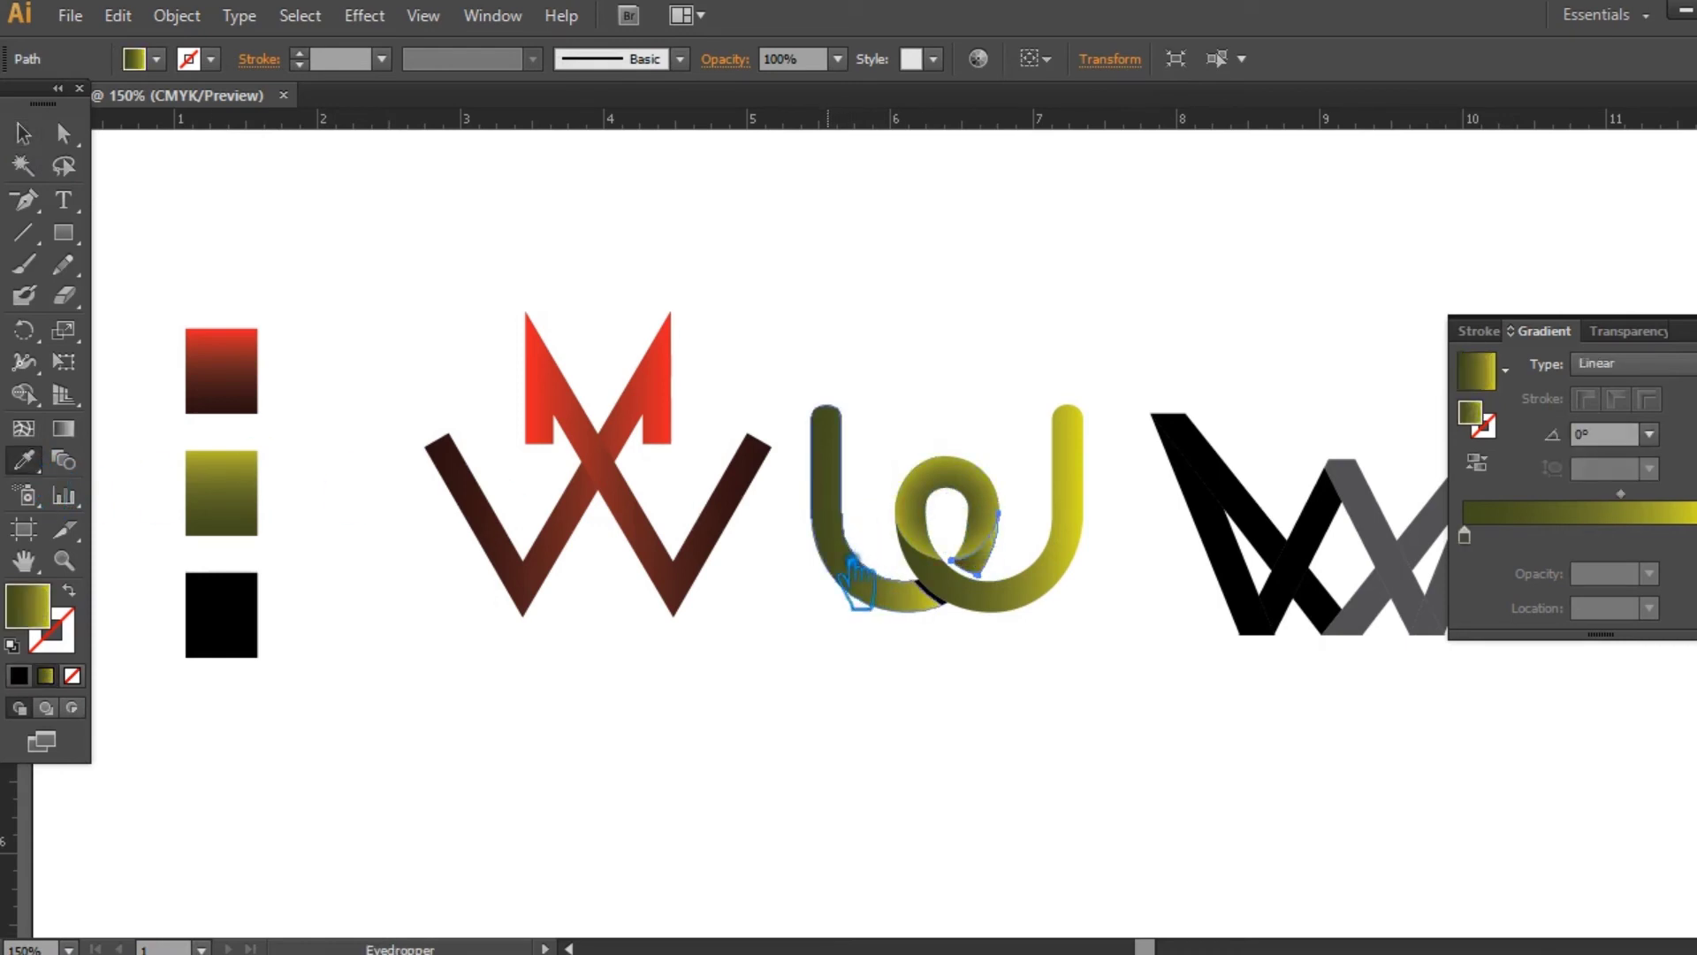
click(23, 133)
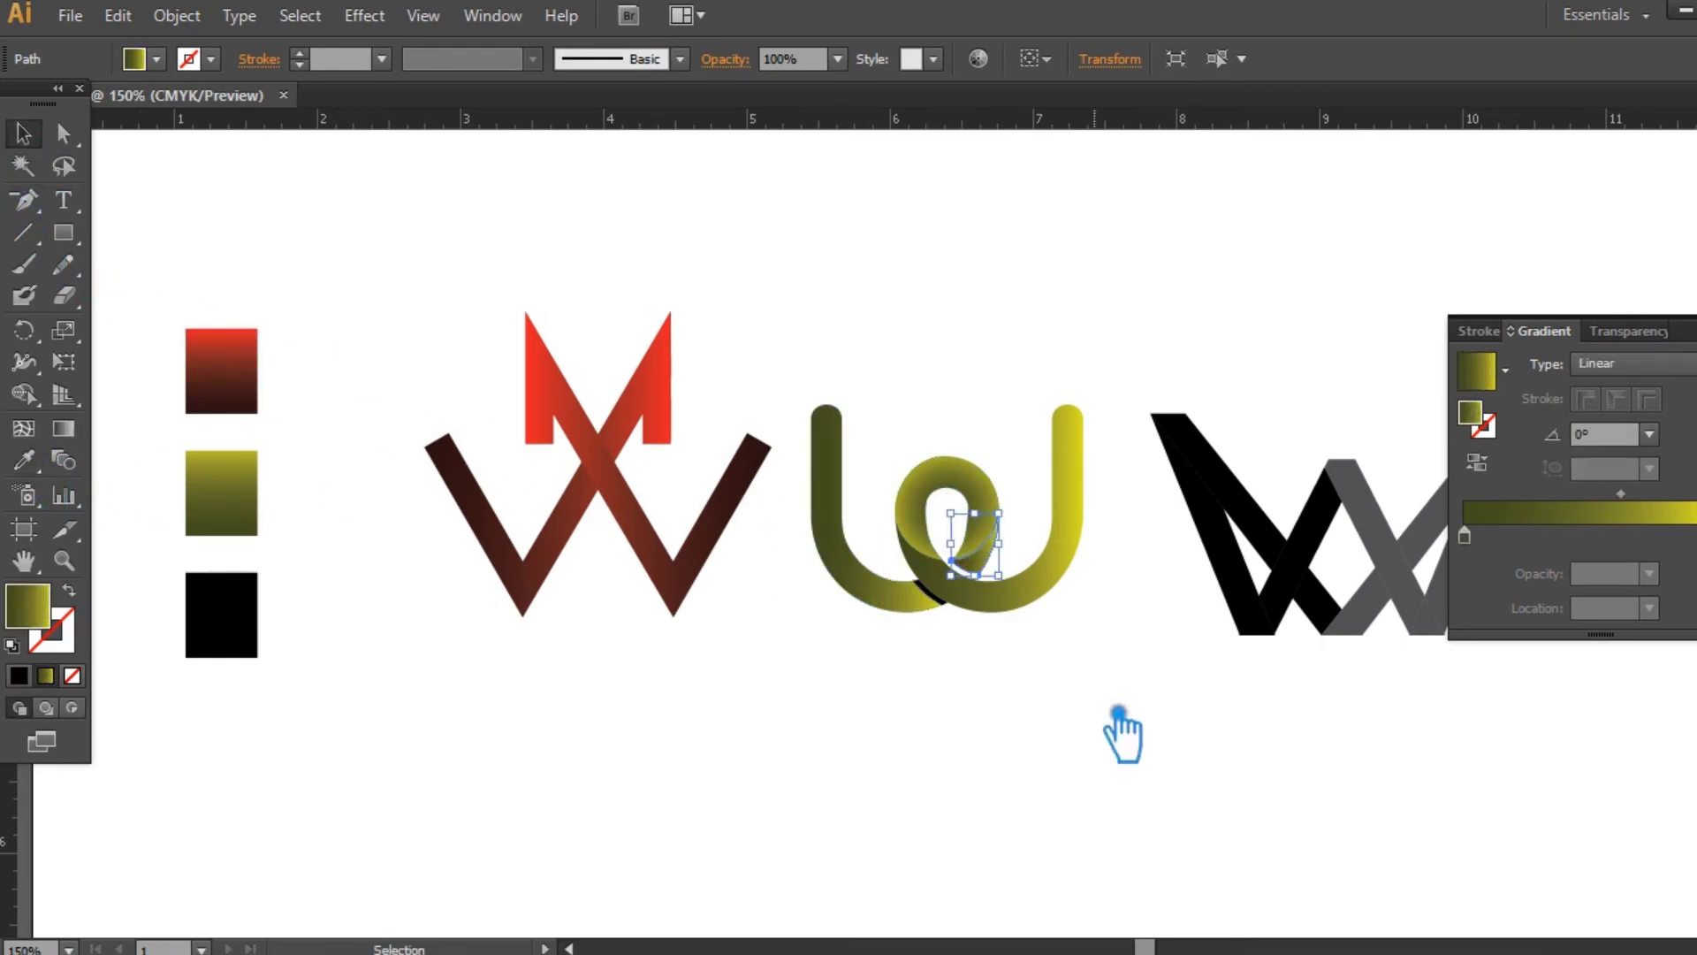
click(1083, 683)
- Fill the small black piece where the two U strokes cross with the middle rectangle's gradient
click(930, 590)
click(24, 460)
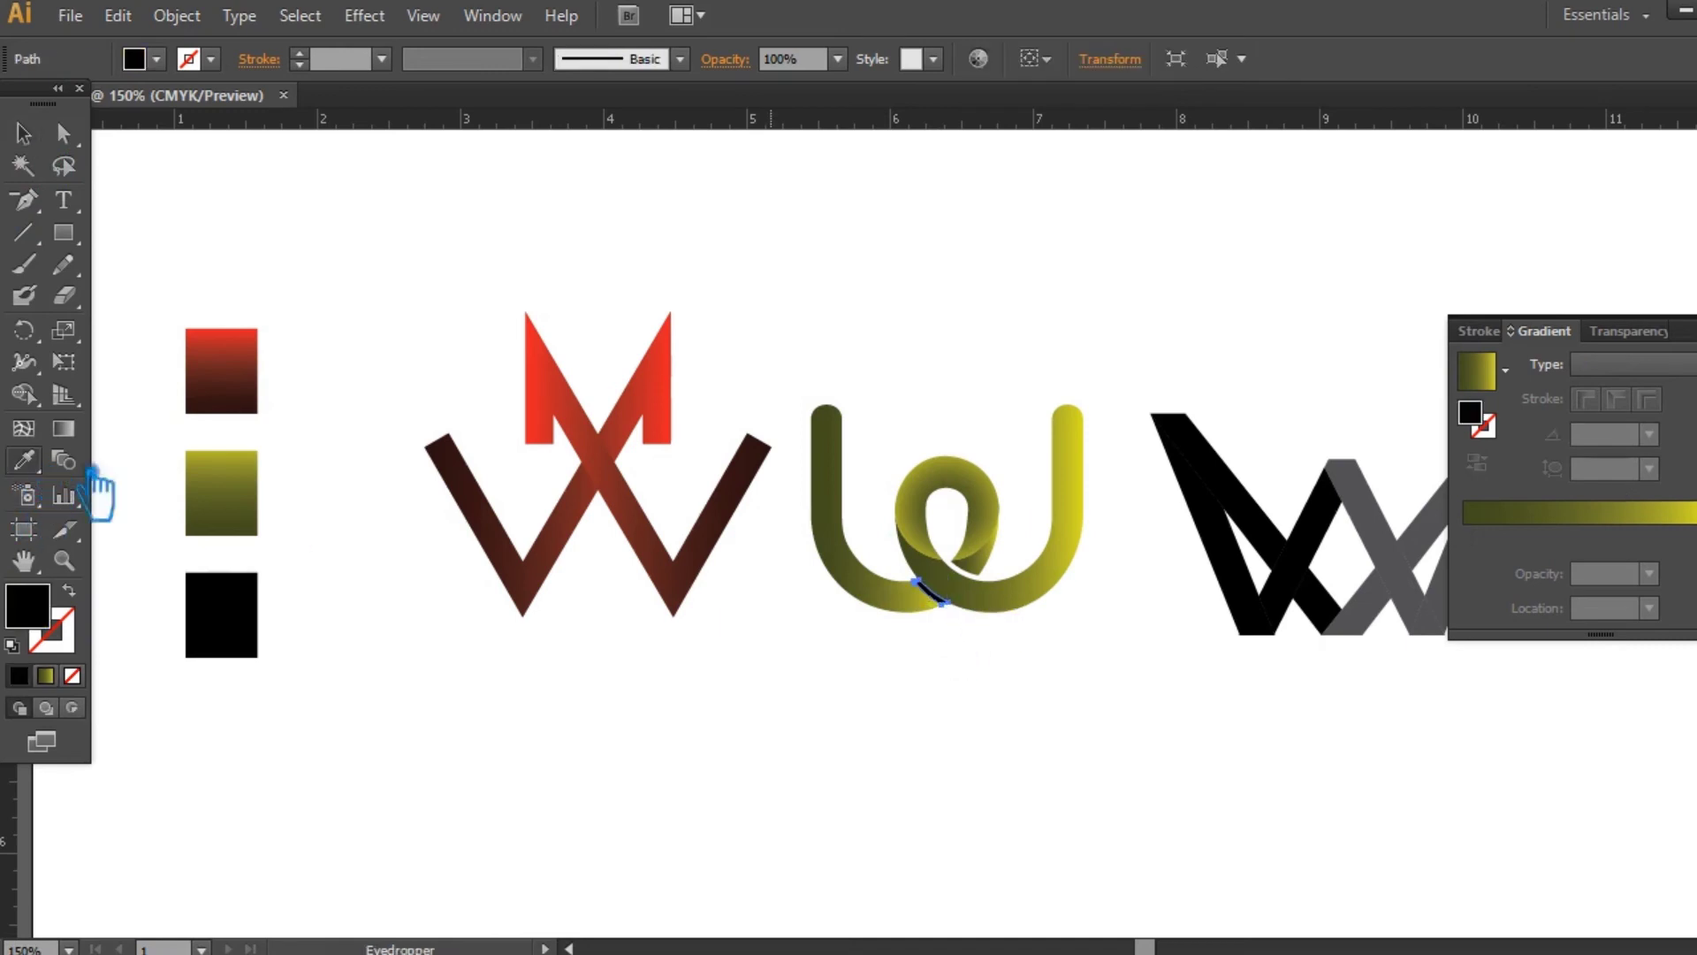
click(234, 511)
click(24, 133)
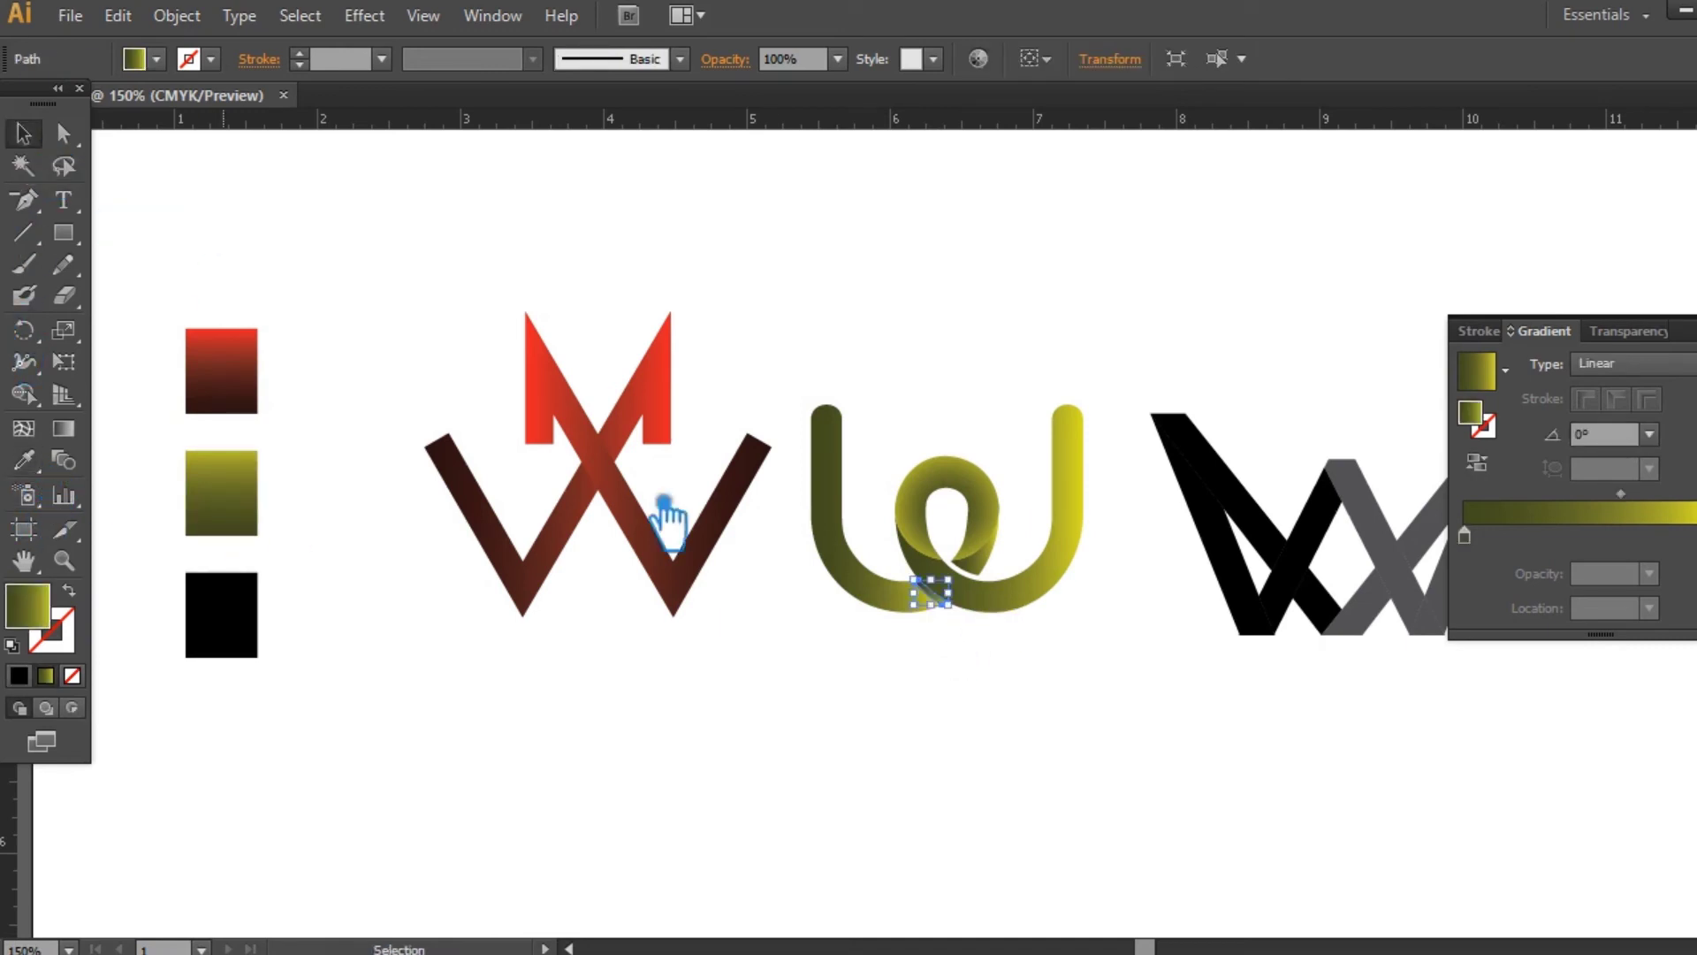
click(980, 730)
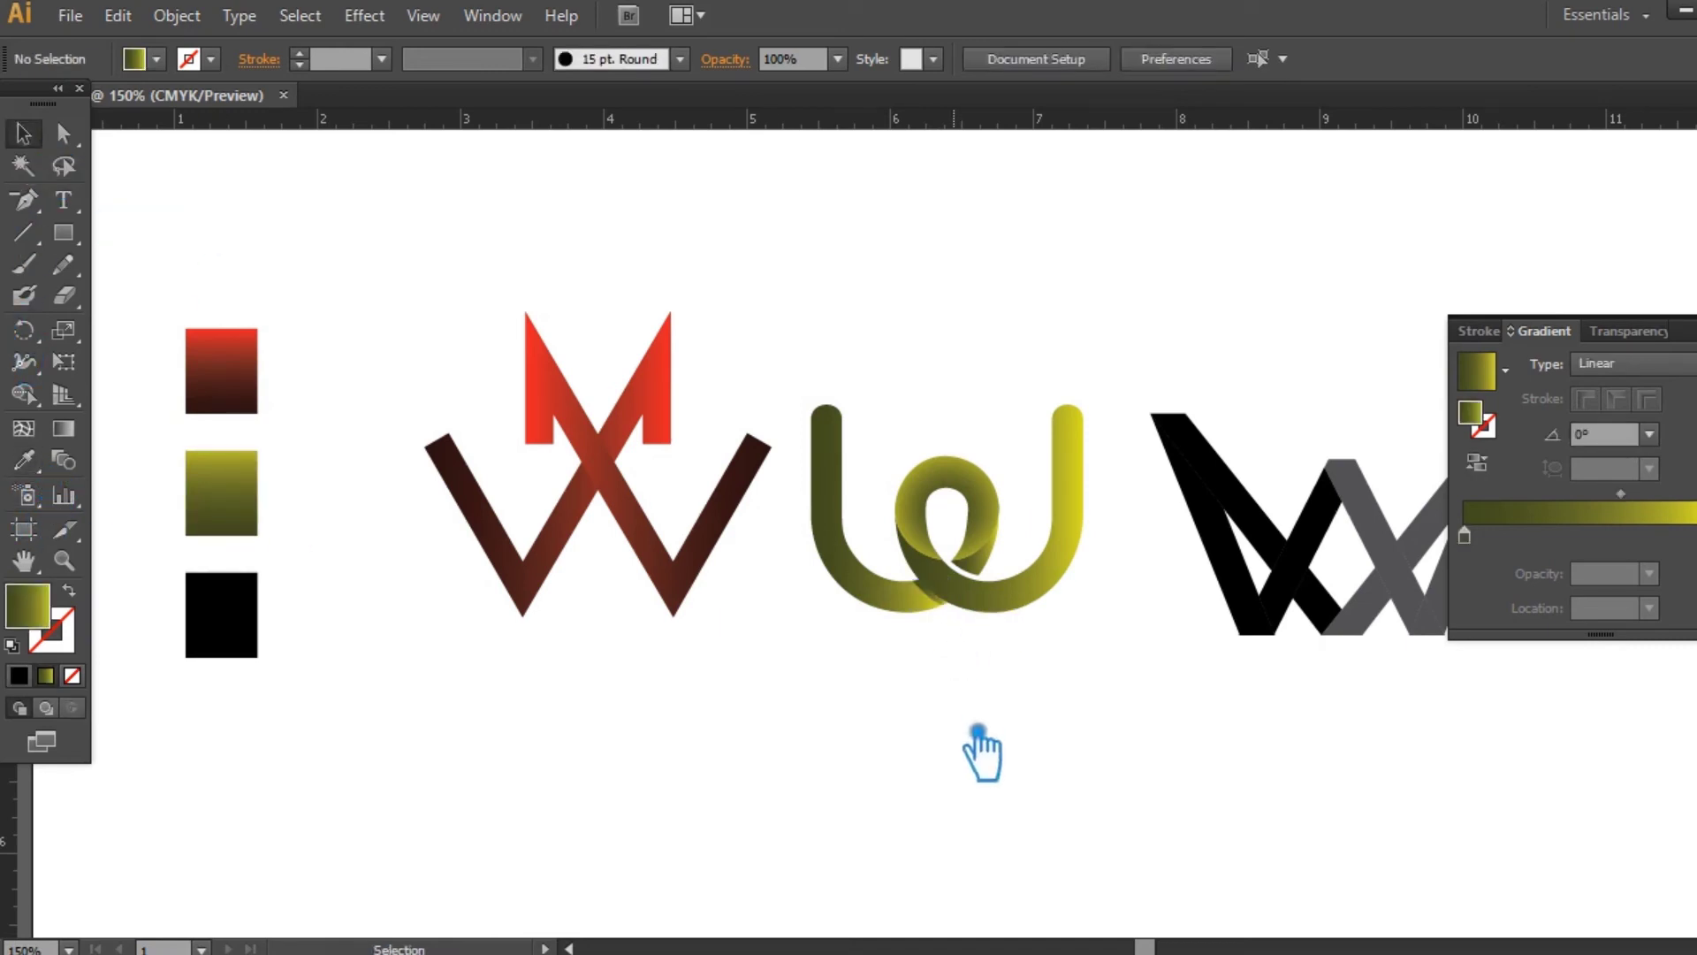
- Pull the loop's radial gradient back to the loop's right edge and set its midpoint to 81.62%
drag(1101, 764, 1004, 781)
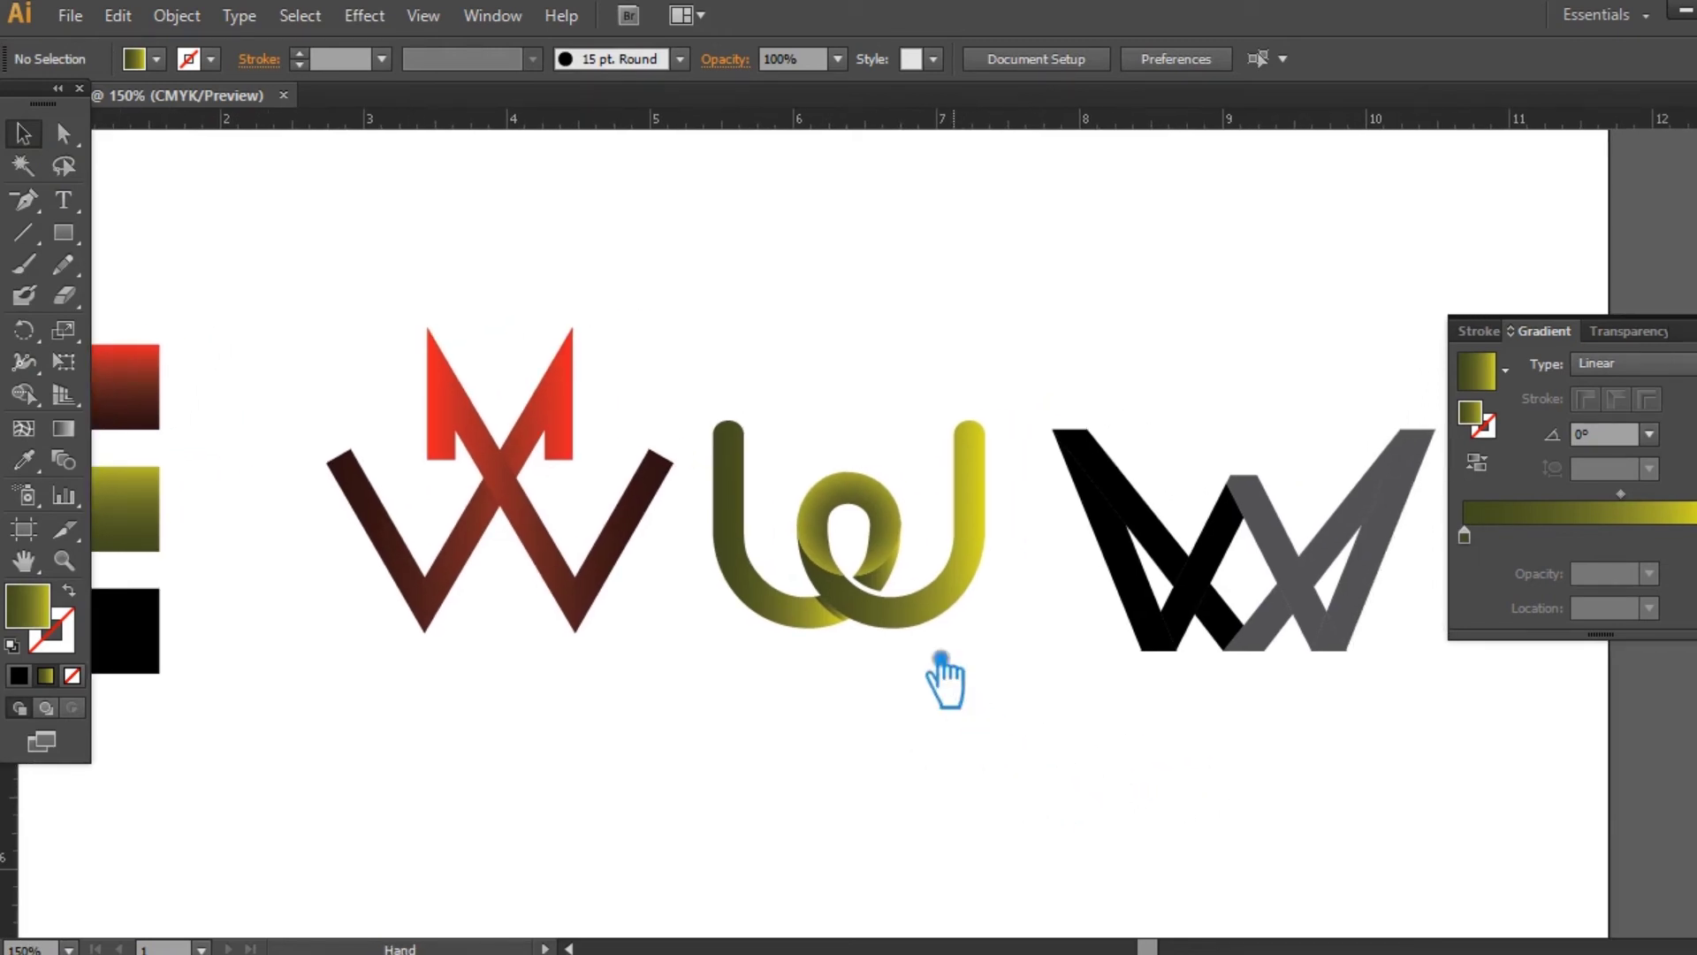
click(876, 489)
click(62, 427)
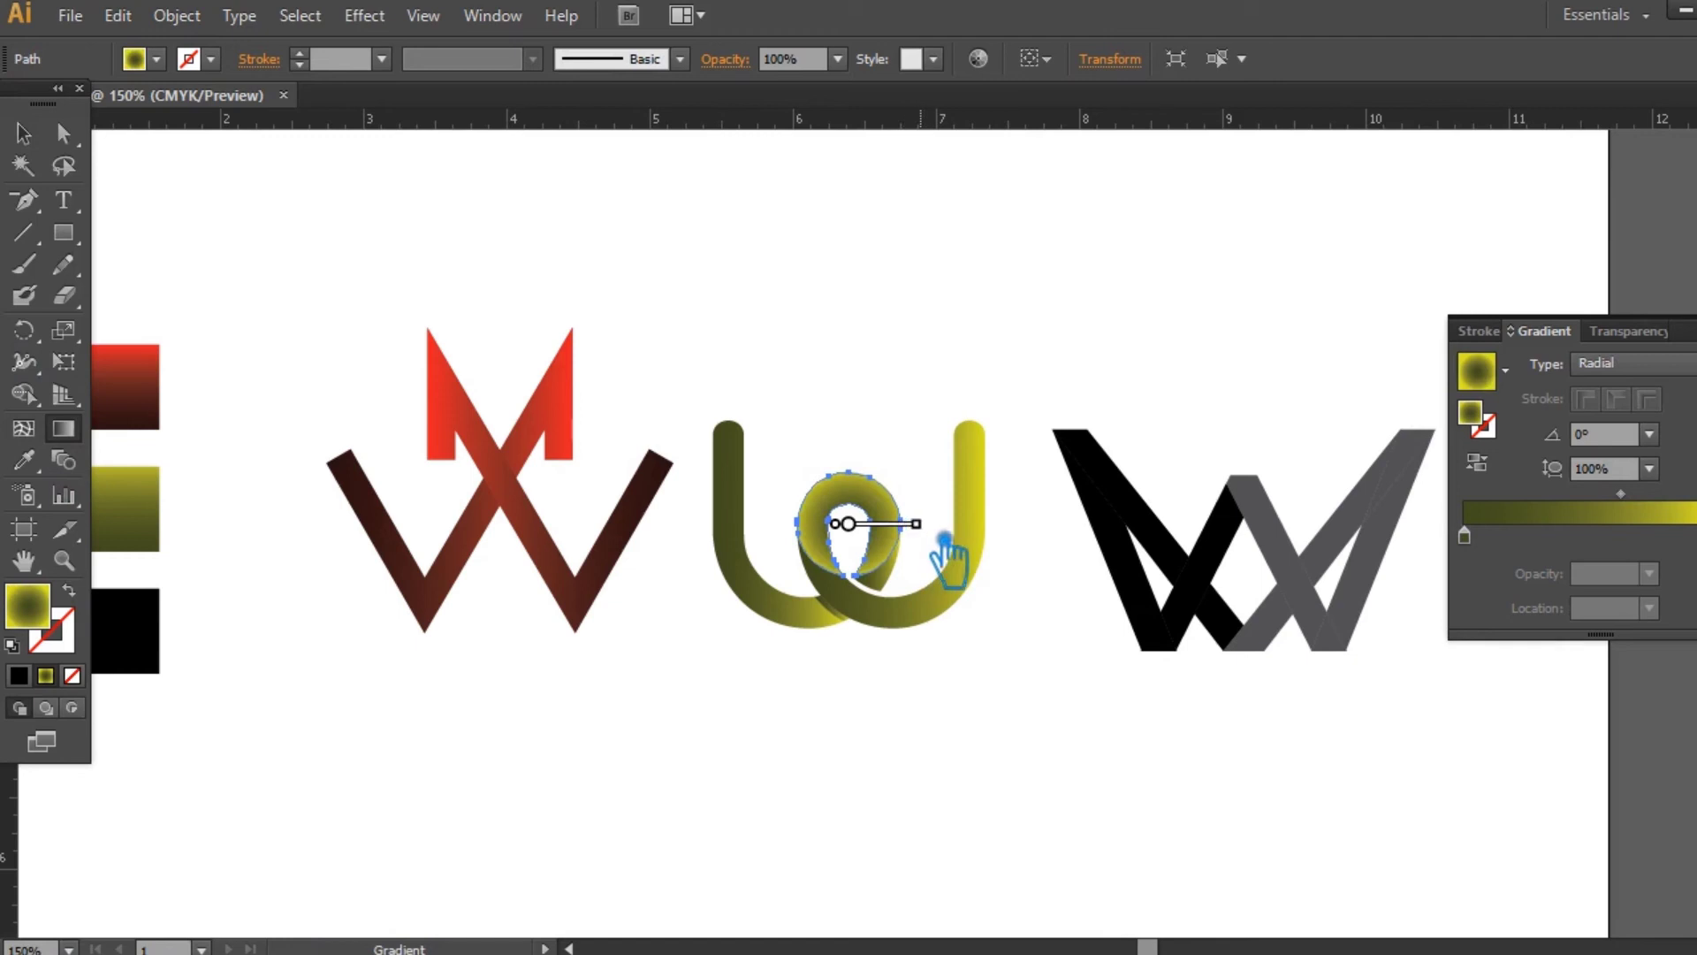
drag(915, 524, 920, 524)
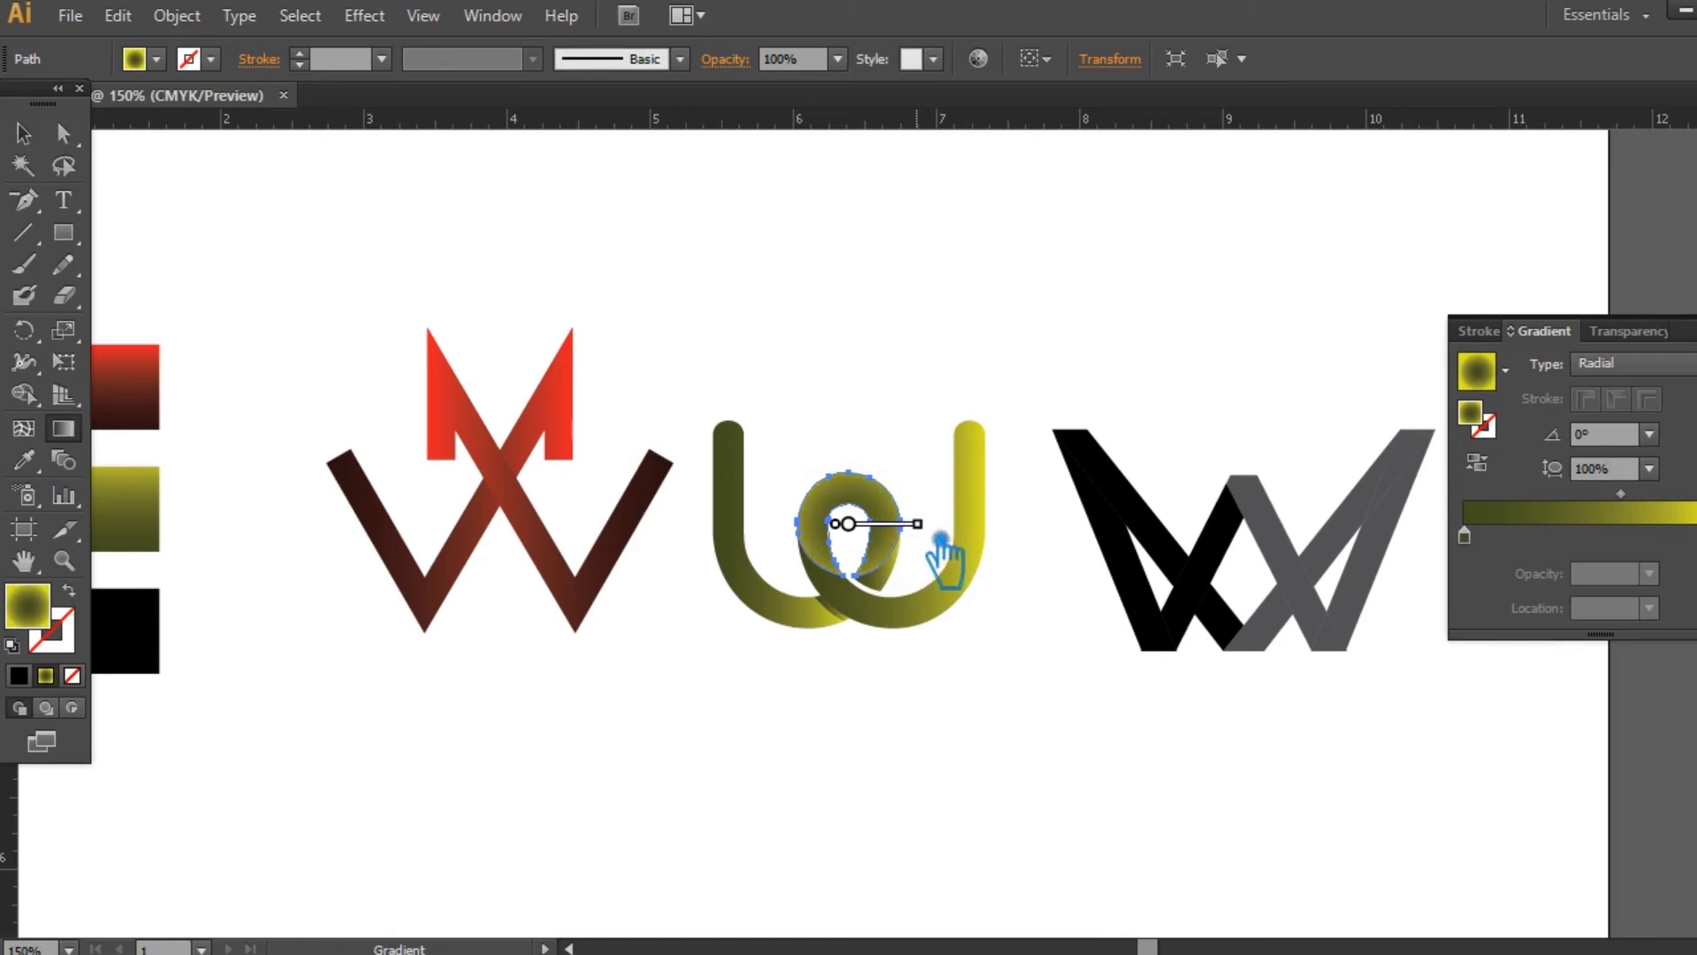
drag(1670, 502, 1625, 519)
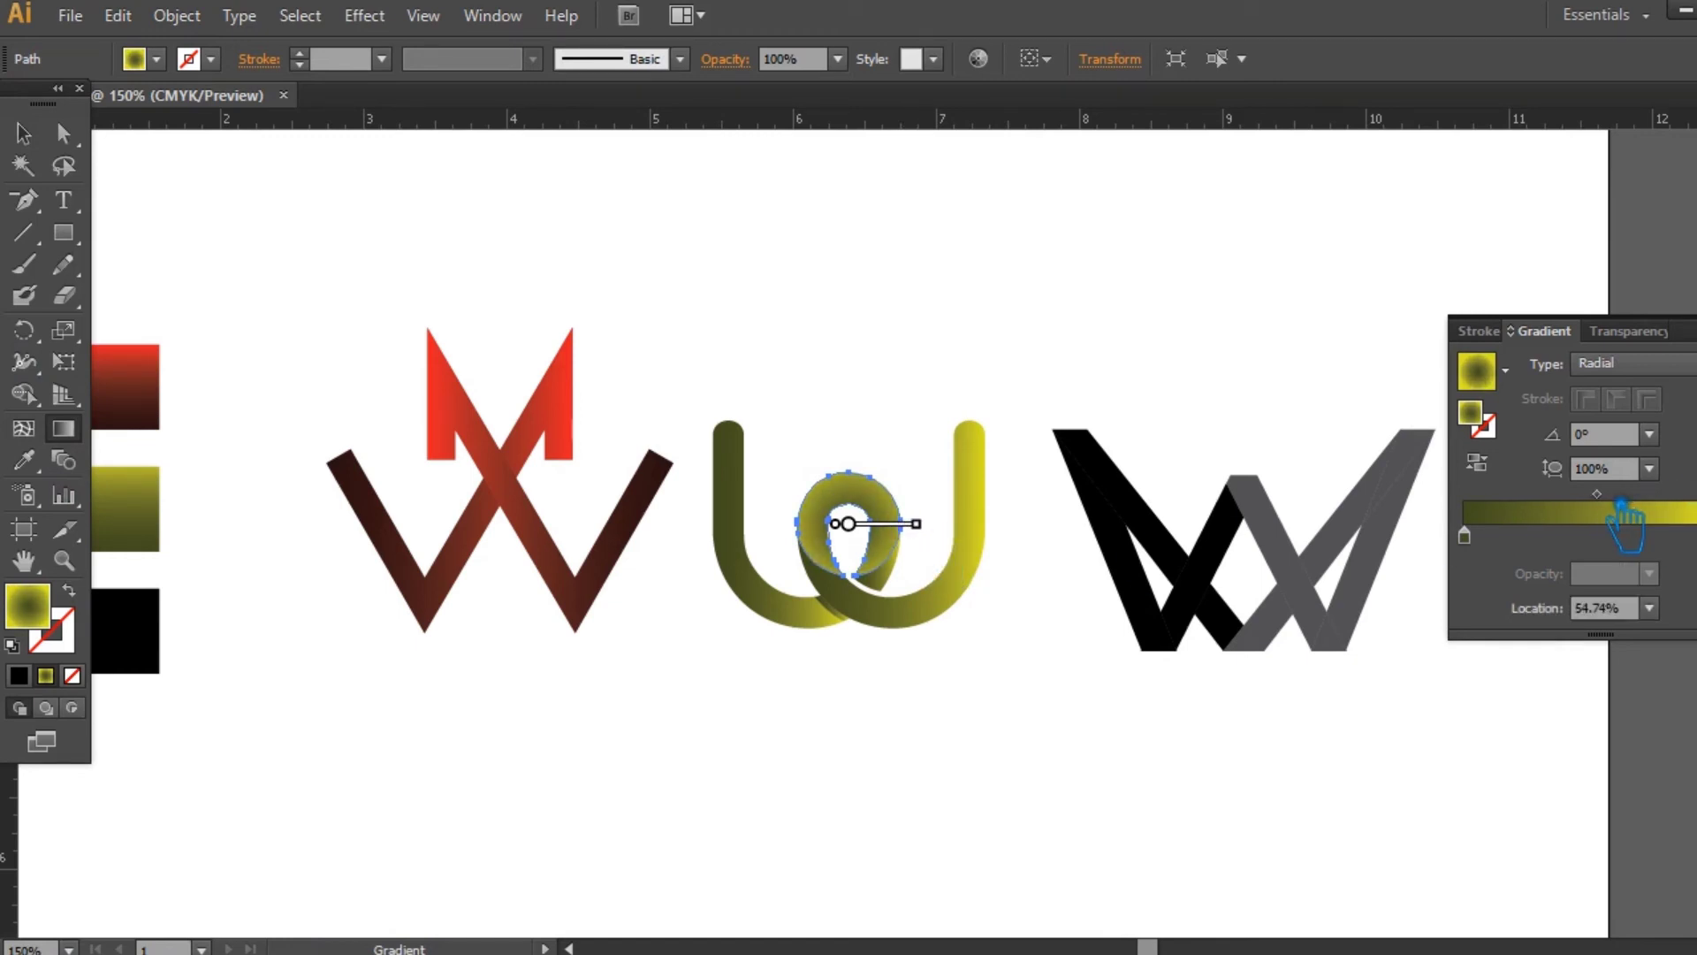
drag(916, 524, 902, 524)
drag(1607, 508, 1689, 513)
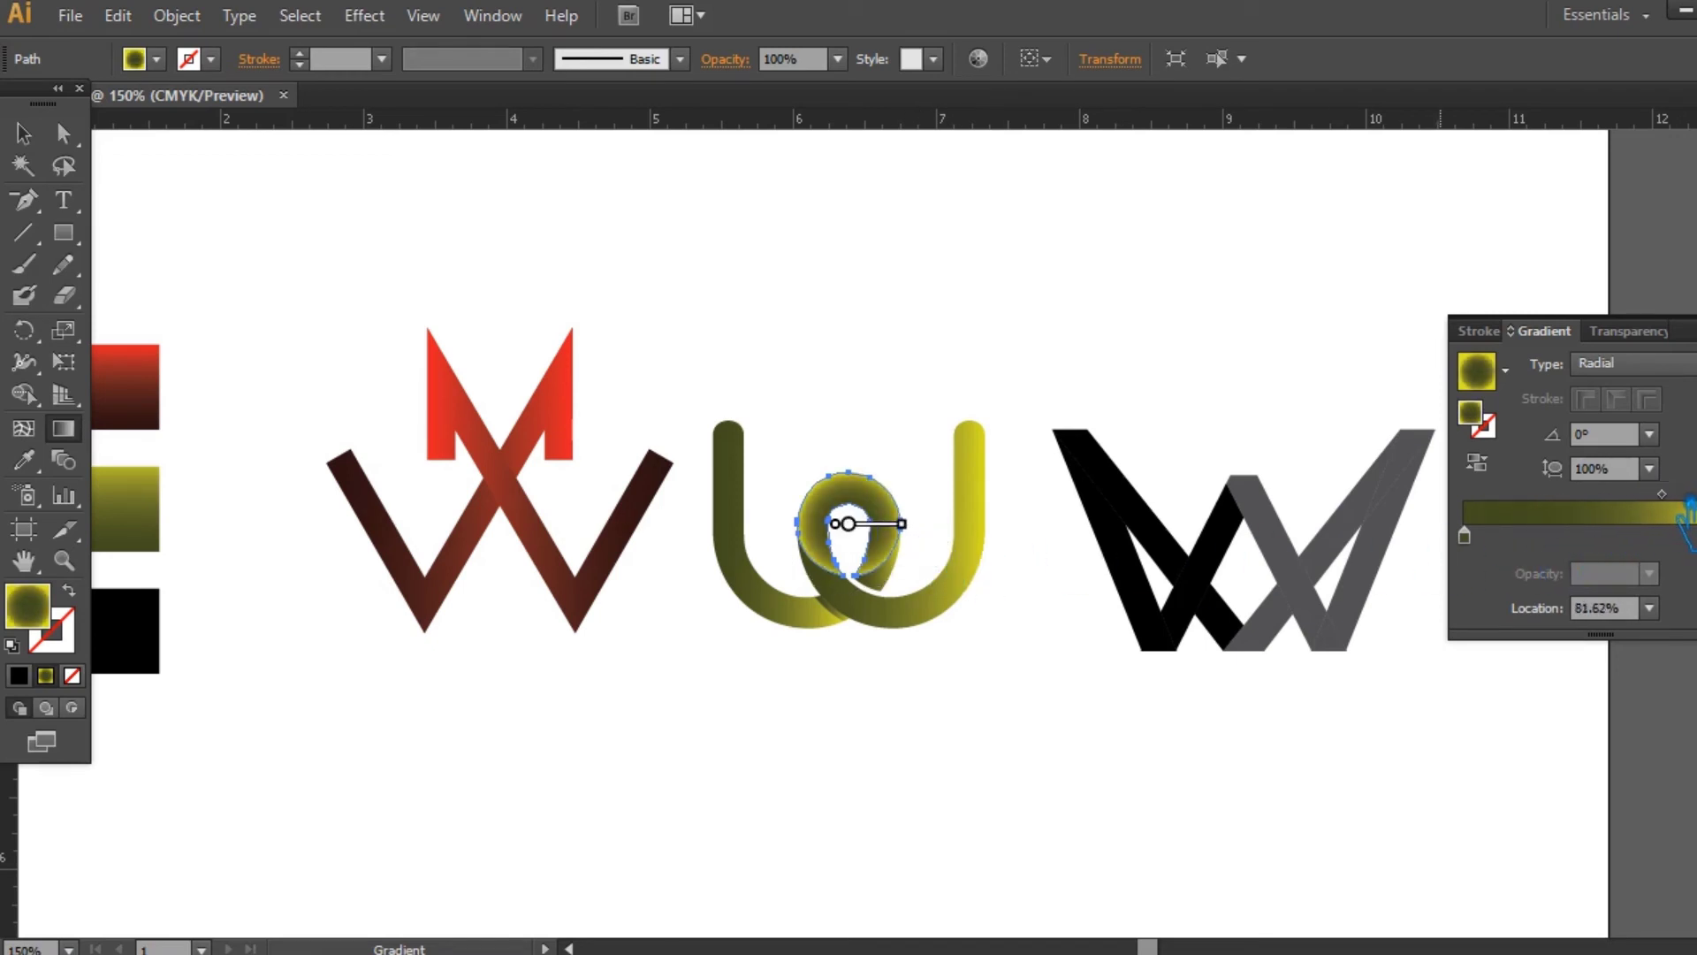
click(24, 132)
click(628, 270)
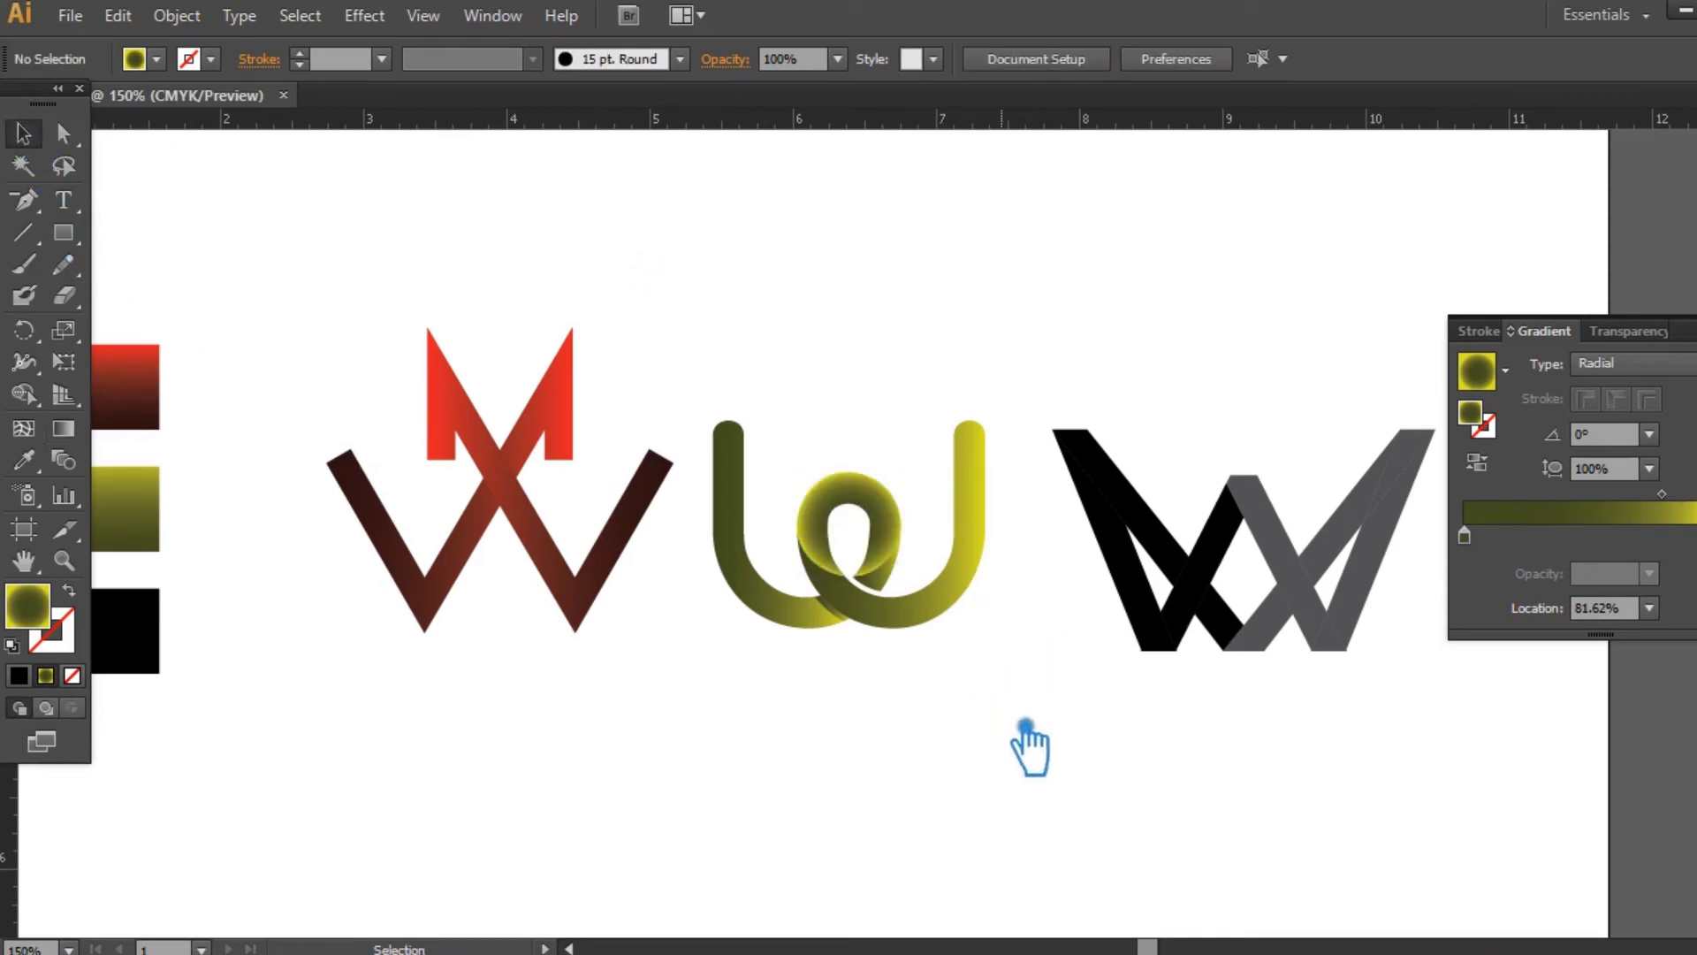
- Reverse the loop's radial gradient and set its midpoint to 57.09%
click(871, 494)
click(1483, 464)
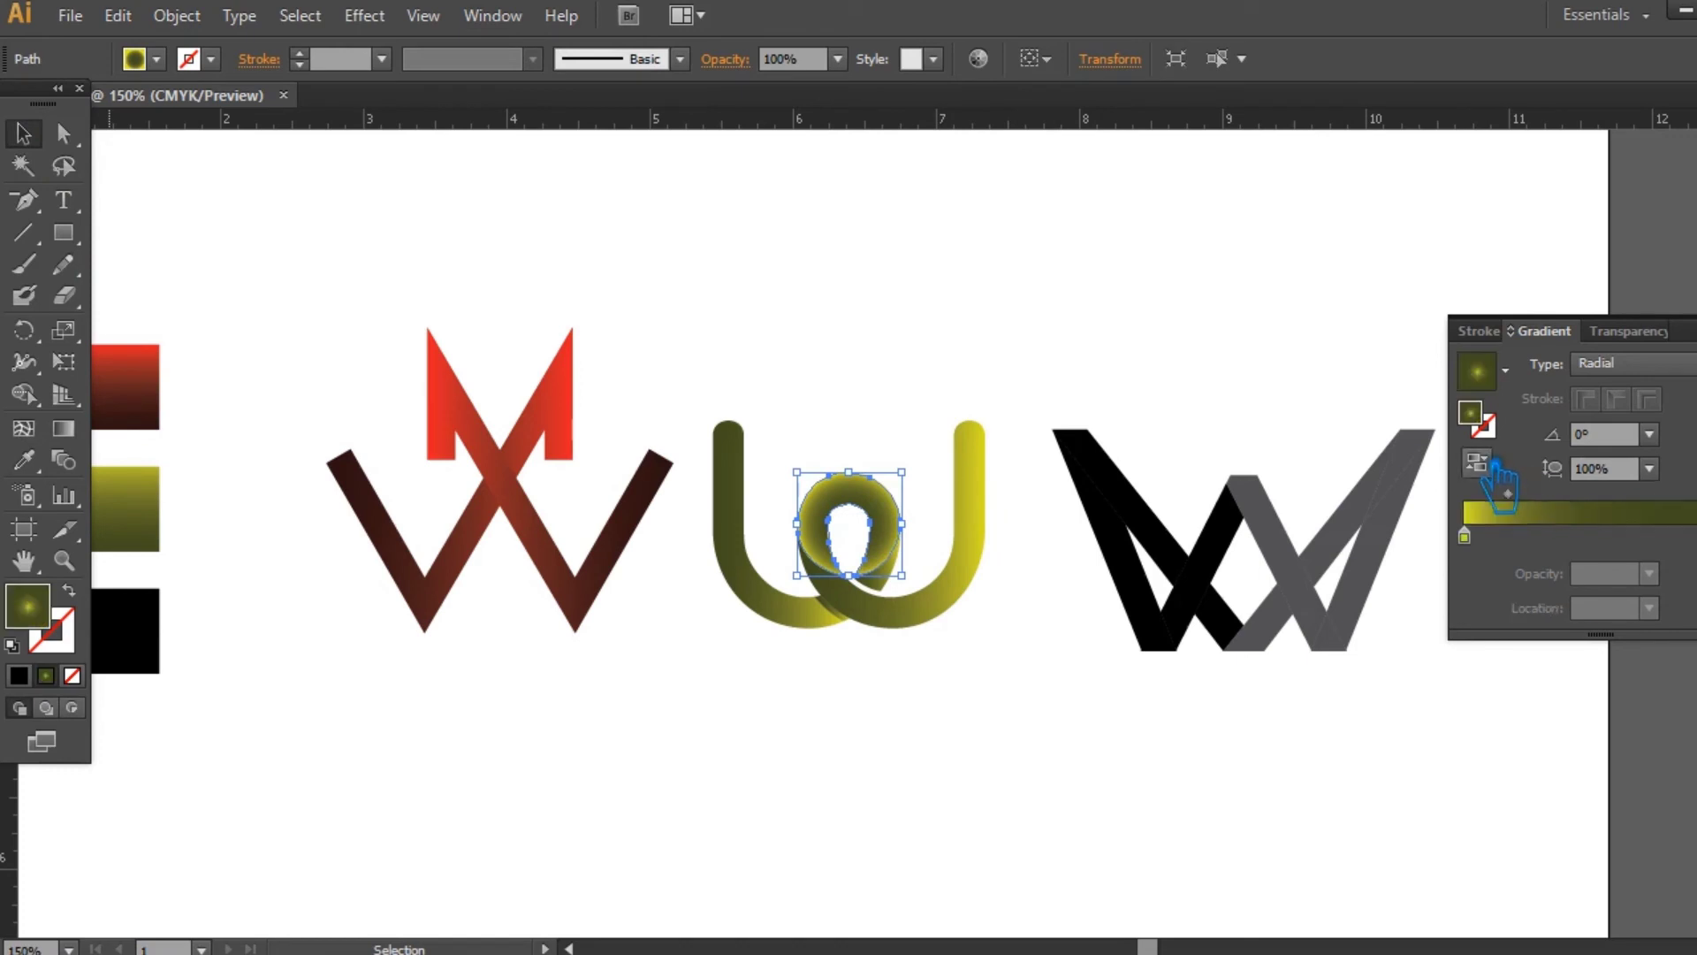
click(1536, 511)
drag(1555, 513, 1629, 515)
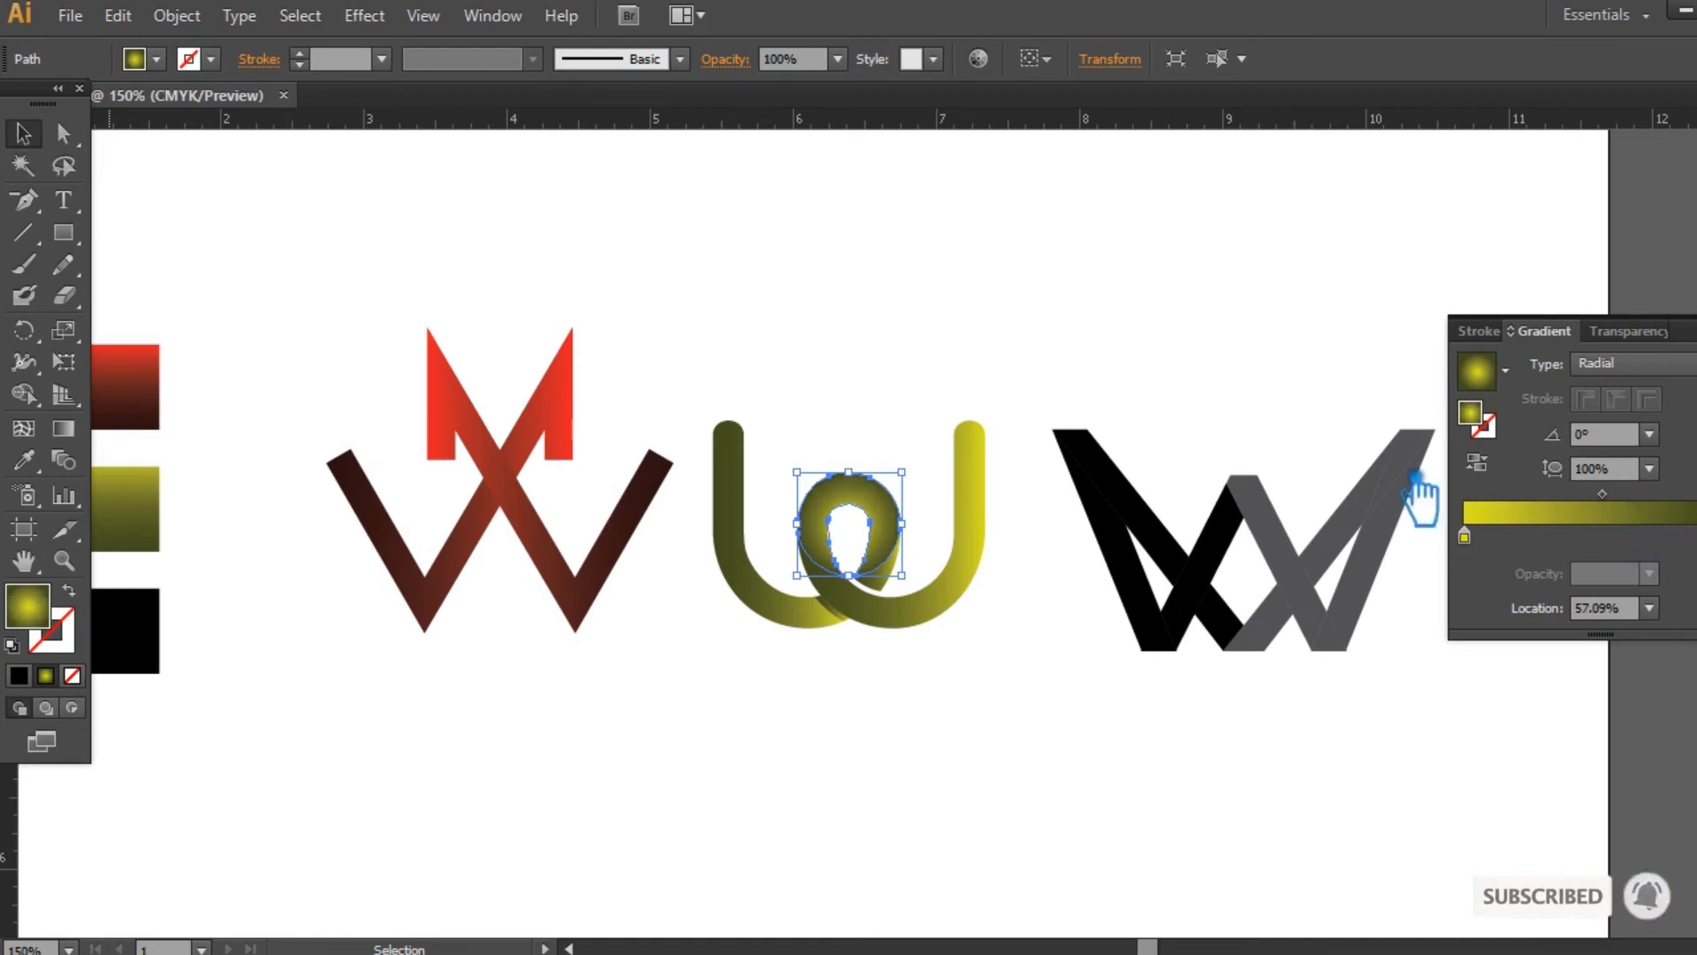
click(500, 265)
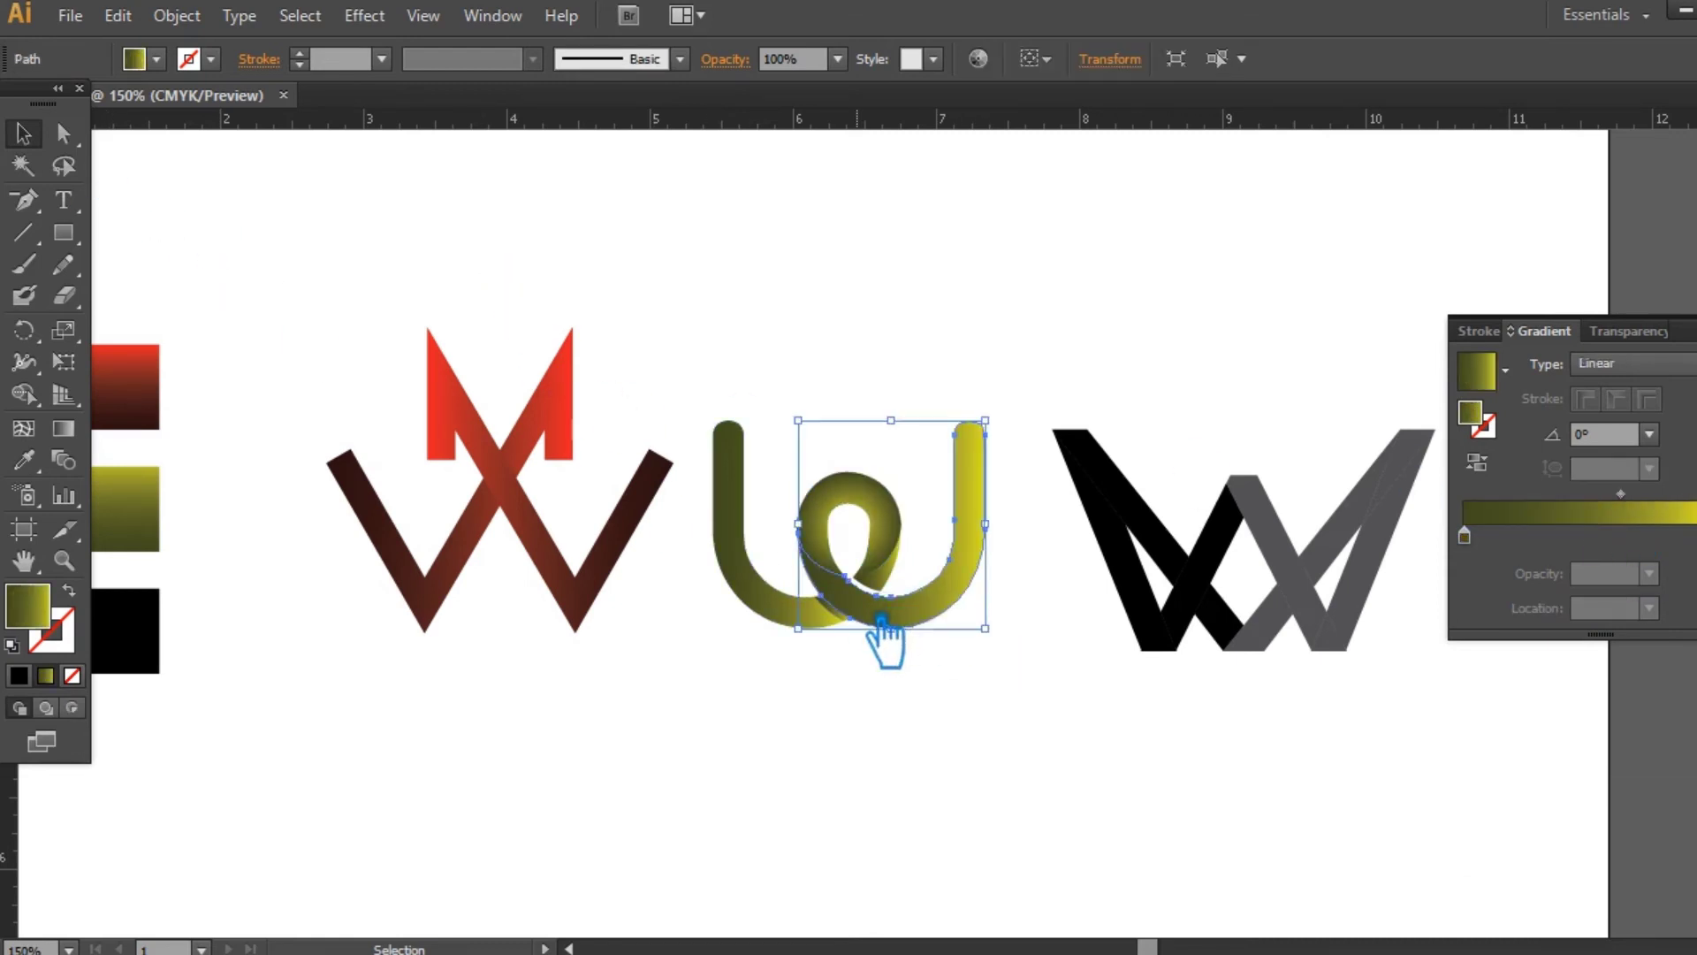
- Reverse the gradient on the double-U logo's right stroke so it runs from yellow to dark olive
click(1495, 466)
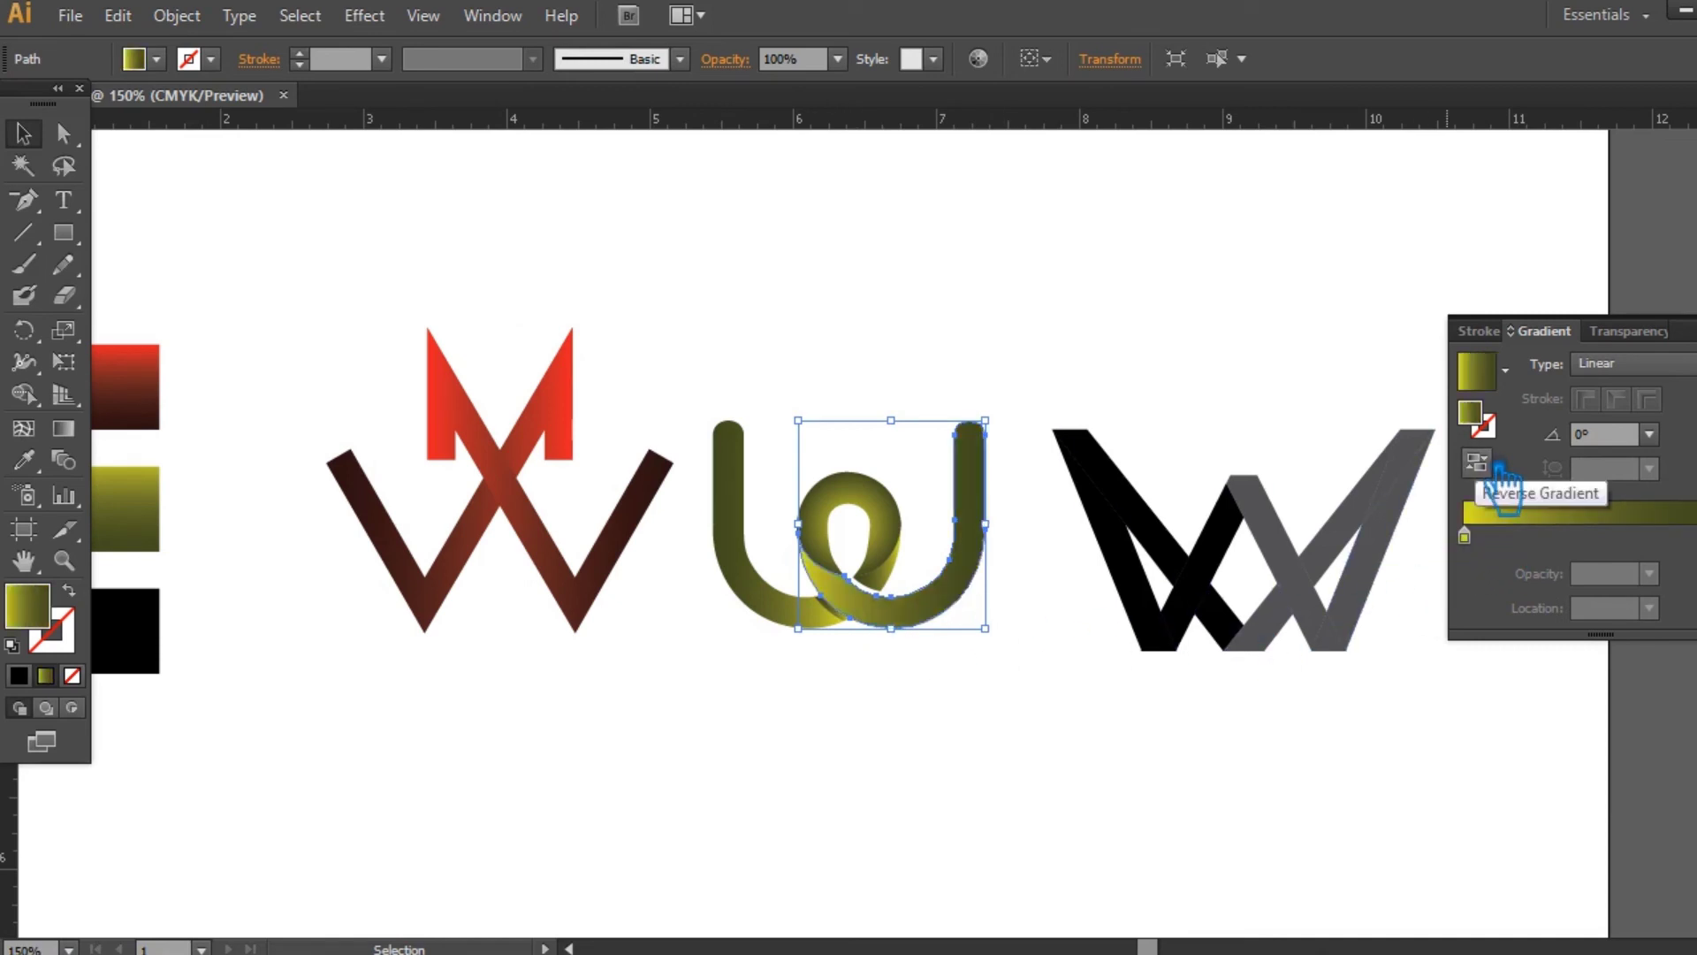
click(1050, 330)
- Try reversing the gradient on the double-U logo's left stroke, and flip it back
click(780, 609)
click(1476, 462)
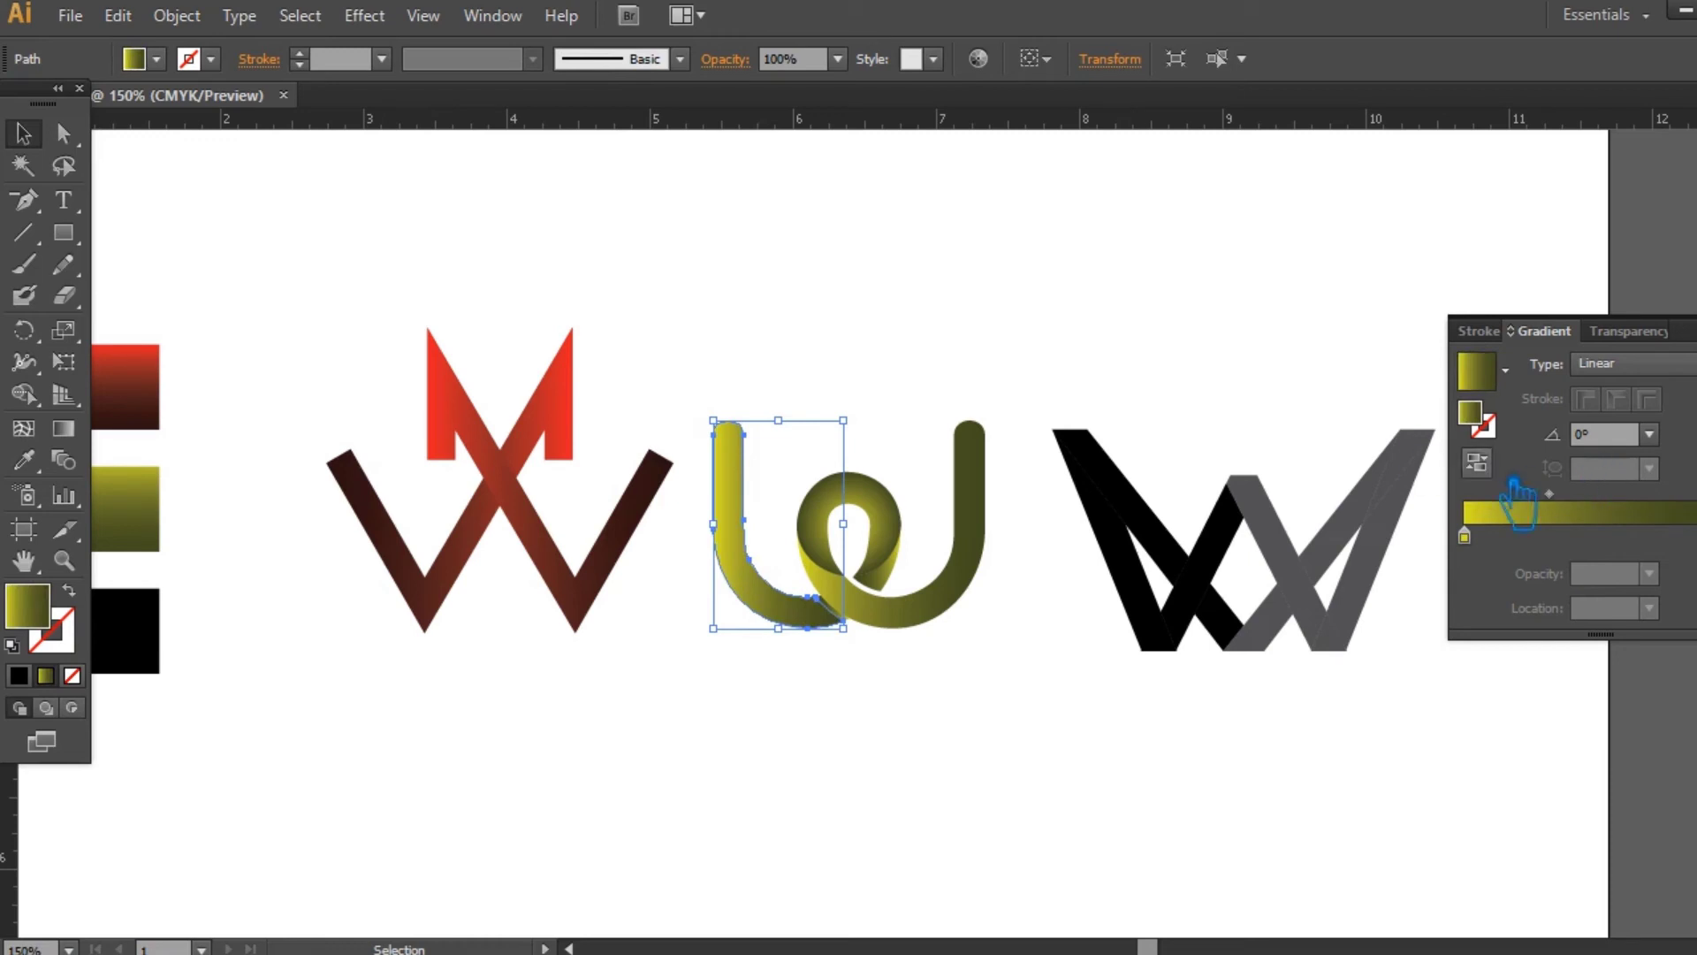
click(1476, 462)
click(1043, 334)
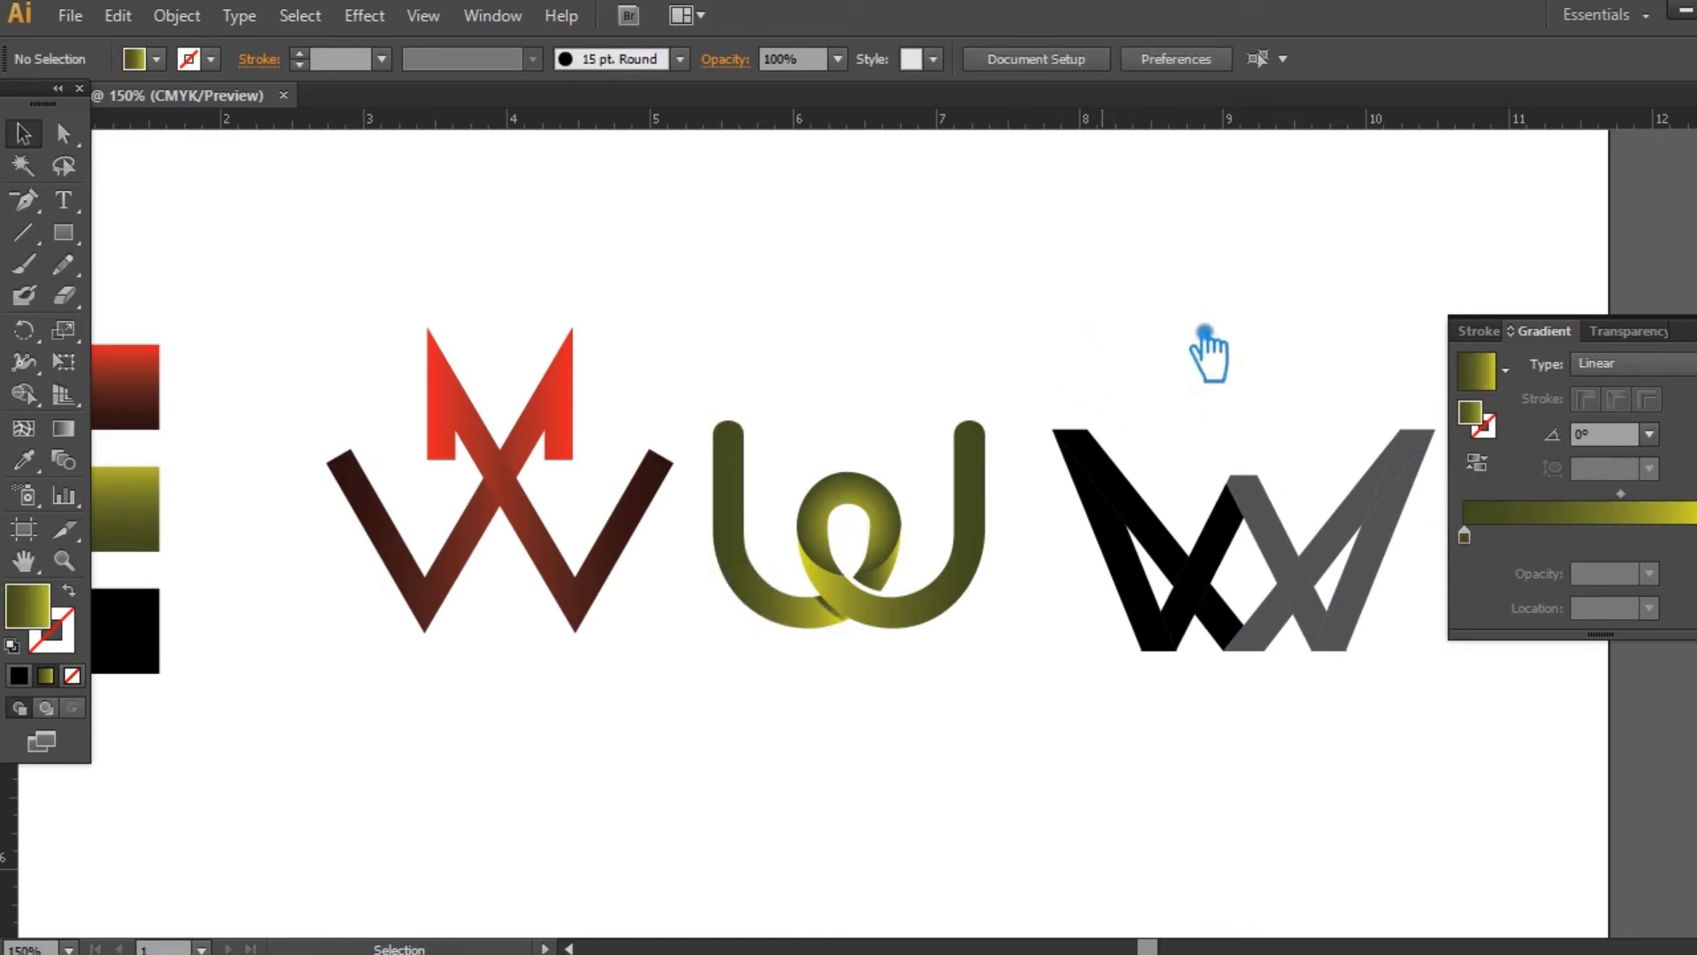
click(1694, 320)
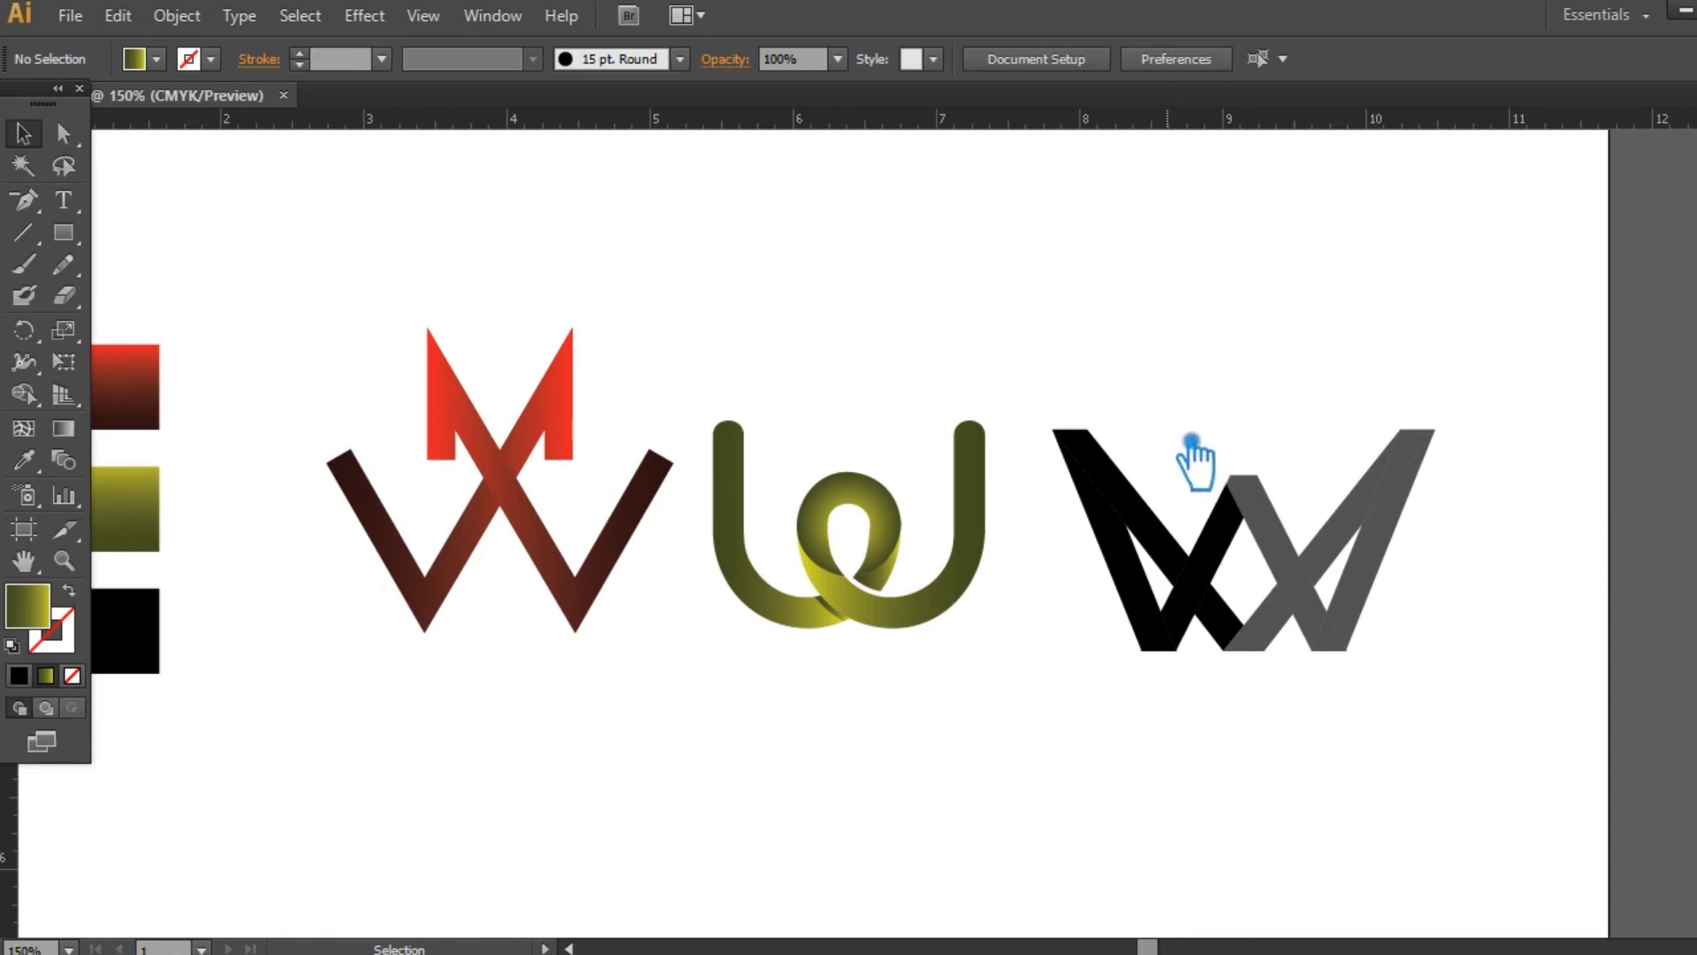
click(1138, 579)
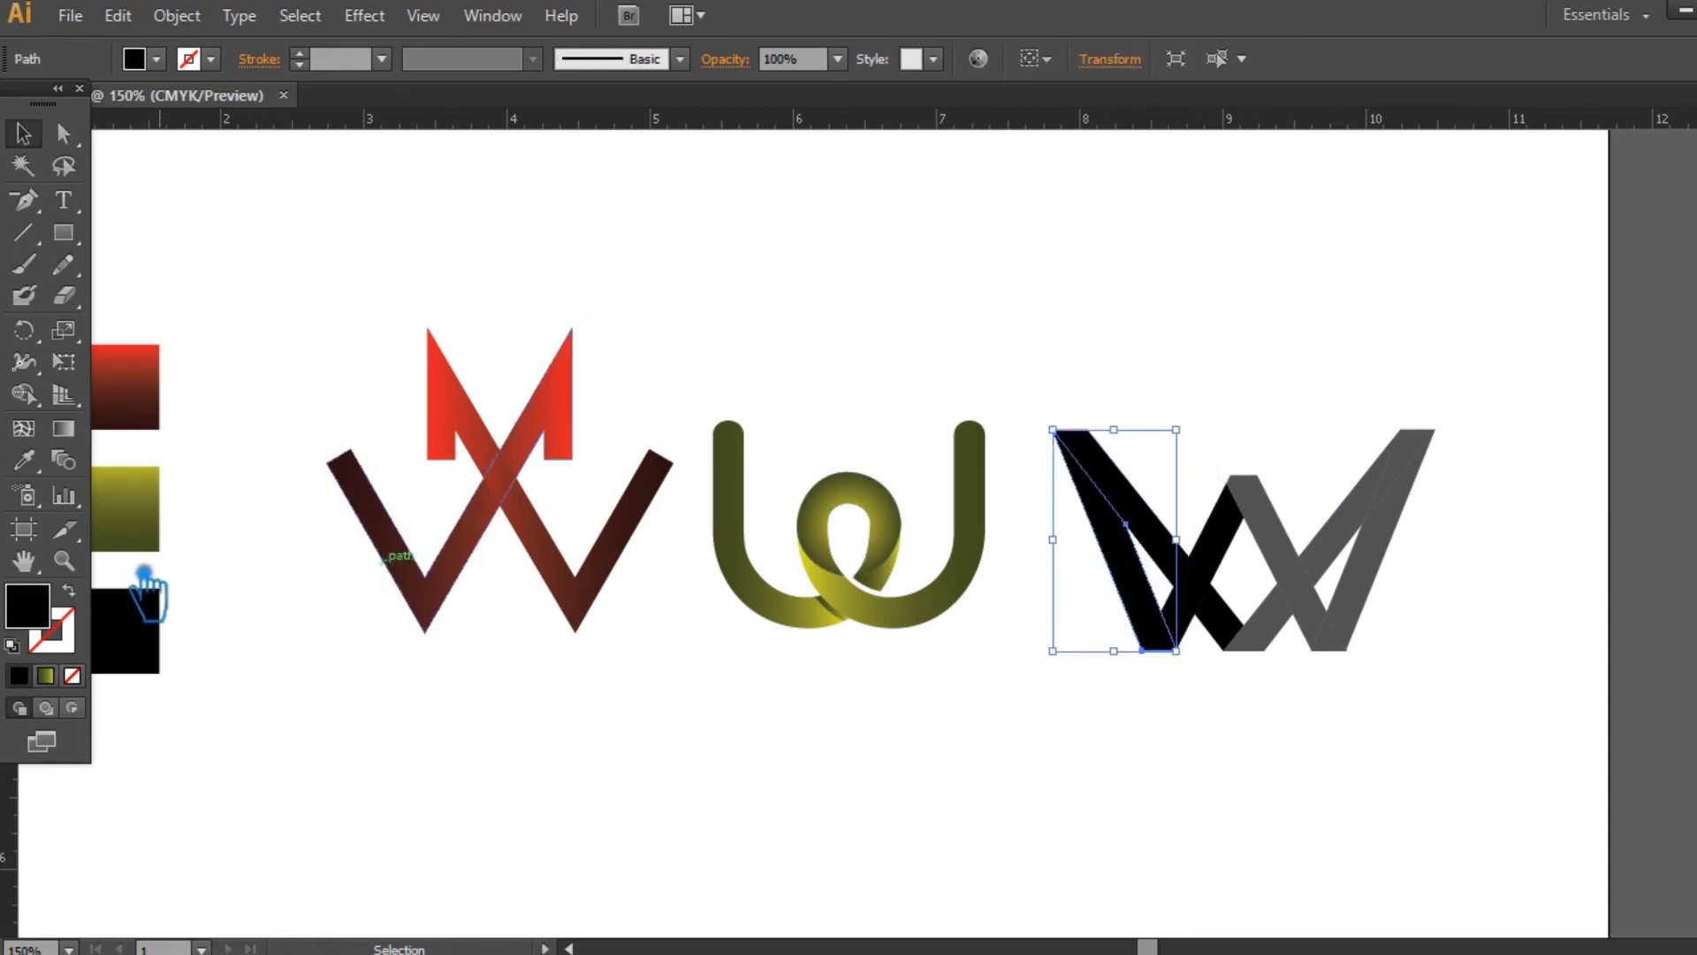
double_click(32, 617)
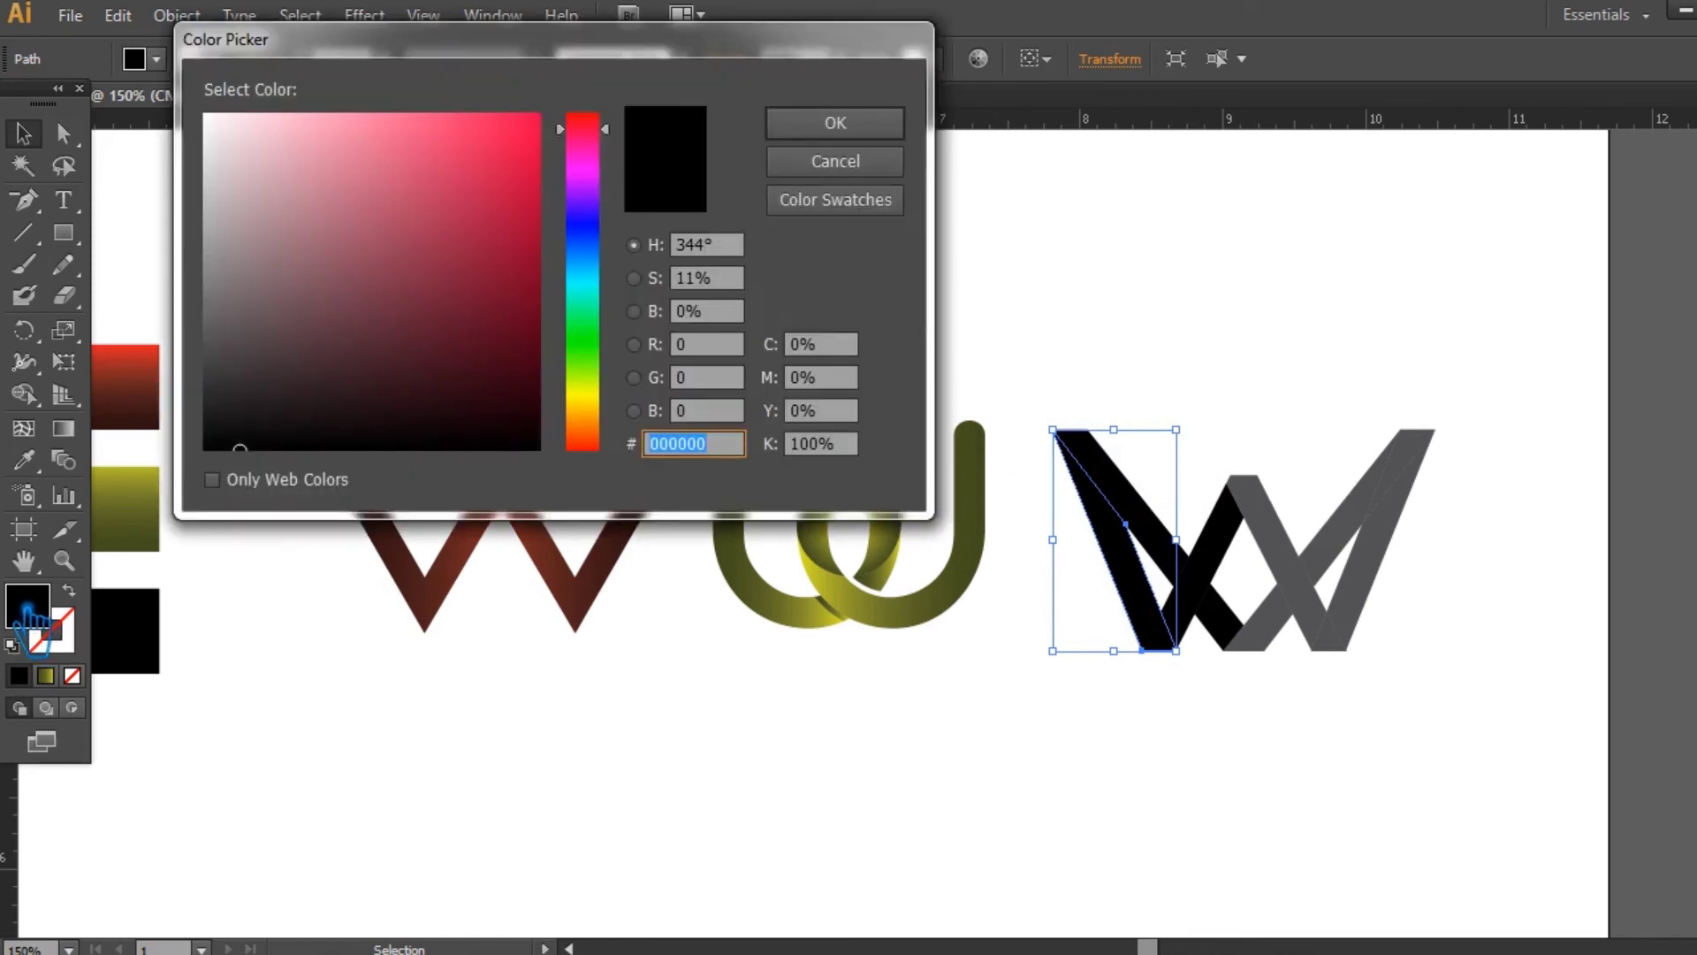
click(871, 161)
- Fill the black lowest swatch square with the olive-to-yellow gradient sampled from the left U stroke
click(24, 460)
click(24, 133)
click(141, 623)
click(23, 460)
click(760, 603)
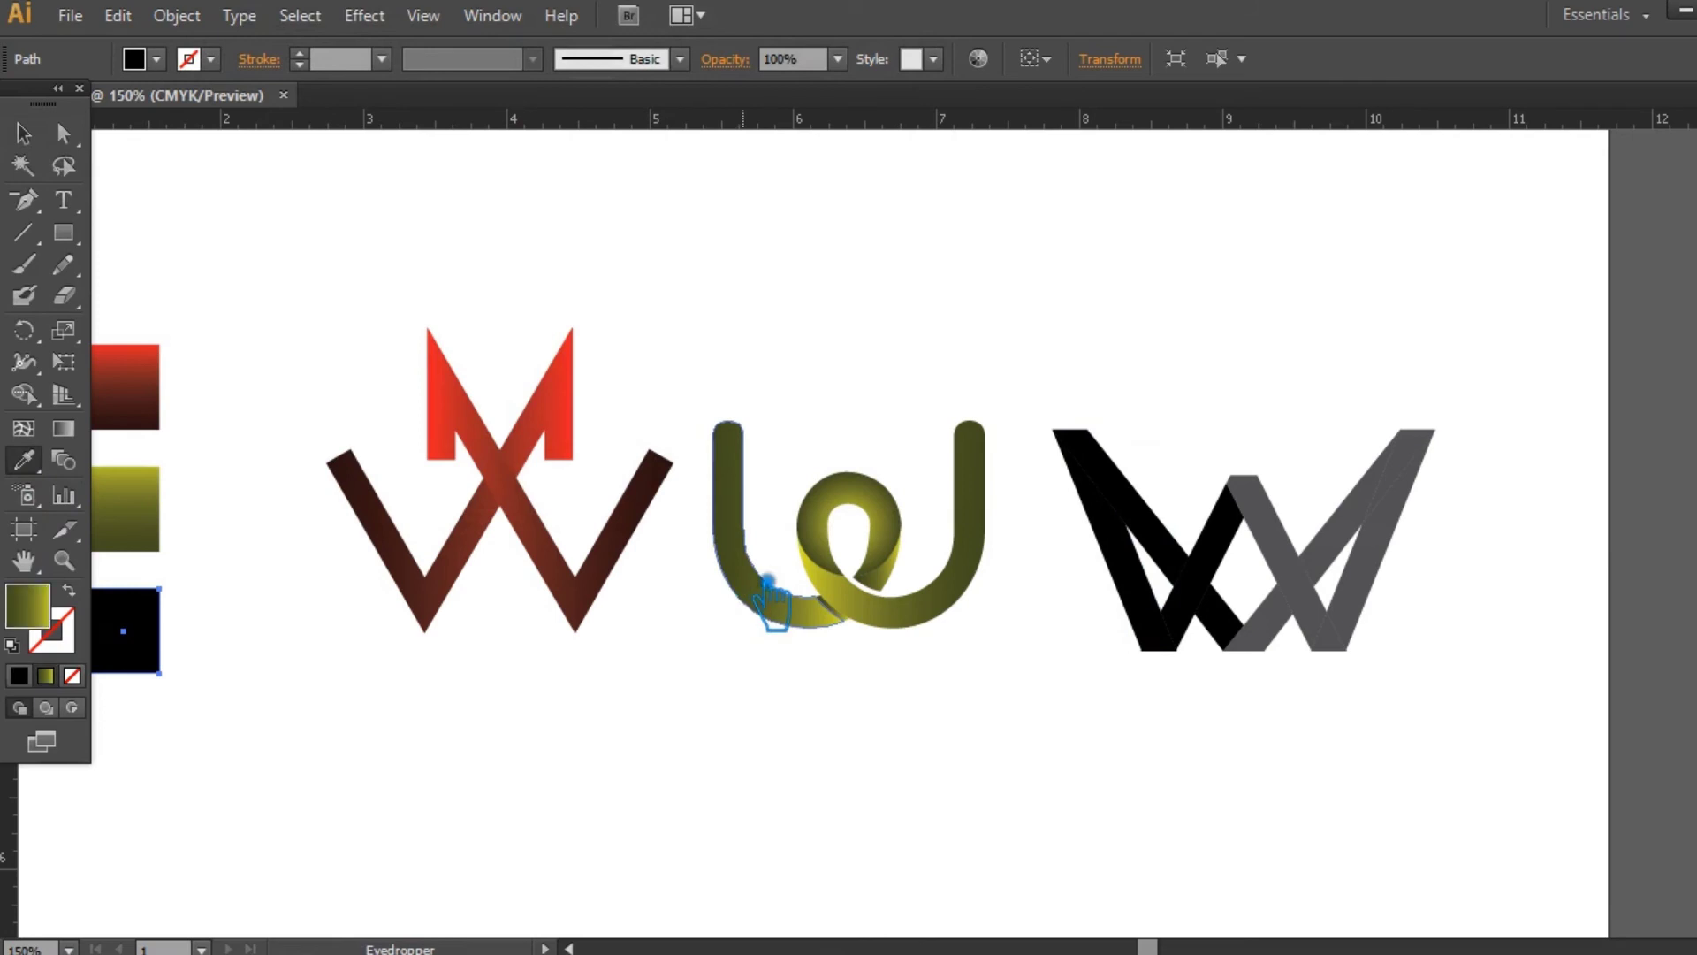
click(24, 133)
drag(636, 734, 762, 701)
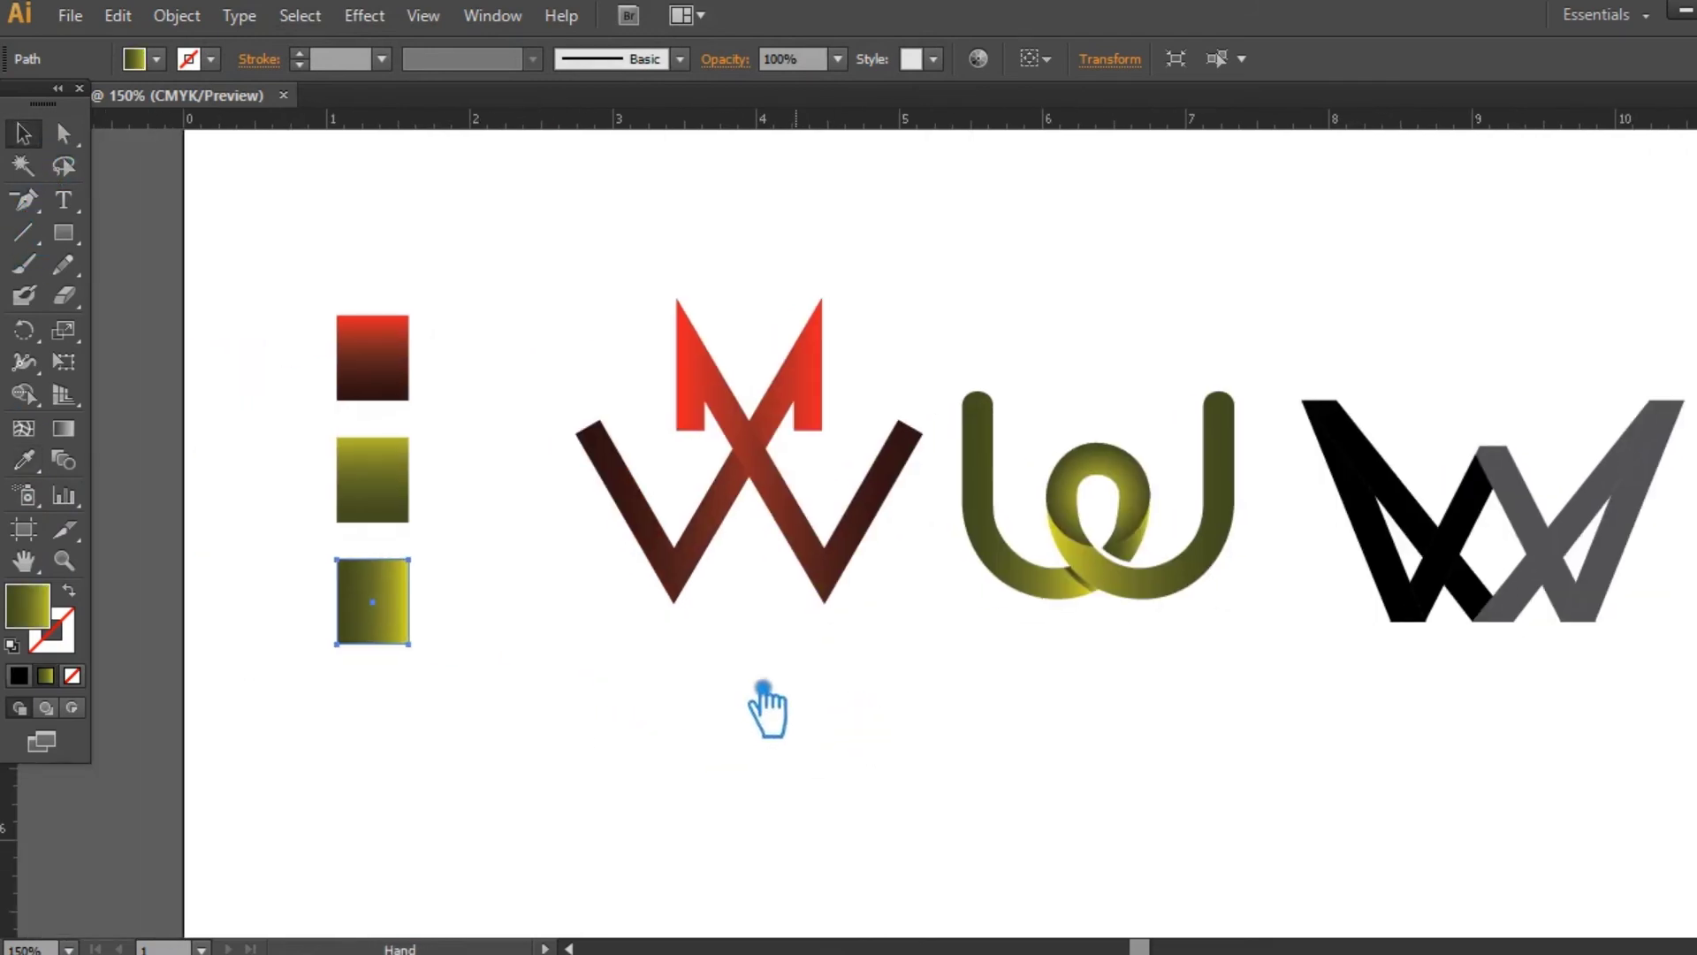
- Set the gradient midpoint of the M-W monogram's stroke that ends in the right-hand W arm to about 21%
key(ctrl+F9)
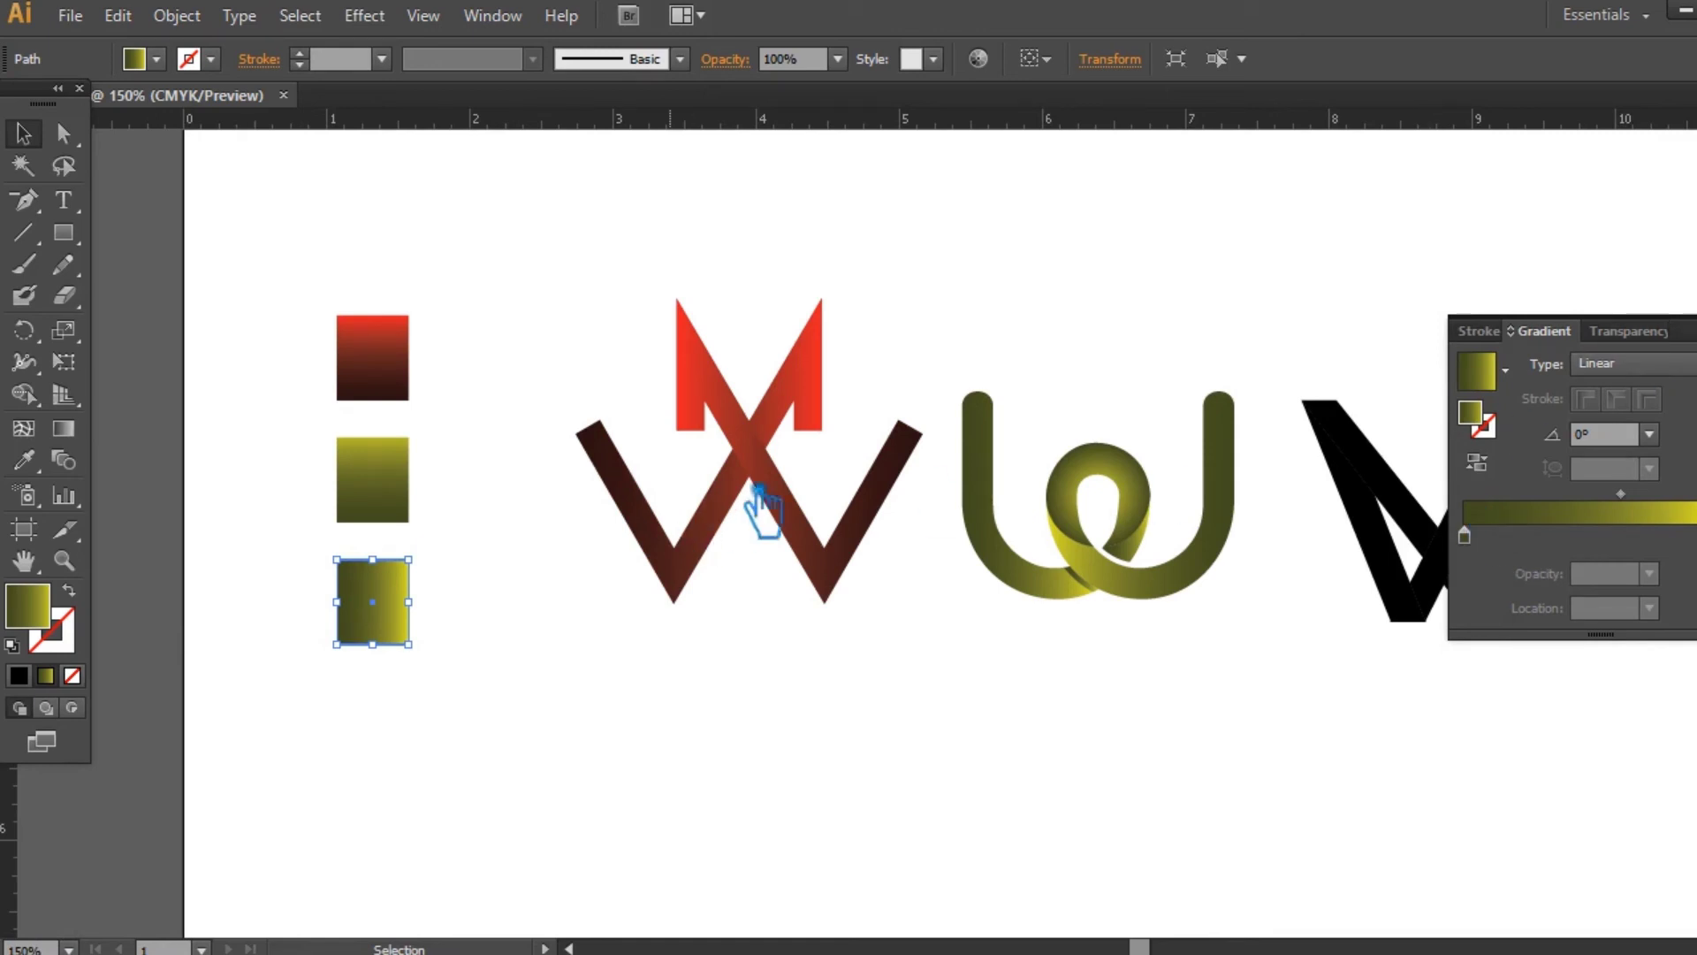
click(785, 484)
click(1568, 504)
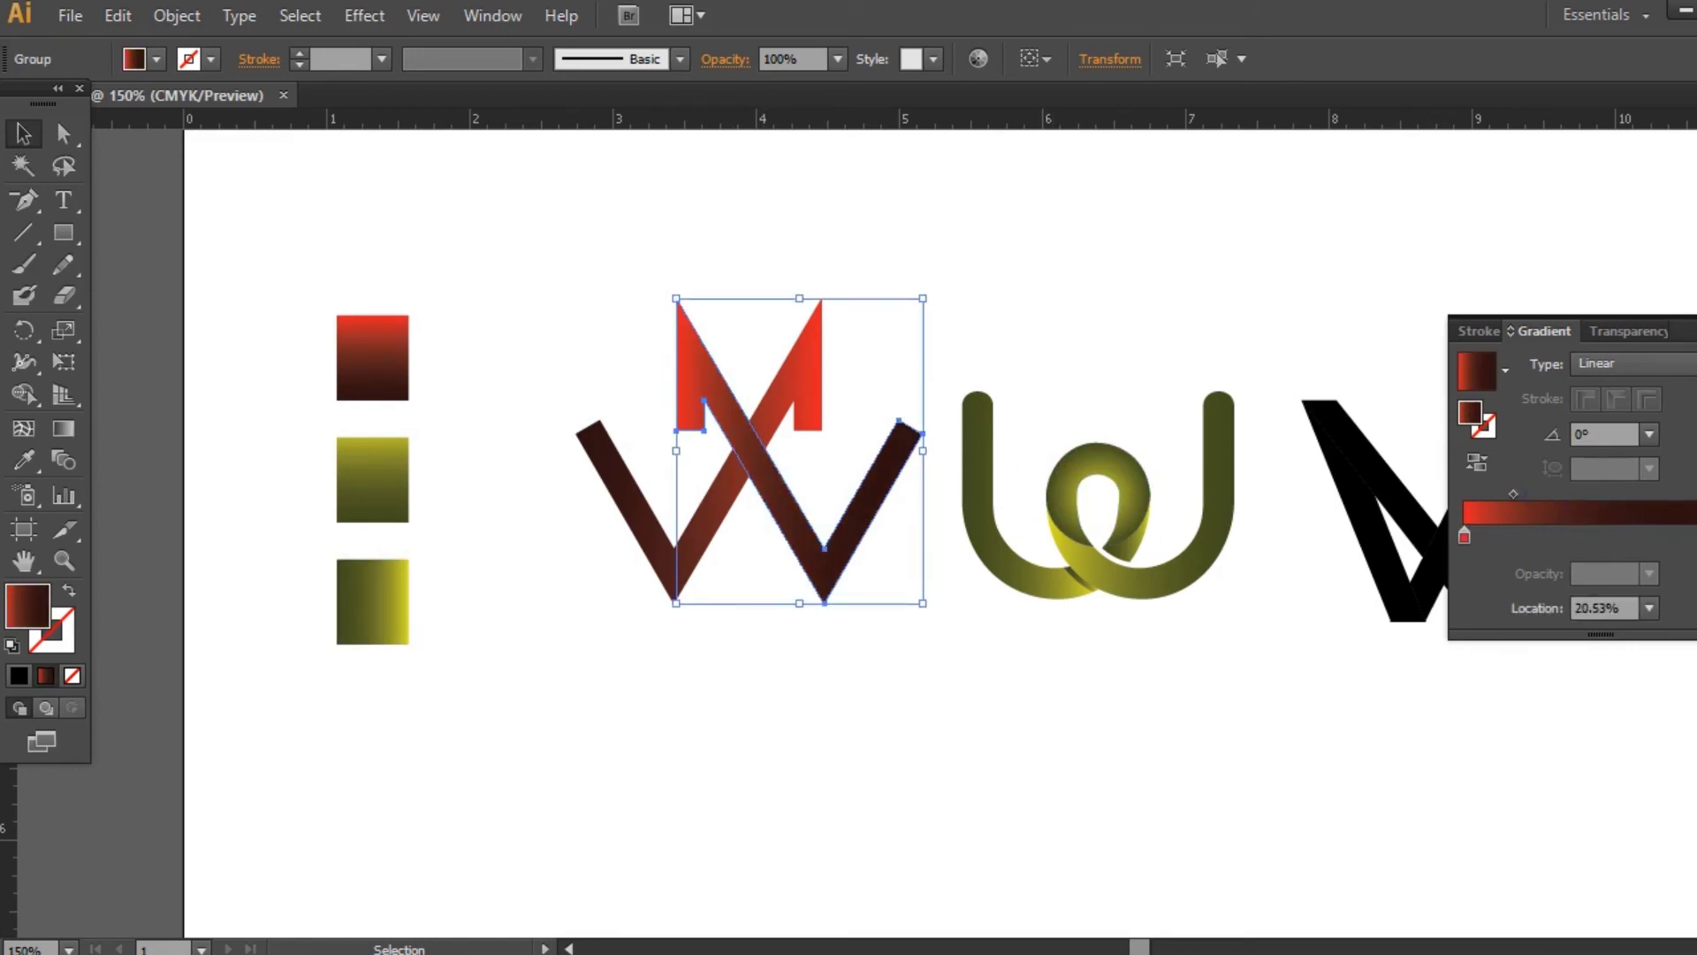
mouse_move(1535, 511)
mouse_down()
mouse_move(1517, 503)
mouse_move(1539, 504)
mouse_up()
click(864, 375)
- Copy that red gradient onto the monogram's other stroke and reverse it so both halves mirror each other
click(647, 533)
click(24, 461)
click(746, 398)
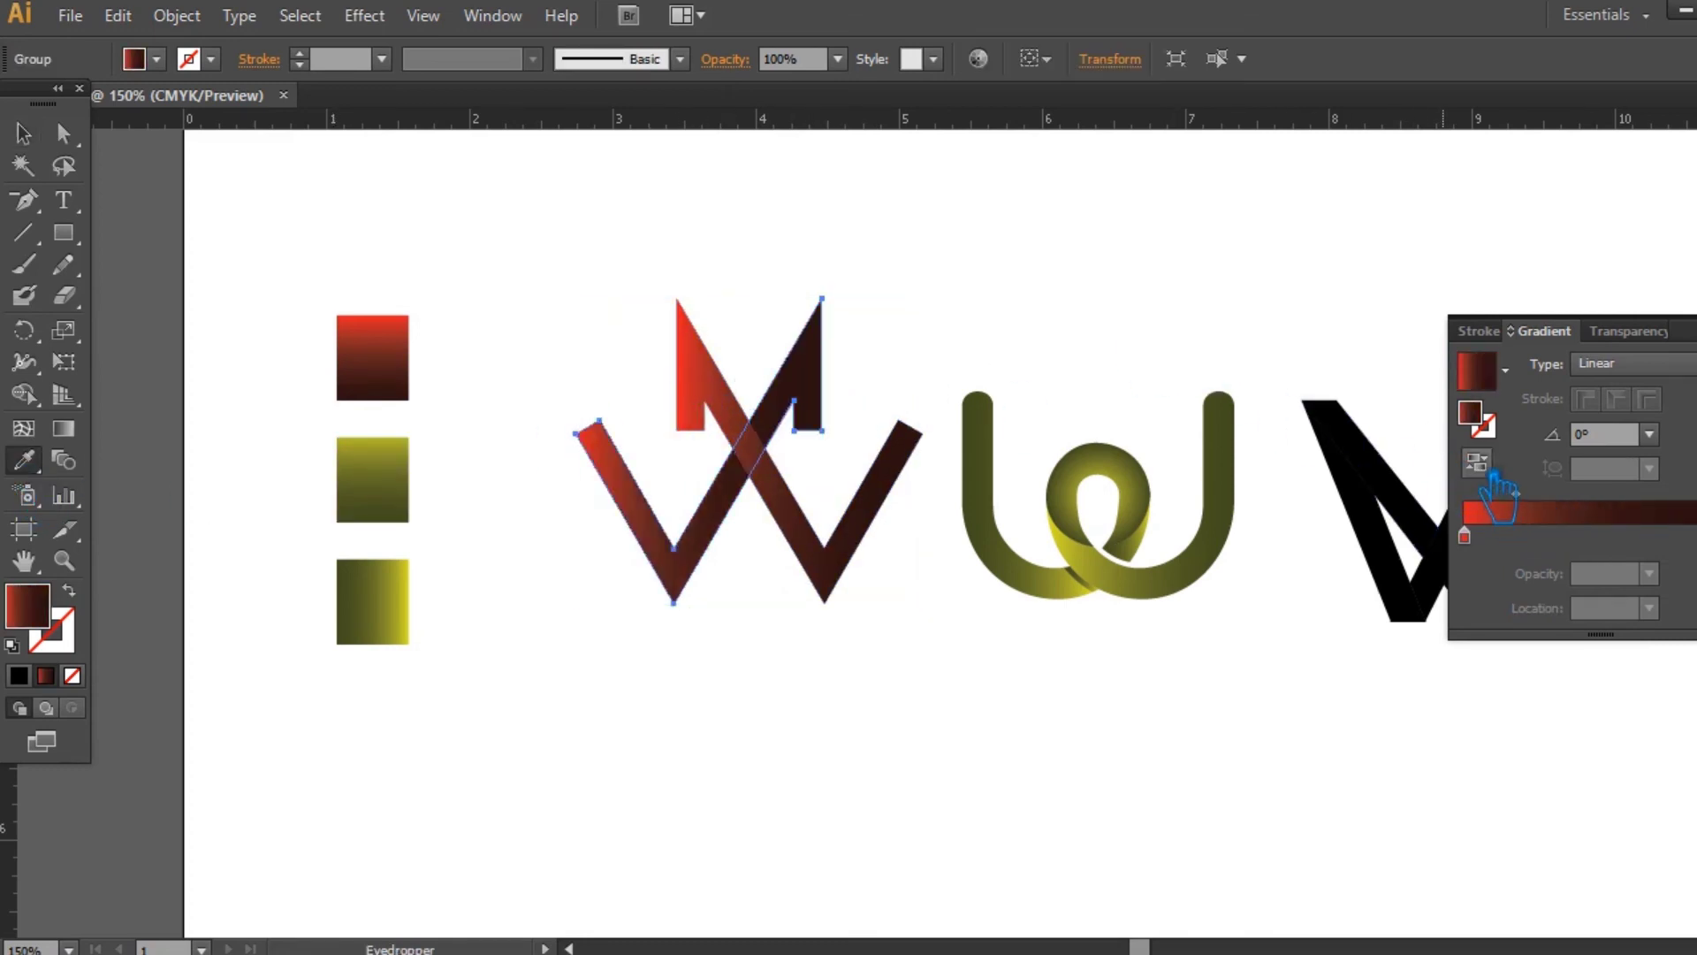
click(1476, 461)
click(24, 134)
click(531, 276)
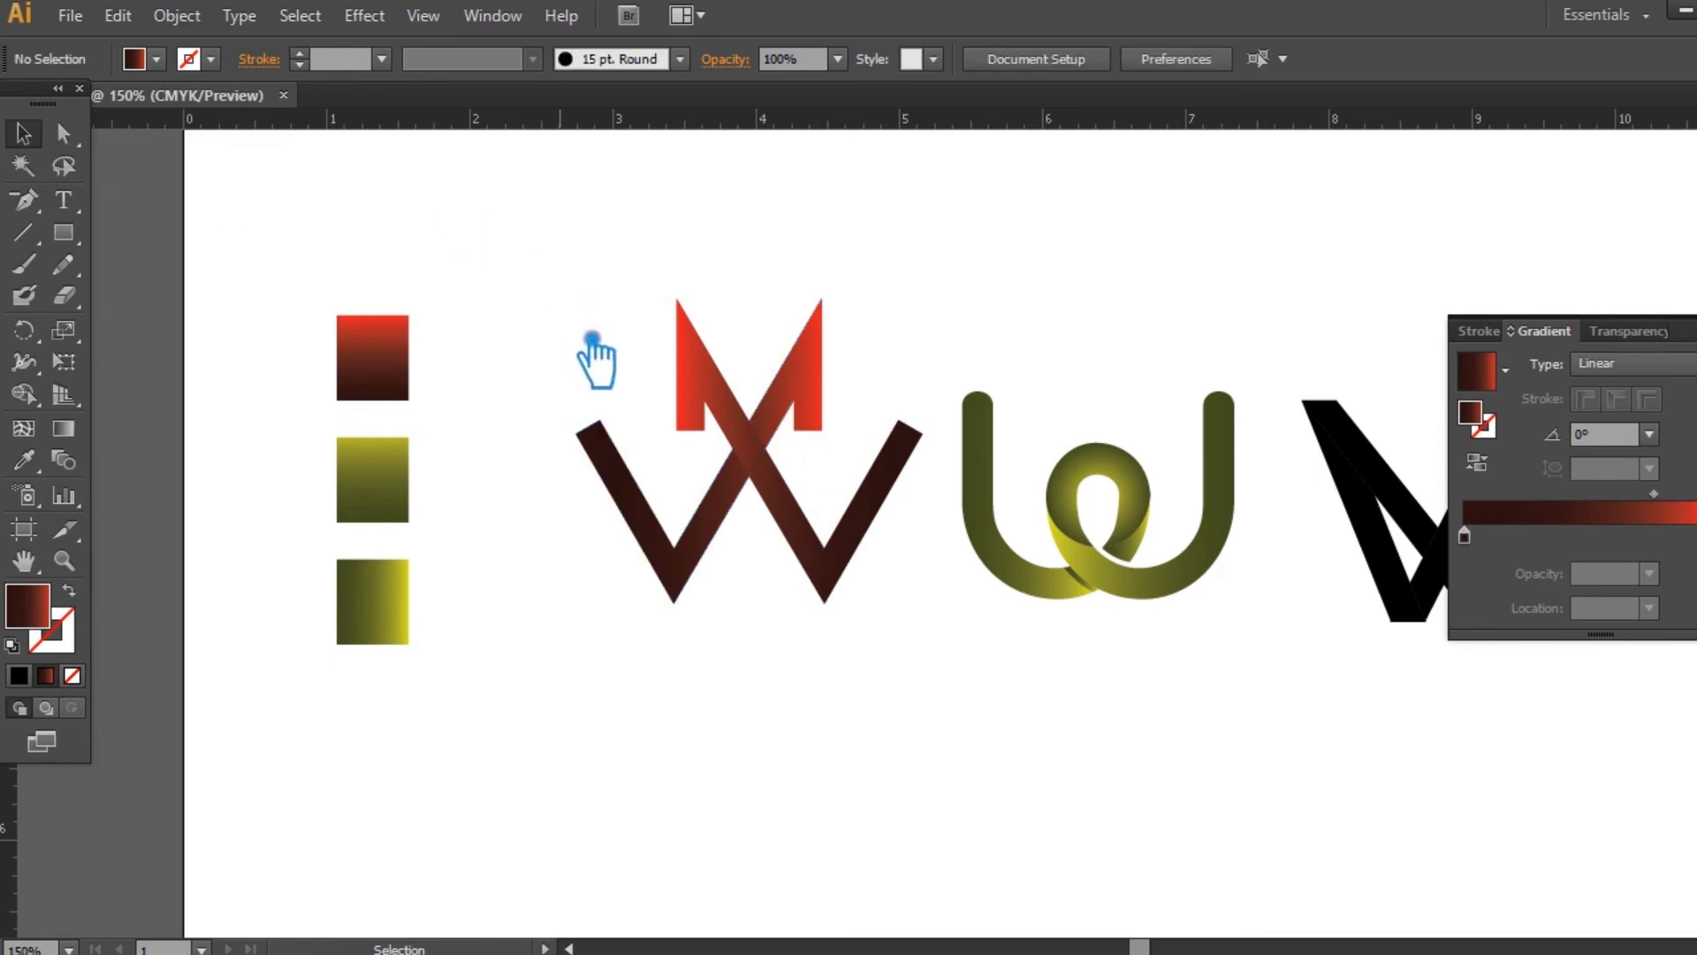
- Reverse the gradients of both monogram strokes so the M is dark and the W's outer tips are red
click(810, 527)
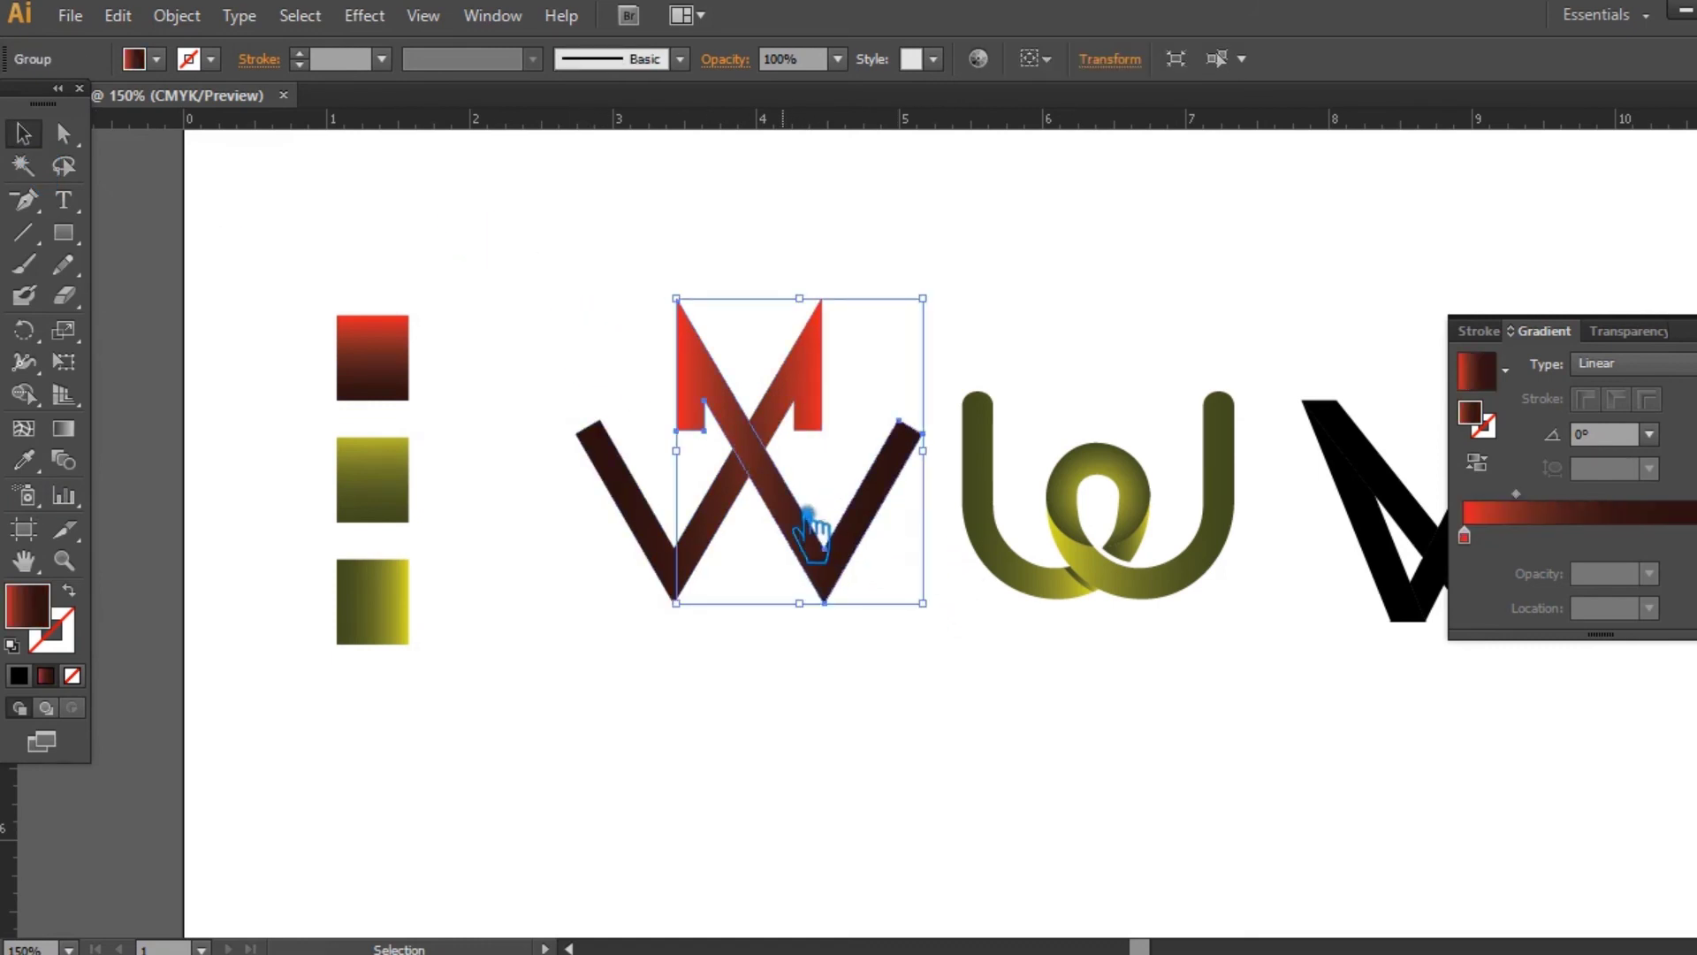
click(1486, 470)
click(981, 328)
click(811, 389)
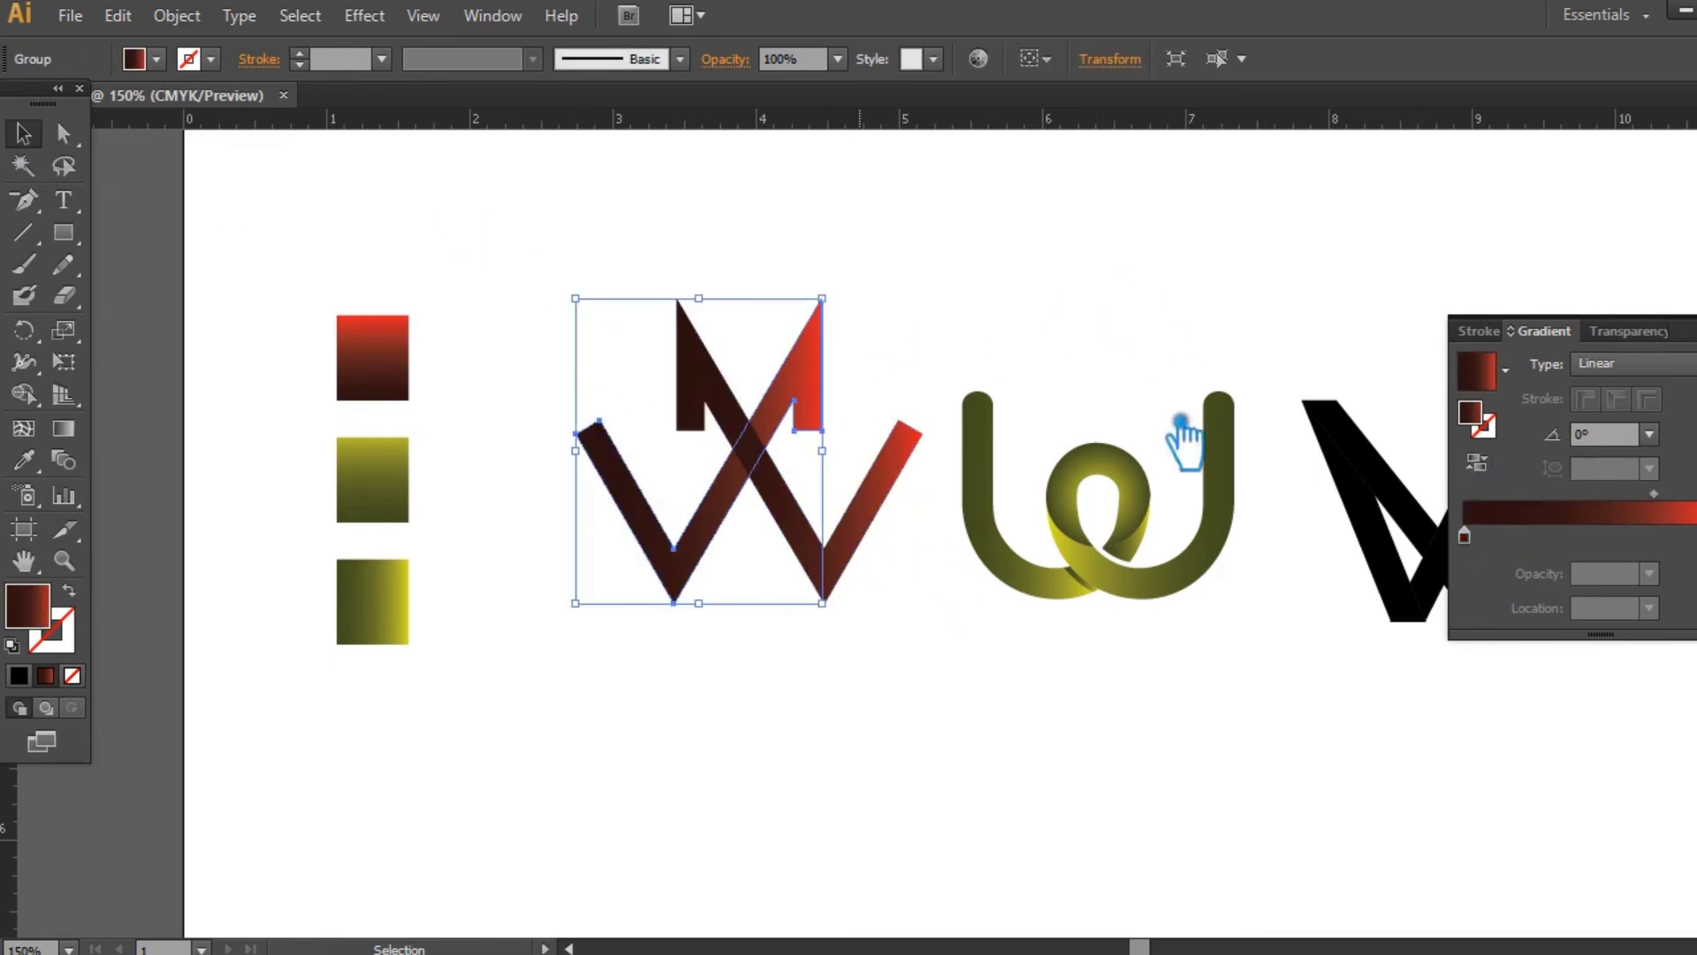
click(1476, 461)
click(998, 327)
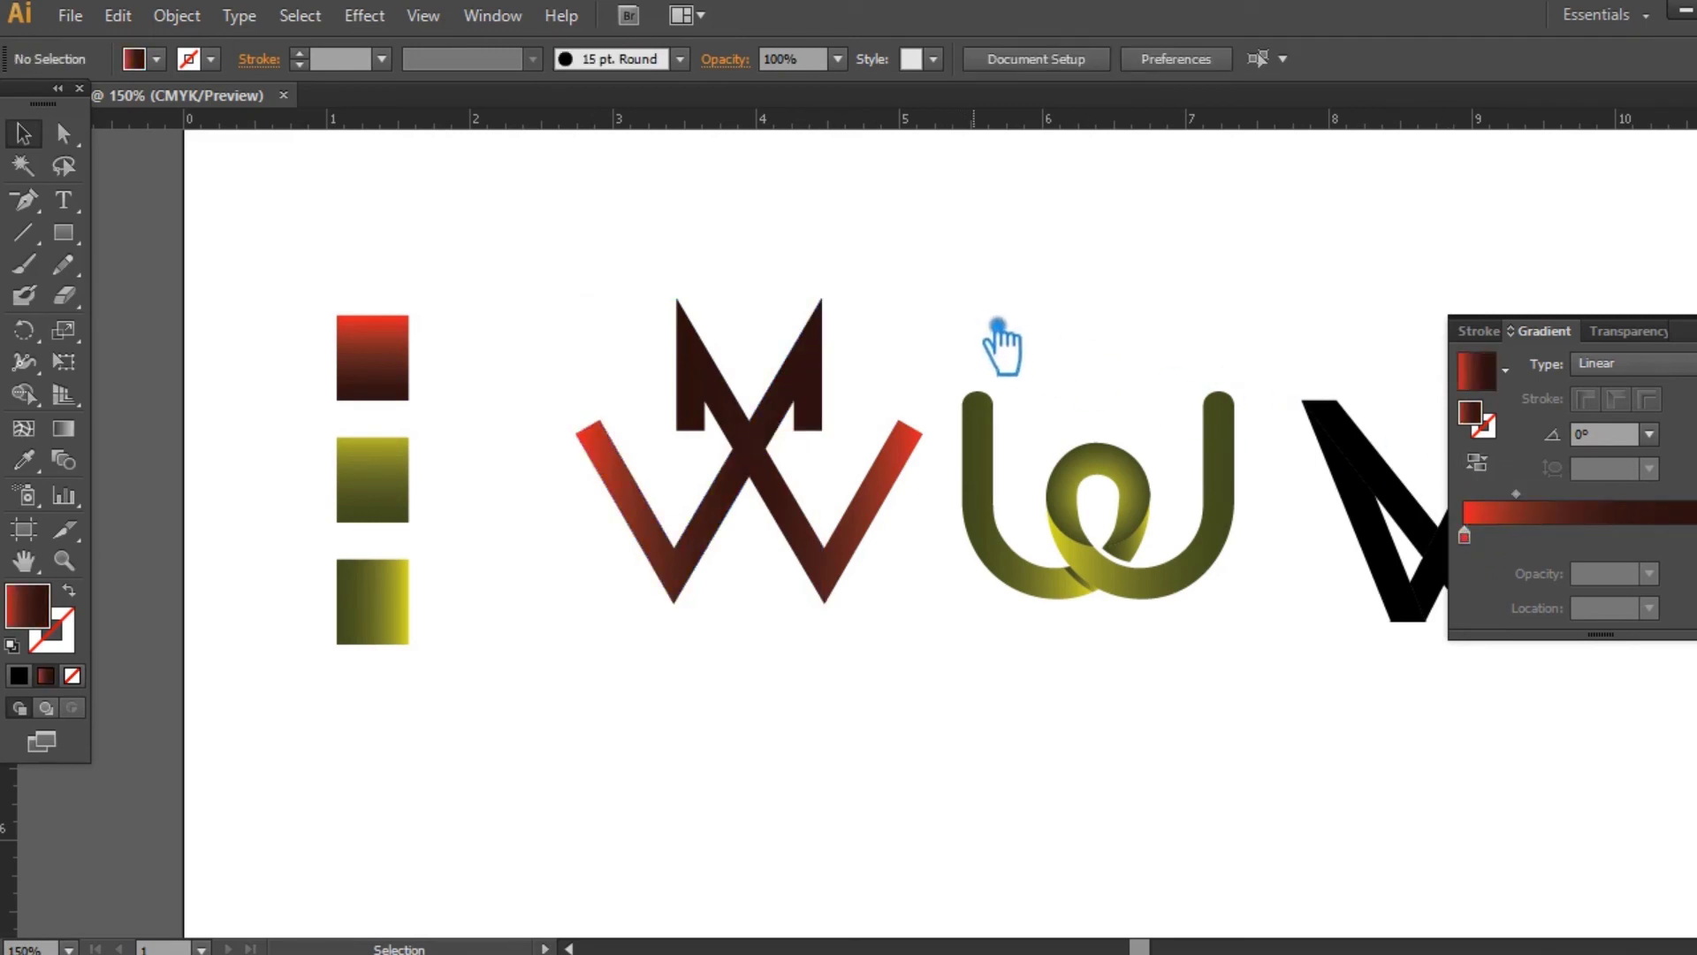
click(1694, 331)
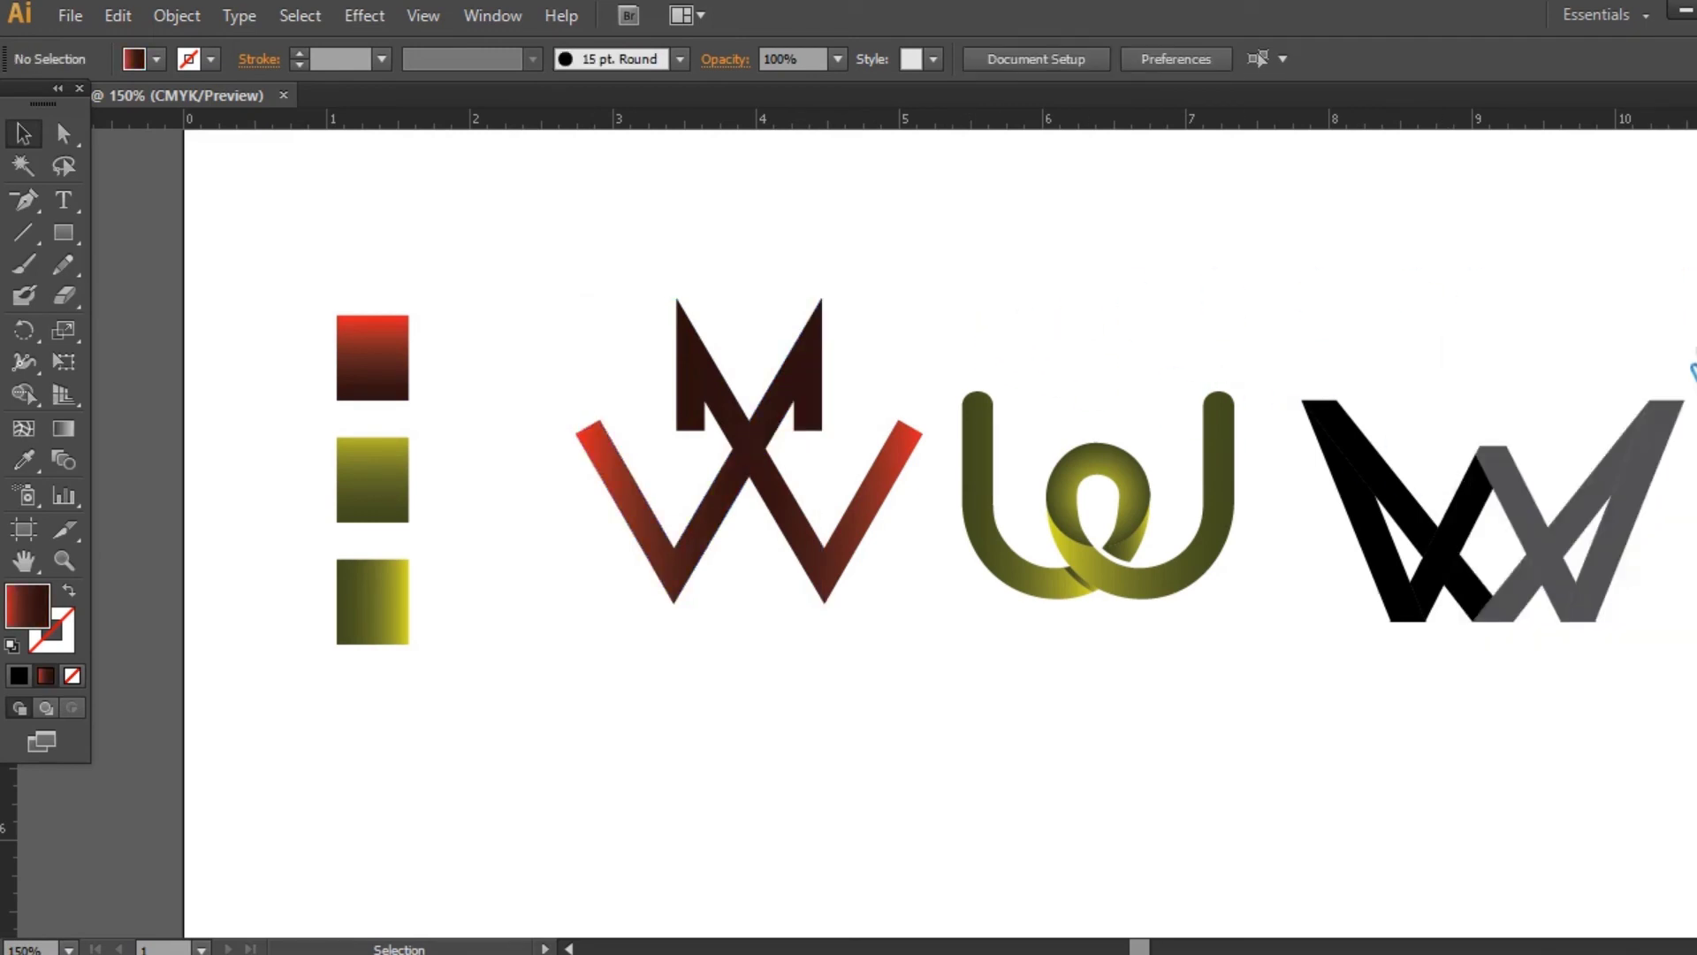
- Fill the black inner diagonal of the symmetrical W with the lowest swatch's olive-to-yellow gradient
click(1451, 588)
click(24, 459)
click(402, 618)
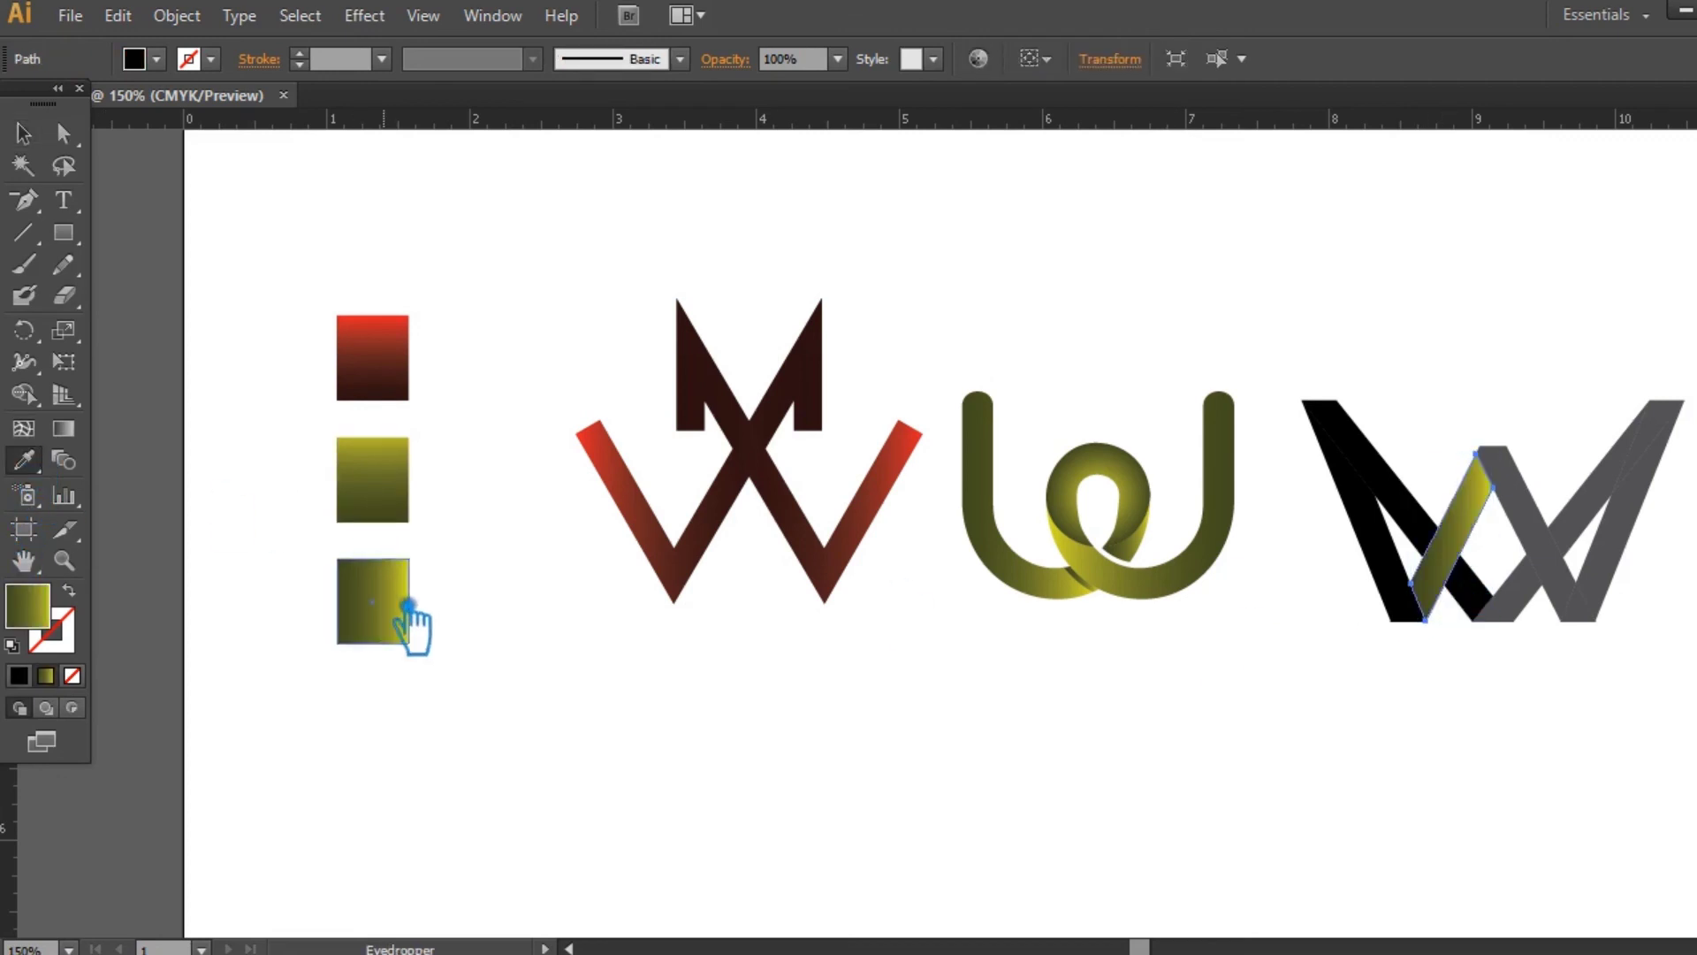
- Change the yellow end stop of the diagonal's gradient to a light tan brown with a hue around 32°
key(ctrl+F9)
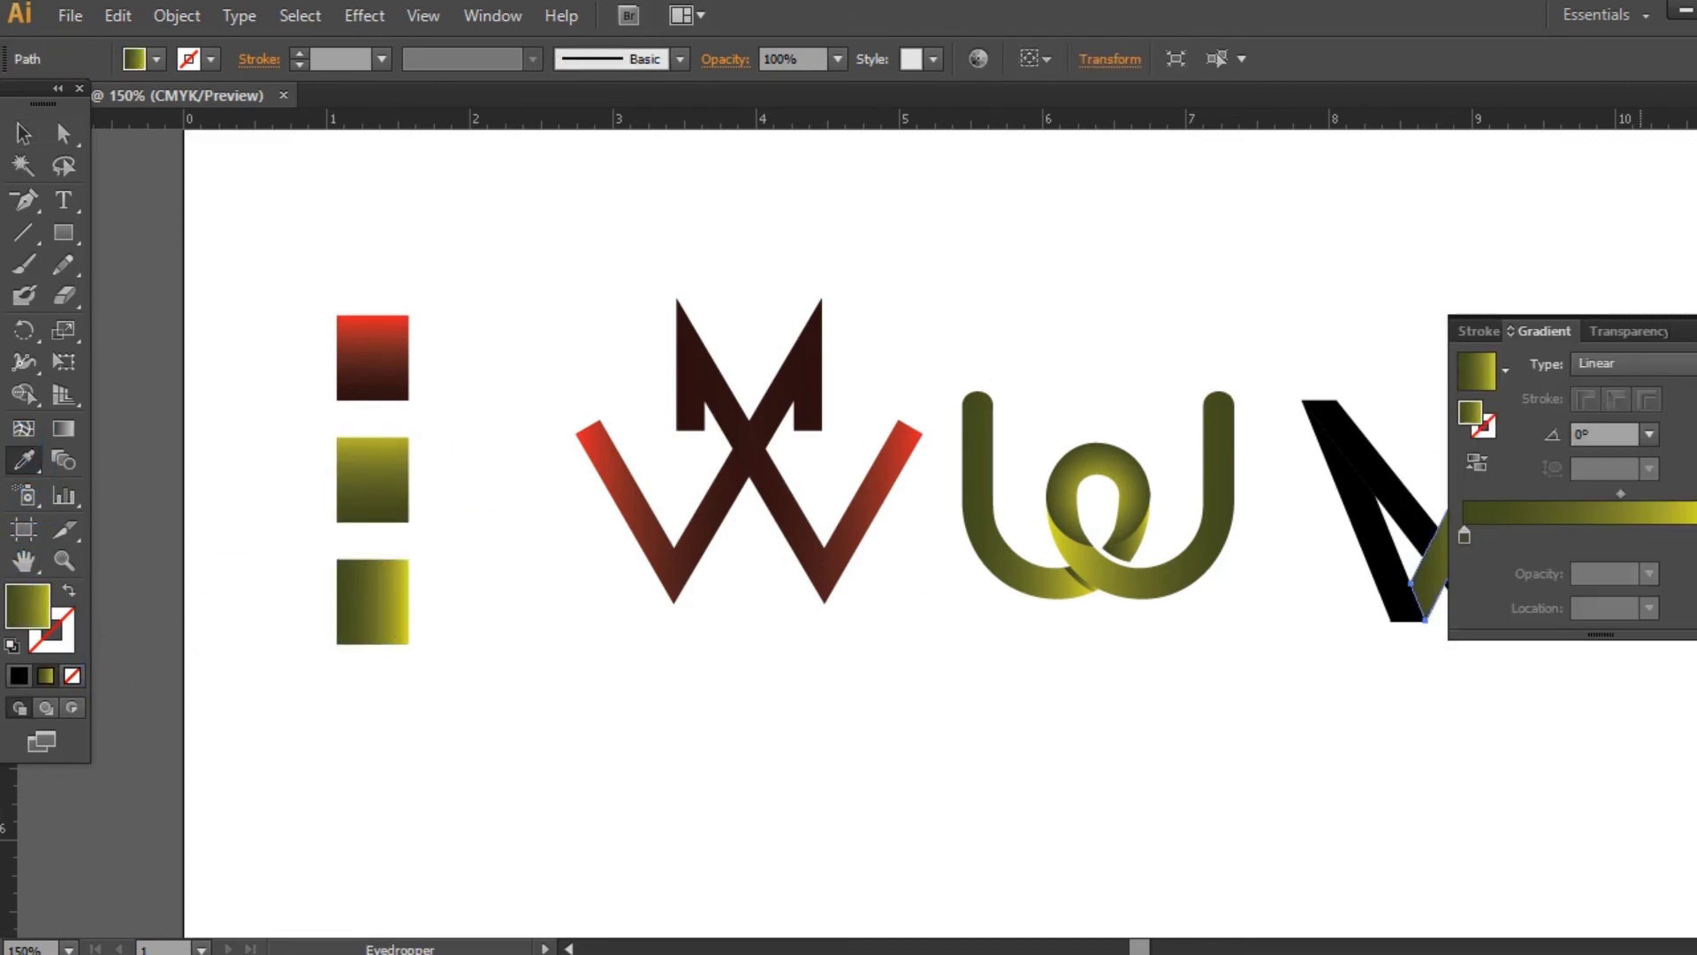
click(1681, 534)
double_click(1493, 424)
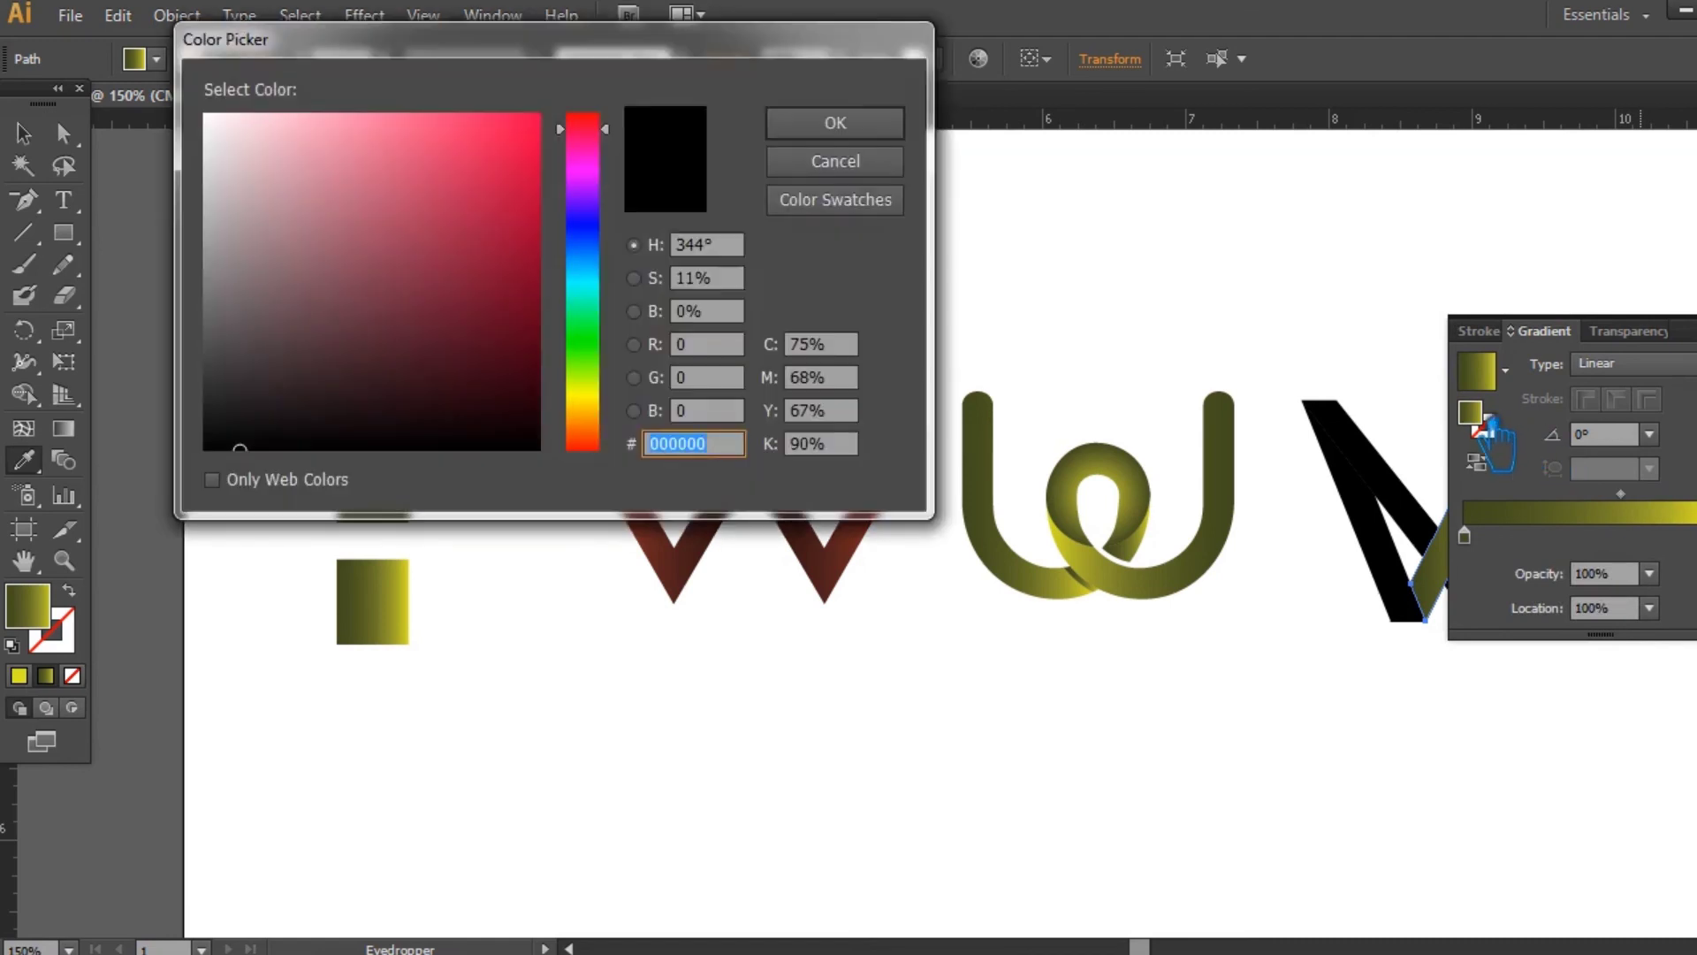
mouse_move(590, 413)
mouse_down()
mouse_move(588, 396)
mouse_move(594, 437)
mouse_move(594, 423)
mouse_up()
click(385, 240)
drag(385, 238, 381, 217)
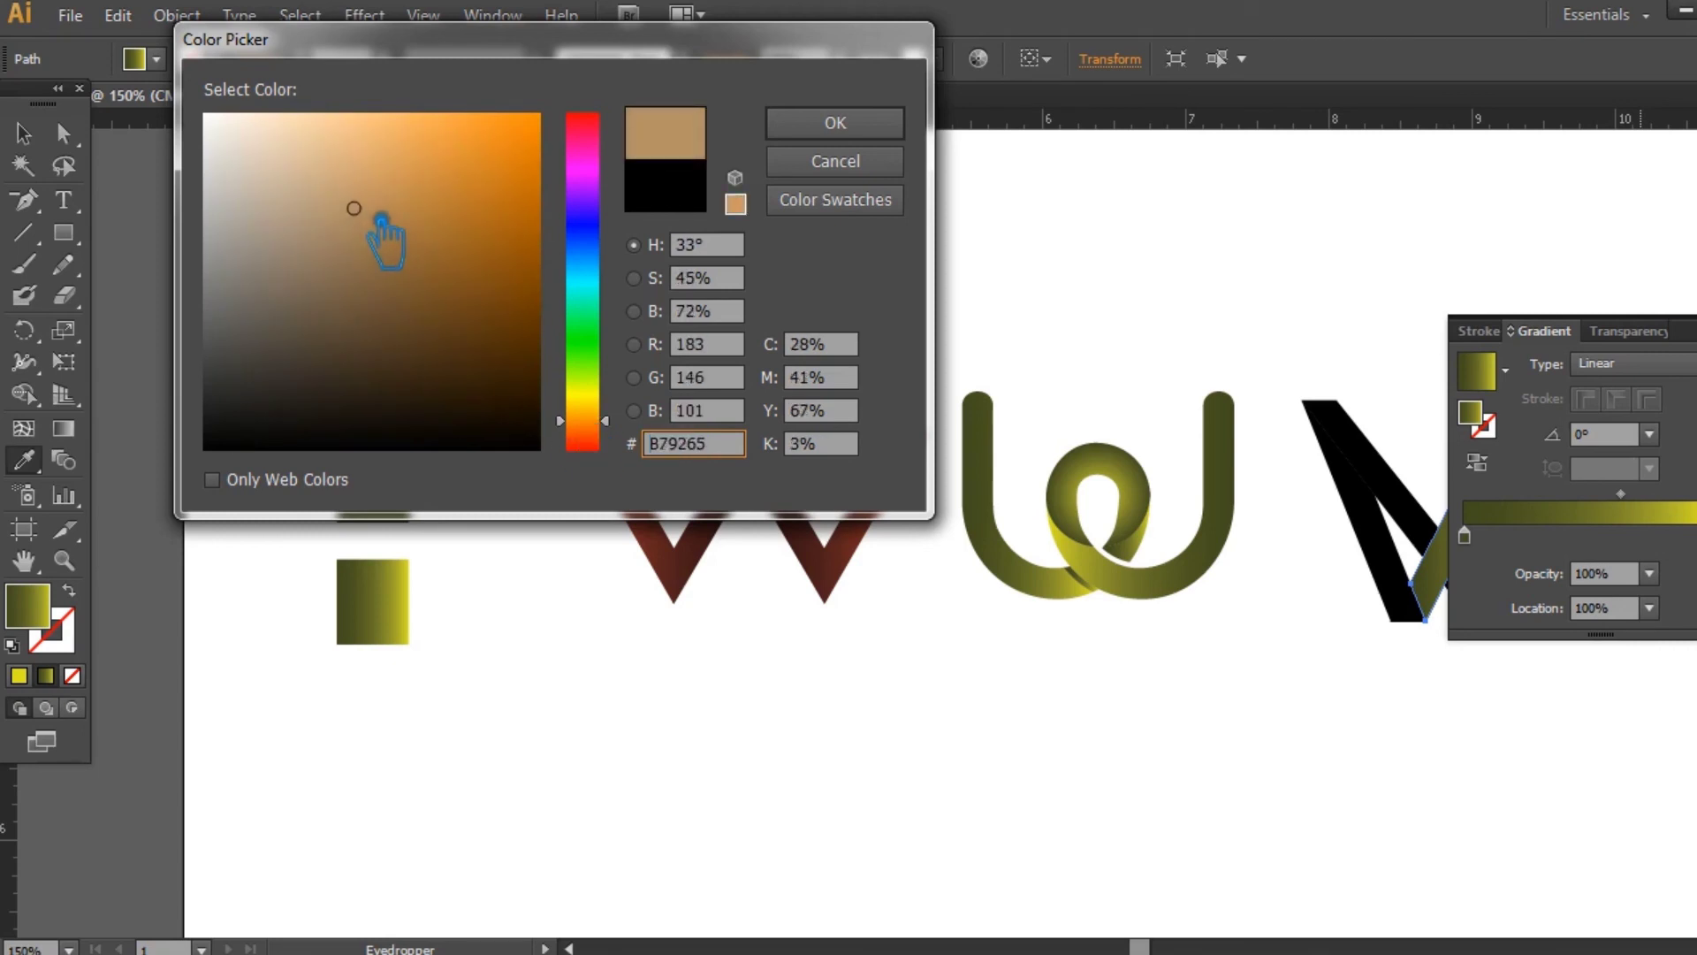
drag(609, 425, 605, 422)
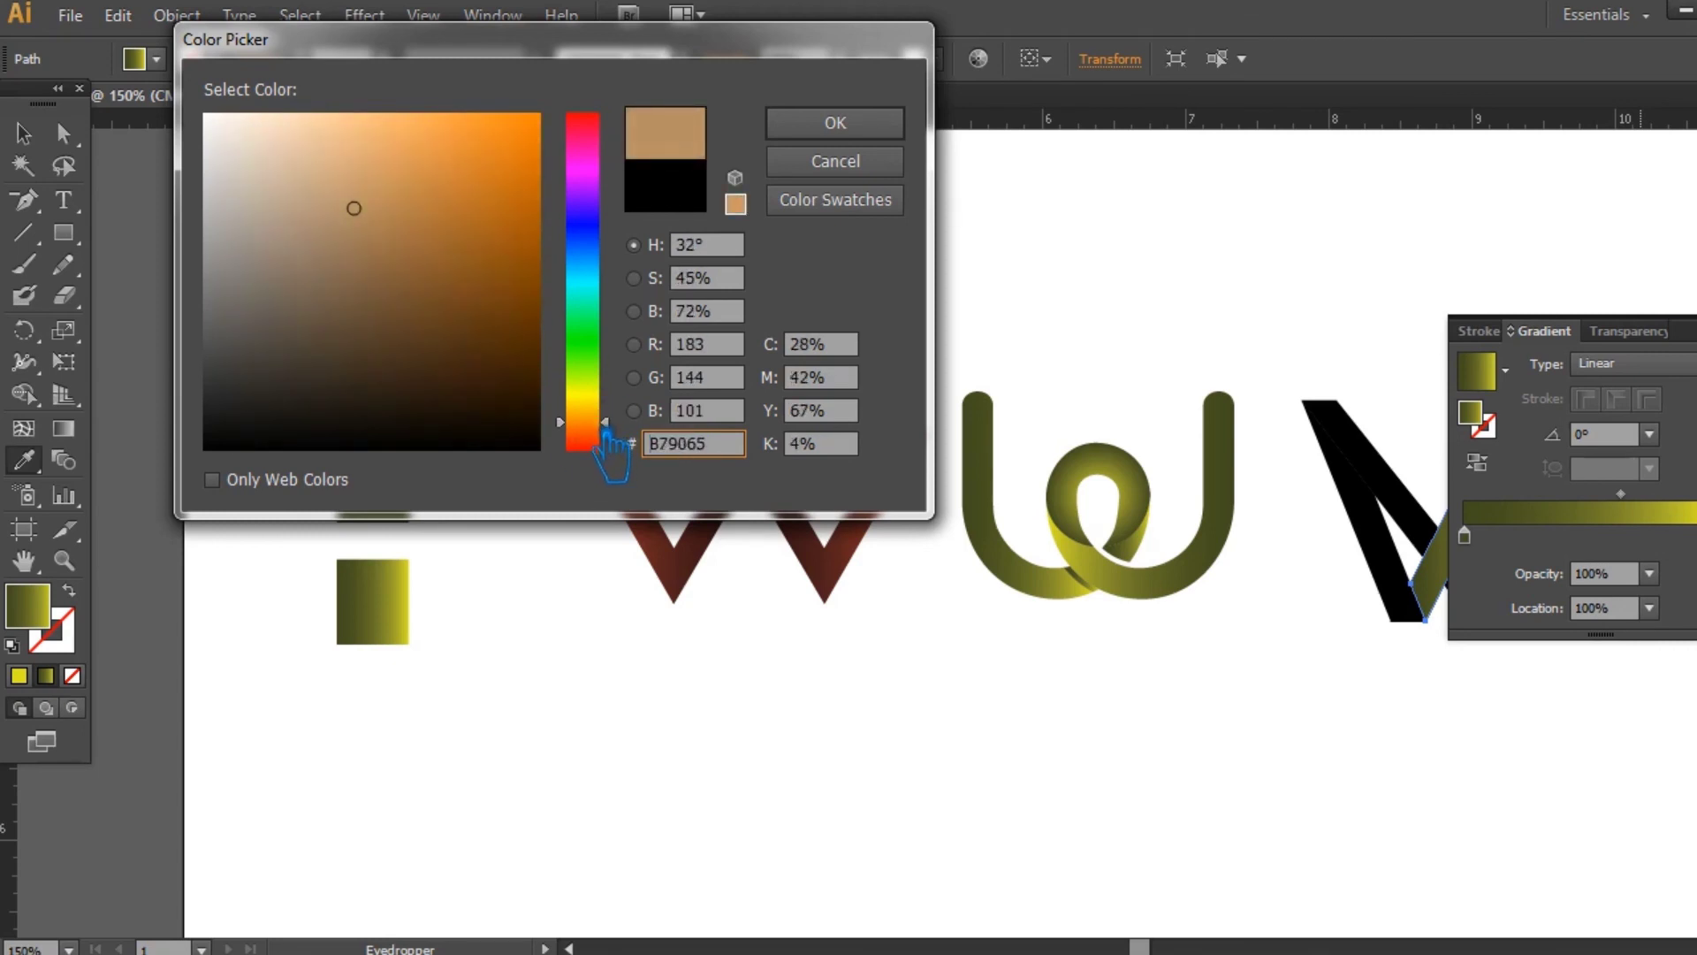
mouse_move(386, 253)
mouse_down()
mouse_move(411, 249)
mouse_move(416, 225)
mouse_move(420, 249)
mouse_move(400, 229)
mouse_up()
click(862, 123)
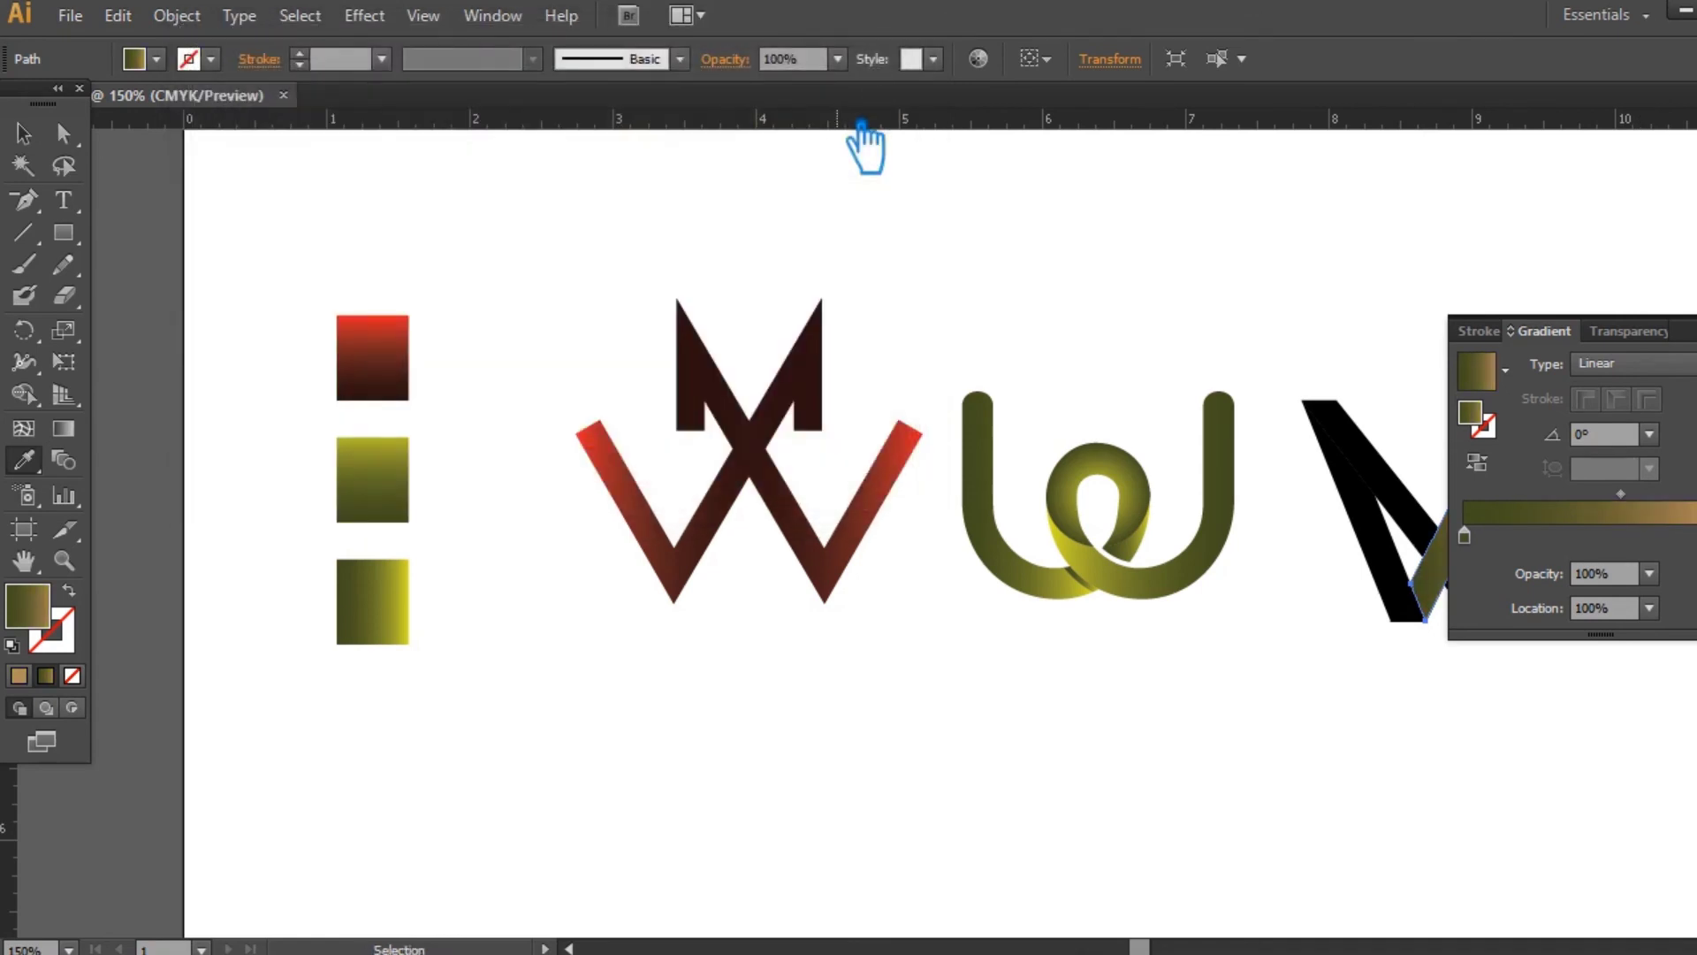
- Change the dark olive start stop of the diagonal's gradient to a dark brown, about #4C3412
click(1465, 536)
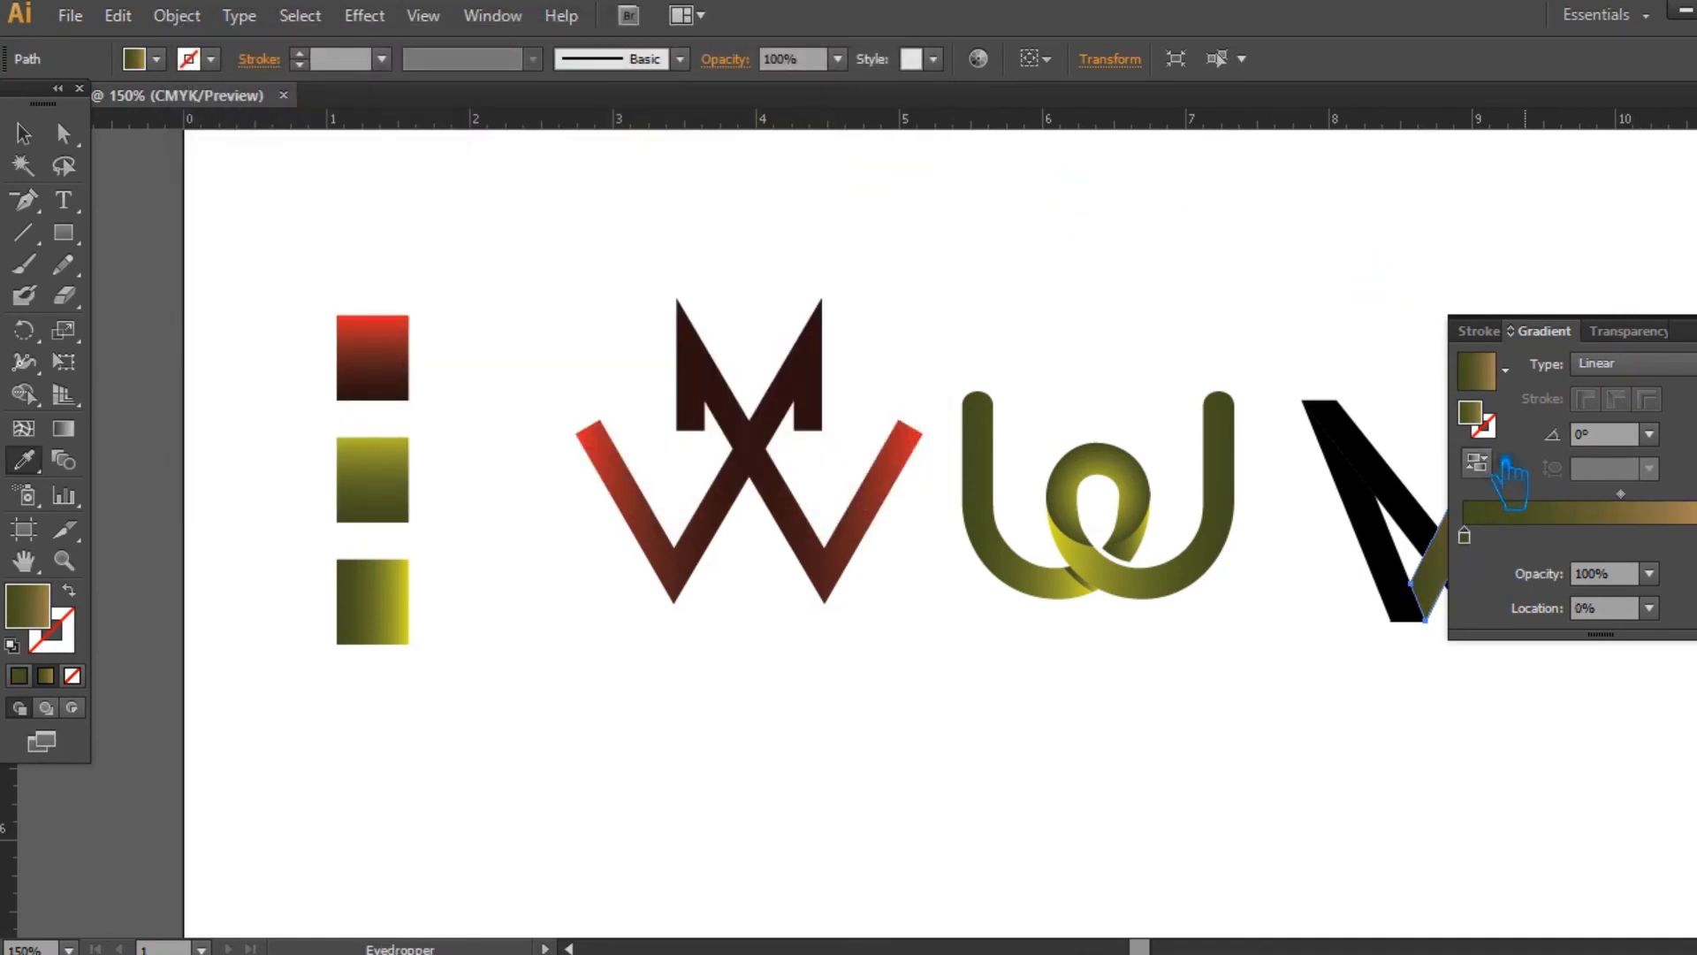
double_click(1481, 414)
mouse_move(618, 426)
mouse_down()
mouse_move(606, 412)
mouse_move(617, 446)
mouse_up()
drag(396, 254, 396, 244)
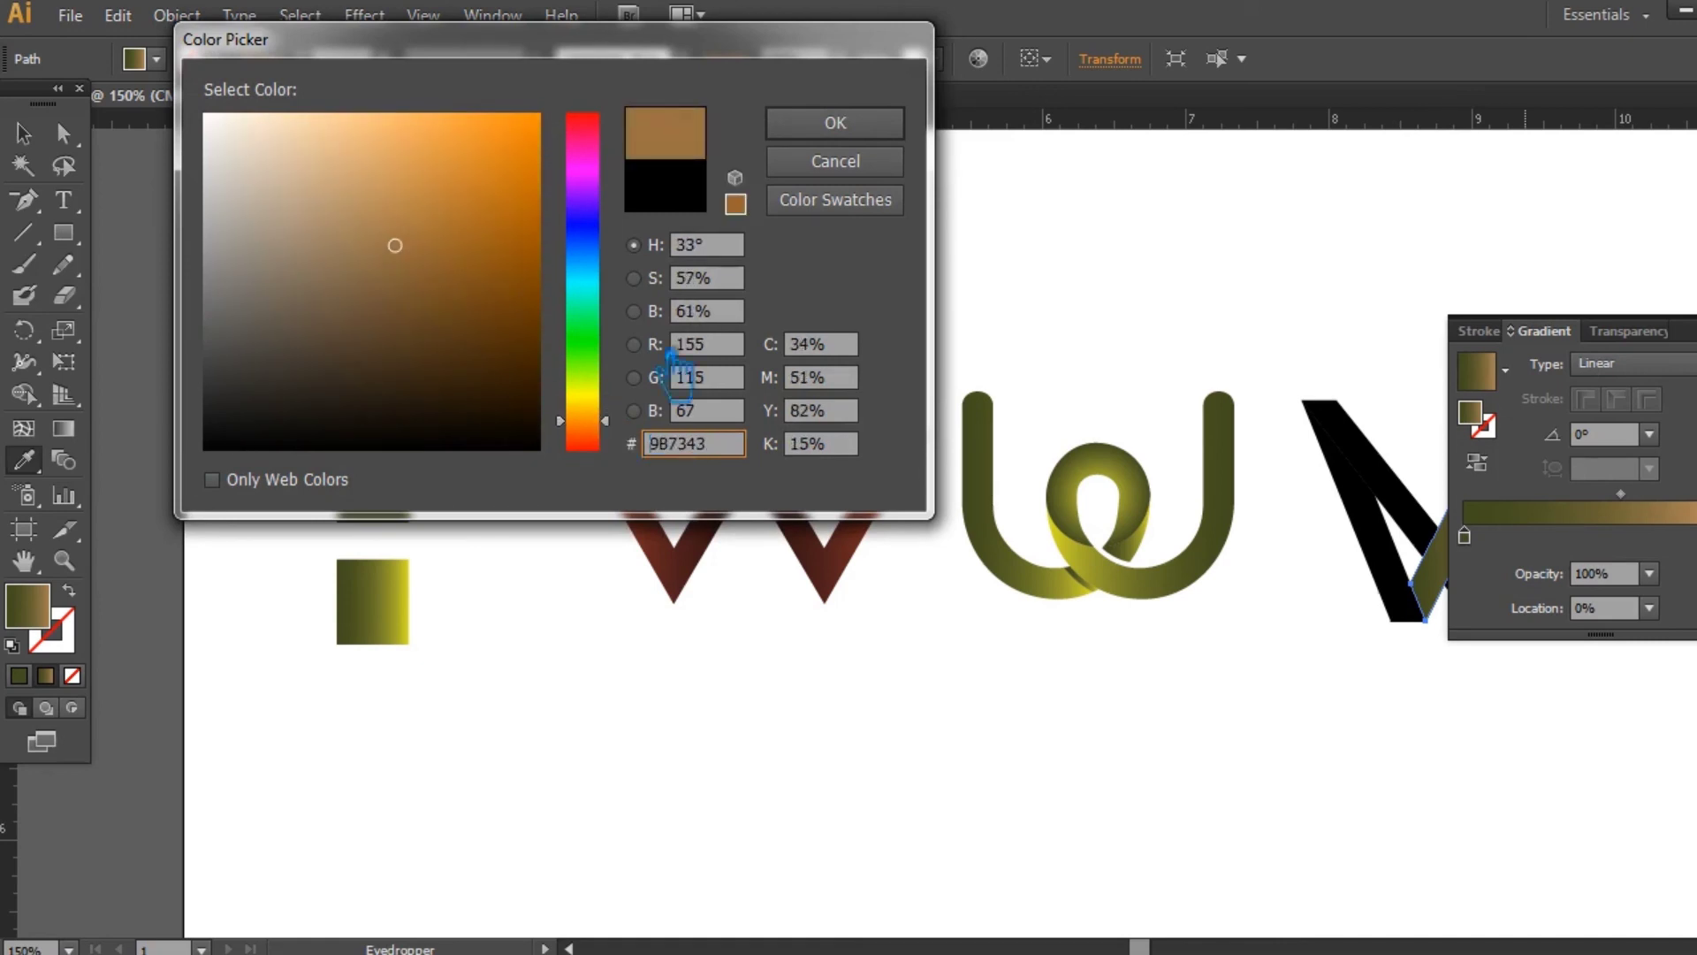
drag(453, 268, 473, 329)
drag(608, 428, 629, 434)
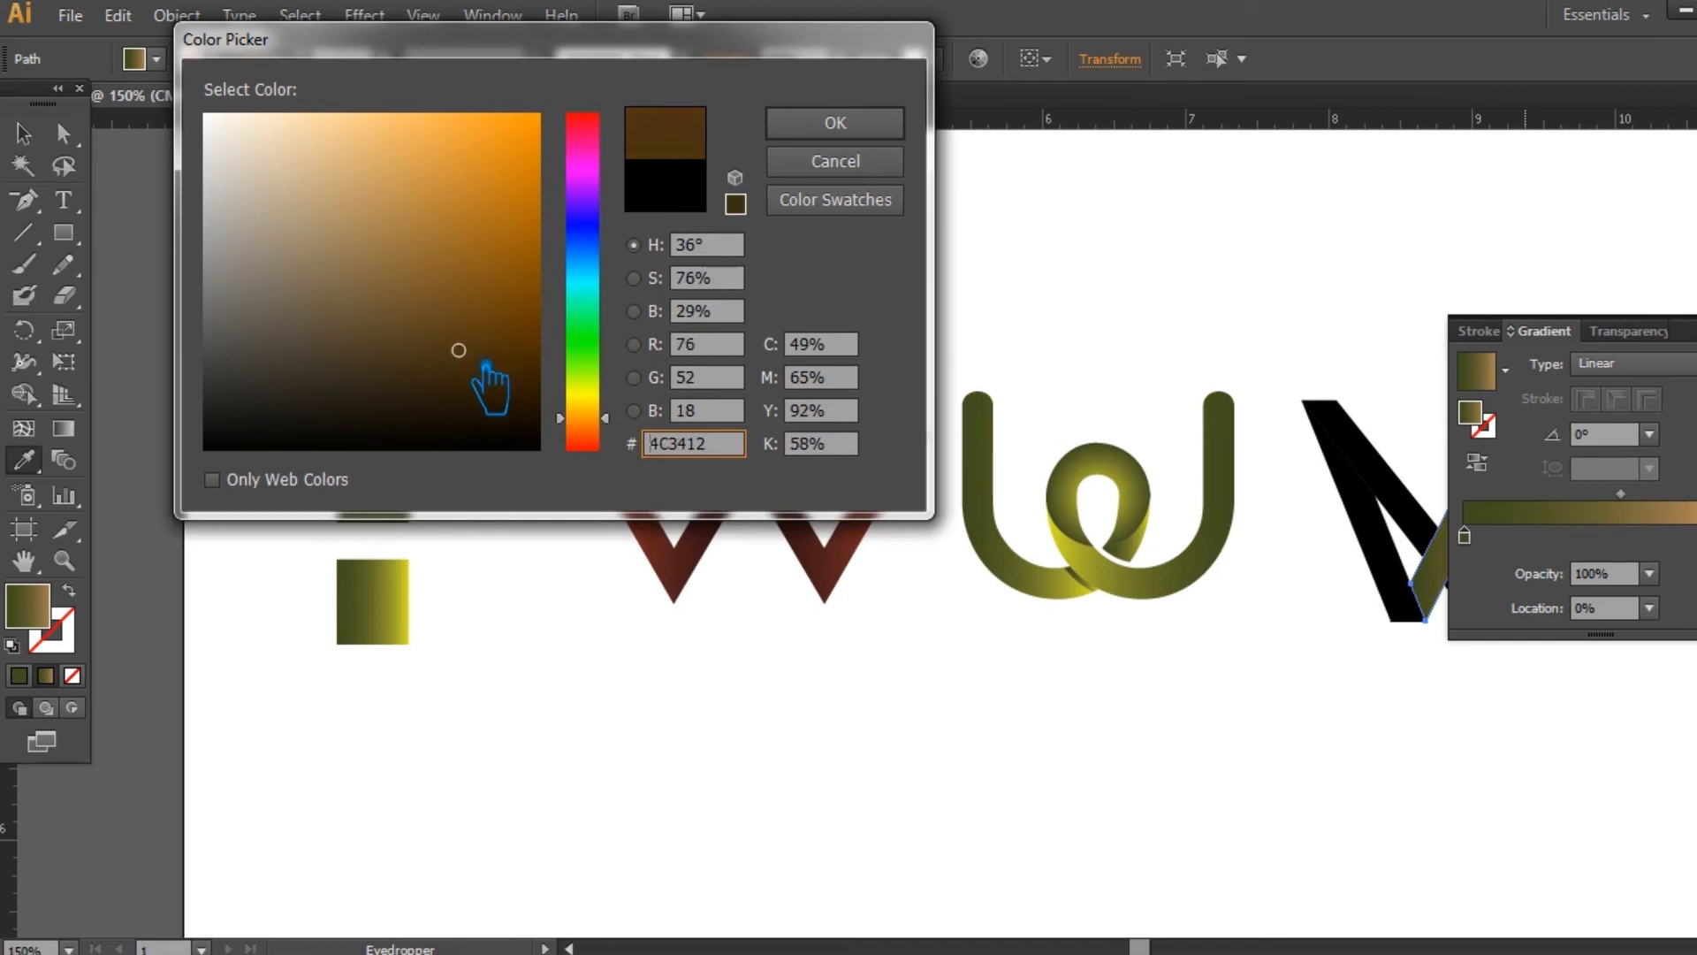
click(826, 129)
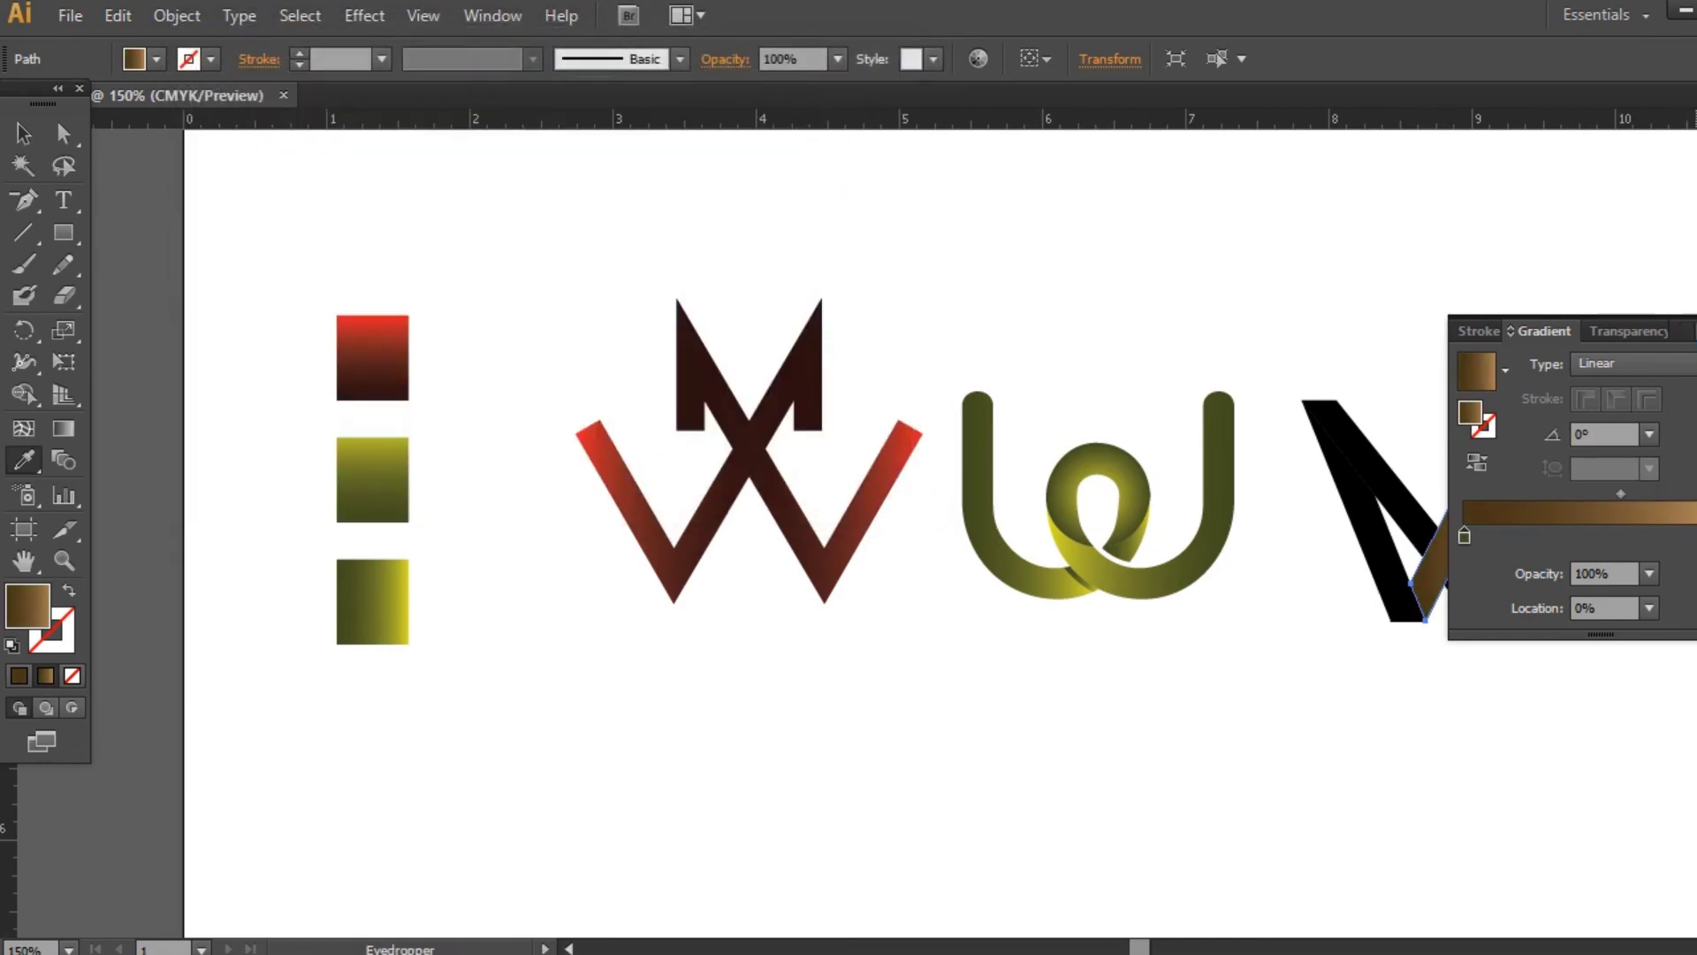
click(874, 232)
- Set the brown gradient's midpoint to 57.43% and run the gradient up along the W's inner diagonal
click(23, 133)
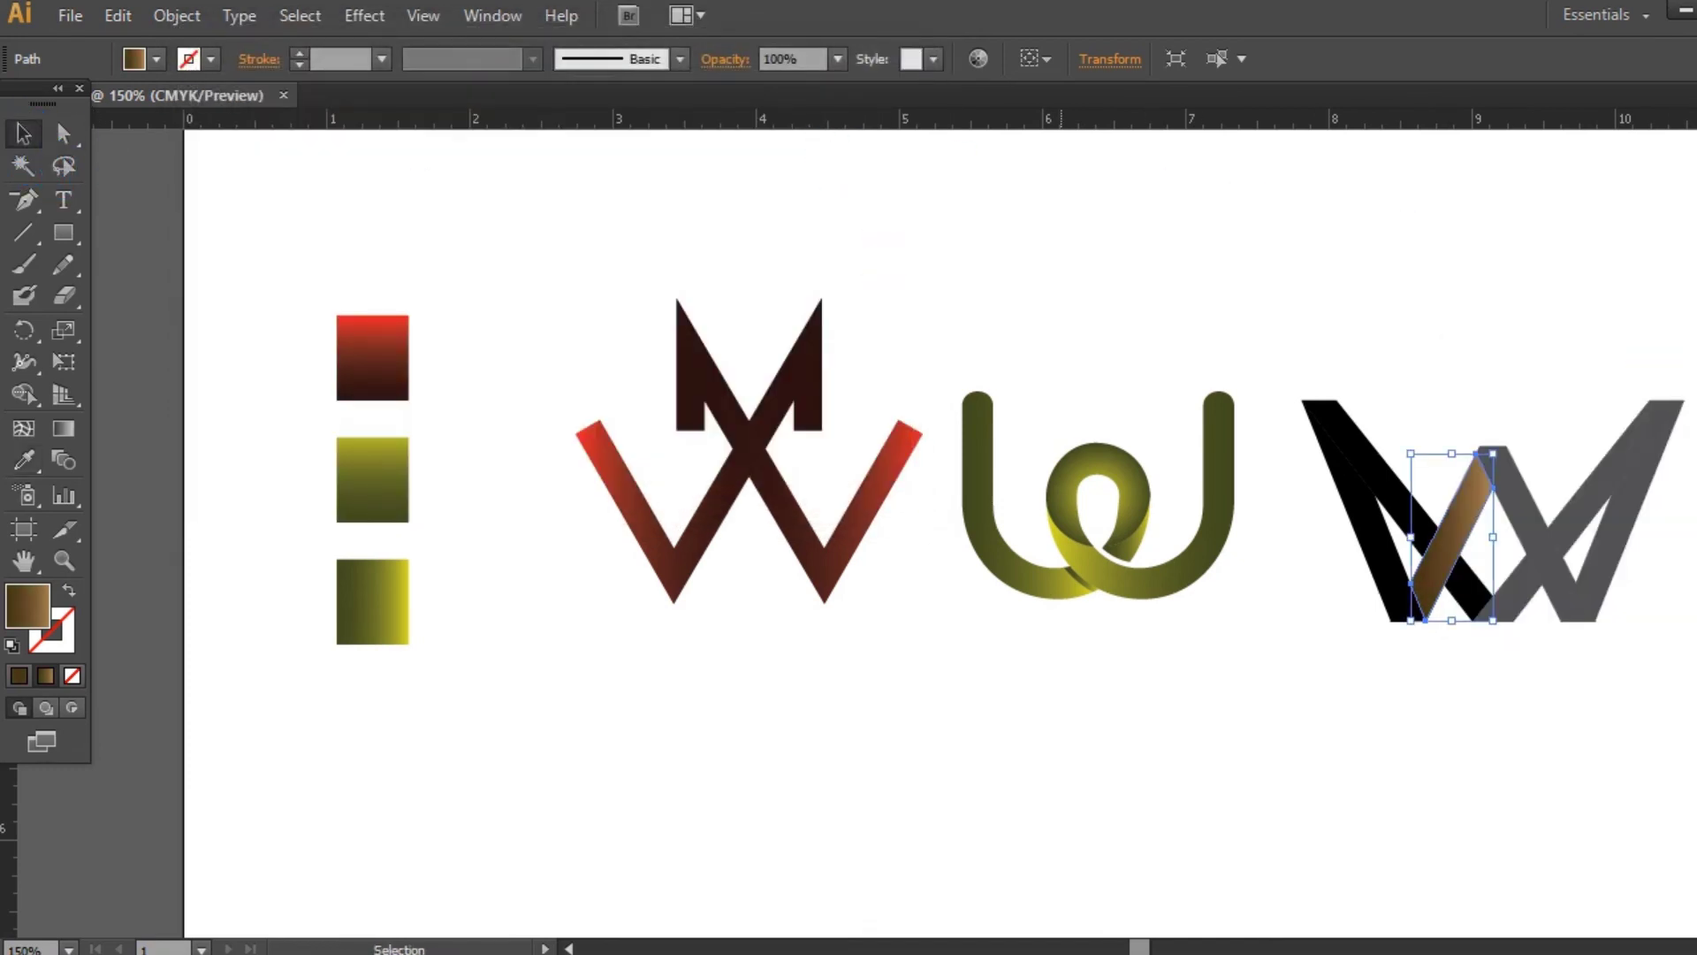
click(1680, 433)
drag(1621, 493, 1603, 493)
click(63, 428)
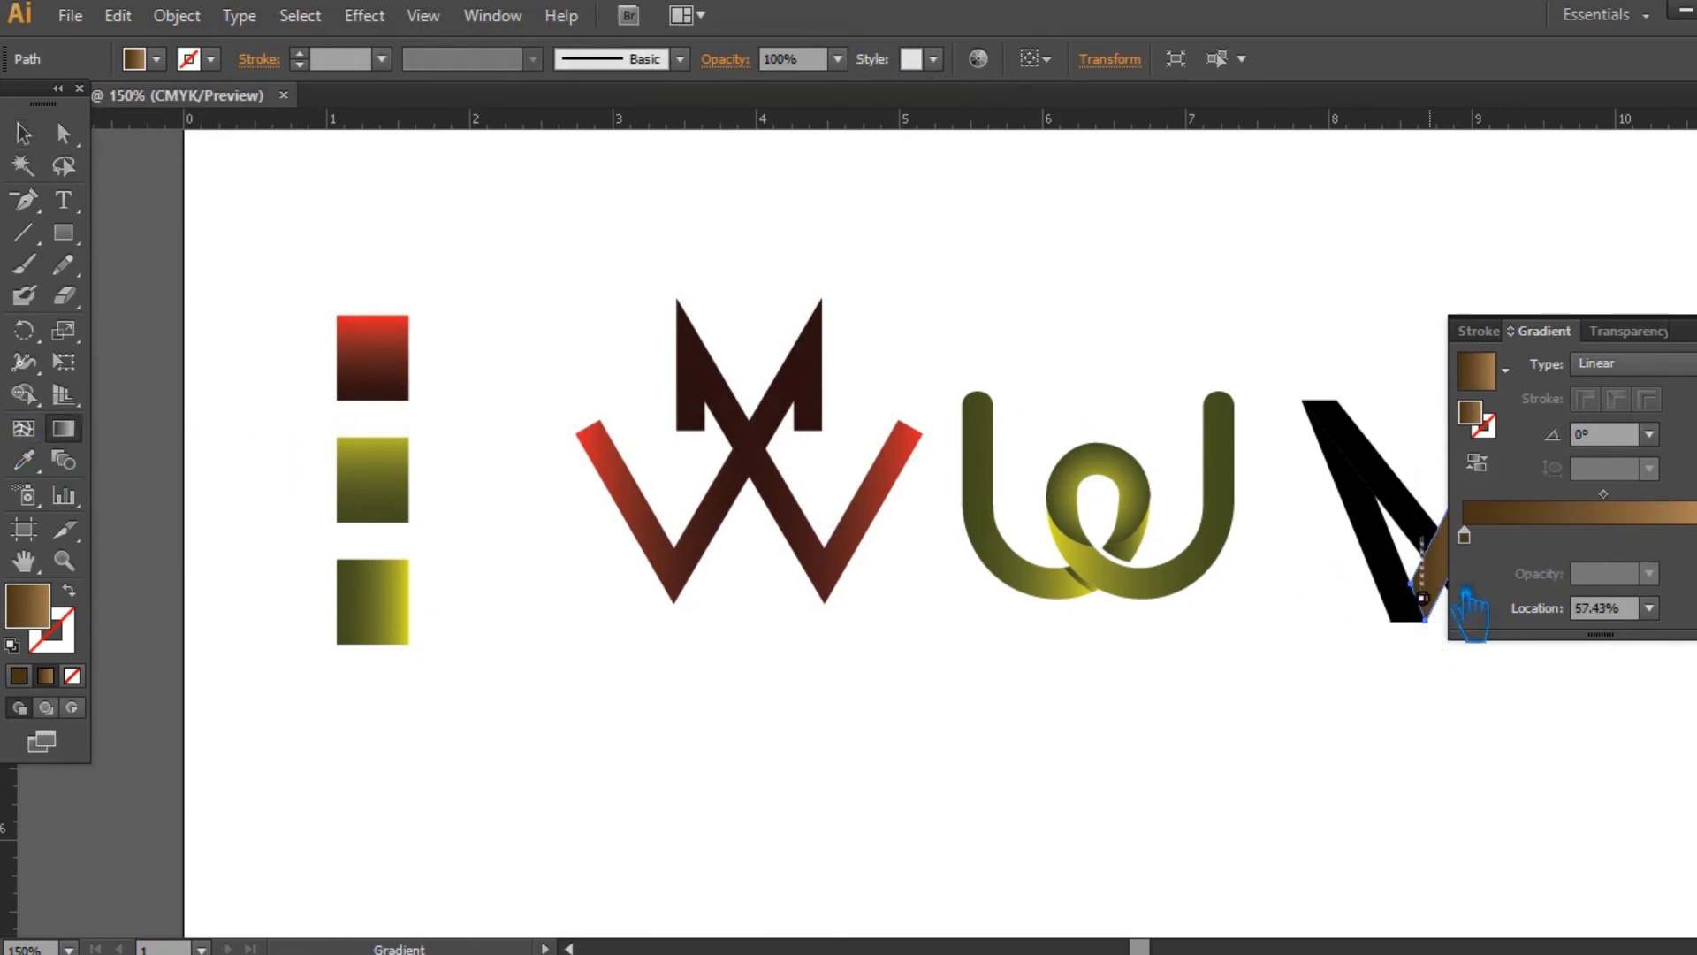
click(1686, 433)
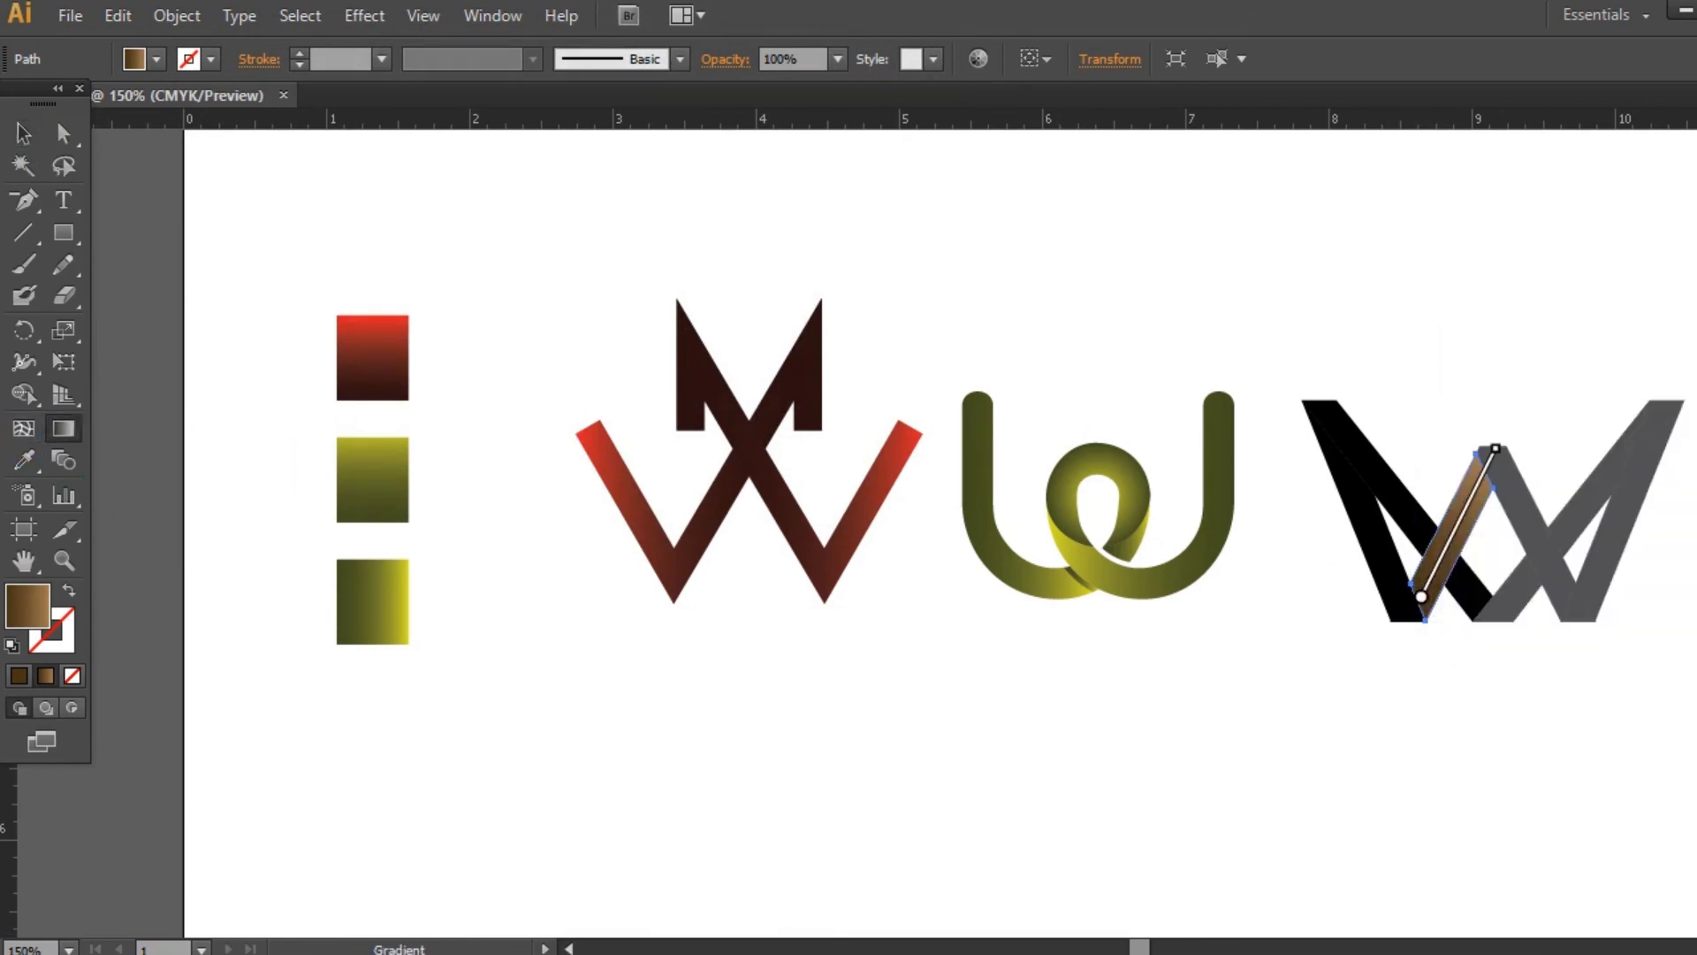
- Redraw the brown gradient along the W's inner diagonal from its foot to its top, at about 63°
click(23, 133)
key(space)
drag(1272, 700, 882, 676)
click(63, 428)
mouse_move(1003, 595)
mouse_down()
mouse_move(1072, 542)
mouse_move(1099, 440)
mouse_up()
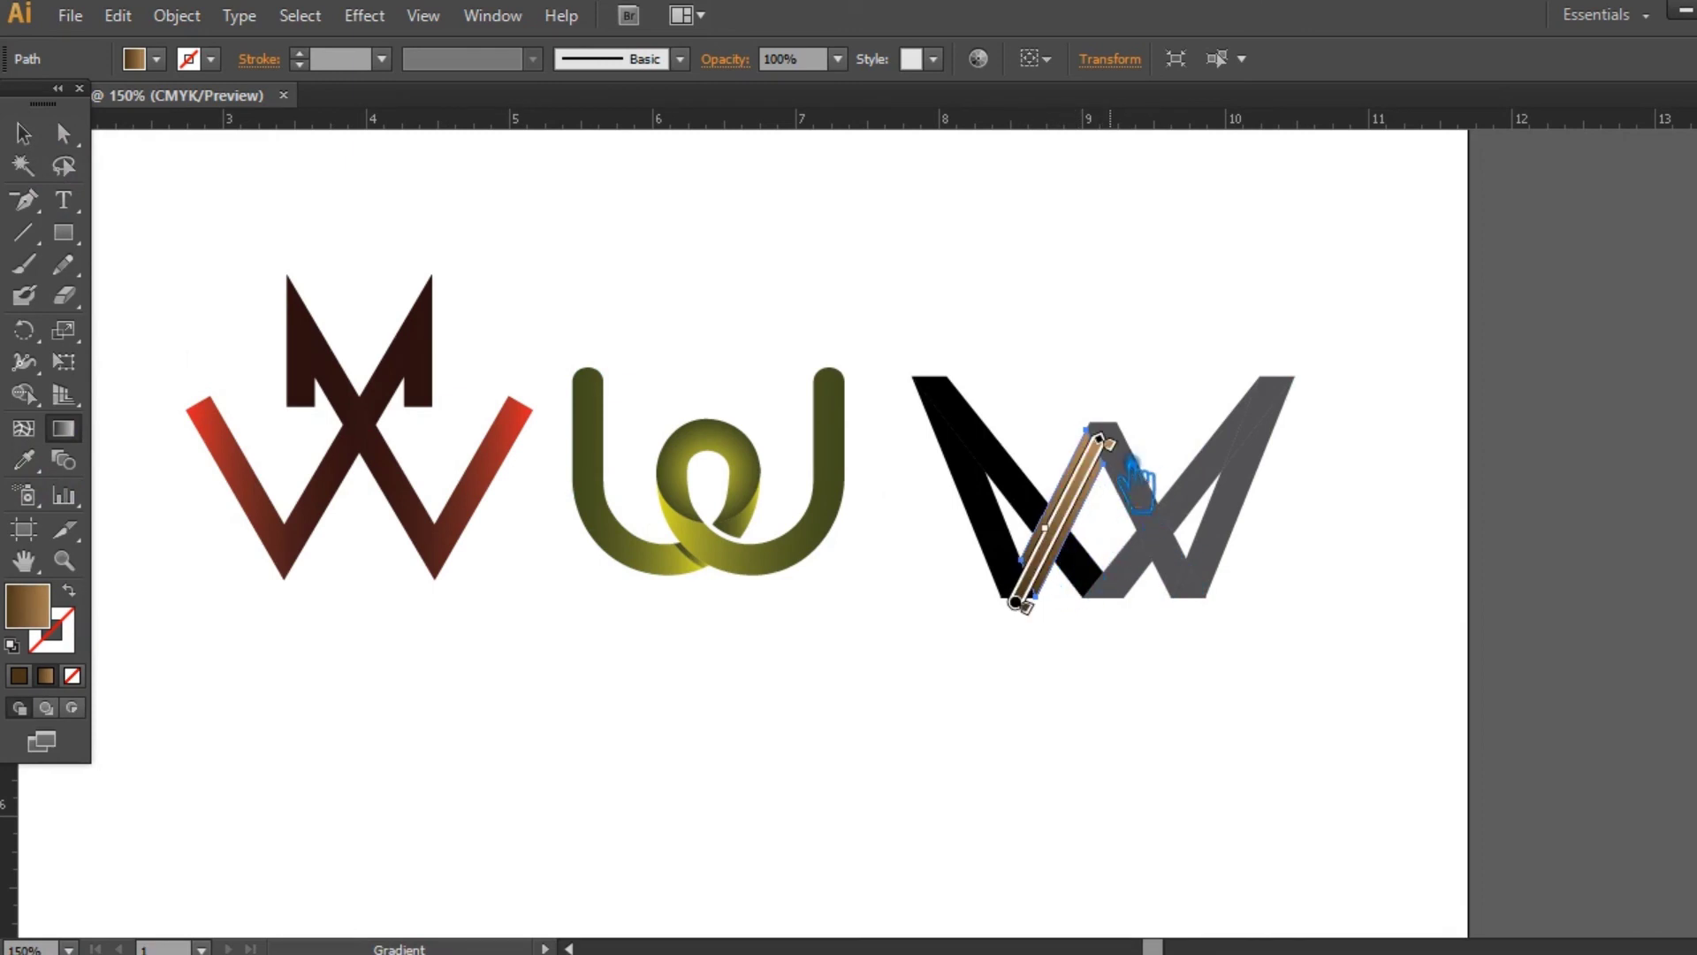
key(v)
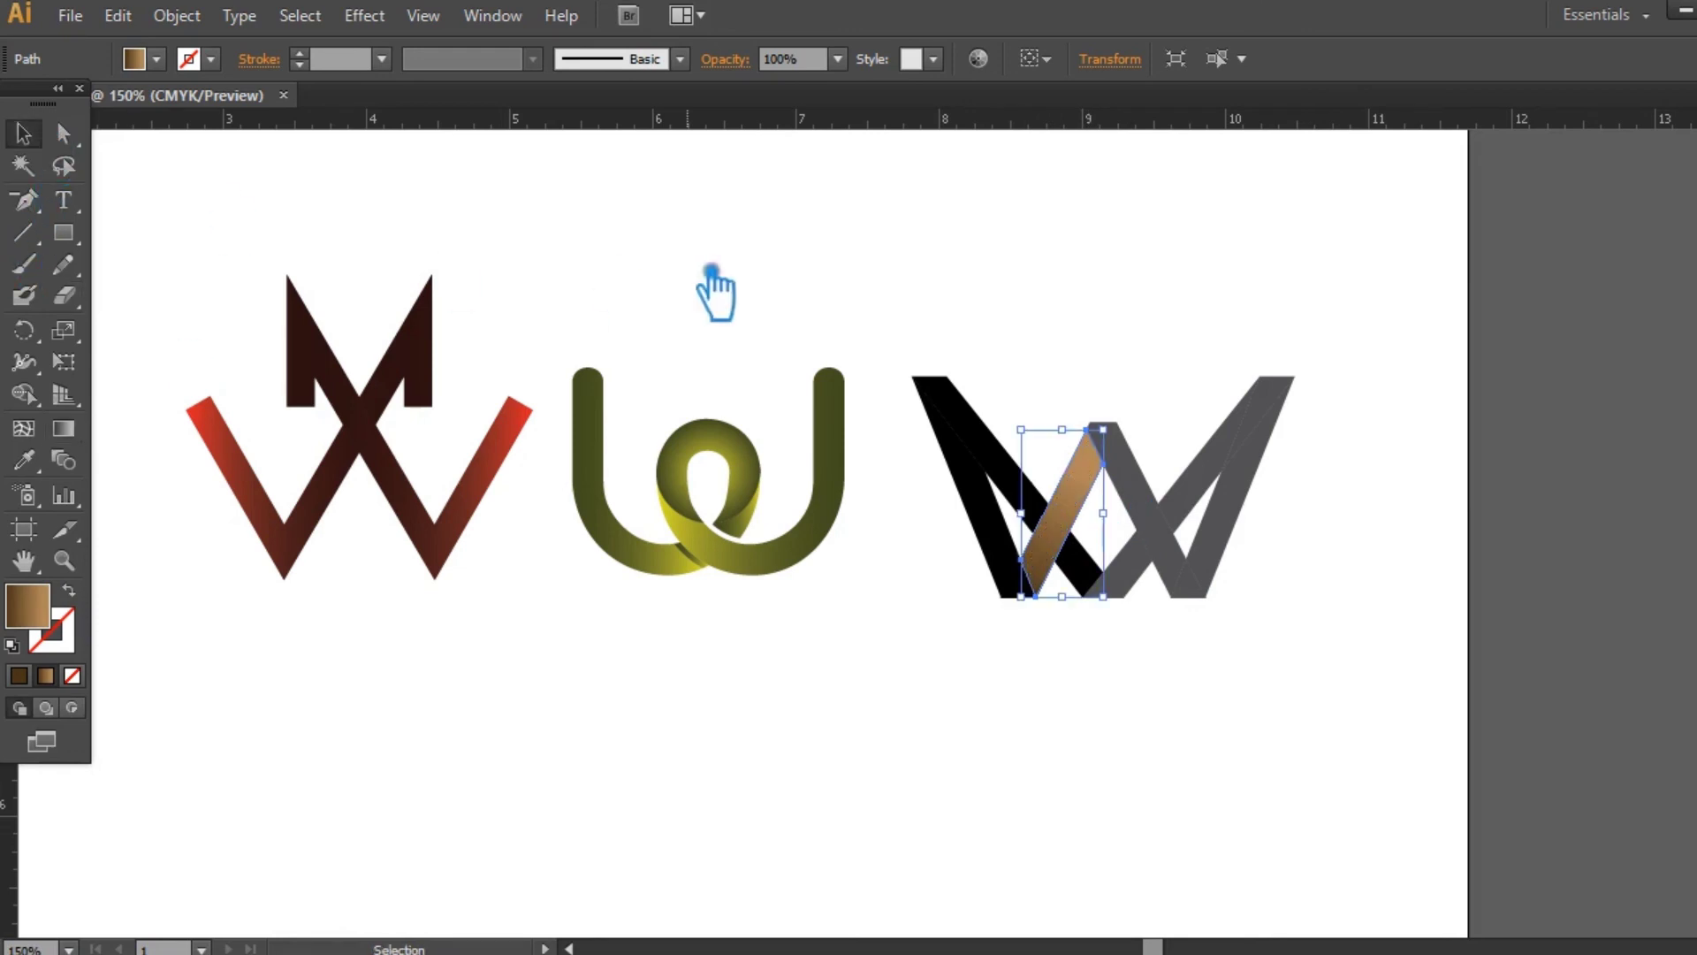
- Set the midpoint of the inner diagonal's brown gradient to 64.06%
click(1696, 376)
drag(1563, 500, 1649, 502)
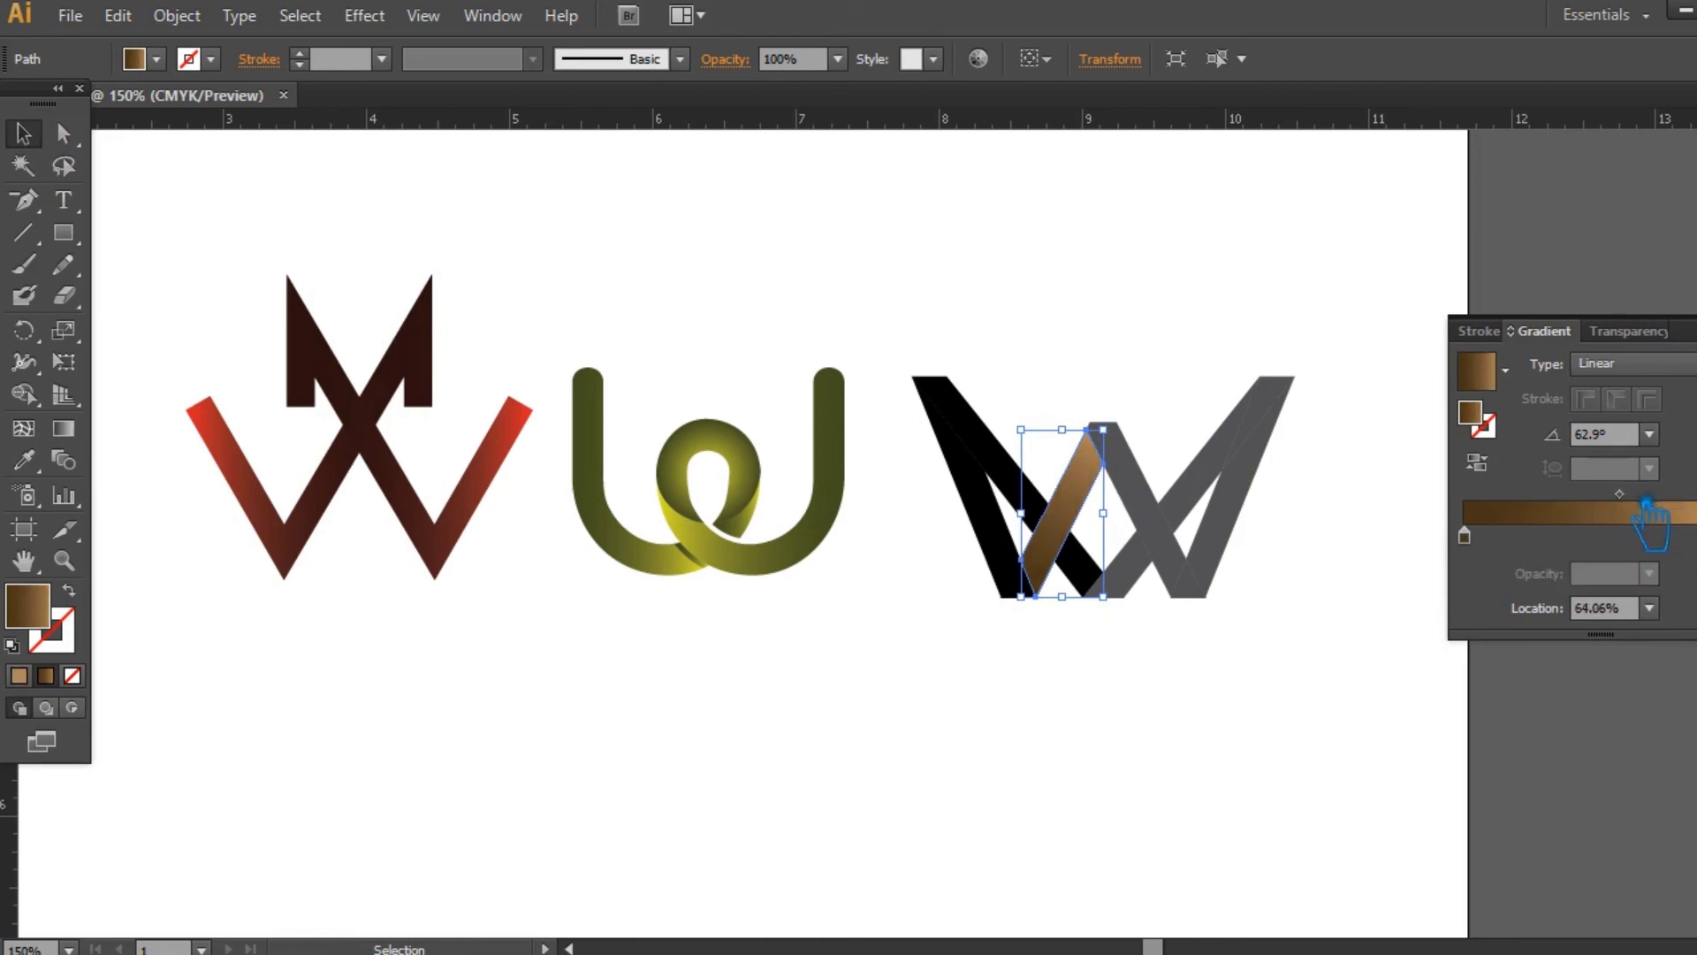
click(757, 250)
- Fill the lowest swatch with the W diagonal's brown gradient and run it vertically, dark at the bottom
drag(846, 747, 1034, 723)
click(176, 566)
key(i)
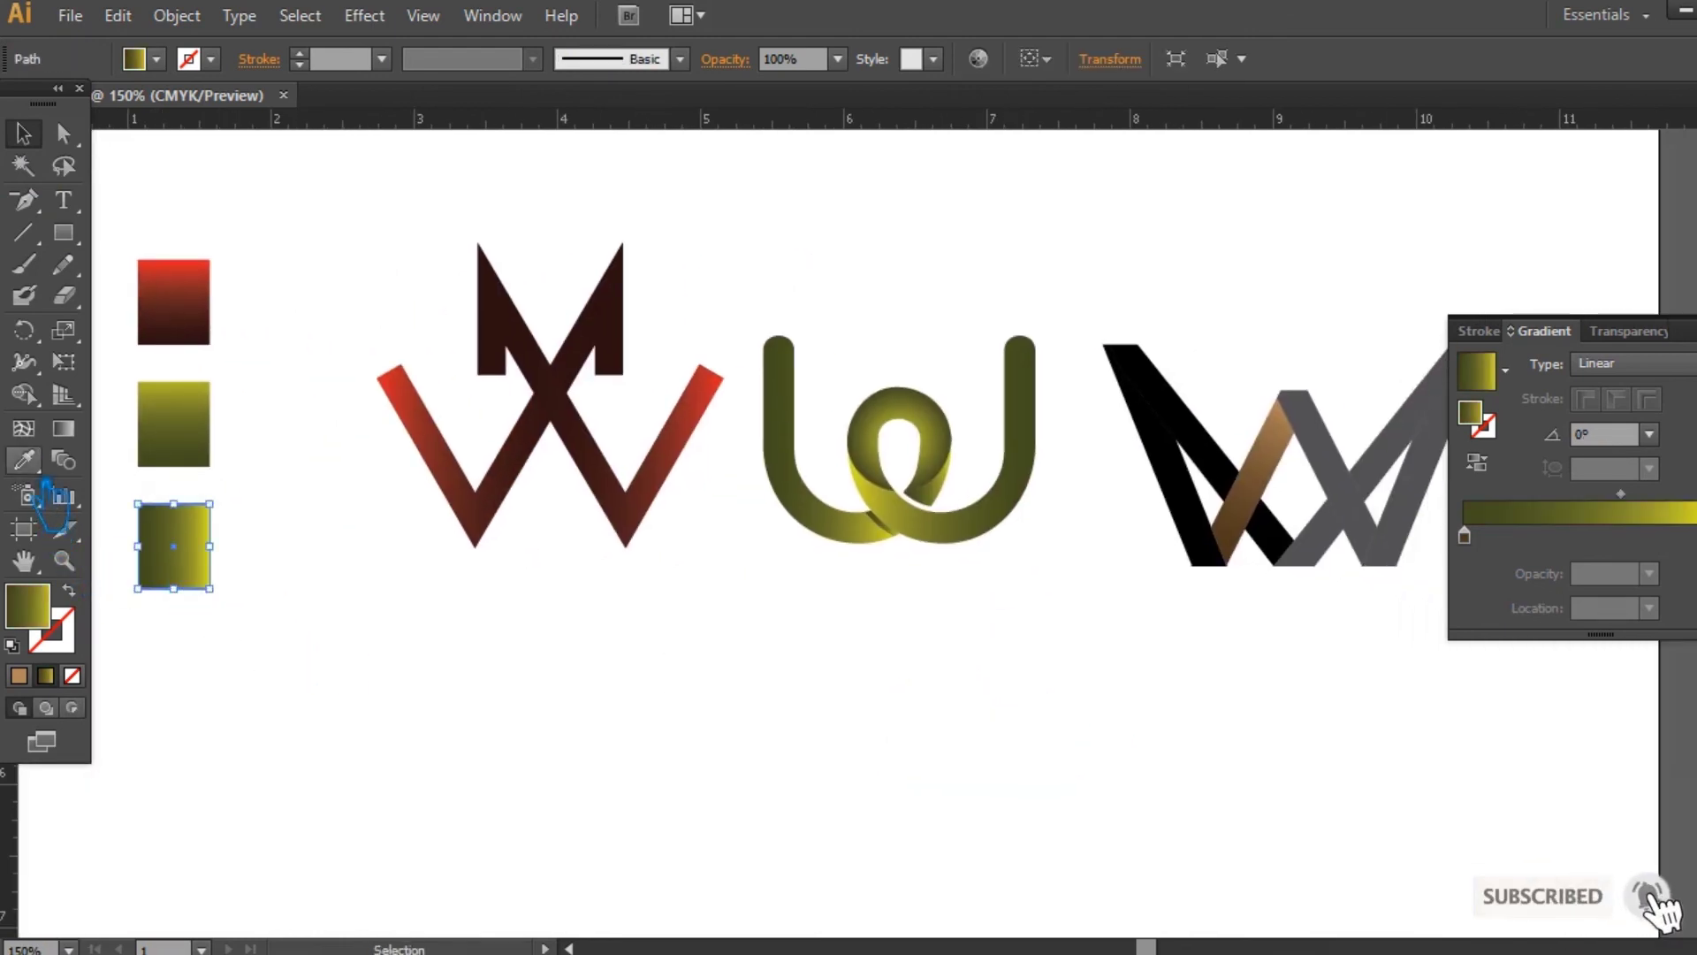
click(1287, 491)
key(v)
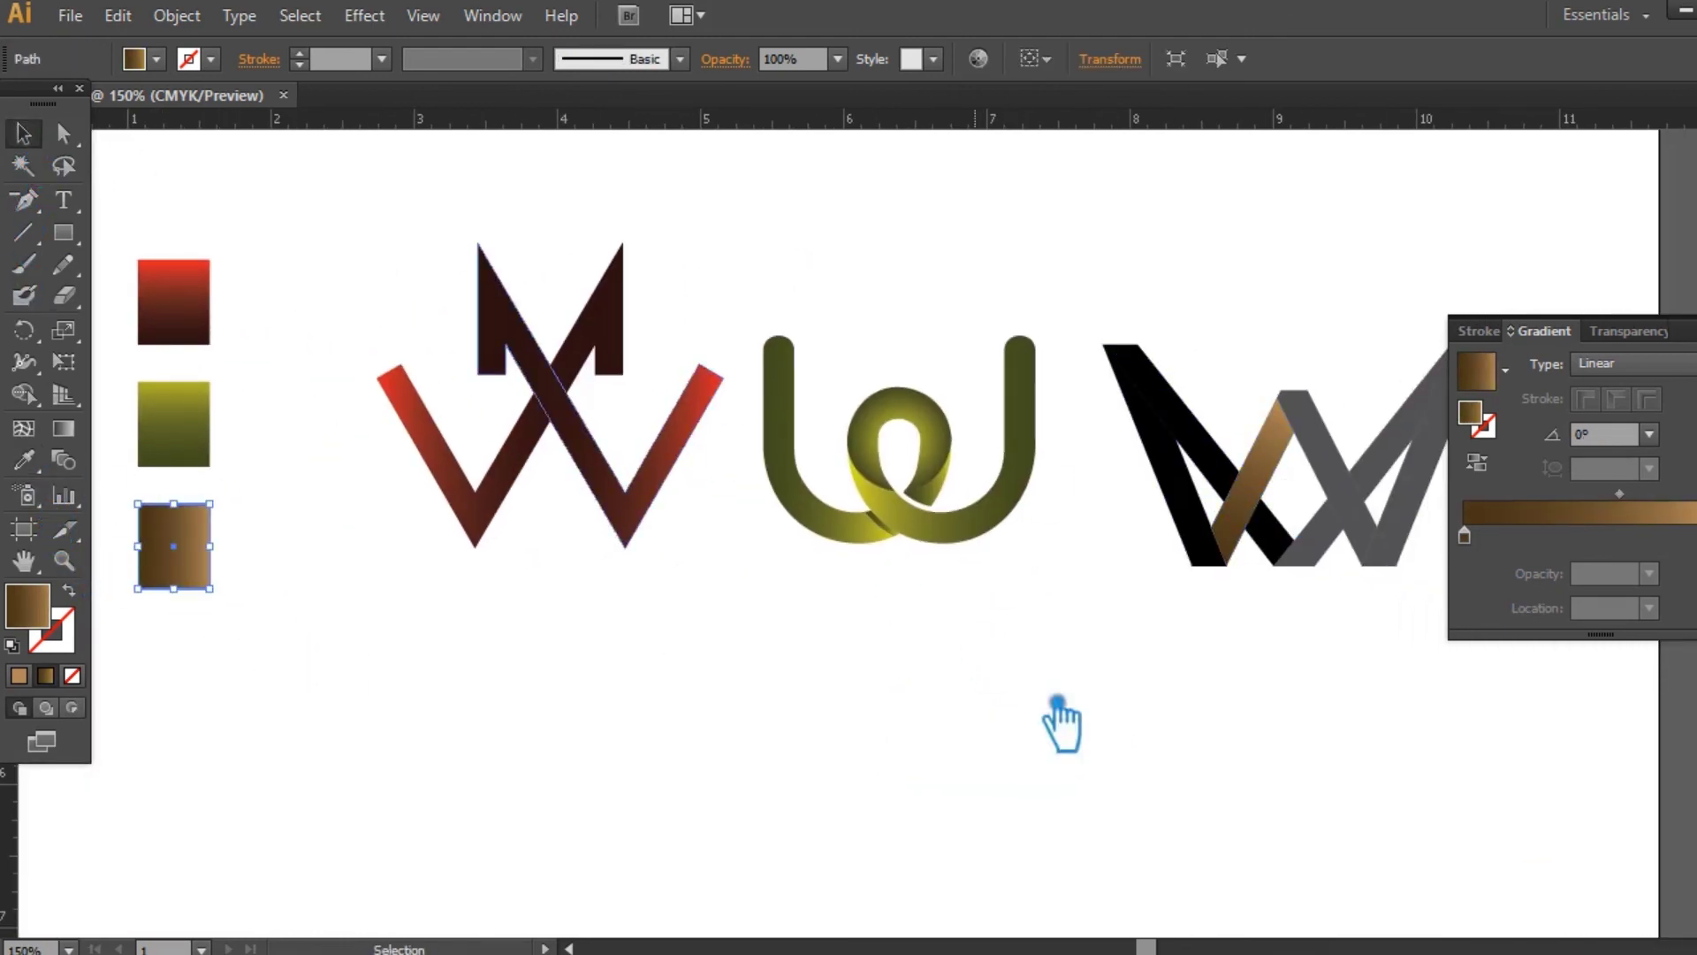
key(g)
drag(203, 599, 205, 506)
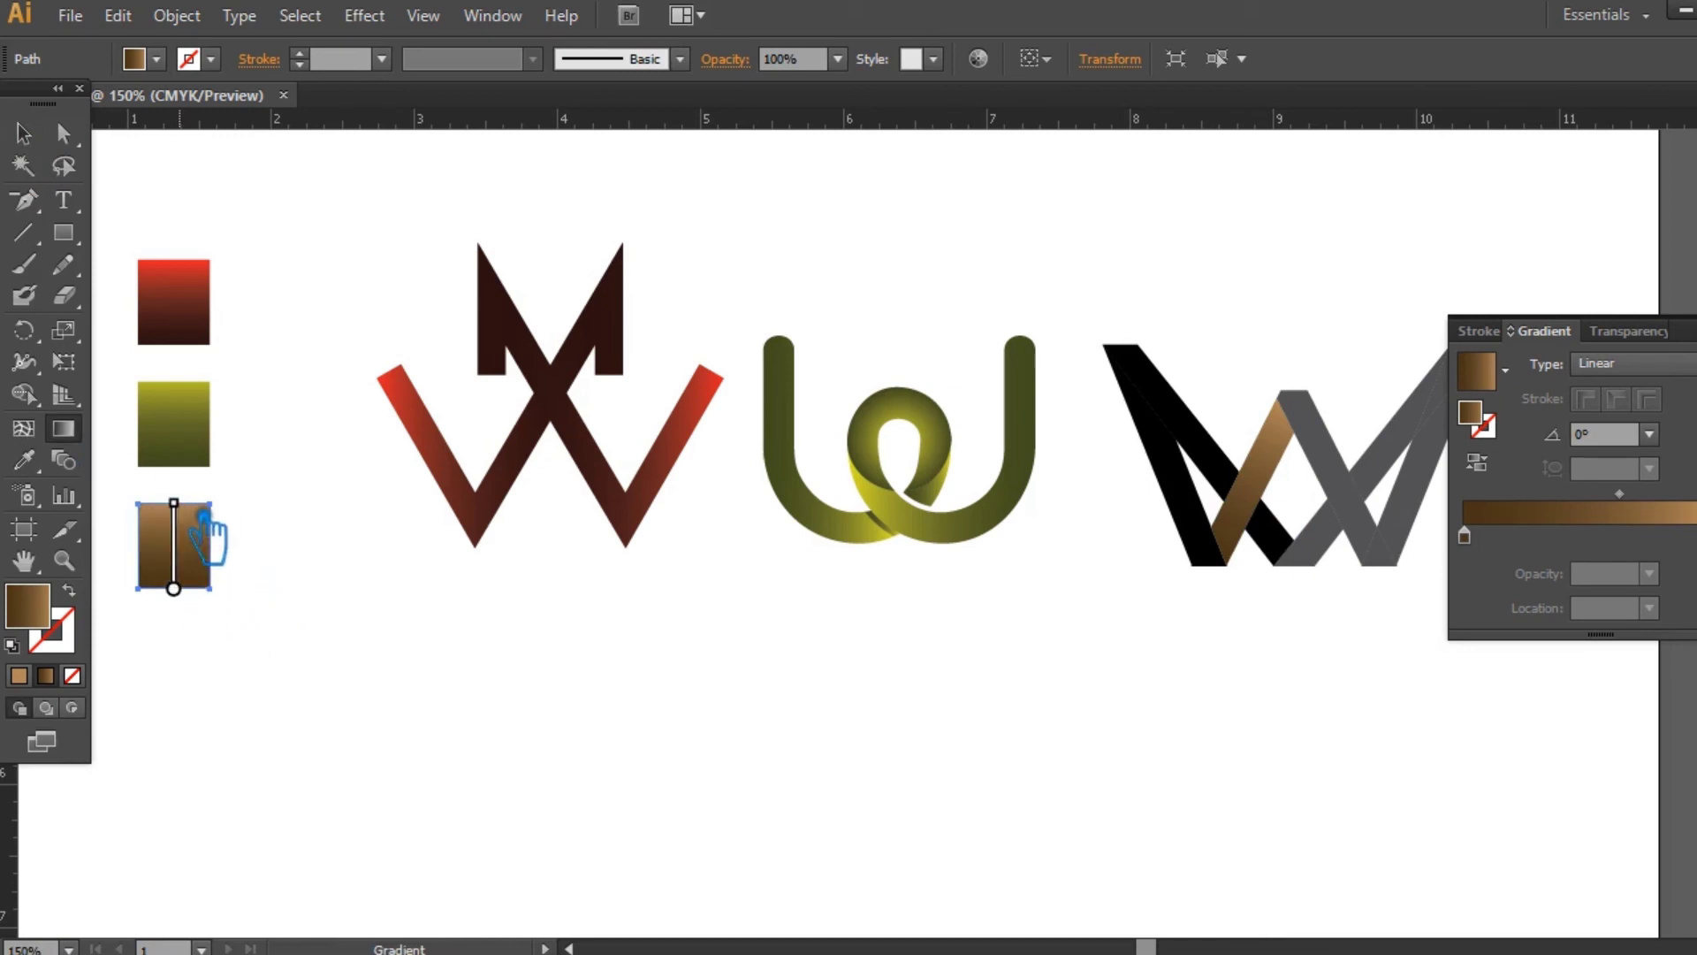
- Apply the brown swatch's gradient to the inner diagonal in the W's left half
click(1273, 504)
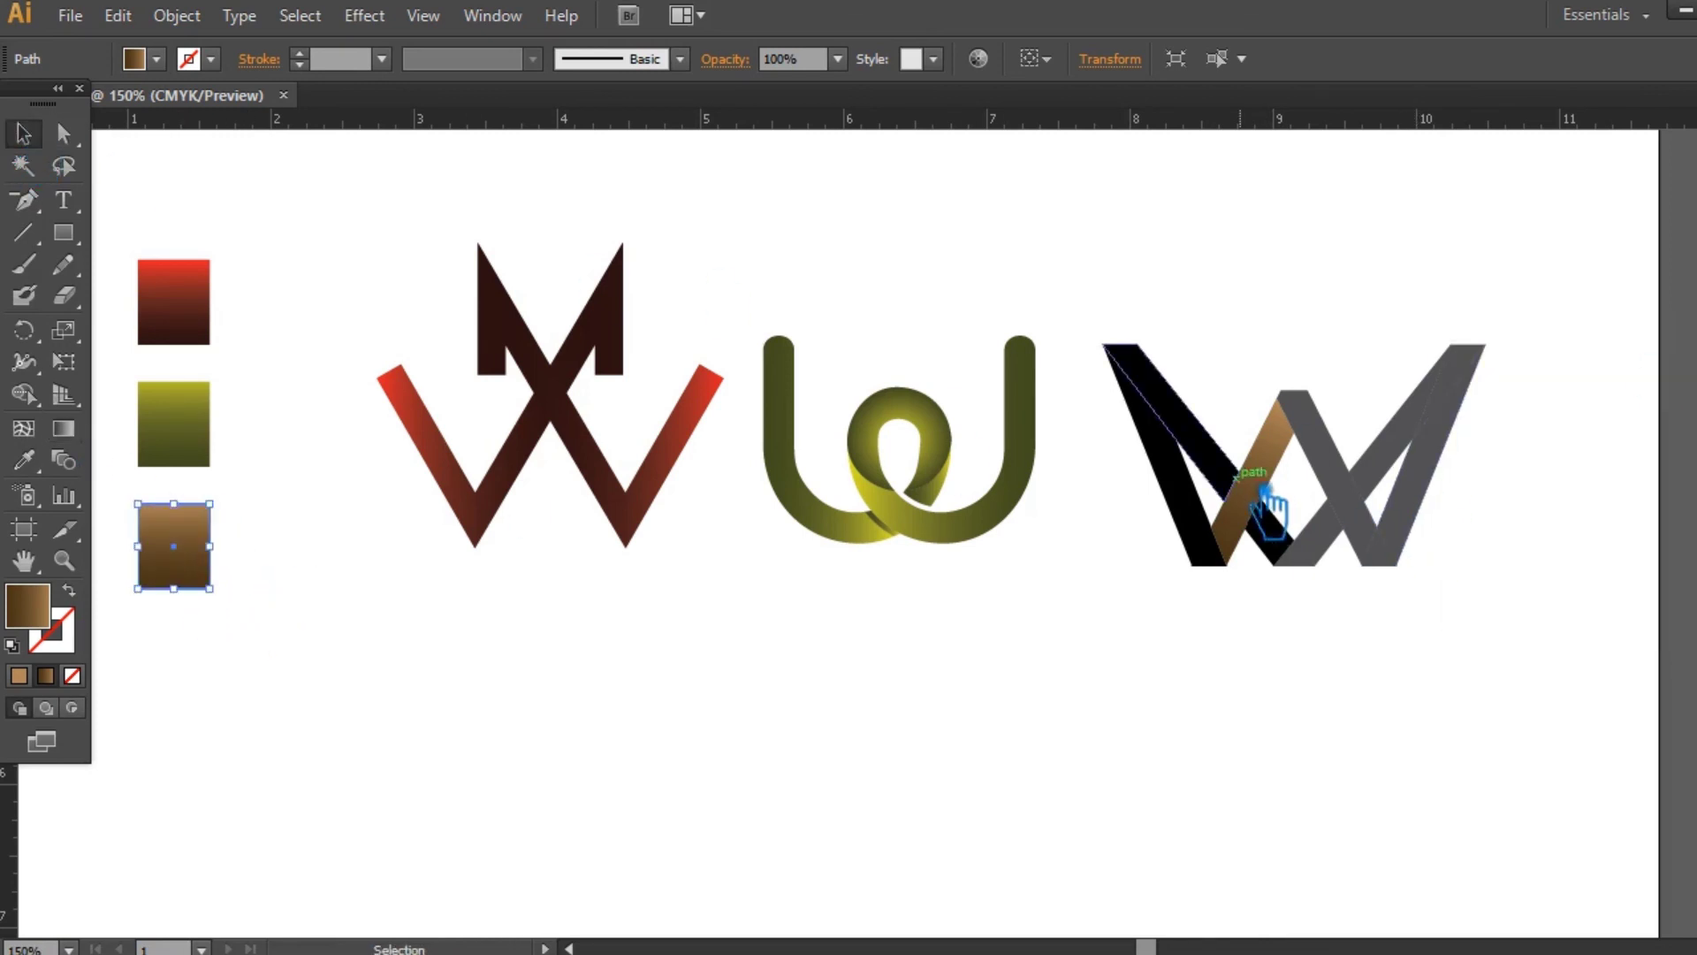
click(24, 459)
click(190, 553)
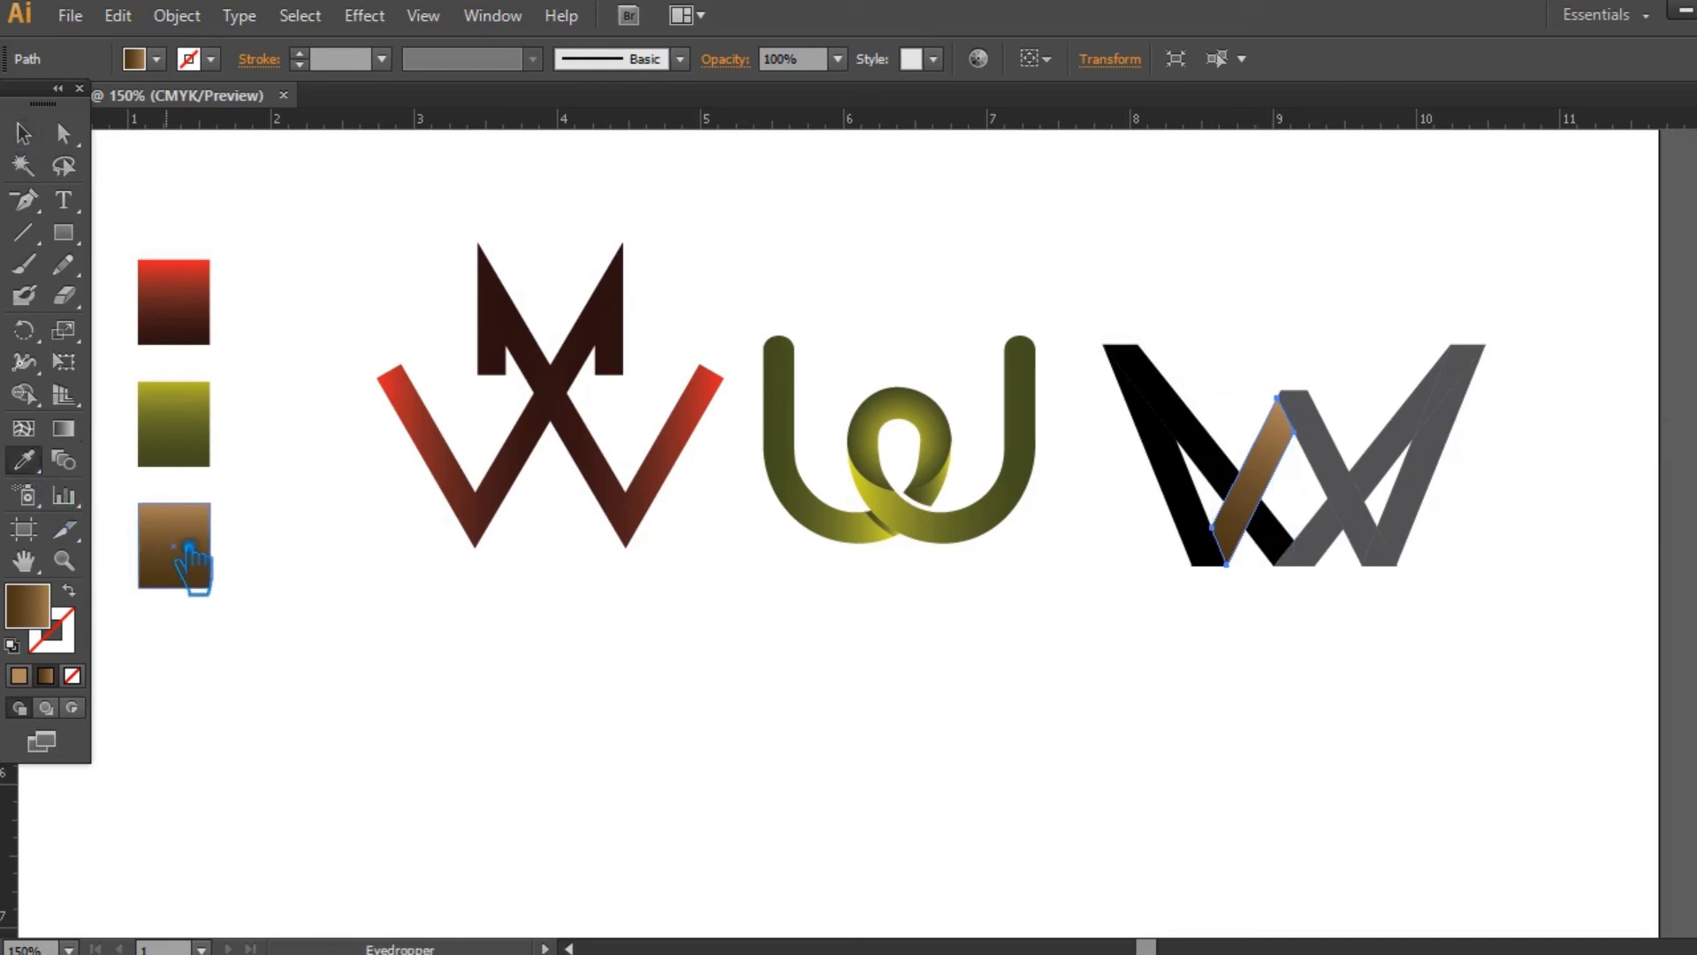
click(24, 132)
click(1096, 729)
- Fill the W's black outer left leg with the inner diagonal's brown gradient
click(1195, 509)
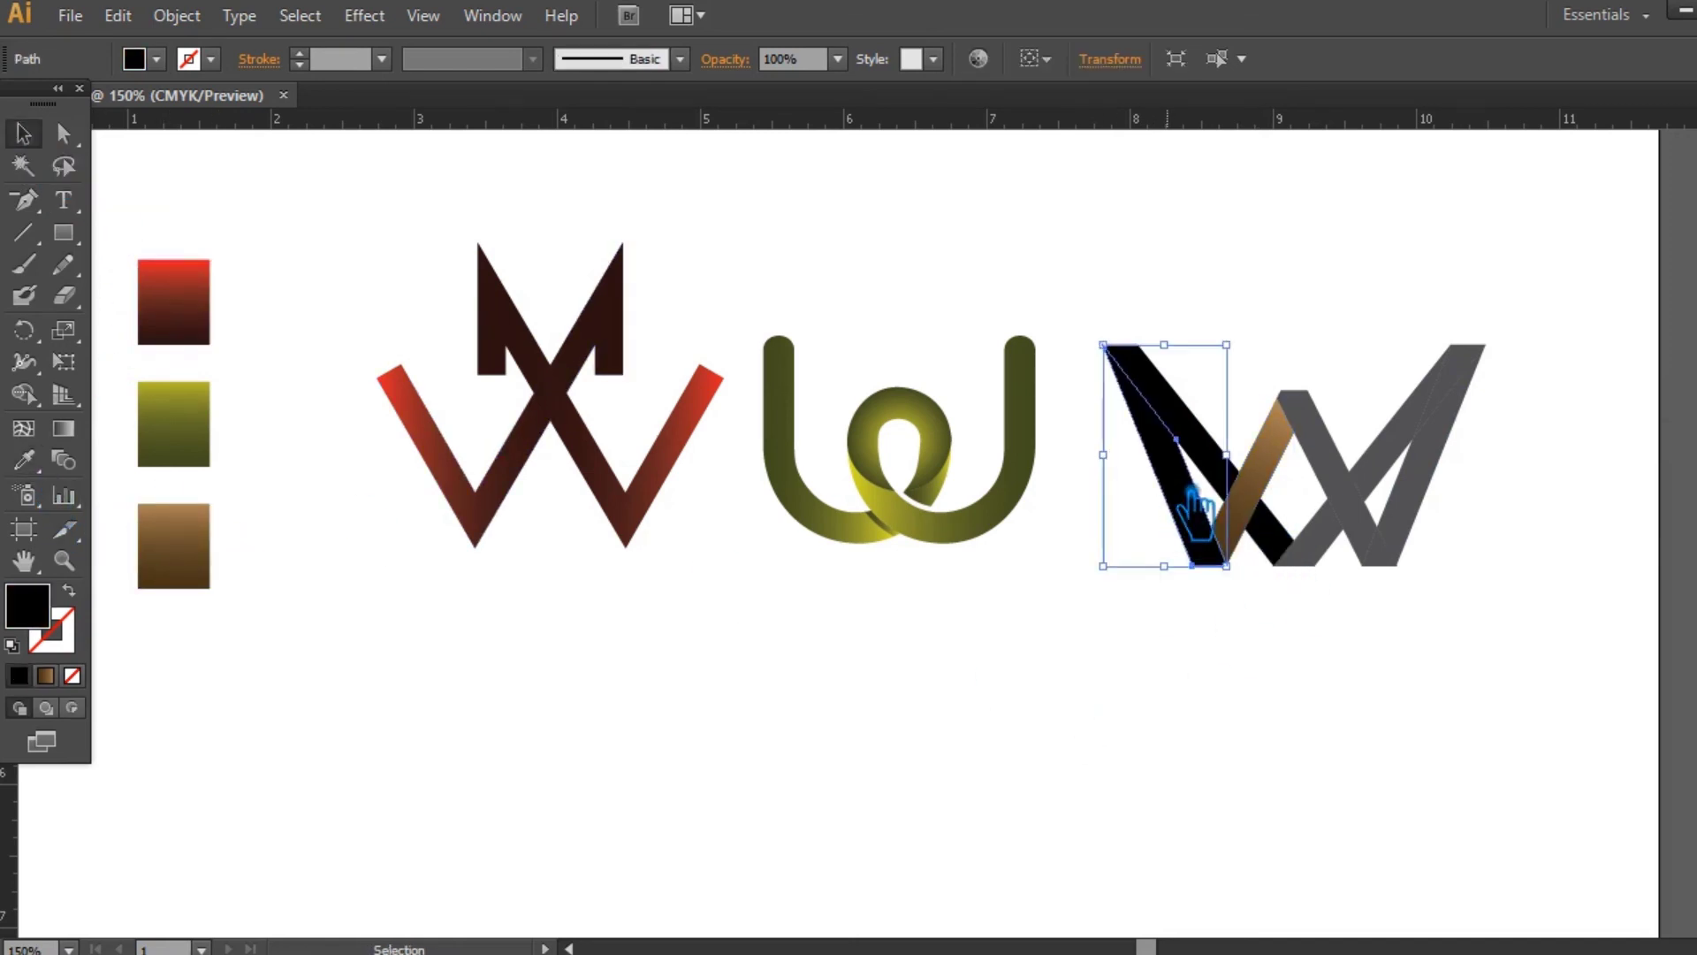
click(24, 459)
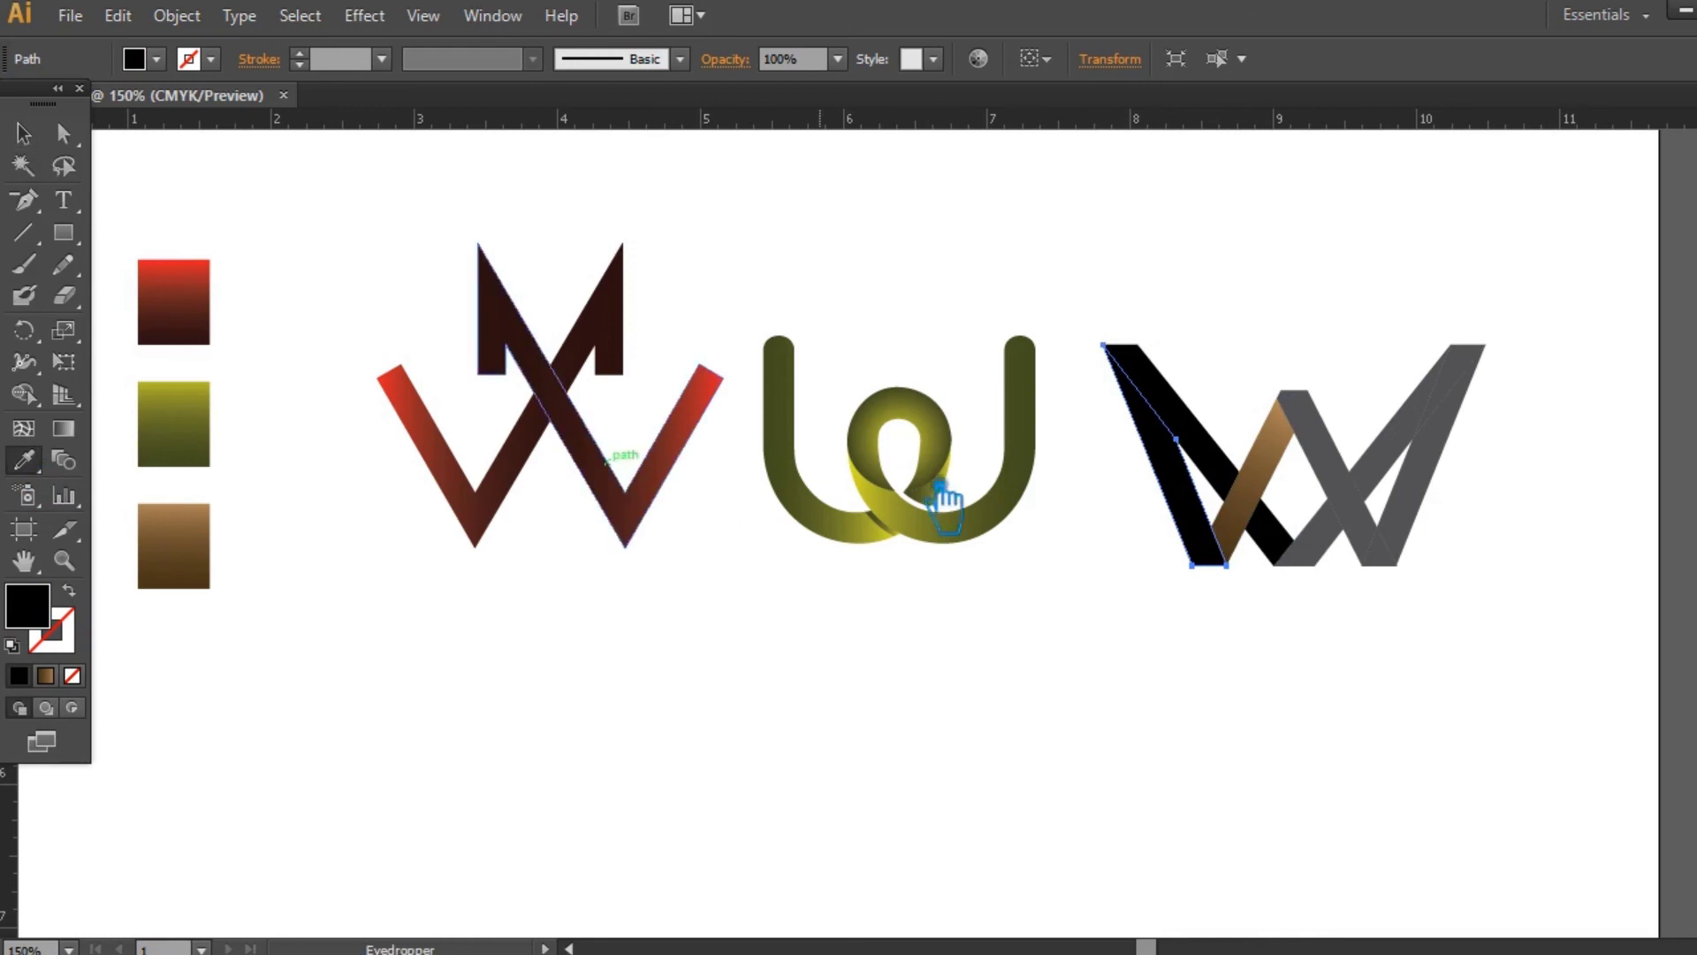
click(1275, 477)
click(27, 136)
- Fill the long black diagonal in the W's left half with the outer left leg's brown gradient
click(1183, 407)
click(24, 460)
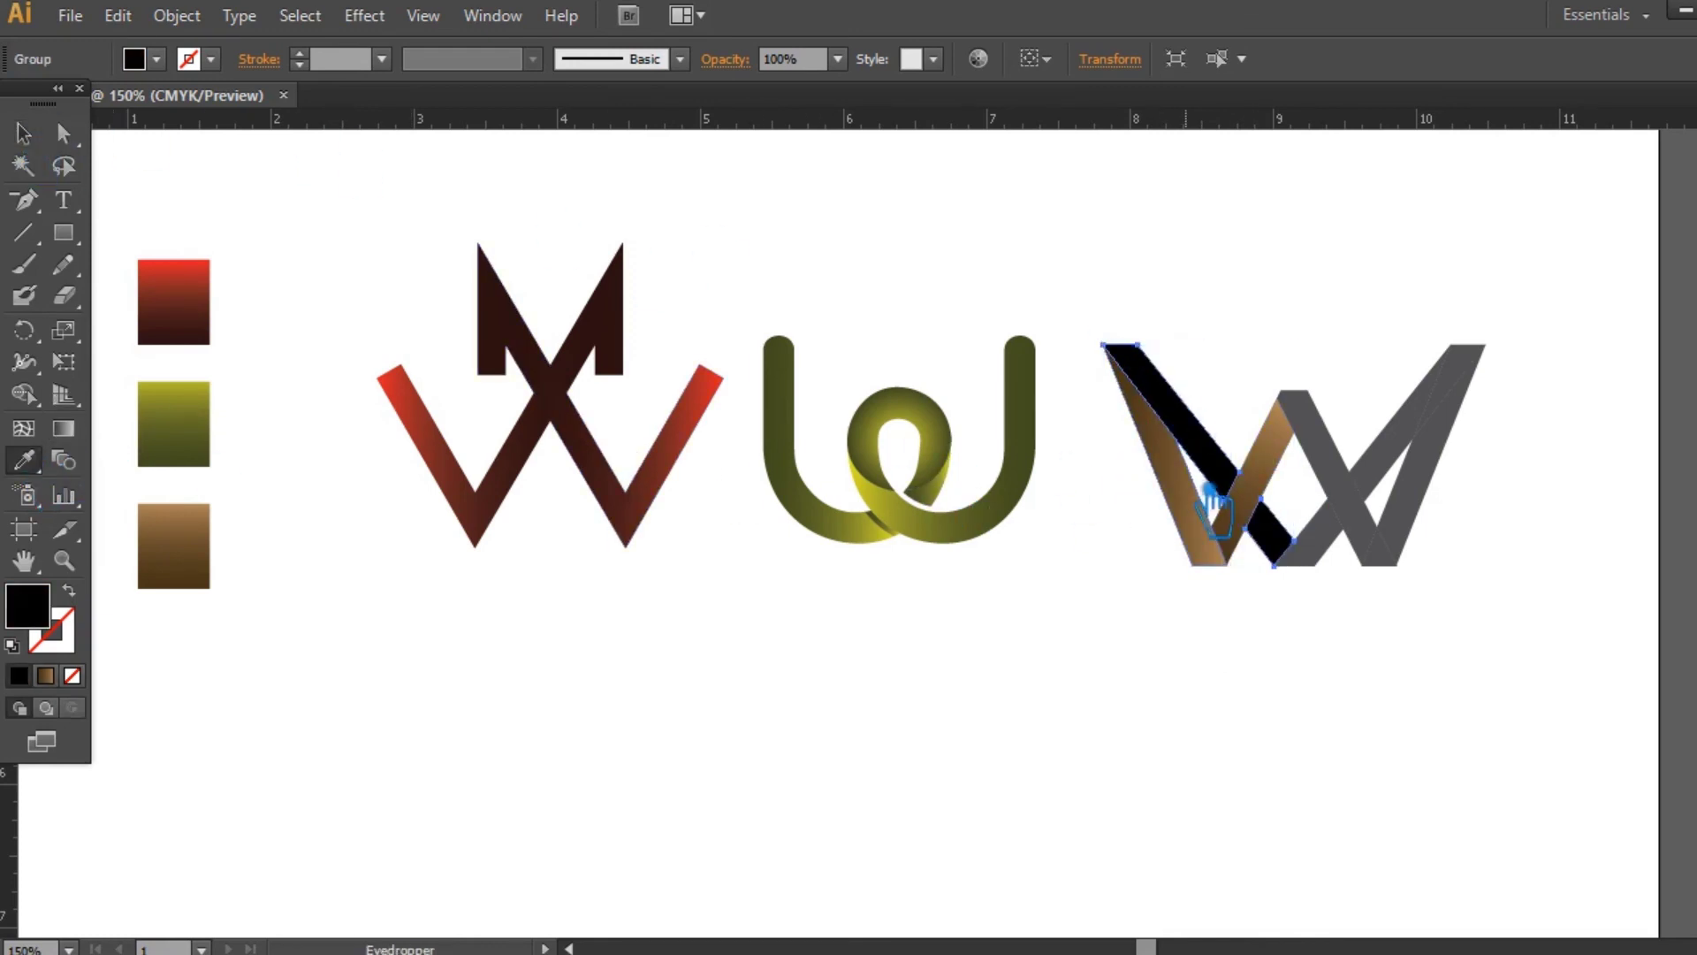
click(1205, 492)
key(v)
click(379, 192)
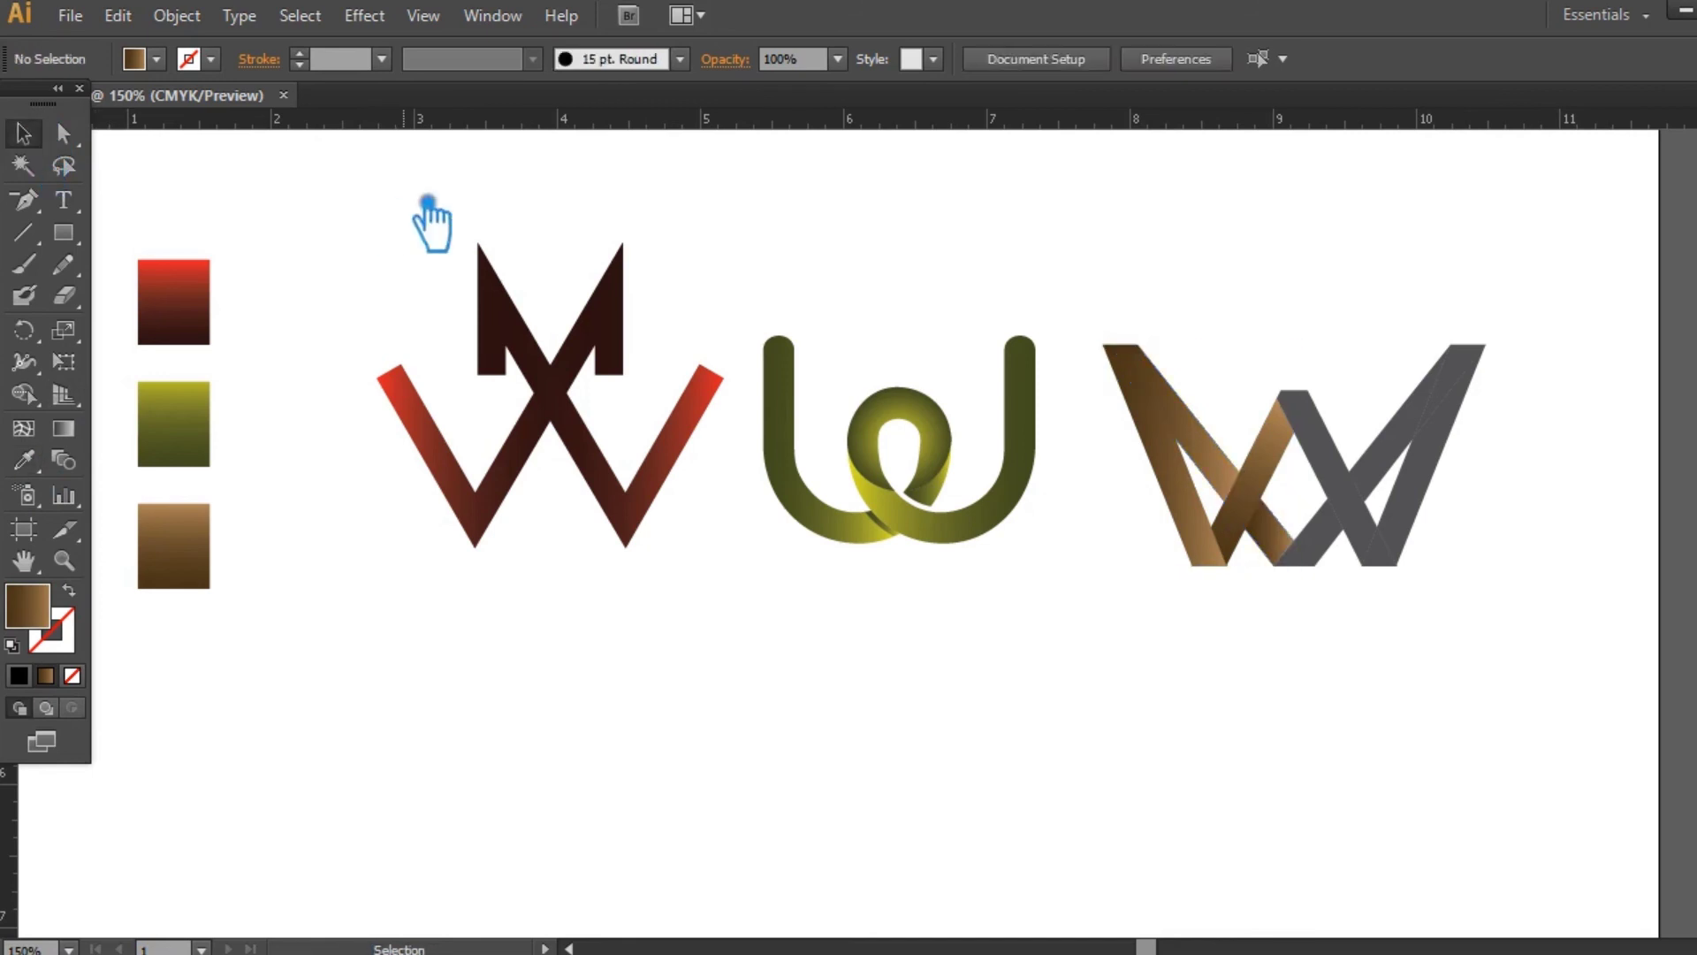
- Reverse the brown gradient on the long diagonal in the W's left half
click(1202, 437)
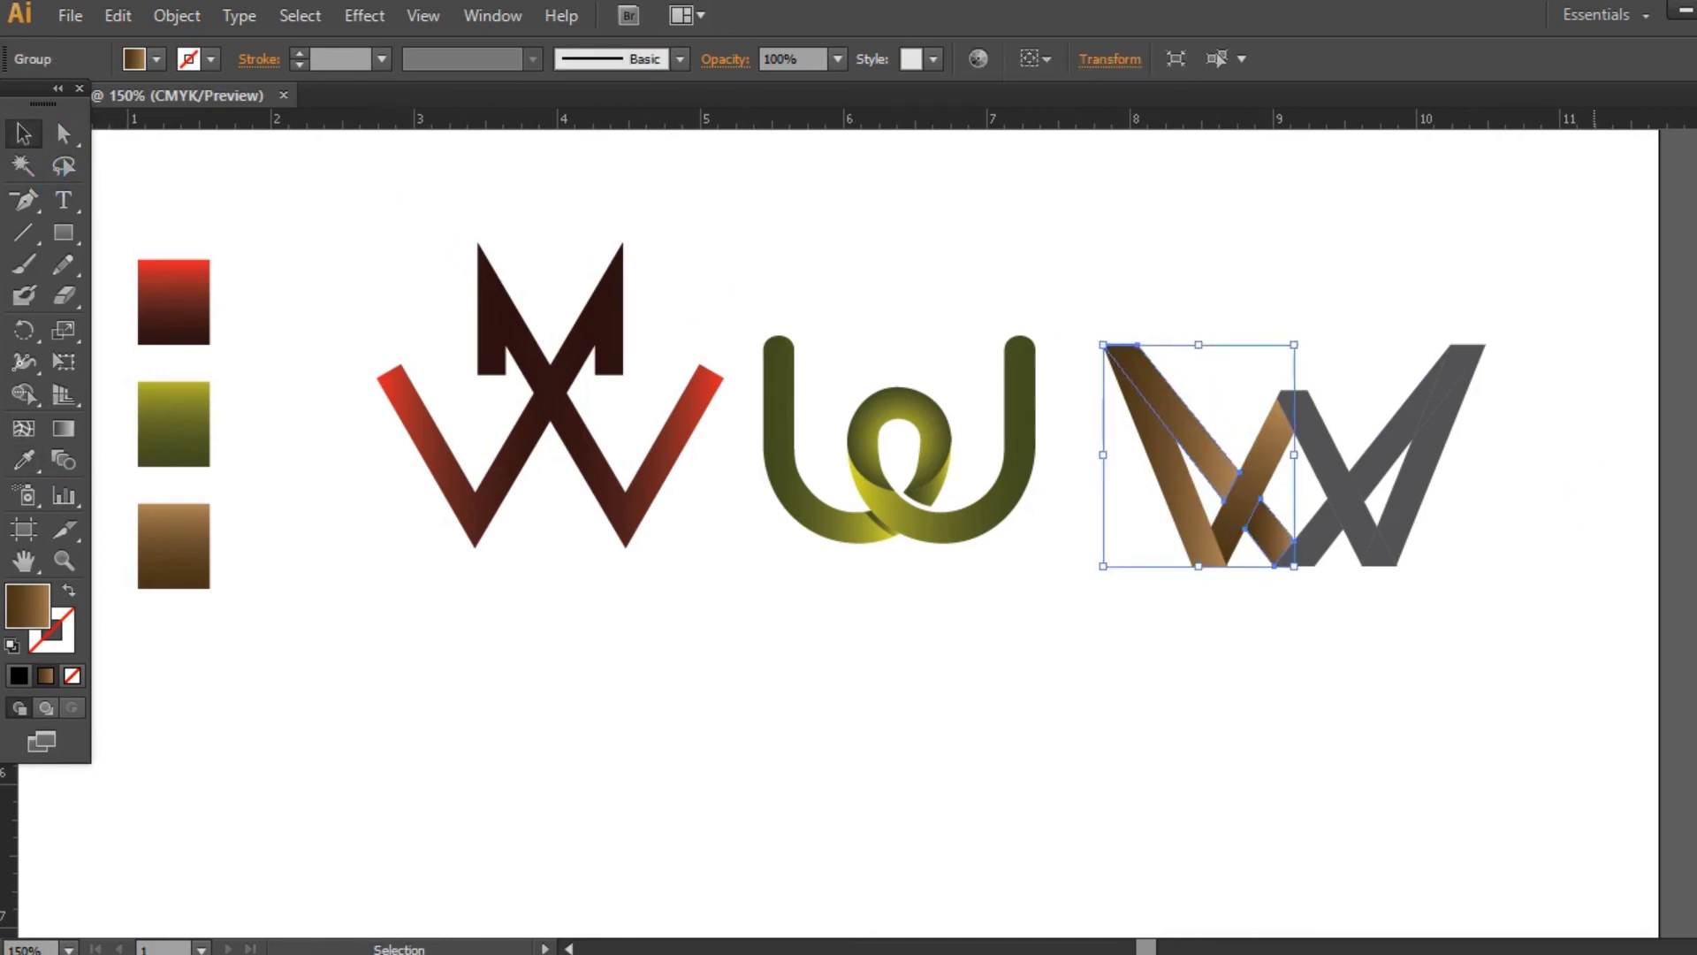
key(ctrl+F9)
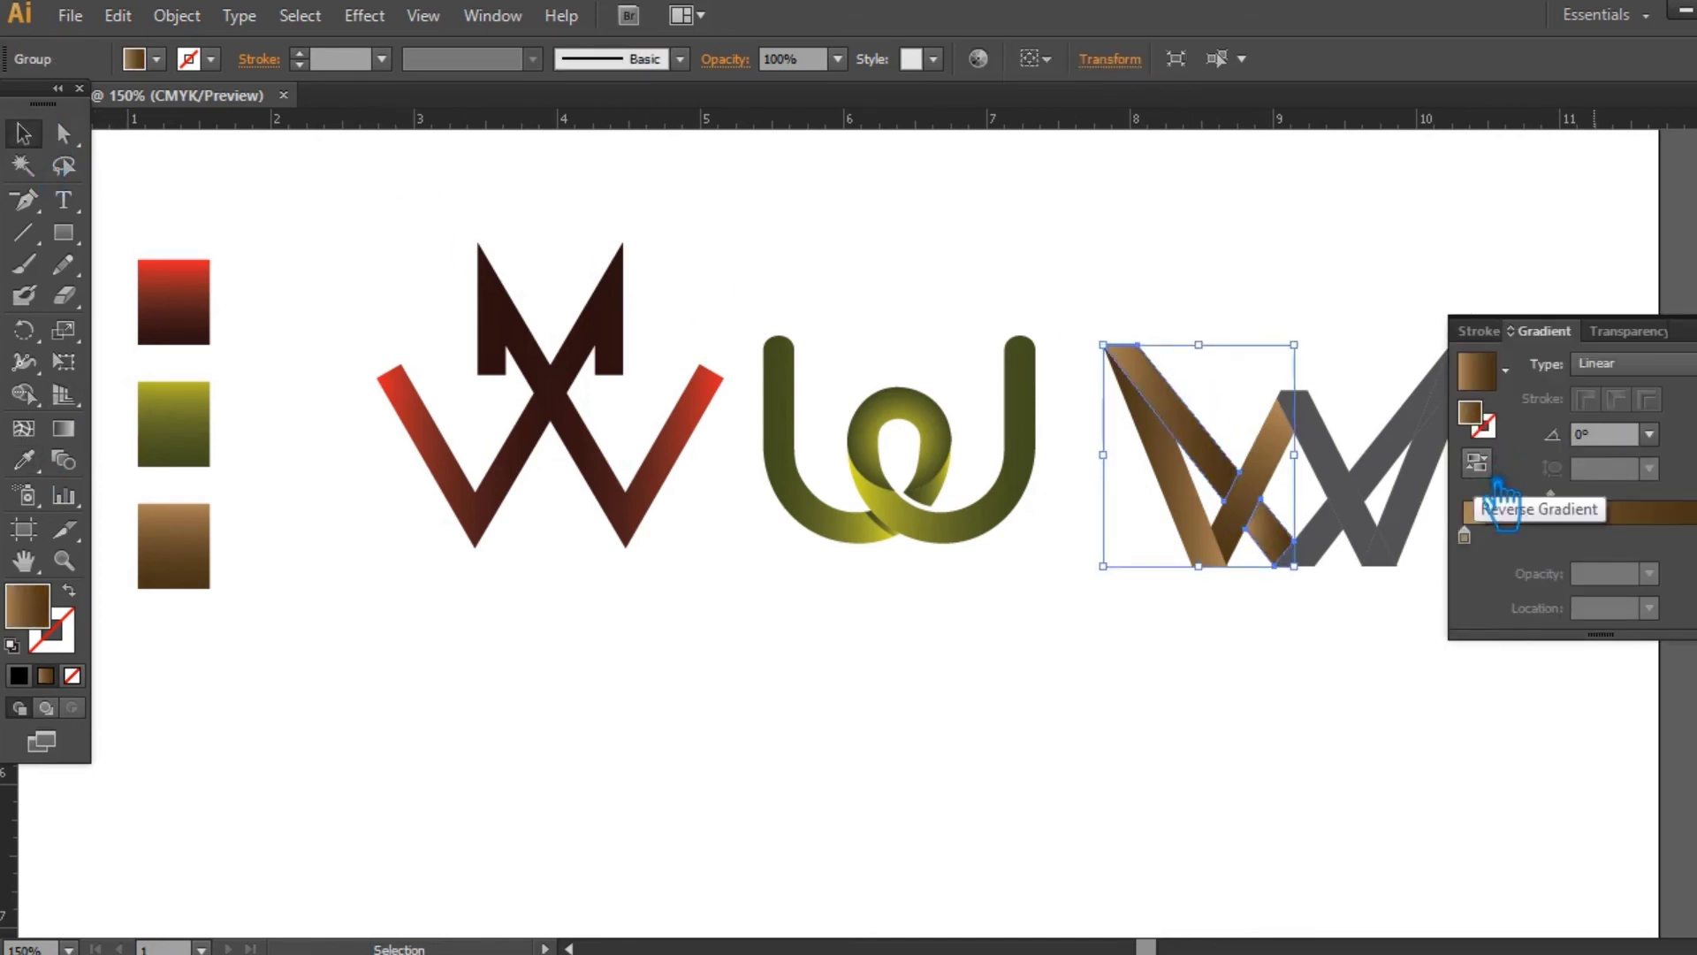
key(ctrl+F9)
click(1366, 281)
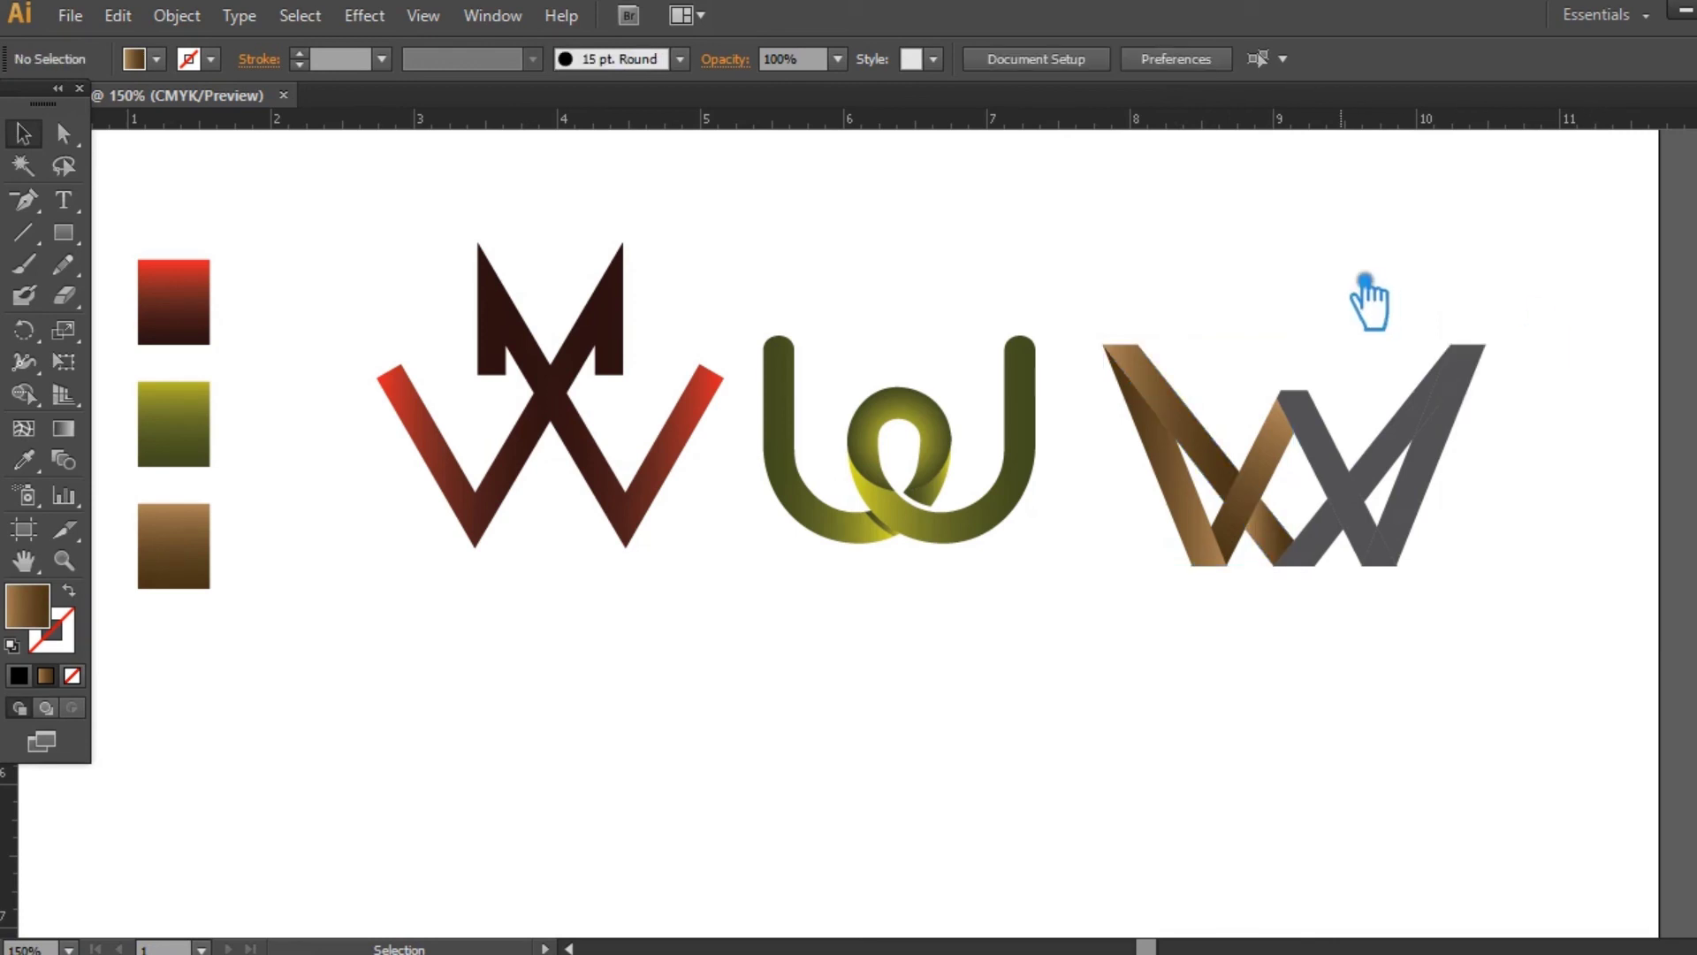
- Fill the W's grey outer right leg with the brown gradient sampled from the W's left half
click(1427, 526)
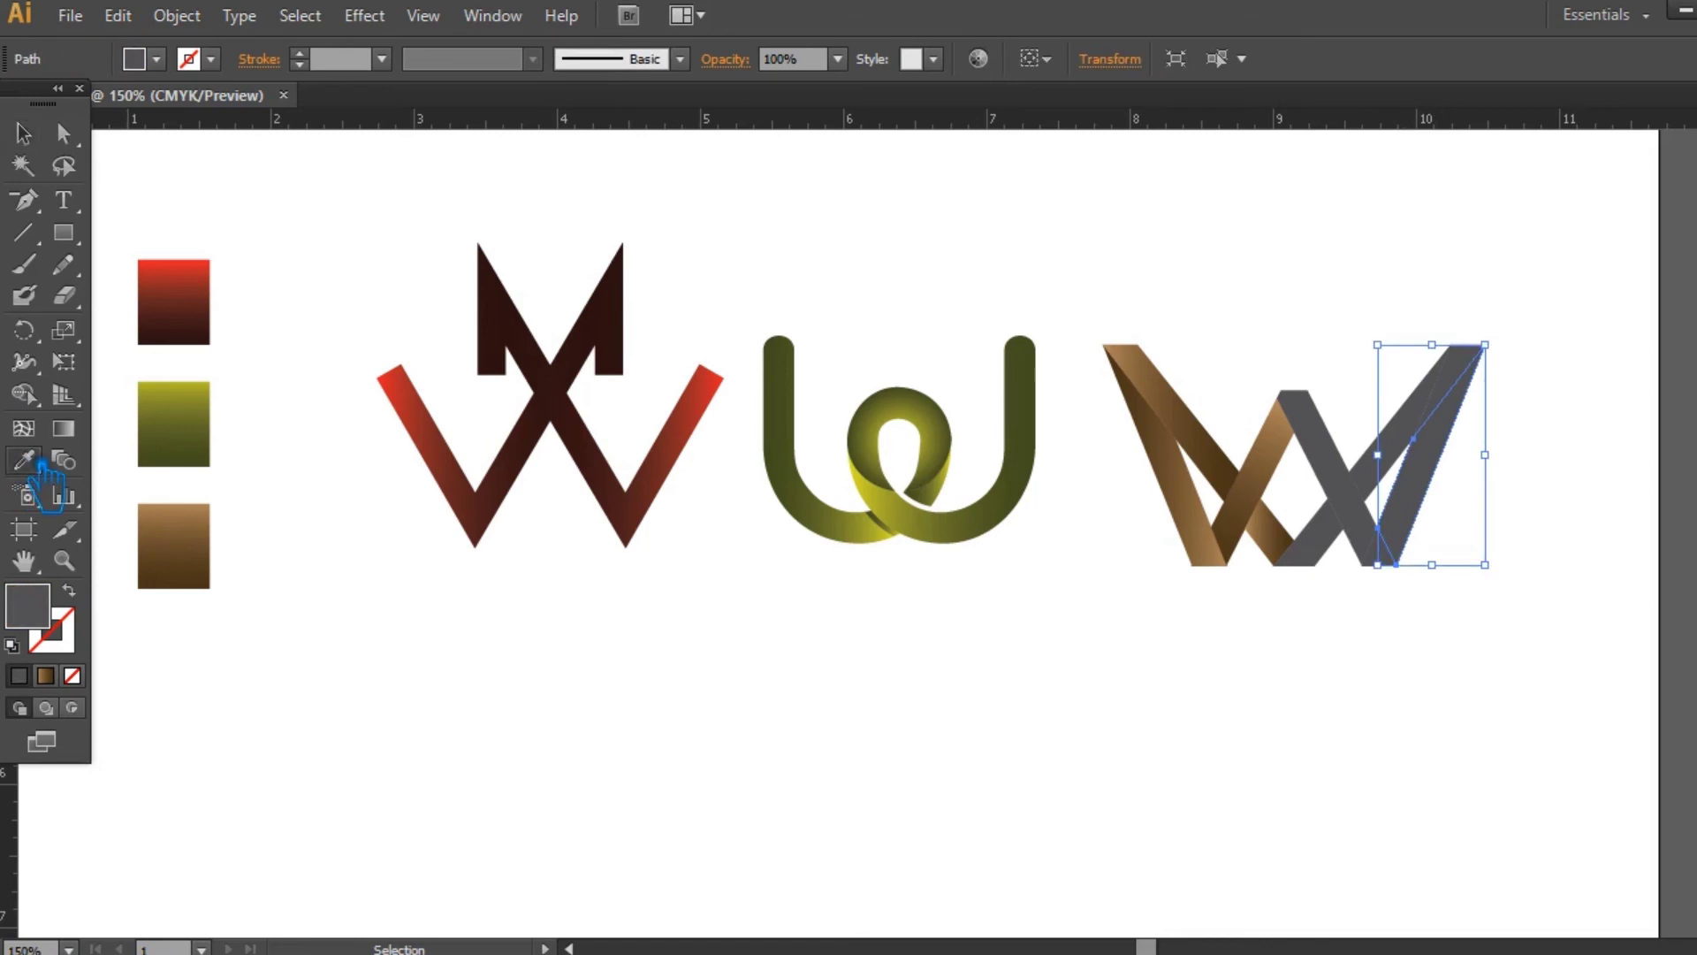
click(1211, 495)
click(24, 133)
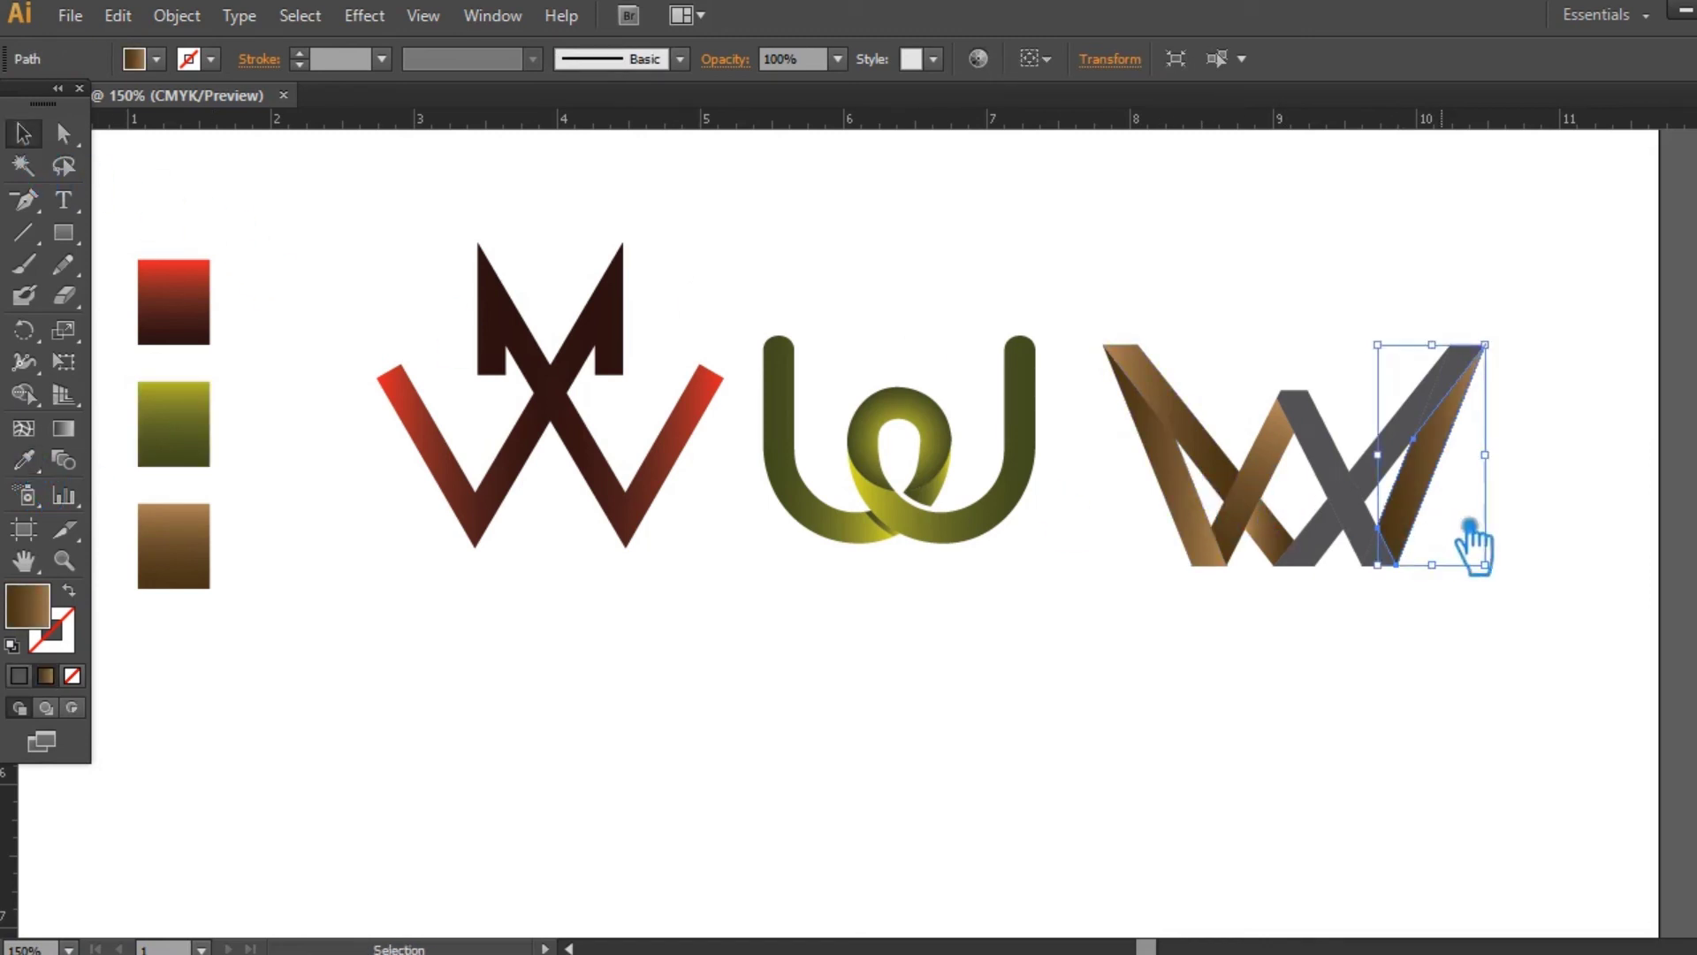
- Fill the long grey diagonal in the W's right half with the reversed brown gradient of the left long diagonal
click(1372, 477)
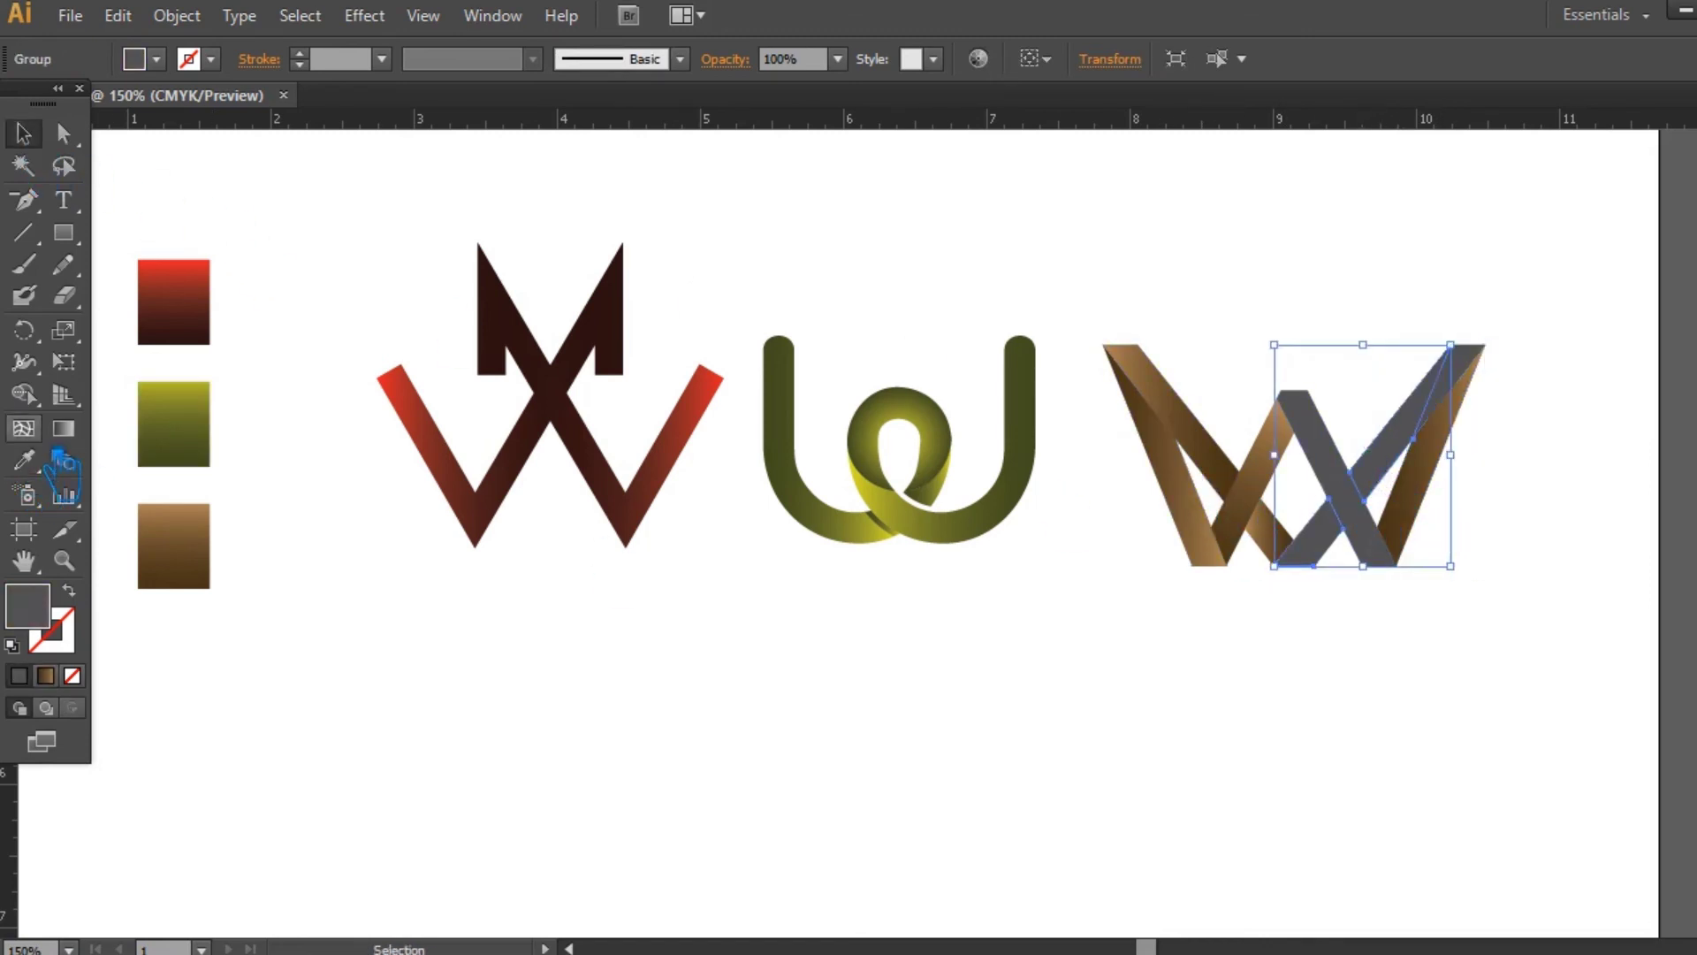
click(23, 459)
click(1211, 446)
click(24, 134)
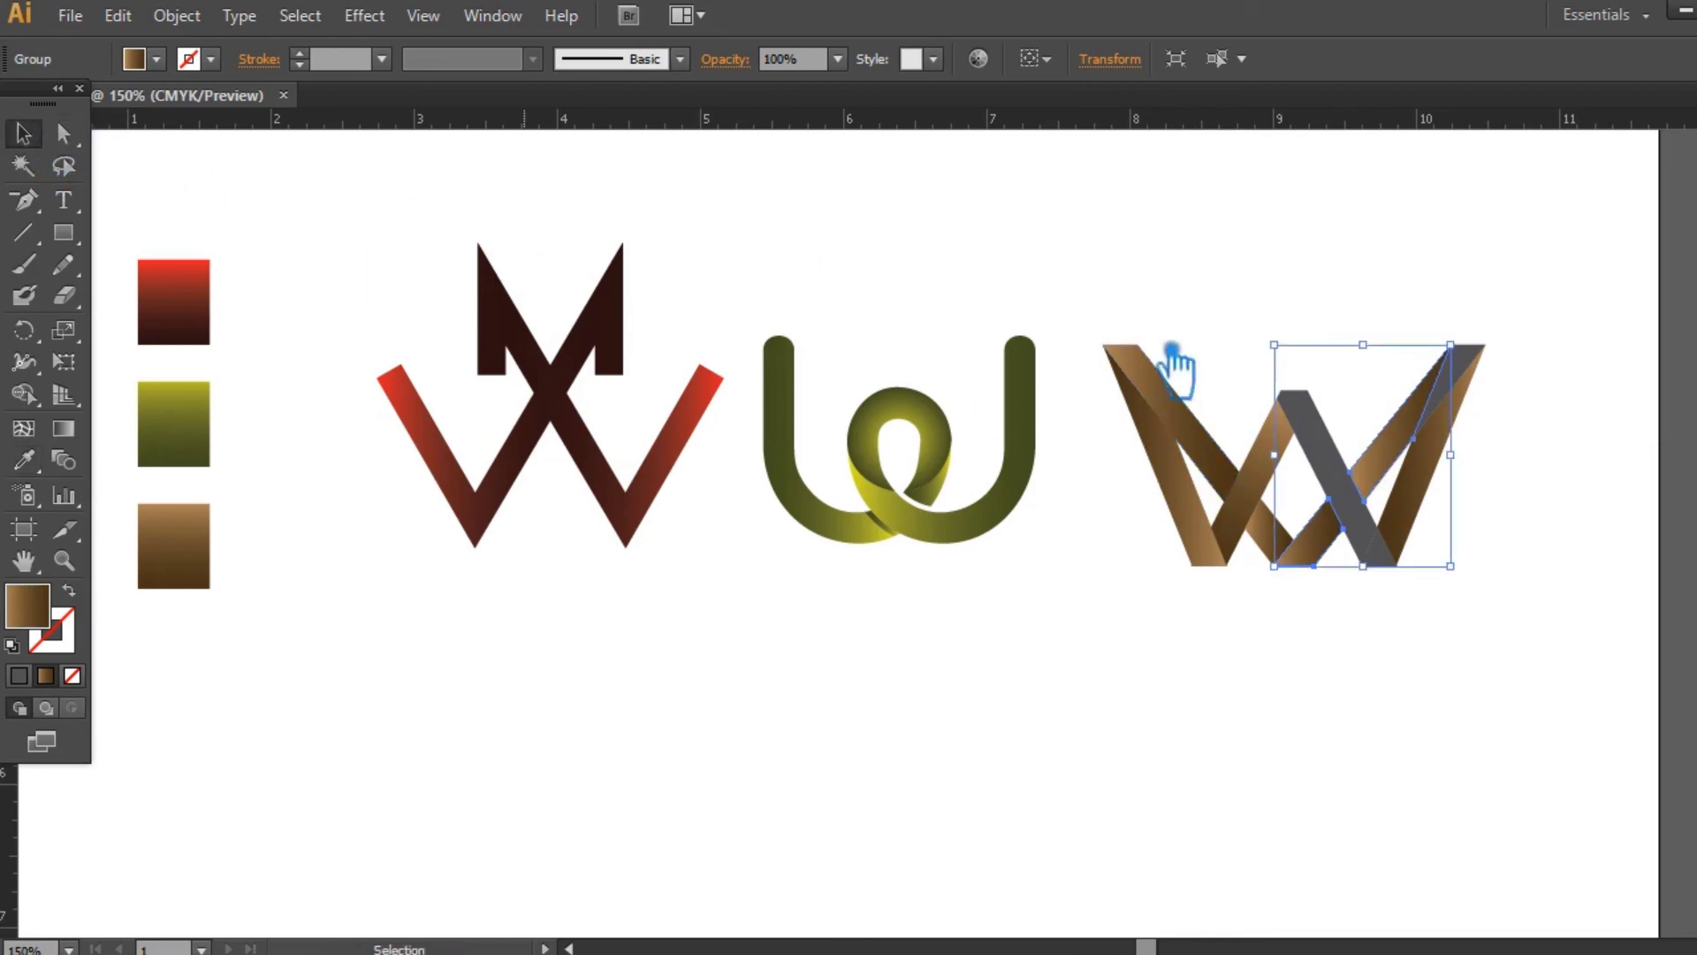
- Unite the W's grey upper right tip with the adjoining long diagonal and fill the merged shape with the left long diagonal's brown gradient
click(1611, 448)
click(1464, 369)
shift+click(1402, 441)
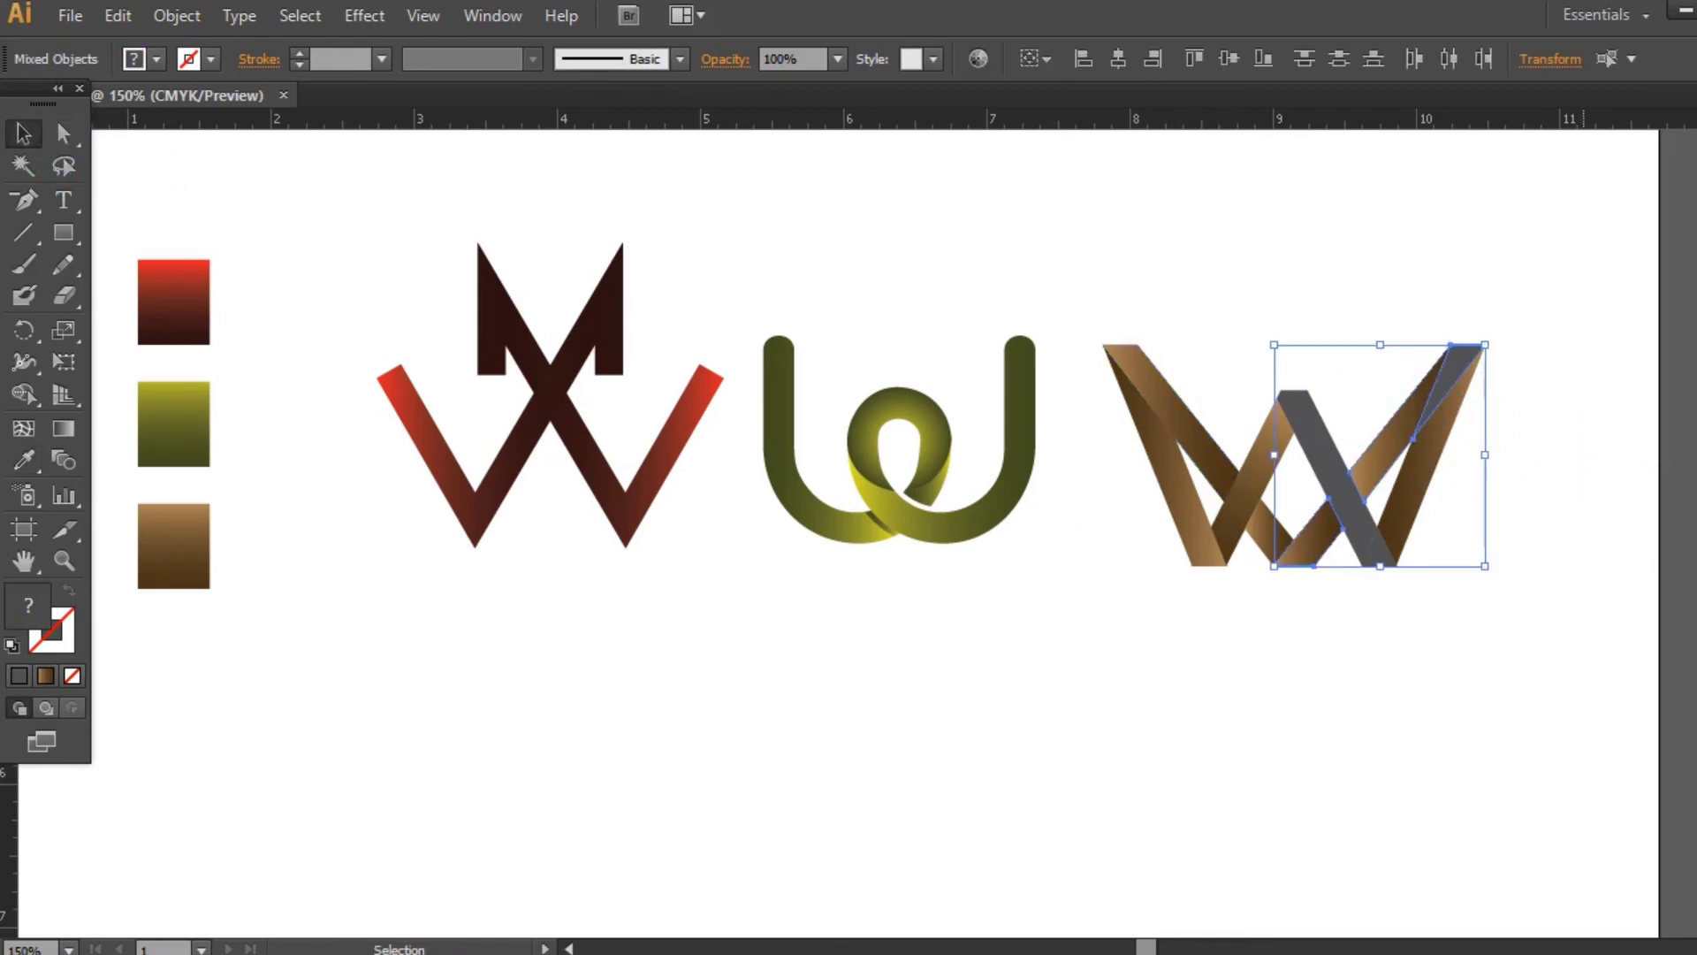
key(ctrl+shift+F9)
click(1474, 702)
click(24, 459)
click(1231, 448)
click(24, 134)
click(1401, 303)
- Fill the grey inner diagonal in the W's right half with the brown gradient sampled from the W's left half
click(1326, 459)
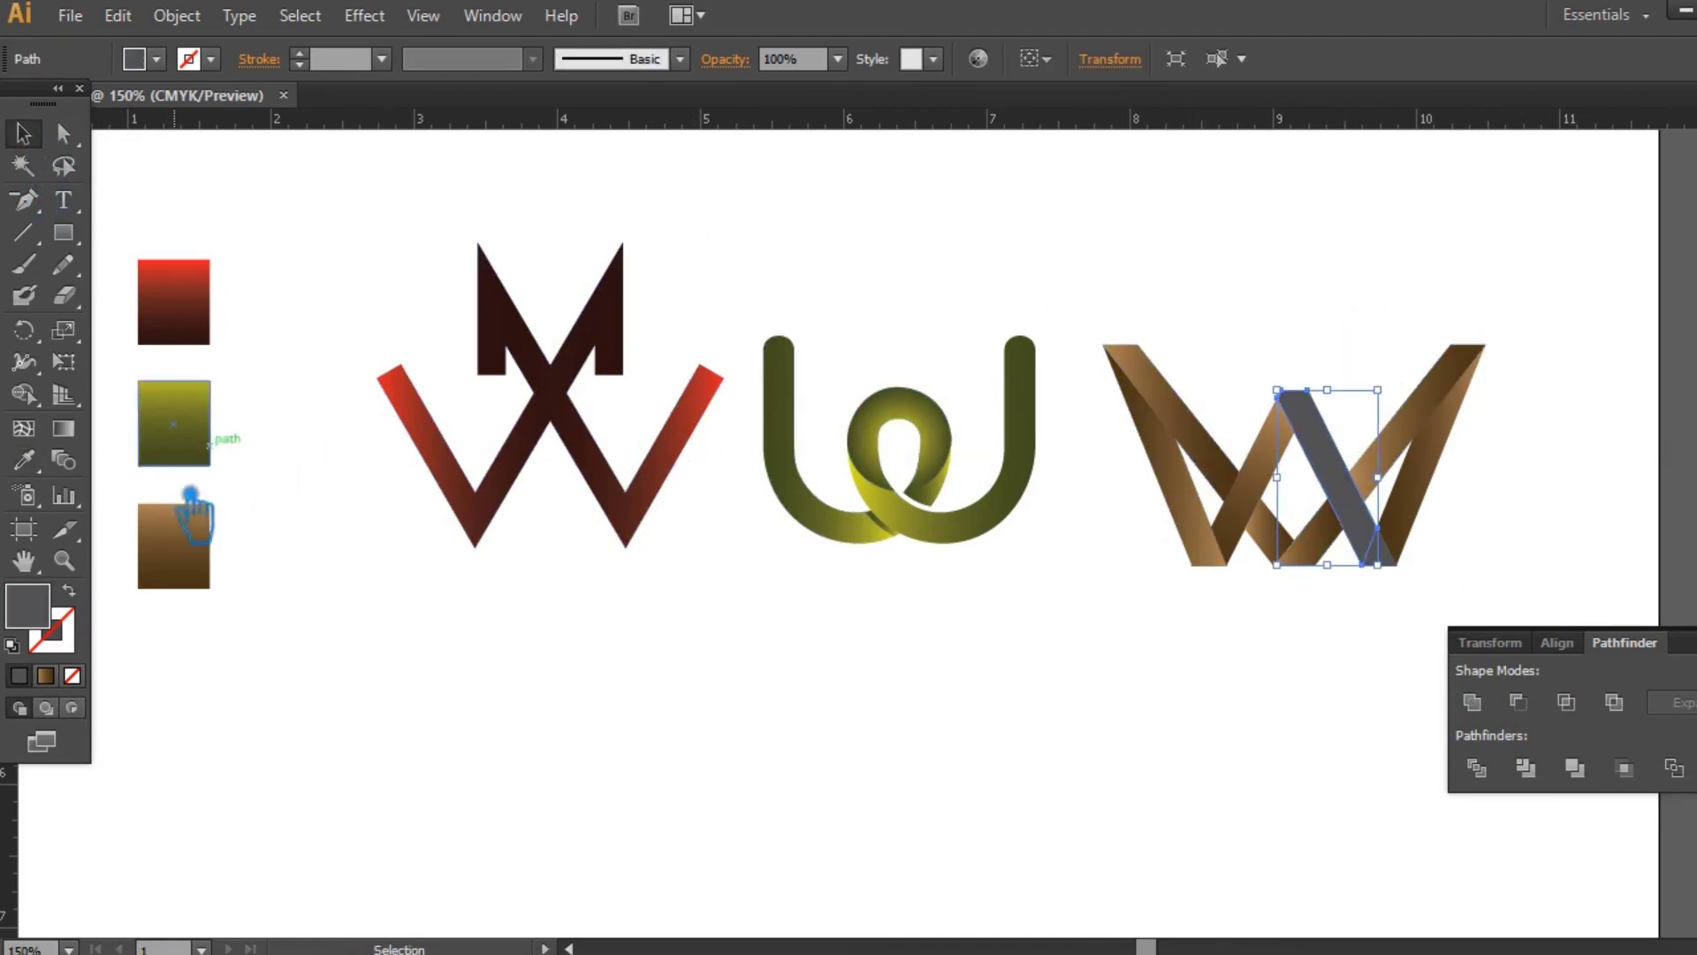
key(i)
click(1273, 522)
click(24, 135)
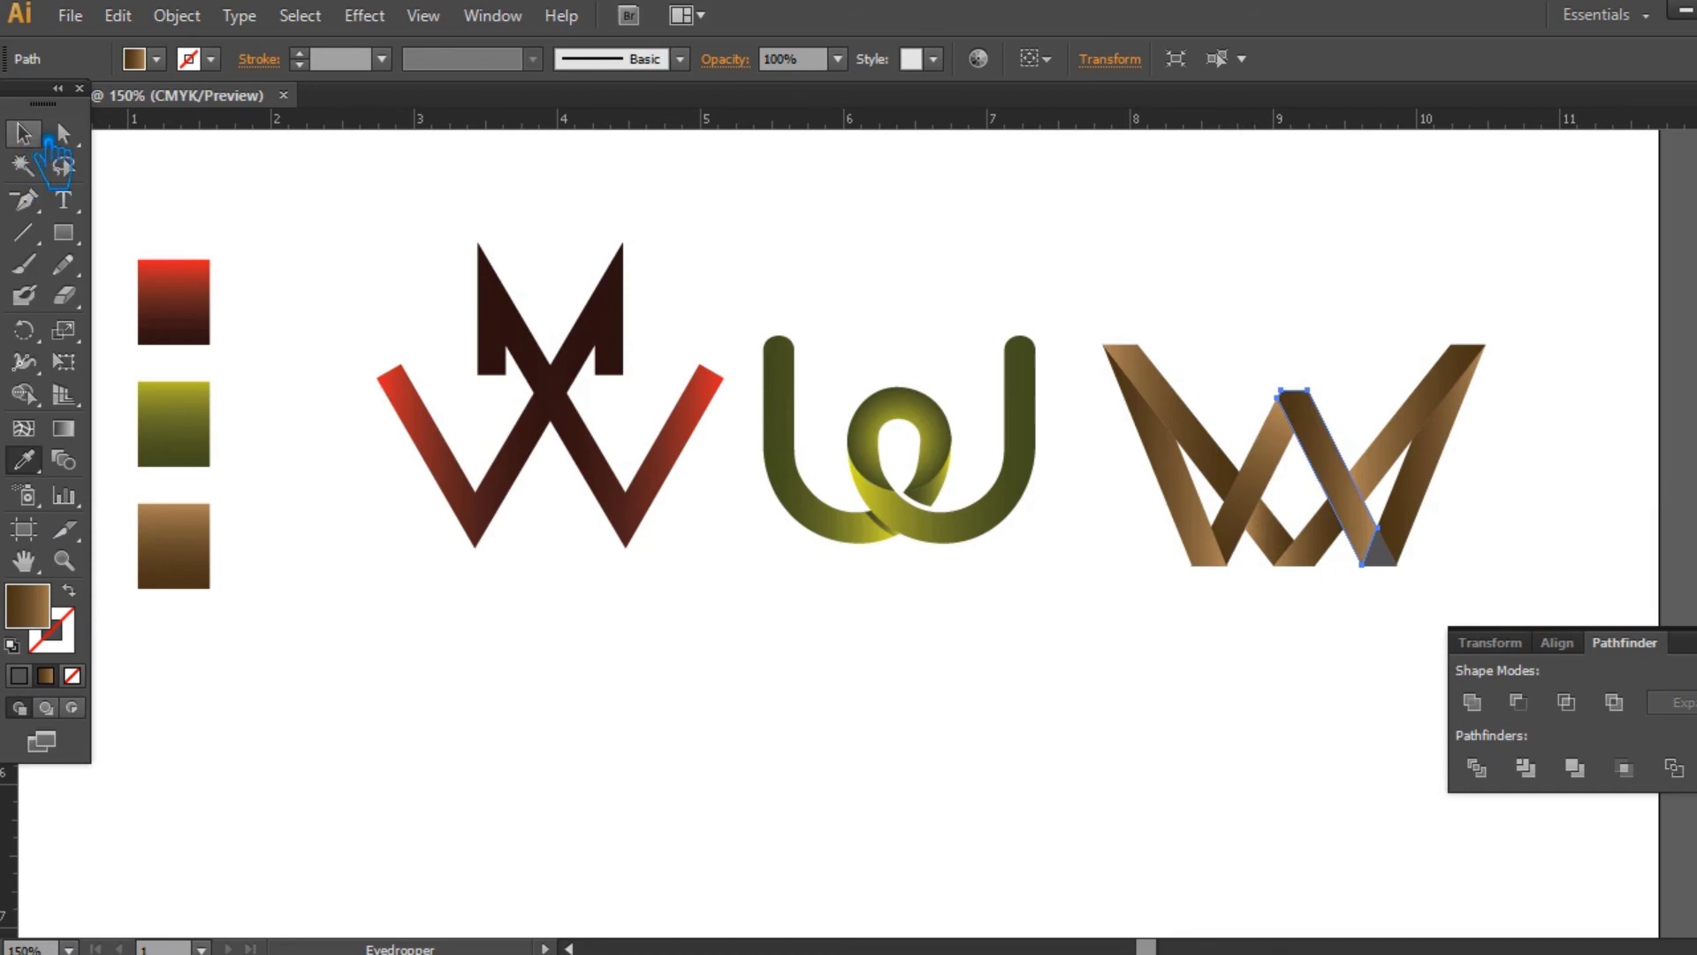